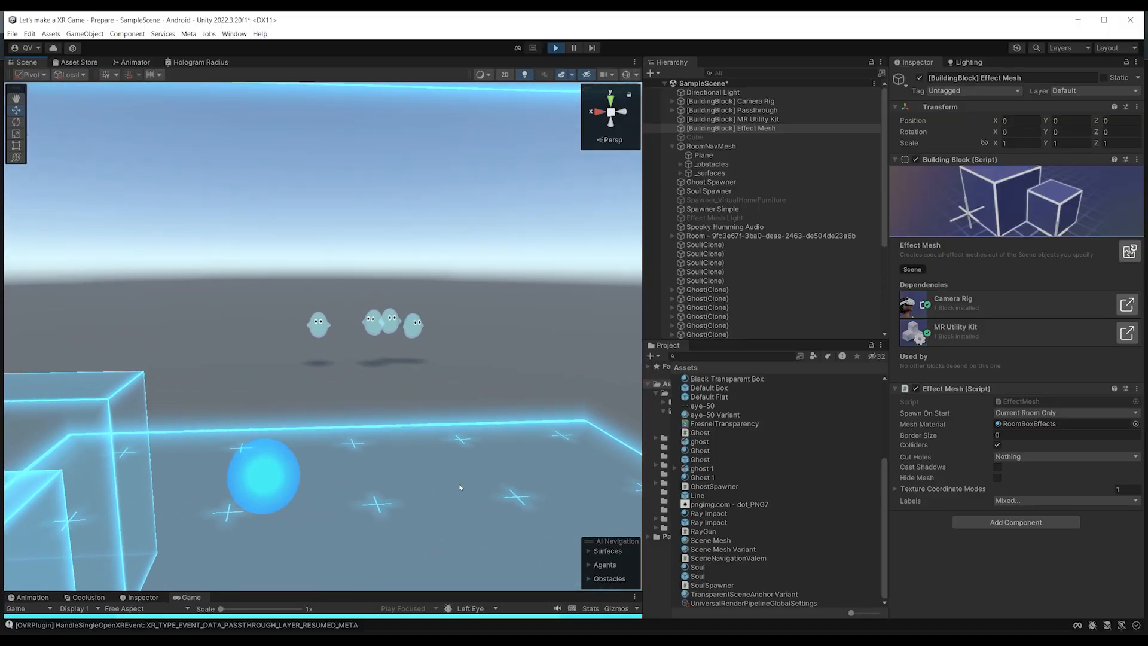
middle_click_drag(460, 488, 472, 473)
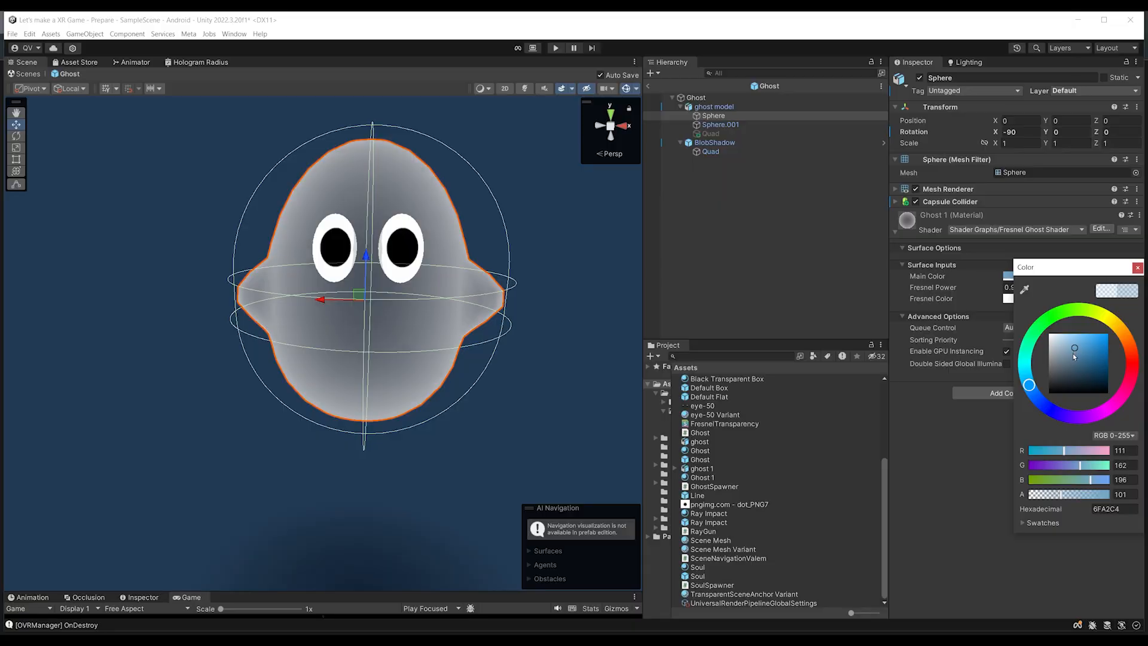
left_click_drag(1043, 368, 1039, 366)
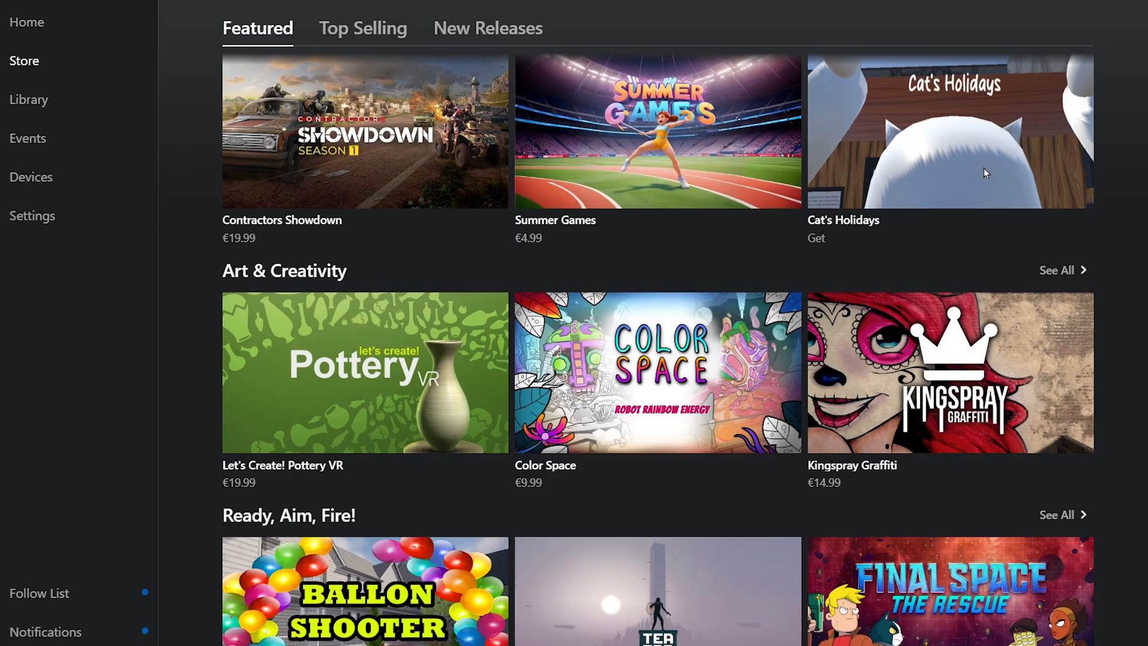
scroll(984, 167, "down", 1)
scroll(984, 174, "down", 5)
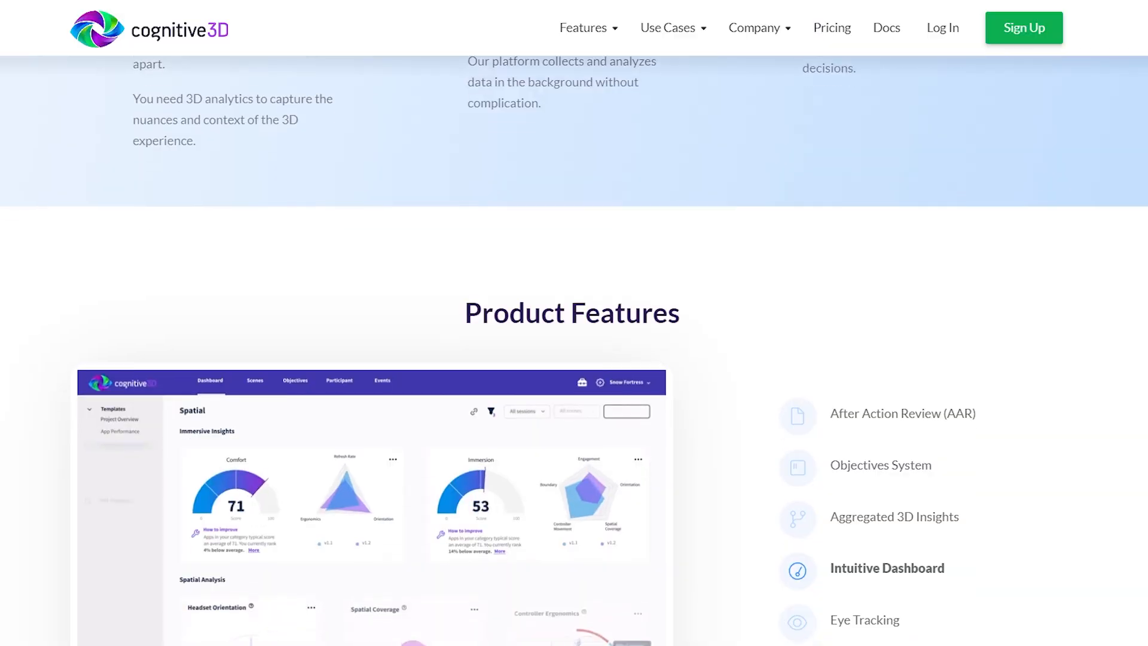
Step: Look through the Product Features and Use Cases sections of the Cognitive3D website
scroll(574, 350, "down", 3)
scroll(574, 351, "down", 4)
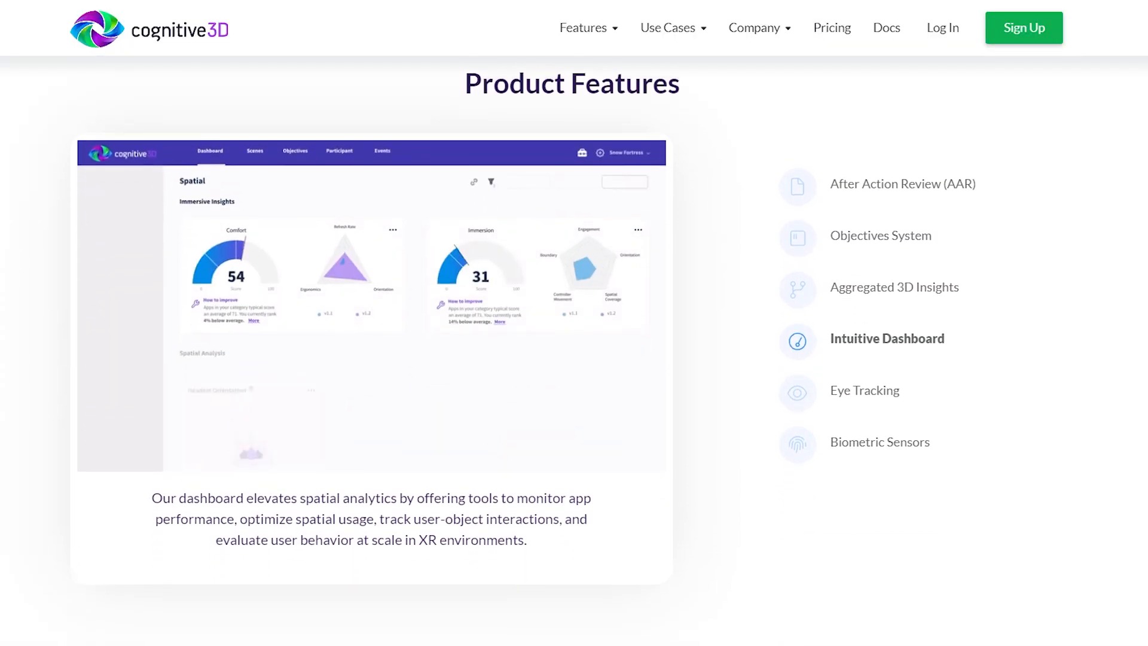
scroll(574, 350, "down", 4)
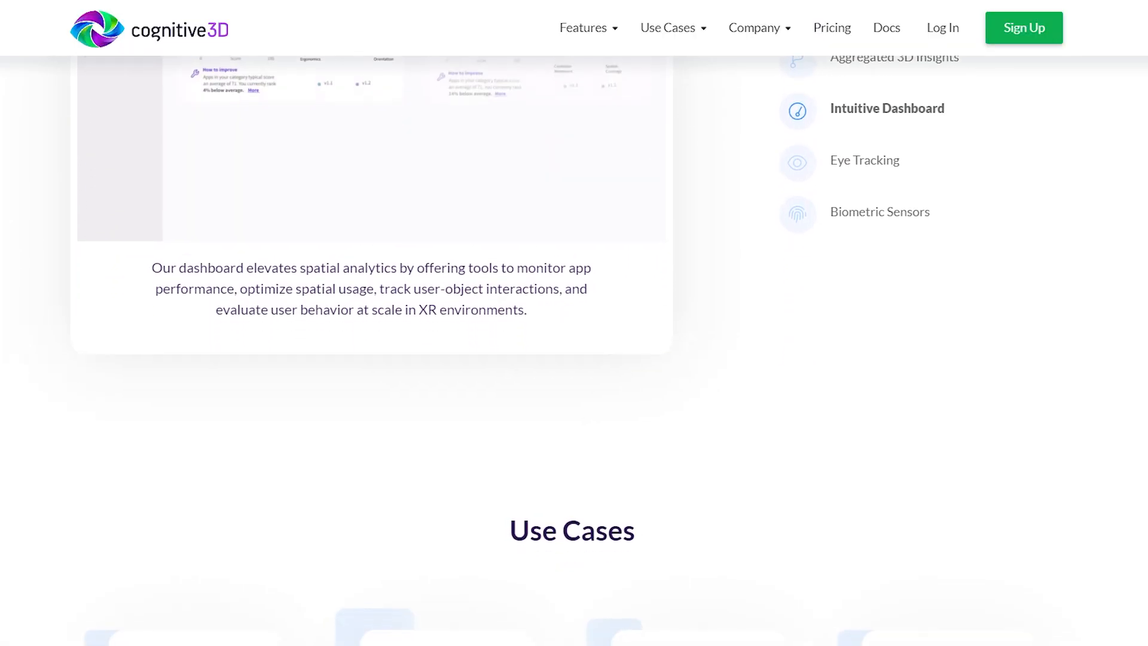
scroll(574, 350, "down", 4)
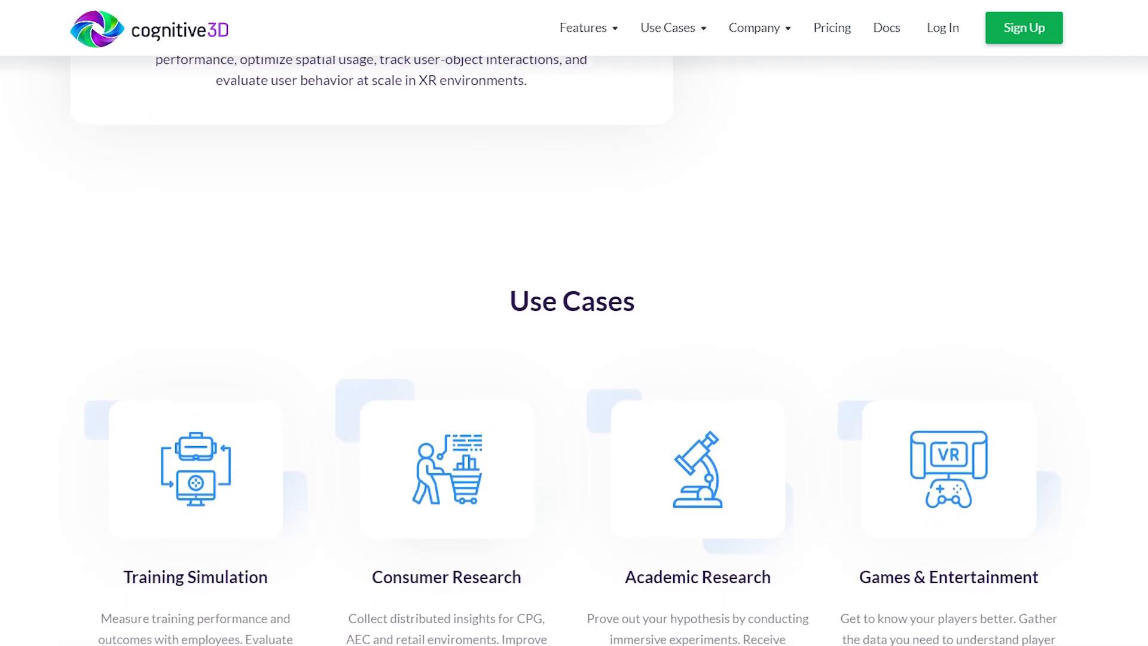
scroll(574, 350, "down", 4)
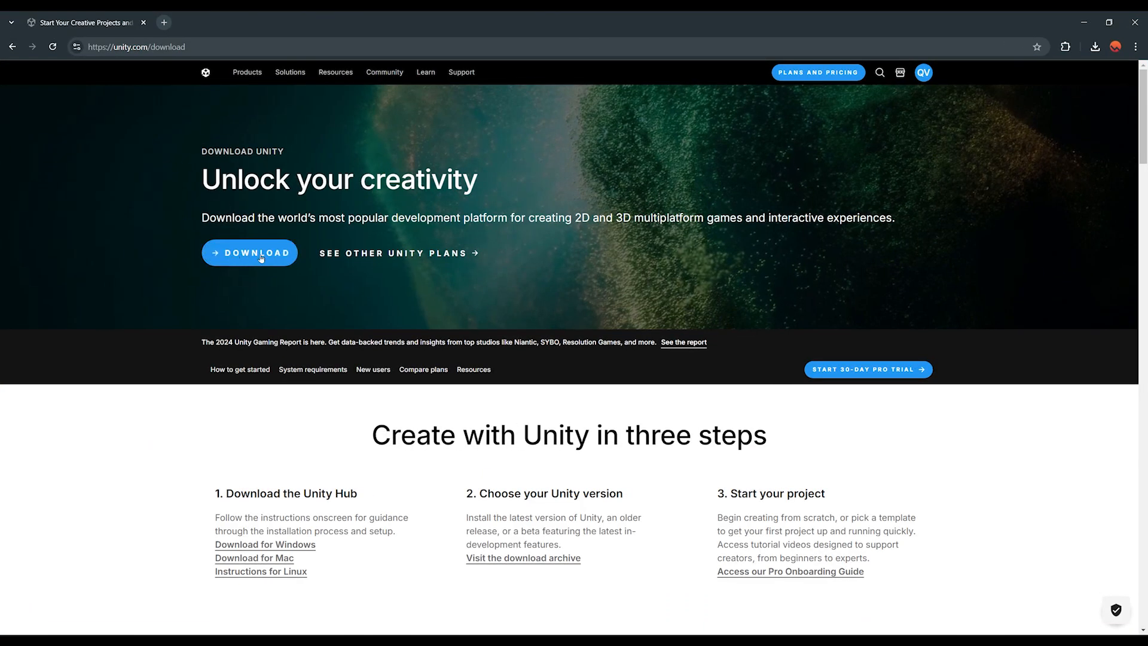
Step: Switch from the browser to Unity Hub and review the installed Unity editor versions and their platform support
left_click(1082, 23)
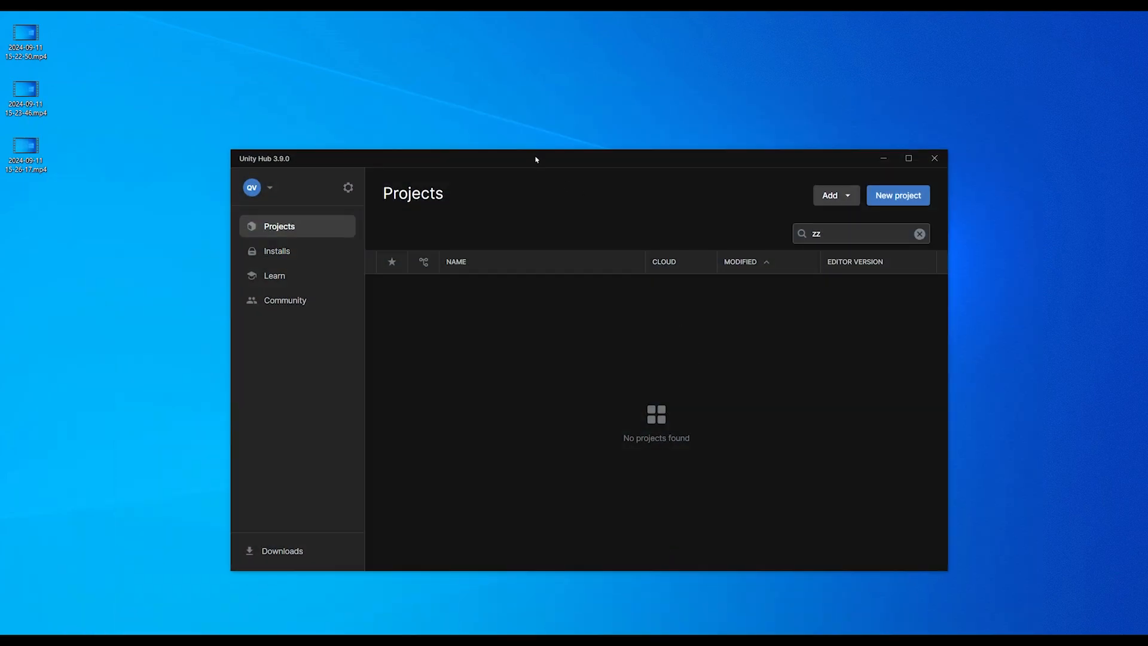
left_click_drag(535, 159, 540, 121)
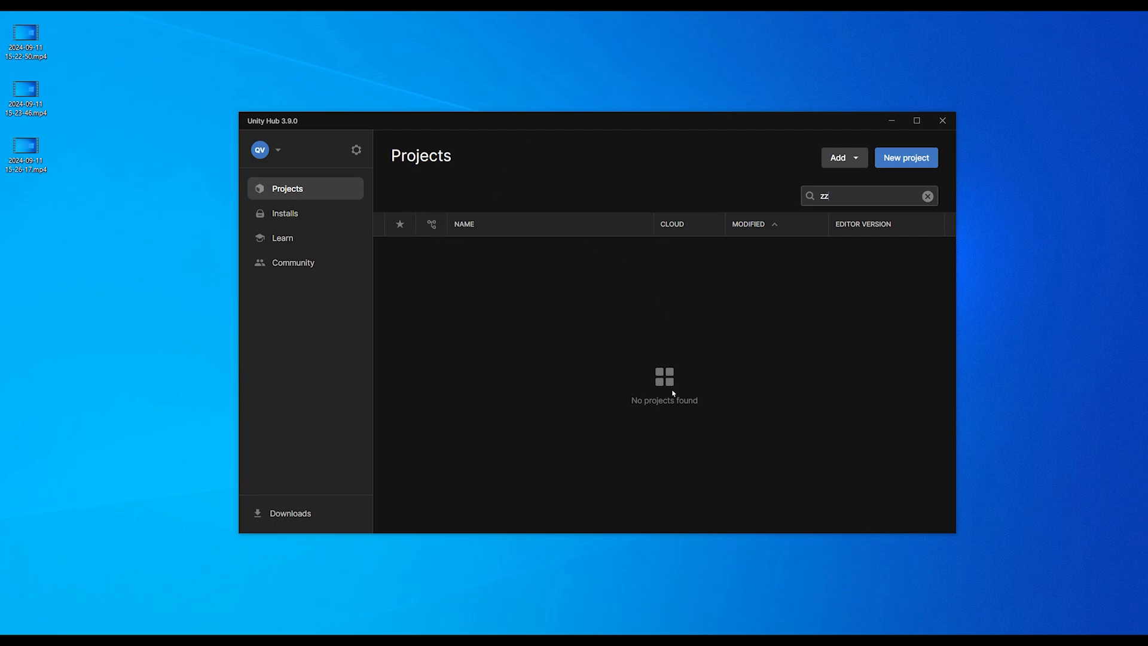
left_click(298, 215)
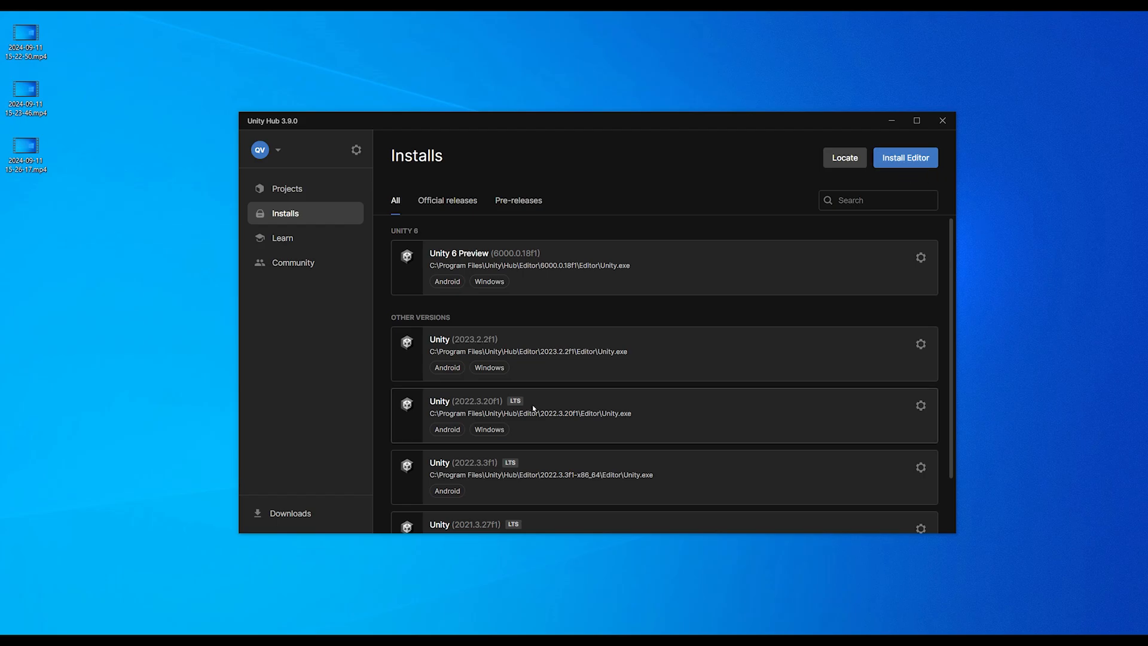
scroll(533, 408, "down", 1)
scroll(537, 436, "up", 1)
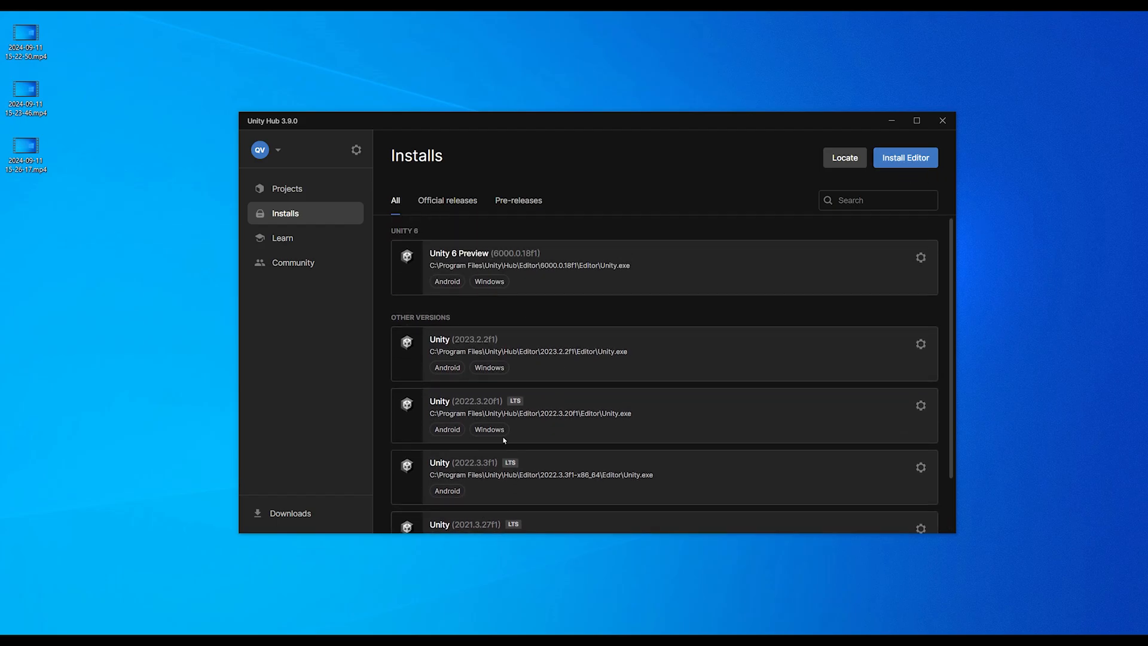
scroll(499, 473, "down", 1)
scroll(491, 493, "up", 1)
scroll(560, 381, "down", 1)
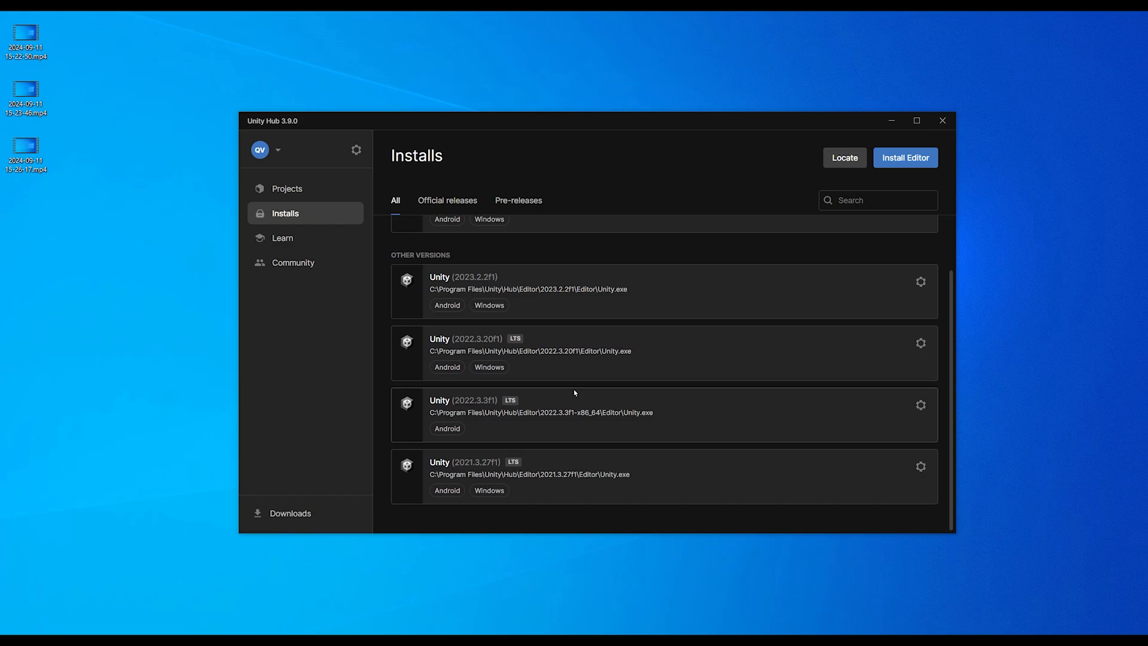
scroll(574, 393, "up", 1)
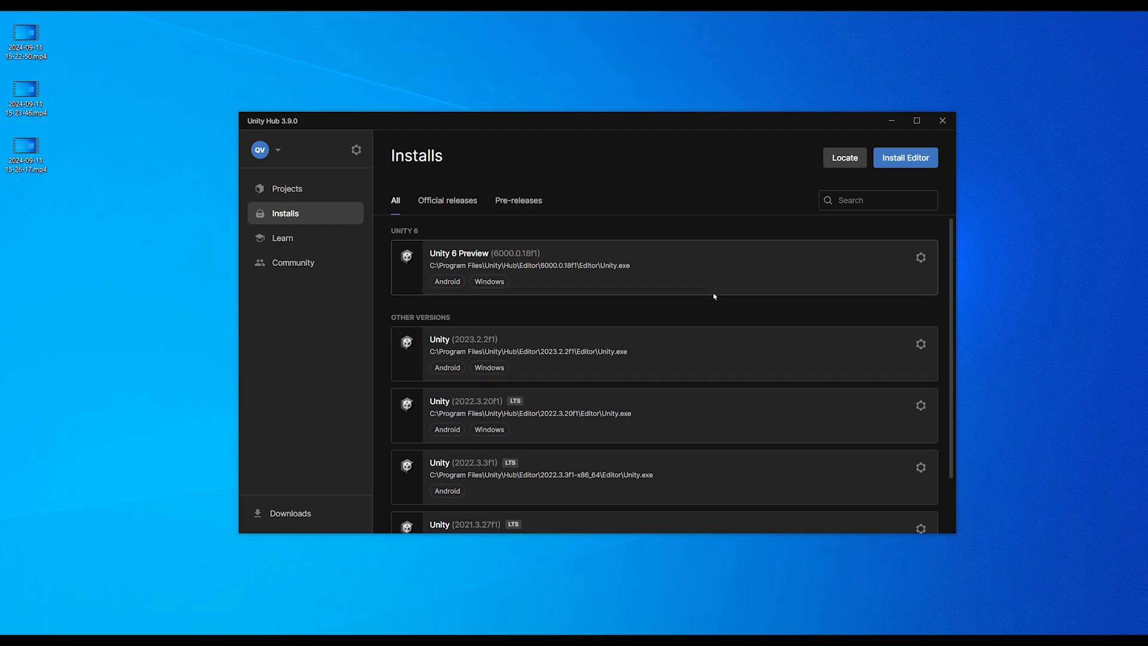
scroll(428, 318, "down", 2)
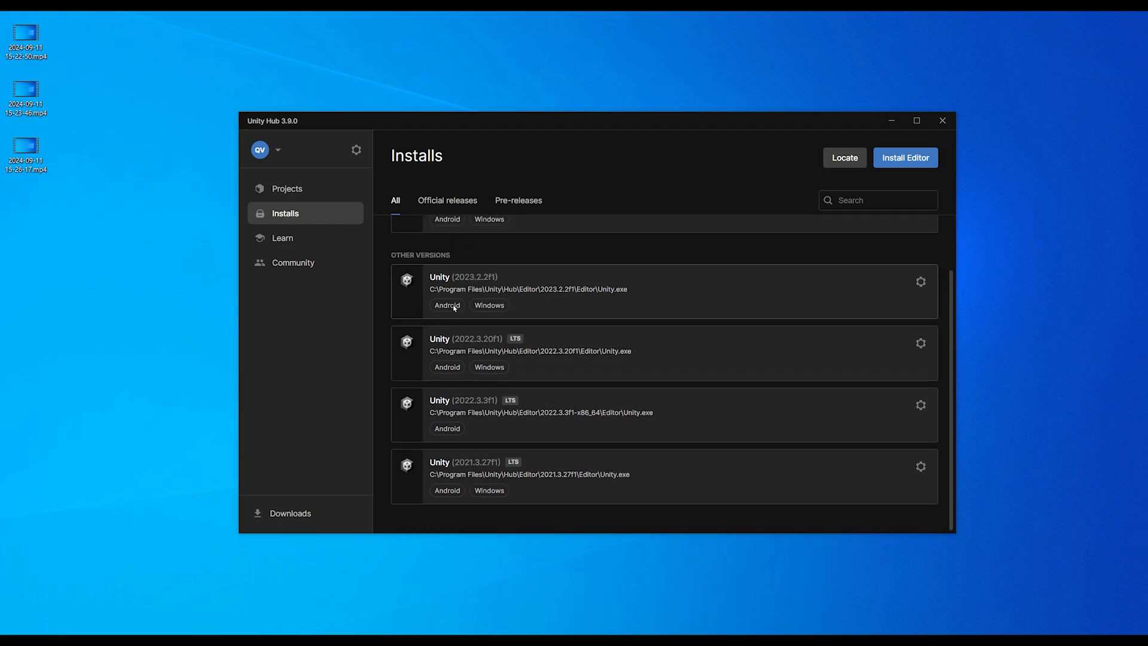
Step: Check the Android modules available for Unity 2023.2.2f1, and view the install options for Unity 2022.3.46f1 LTS
scroll(443, 362, "up", 2)
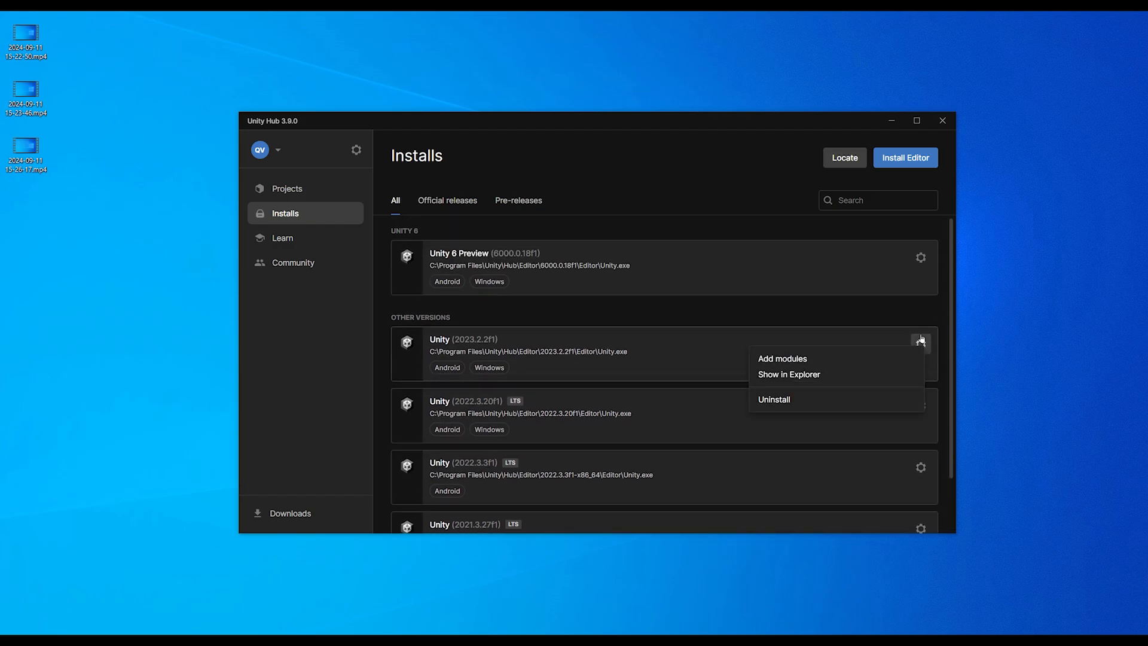
left_click(788, 361)
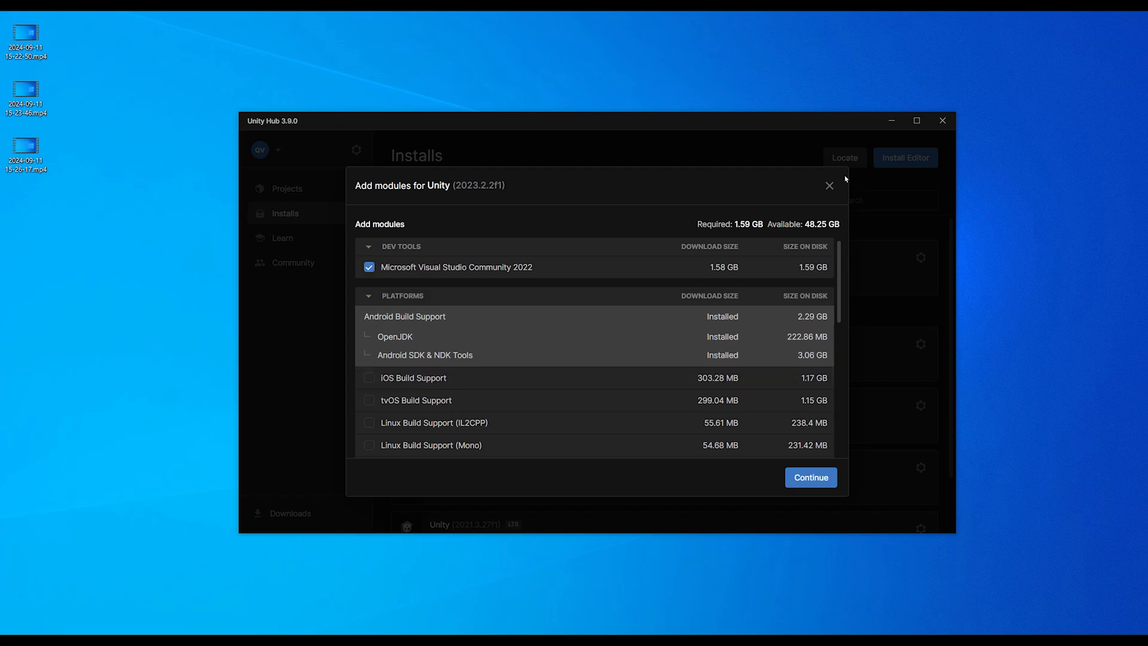
left_click(830, 185)
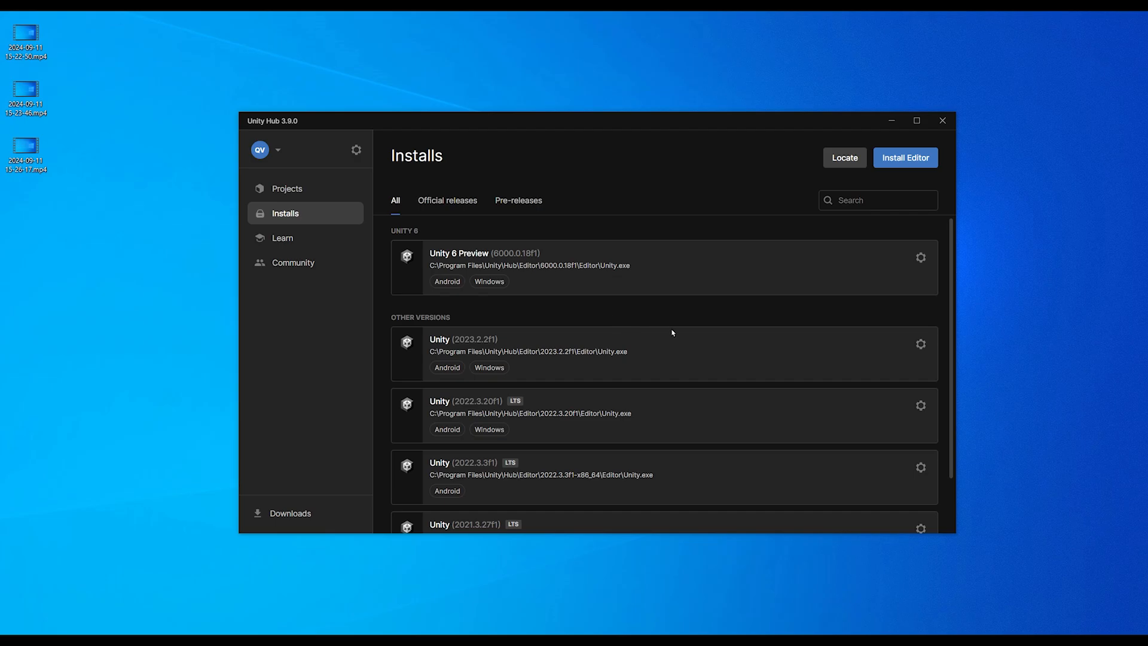
left_click(900, 159)
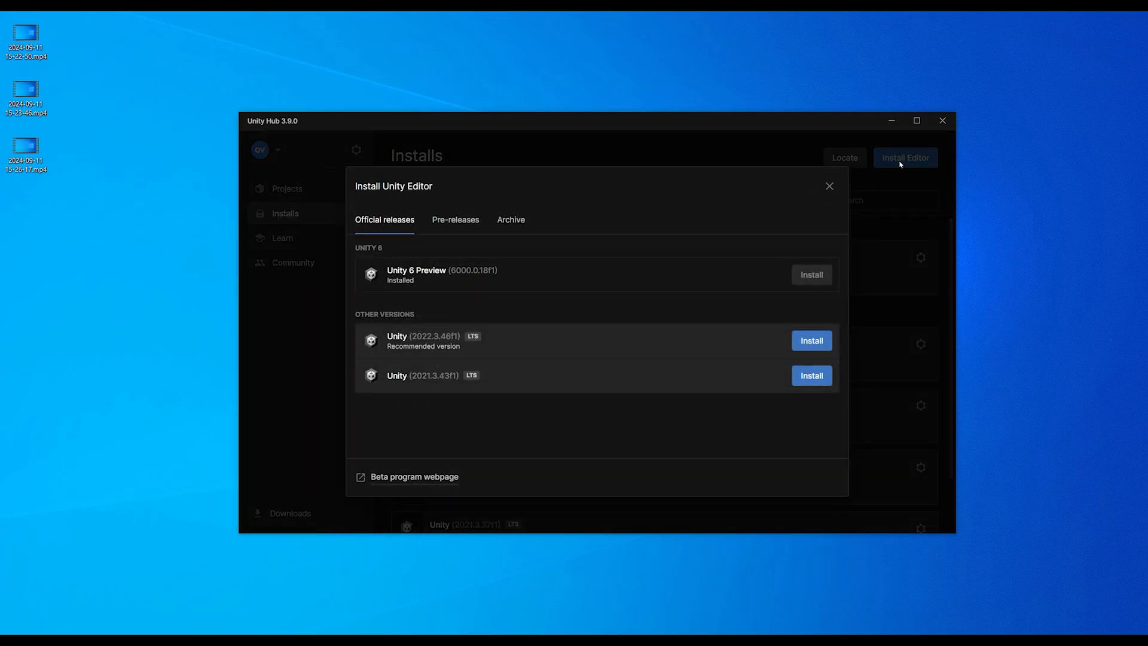
left_click(810, 342)
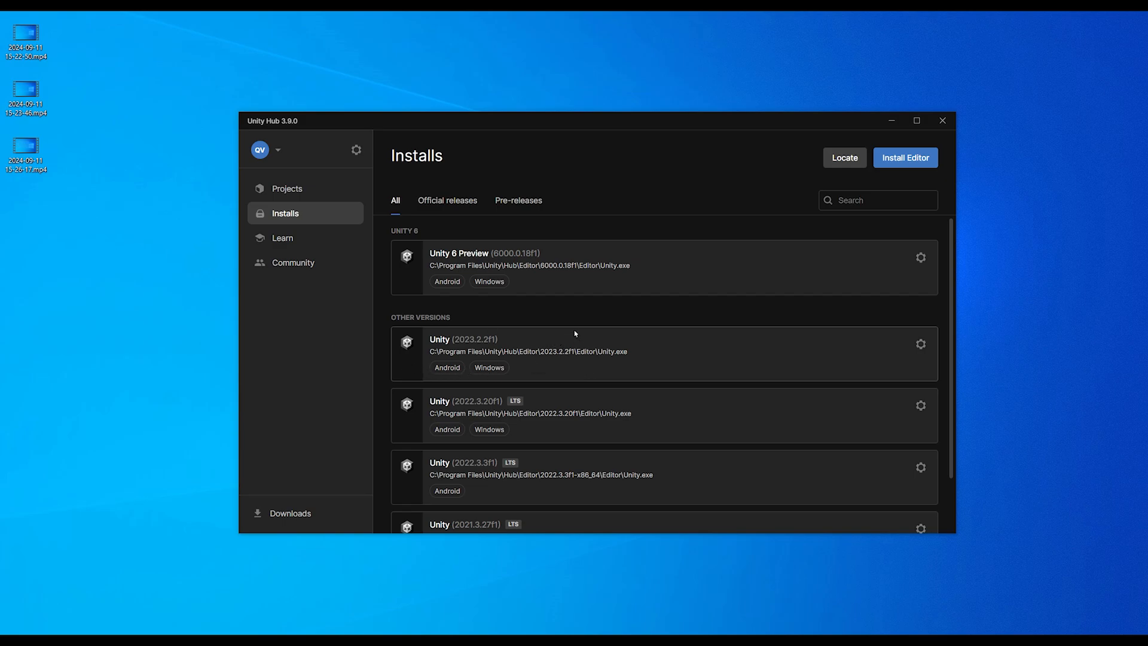
Step: Start a new project in Unity Hub and choose the Universal 3D core template
left_click(287, 190)
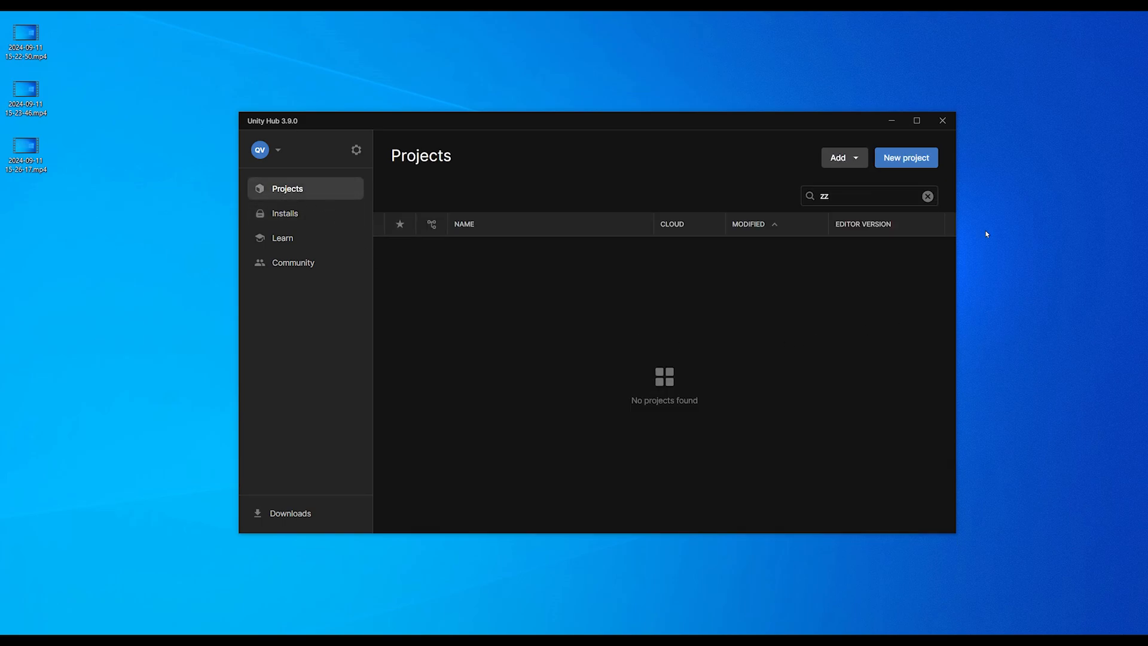
left_click(904, 158)
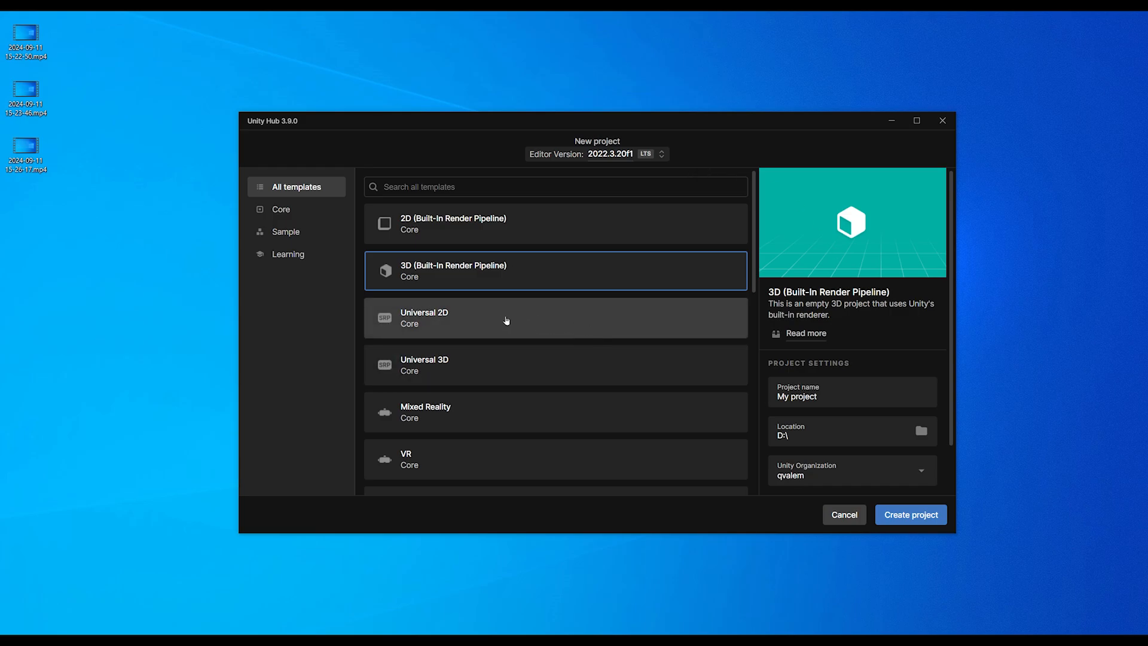
left_click(508, 375)
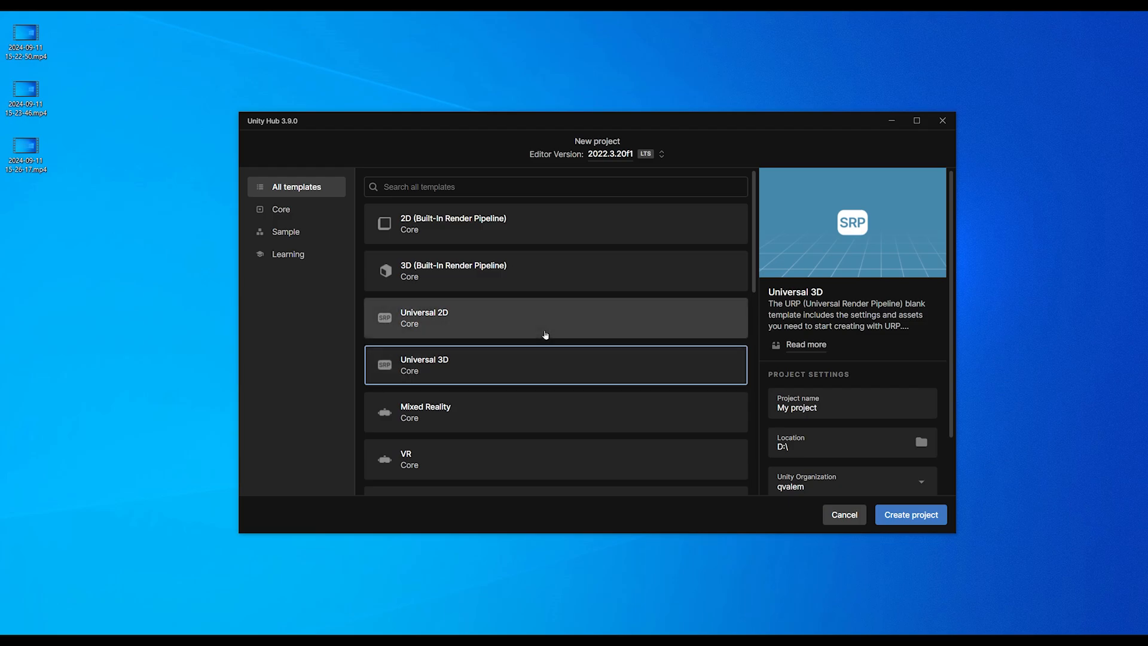
Step: Name the new project Ghost Hunter
left_click_drag(512, 170, 507, 138)
double_click(818, 376)
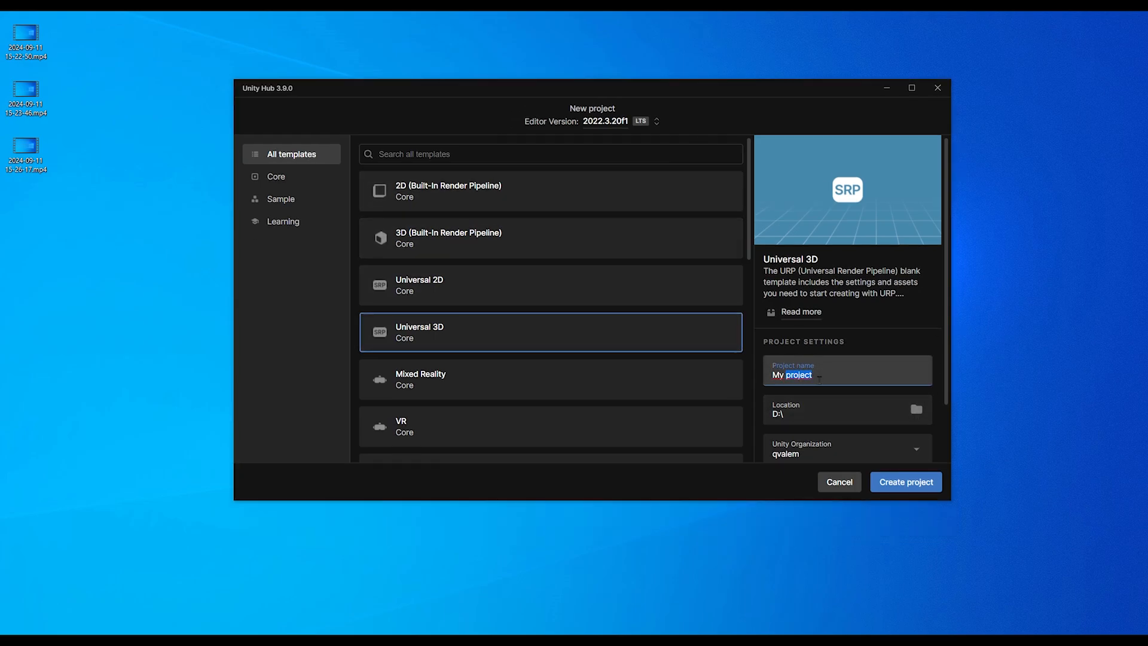
key("BackSpace")
key("BackSpace")
key("BackSpace")
key("BackSpace")
type("Gho")
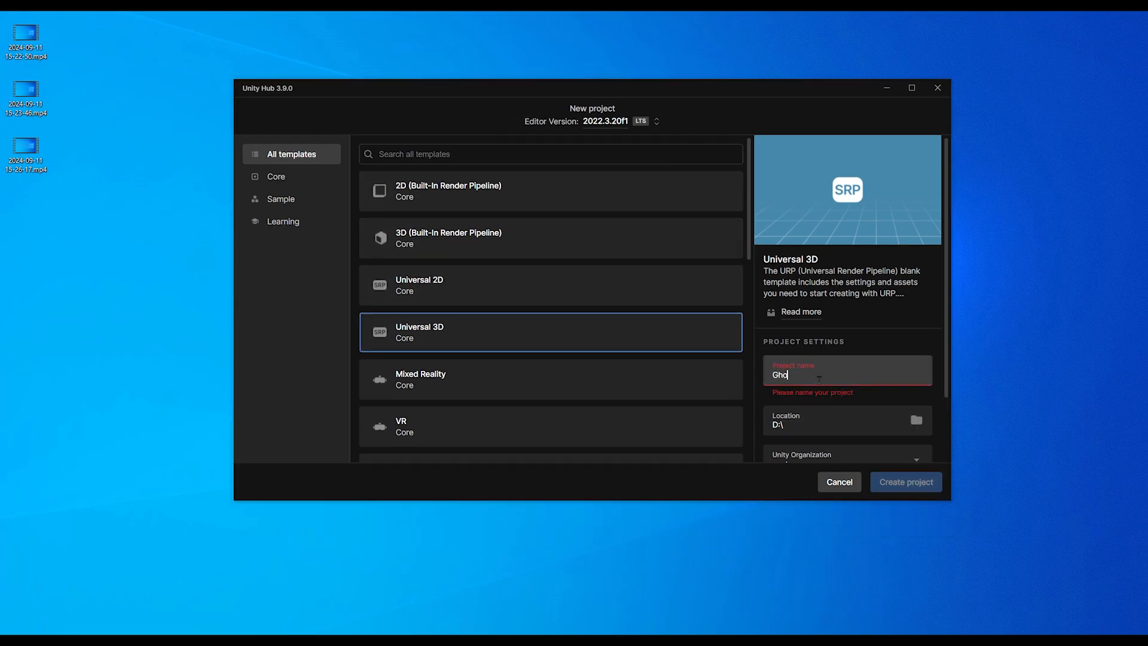
type("st Hunter")
Step: Turn off the project's connection to Unity Cloud and create the project
scroll(828, 339, "down", 2)
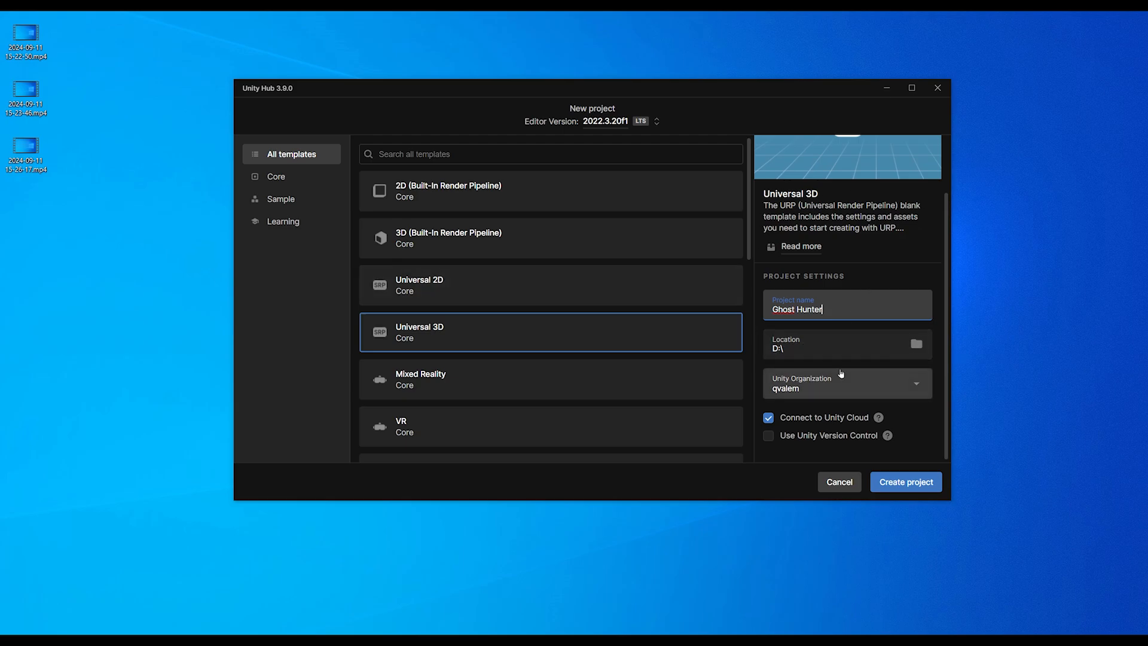
left_click(767, 422)
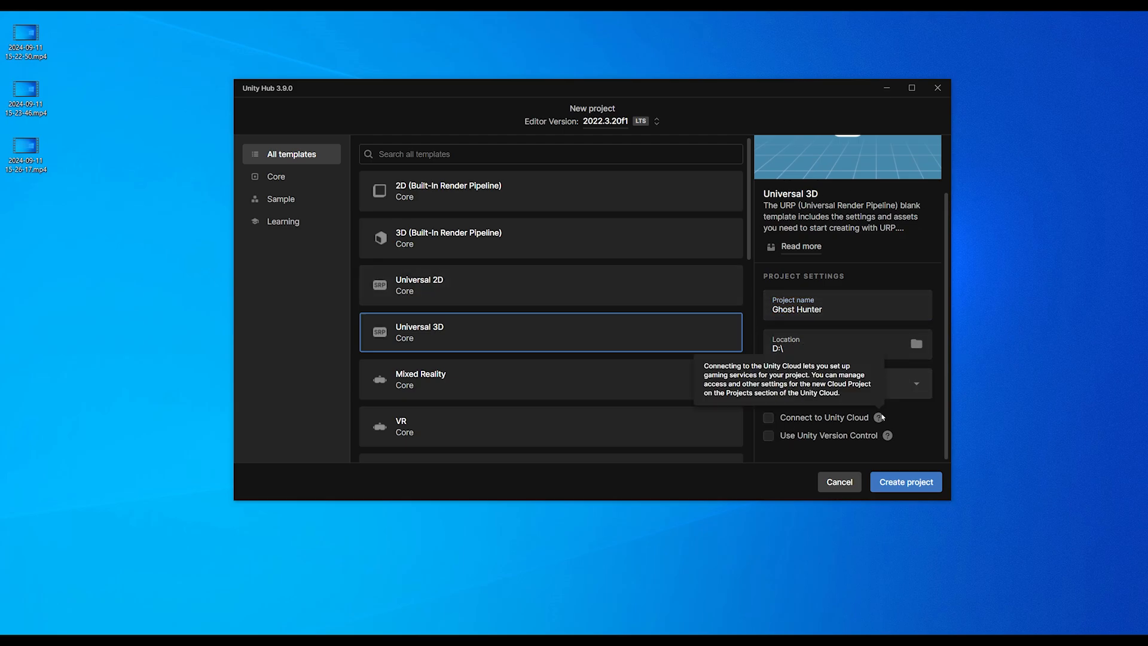
left_click(908, 487)
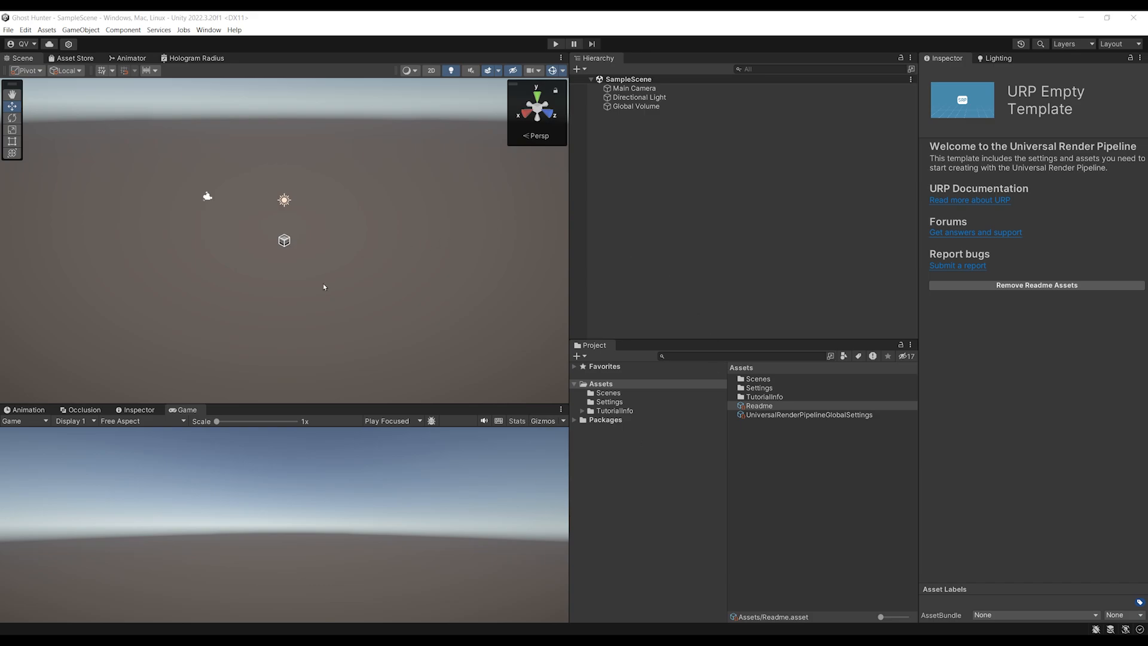
Step: Remove the URP template's readme assets from the project and confirm the removal
left_click(1043, 286)
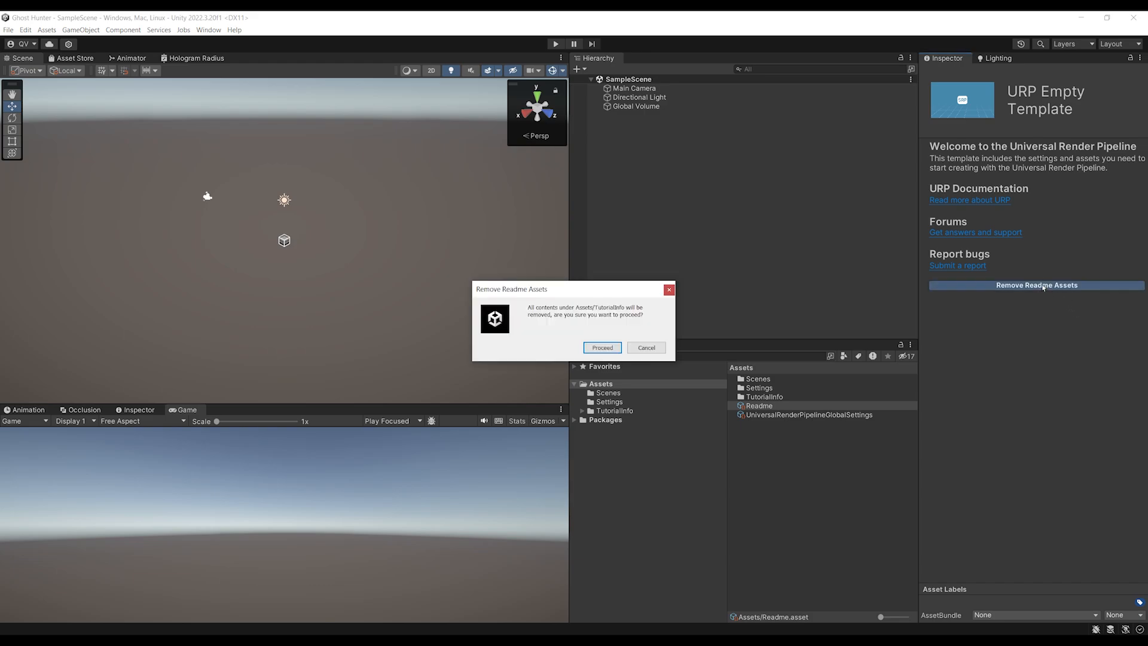
left_click(603, 347)
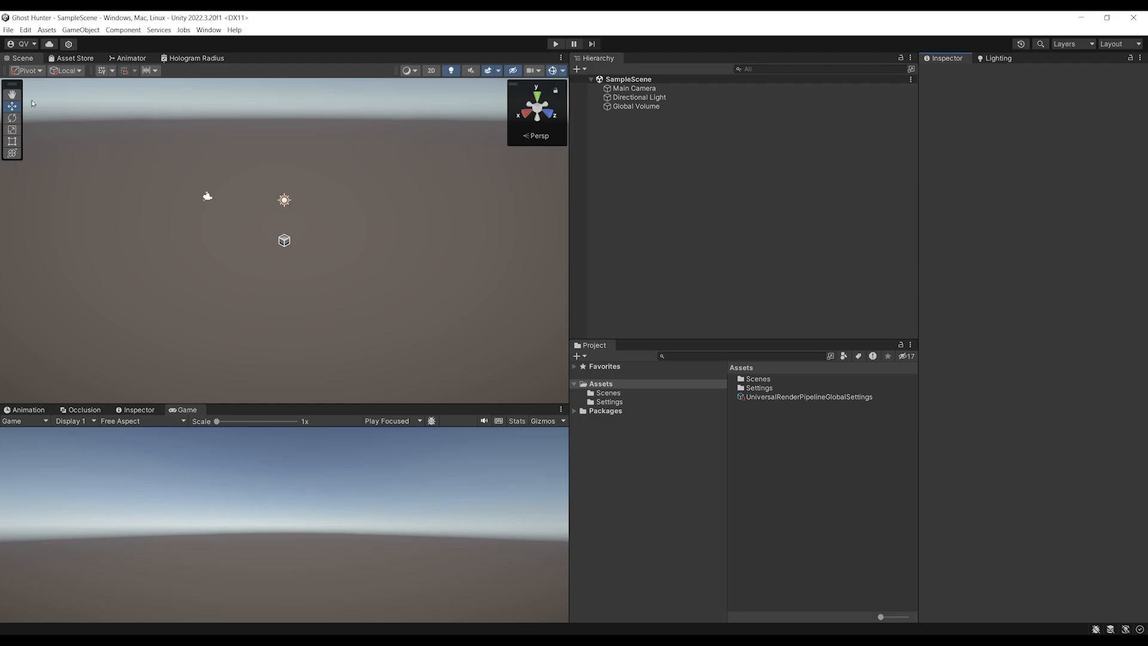
Step: Switch the project's build platform from Windows, Mac, Linux to Android in the Build Settings
left_click(8, 29)
left_click(54, 147)
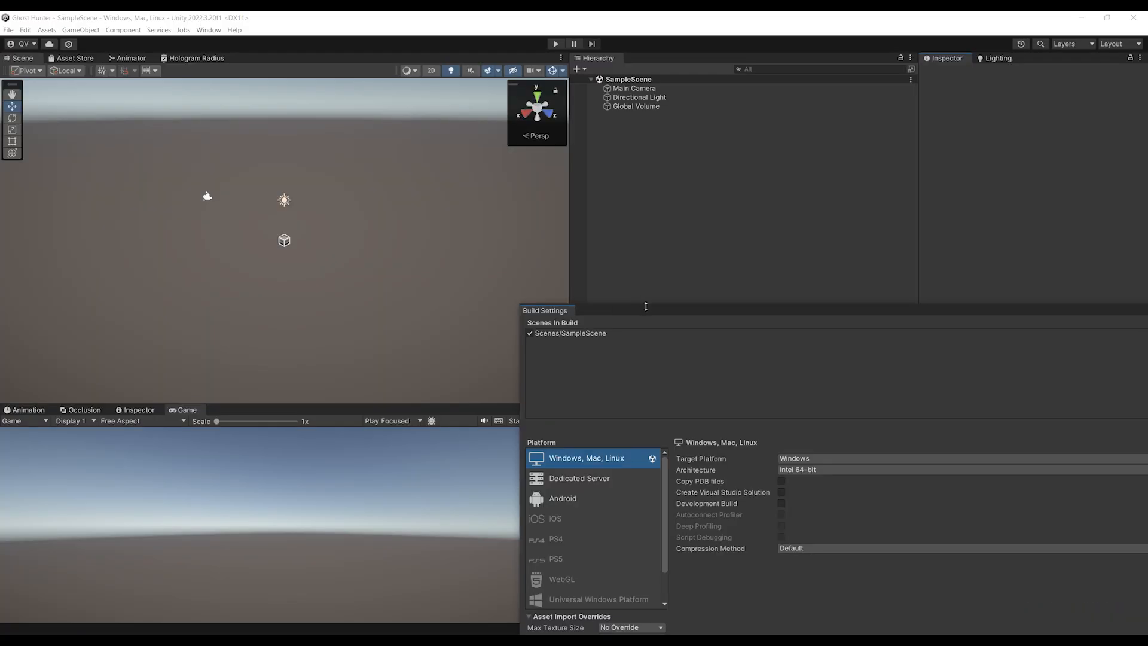
left_click_drag(647, 311, 345, 174)
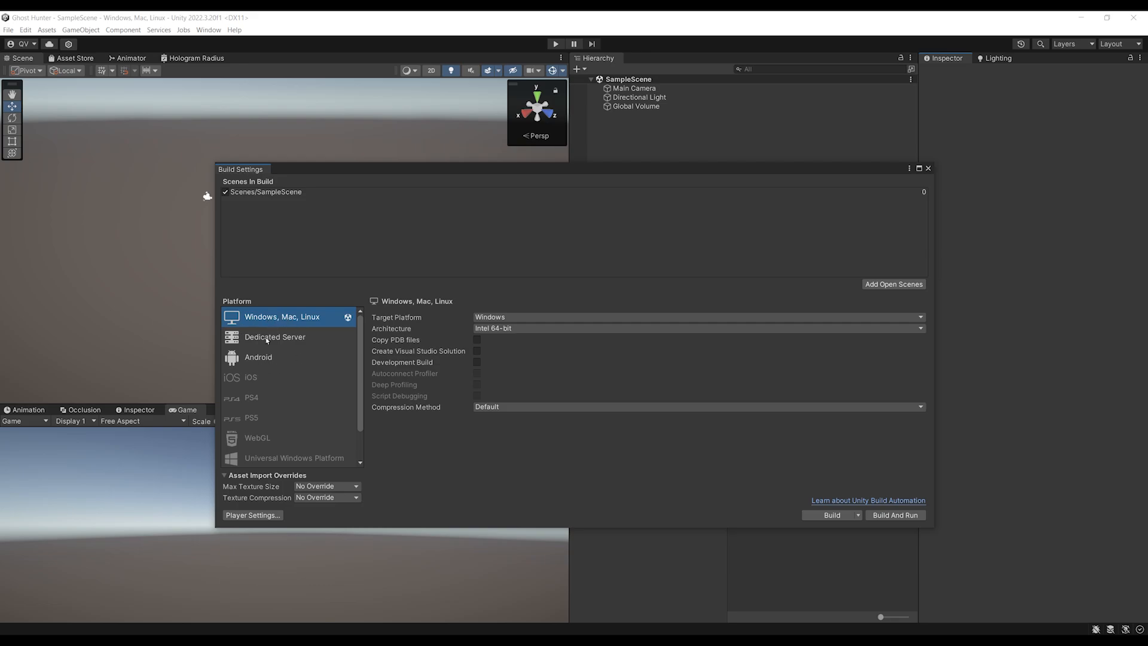
left_click(269, 357)
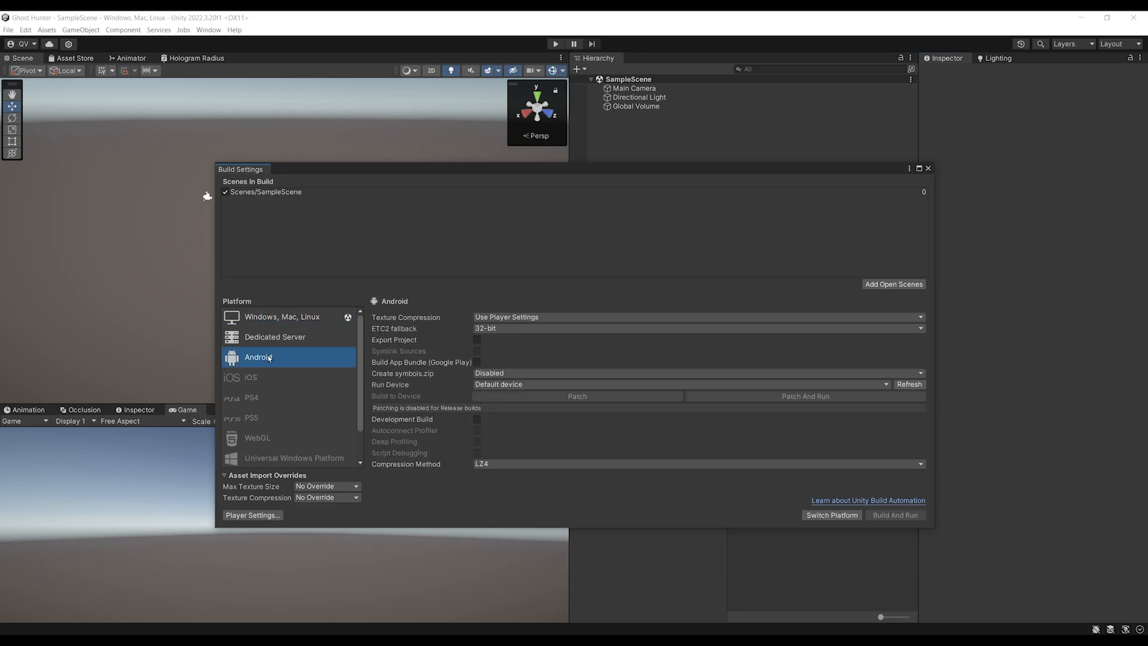
left_click(831, 515)
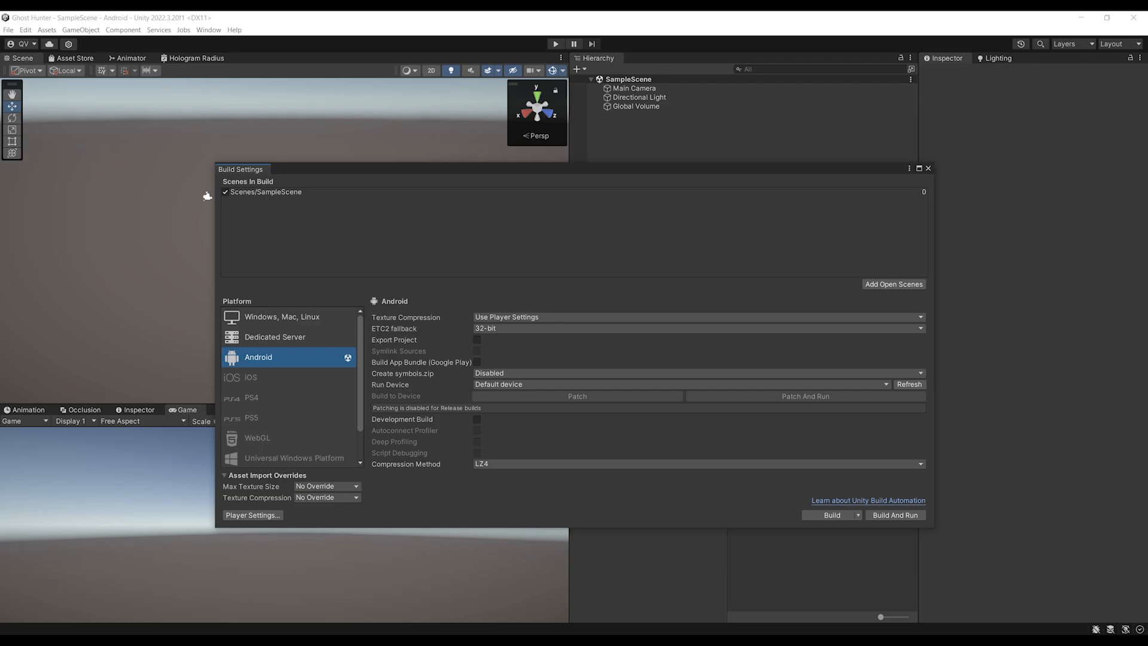
Step: Switch to the browser with the Meta XR All-in-One SDK page on the Unity Asset Store and maximise its window
key("alt+Tab")
left_click_drag(448, 201, 302, 153)
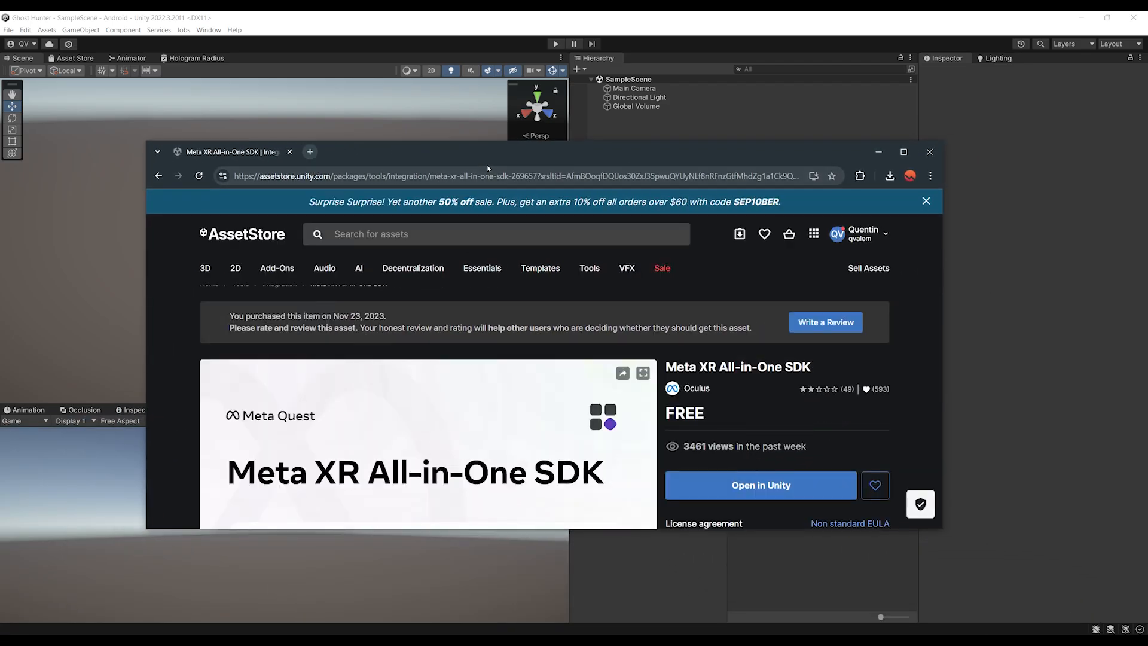
double_click(476, 158)
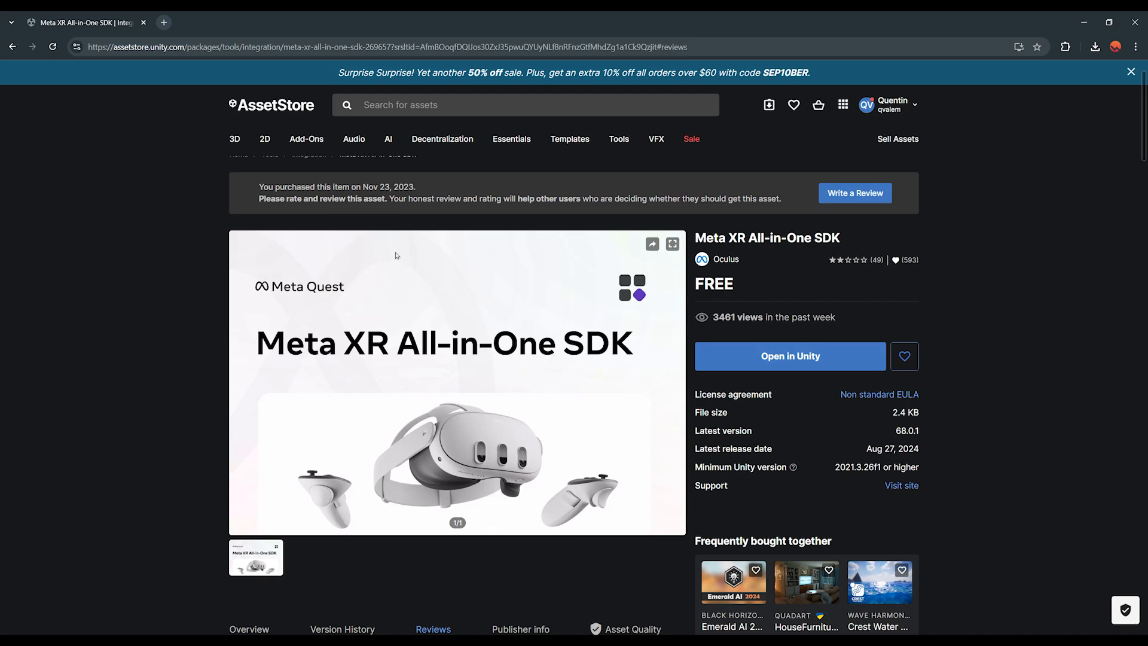
Step: Open the Meta XR All-in-One SDK from its store page in the Unity Editor, then install it with the required editor restart
key("ctrl+l")
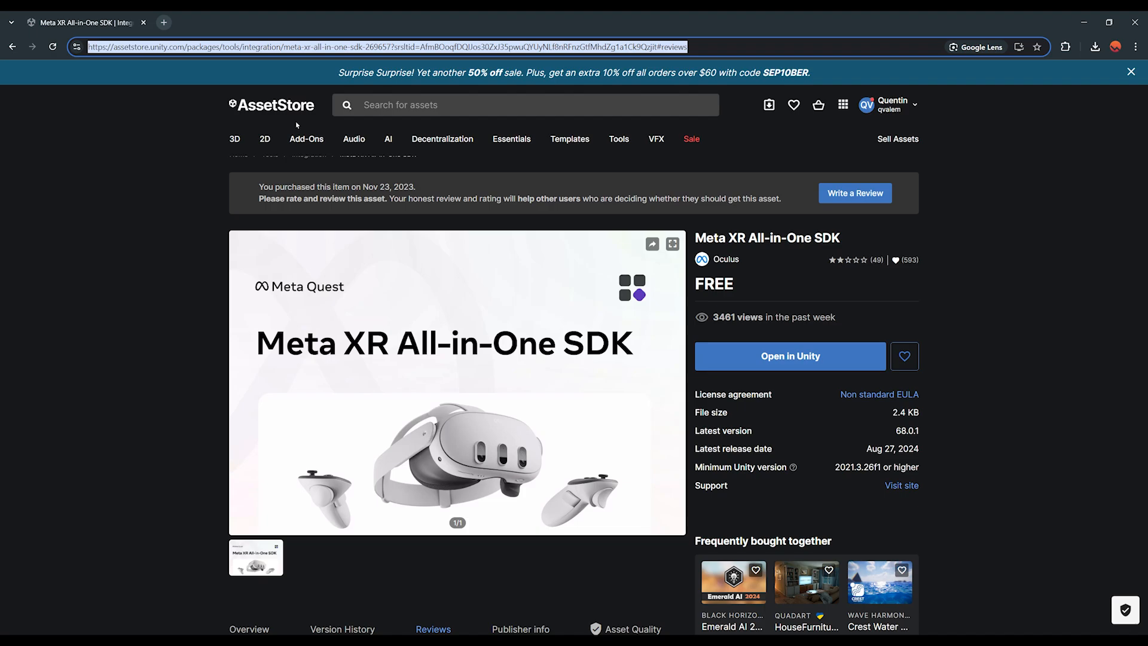
left_click(143, 406)
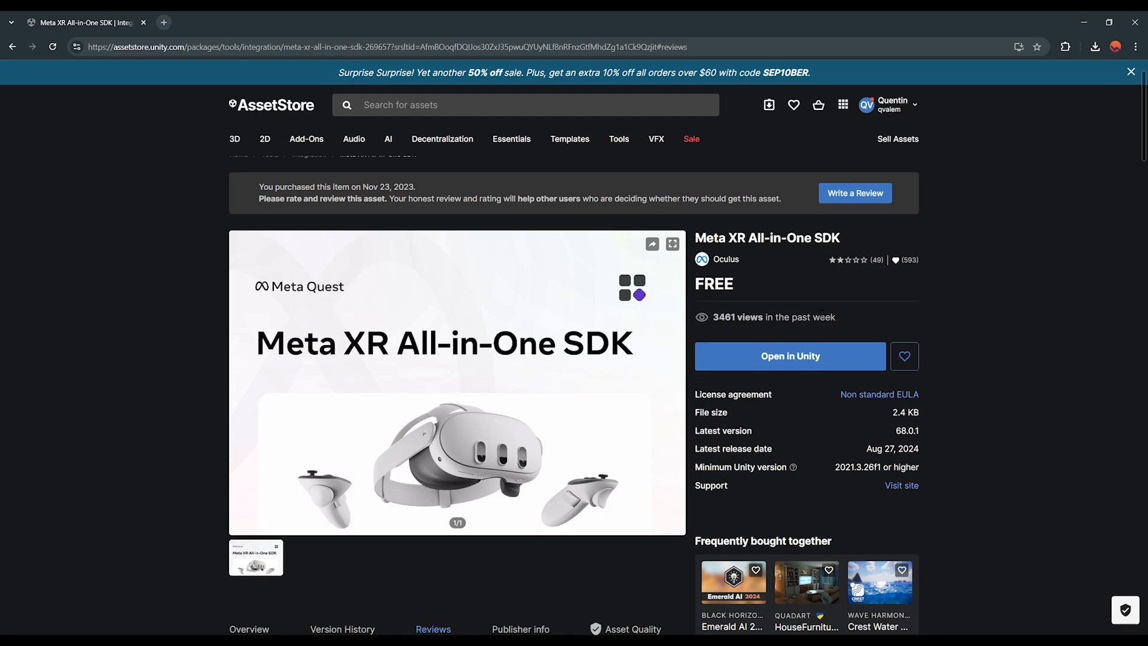
left_click(789, 366)
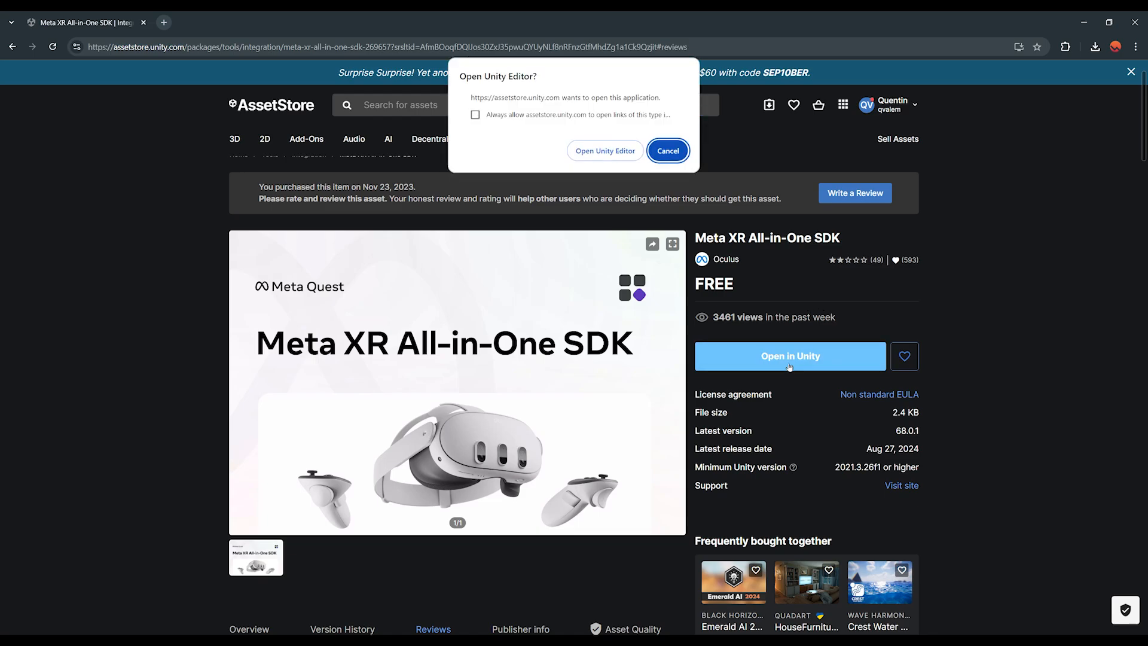
left_click(602, 154)
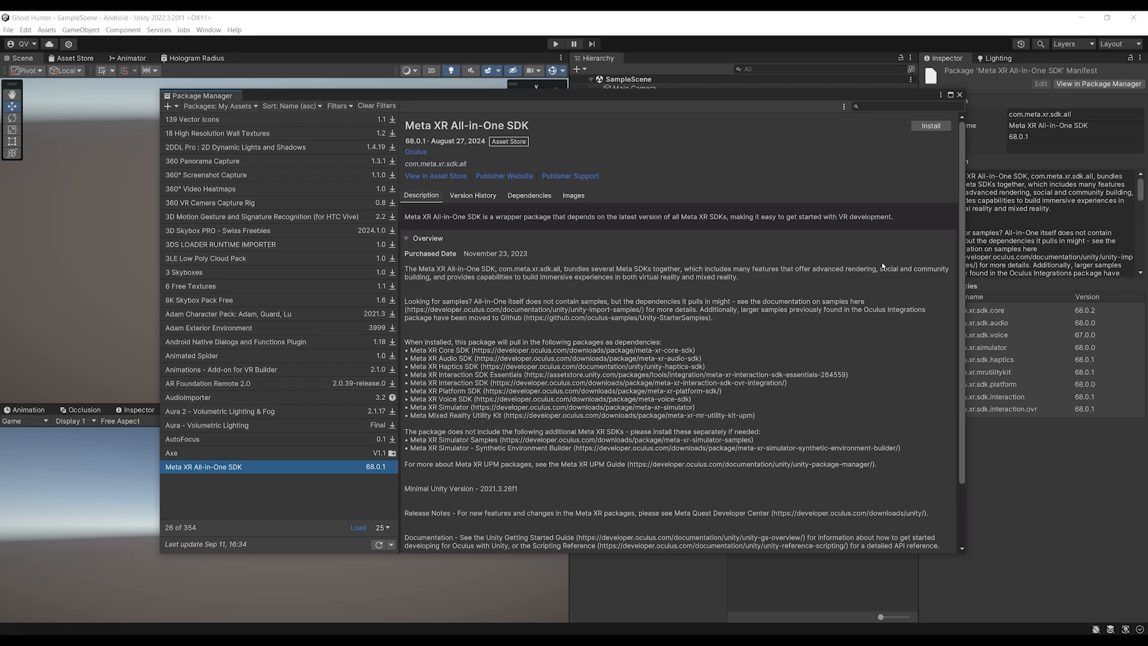
left_click(930, 127)
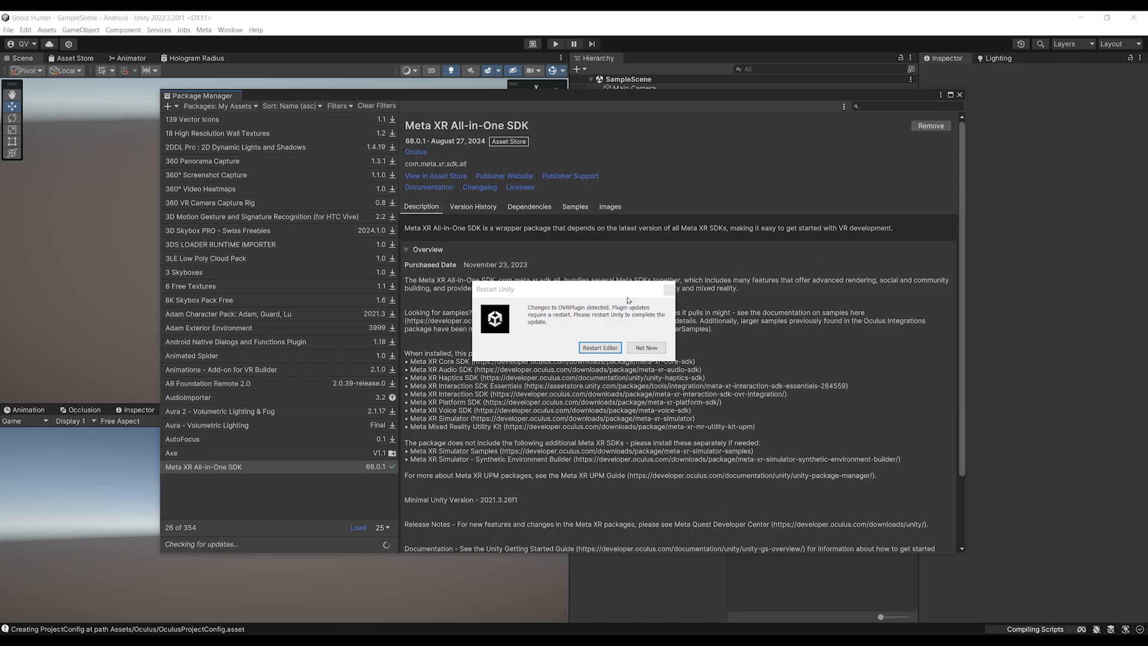
left_click(599, 347)
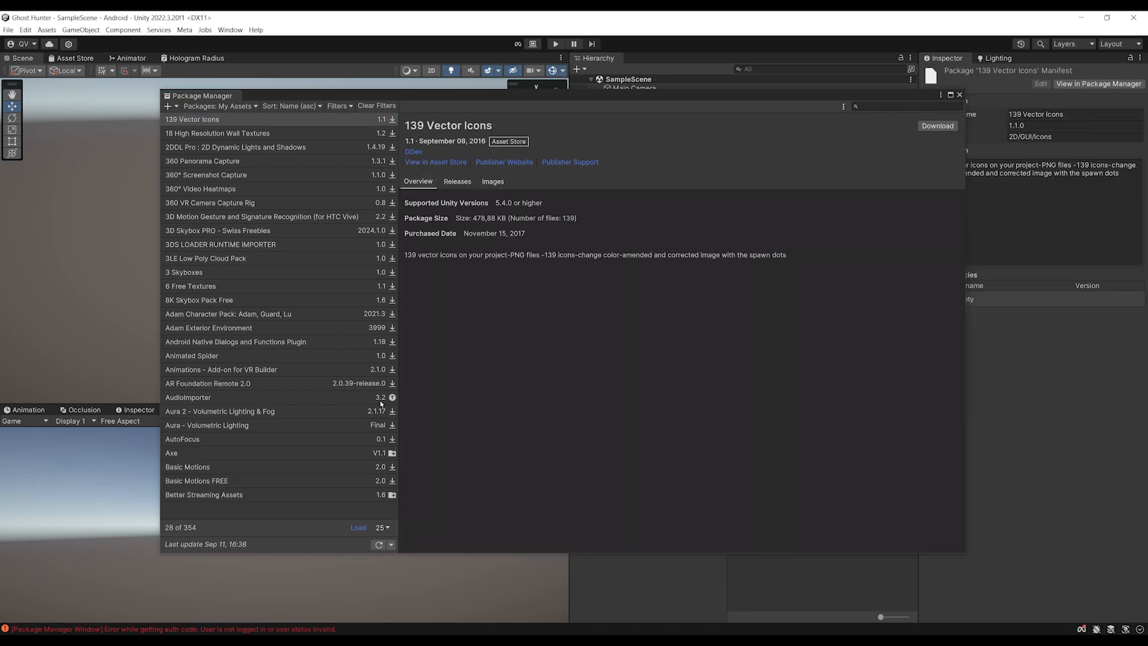
Step: Examine the Meta packages installed in the project and the Meta XR All-in-One SDK's details, then close the Package Manager
left_click(242, 107)
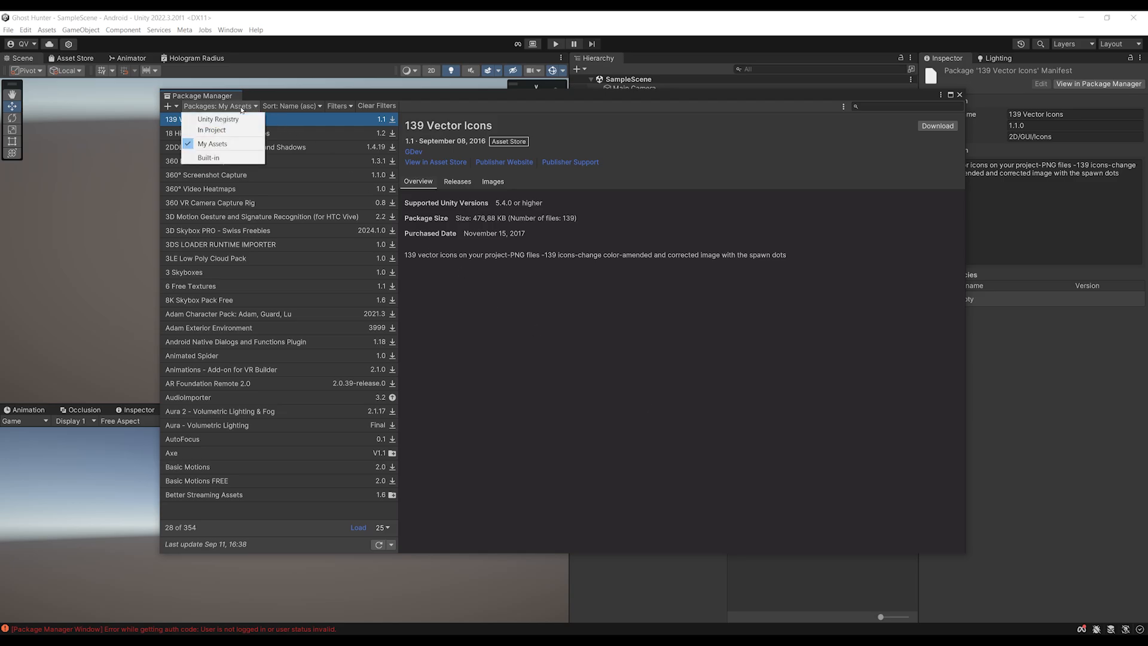
left_click(221, 130)
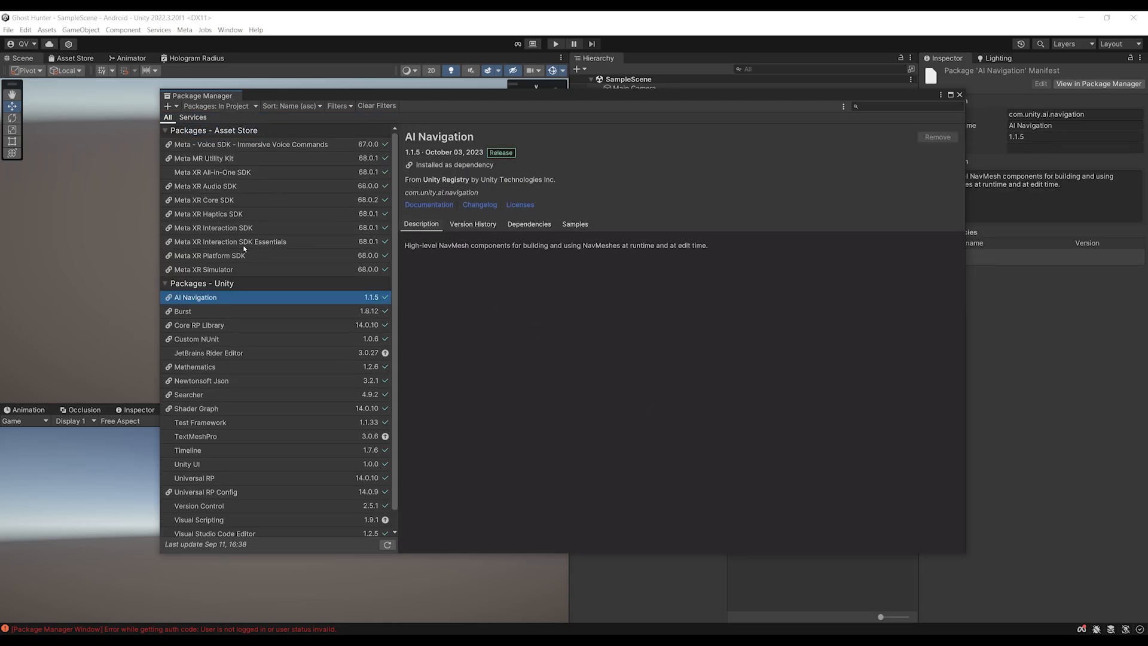
left_click(299, 172)
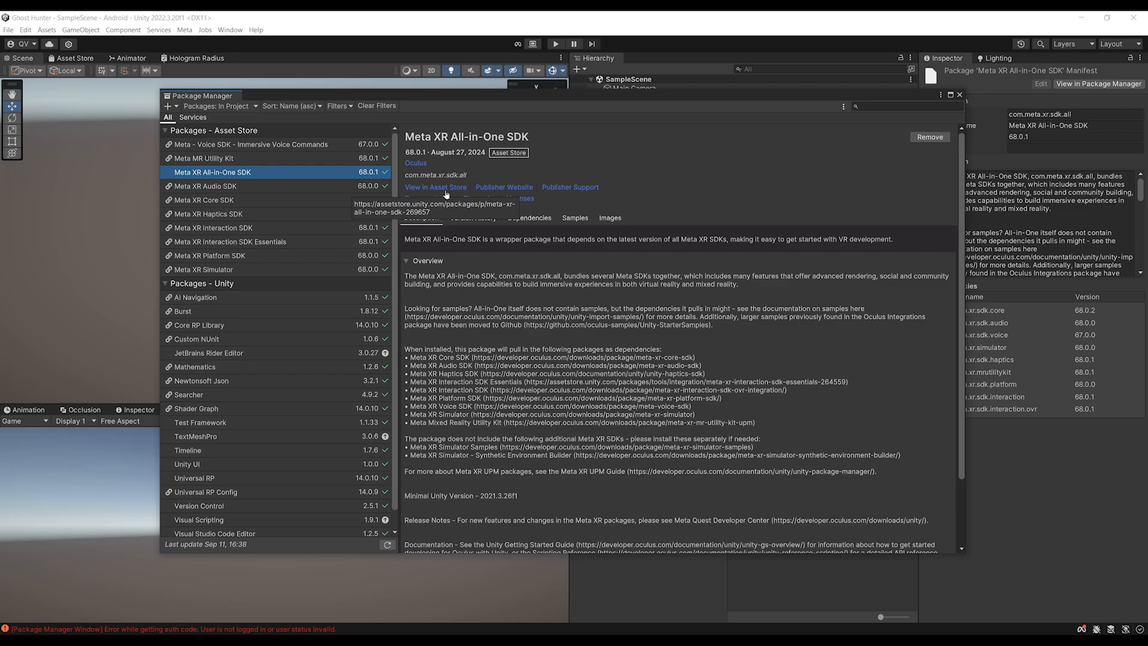
left_click_drag(627, 100, 622, 108)
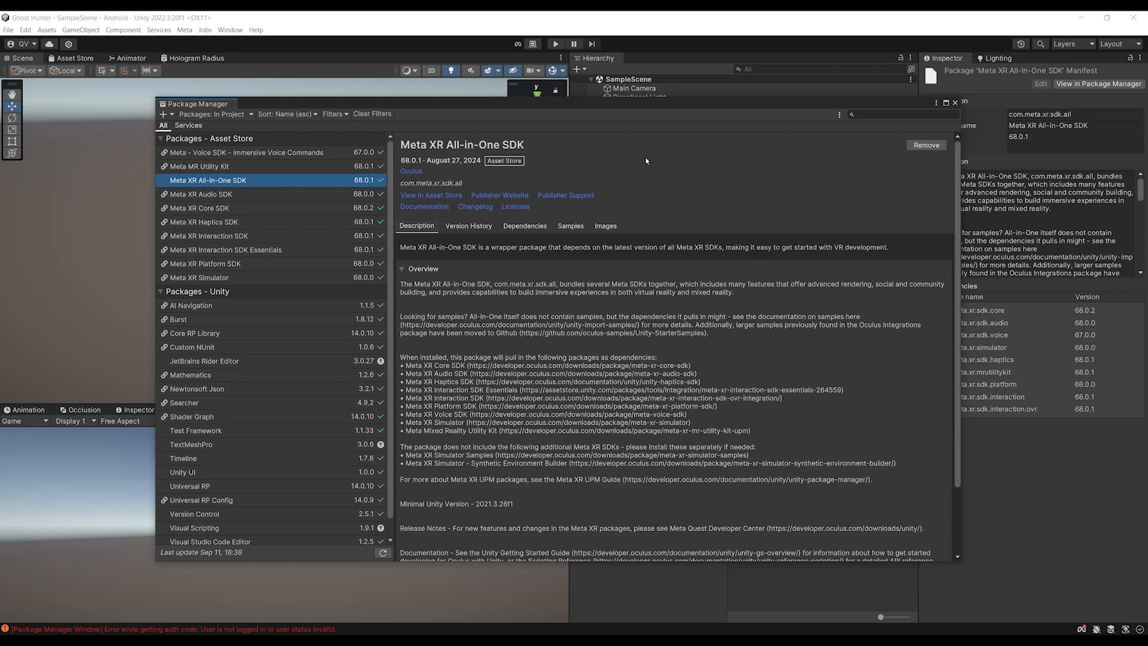
left_click_drag(594, 112, 586, 119)
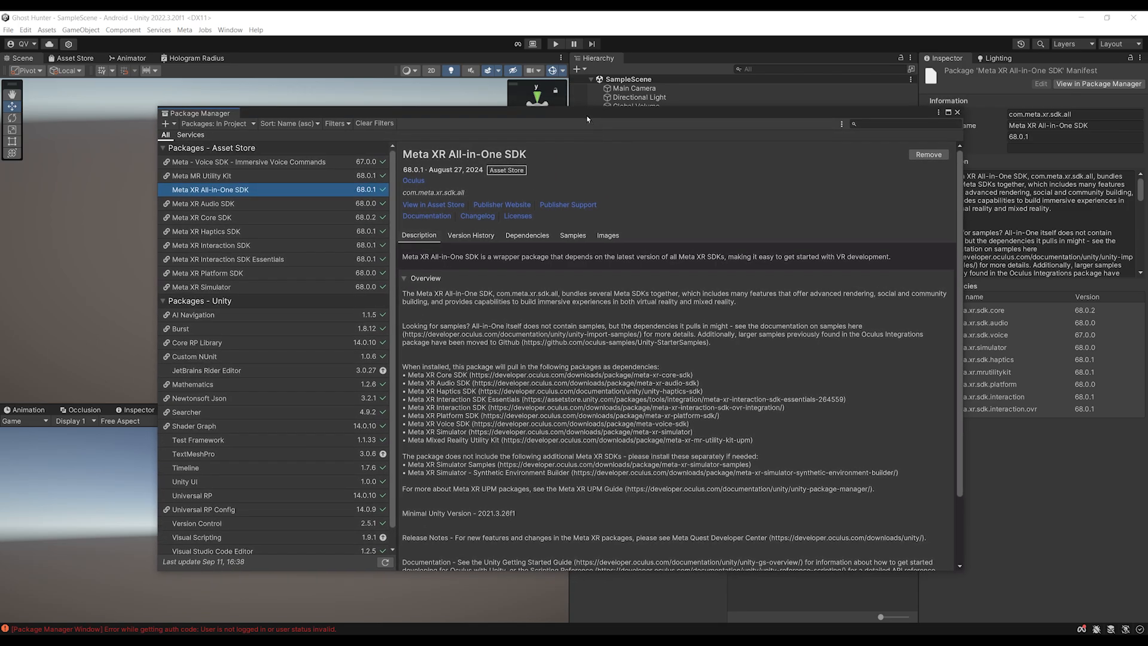
left_click(958, 112)
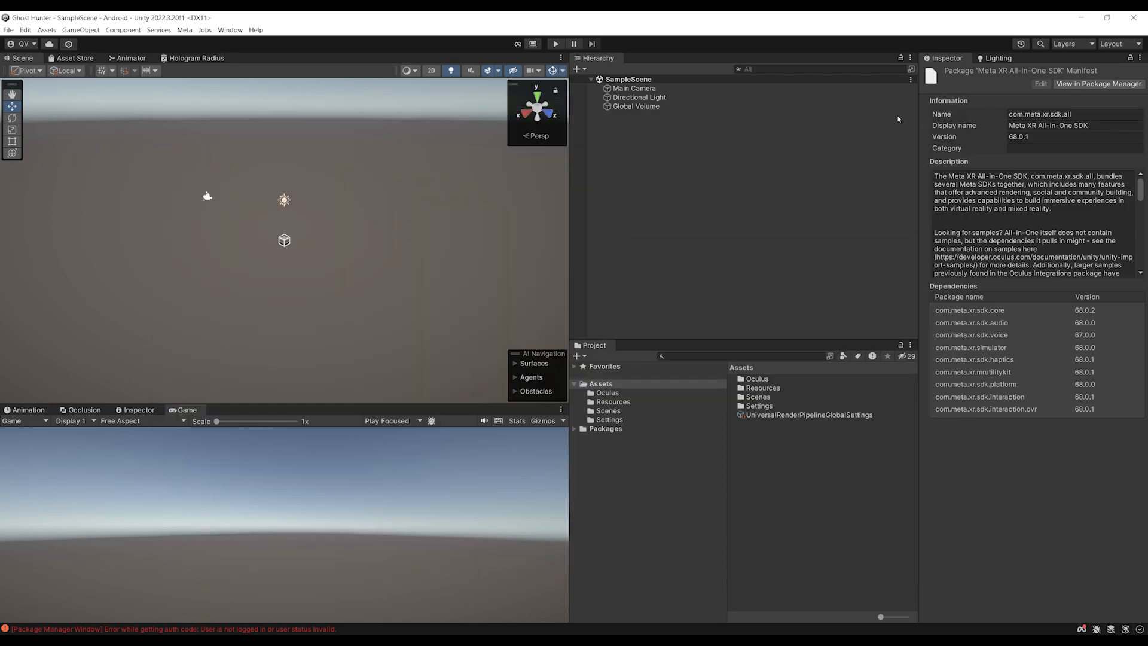
Step: Install XR Plugin Management from the project settings
left_click(25, 30)
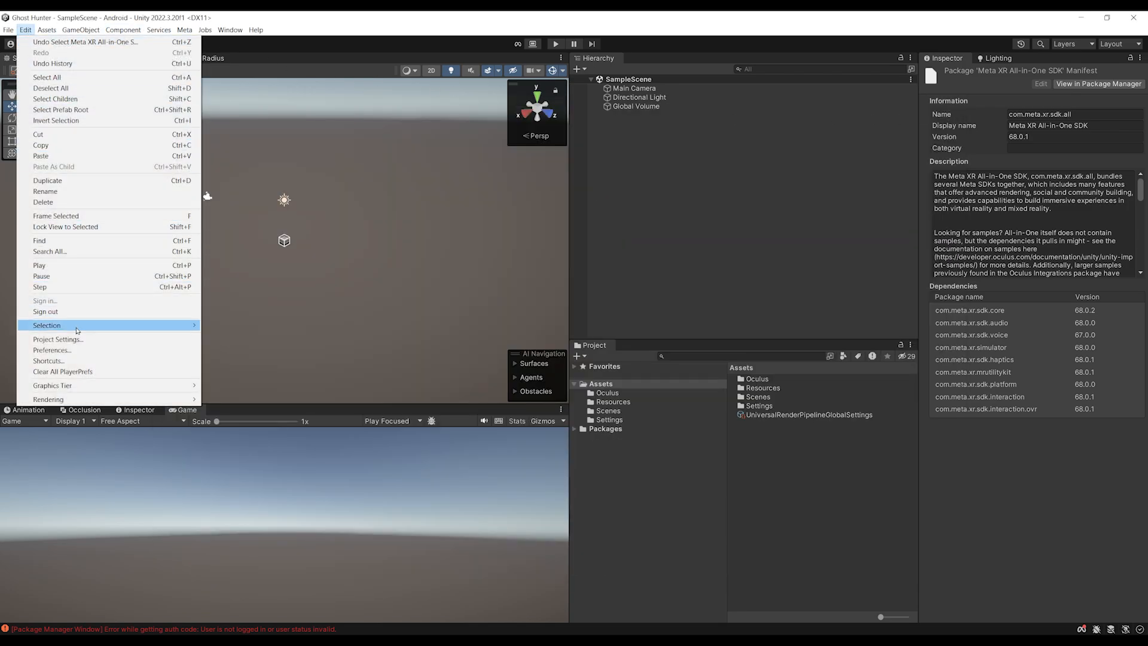
left_click(60, 339)
left_click(66, 342)
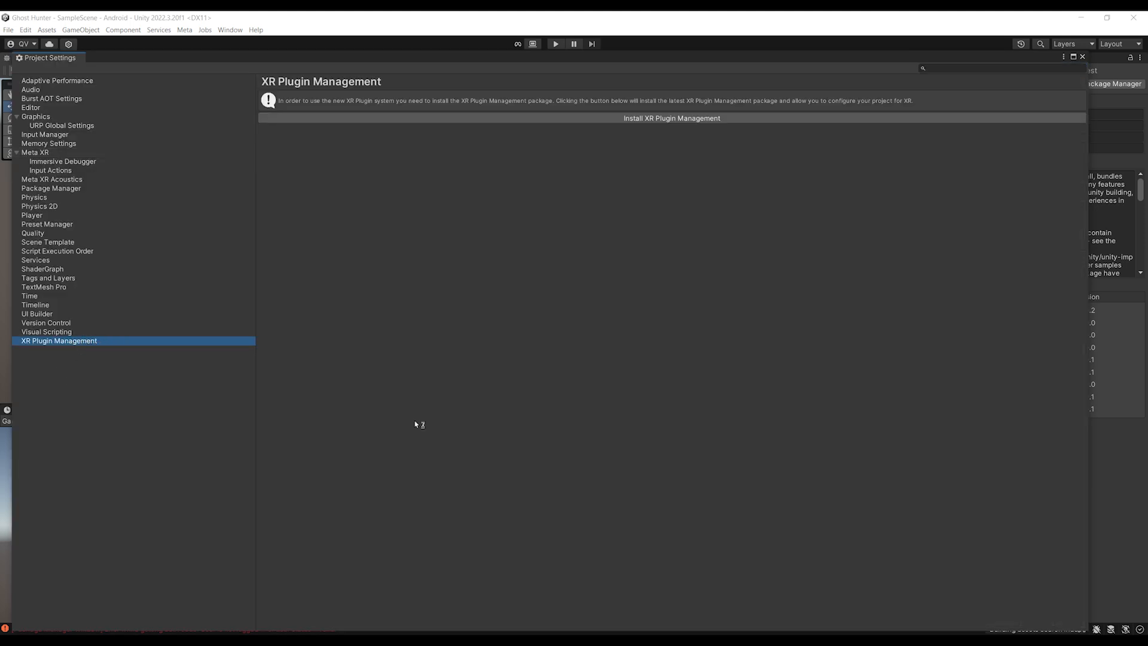
left_click(671, 120)
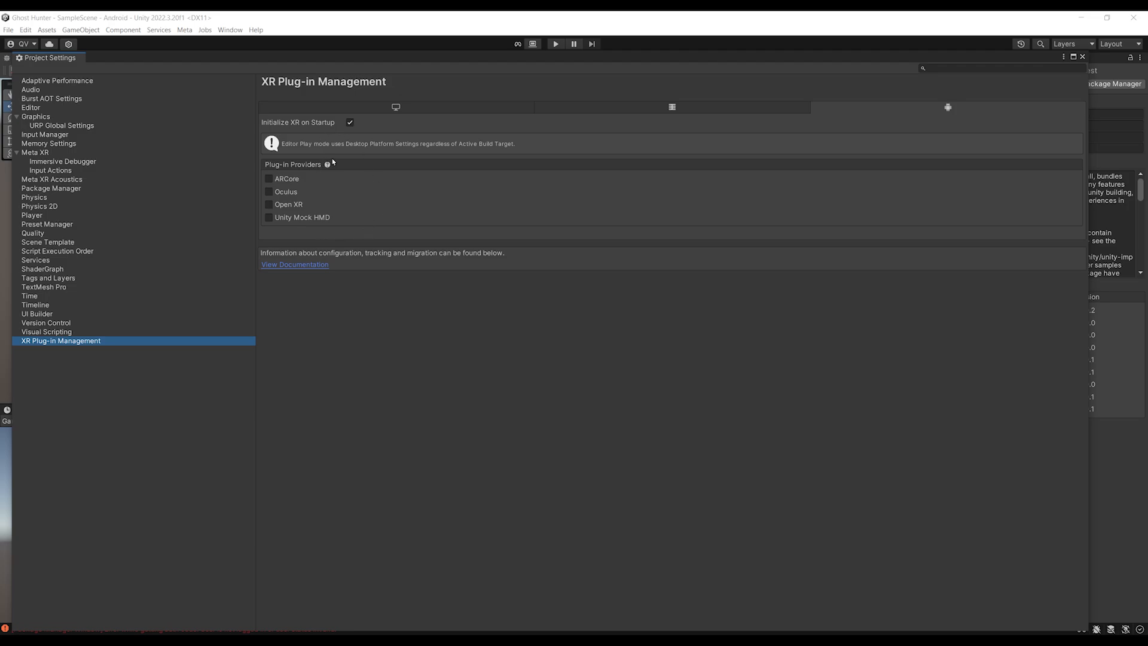
Step: Enable Oculus as the XR plug-in provider for both the Android and the desktop platform
left_click(272, 193)
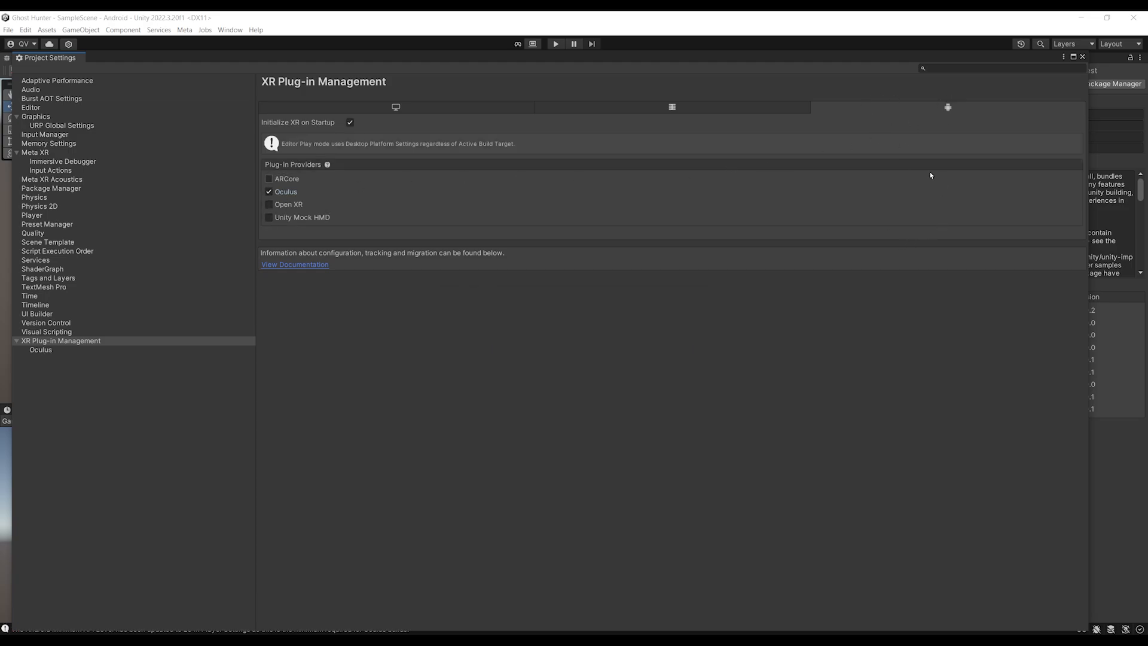
left_click(384, 111)
left_click(268, 178)
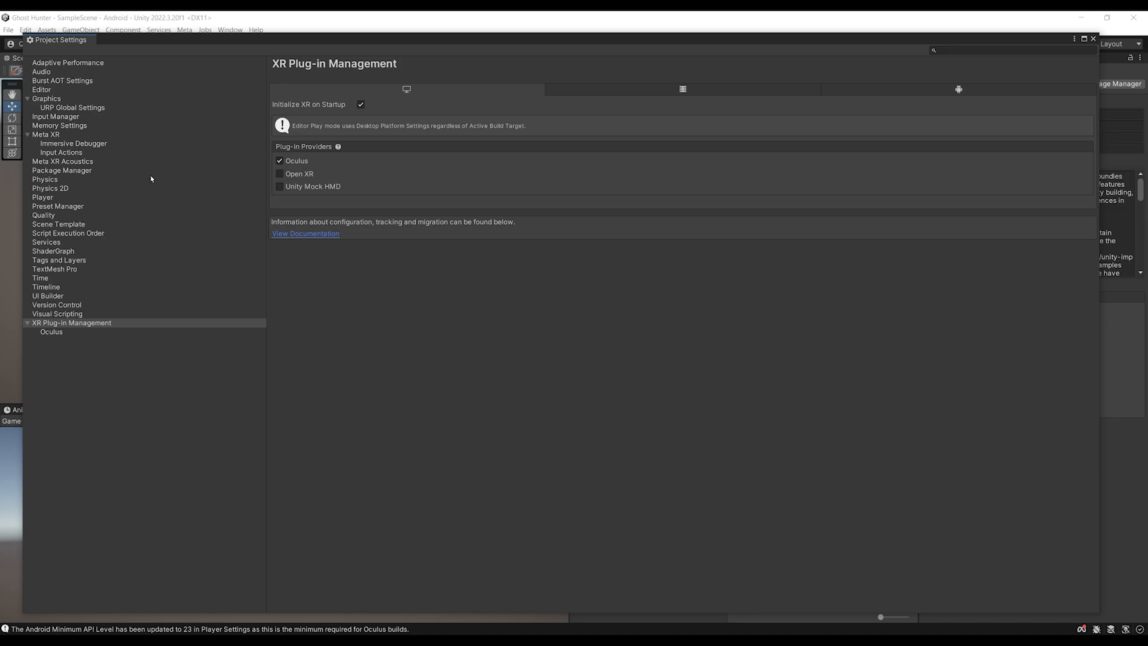
Step: In Meta's Project Setup Tool, apply all required and recommended Android fixes, and fix the desktop Graphics API issue favoring Direct3D11
left_click(48, 134)
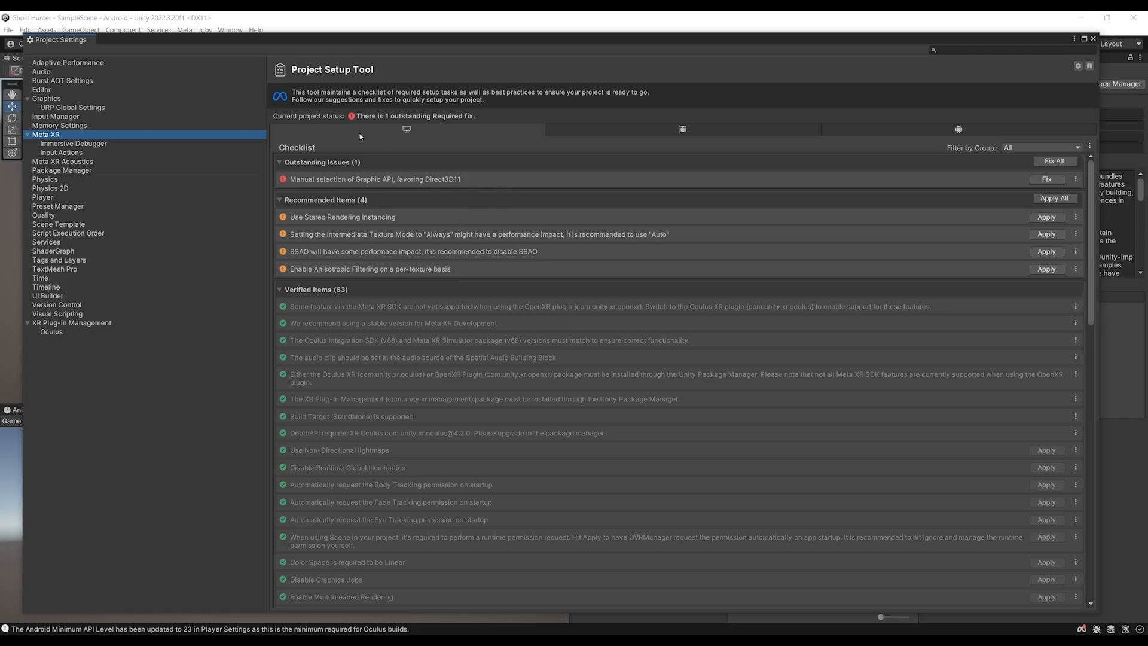
left_click(880, 131)
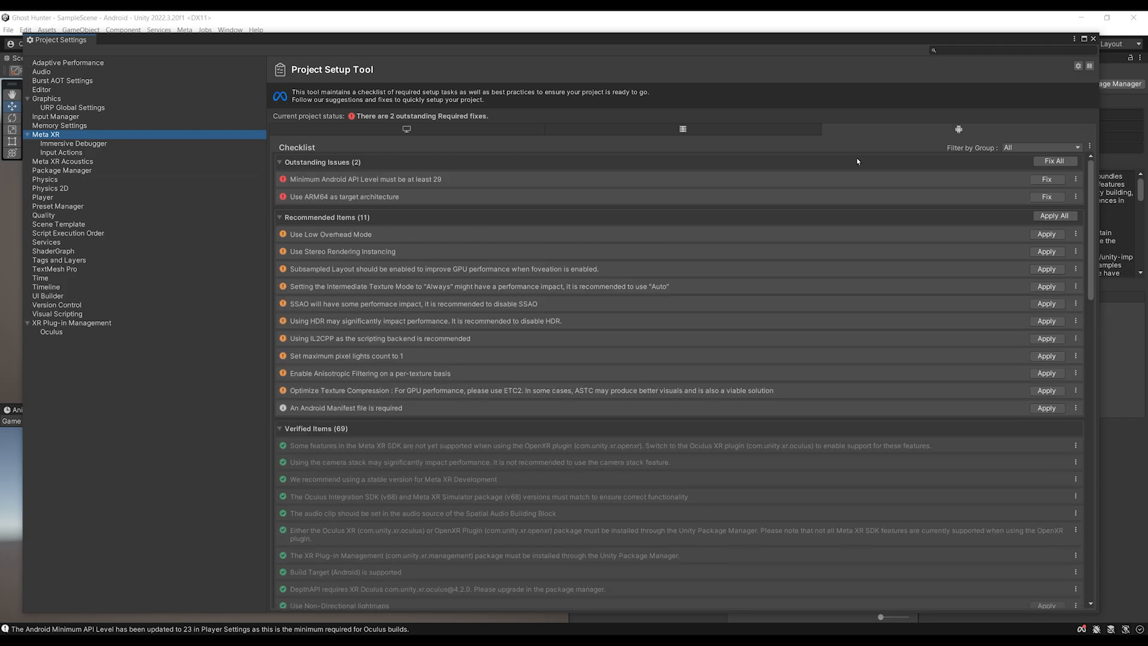
left_click(1052, 160)
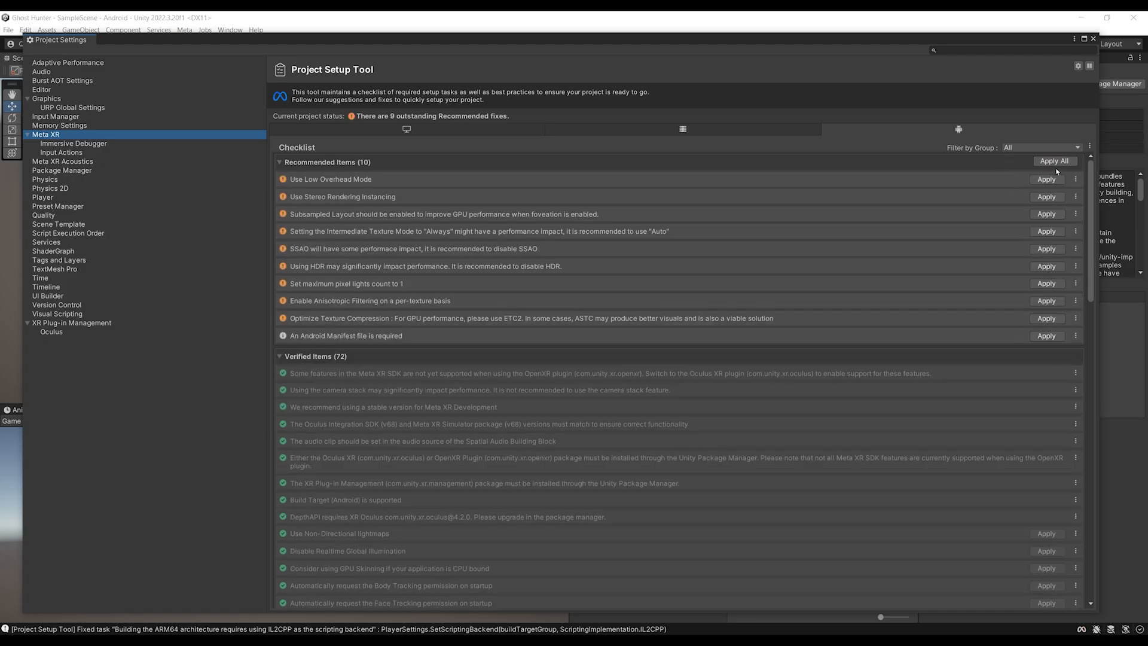
left_click(1053, 163)
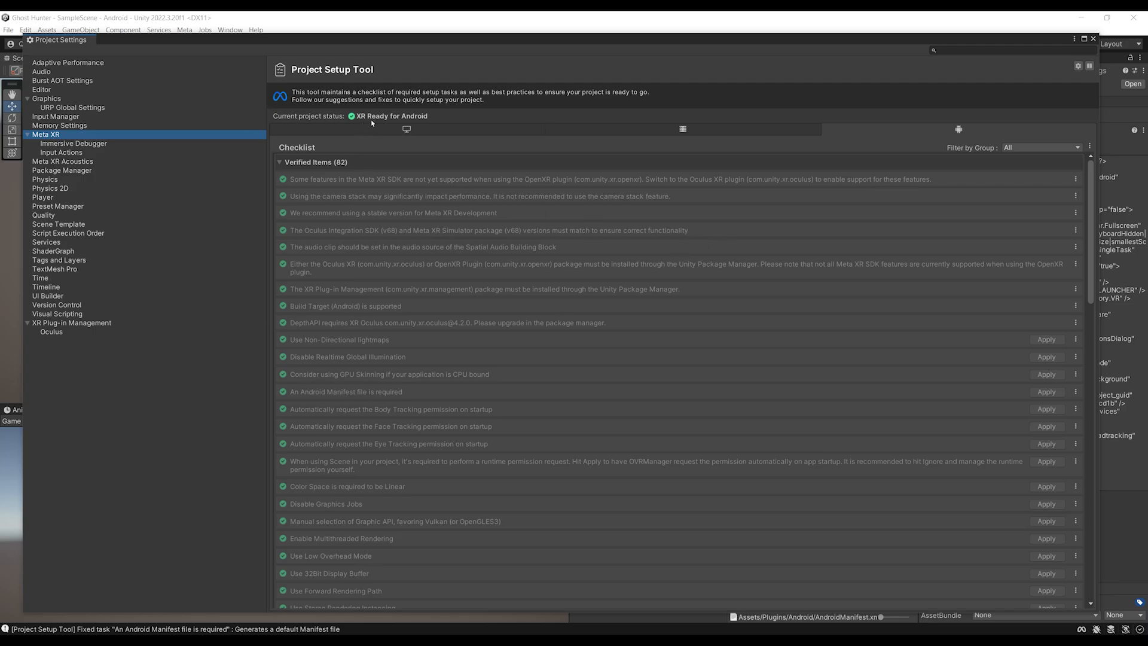
left_click(430, 130)
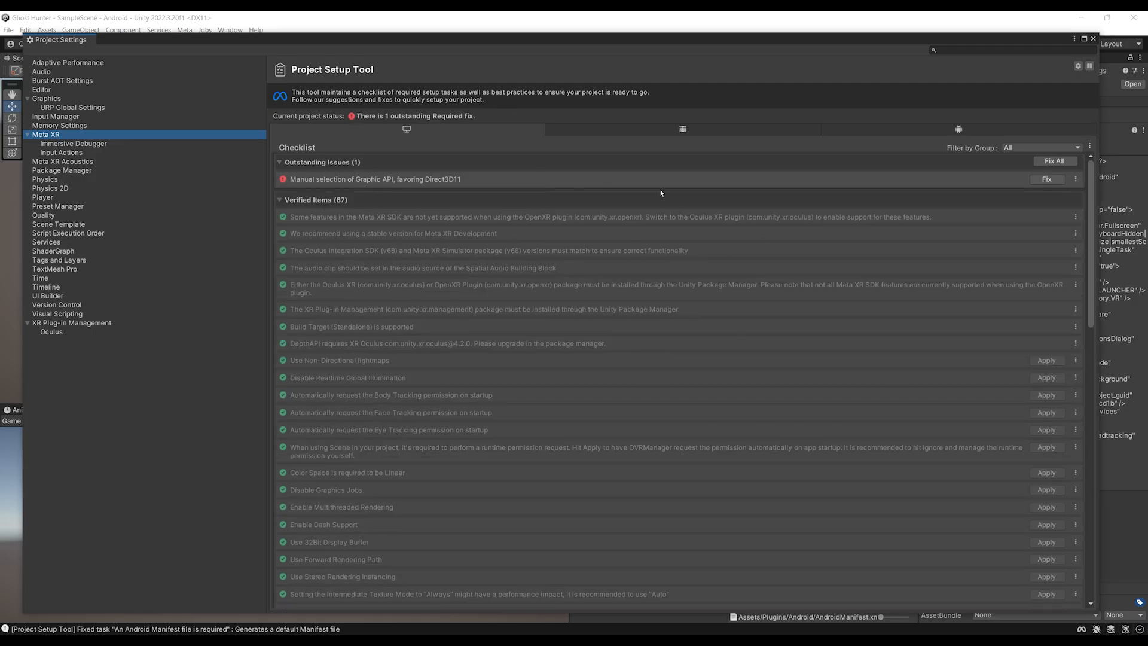
left_click(1046, 180)
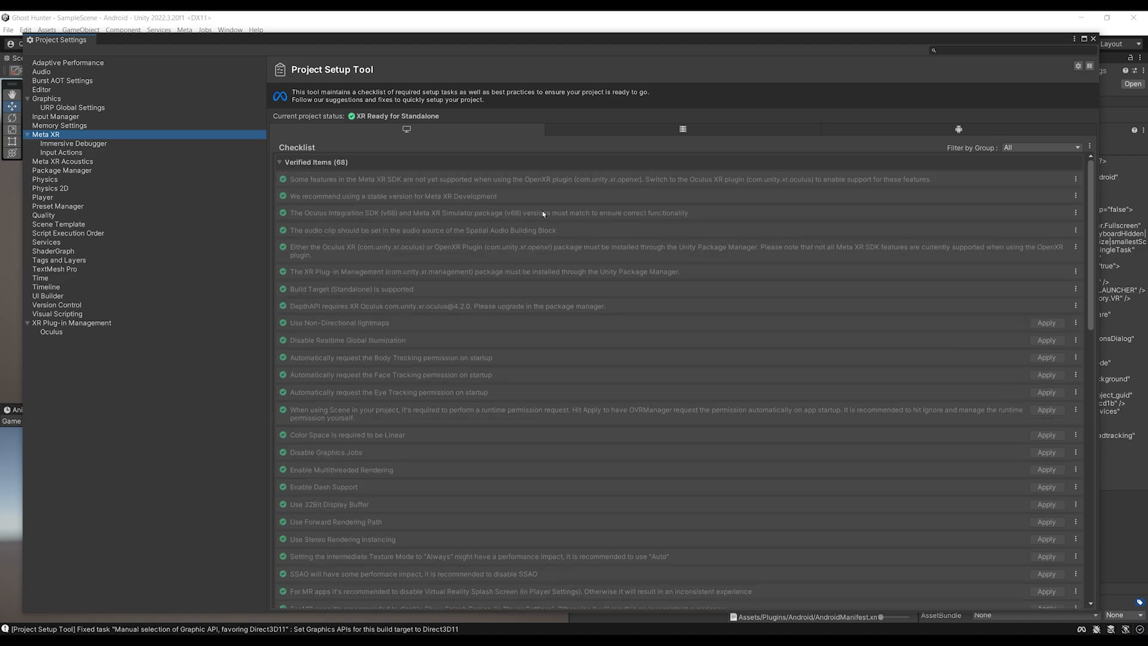
Step: Review the Android and desktop checklists in the Project Setup Tool, then close the project settings
left_click(929, 134)
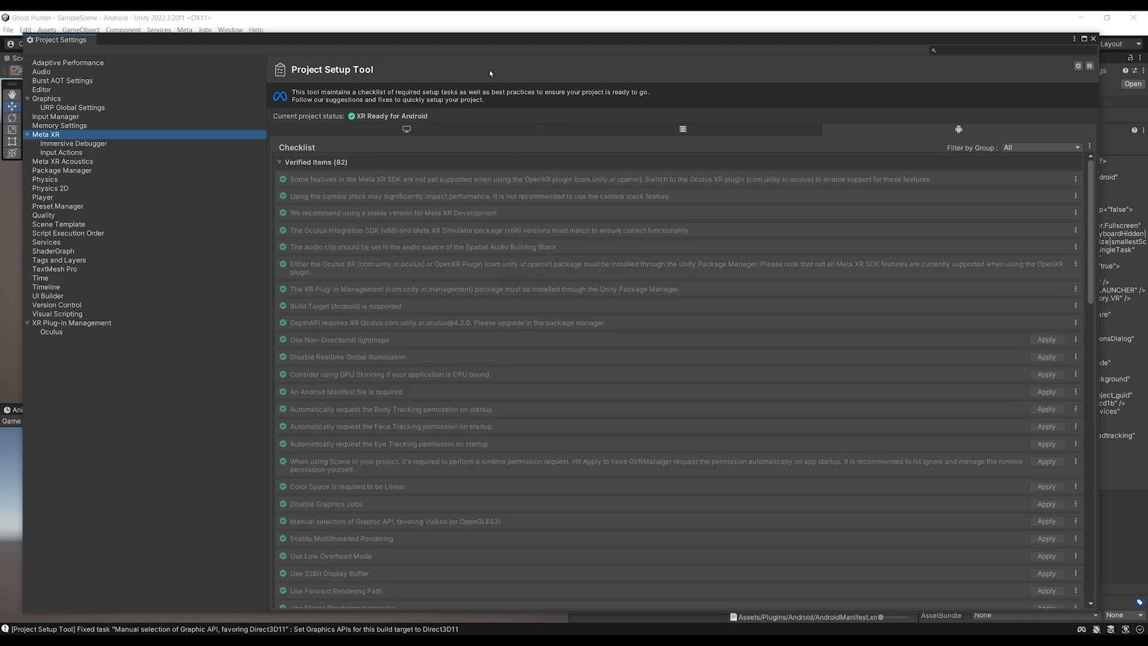
left_click(410, 127)
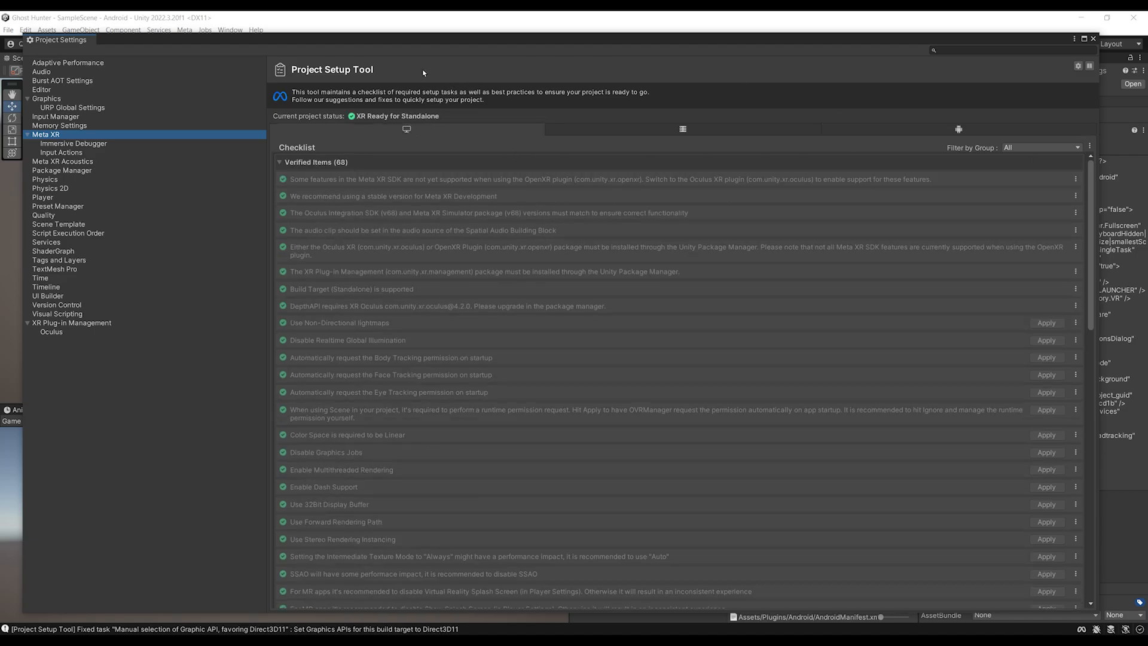
scroll(432, 322, "down", 15)
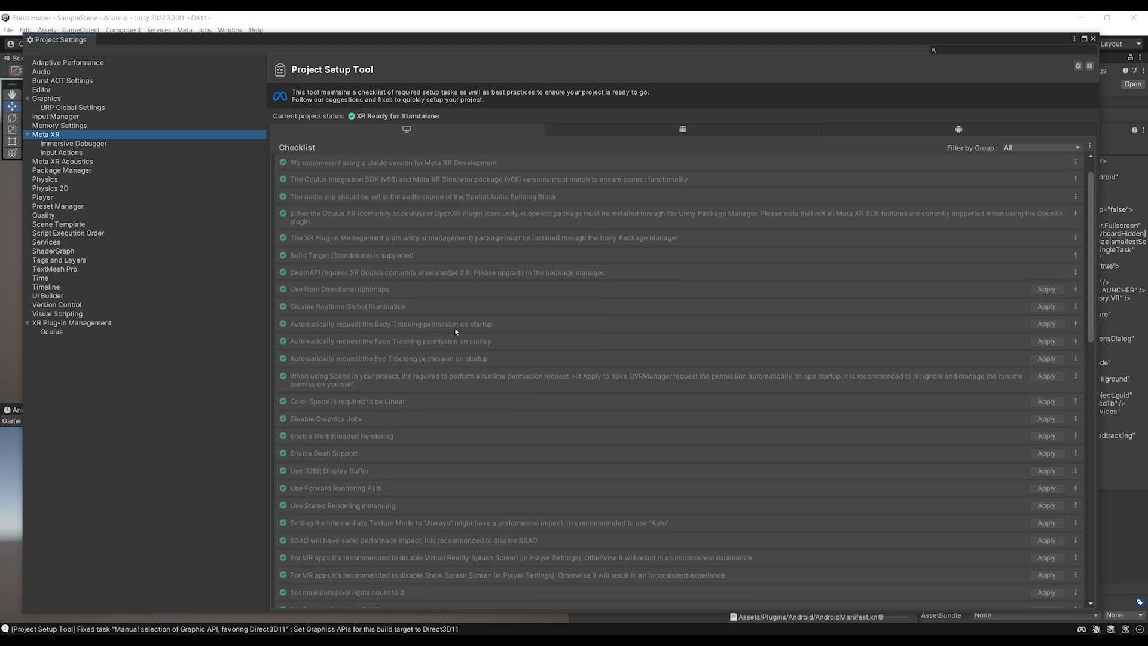
scroll(430, 372, "up", 15)
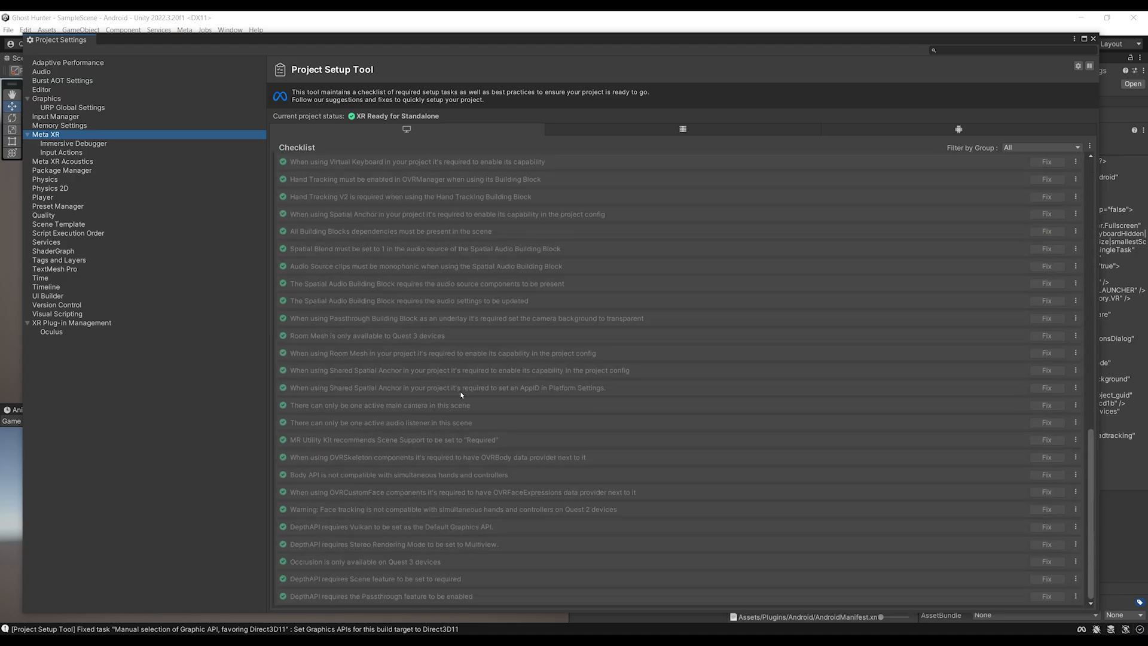
scroll(450, 436, "down", 1)
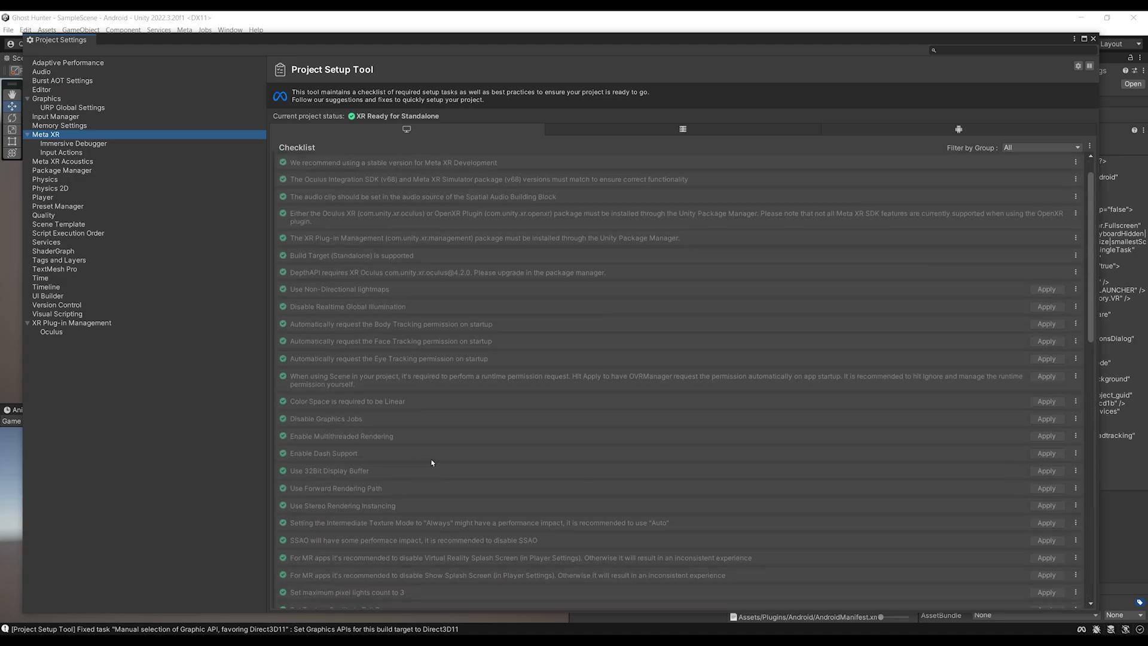
scroll(418, 482, "down", 20)
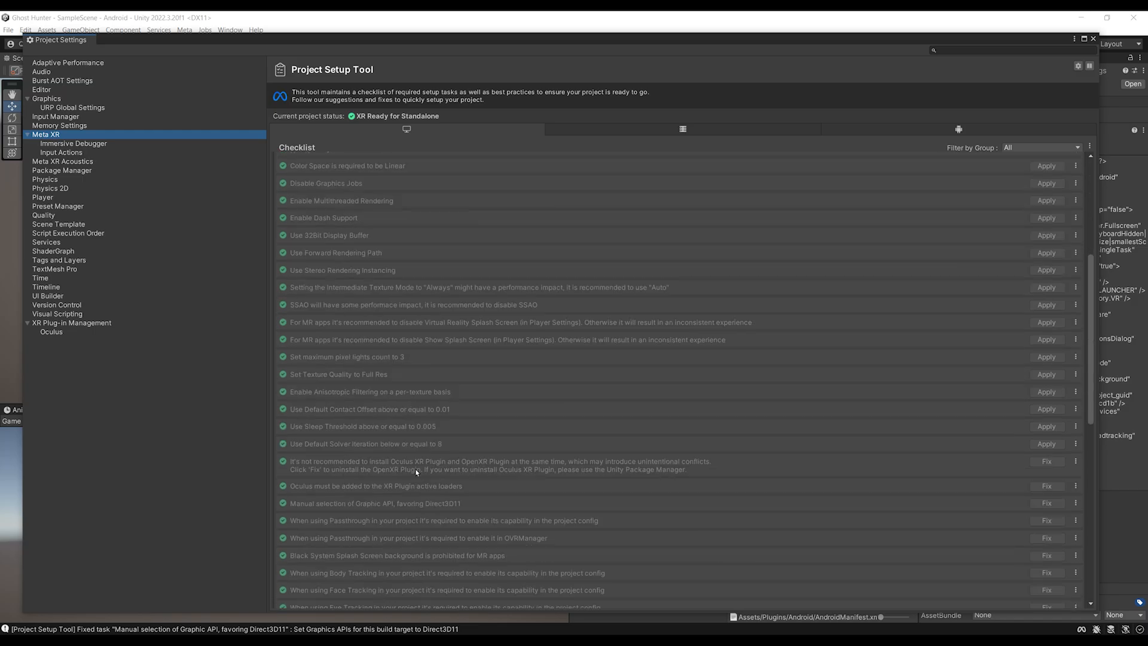
scroll(533, 431, "up", 20)
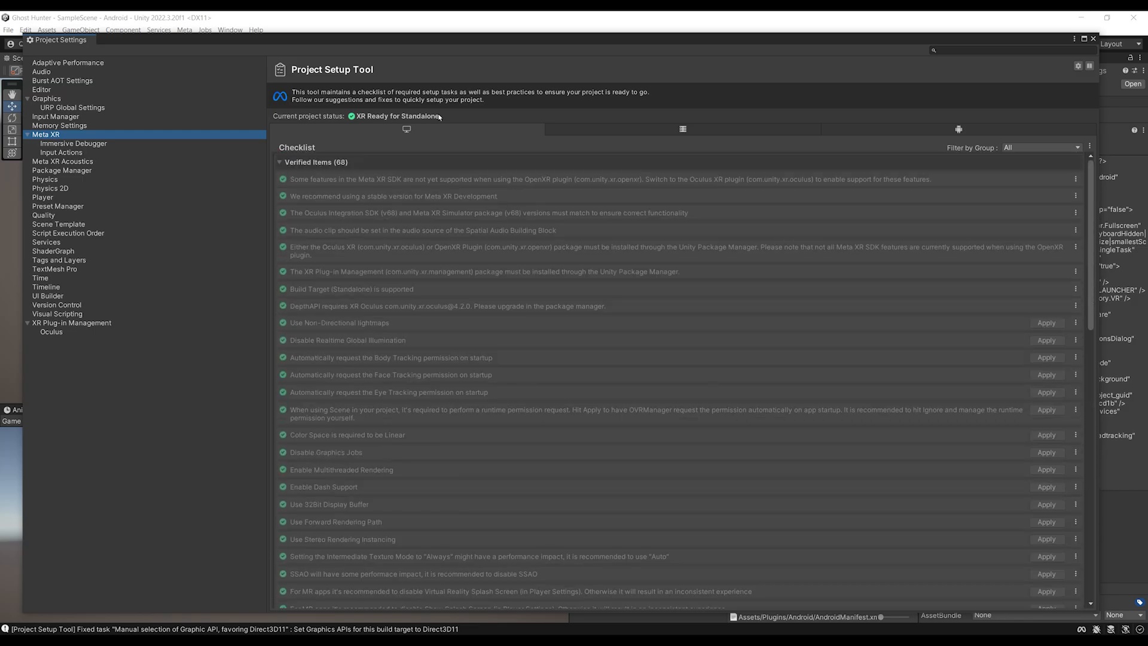
left_click(1093, 38)
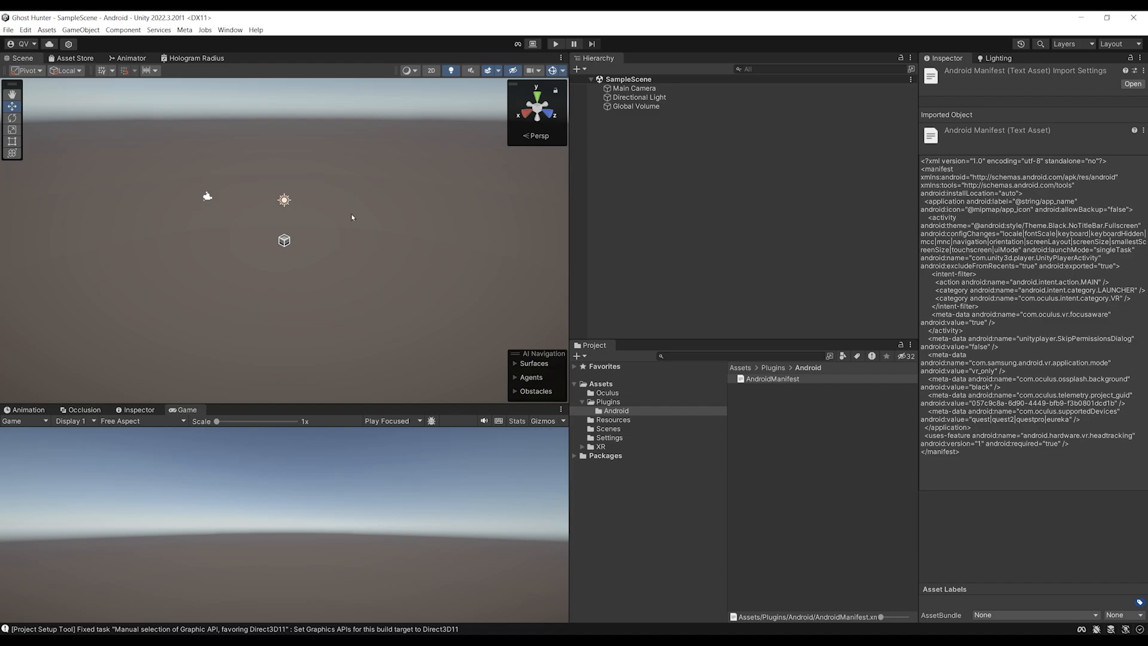
Step: Open Meta's Building Blocks library and enlarge its window to show more blocks
scroll(336, 207, "up", 3)
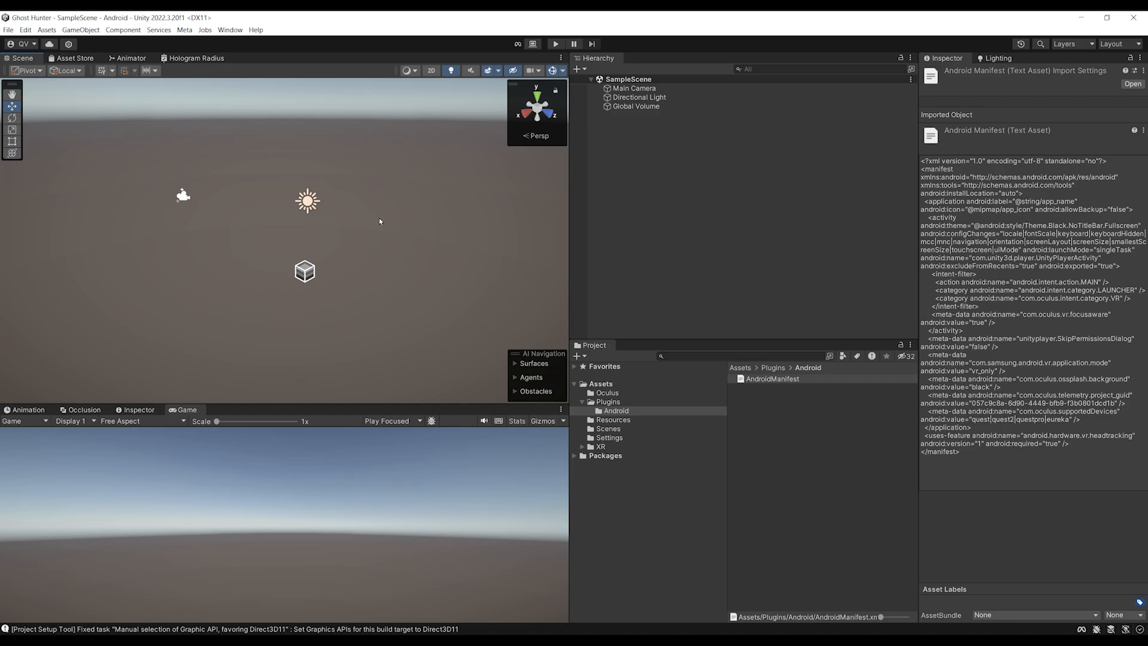
middle_click_drag(266, 243, 244, 256)
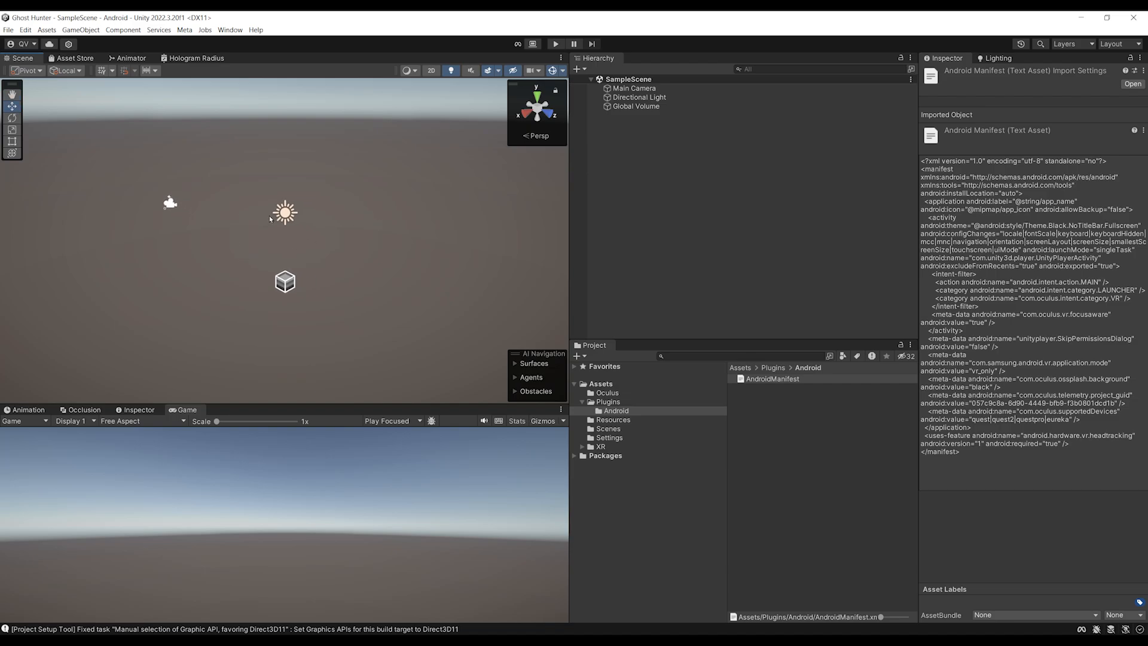
left_click(186, 30)
left_click(185, 31)
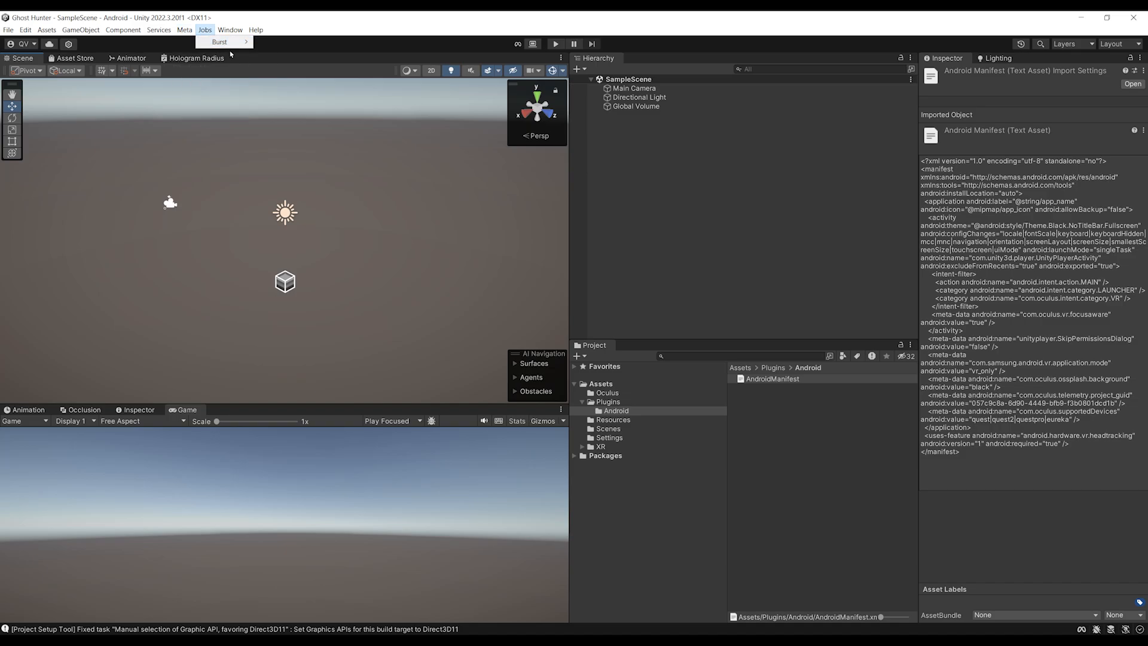
left_click(194, 30)
mouse_move(200, 53)
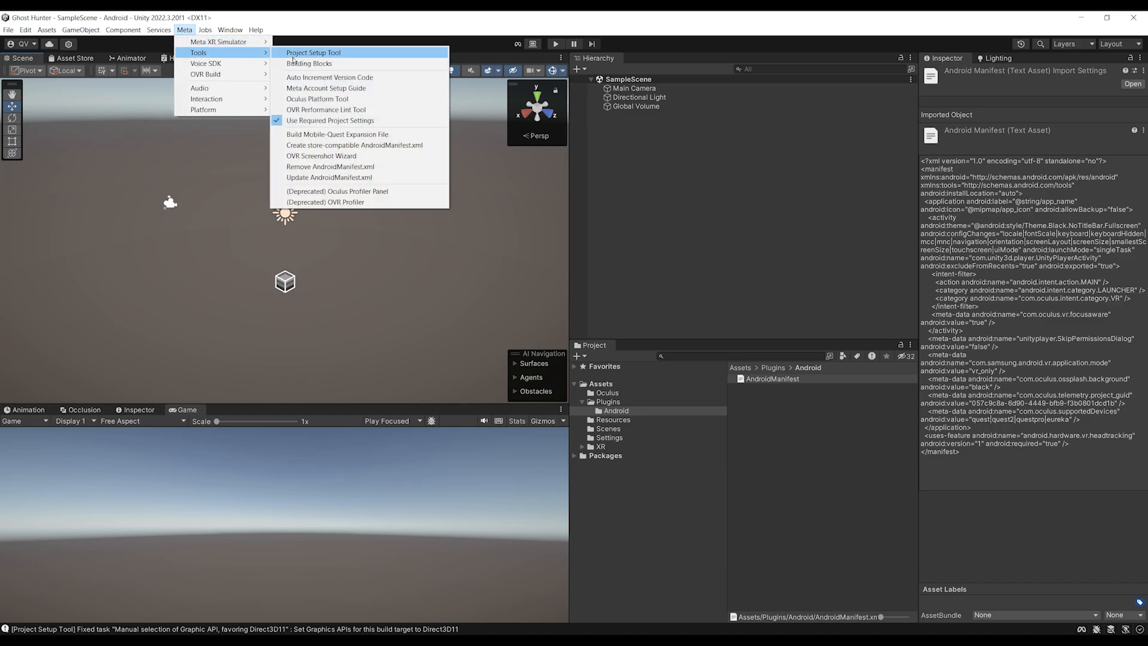
left_click(314, 64)
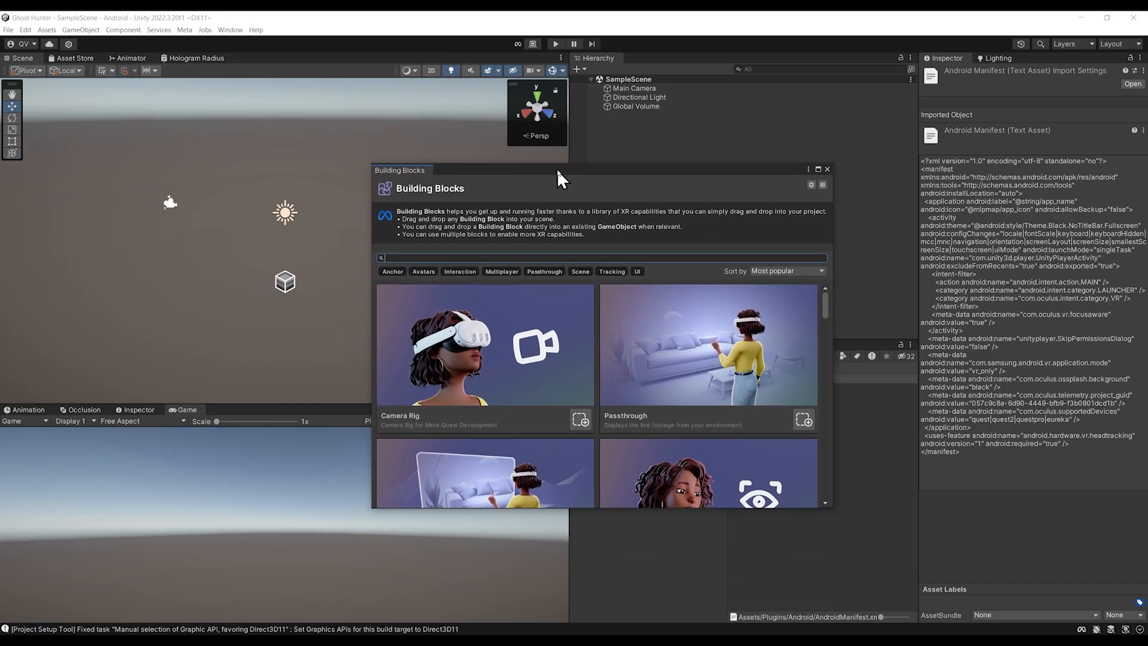
left_click_drag(558, 170, 471, 128)
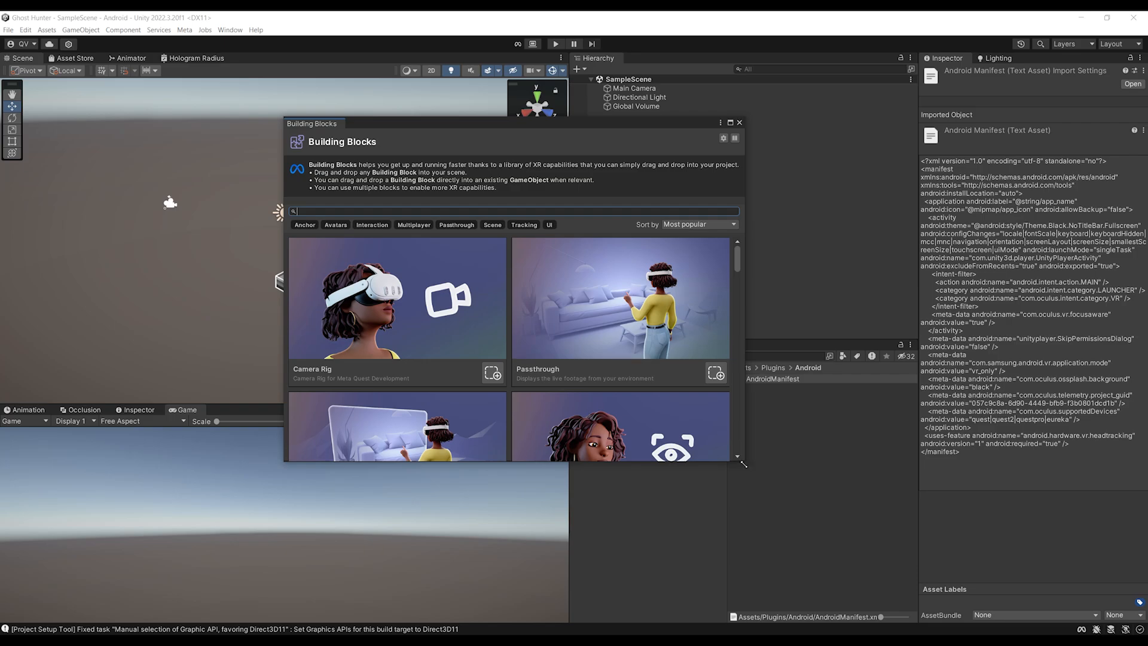
left_click_drag(743, 464, 871, 559)
scroll(619, 370, "down", 3)
scroll(619, 360, "up", 3)
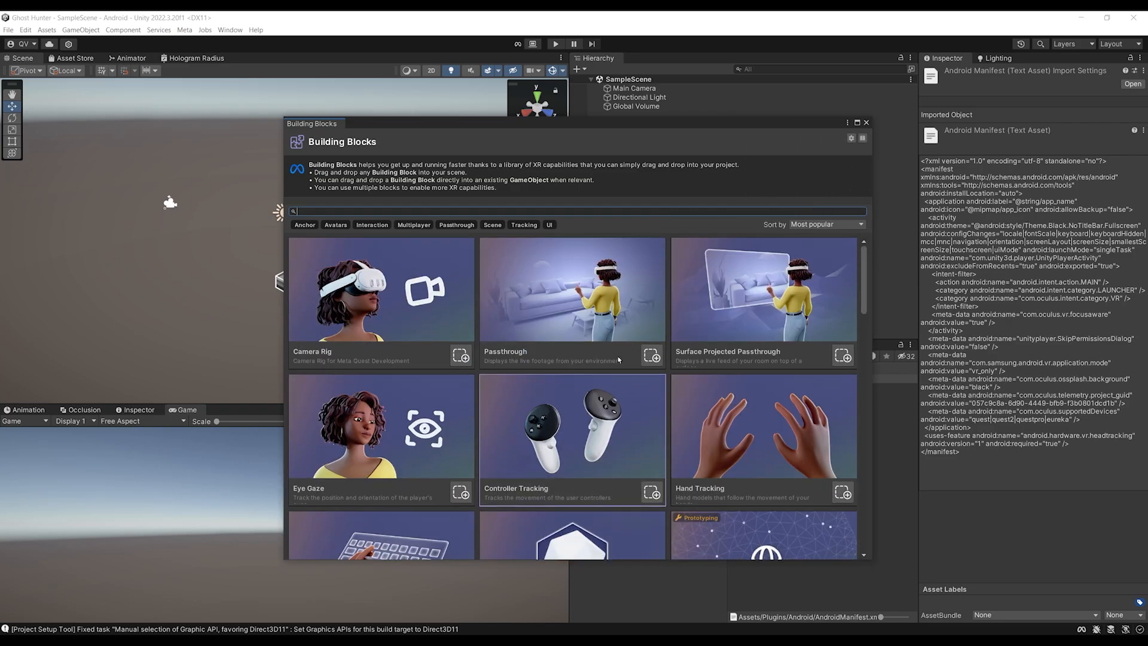
Step: Add the Camera Rig building block to the SampleScene hierarchy, keeping the Building Blocks window clear of the hierarchy
left_click_drag(550, 124, 356, 133)
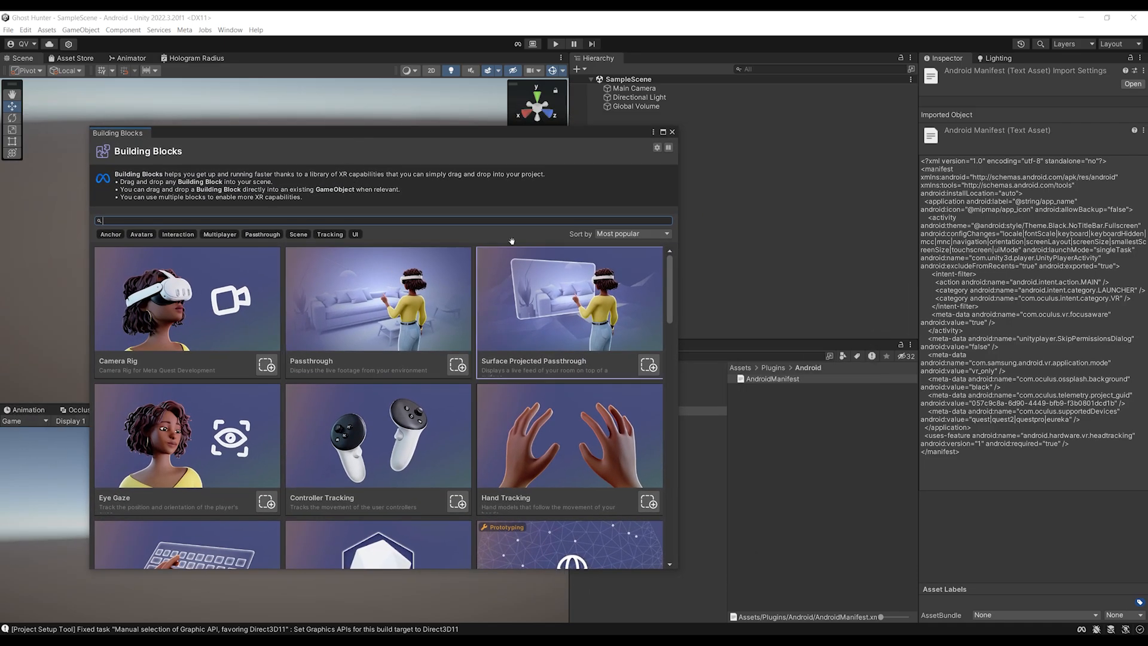
scroll(442, 418, "down", 3)
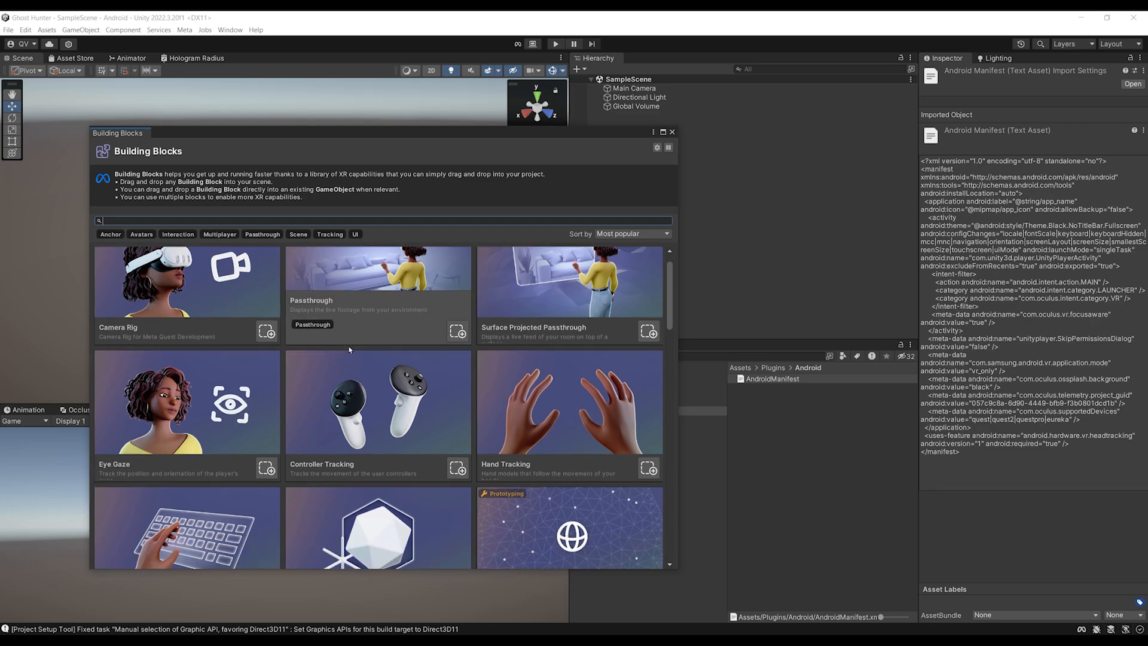
scroll(538, 412, "up", 3)
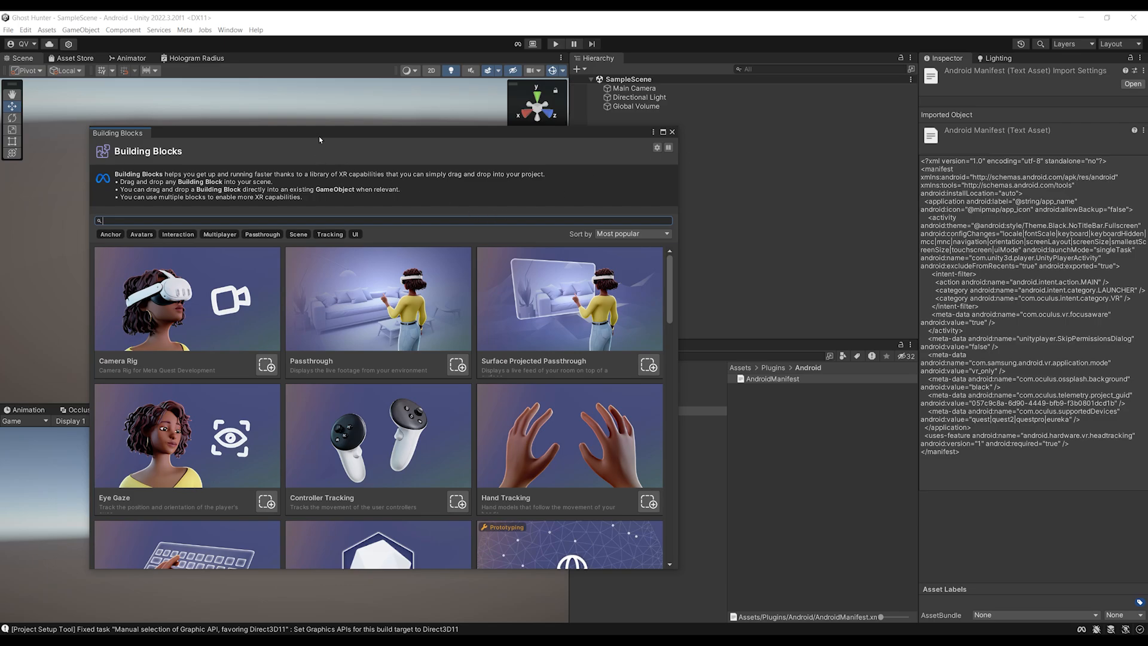
left_click_drag(319, 138, 238, 176)
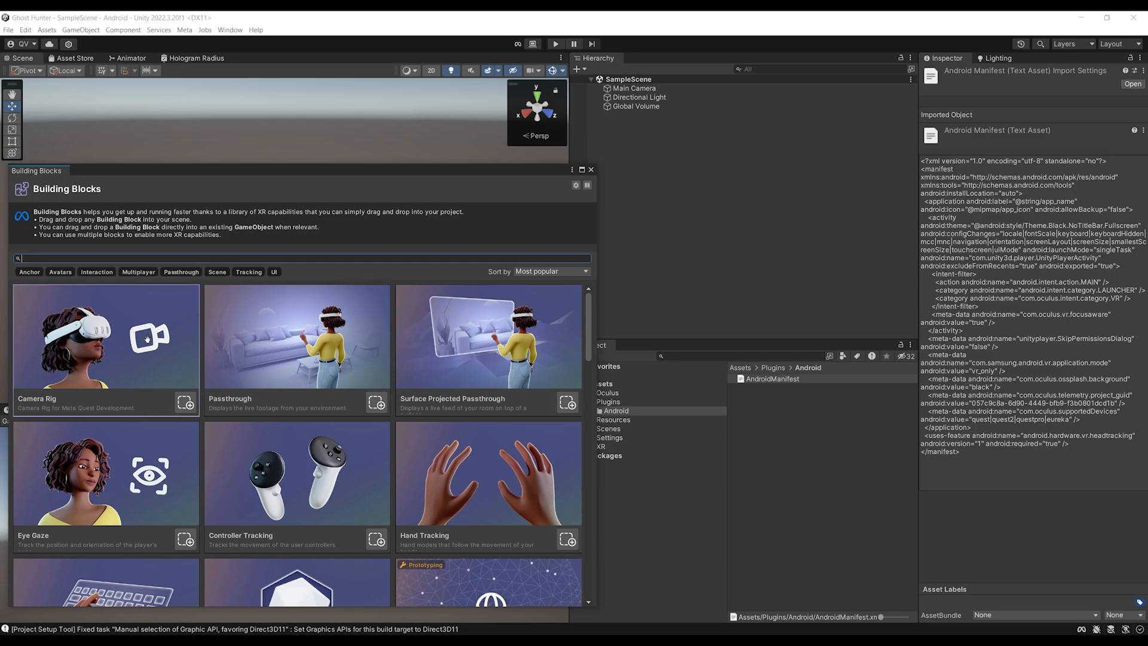
left_click_drag(111, 339, 658, 246)
left_click_drag(684, 195, 684, 195)
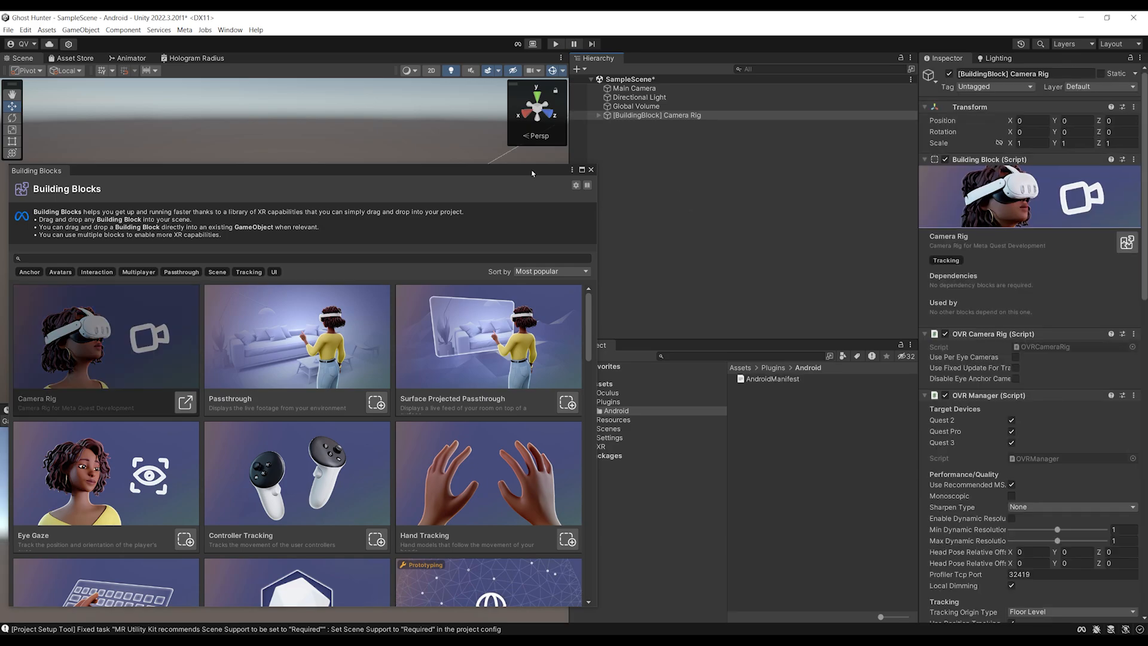
Step: Examine the Camera Rig block's OVR Camera Rig, OVR Manager and OVR Headset Emulator component settings
left_click_drag(530, 170, 443, 485)
left_click(692, 117)
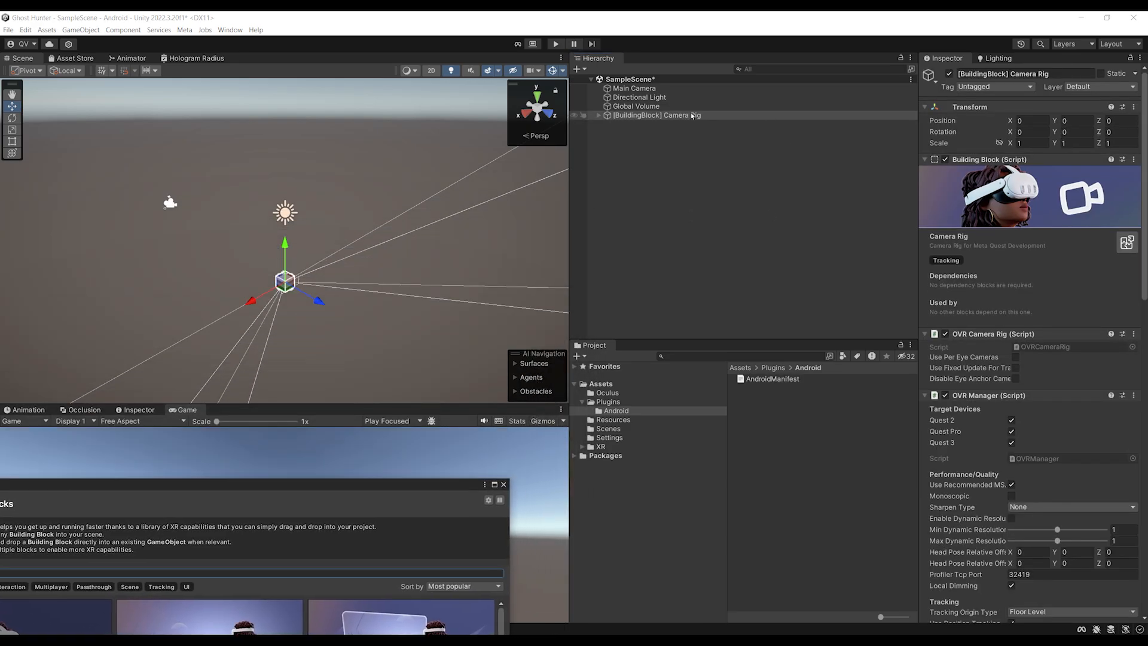
scroll(1020, 390, "down", 5)
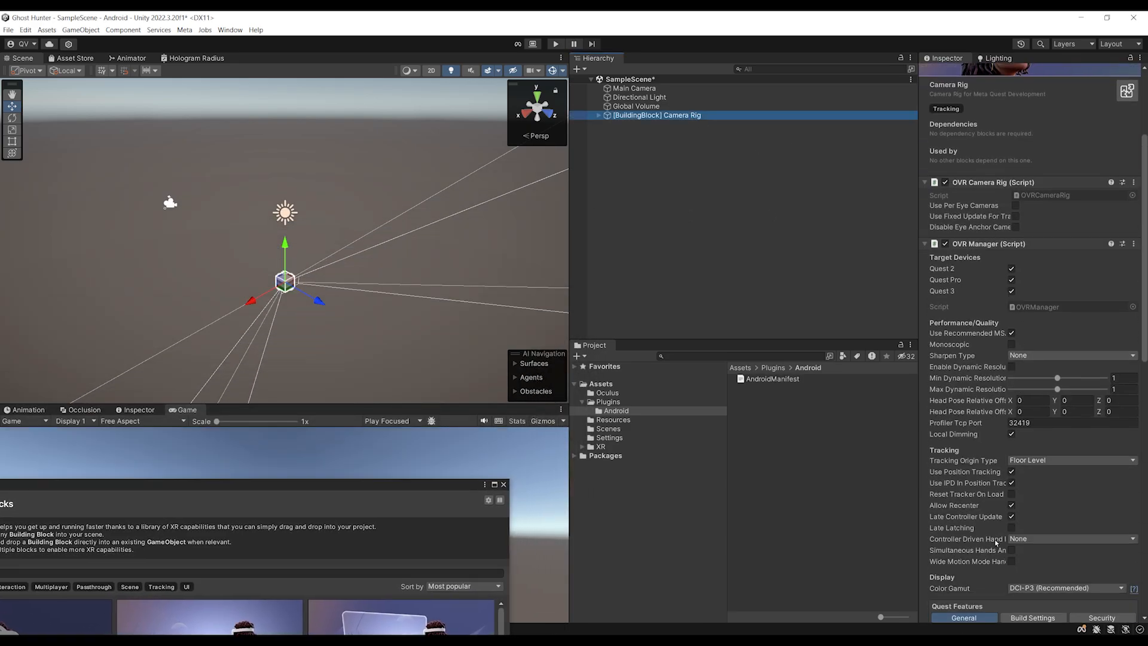
scroll(993, 393, "down", 14)
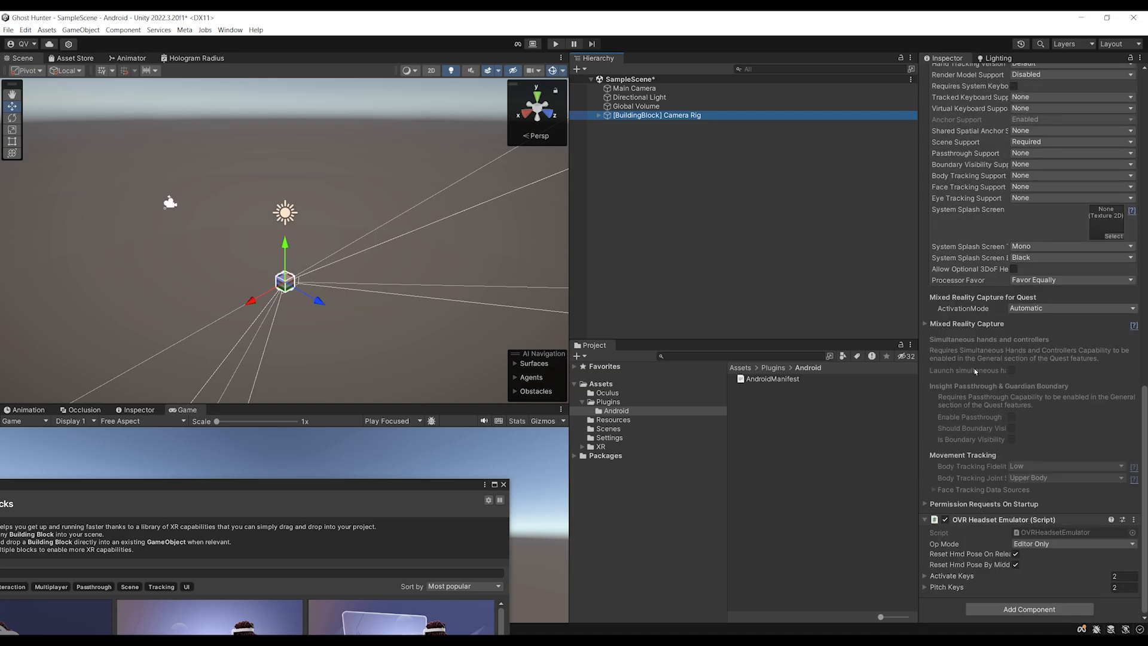
scroll(1020, 539, "up", 14)
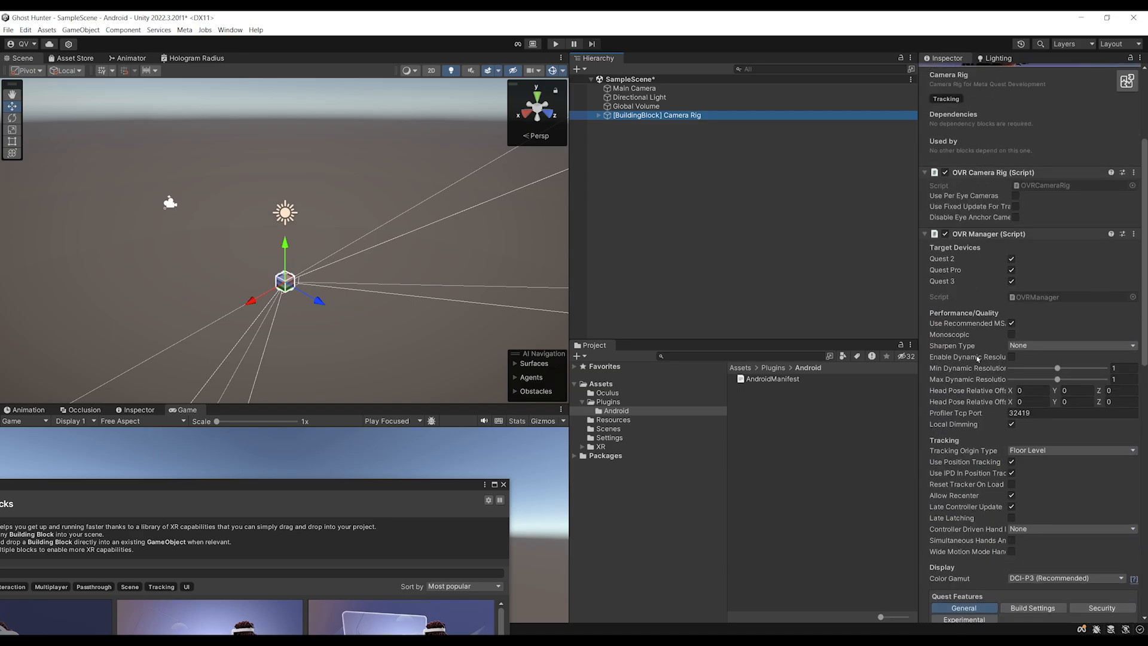
scroll(981, 383, "down", 8)
scroll(992, 443, "up", 5)
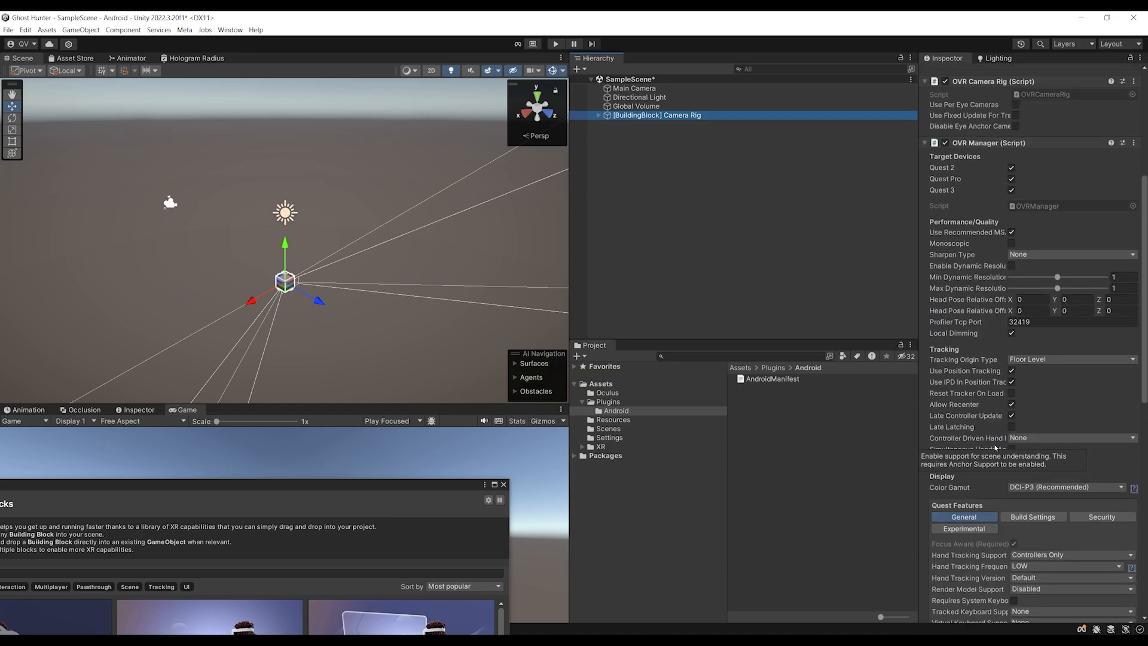
scroll(995, 447, "up", 6)
Step: Inspect the Camera Rig's TrackingSpace children, including CenterEyeAnchor, LeftHandAnchor and RightHandAnchor
left_click(599, 115)
left_click(607, 124)
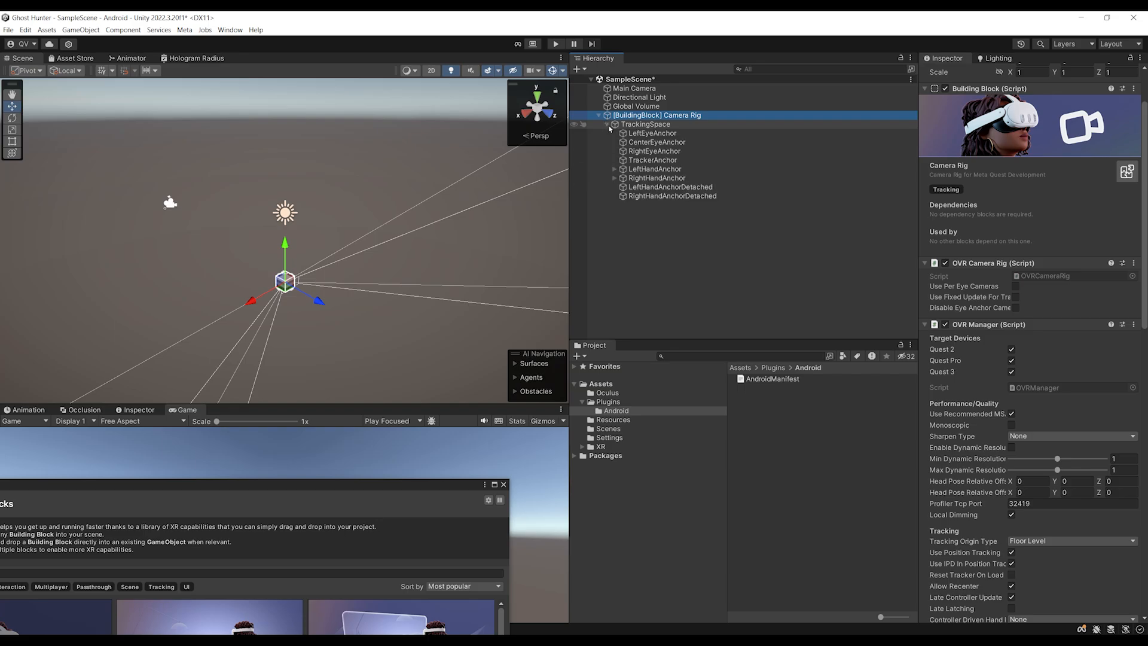
left_click(657, 143)
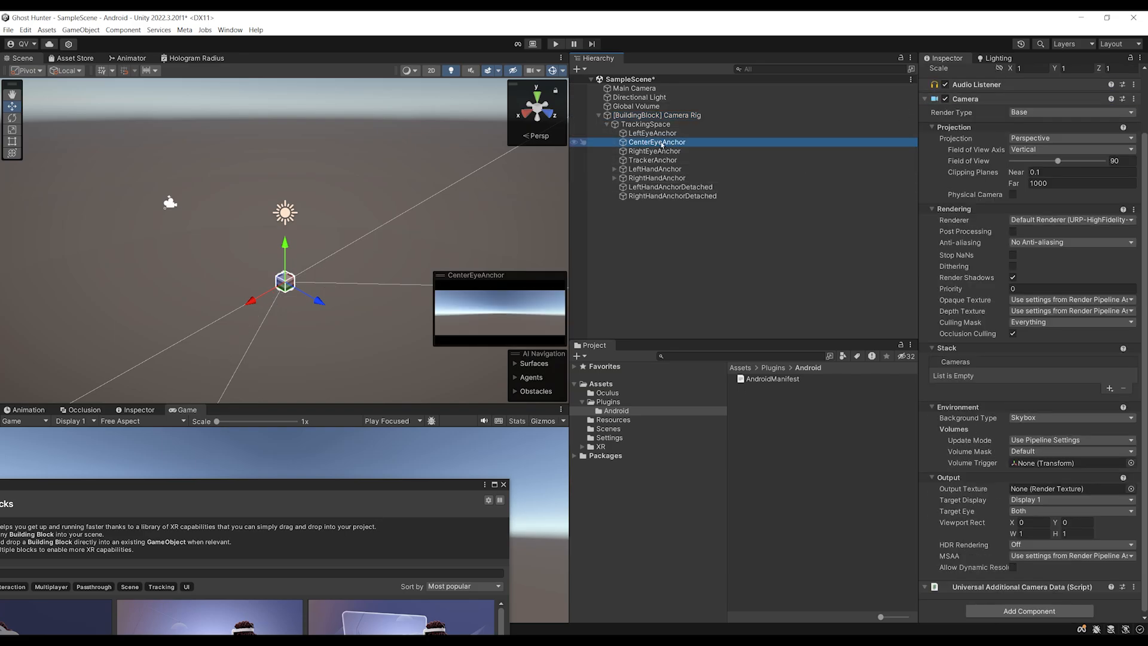
left_click(673, 170)
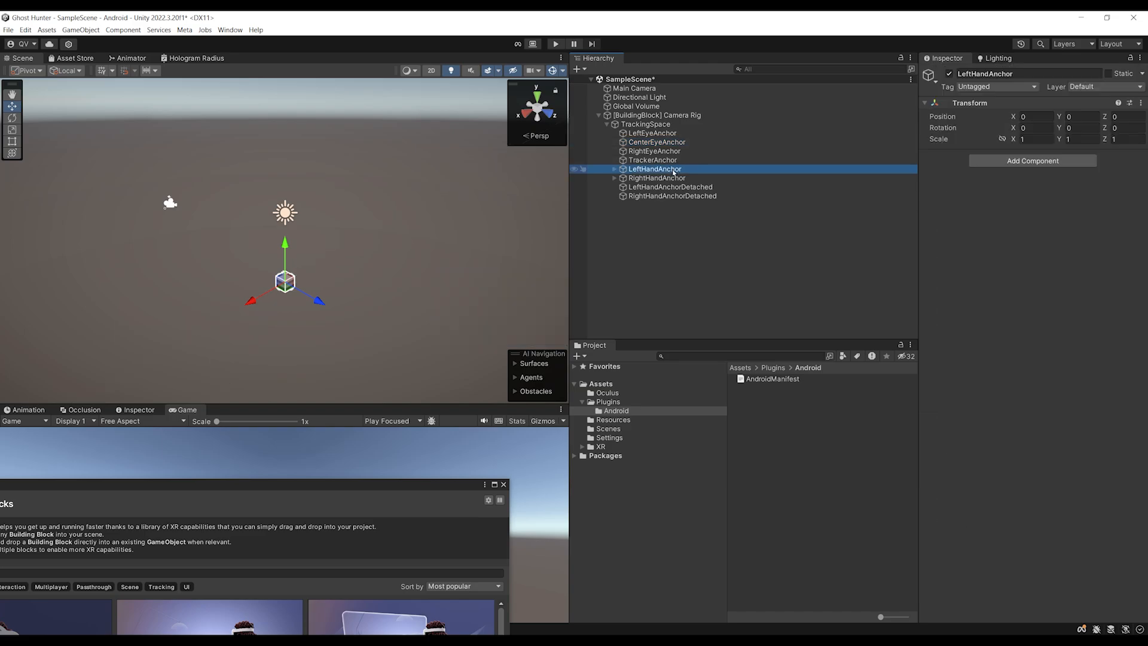
left_click(657, 178)
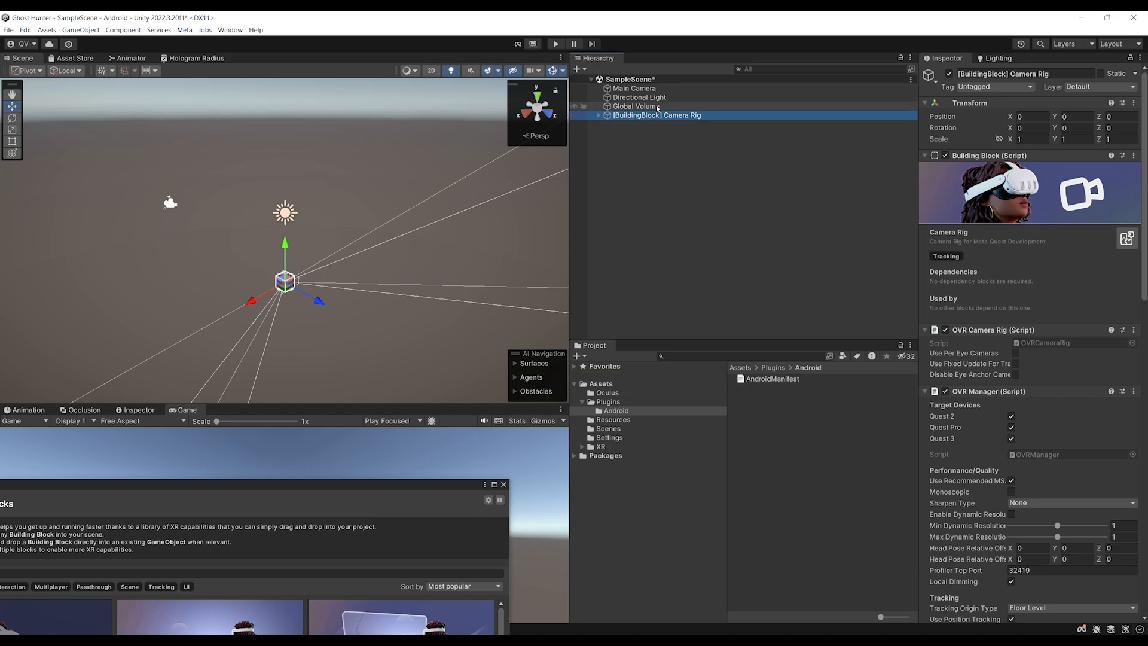
Step: Delete the default Main Camera and the Global Volume from SampleScene
left_click(628, 88)
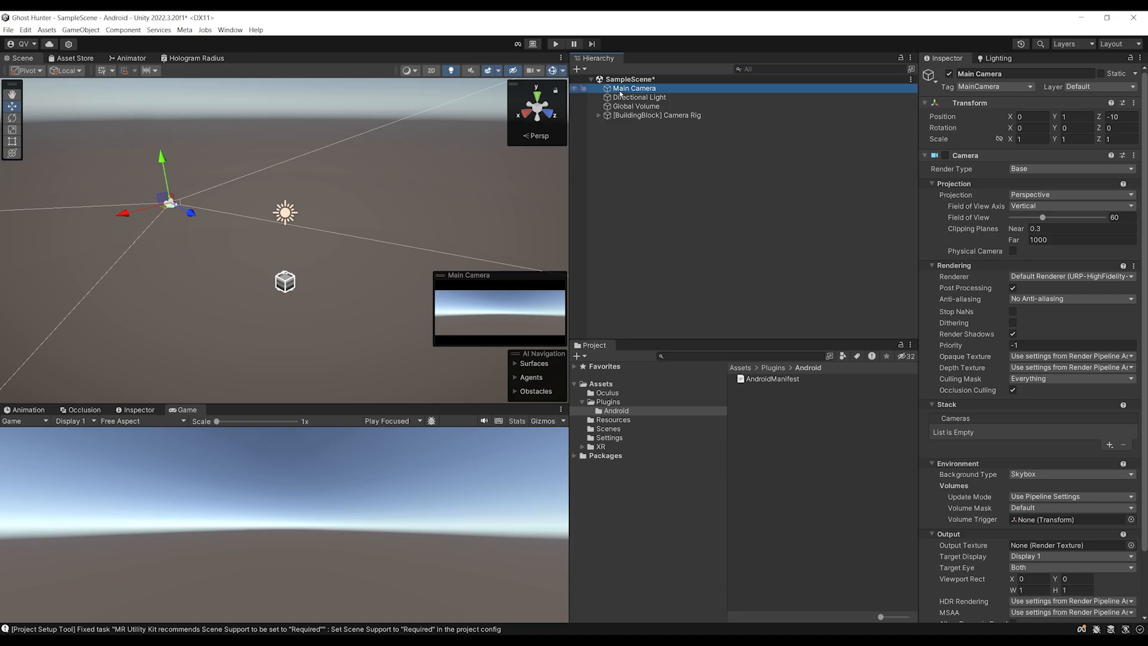
key("Delete")
left_click(631, 98)
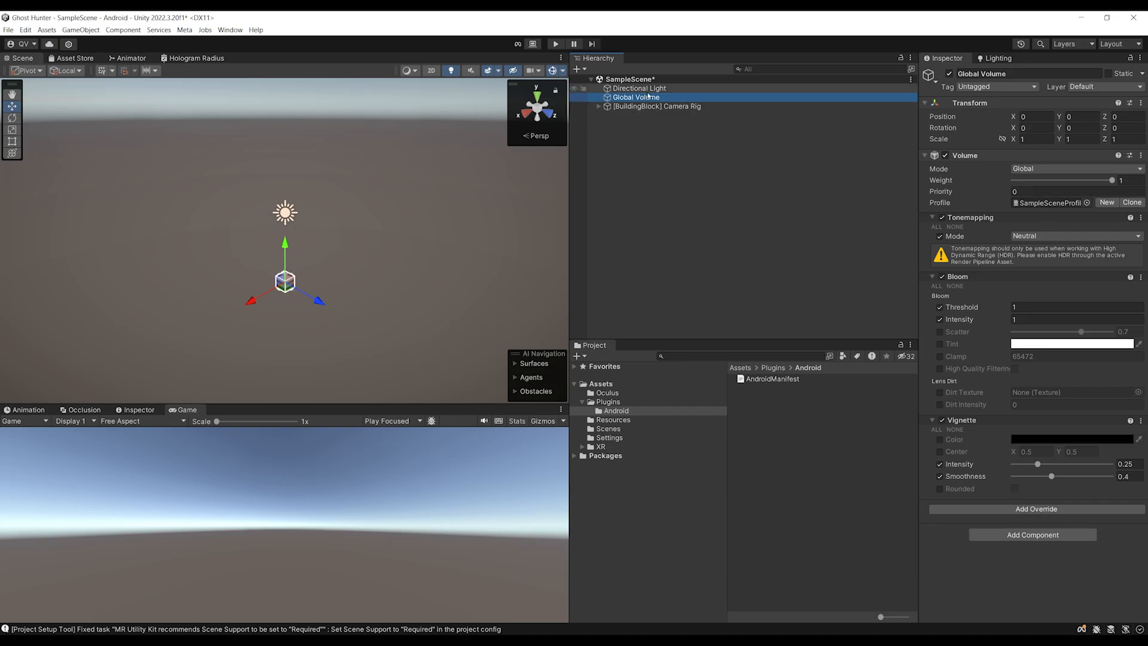
key("Delete")
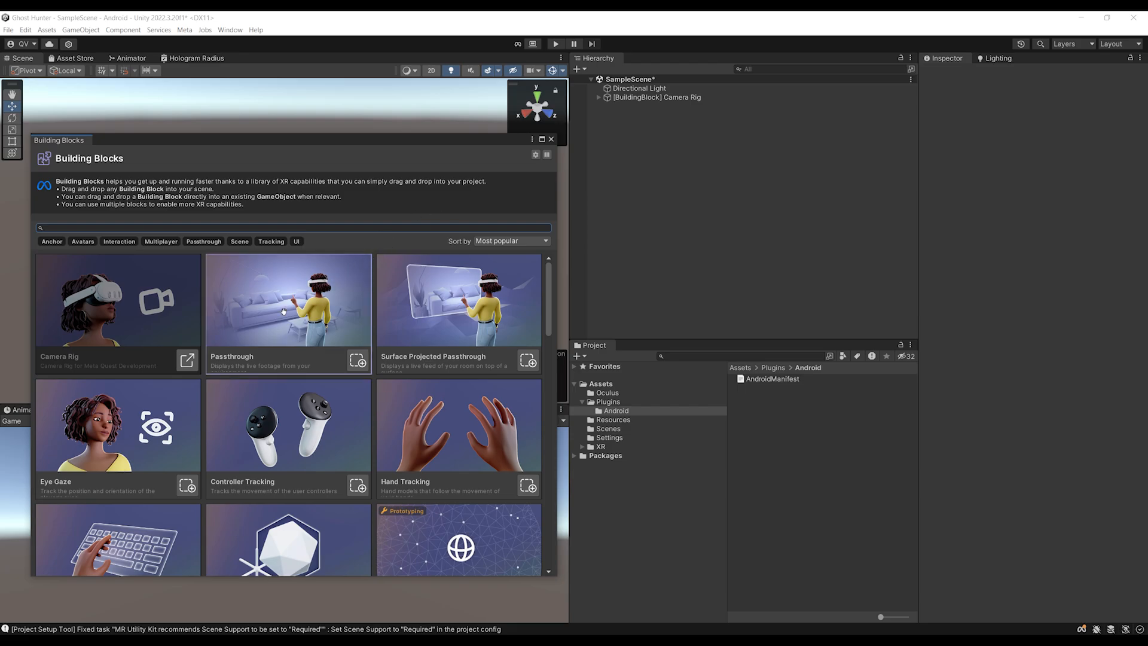
Step: Add the Passthrough building block to the scene and check the Enable Passthrough option in the Camera Rig's OVR Manager
left_click_drag(272, 317, 628, 205)
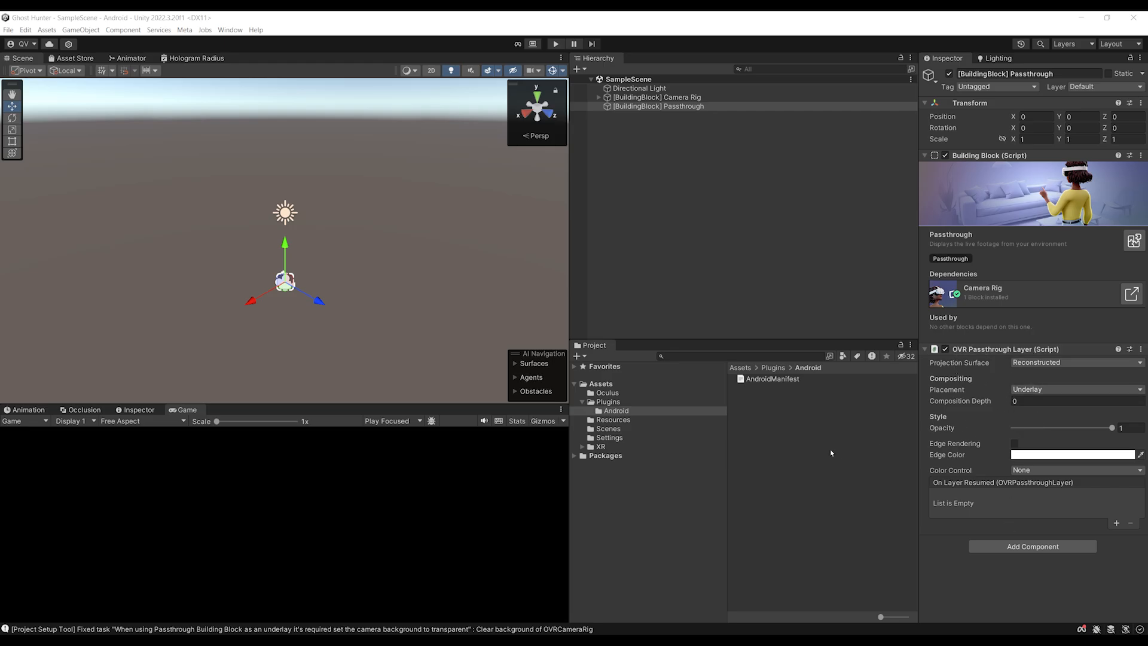
left_click(652, 97)
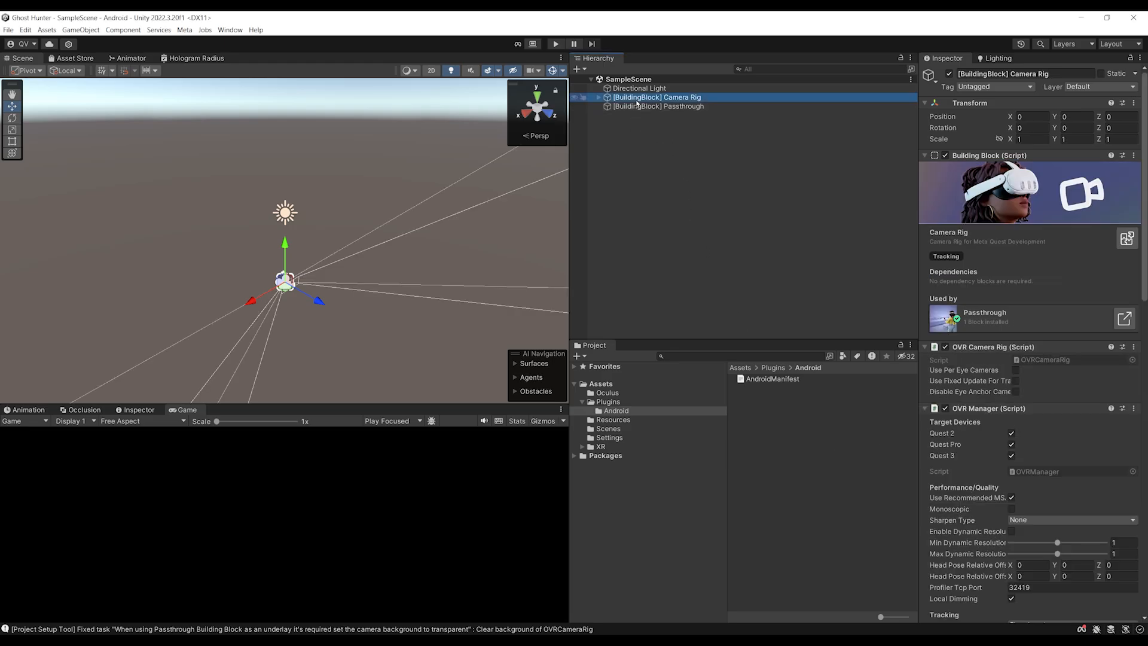
scroll(1060, 466, "down", 15)
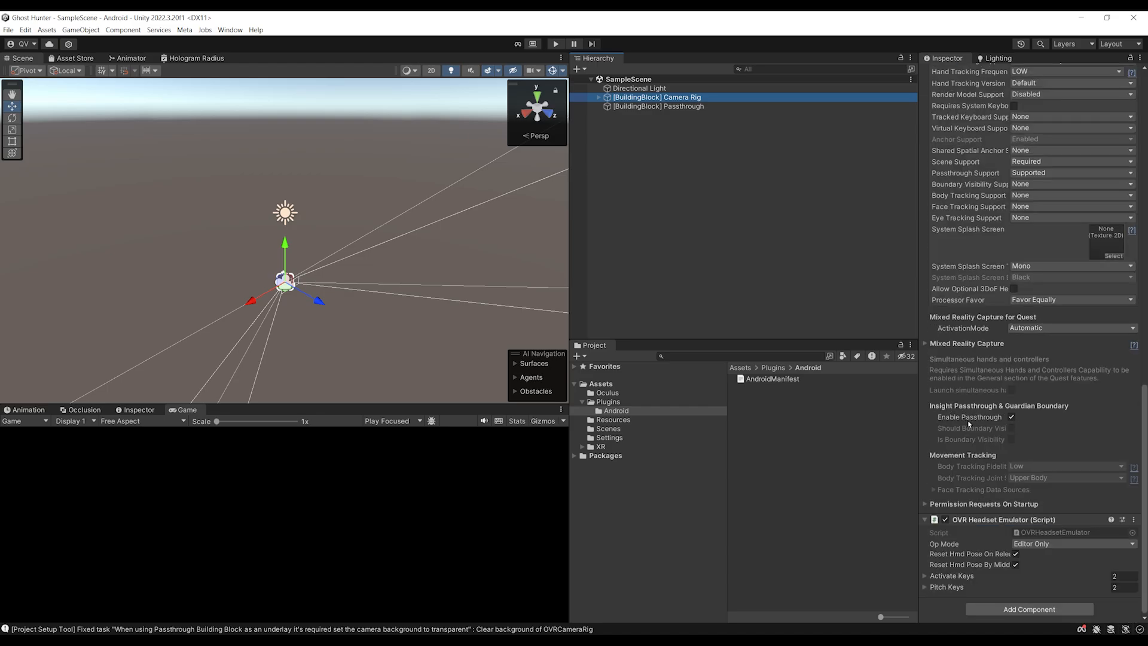
mouse_move(969, 423)
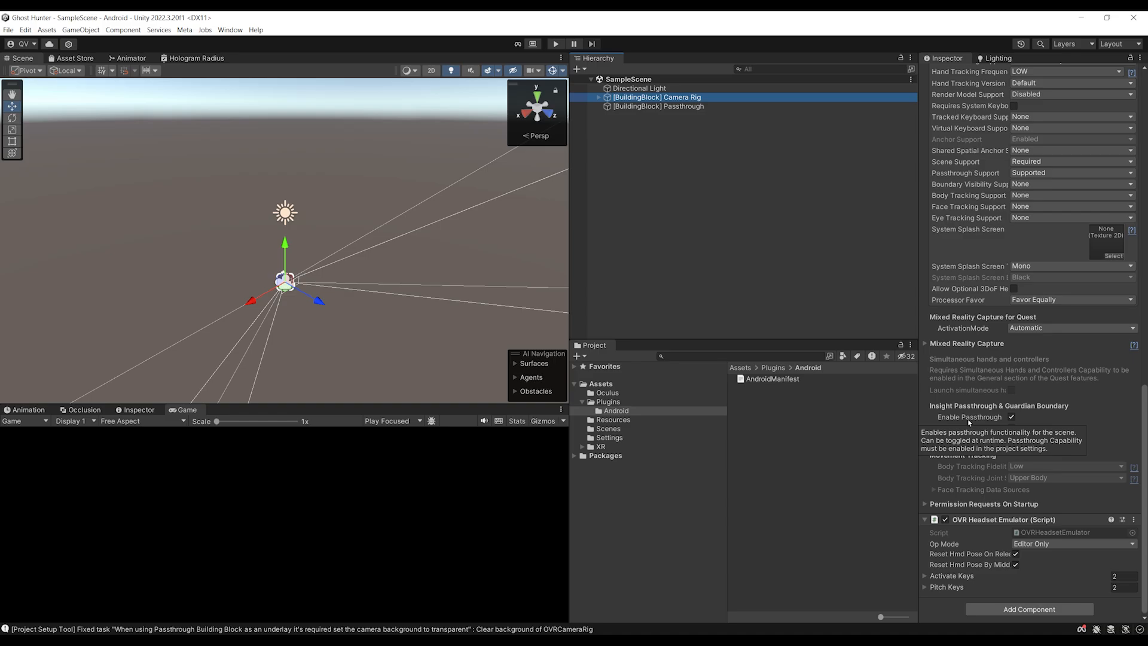
scroll(969, 421, "up", 15)
left_click(976, 361)
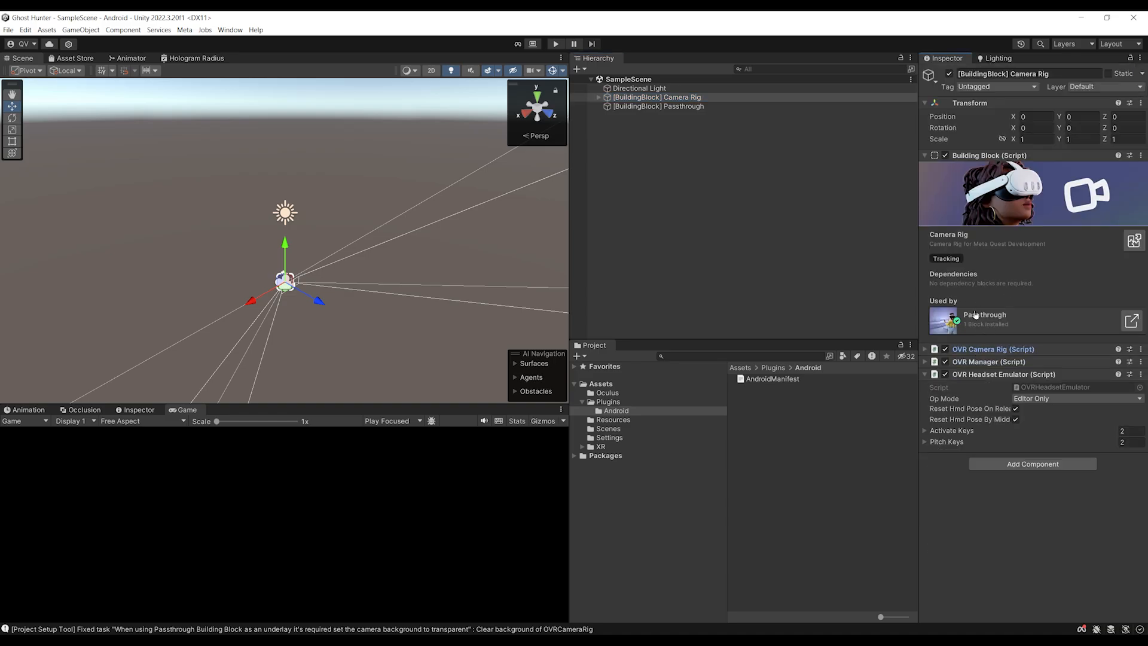
Step: Reopen Meta's Project Setup Tool, fix all outstanding Android issues, apply the recommended items, and check the Android and desktop checklists
left_click(1082, 629)
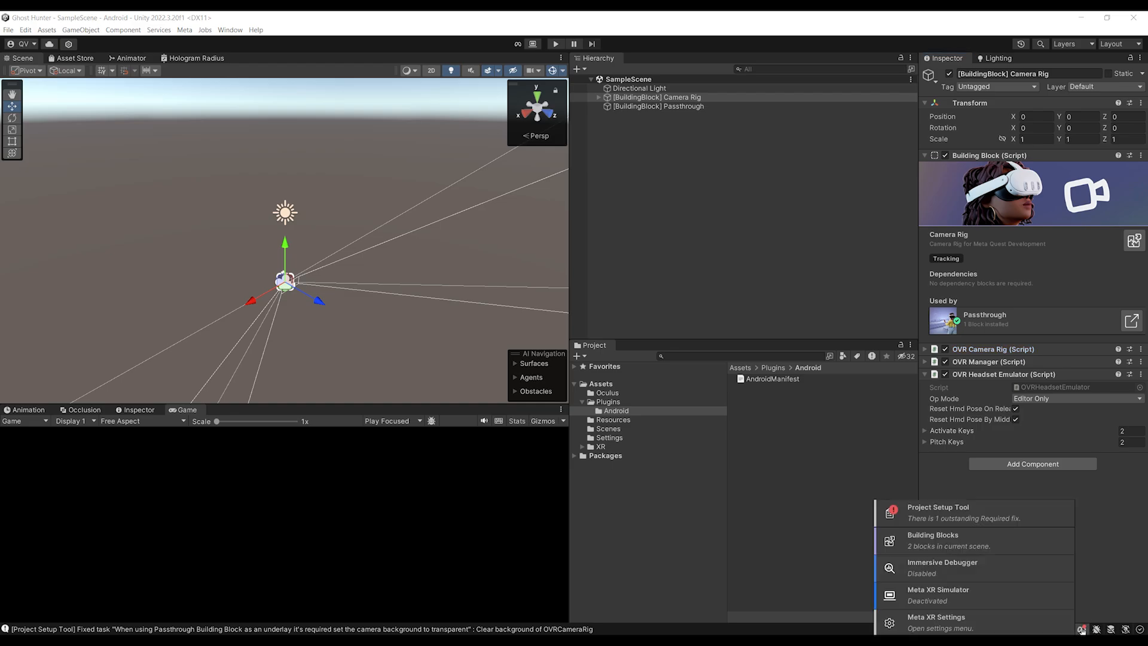
left_click(963, 521)
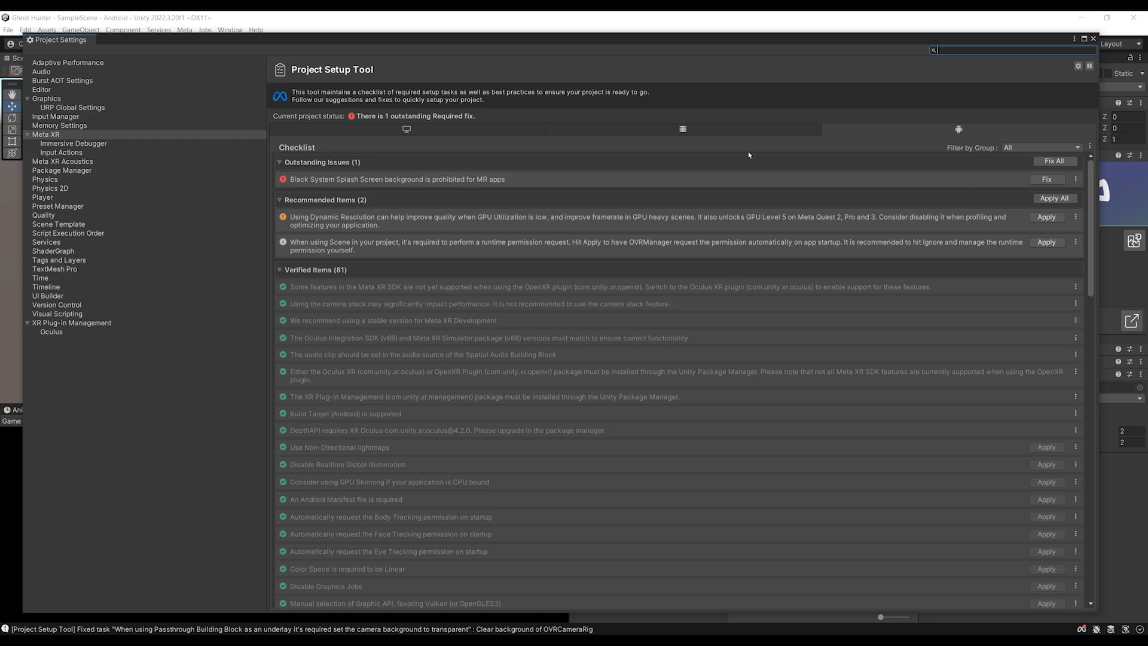
left_click(1071, 162)
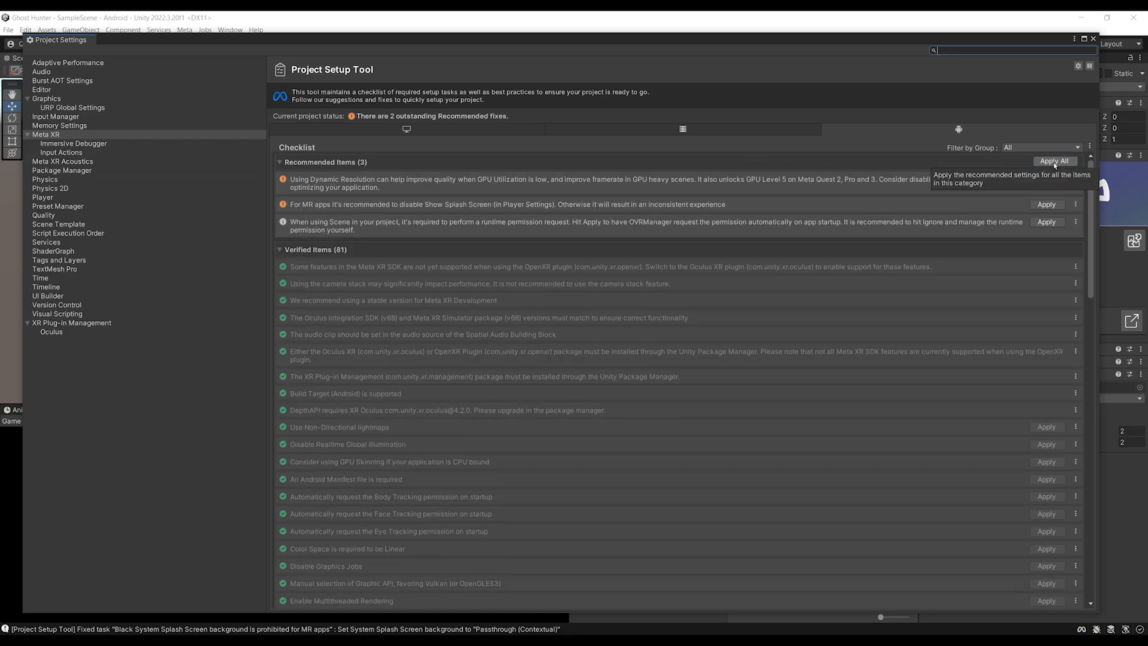
left_click(1055, 161)
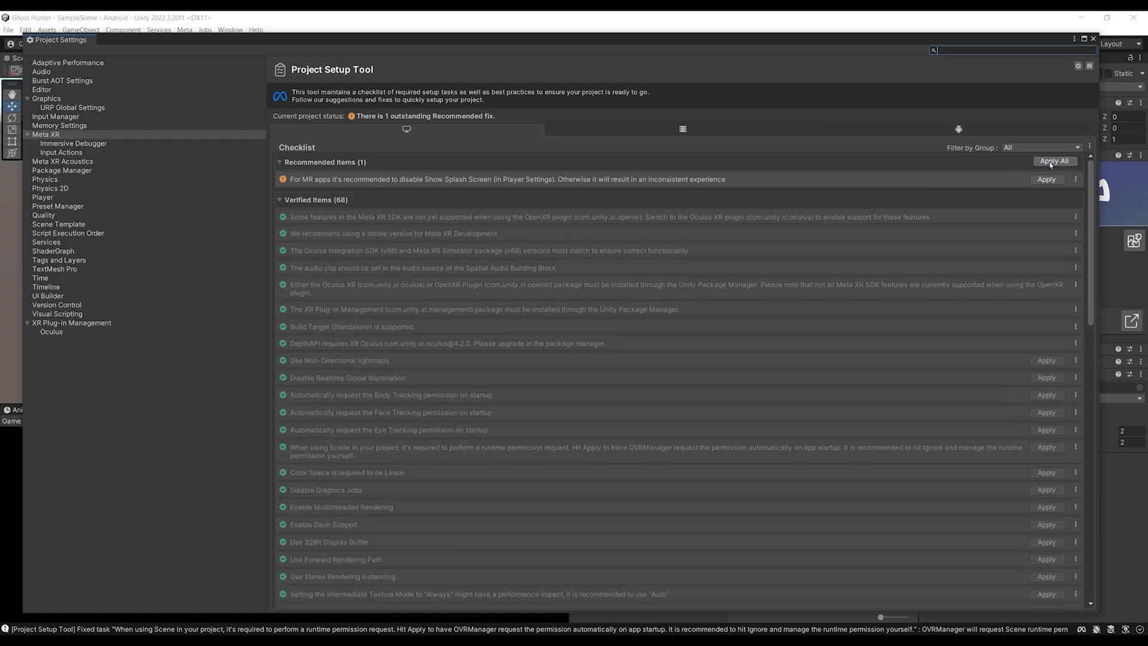
left_click(943, 127)
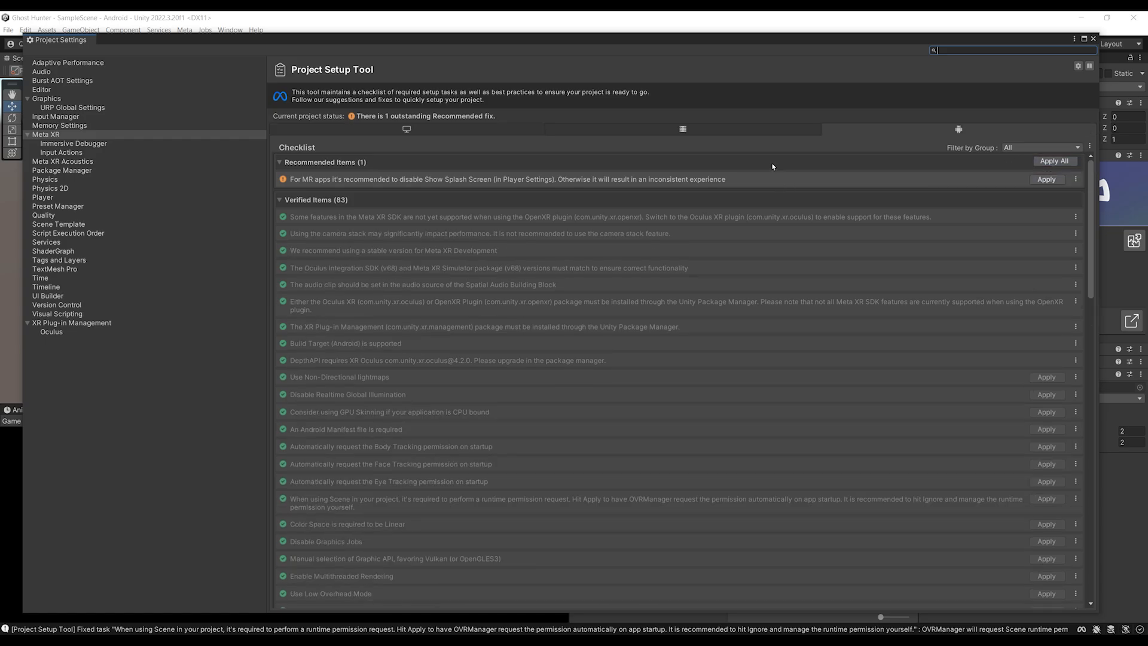
left_click(461, 135)
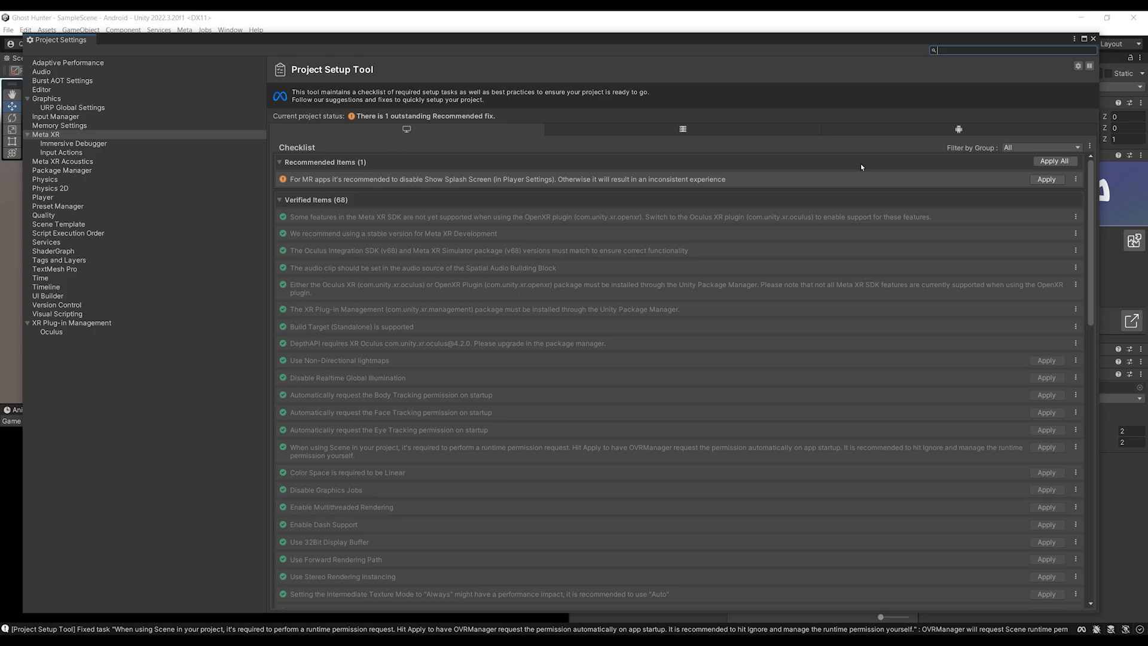
Step: Review the Android checklist in Meta's Project Setup Tool once more and close the project settings
left_click(955, 128)
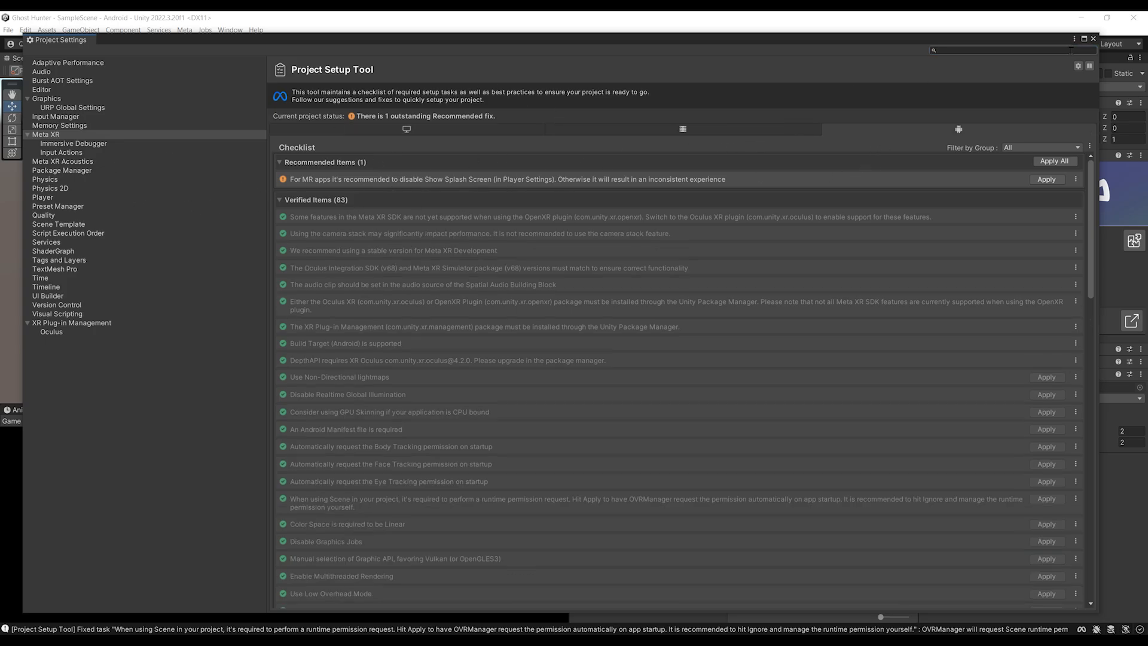
left_click(1092, 39)
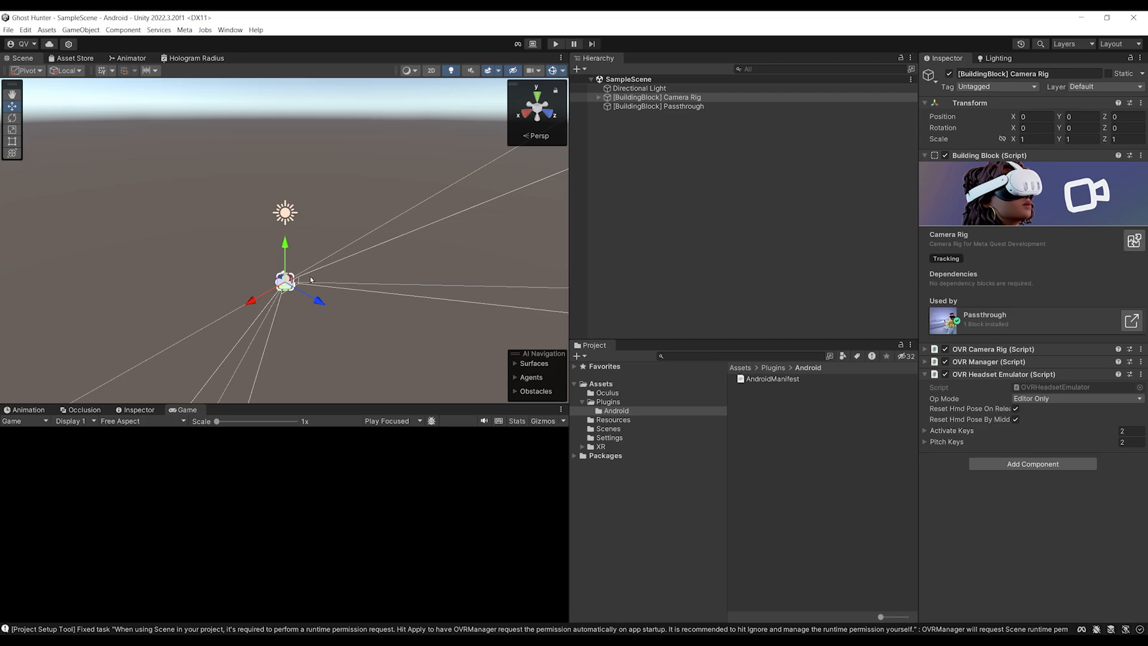
right_click_drag(310, 279, 272, 258)
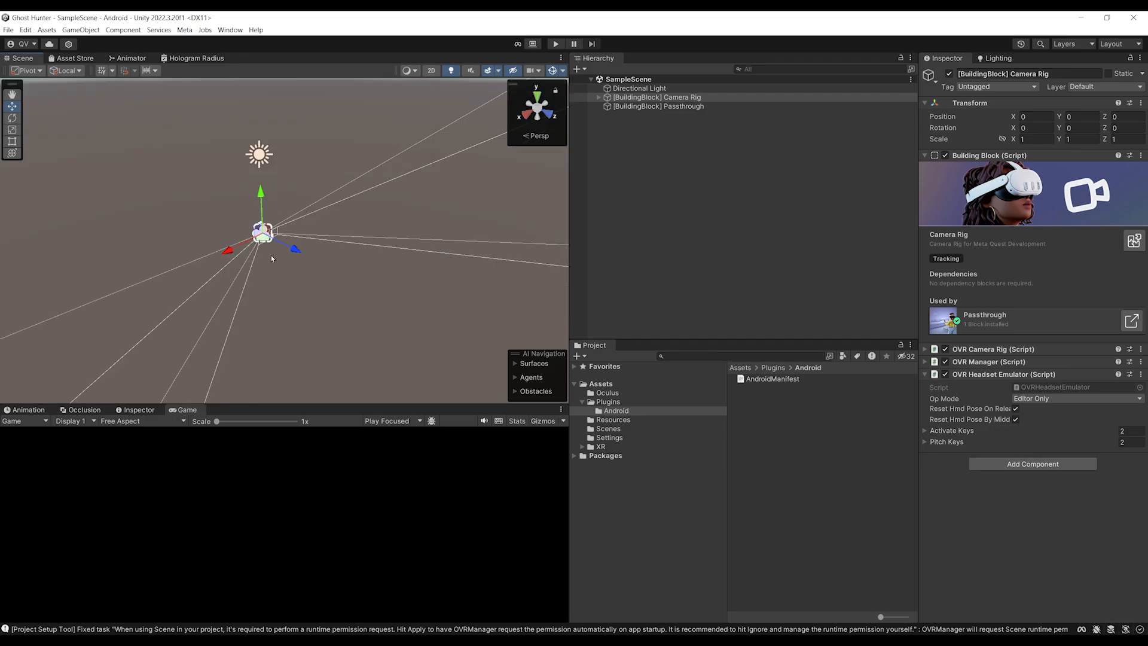
scroll(331, 219, "up", 3)
scroll(337, 244, "down", 1)
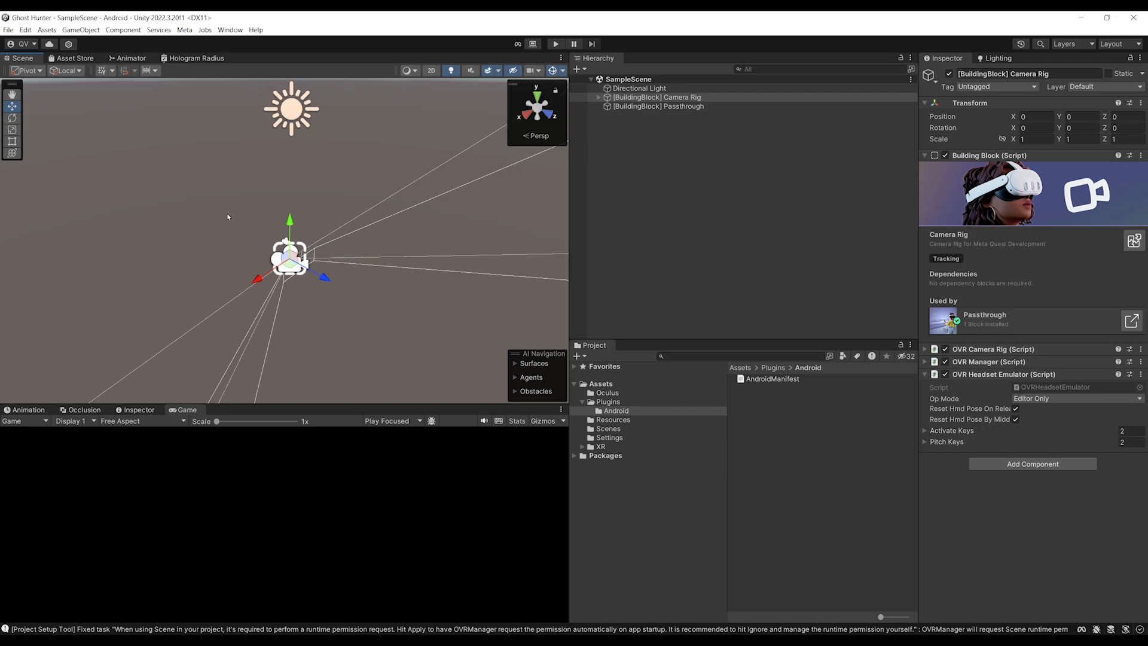
left_click_drag(227, 217, 271, 186, "alt")
mouse_move(389, 243)
left_mouse_down("alt")
mouse_move(349, 257)
mouse_move(415, 253)
mouse_move(397, 285)
mouse_move(382, 231)
mouse_move(369, 234)
left_mouse_up("alt")
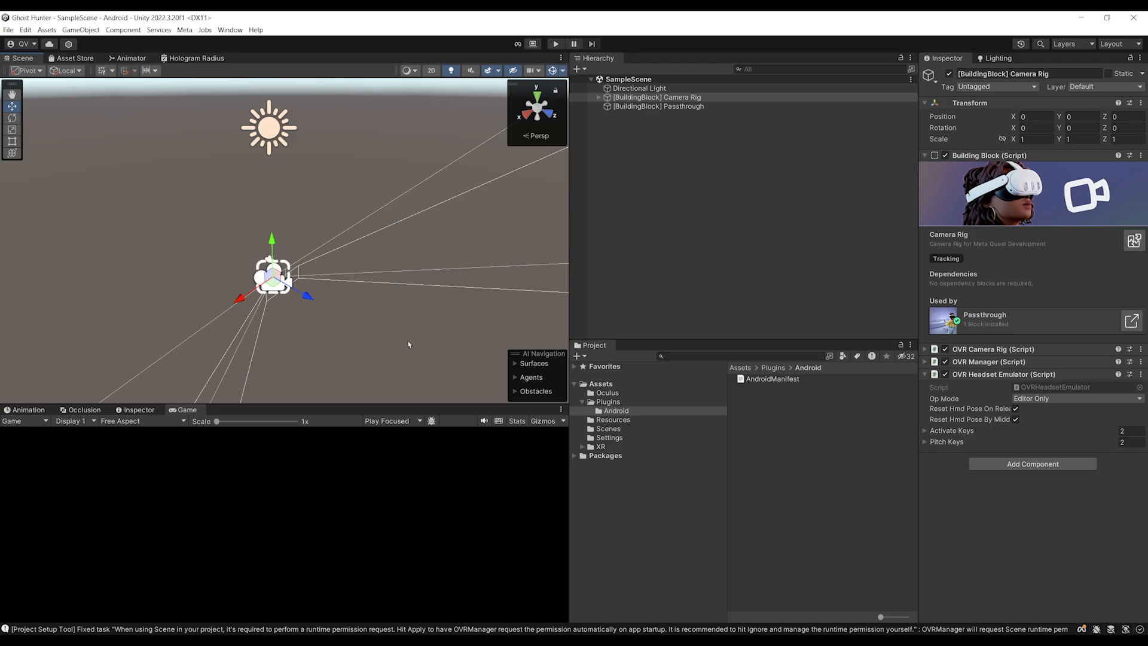
Step: Open the Build Settings and check which headsets are offered as Run Device, keeping Default device
left_click(8, 30)
left_click(49, 148)
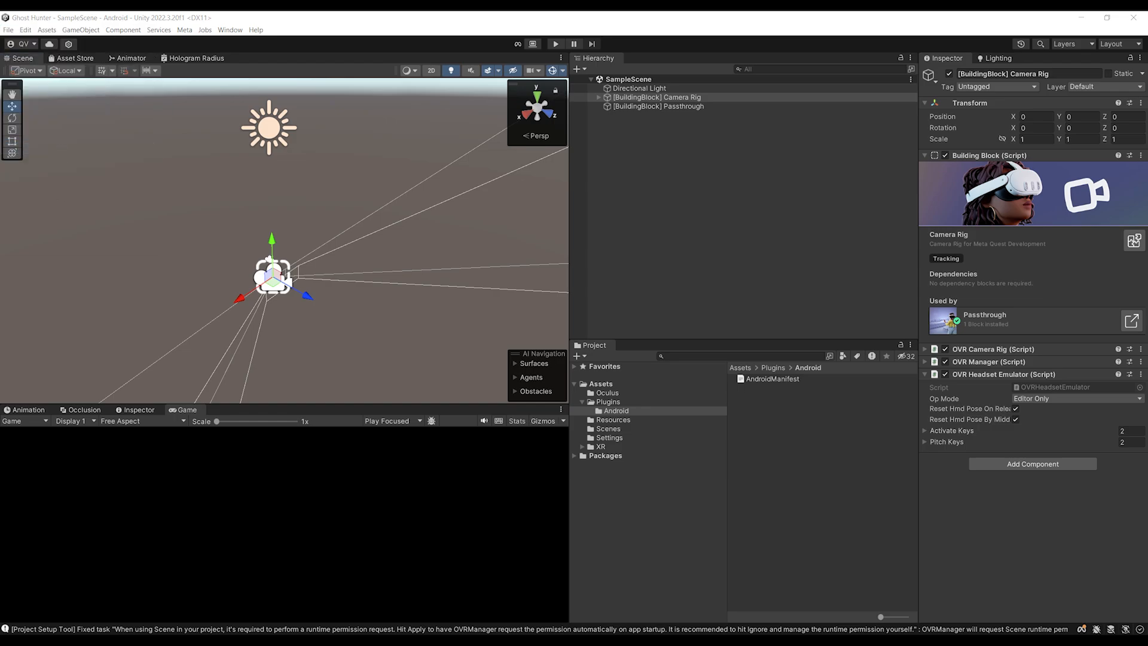
left_click_drag(780, 200, 695, 151)
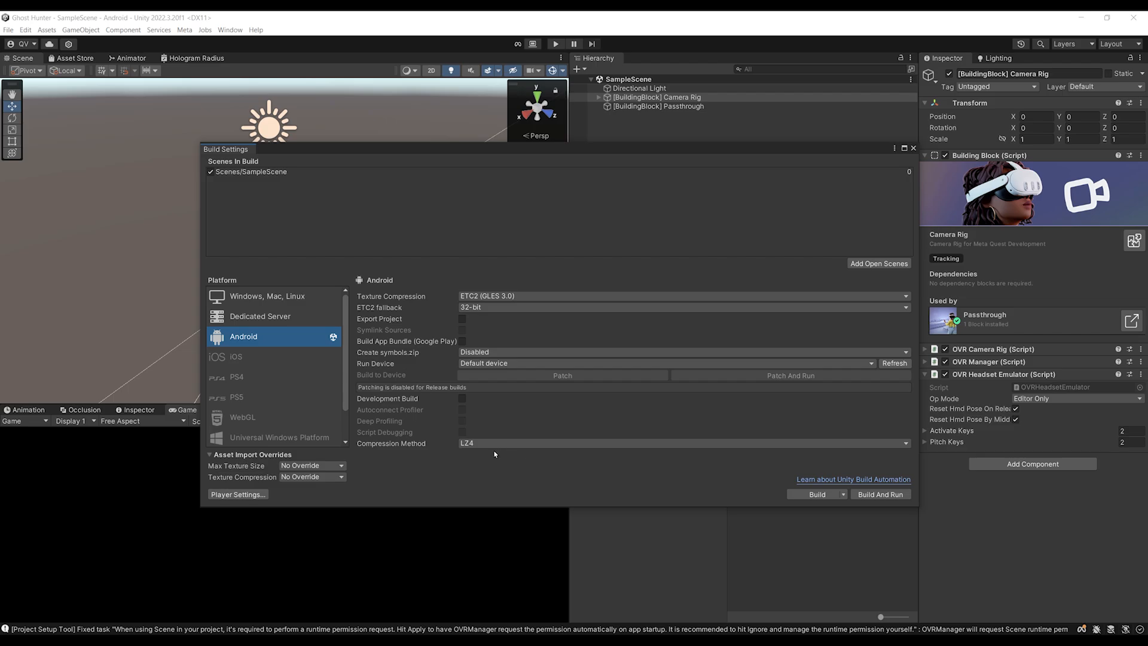
left_click(487, 364)
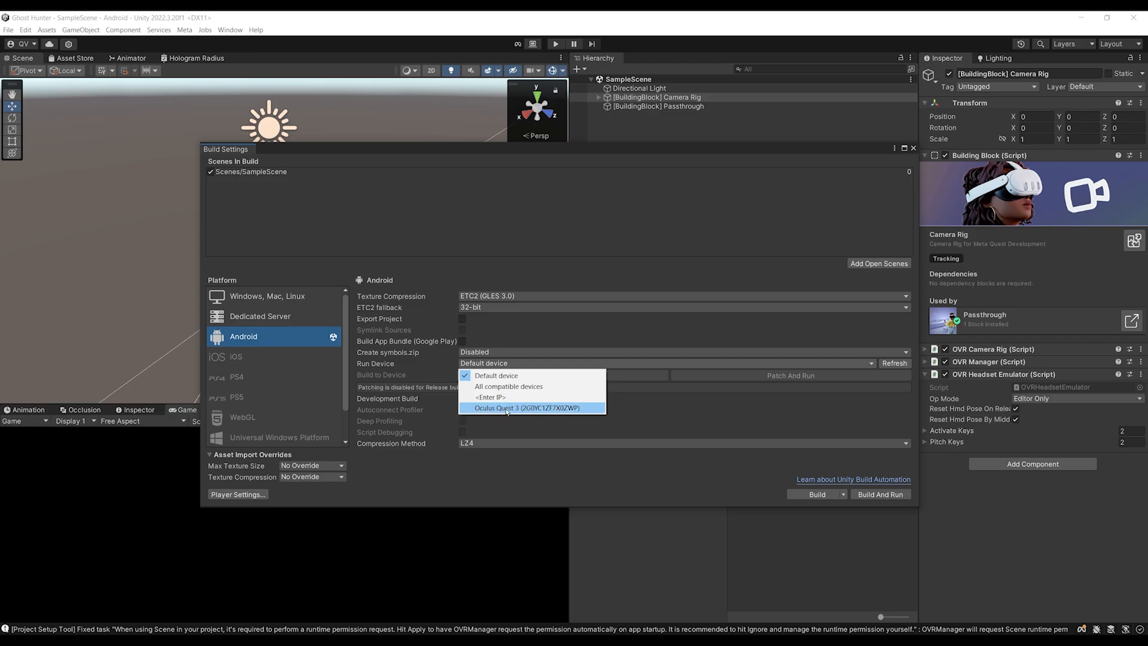
left_click(458, 479)
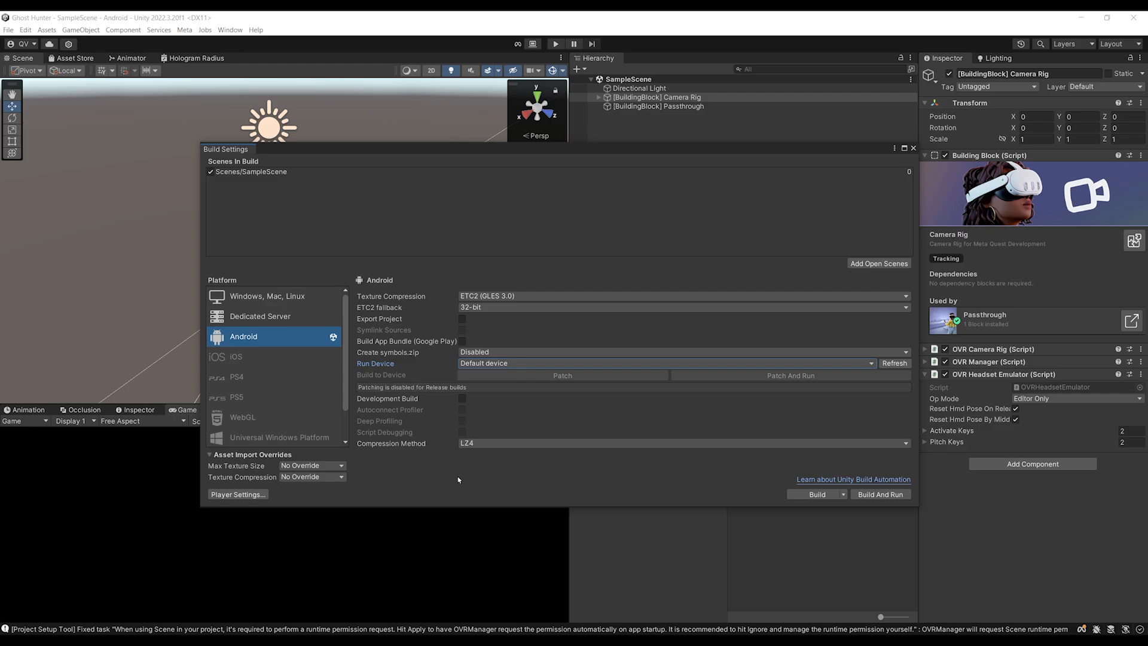
Step: Build and run the Android app on the default device, saving the APK in the Ghost Hunter folder as test
left_click(890, 495)
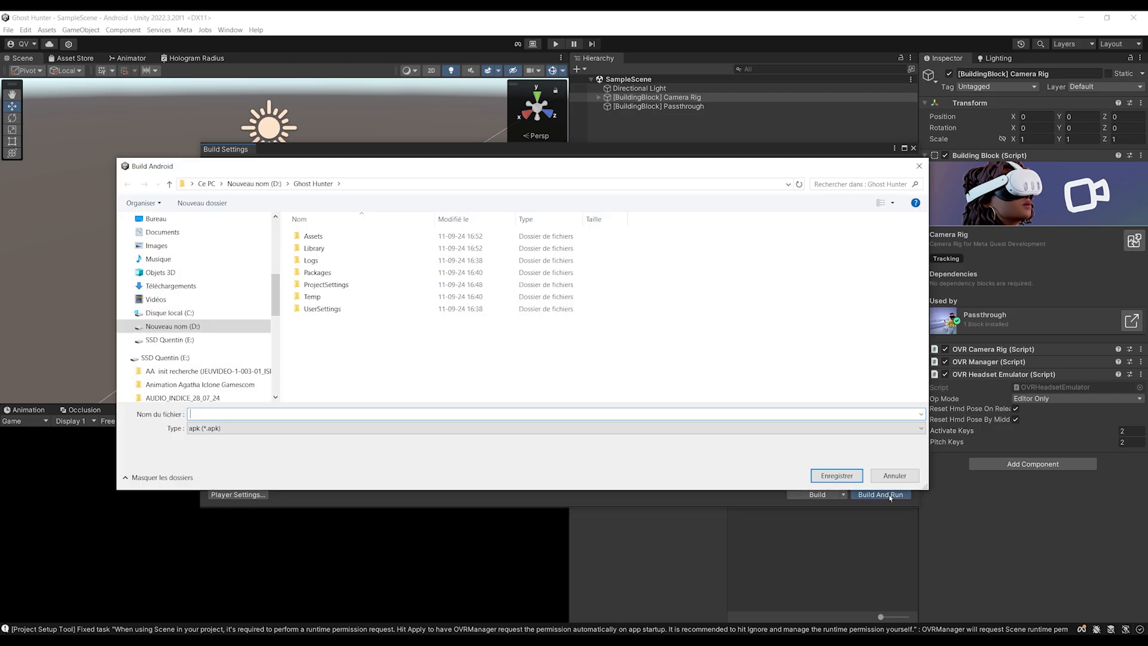
type("test")
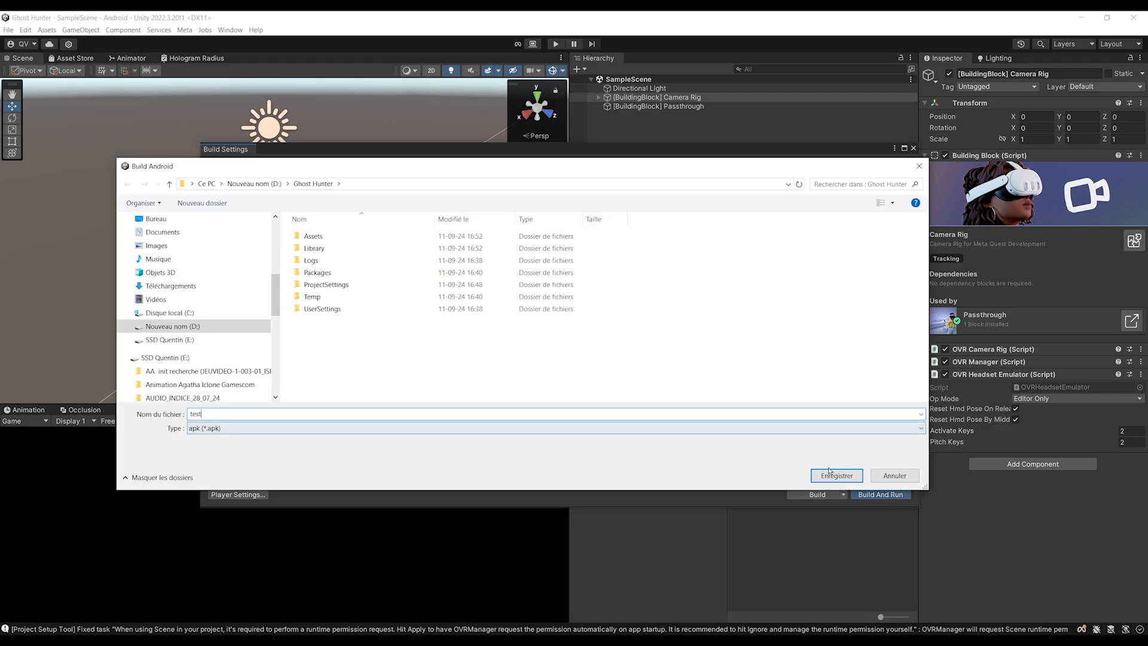
left_click(837, 476)
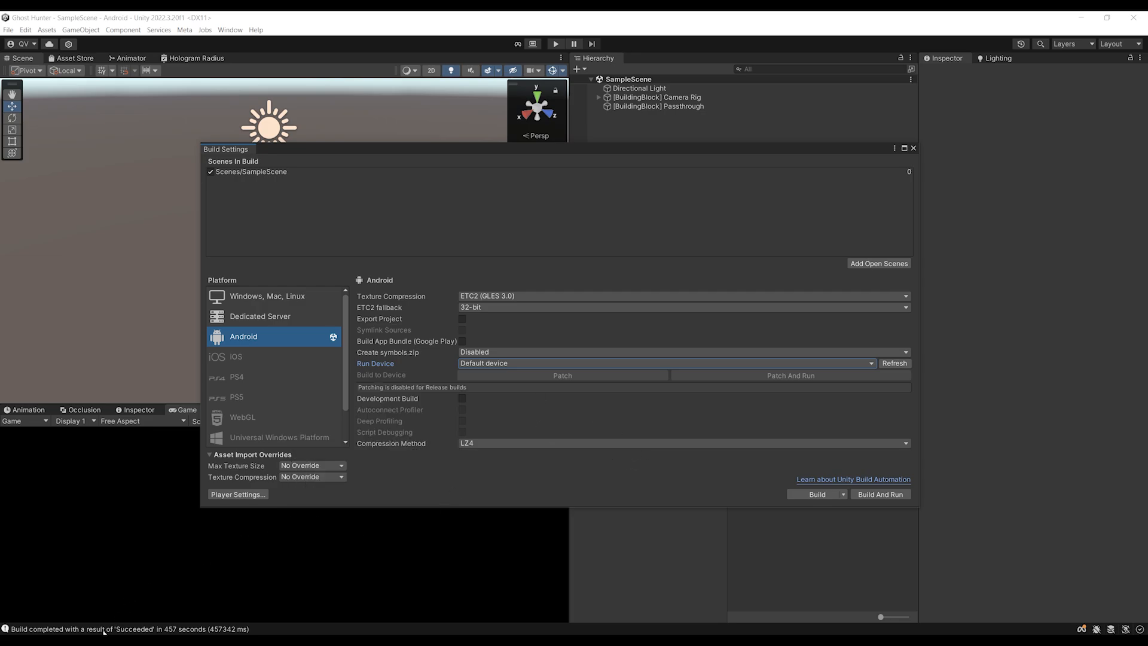
Step: Examine the build messages in the Console, including the latest build result entry
left_click(129, 628)
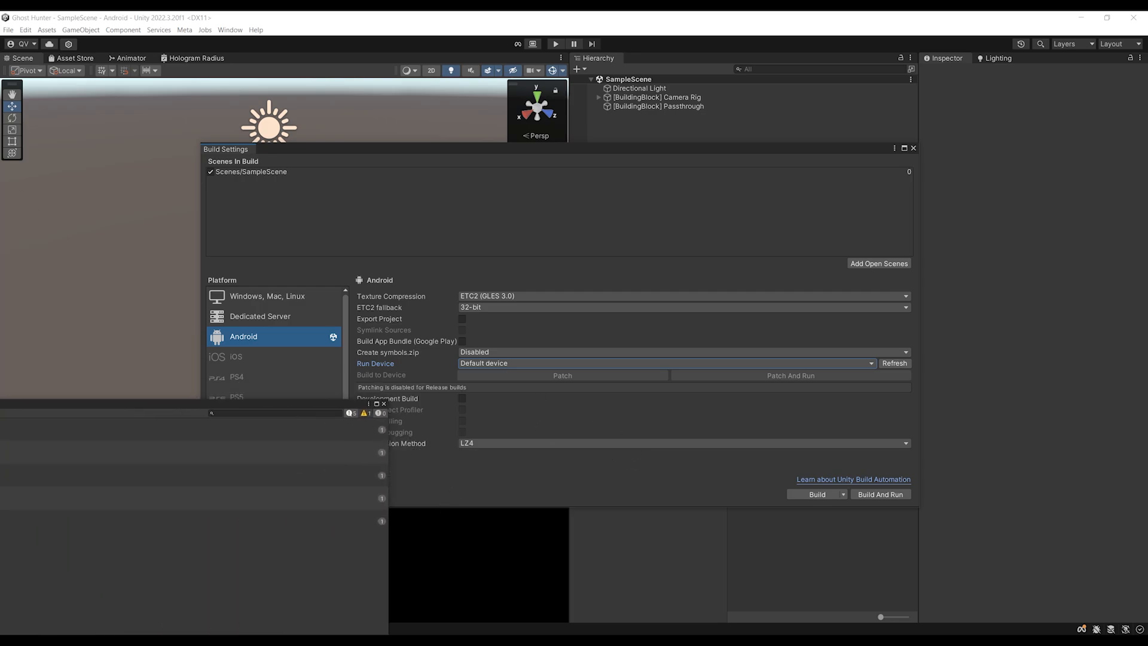
left_click_drag(281, 257, 308, 215)
left_click(294, 369)
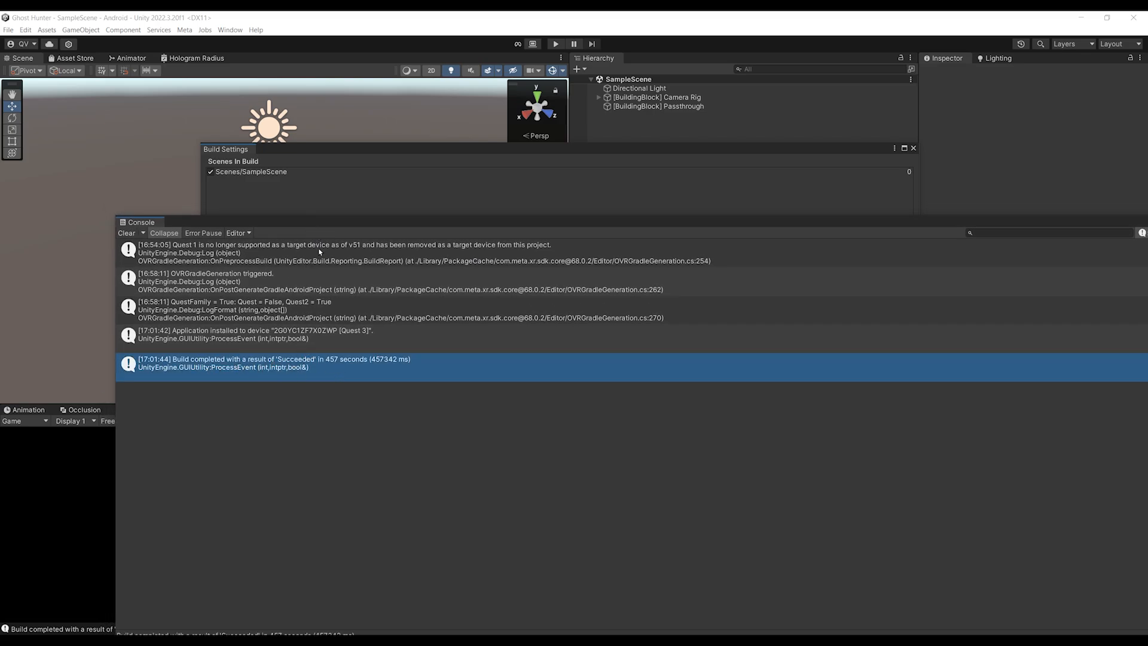
left_click_drag(334, 223, 218, 423)
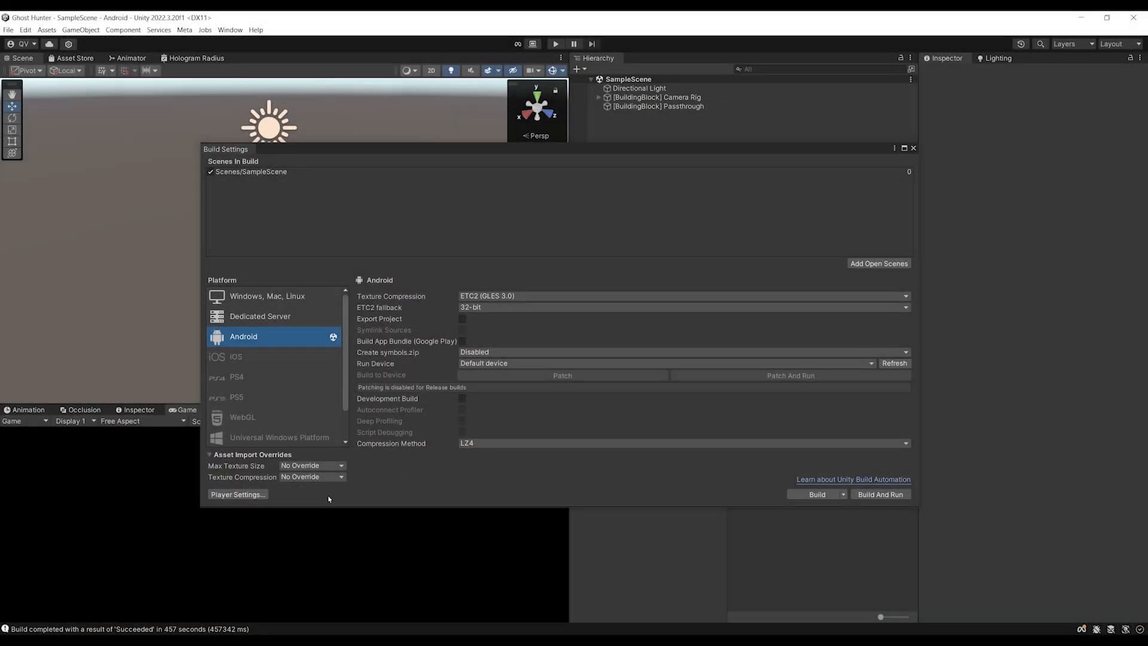
Step: Set the Android package name in the Player settings to com.Valem.GhostHunter and close the project and build settings
left_click(263, 495)
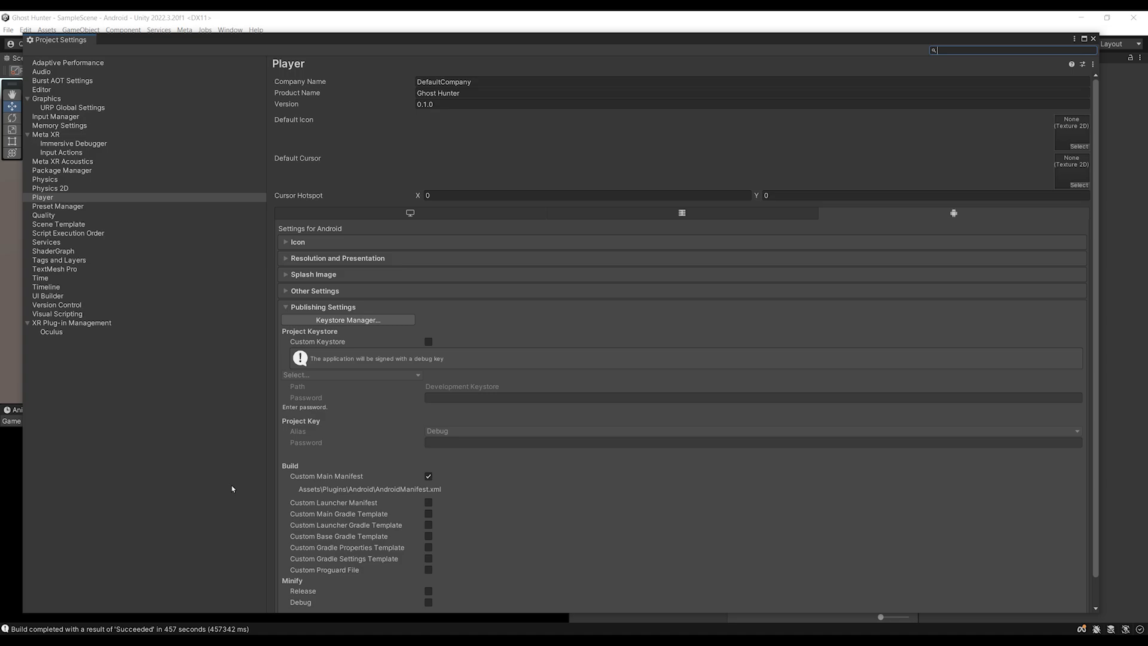
left_click(313, 291)
scroll(359, 364, "down", 10)
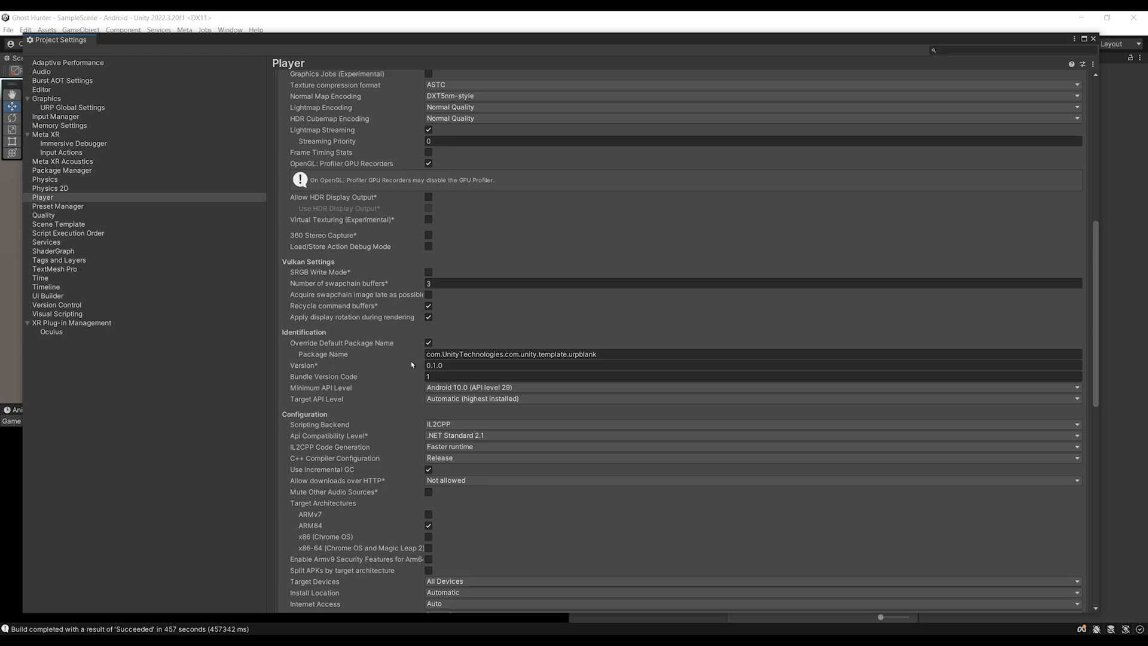
left_click(485, 354)
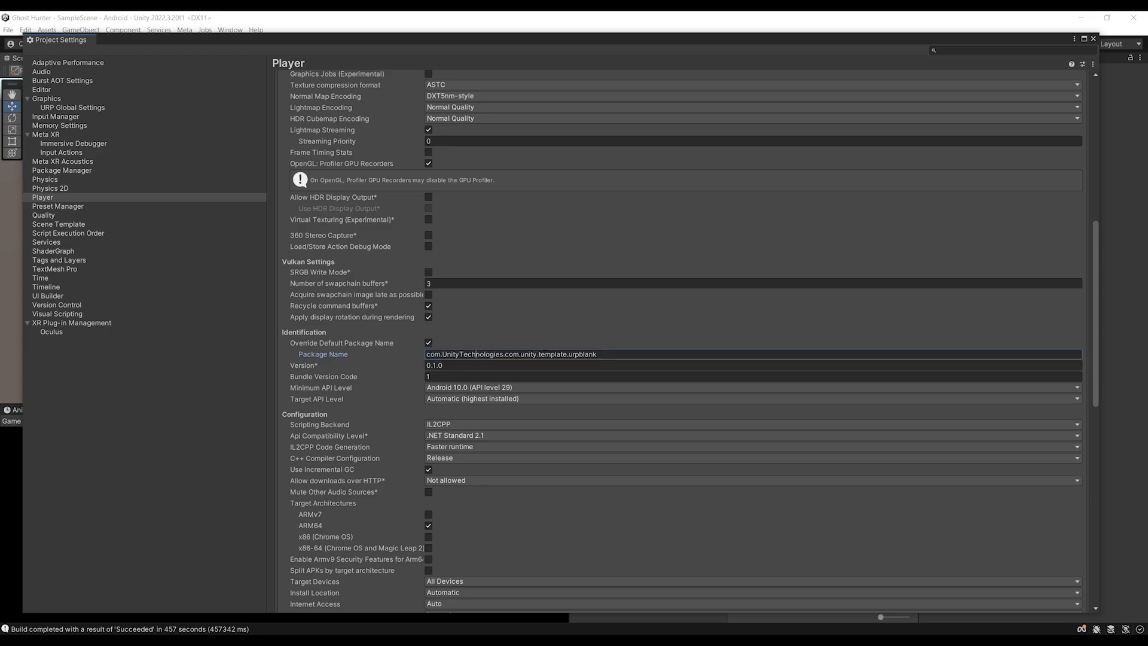
left_click_drag(616, 354, 408, 350)
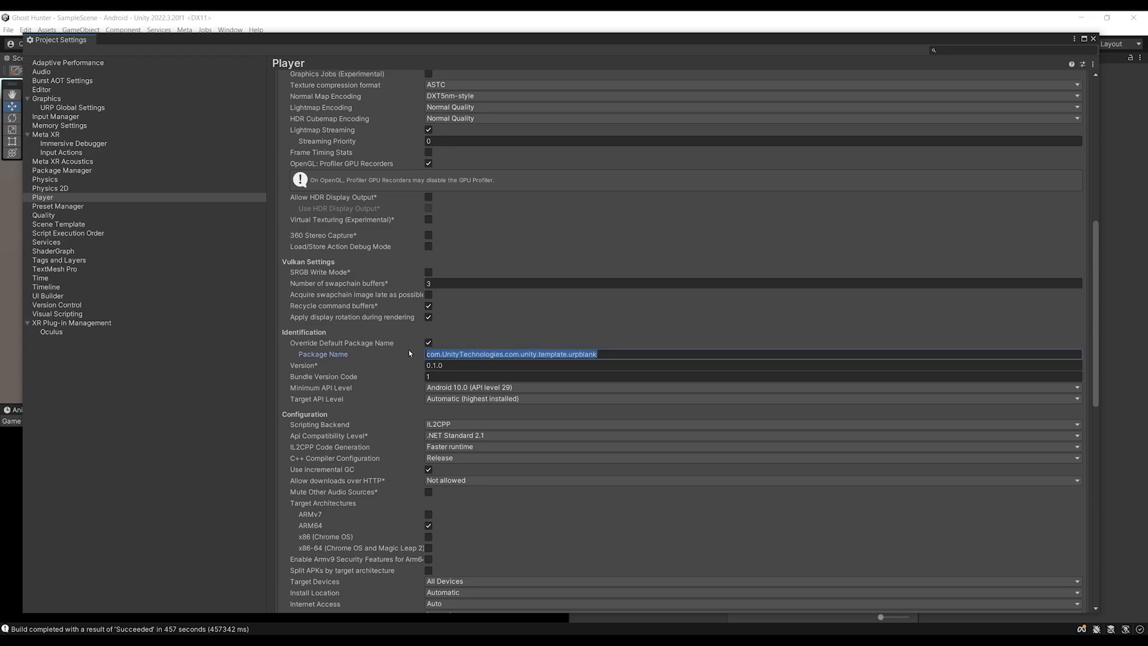
type("com.")
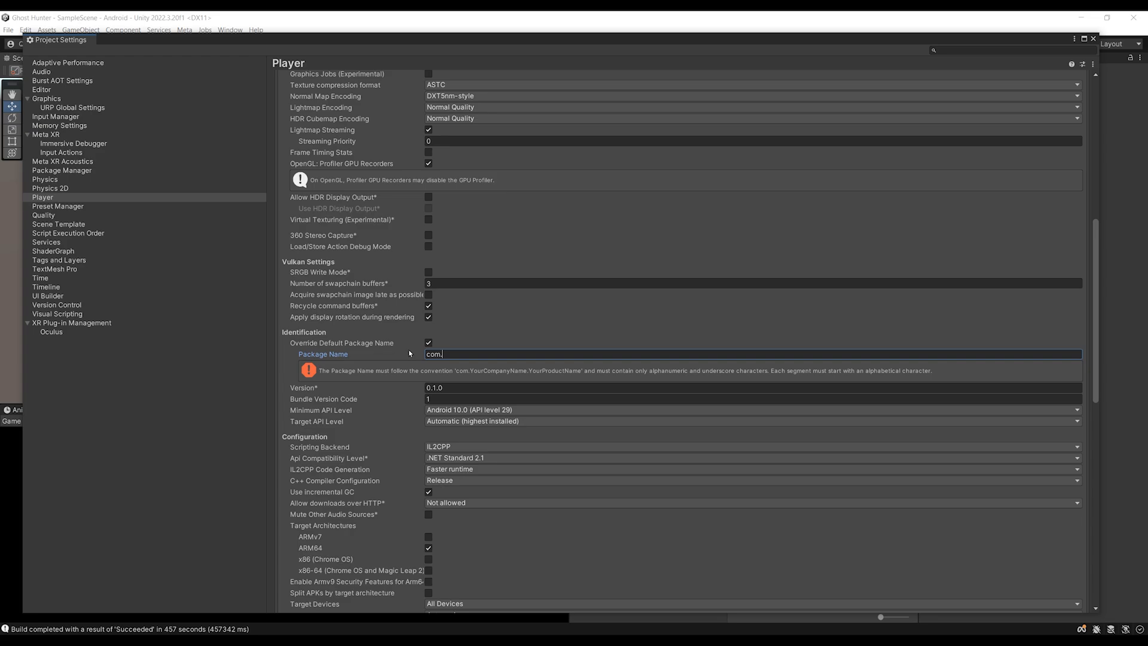
type("Valem")
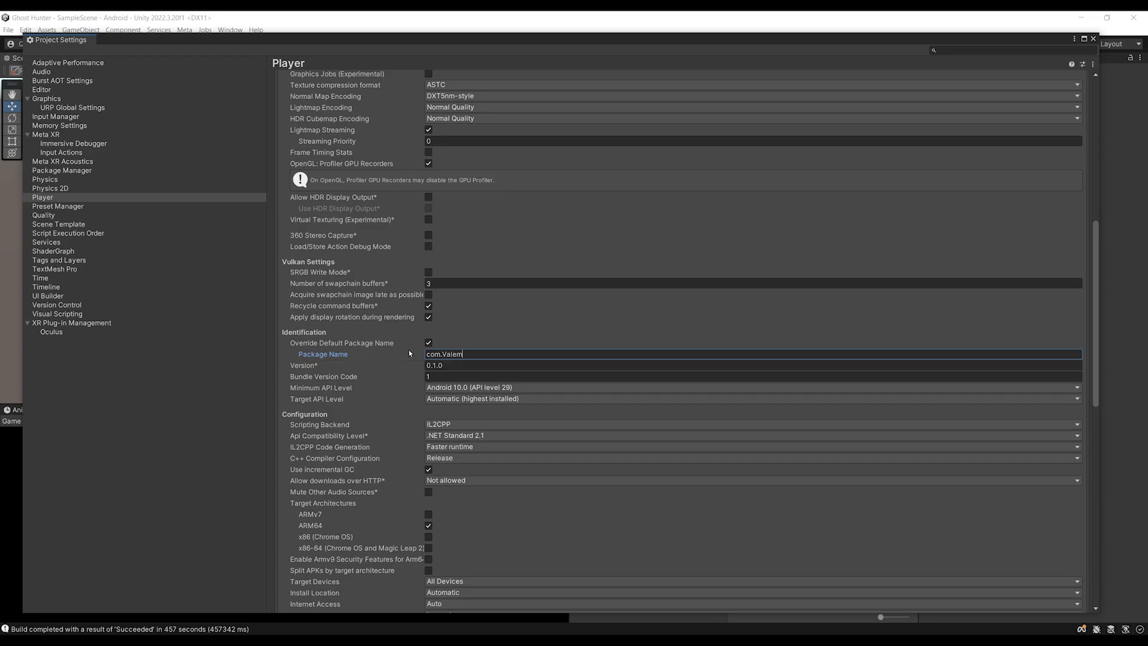
type(".")
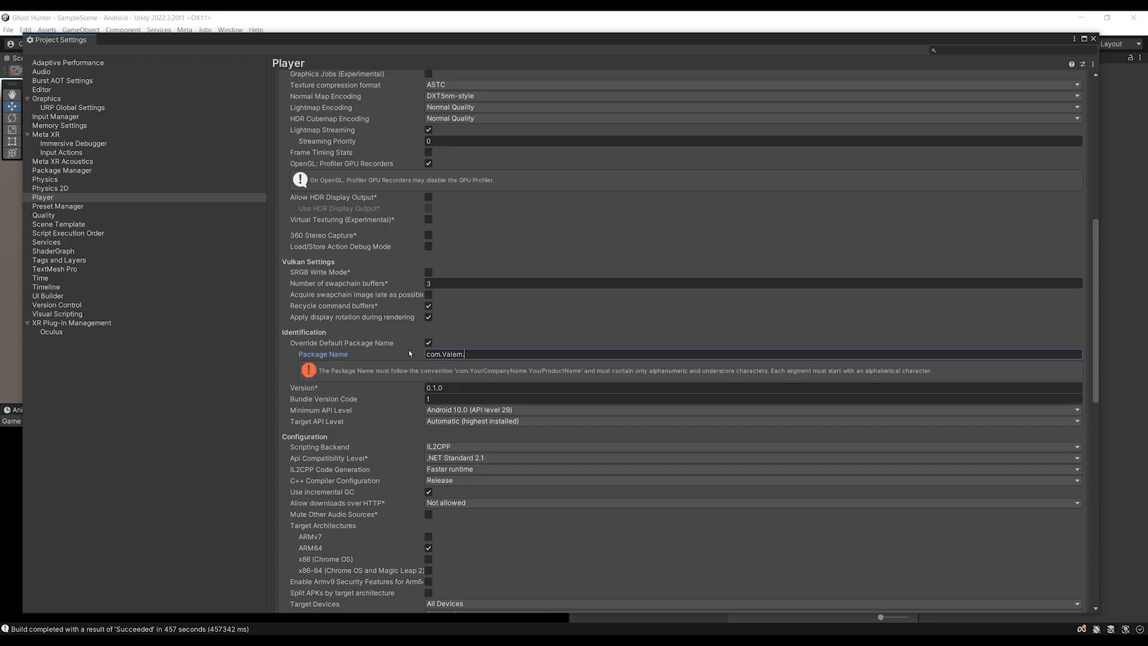
type("GhostHunter")
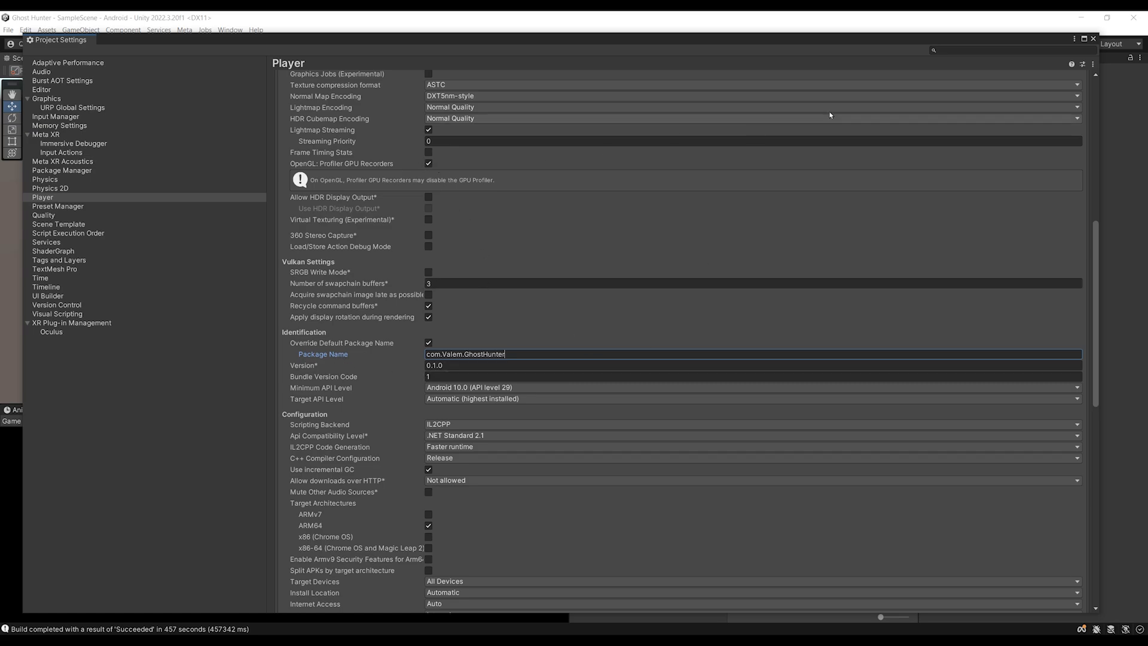
left_click(1093, 39)
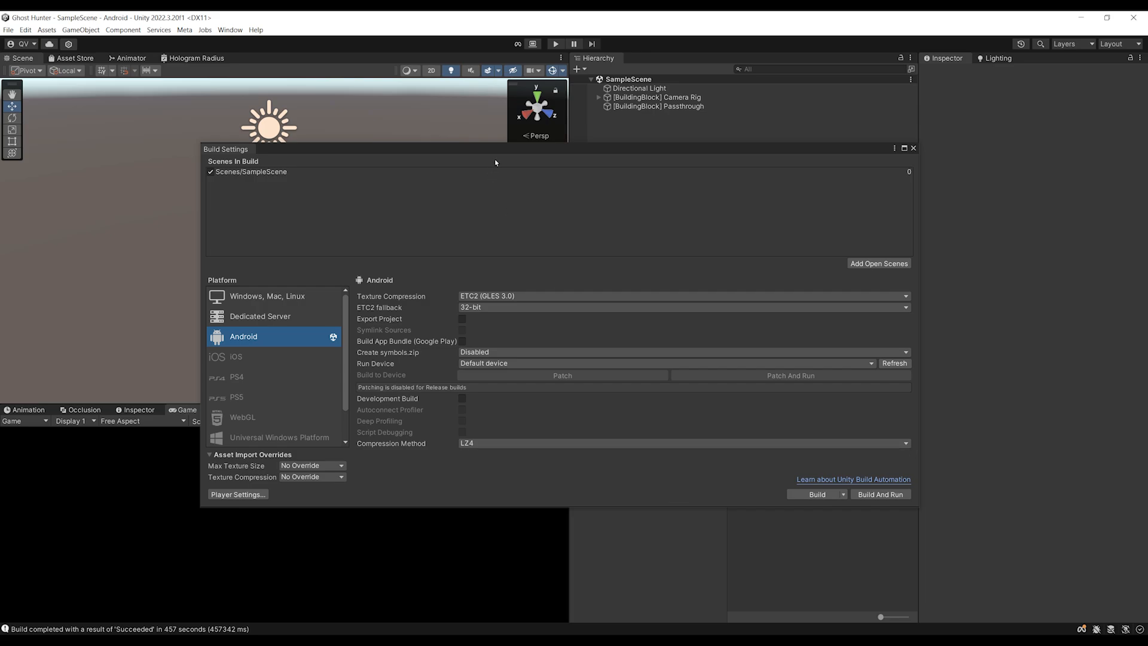
left_click_drag(503, 153, 490, 184)
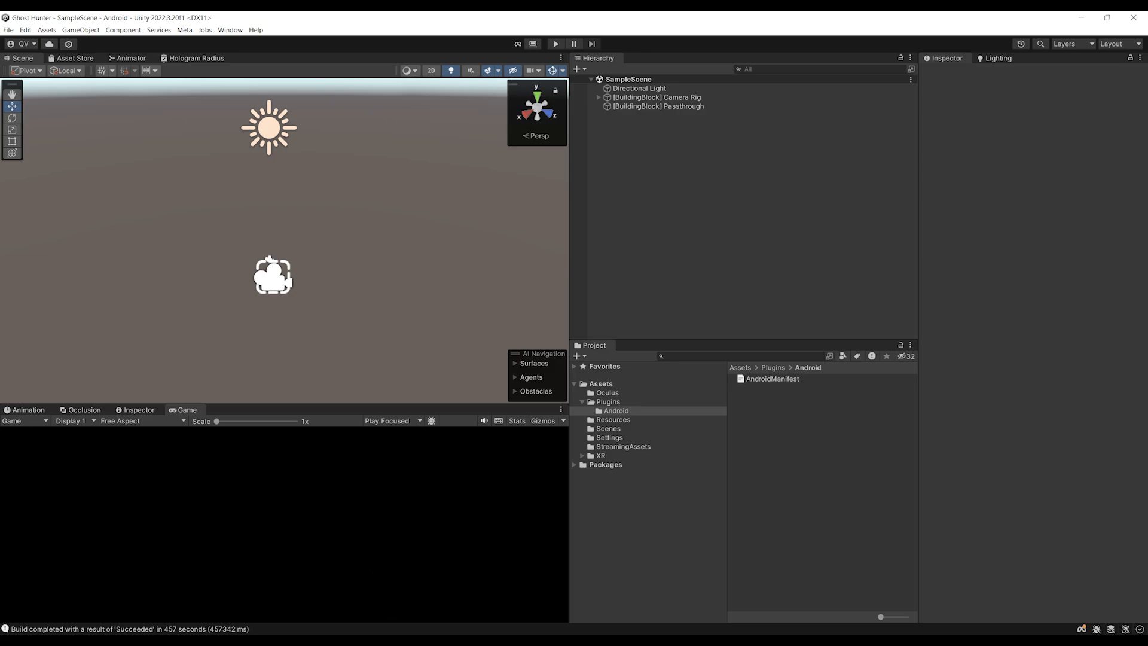
Step: Switch to the Meta Quest Link app, show its devices, and launch Quest Link from the headset's quick settings with the connected Rift PC
left_click_drag(423, 110, 443, 90)
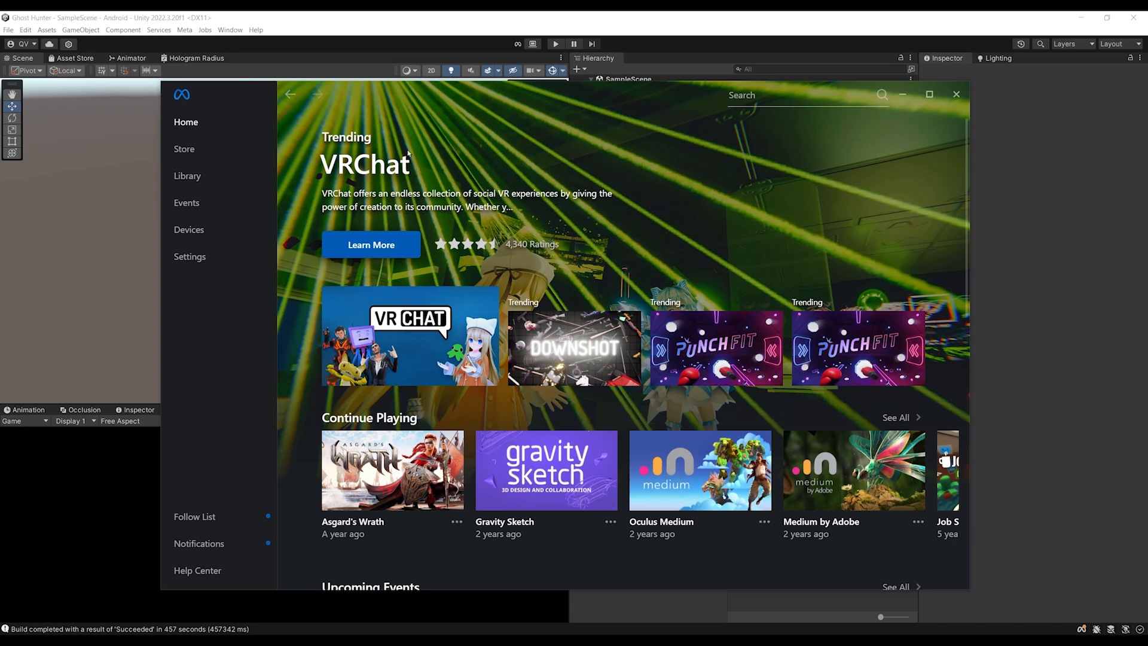
left_click(241, 232)
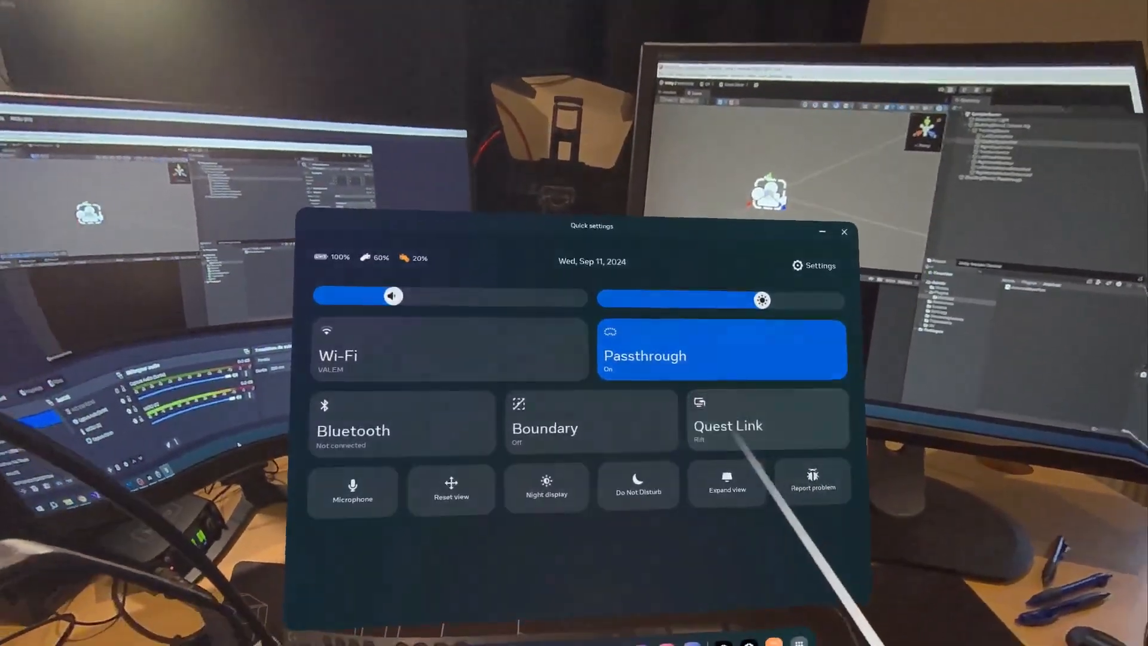
left_click(735, 436)
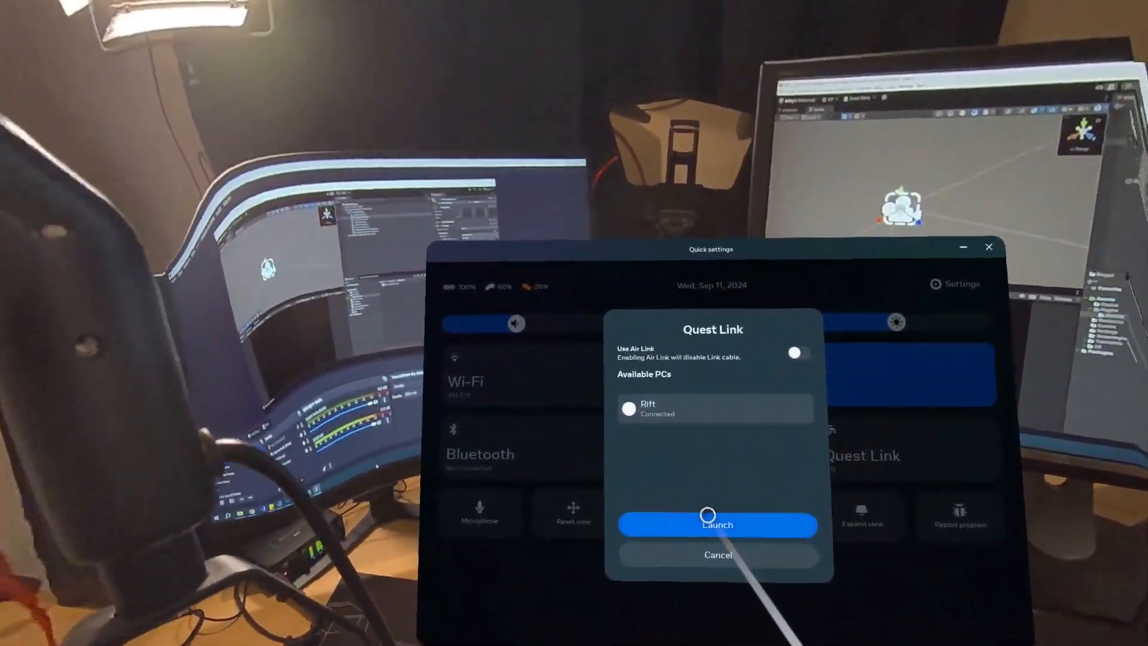
left_click(708, 520)
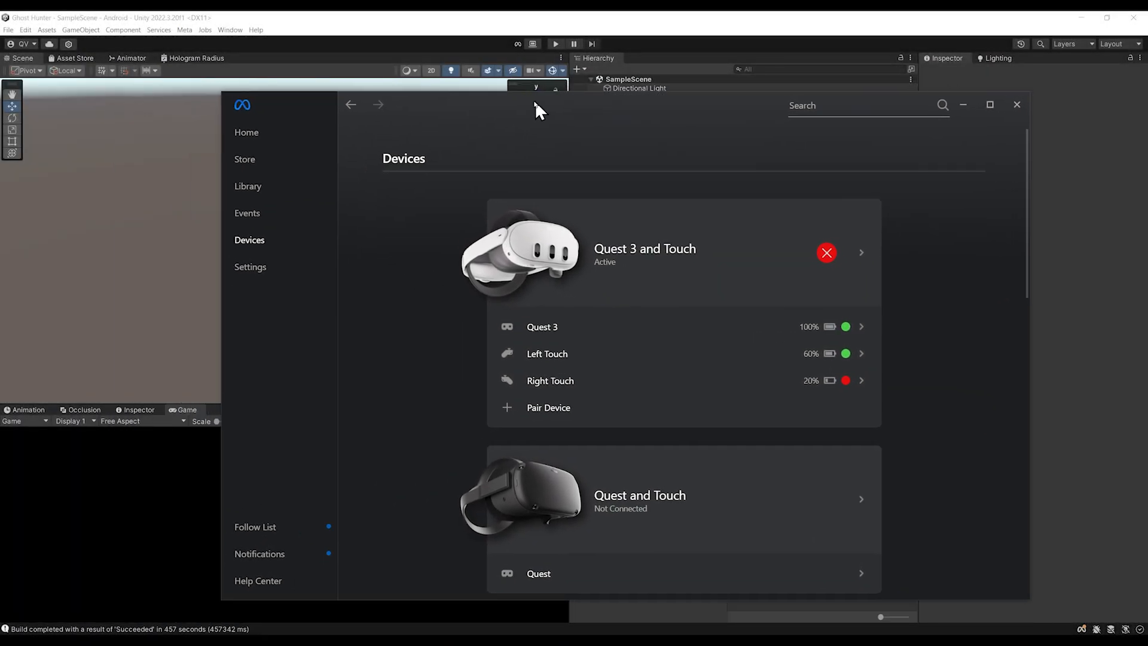
Step: Check Quest Link's Unknown sources, OpenXR Runtime and beta options for developer runtime, passthrough and spatial data, and minimize the app
left_click_drag(535, 102, 473, 108)
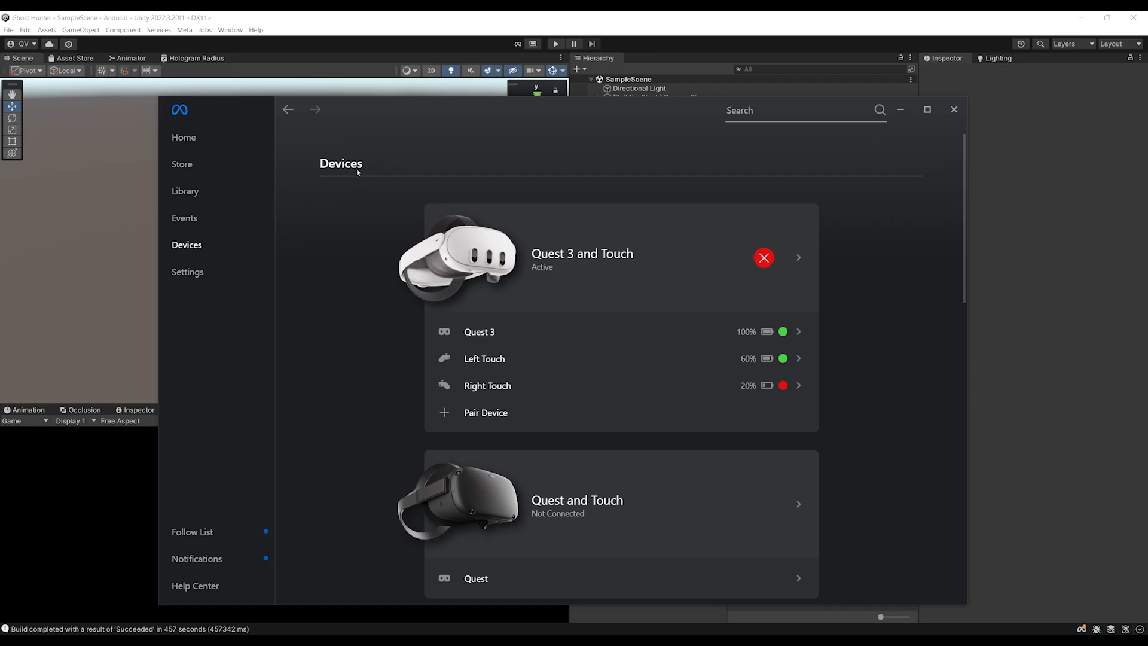
left_click(202, 275)
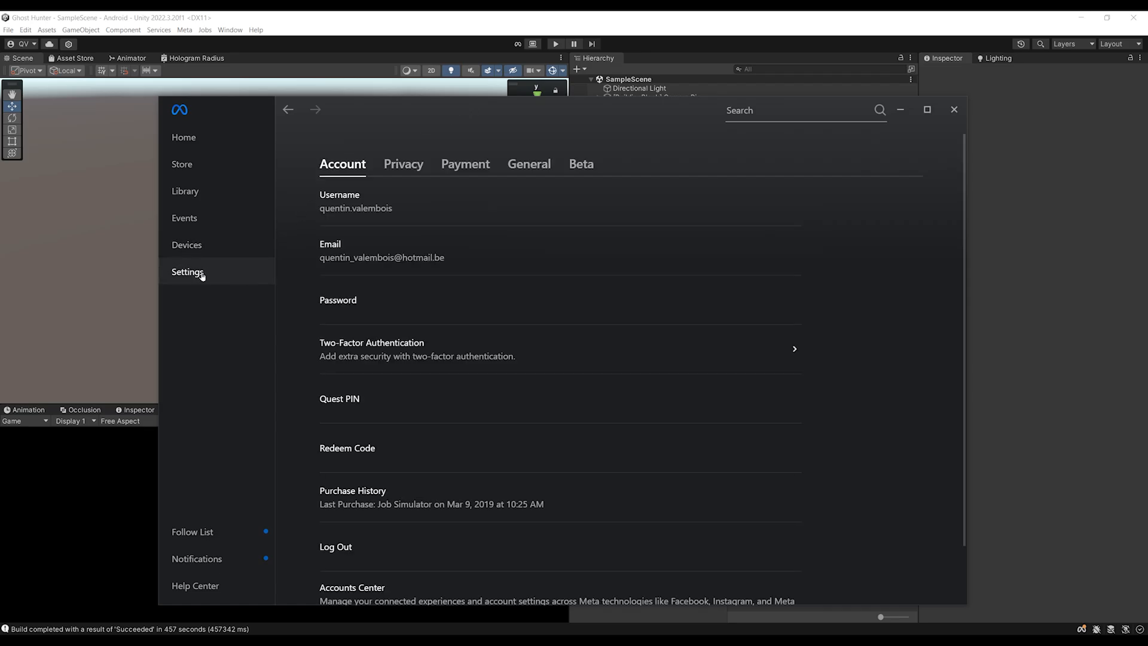
left_click(516, 168)
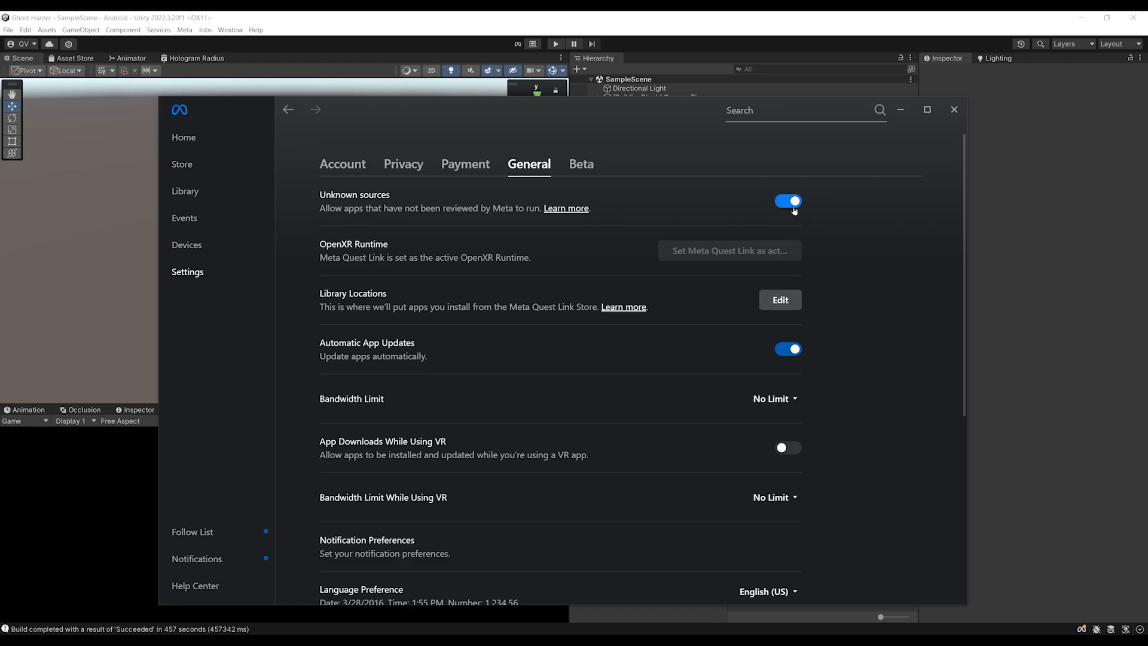
left_click(581, 164)
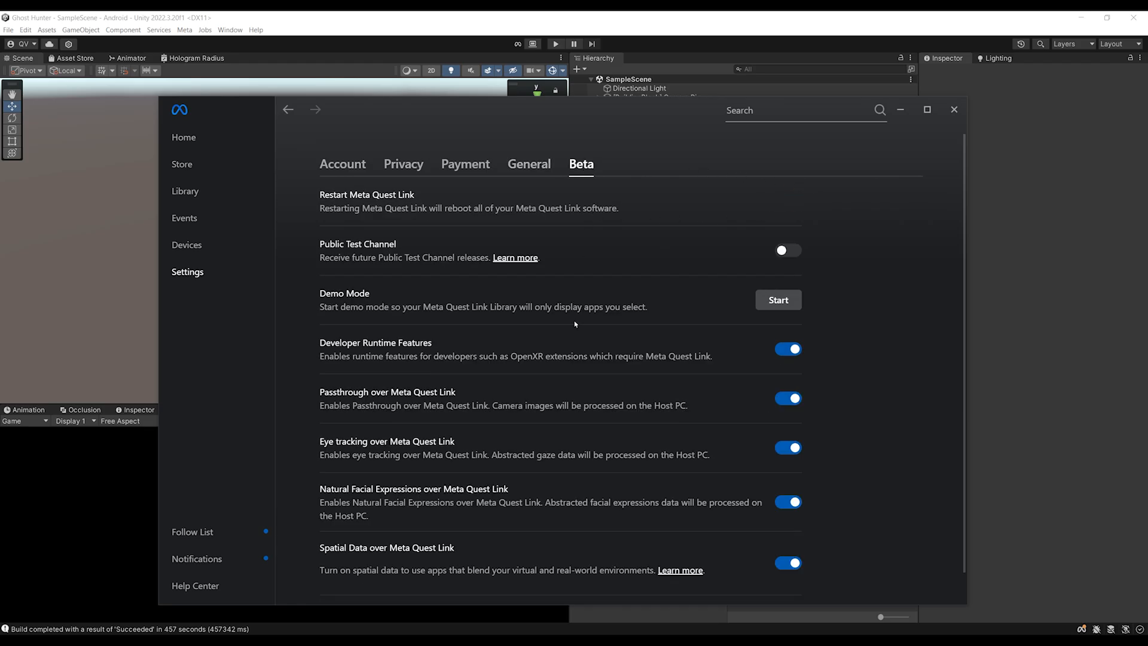
scroll(543, 321, "down", 1)
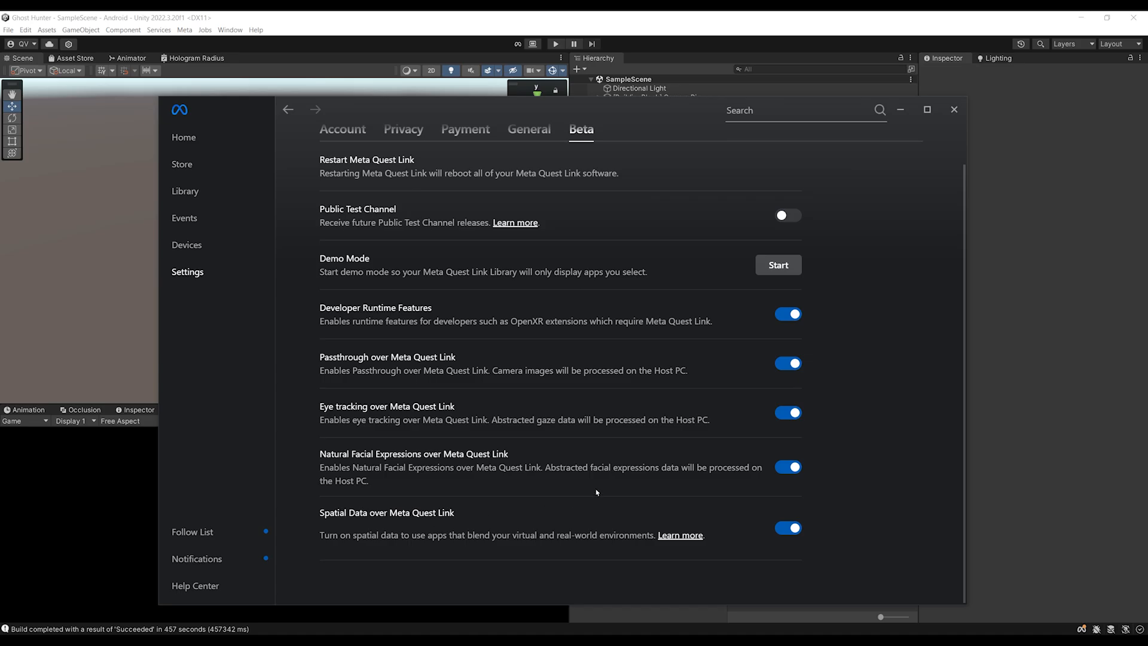
left_click(901, 113)
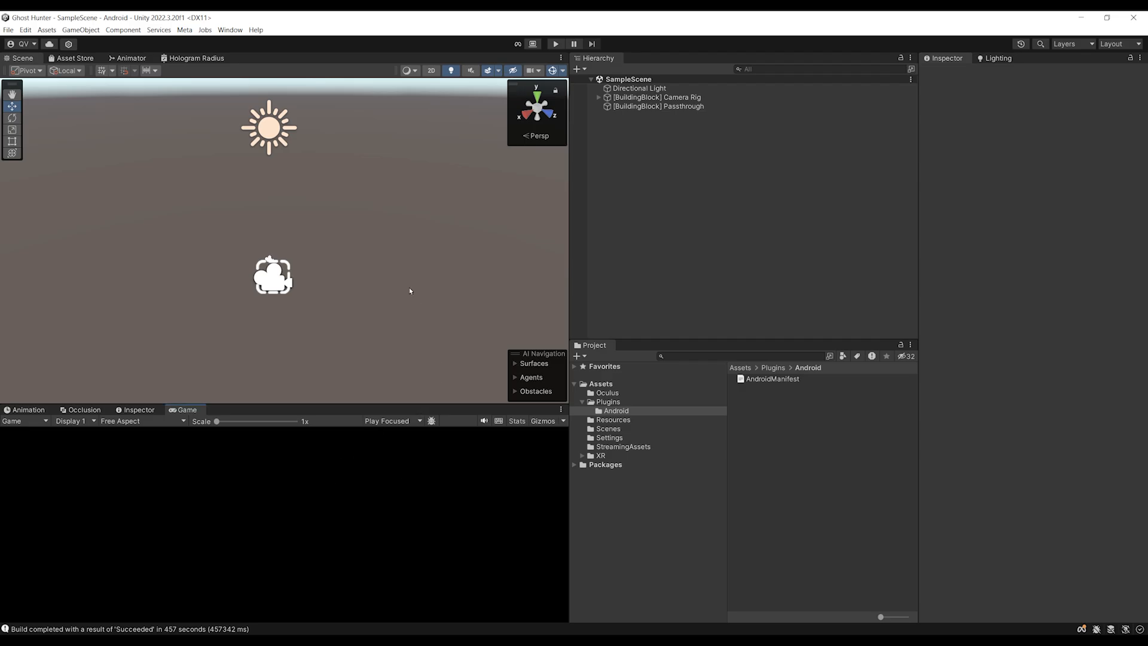
Step: Play the passthrough scene through Quest Link, view the tracked camera rig, and stop play mode
key("ctrl+p")
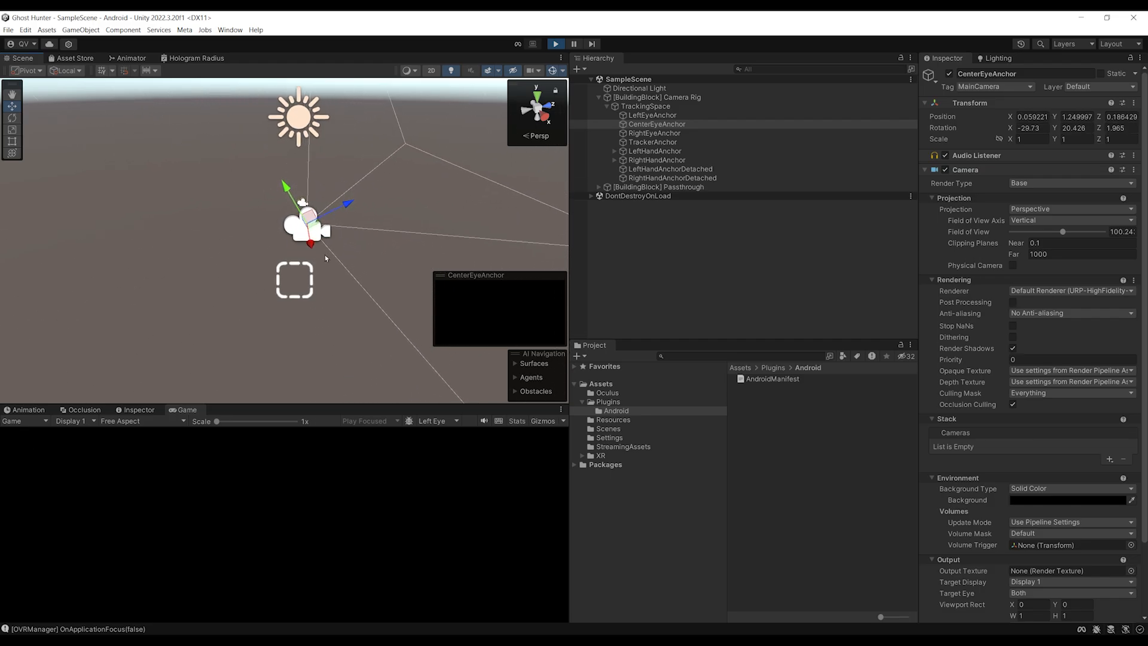
middle_click_drag(326, 258, 344, 276)
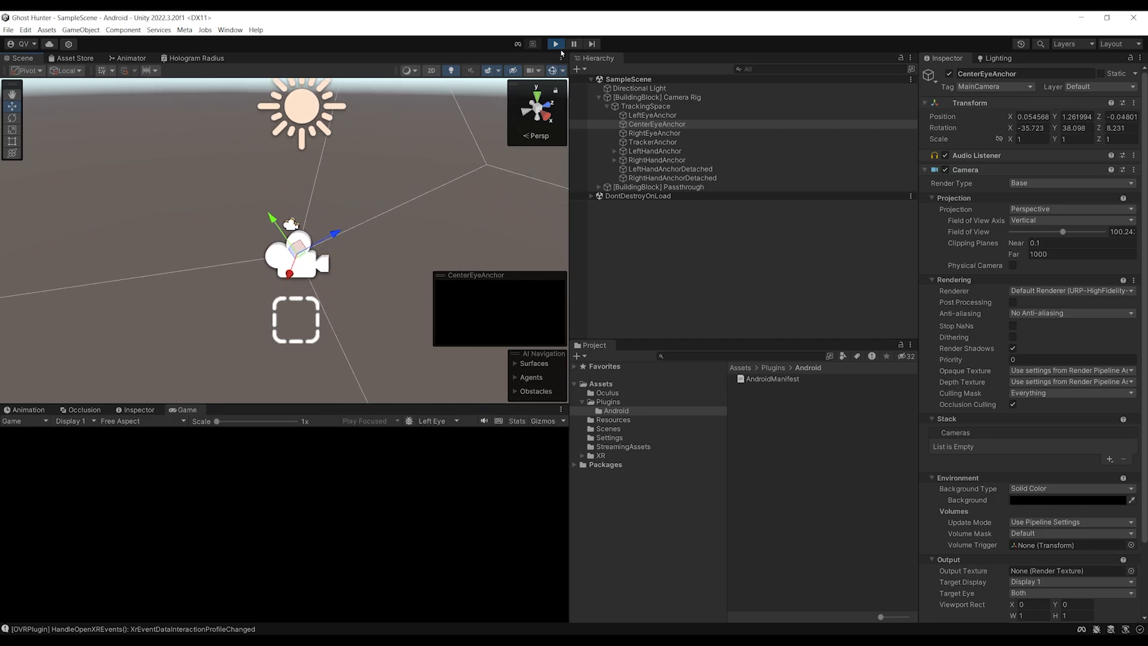
left_click(556, 43)
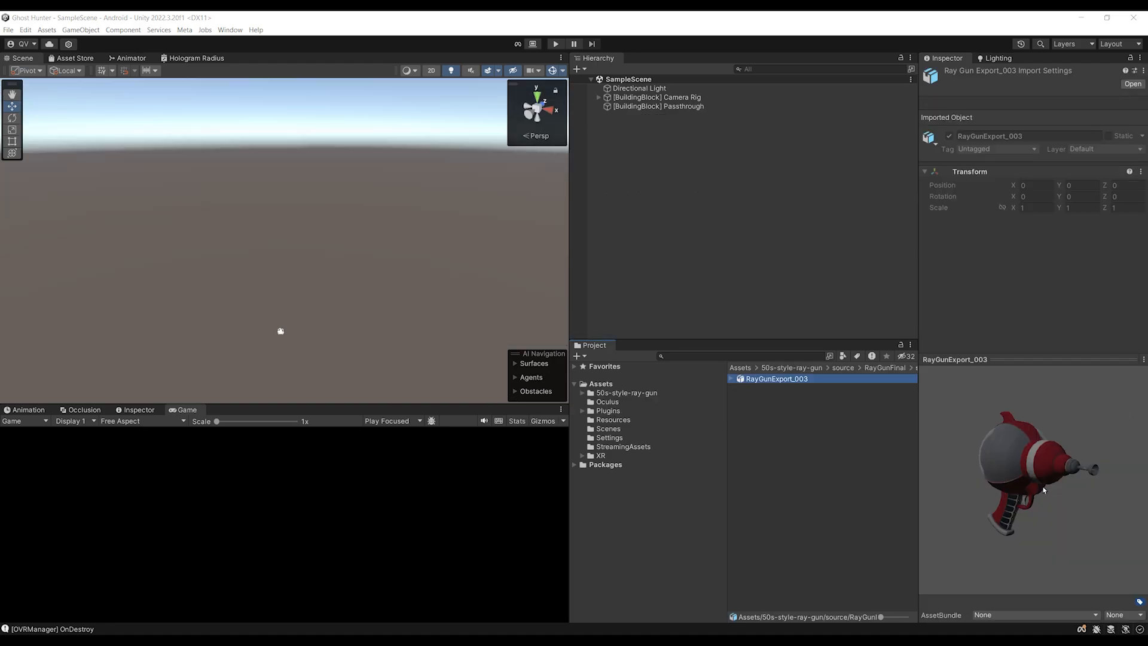
Step: Inspect the ray gun model preview, switch to its Sketchfab page in the browser, and show the model's download options
mouse_move(1038, 494)
left_mouse_down()
mouse_move(904, 505)
mouse_move(1085, 498)
mouse_move(828, 459)
mouse_move(1004, 535)
mouse_move(1052, 520)
mouse_move(878, 464)
mouse_move(1010, 502)
left_mouse_up()
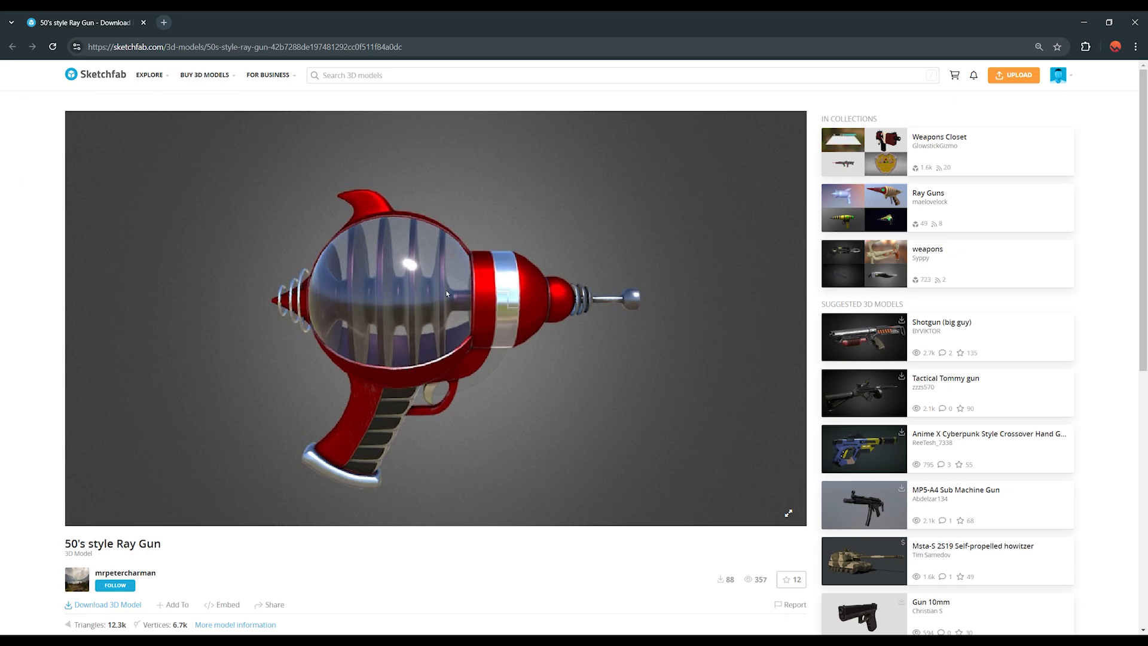
scroll(333, 437, "down", 4)
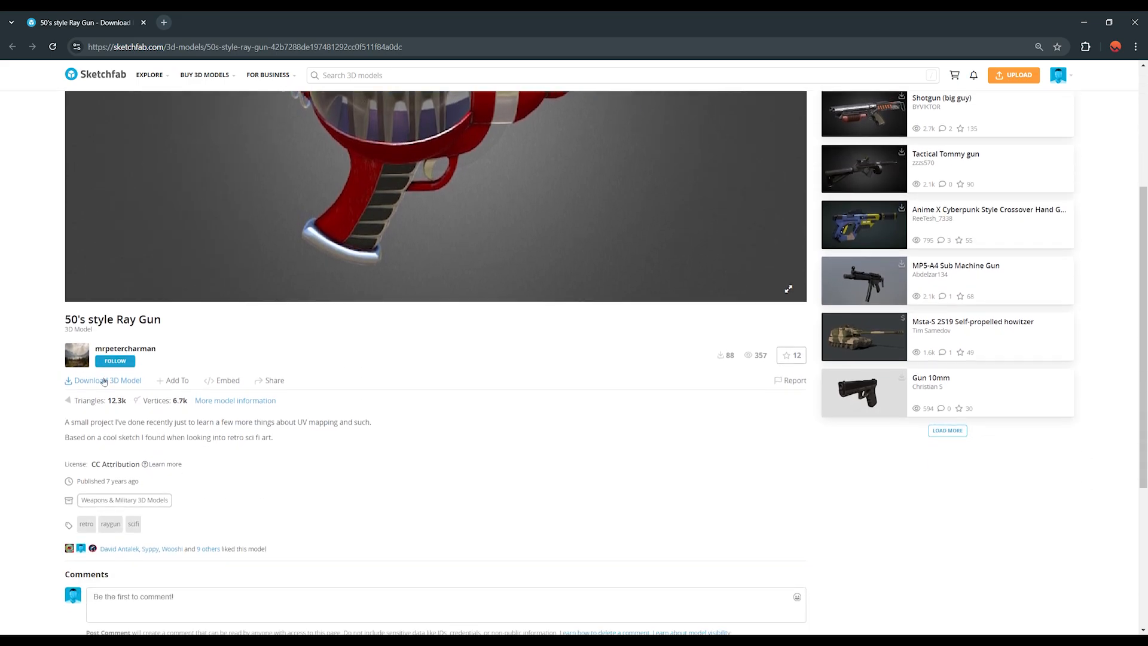
left_click(108, 380)
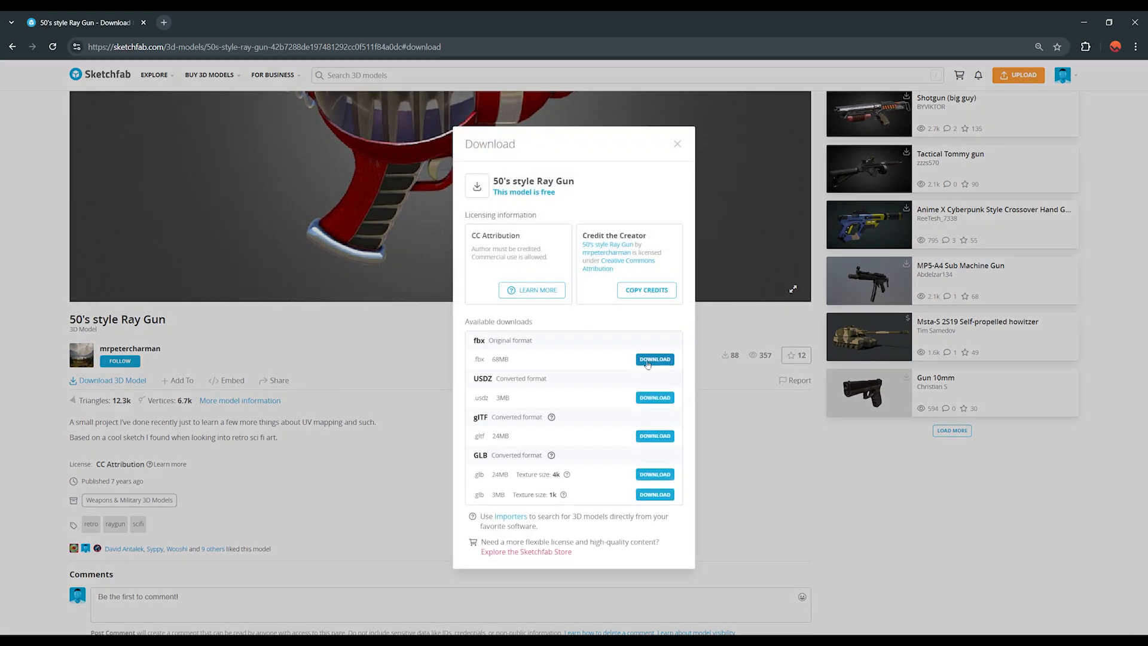
left_click(305, 341)
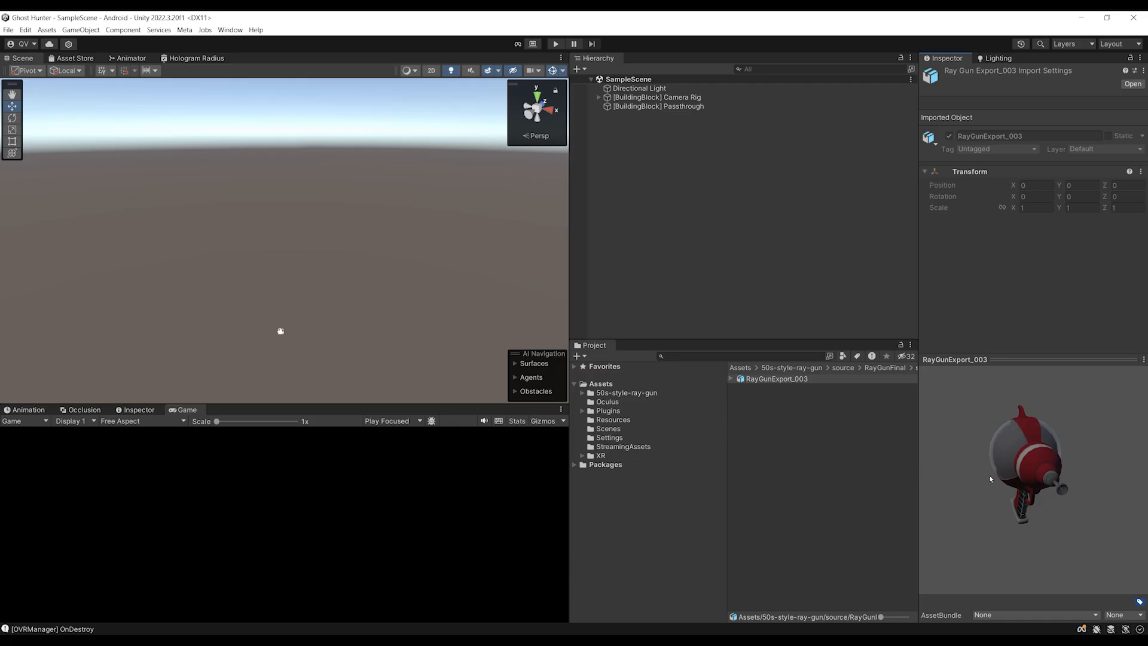
Step: Add the RayGunExport_003 model to the scene as a child of RightHandAnchor in the Camera Rig's TrackingSpace
left_click_drag(990, 478, 896, 460)
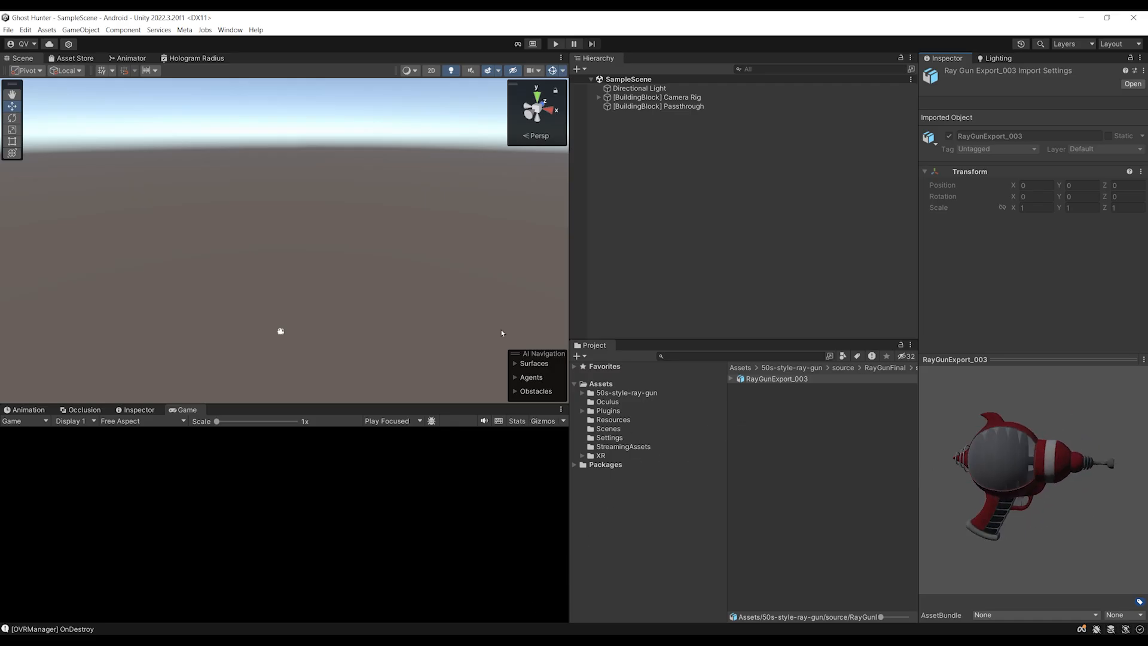
left_click_drag(971, 426, 901, 459)
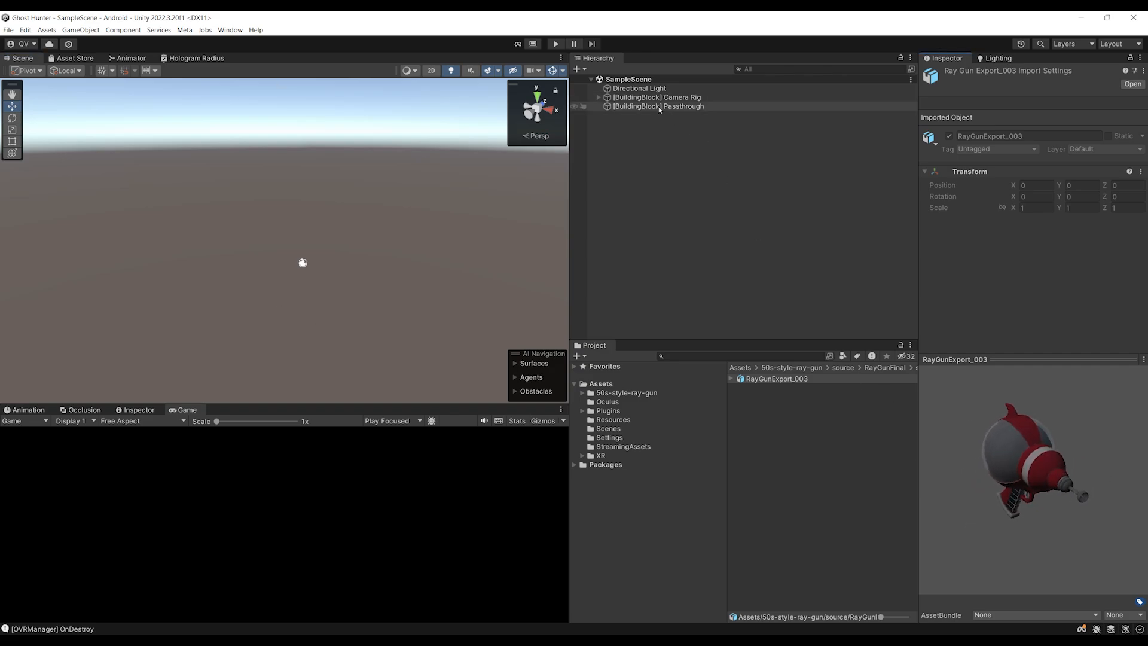
left_click(599, 100)
left_click(599, 98)
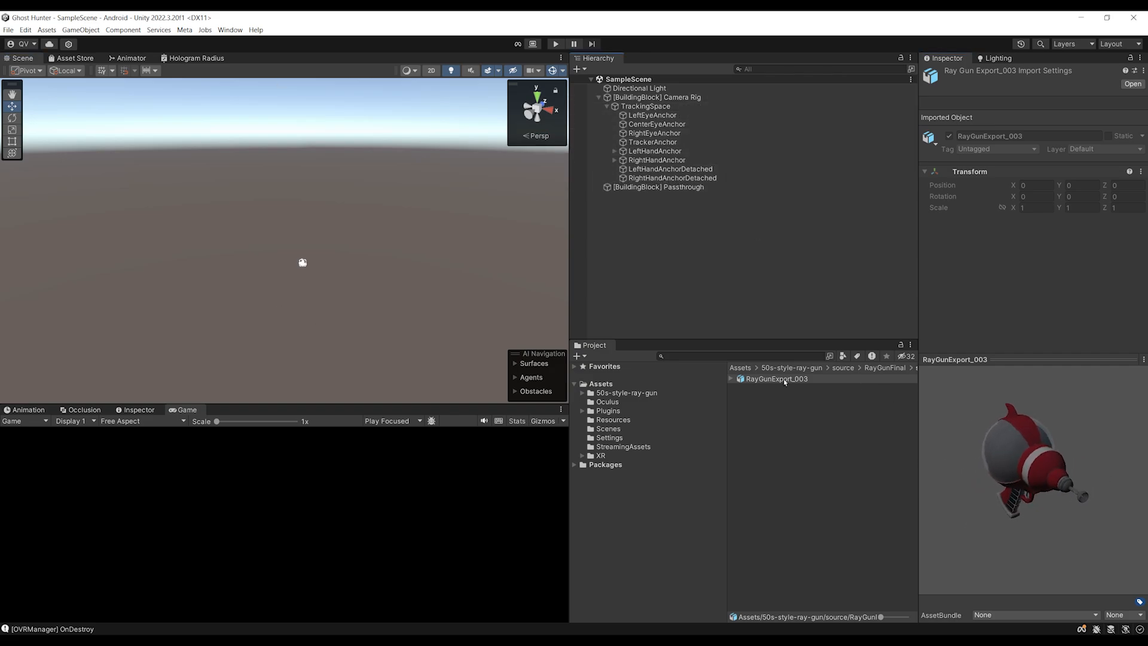
left_click_drag(785, 381, 657, 163)
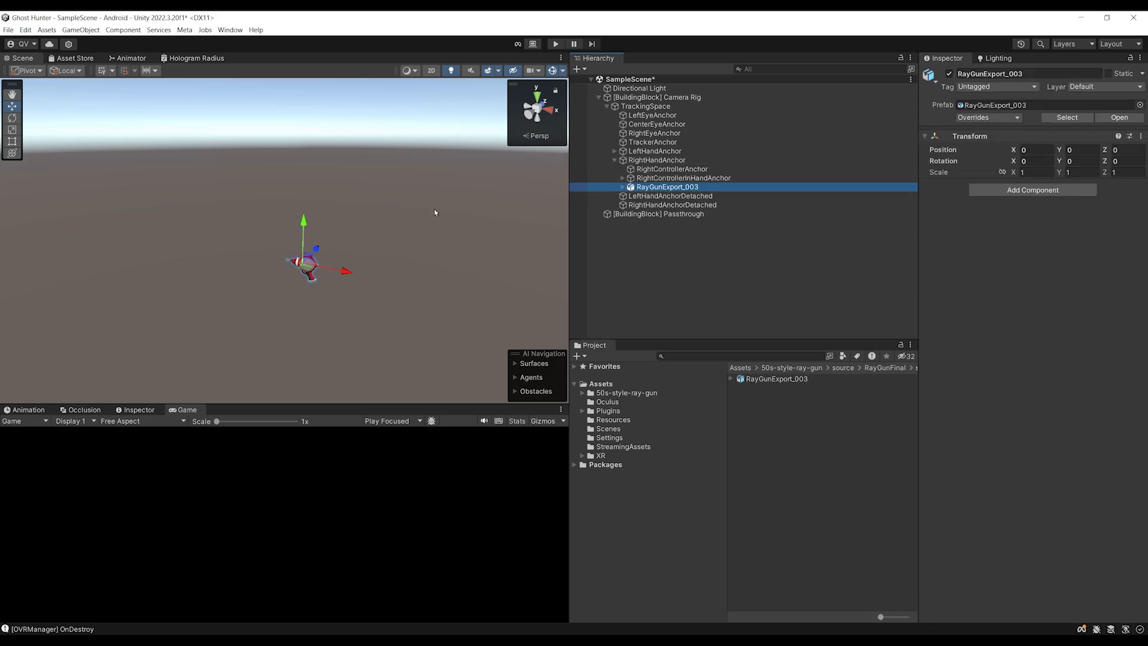
scroll(336, 274, "up", 3)
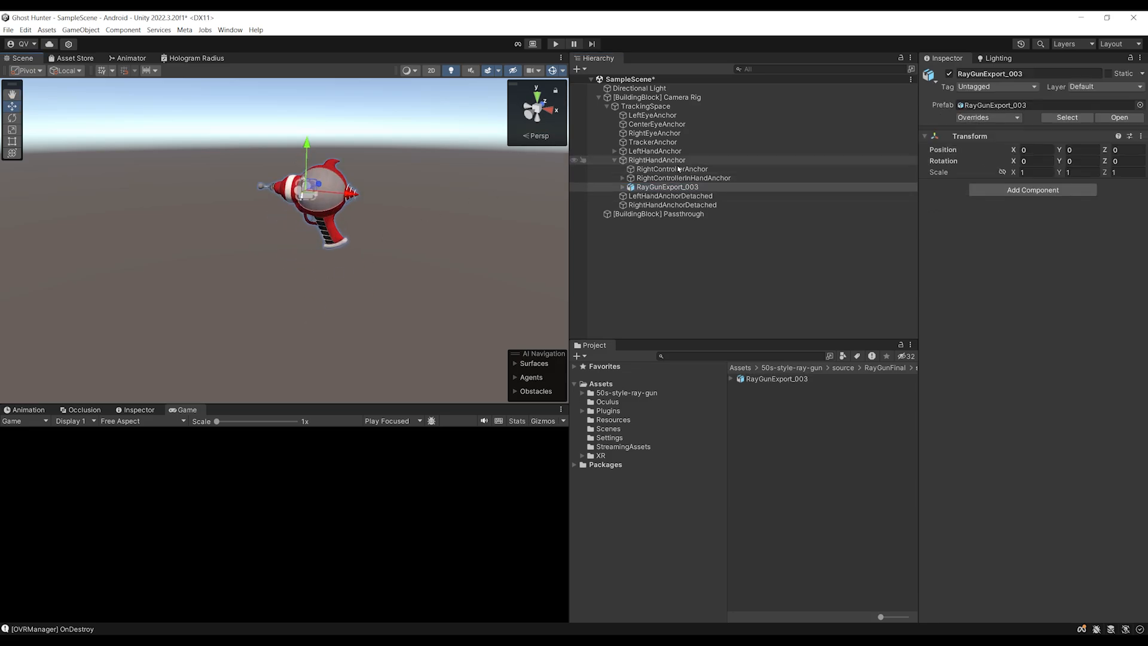
Step: Rename the gun object under RightHandAnchor to Ray Gun and play the scene to test it
left_click(595, 161)
double_click(670, 186)
left_click(706, 186)
type("R")
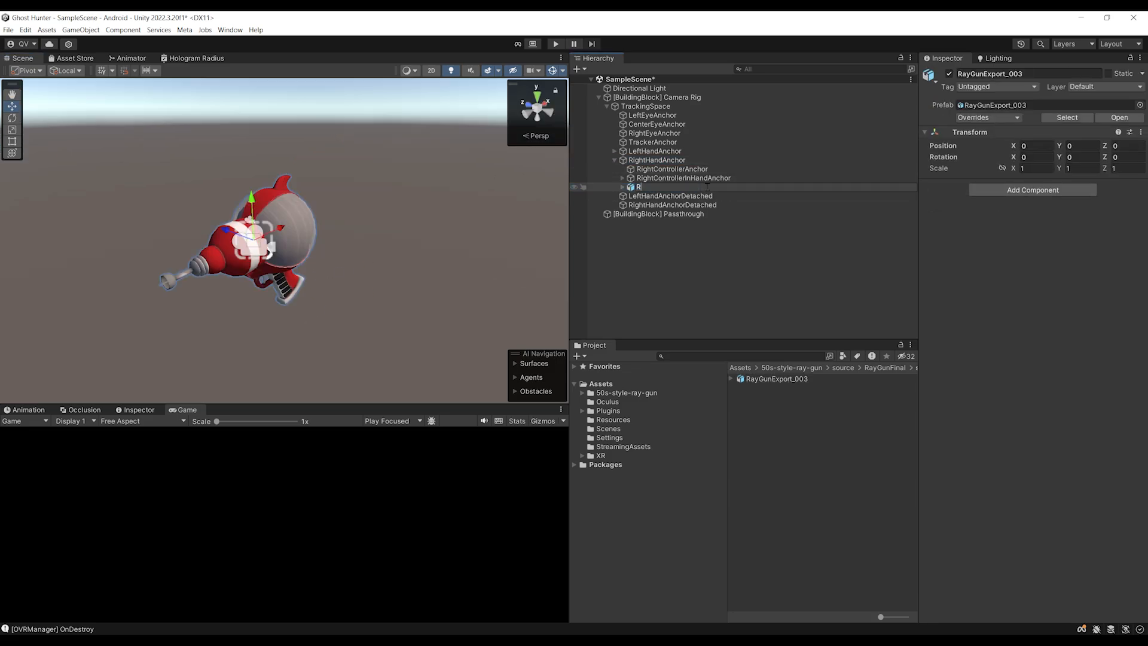
type("ay Gun")
key("Return")
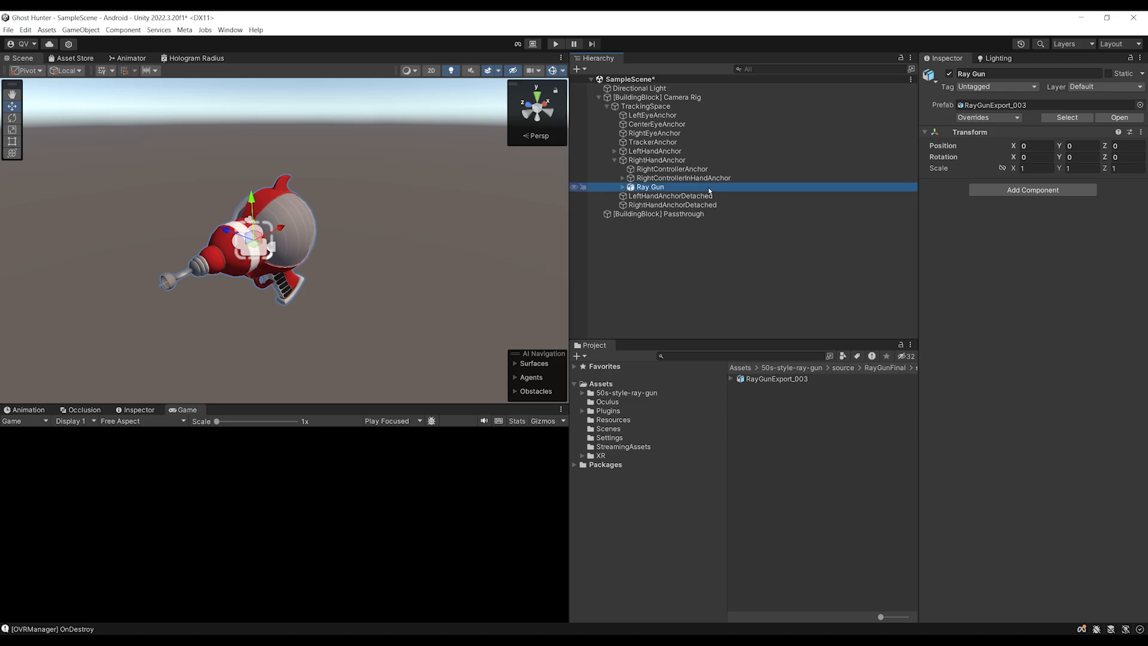
left_click(556, 44)
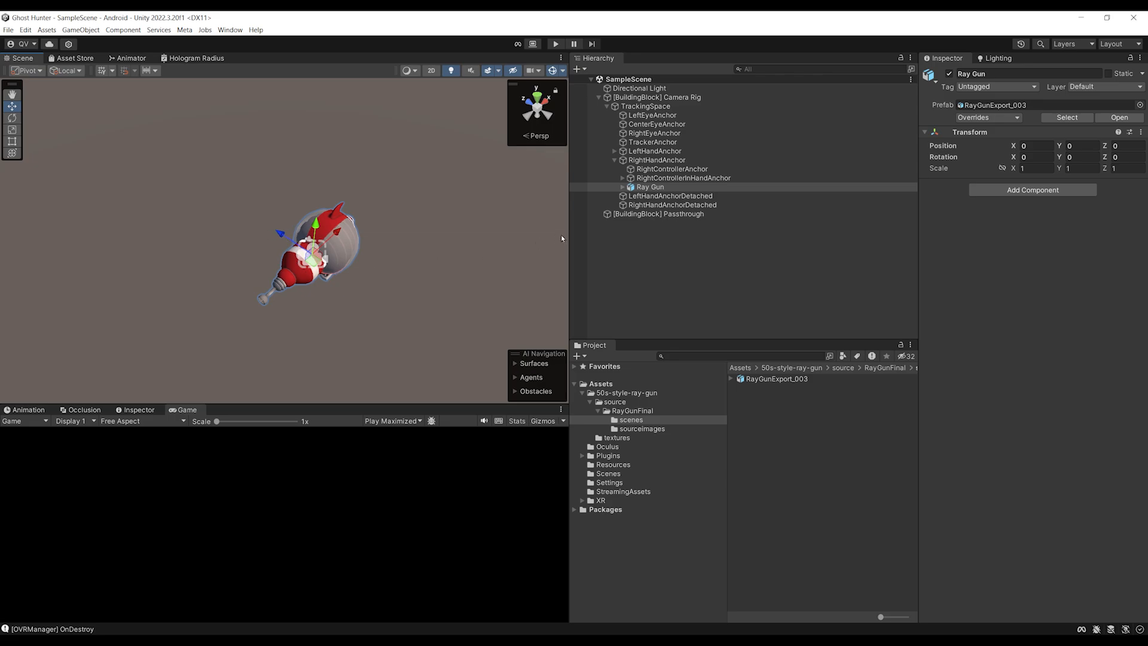
Step: Set the Ray Gun's Y rotation to 90 and save the scene
left_click(1076, 157)
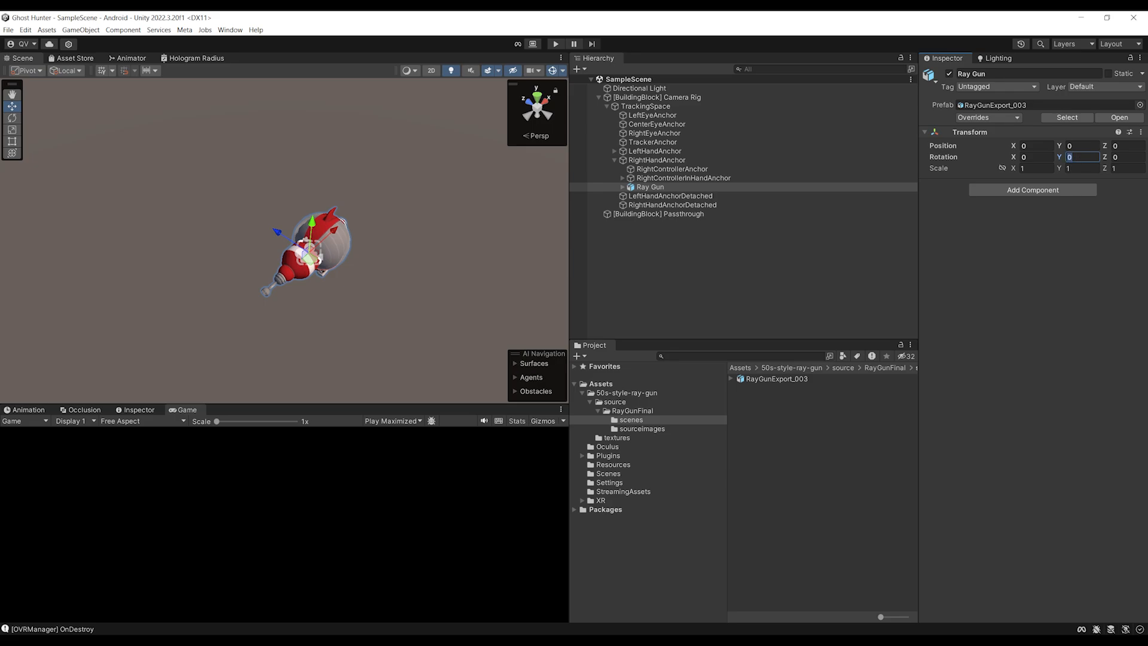
type("90")
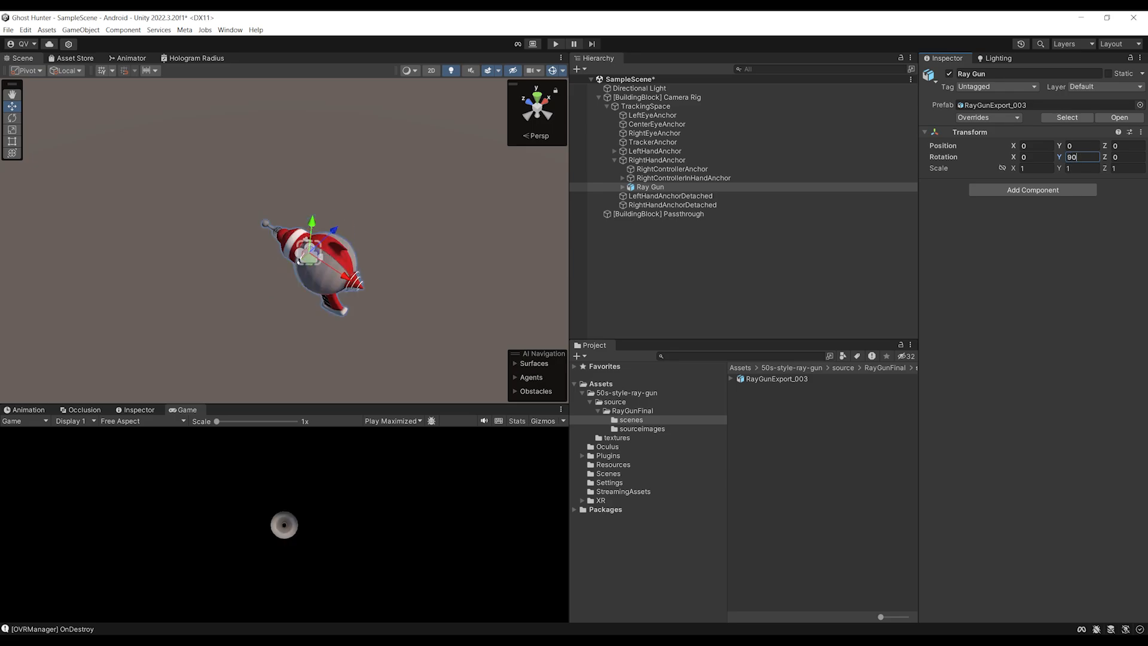
key("ctrl+s")
Step: Examine the Ray Gun's placement relative to the RightHandAnchor origin from several angles
scroll(286, 233, "up", 2)
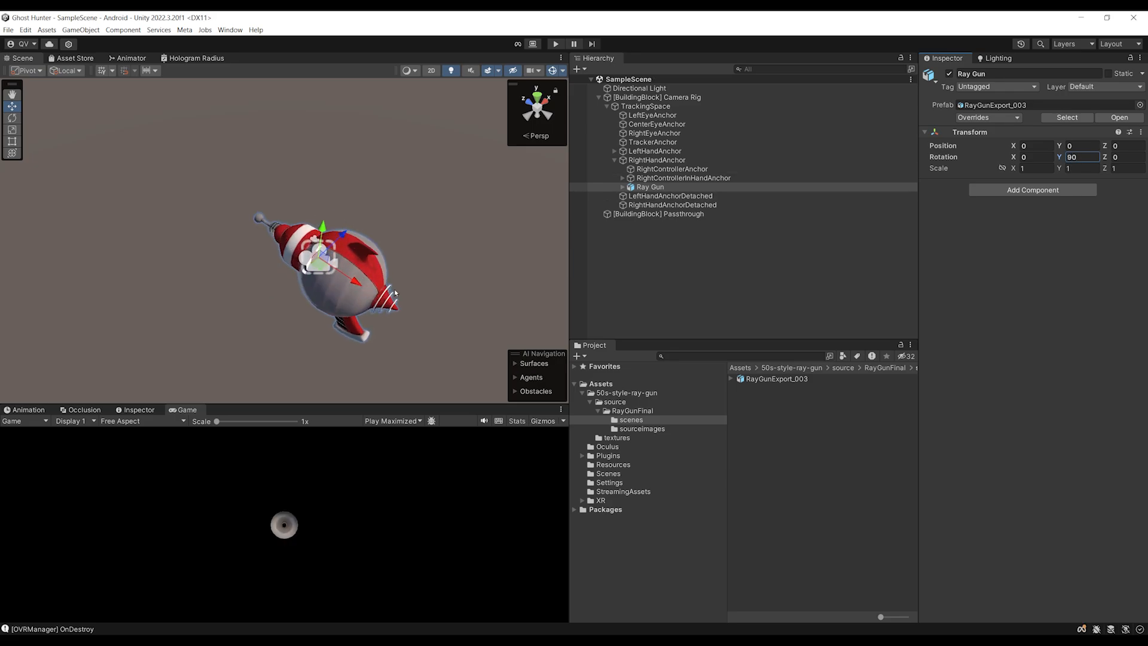
left_click_drag(395, 293, 538, 221, "alt")
left_click(640, 161)
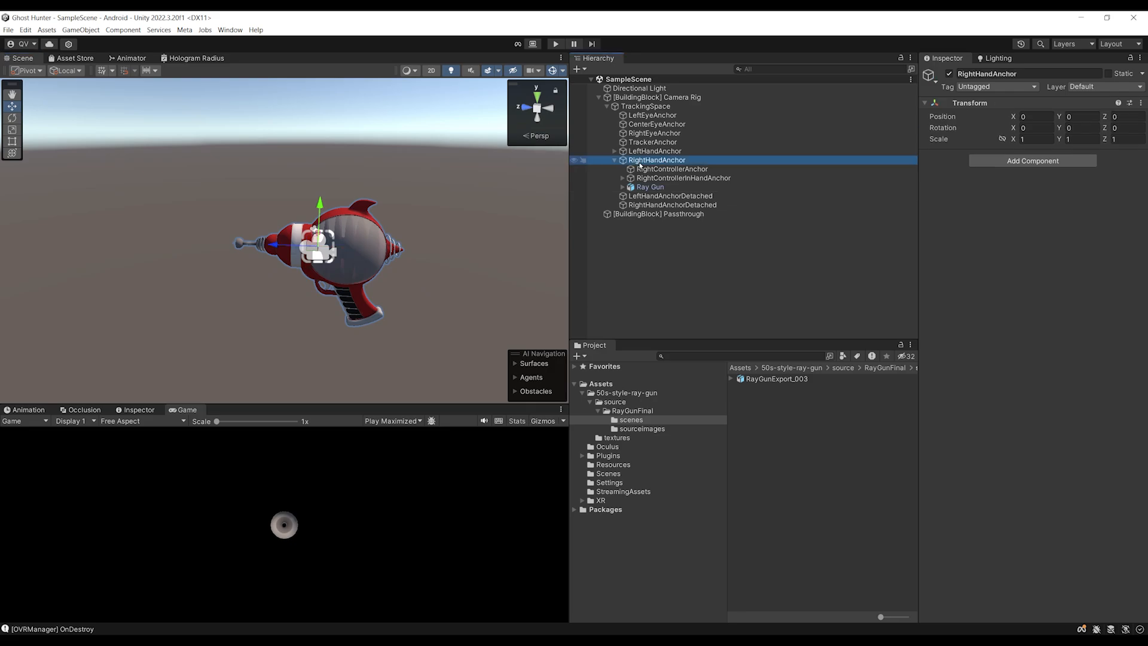
key("f")
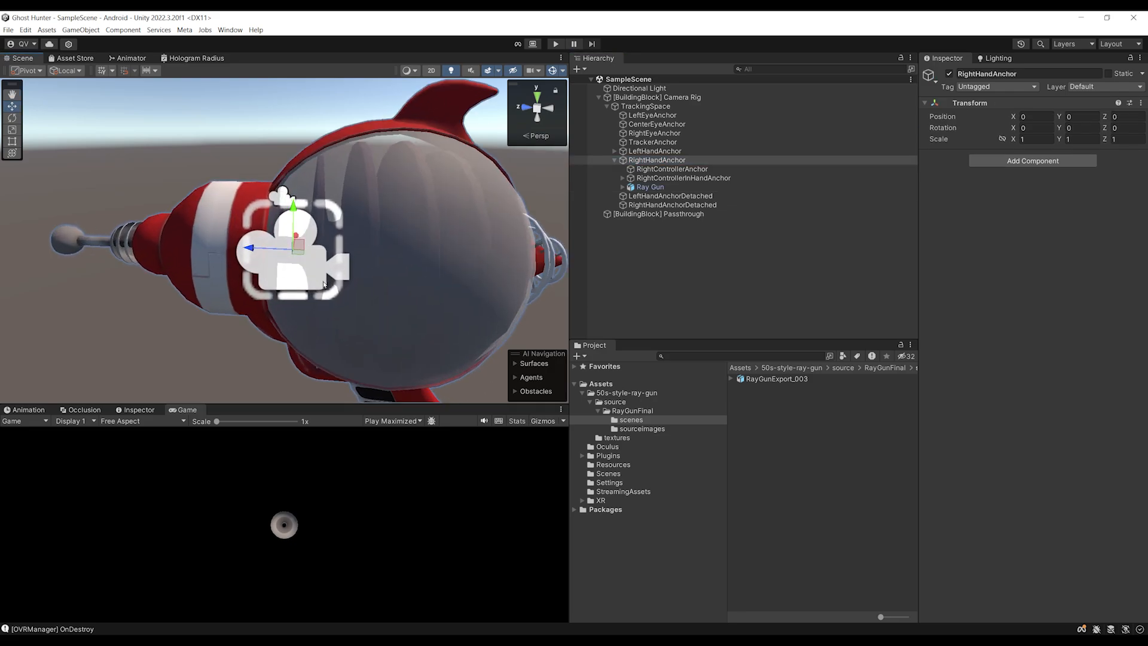
scroll(291, 216, "down", 3)
scroll(287, 244, "down", 4)
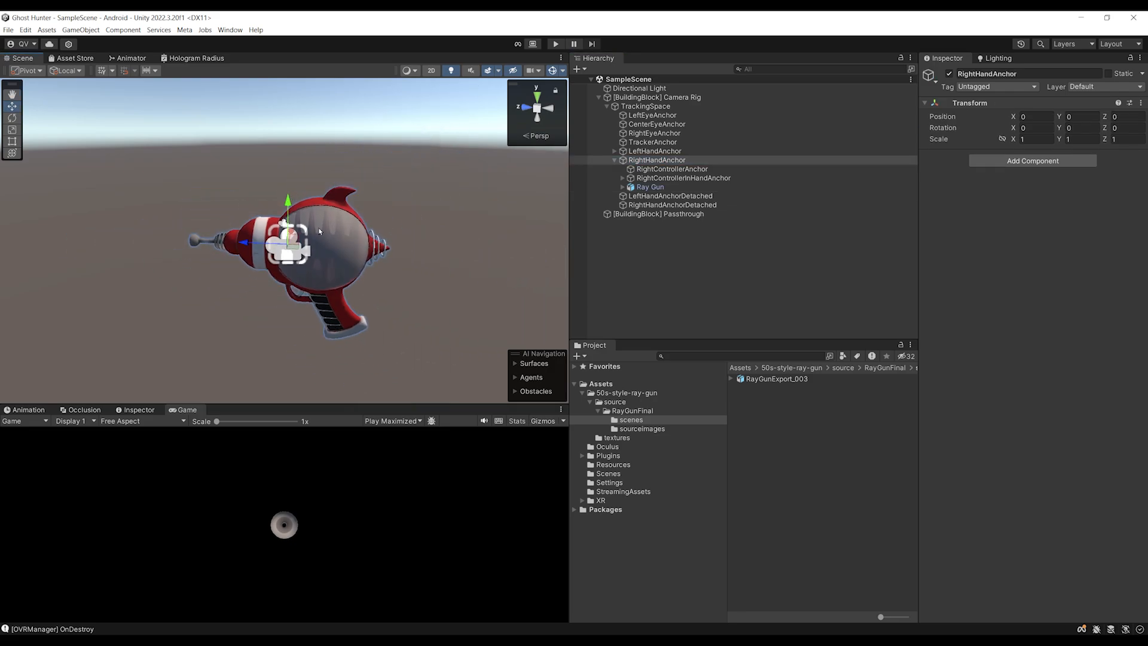
scroll(281, 244, "up", 5)
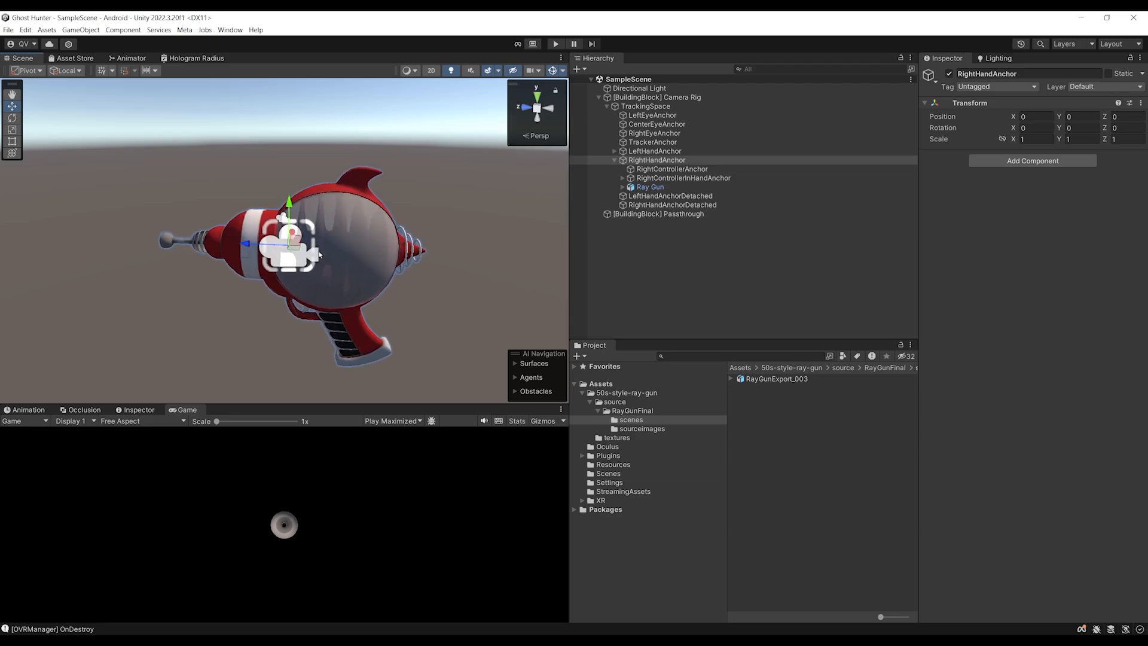
left_click(666, 193)
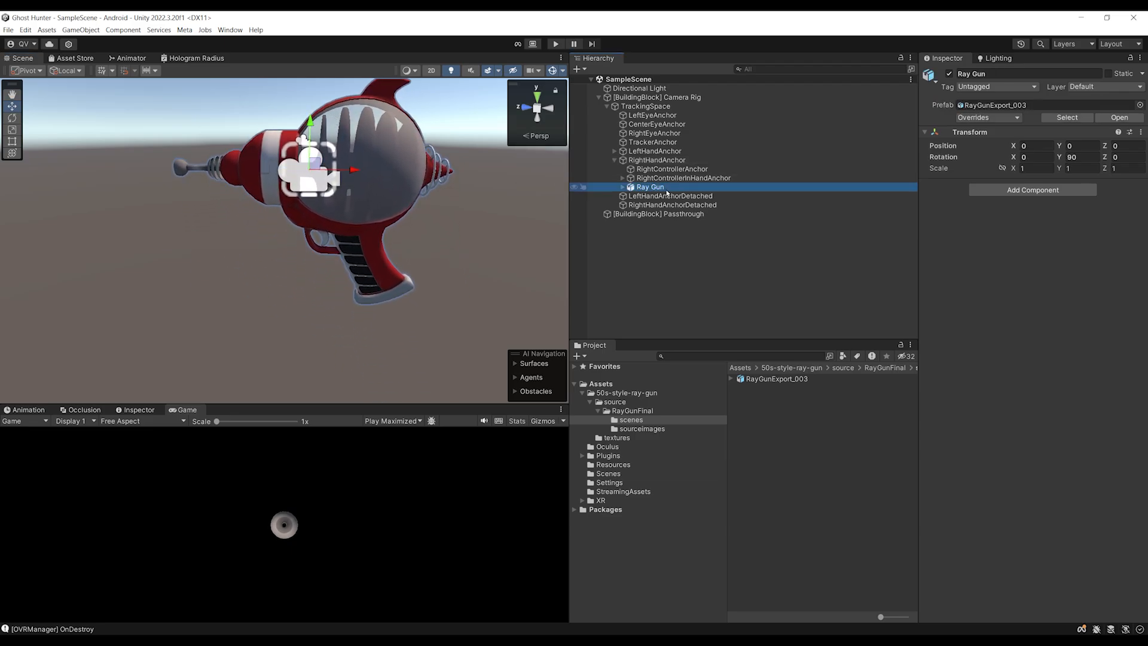
scroll(345, 187, "down", 2)
left_click_drag(371, 203, 350, 275, "alt")
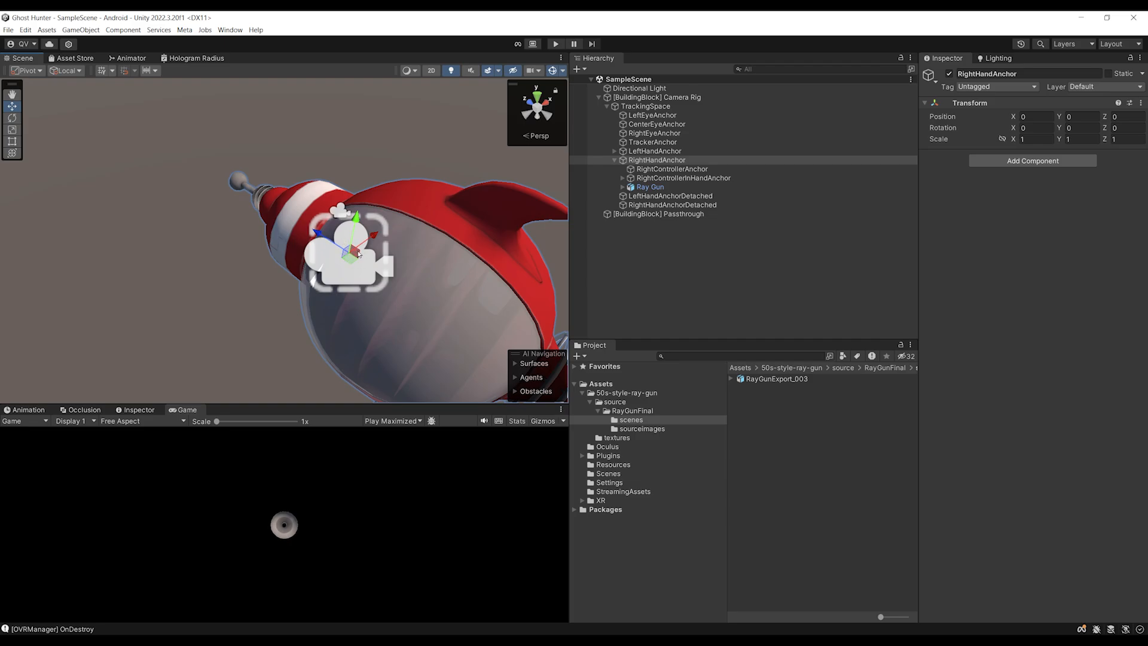
left_click_drag(359, 261, 312, 158, "alt")
scroll(311, 158, "down", 3)
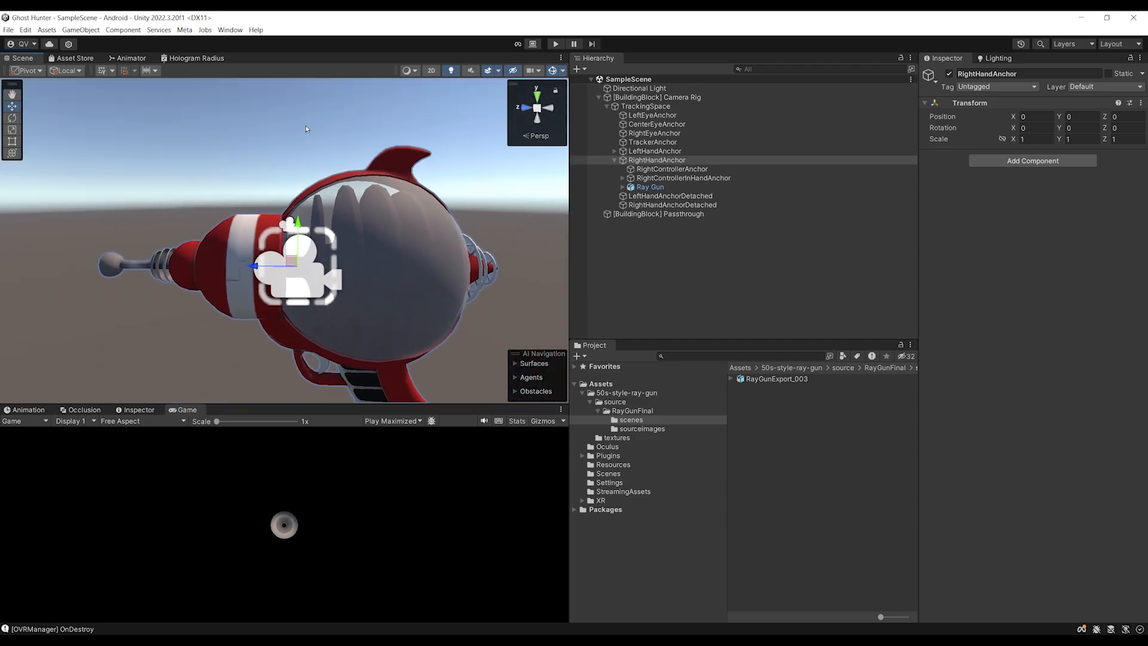
Step: Move the Ray Gun to about Y 0.063, Z 0.059 so its handle lies near the RightHandAnchor origin, and save the scene
left_click(348, 233)
left_click_drag(349, 233, 300, 200)
left_click_drag(257, 157, 255, 142)
left_click(665, 161)
left_click_drag(418, 193, 477, 210, "alt")
scroll(355, 272, "up", 5)
left_click_drag(354, 272, 316, 258, "alt")
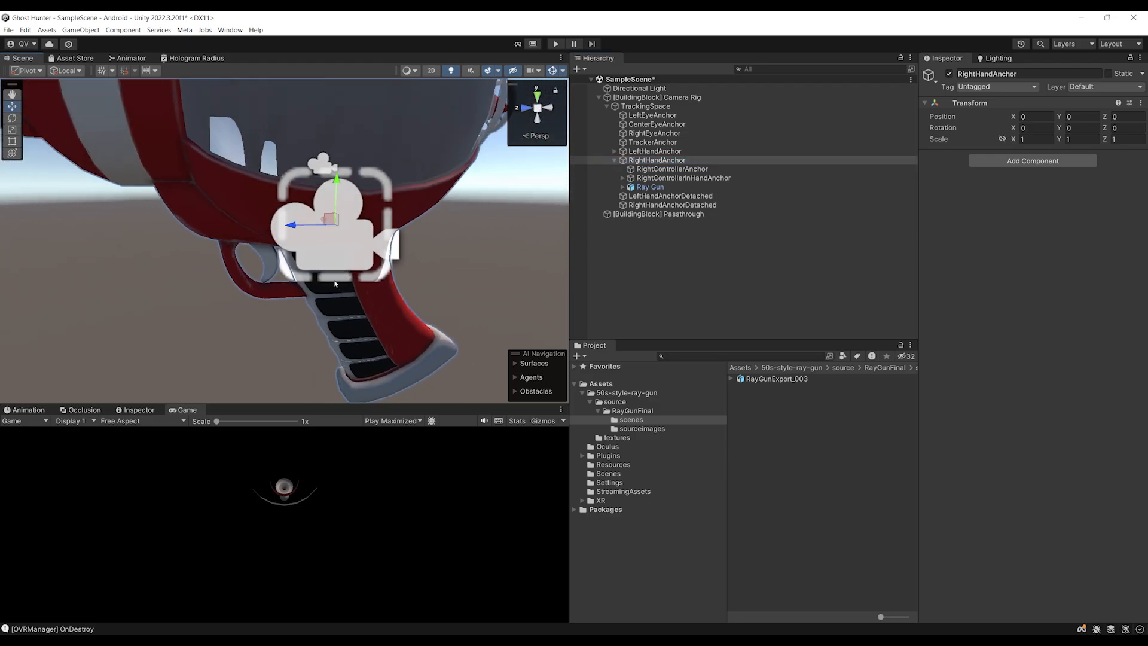
scroll(335, 283, "down", 10)
key("ctrl+s")
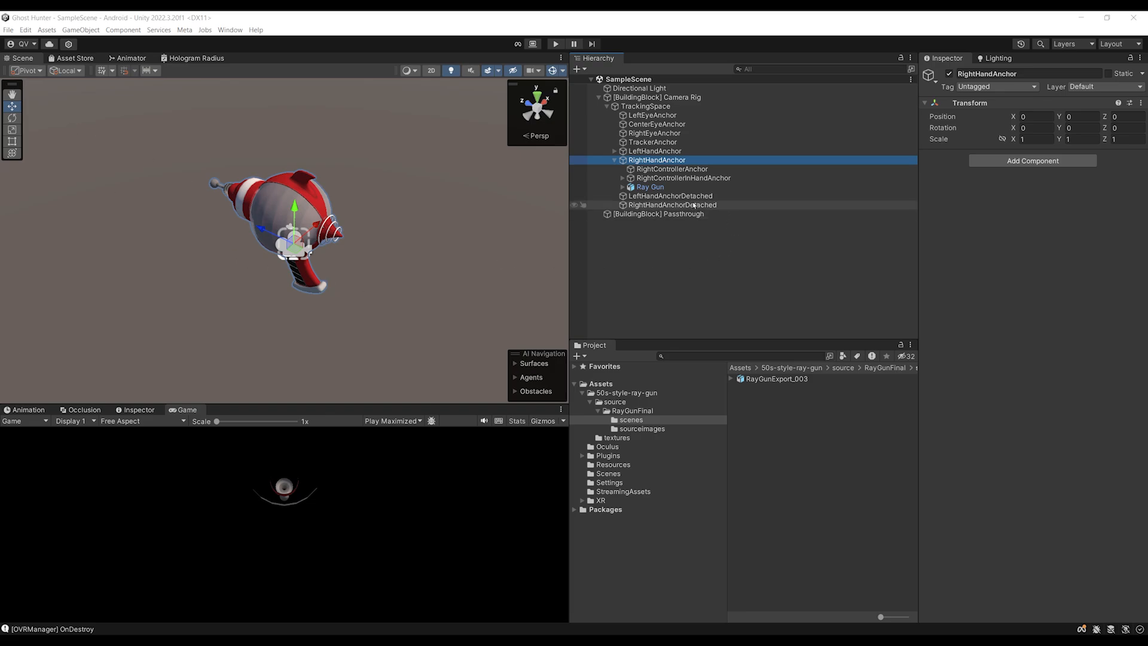
Step: Add a new script component named RayGun to the Ray Gun object
left_click(651, 187)
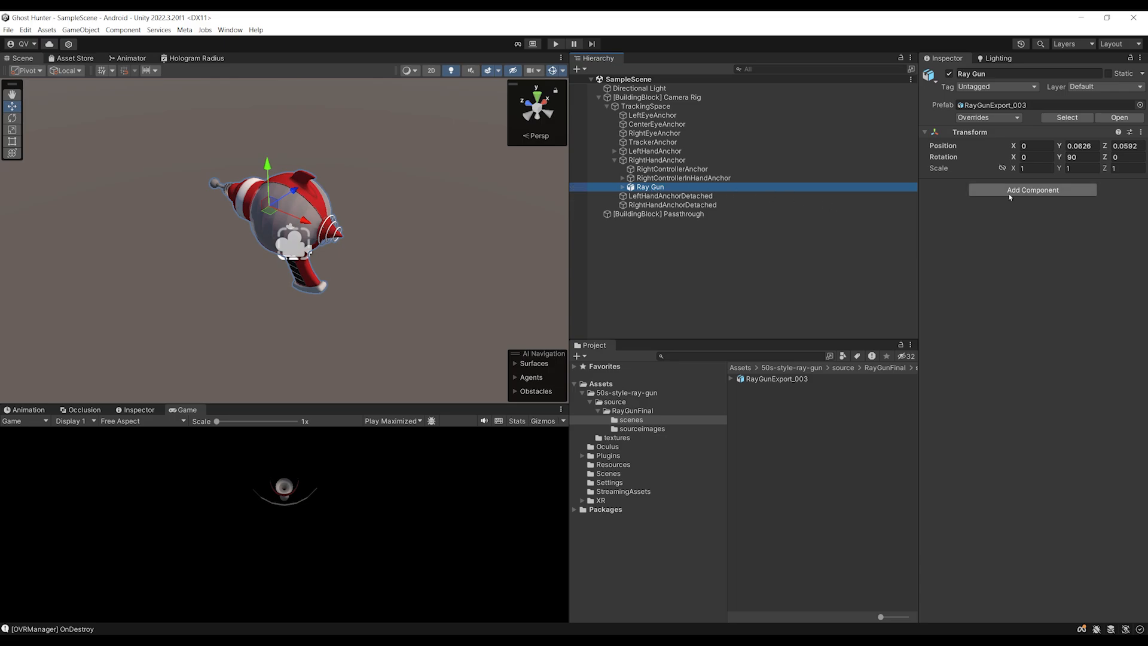
left_click(1009, 191)
type("RayGun")
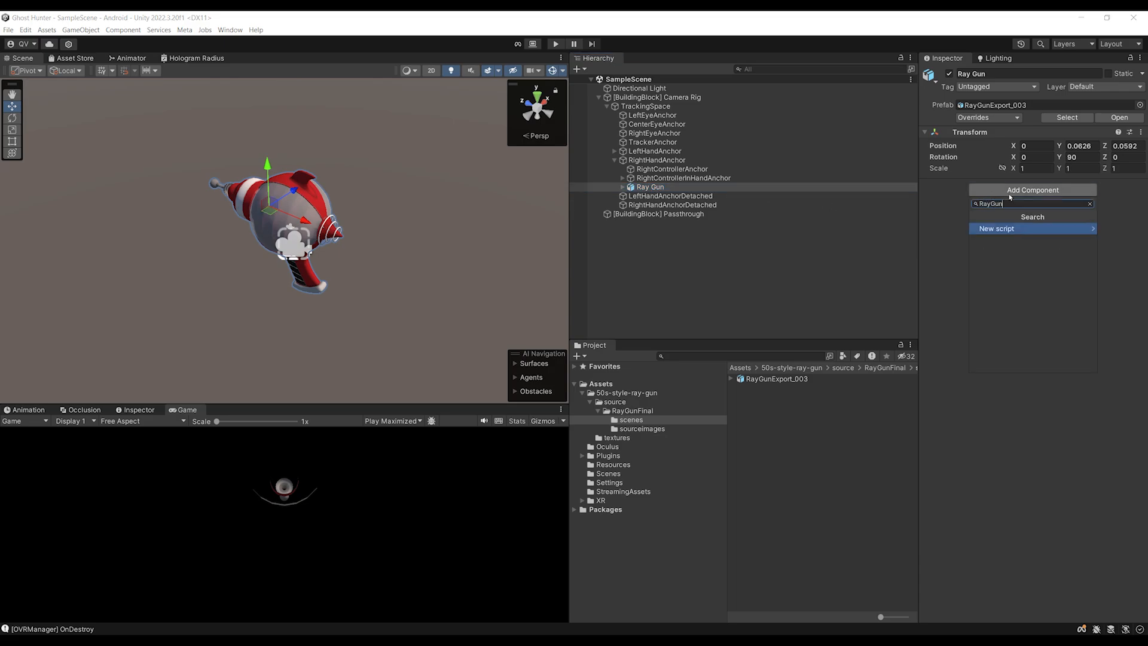
key("Return")
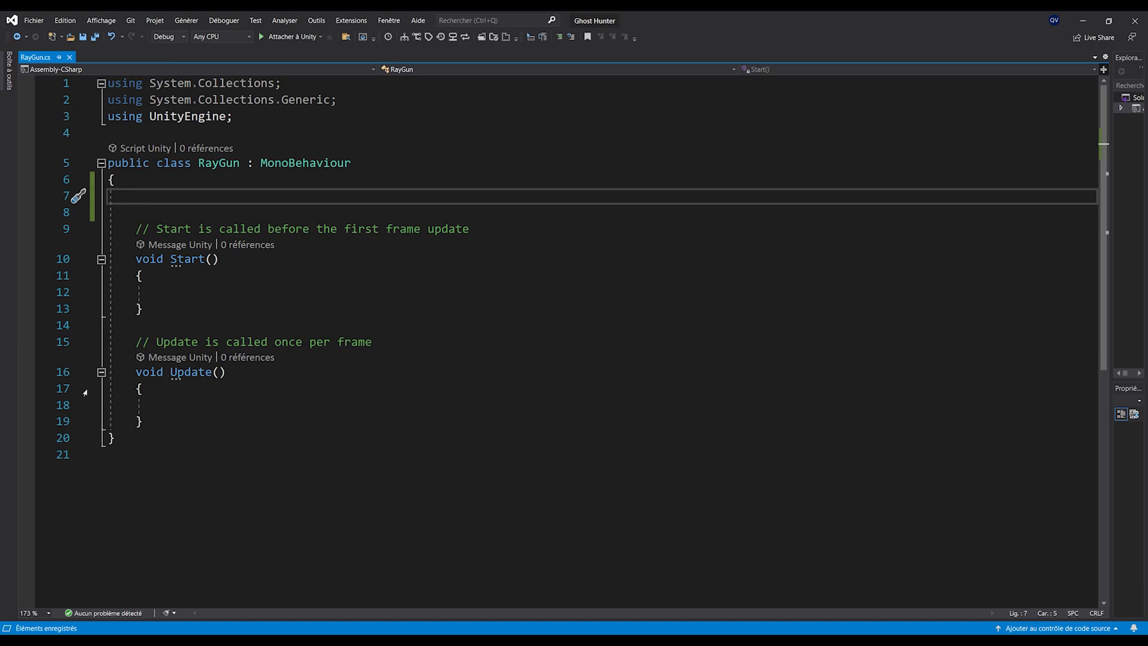
Step: In Visual Studio, declare a public OVRInput.RawButton variable named shootingButton at the top of the RayGun class
type("public ")
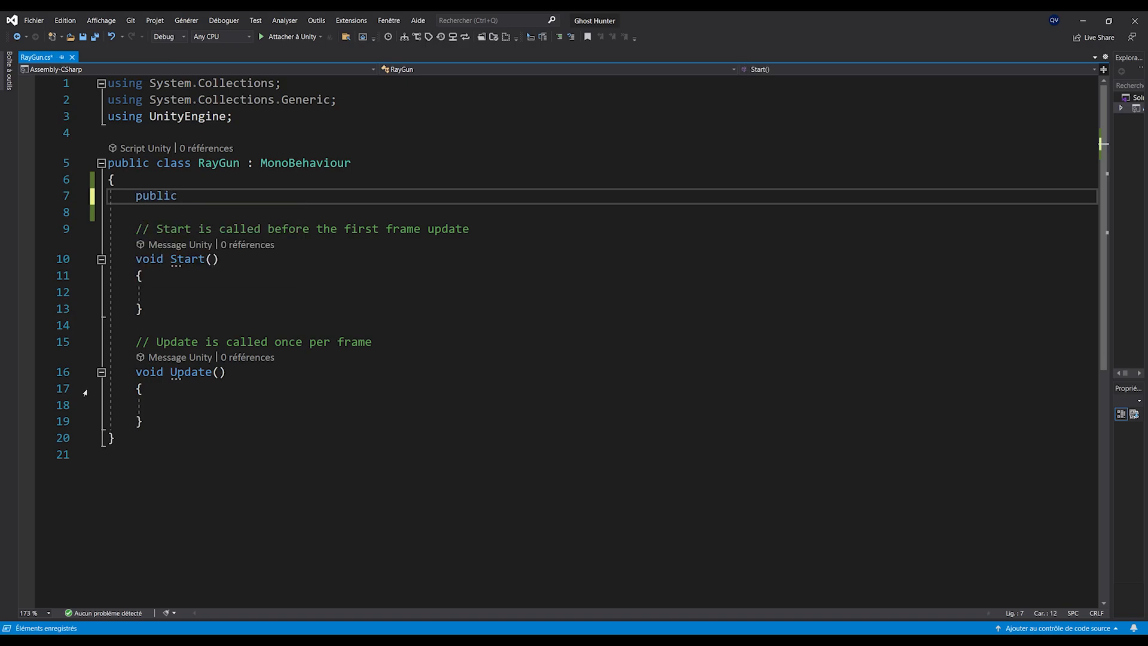
type("OVRIn")
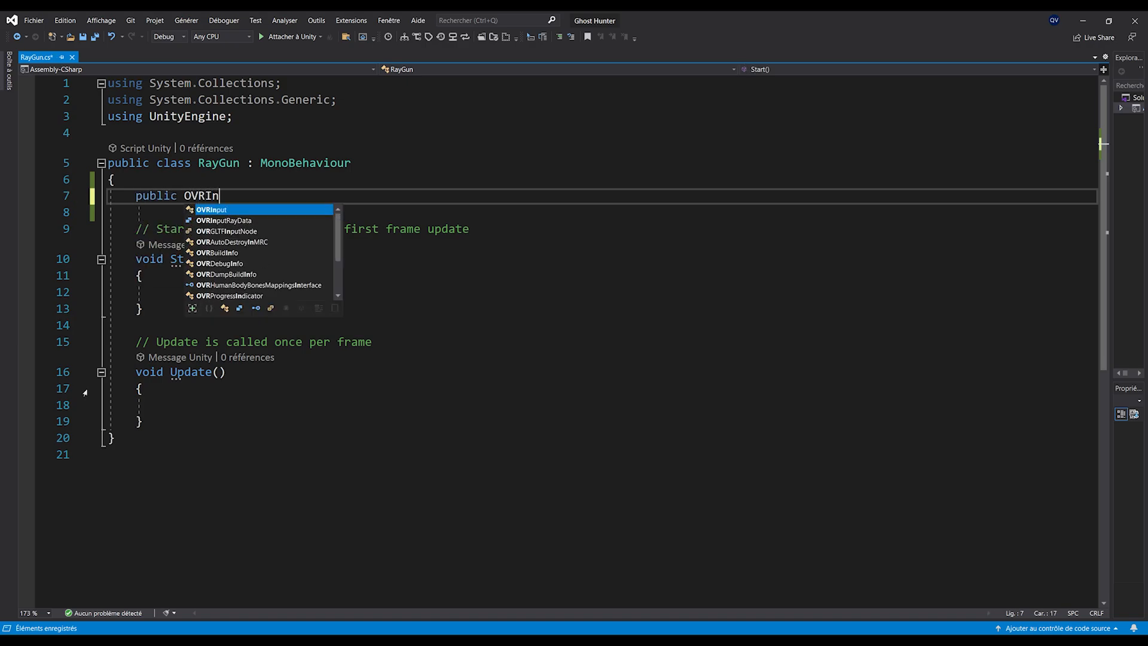
key("Tab")
type(".Ra")
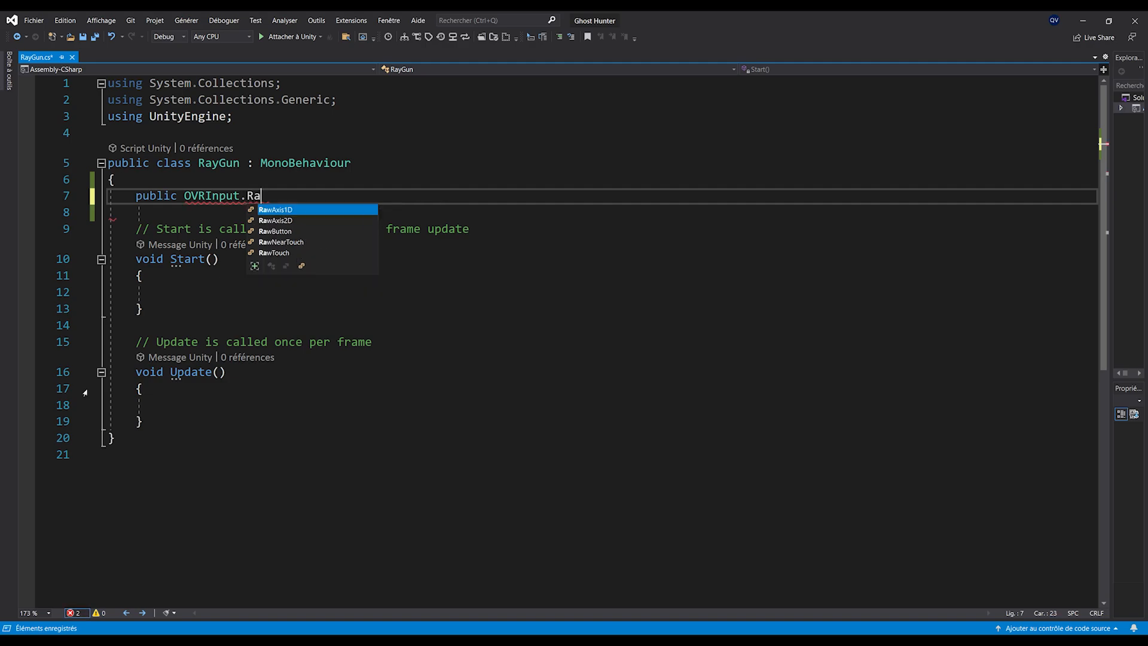
type("w")
key("Down")
key("Down")
key("Tab")
type("shoo")
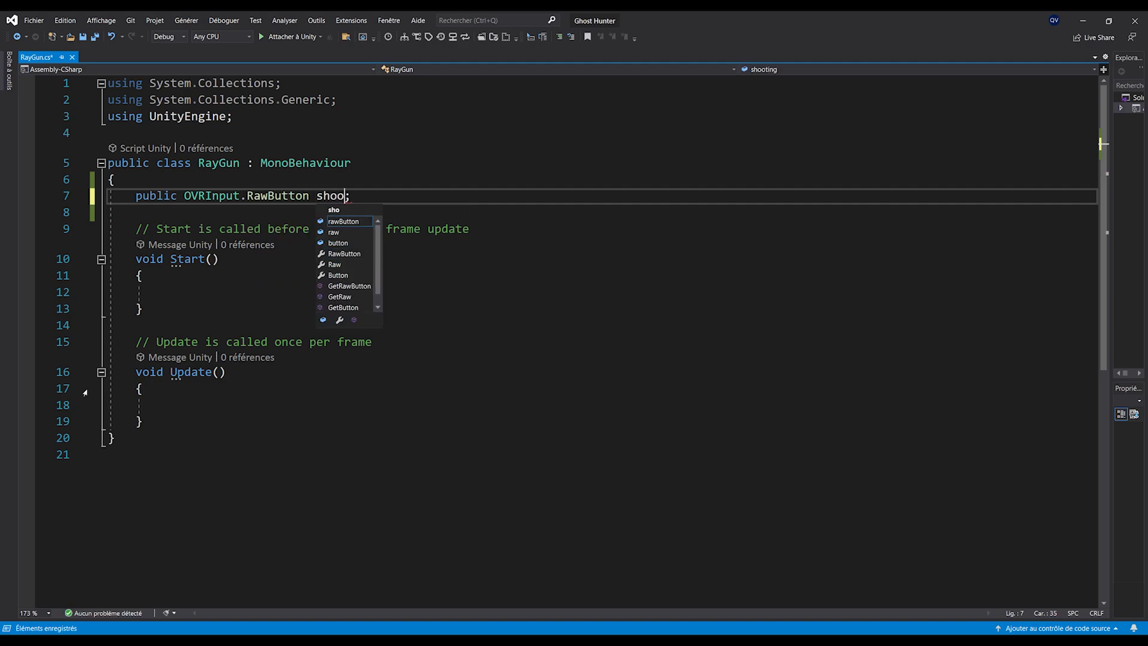
type("tingButton")
scroll(302, 346, "down", 1)
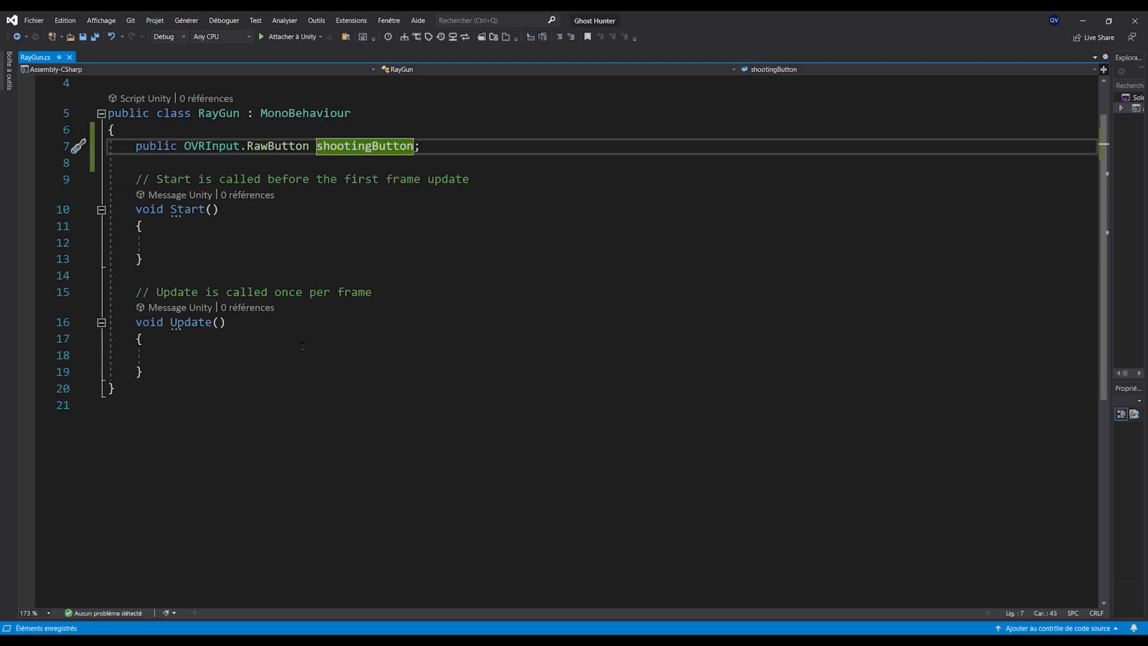
Step: Add an if block to Update that checks OVRInput.GetDown(shootingButton), leaving its body empty
left_click(303, 345)
key("Return")
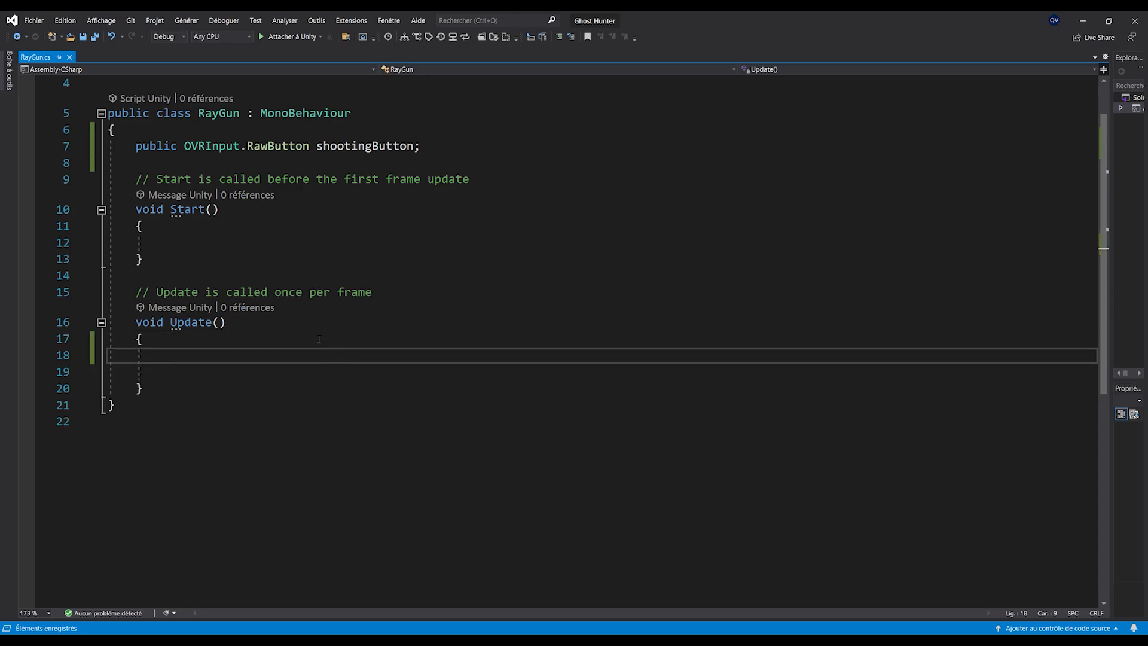
scroll(293, 296, "down", 1)
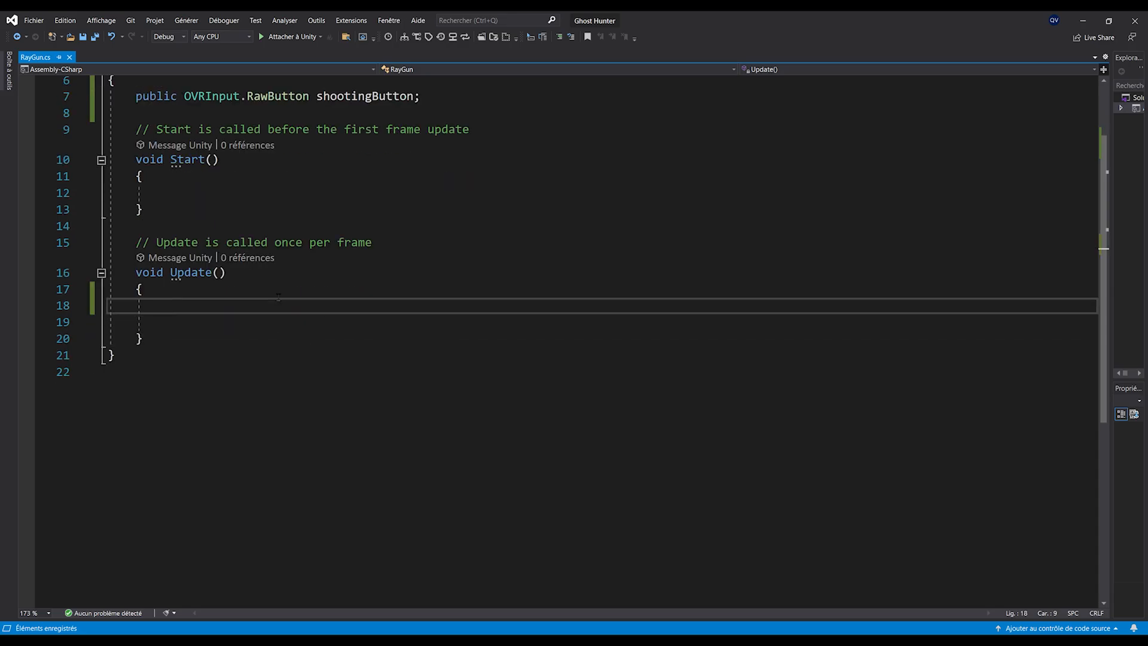
type("if(OVRIn")
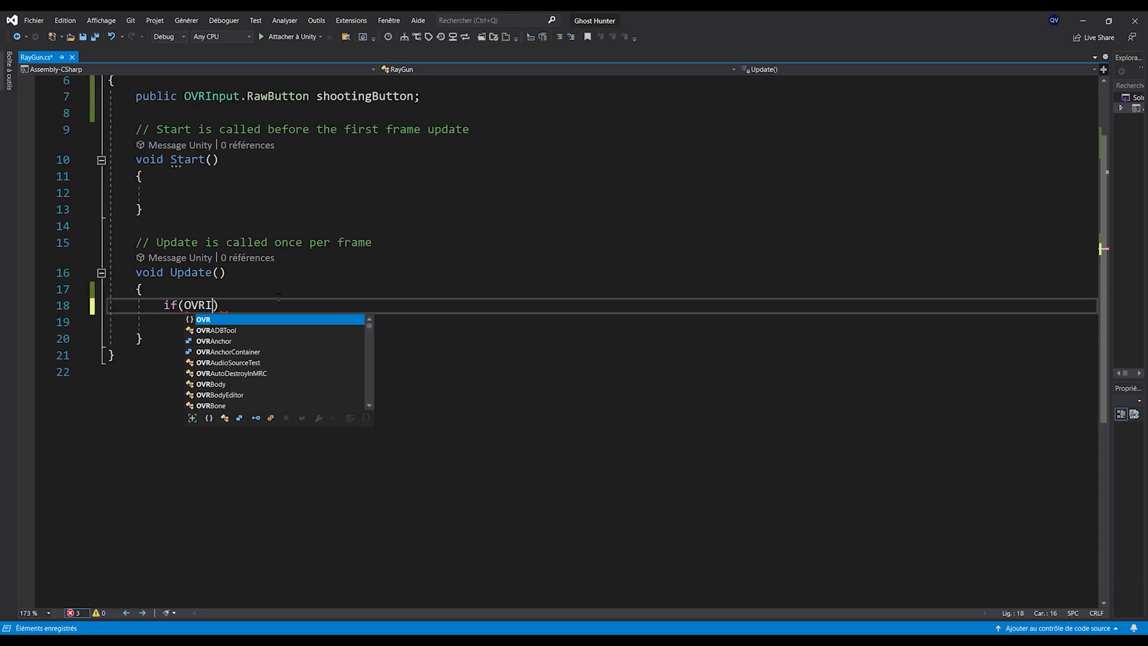
type("put.Getd")
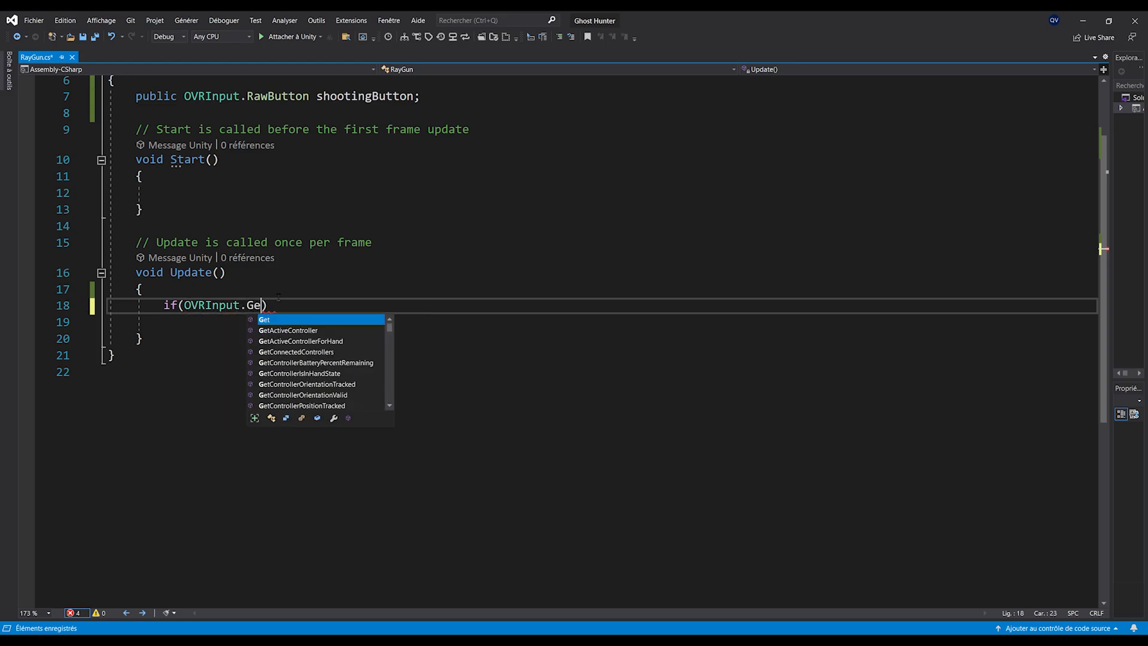
key("Tab")
type("(shoo")
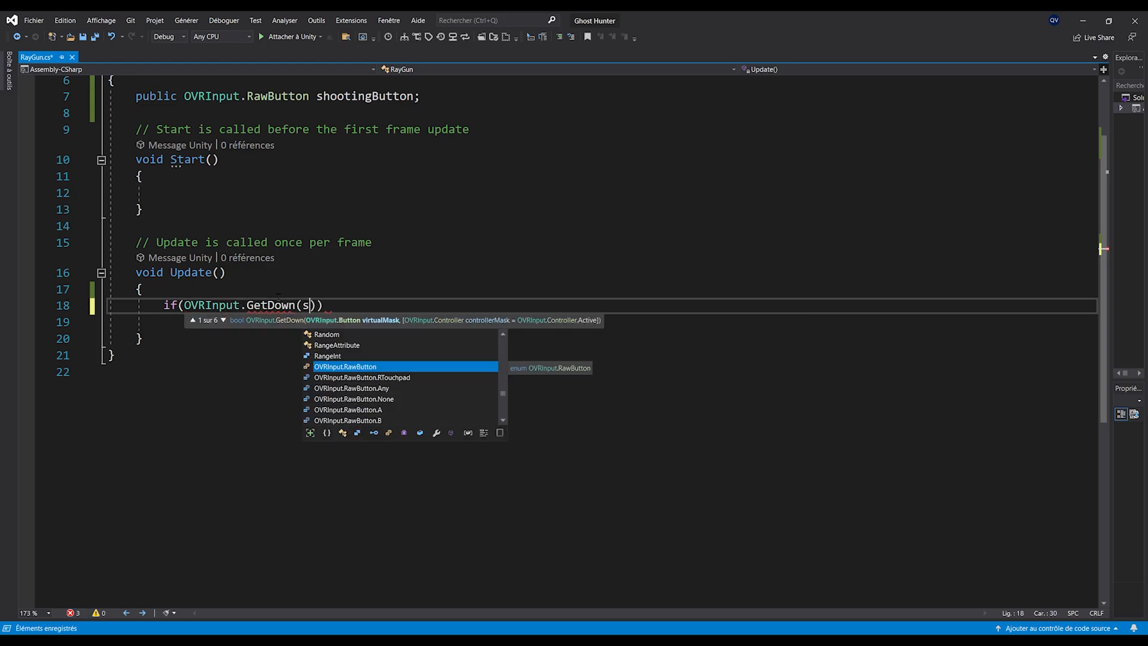
type("tingButton)")
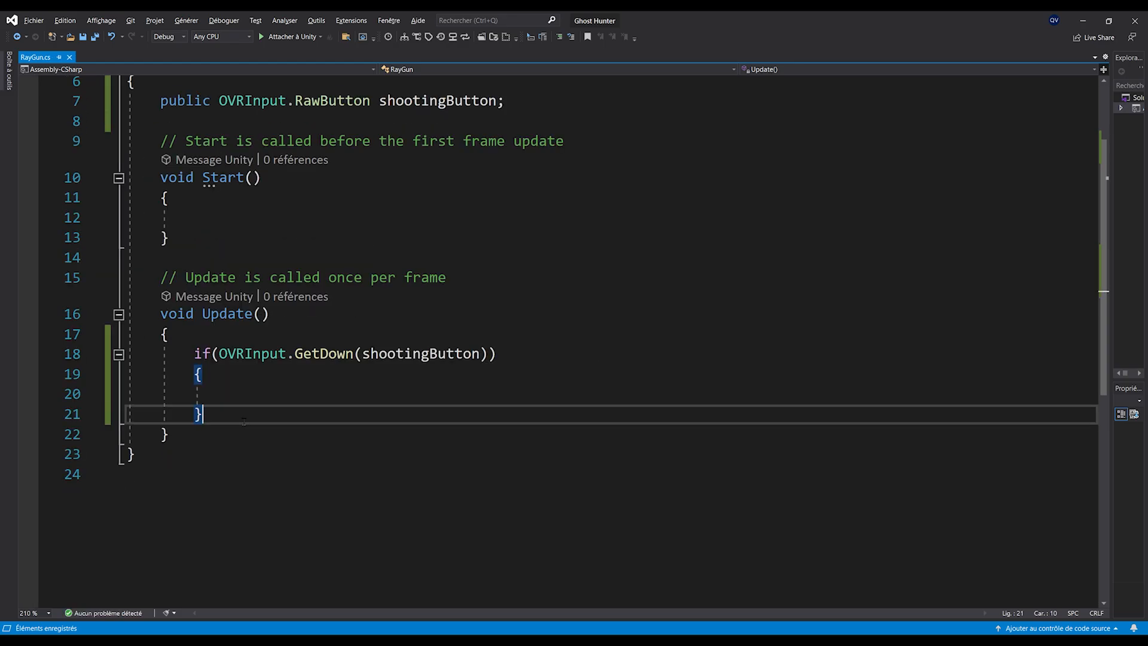
left_click(260, 446)
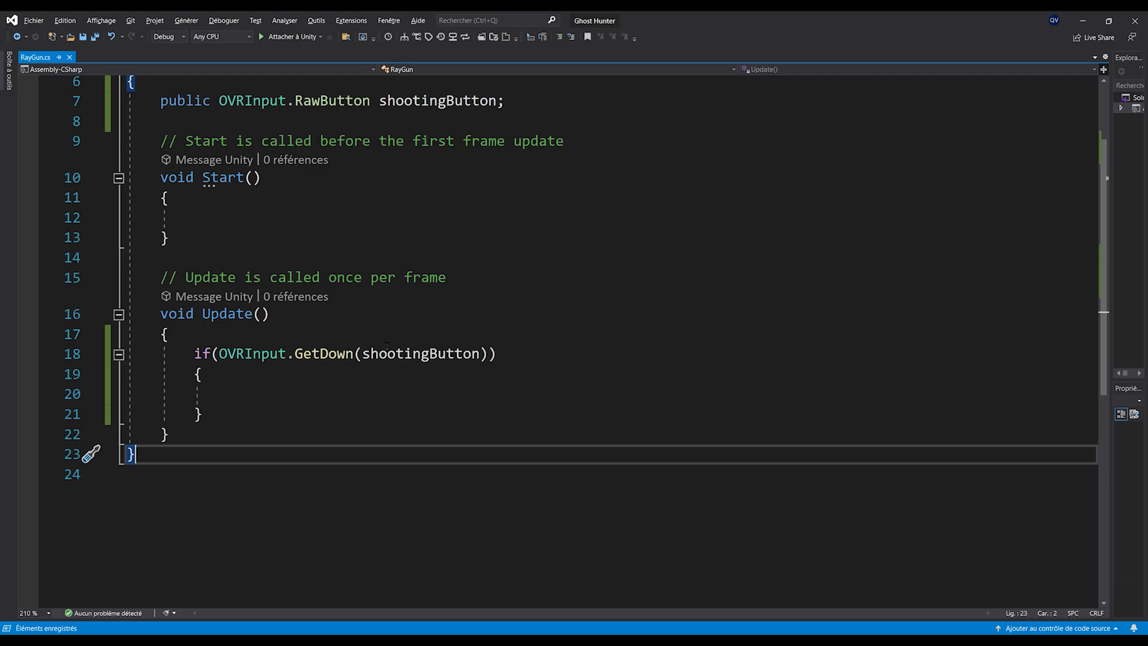
double_click(456, 354)
left_click(238, 393)
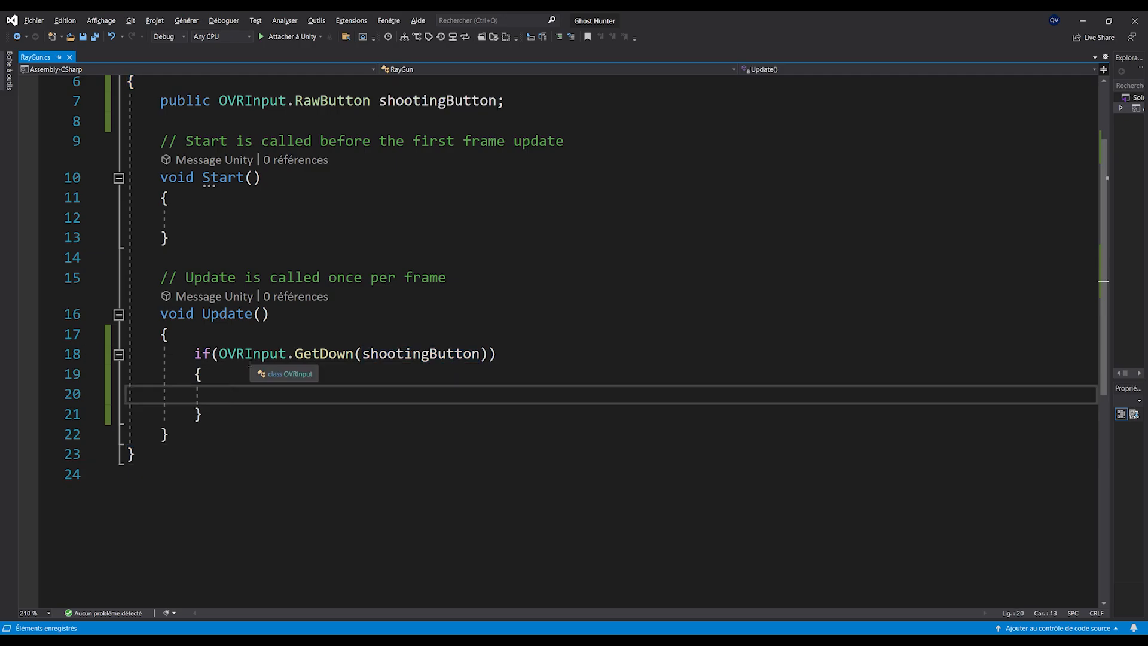
Step: Add an empty public void Shoot() method below Update in the RayGun class
scroll(248, 358, "down", 1)
left_click(354, 375)
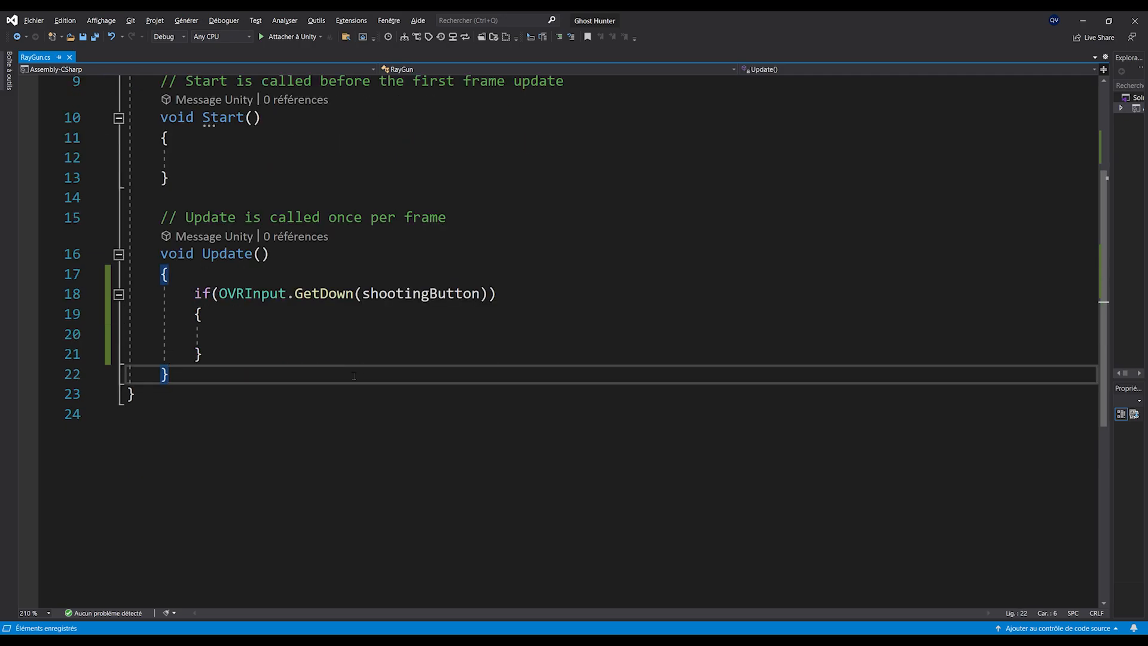
key("Return")
key("Return")
type("public voi")
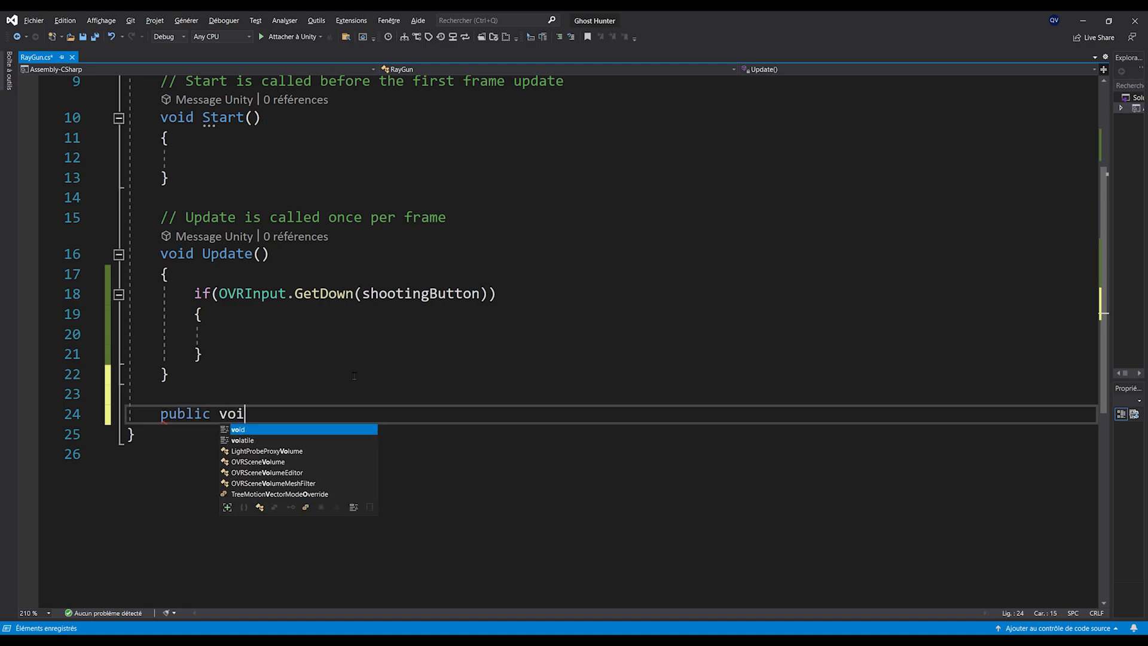
type("d Shoot()")
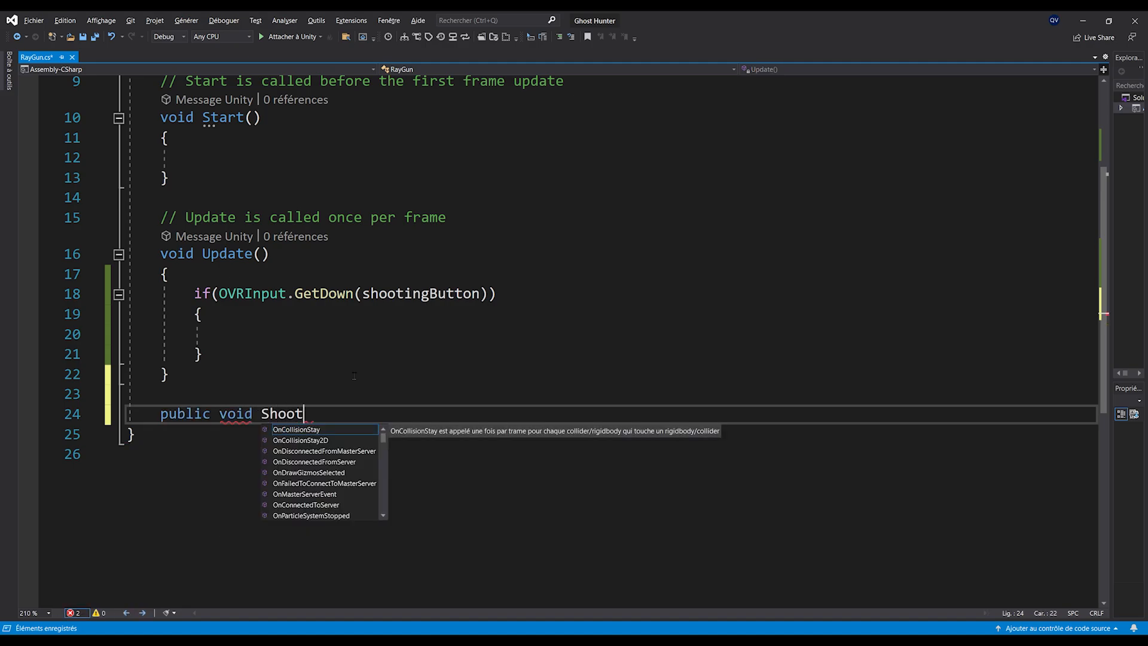
key("Return")
type("{")
key("Return")
Step: Call Shoot(); inside the shootingButton if block in Update
left_click(301, 431)
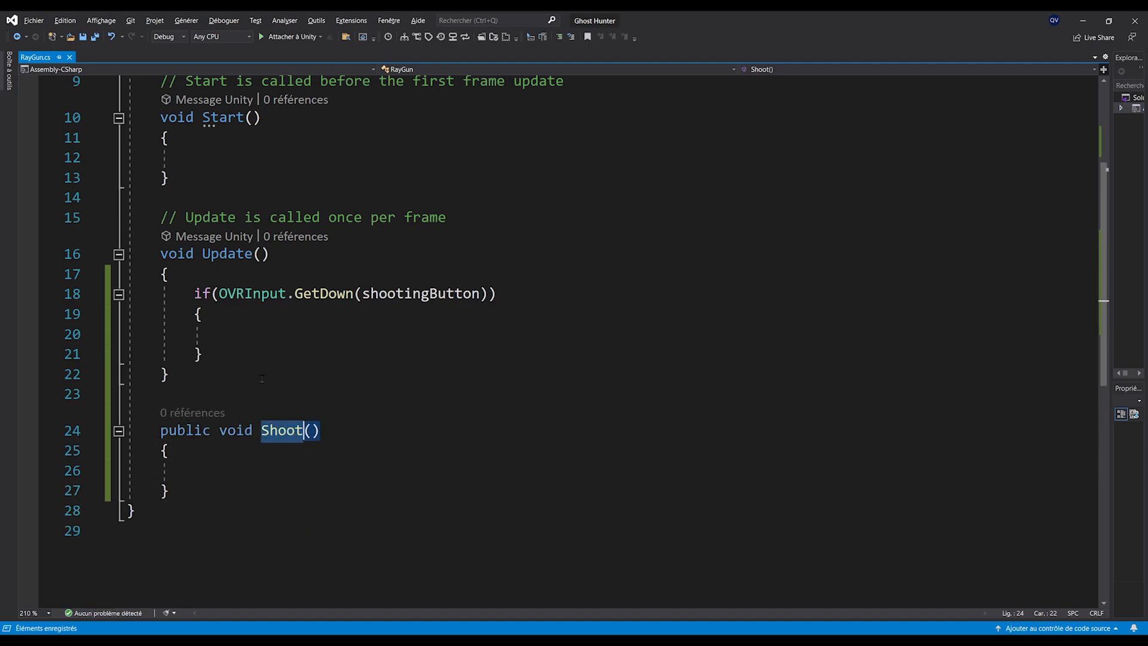
left_click(418, 335)
type("Shoot();")
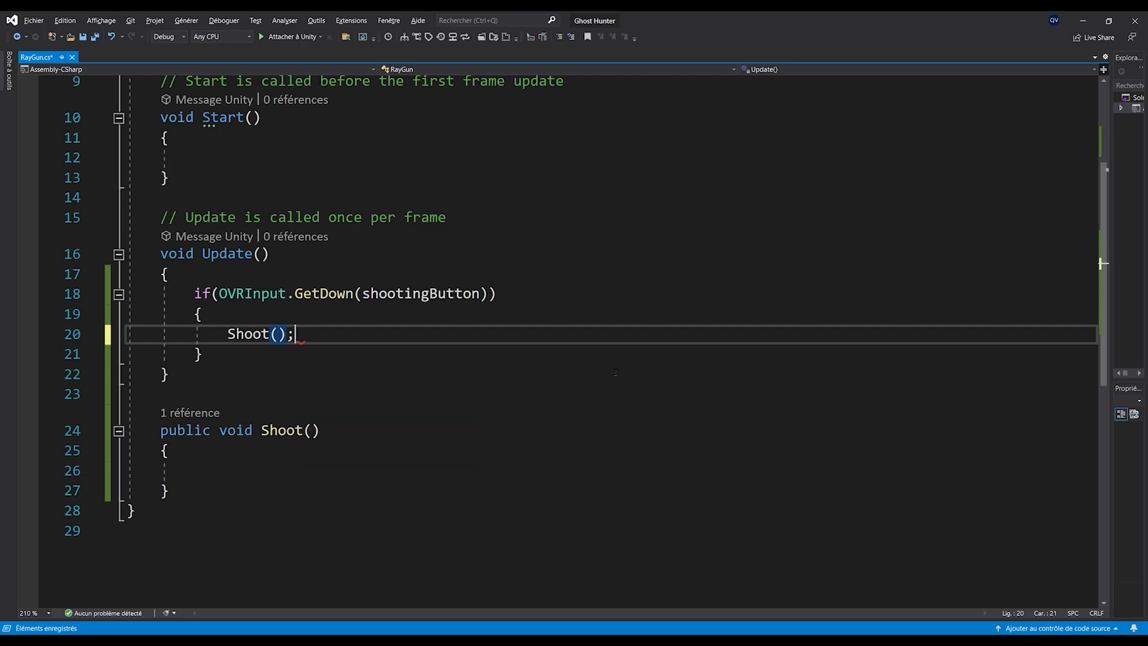
Step: Write Debug.Log("Pew pew"); in the body of the Shoot method and save the script
scroll(334, 555, "down", 1)
left_click(272, 412)
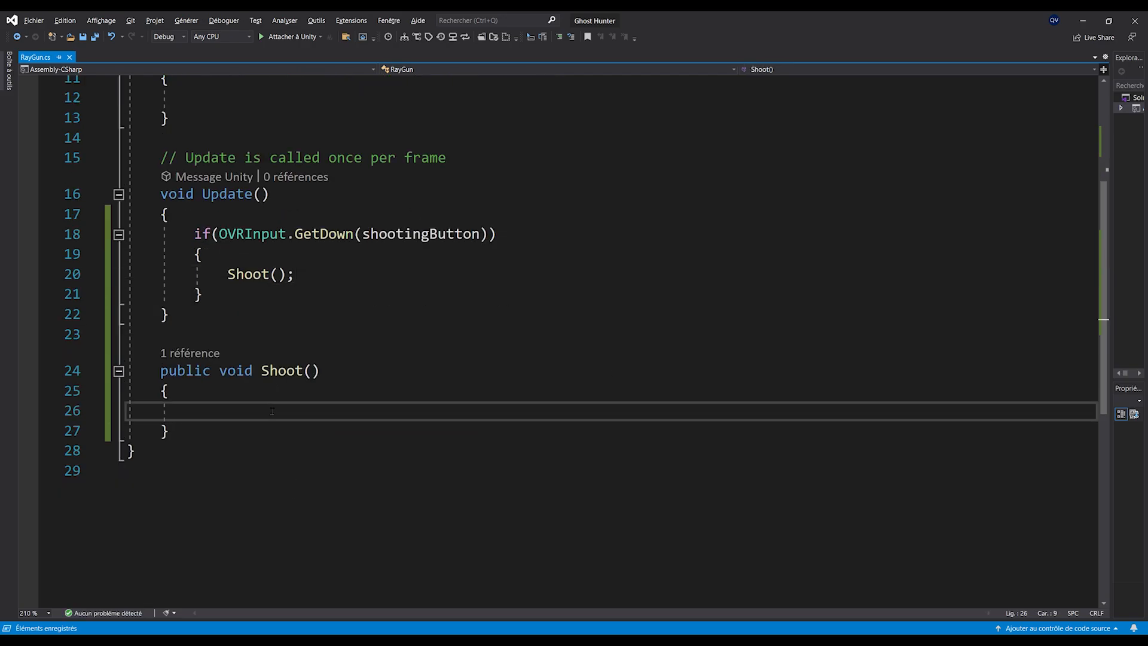
type("Debug.L")
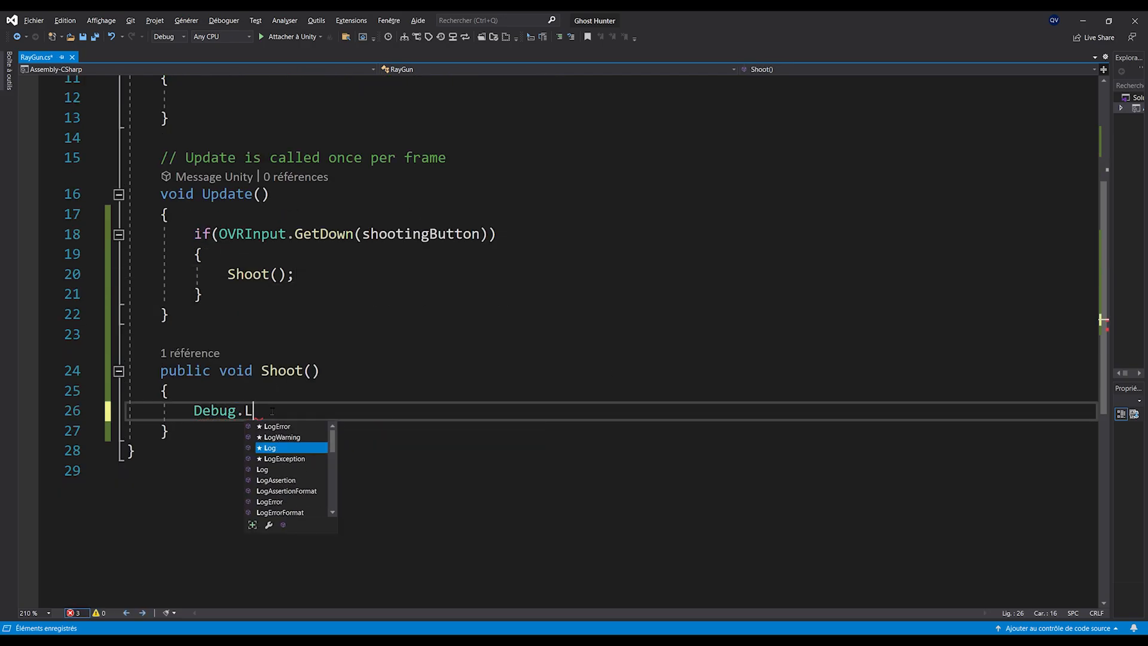
type("og(\"Pew pew\");")
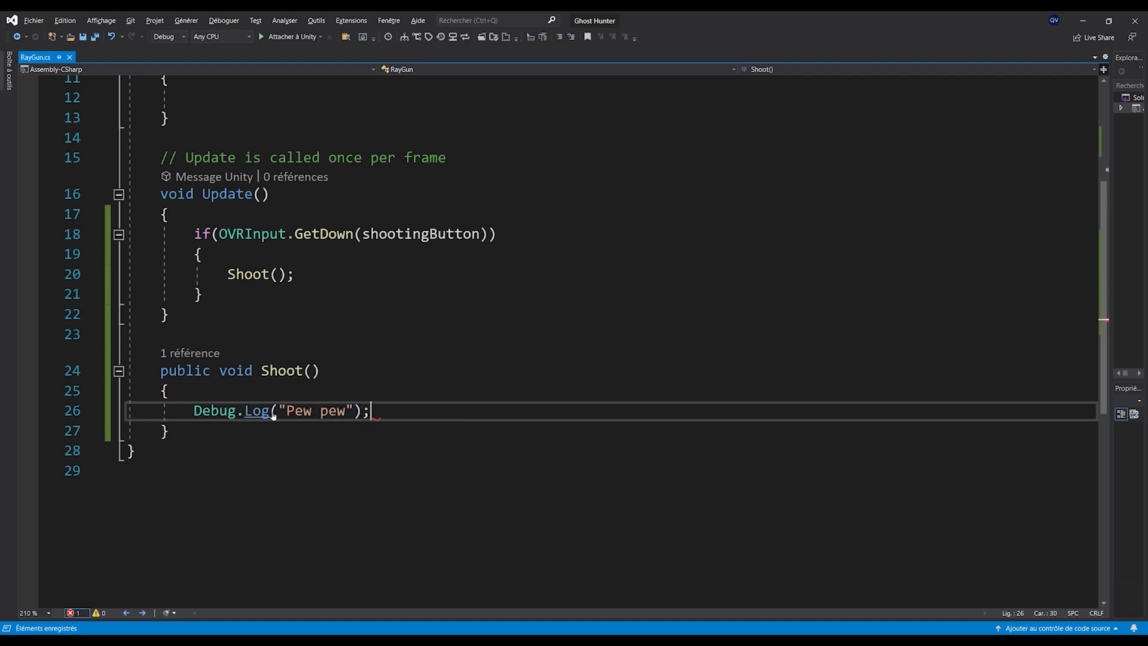
scroll(281, 419, "up", 1)
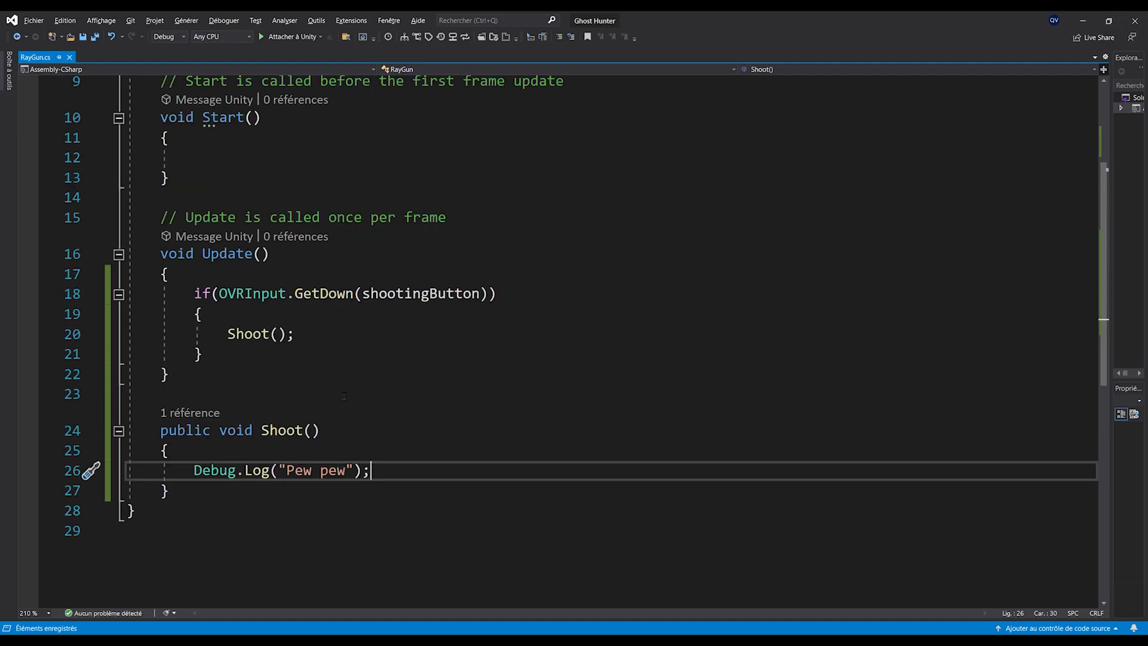
Step: Switch to Unity, set the Ray Gun script's Shooting Button to R Index Trigger, and start play mode
left_click(1082, 21)
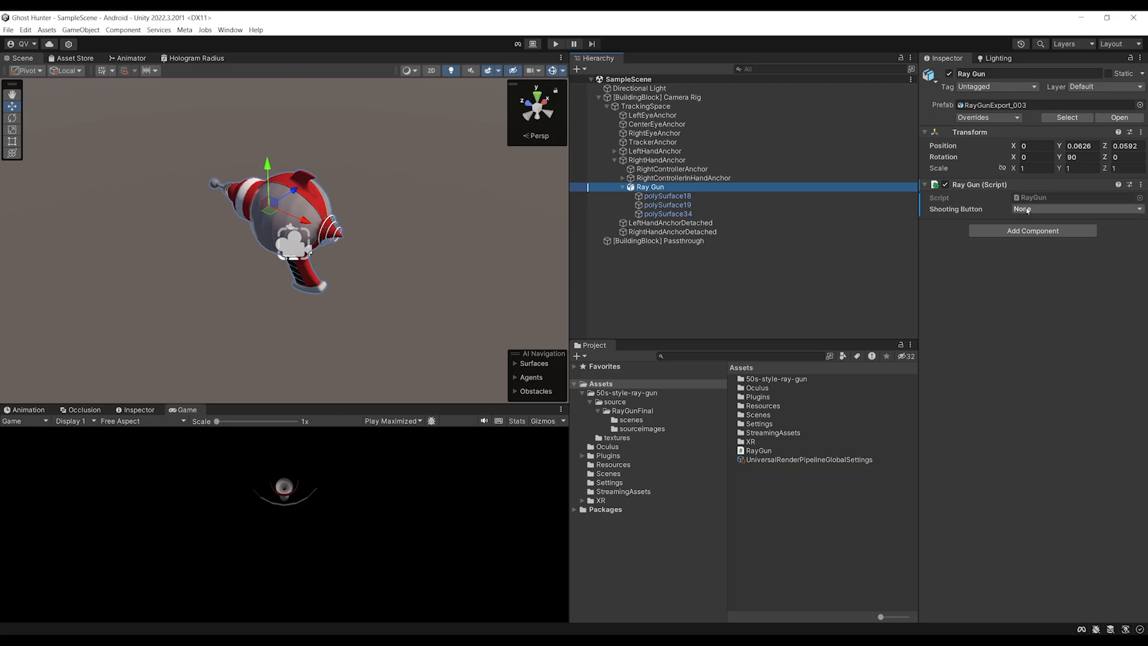
left_click(1027, 210)
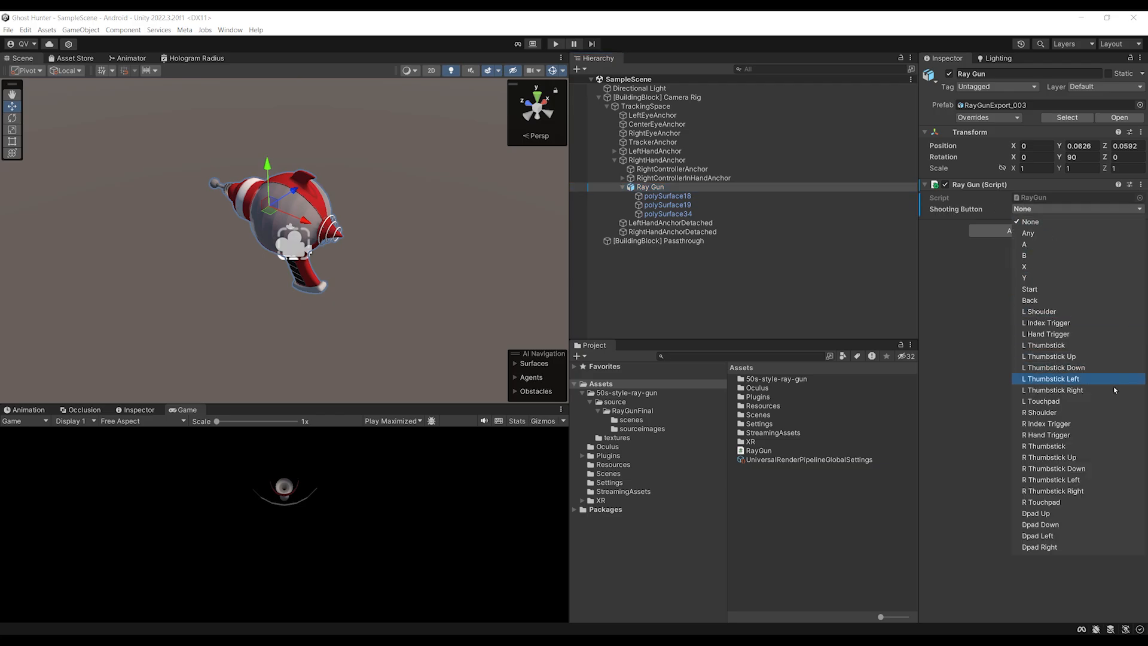
left_click(1087, 425)
left_click(555, 44)
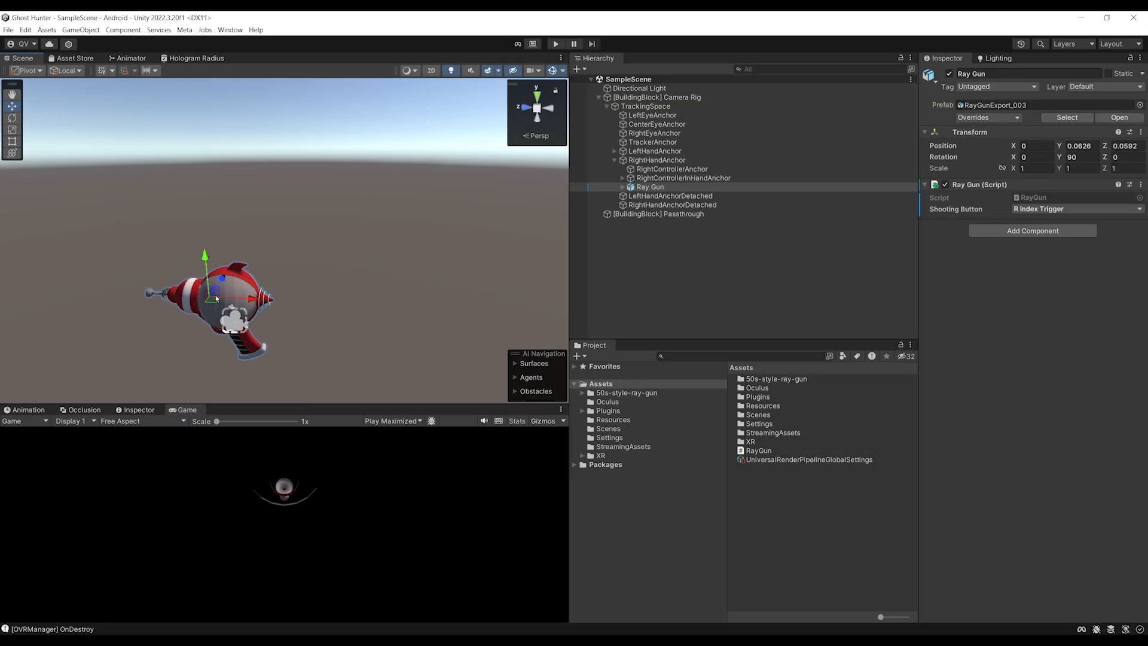
Step: Create an empty GameObject at the root of the scene and name it Red Line
middle_click_drag(216, 298, 287, 210)
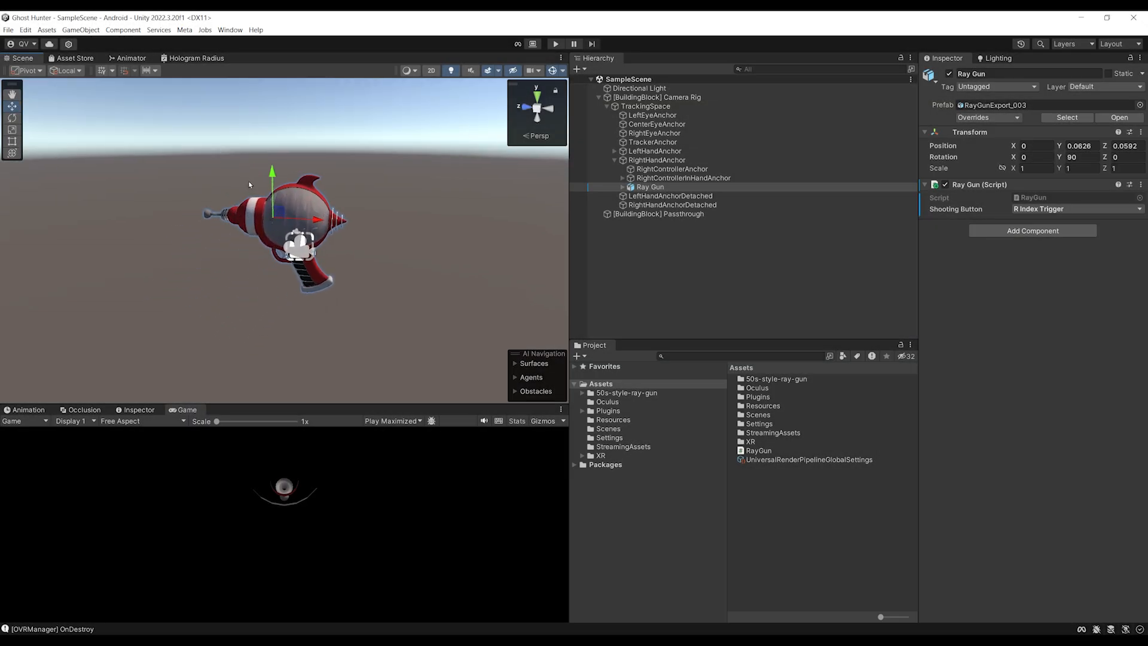
left_click_drag(379, 195, 294, 211, "alt")
scroll(294, 212, "up", 3)
middle_click_drag(295, 211, 341, 199)
left_click(644, 233)
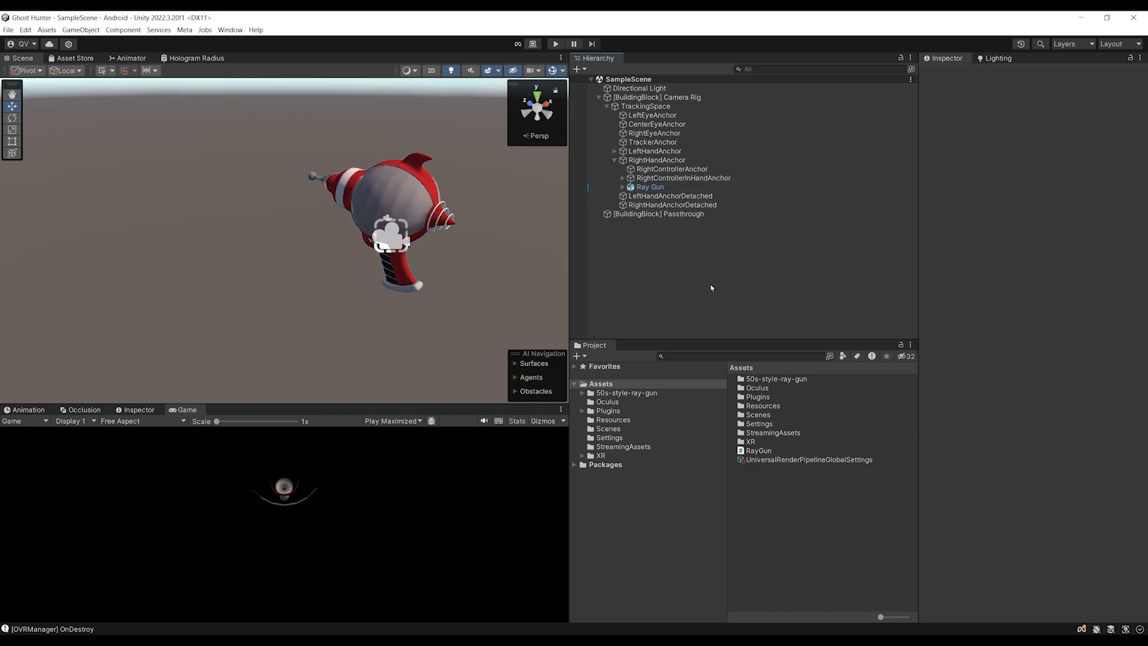
middle_click_drag(441, 228, 387, 222)
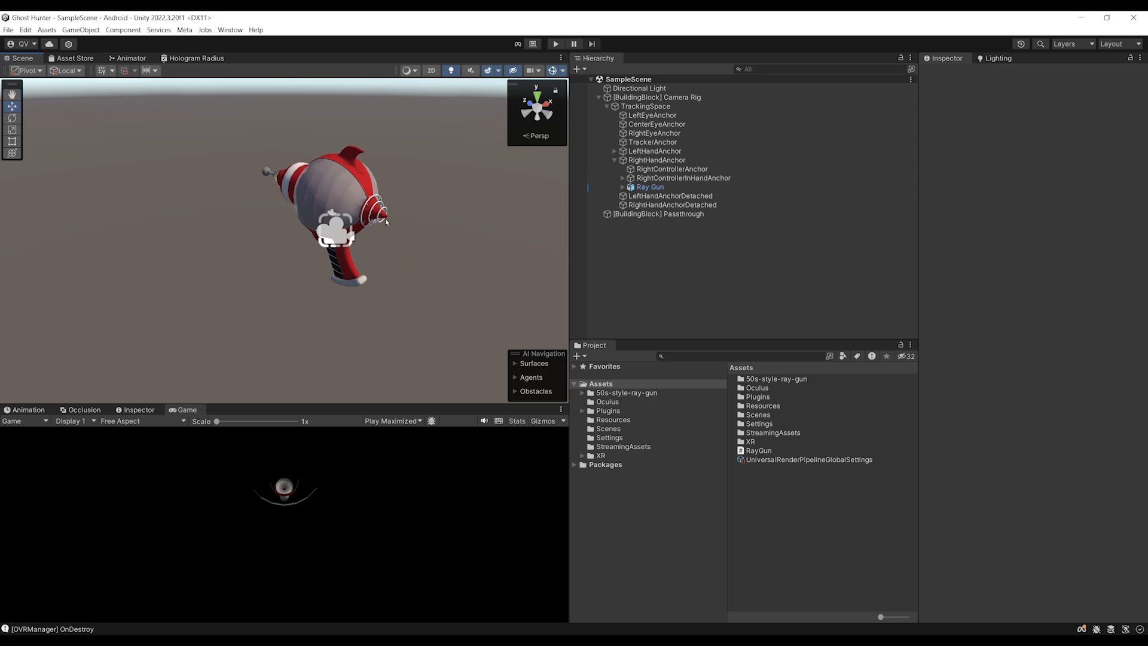
right_click(612, 233)
left_click(668, 364)
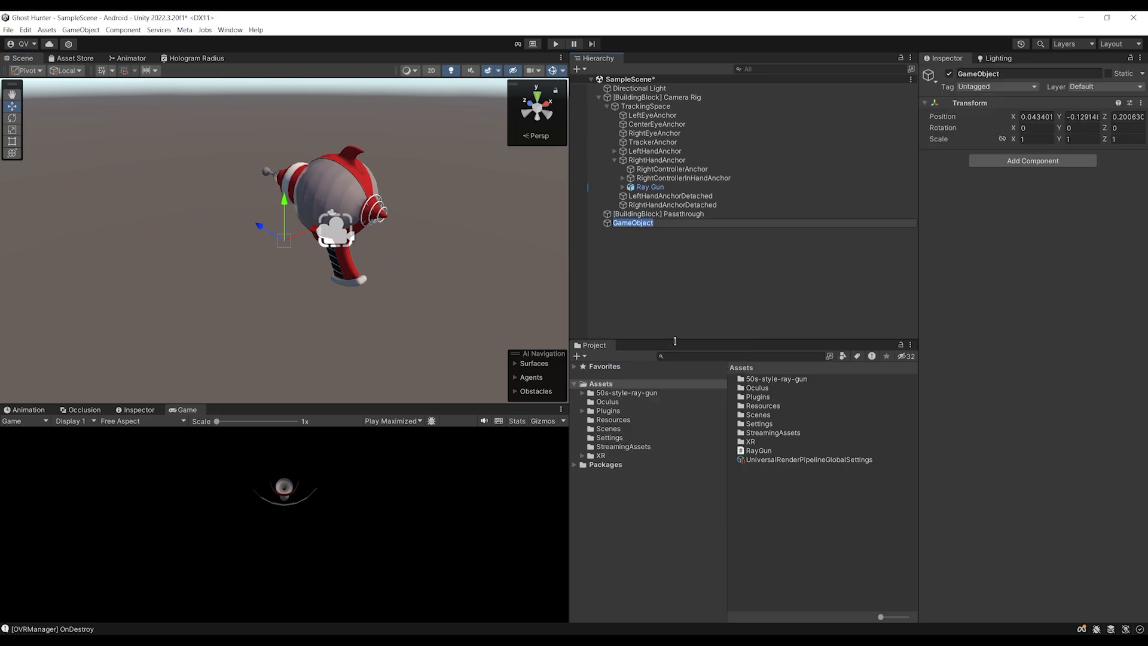
type("Red Line")
key("Return")
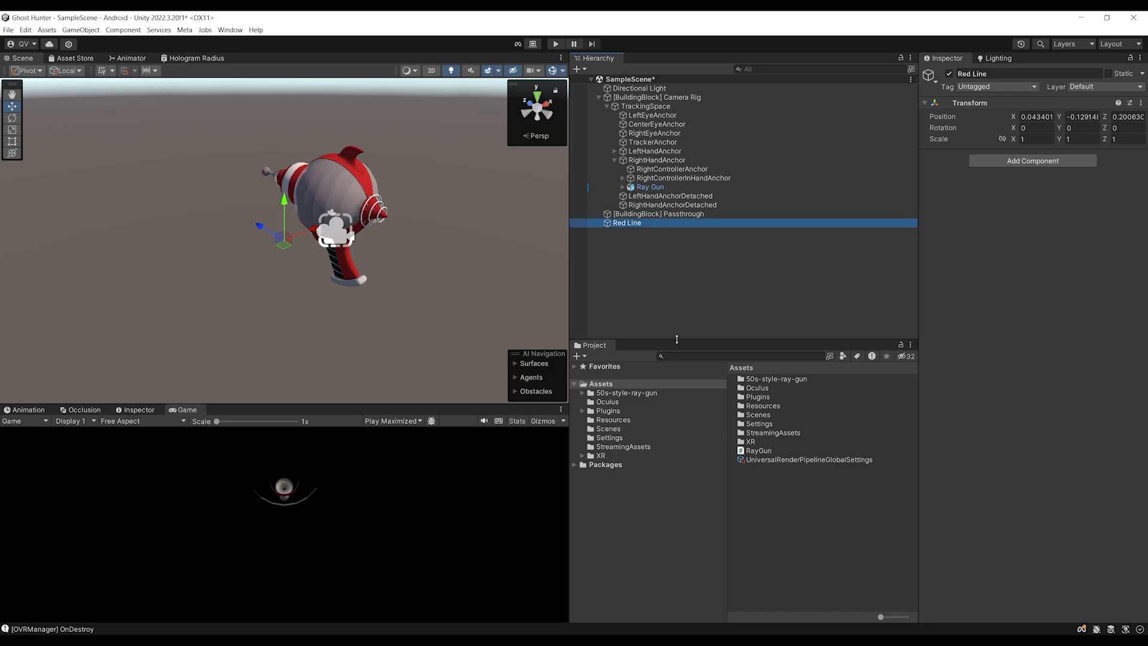
Step: Add a Line Renderer component to the Red Line object
left_click(1007, 161)
type("line")
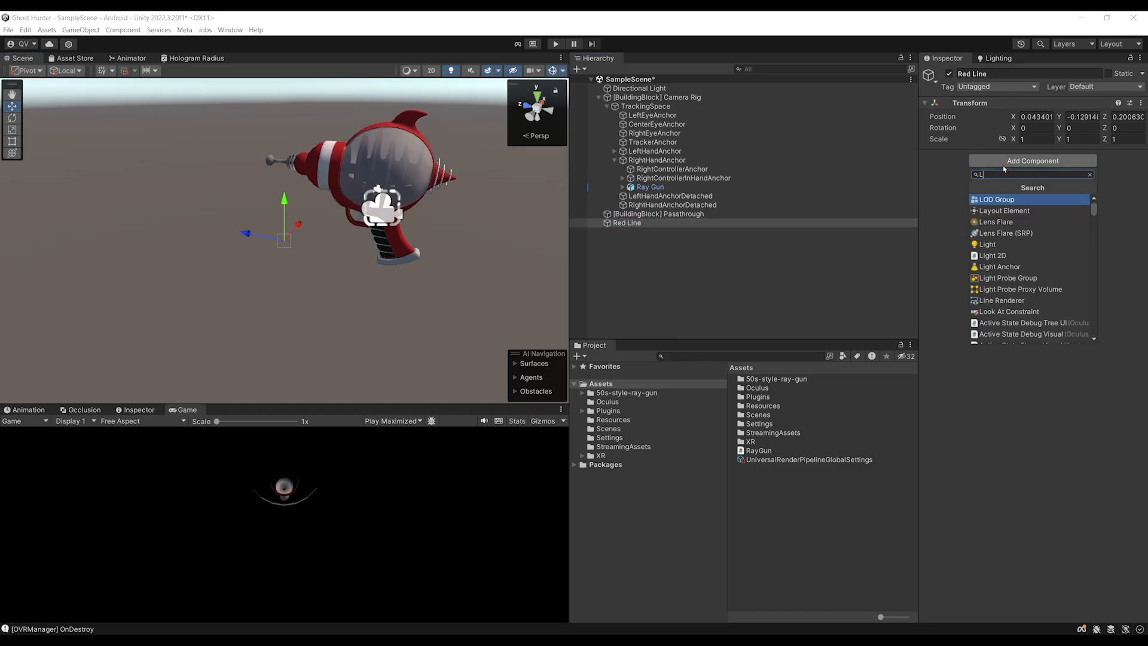
key("Return")
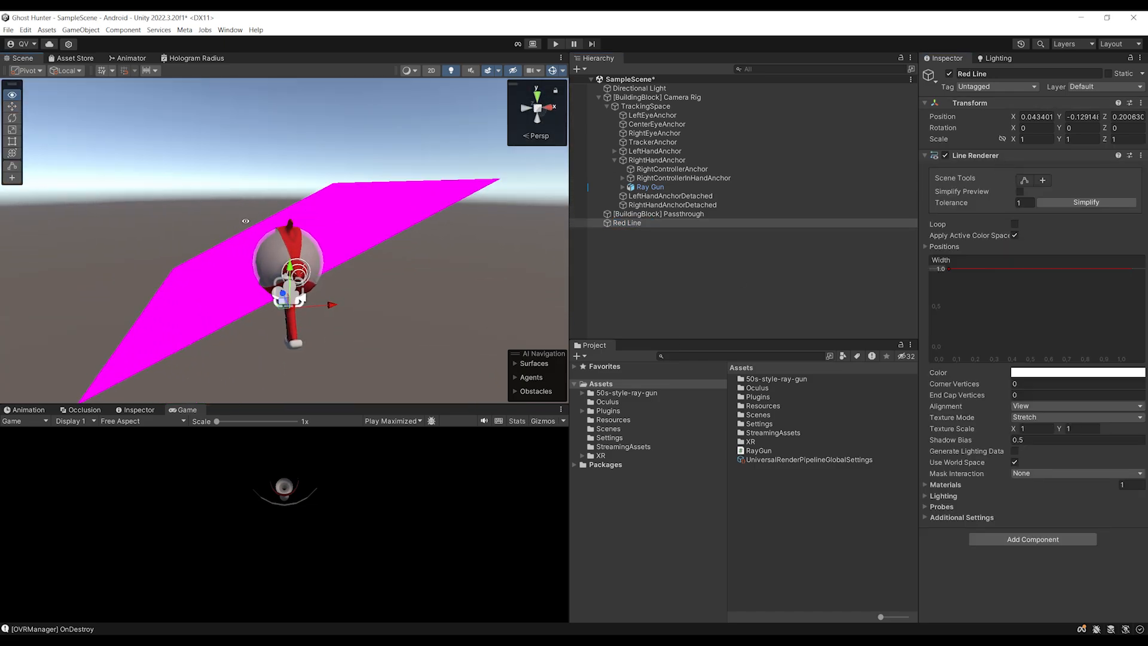
left_click_drag(244, 220, 486, 251, "alt")
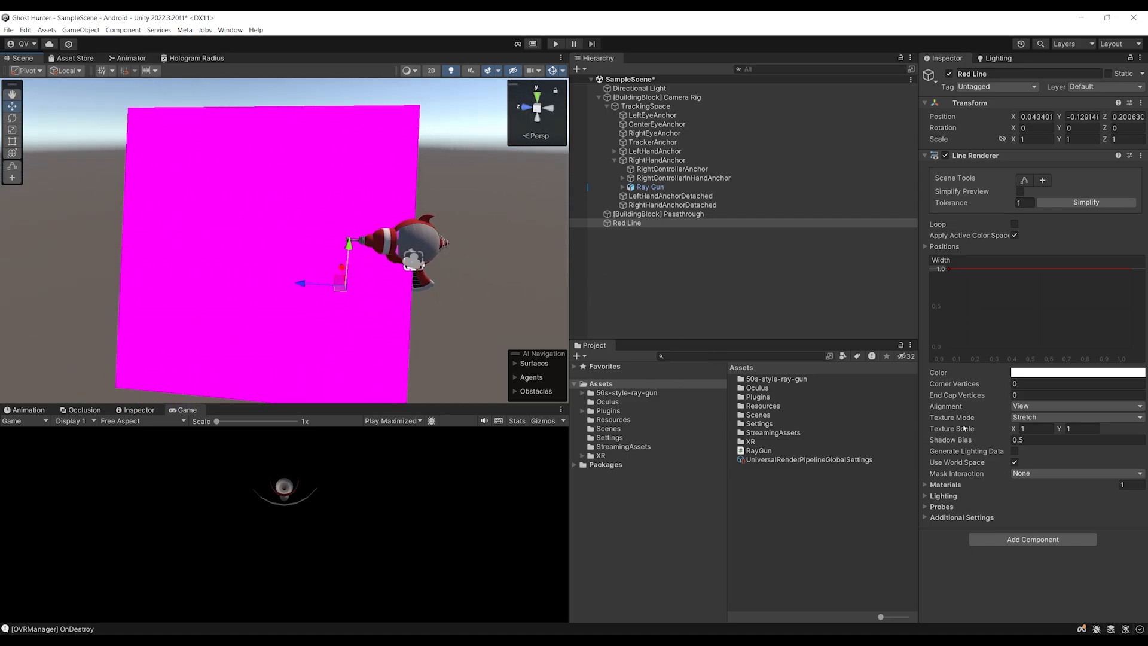
Step: Assign the Default-Line material to Element 0 of the Red Line's Line Renderer materials
left_click(949, 487)
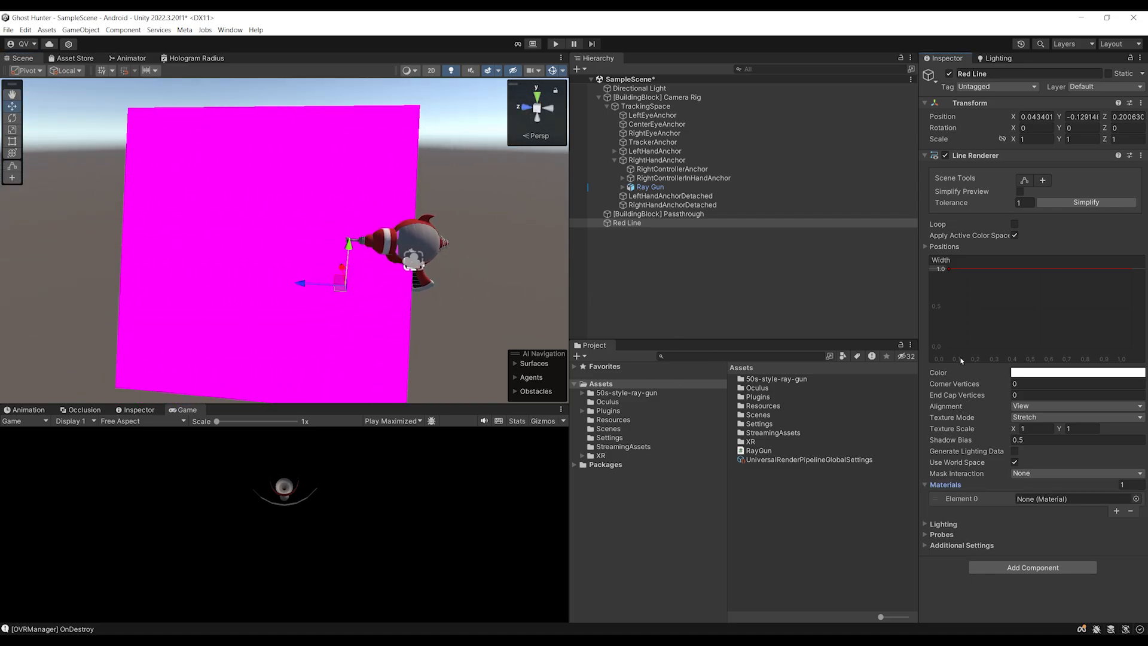
left_click(1136, 499)
left_click_drag(956, 428, 636, 338)
type("Line")
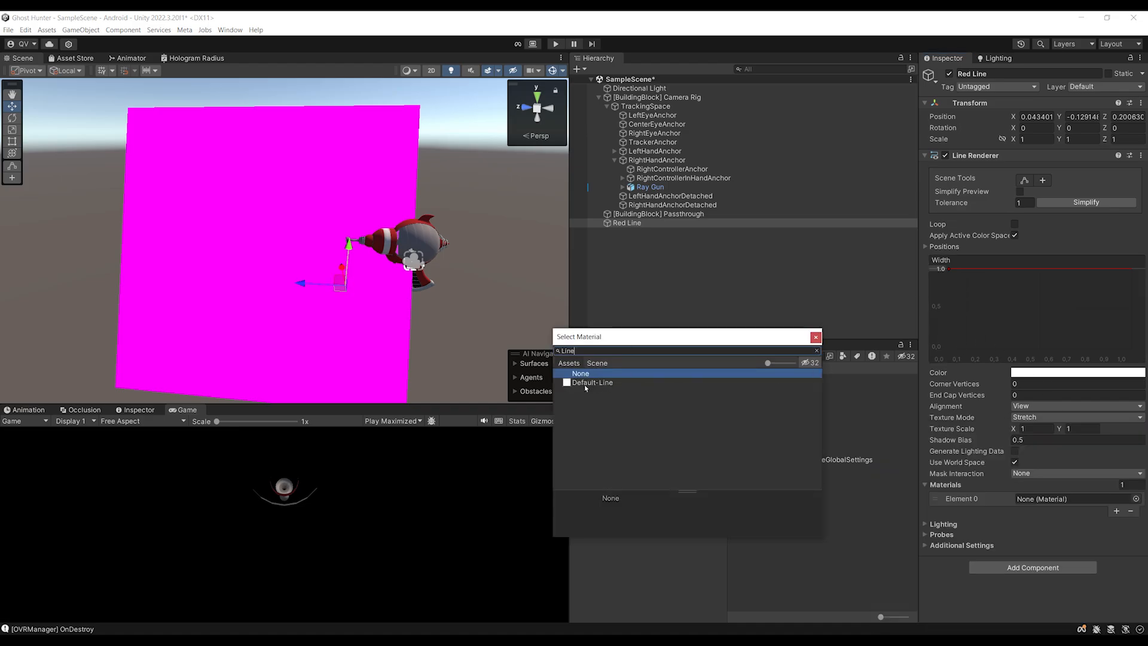
double_click(587, 383)
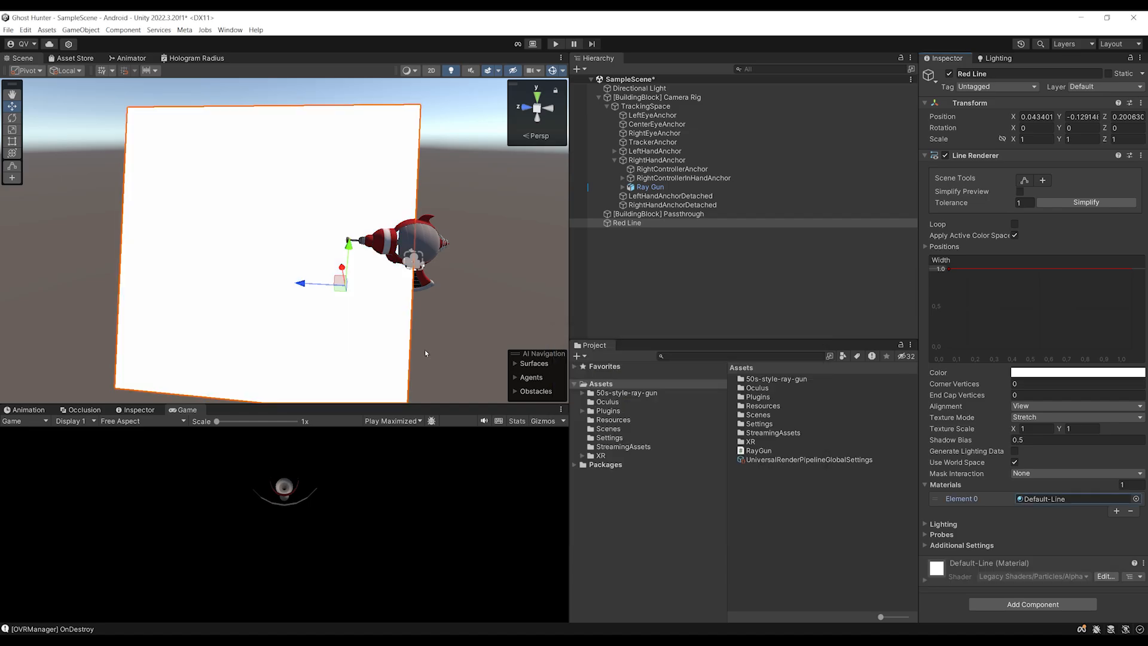
scroll(323, 310, "down", 3)
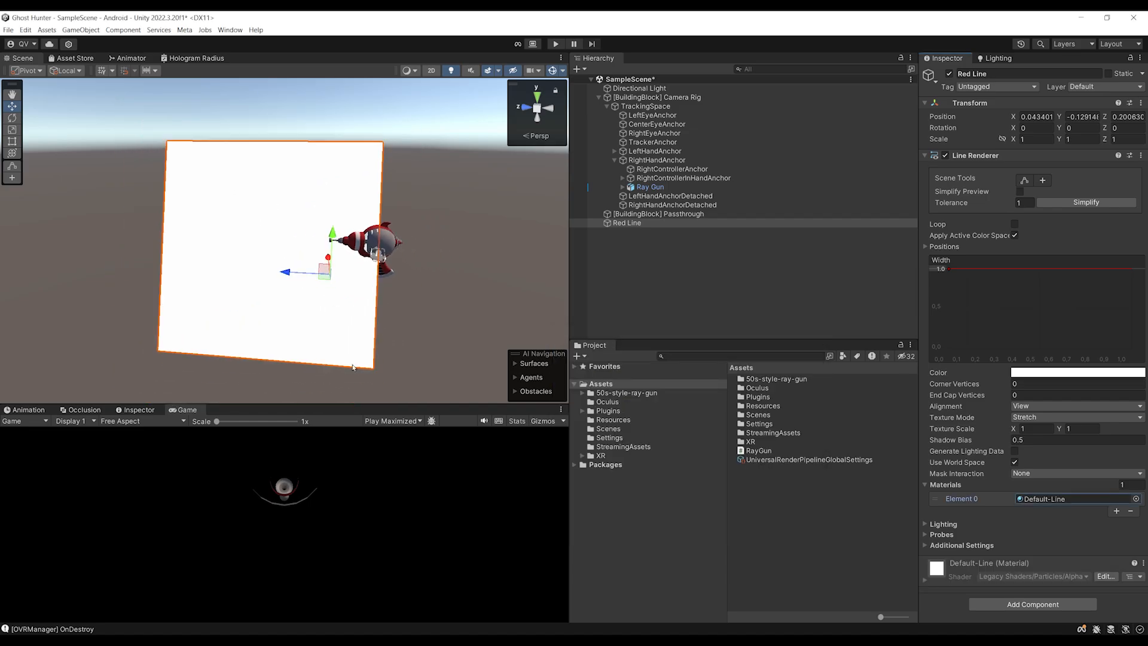
scroll(353, 367, "up", 2)
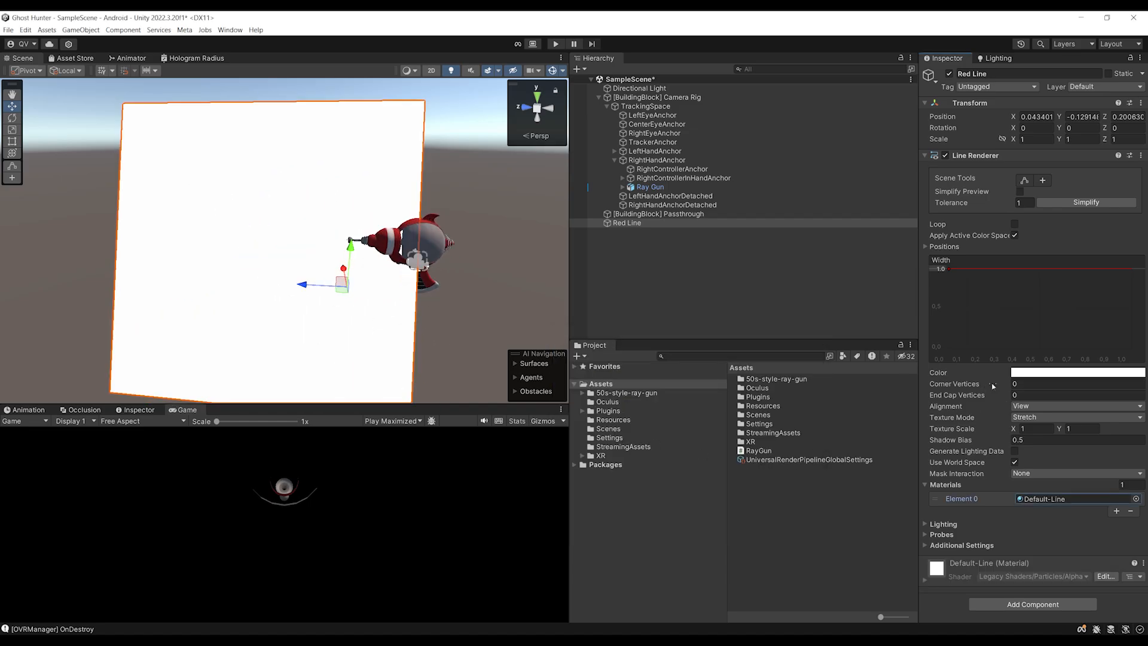
Step: Set both end color keys of the Red Line's Line Renderer gradient to pure red
left_click(1031, 373)
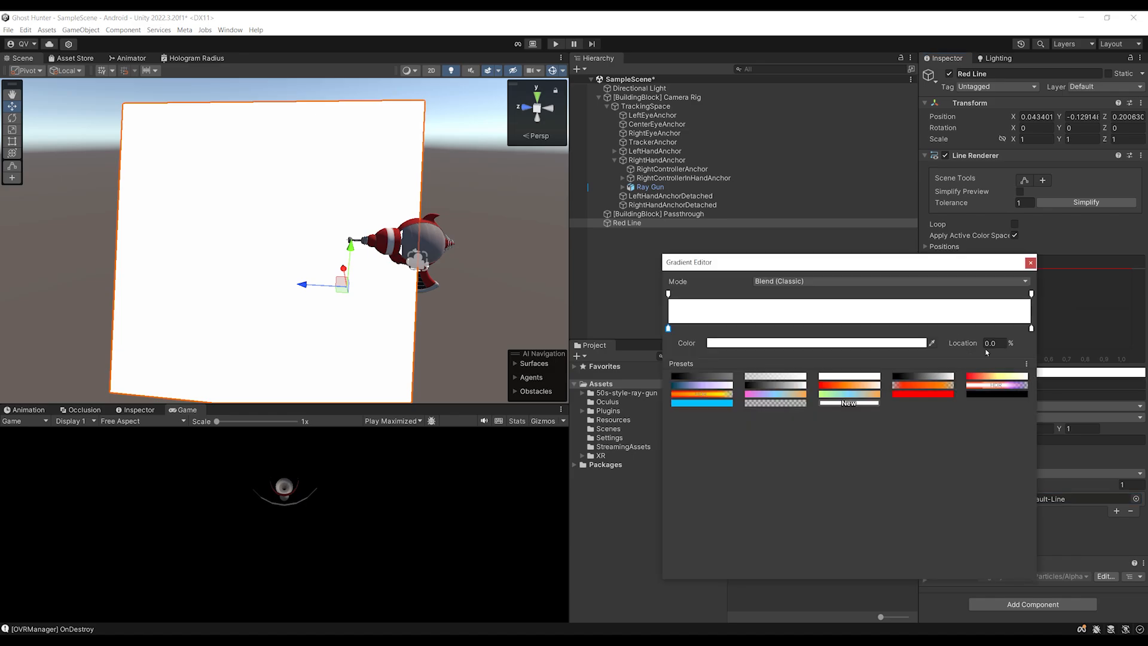
left_click_drag(839, 266, 638, 258)
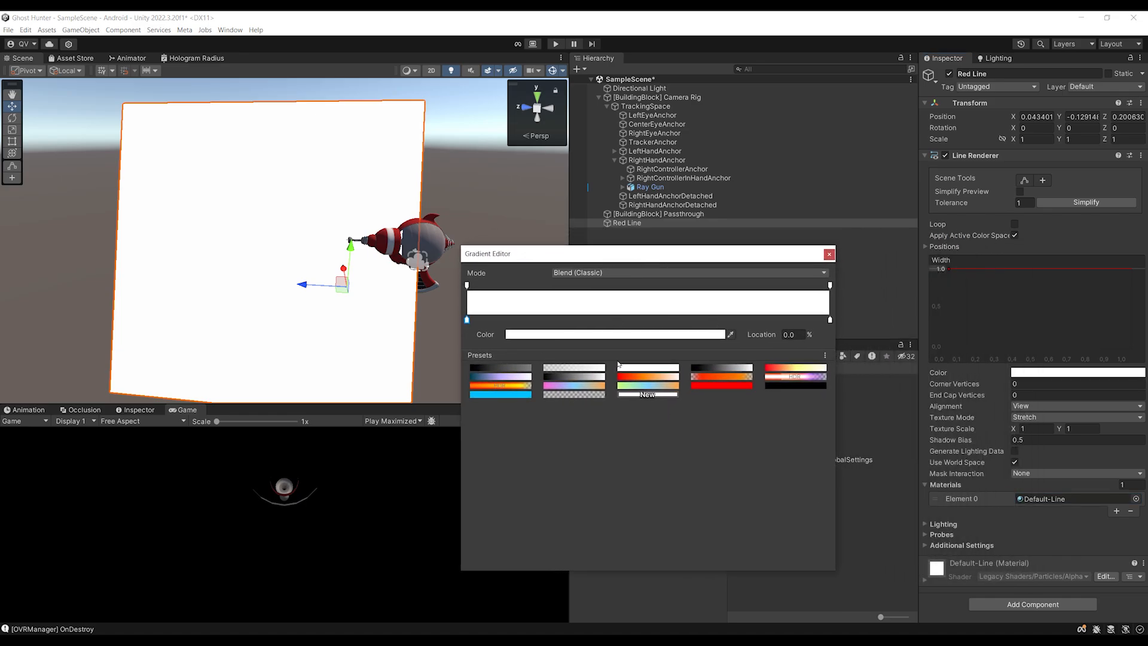
left_click(543, 336)
left_click_drag(592, 406, 676, 377)
left_click(666, 326)
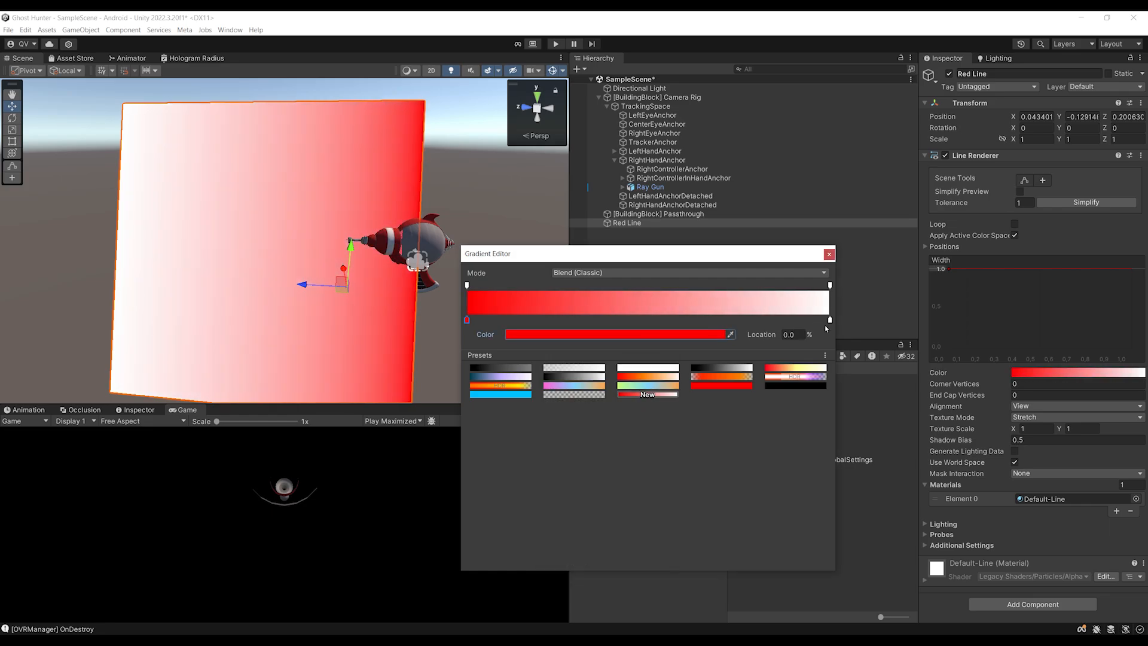
left_click(831, 321)
left_click(653, 336)
left_click_drag(712, 407, 760, 378)
left_click(772, 328)
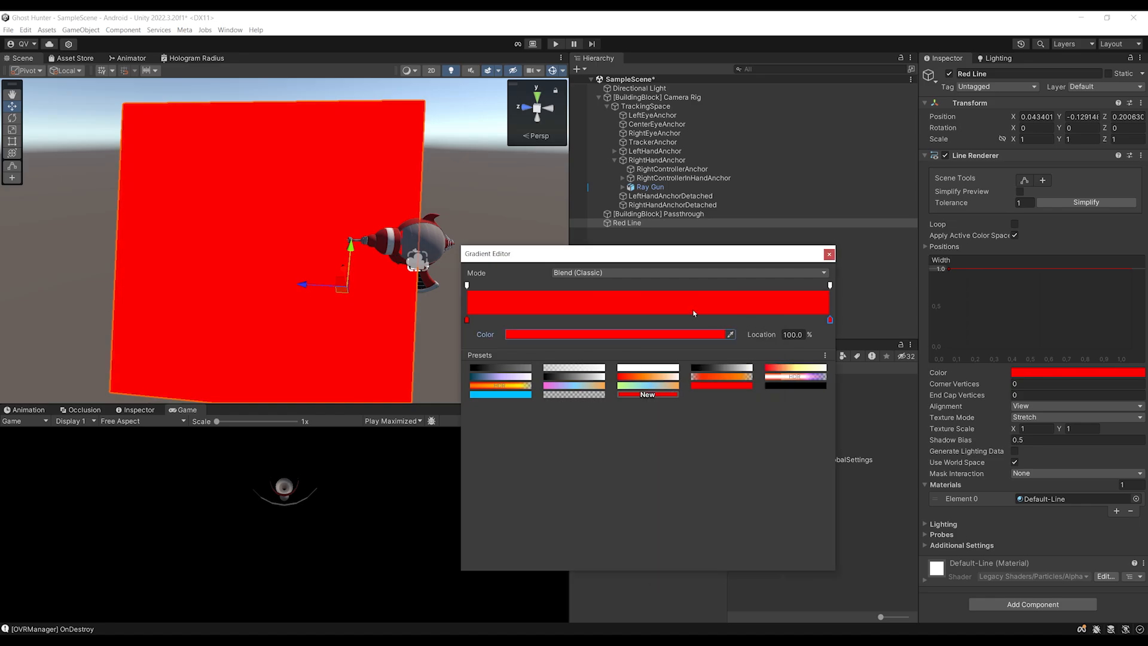
Step: Set the alpha of both ends of the line's color gradient to 200 and close the Gradient Editor
left_click(467, 285)
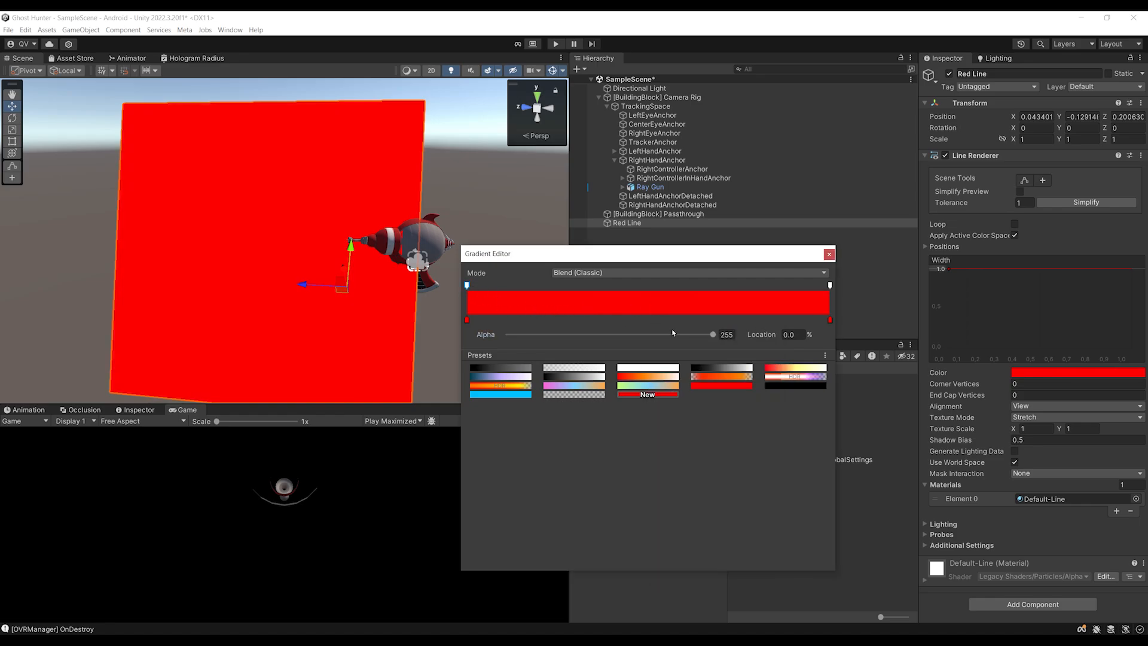
left_click_drag(712, 336, 671, 342)
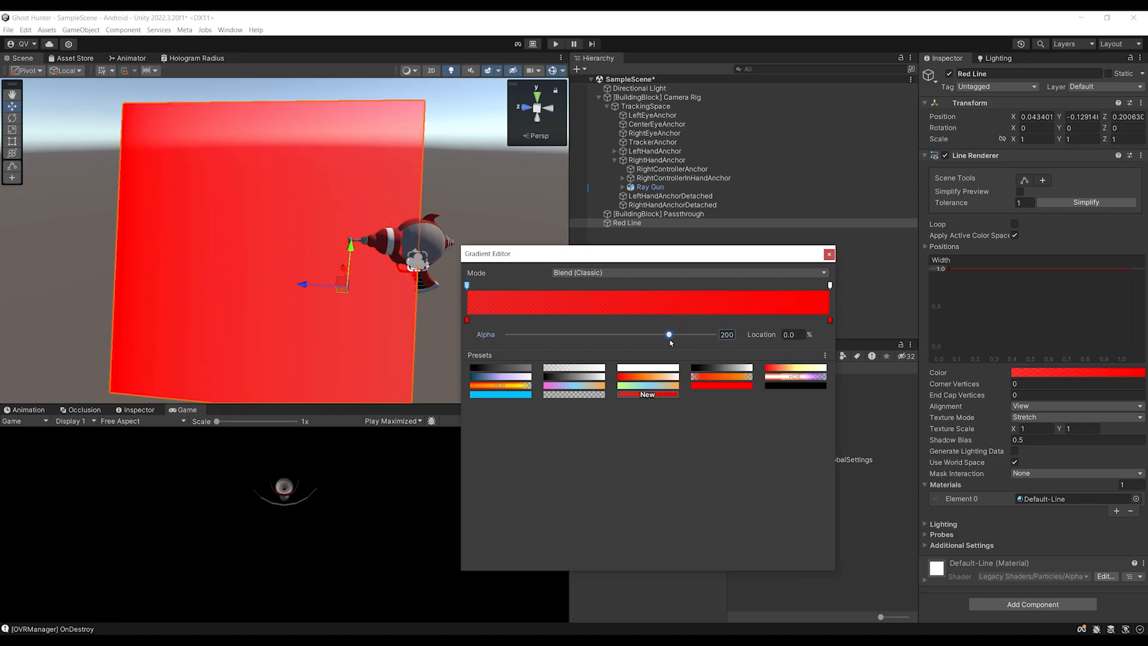
left_click(723, 334)
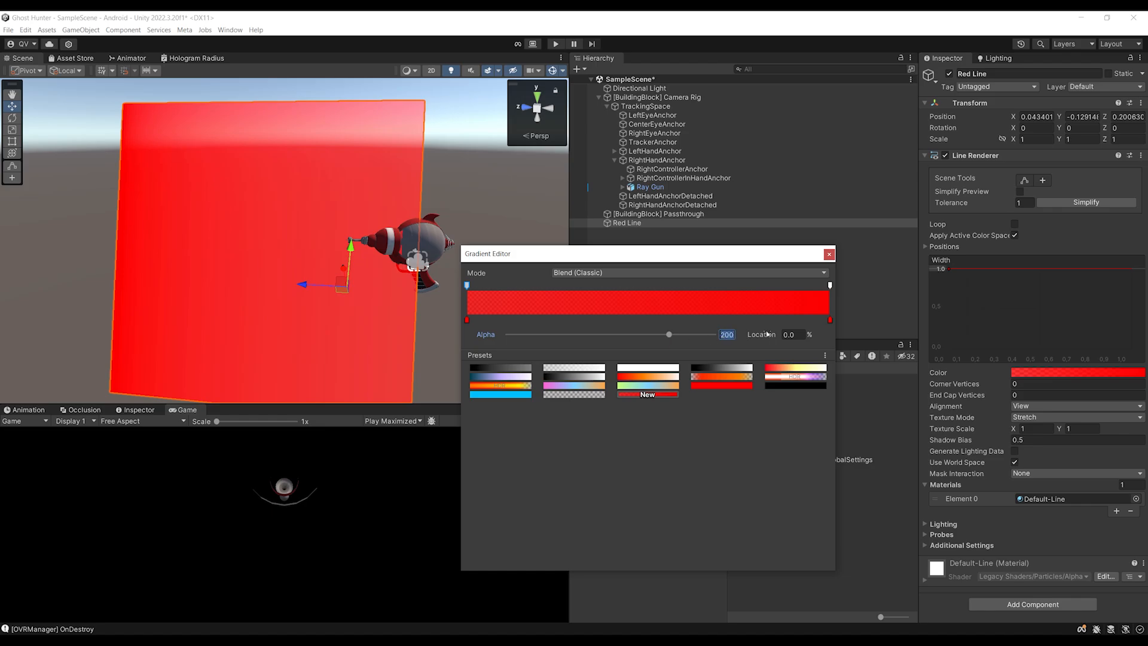
left_click(830, 286)
left_click(731, 335)
type("200")
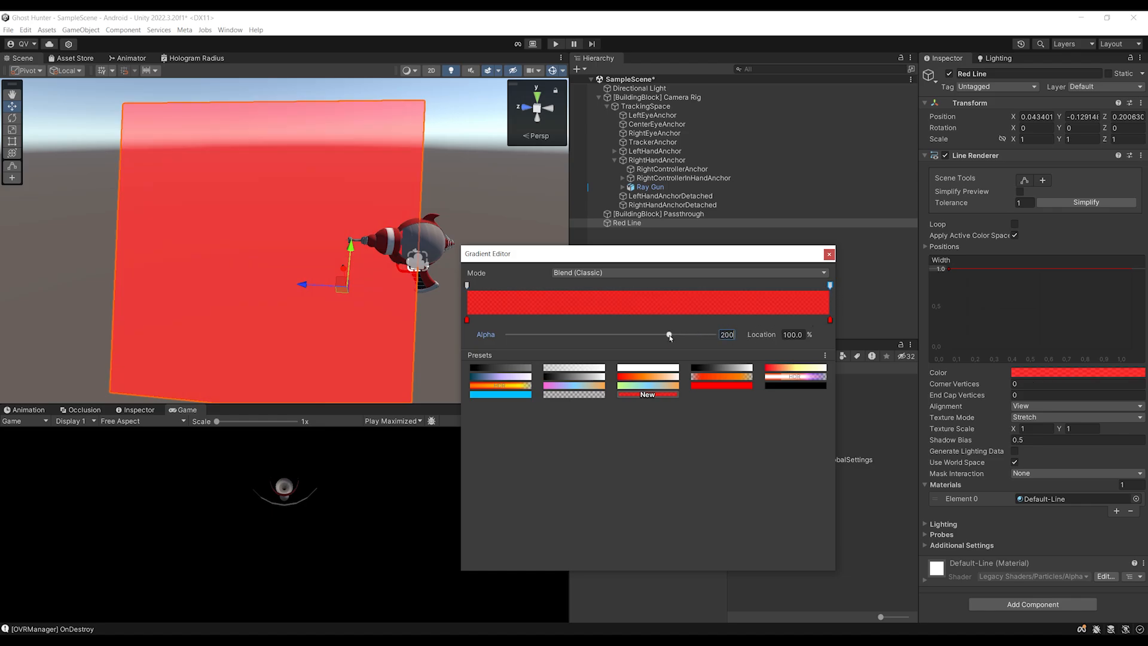
left_click_drag(670, 337, 719, 336)
key("ctrl+z")
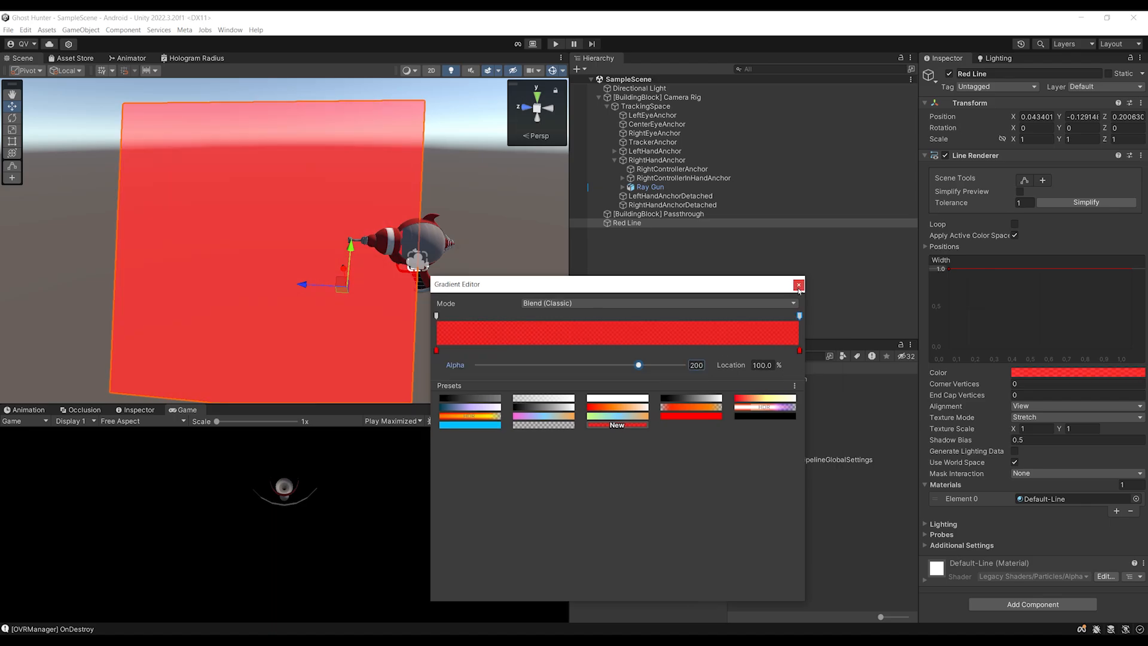
left_click(799, 285)
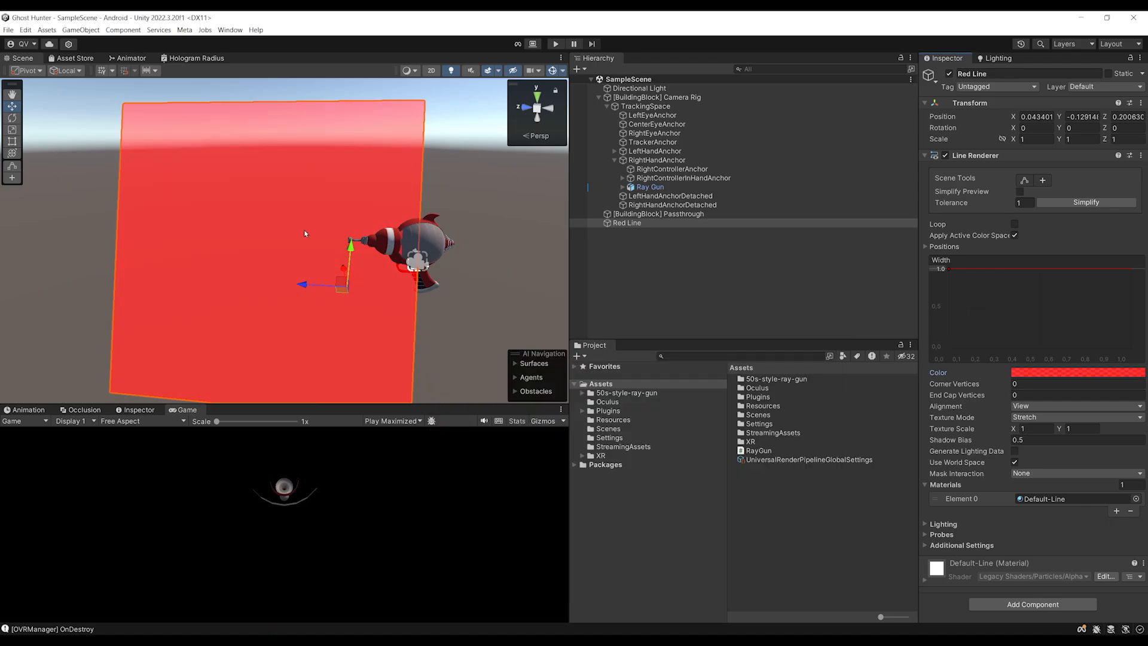
Step: Lower the key of the Red Line's width curve to nearly 0 for a thin beam and save the scene
scroll(304, 230, "down", 2)
scroll(280, 226, "up", 4)
scroll(368, 250, "down", 3)
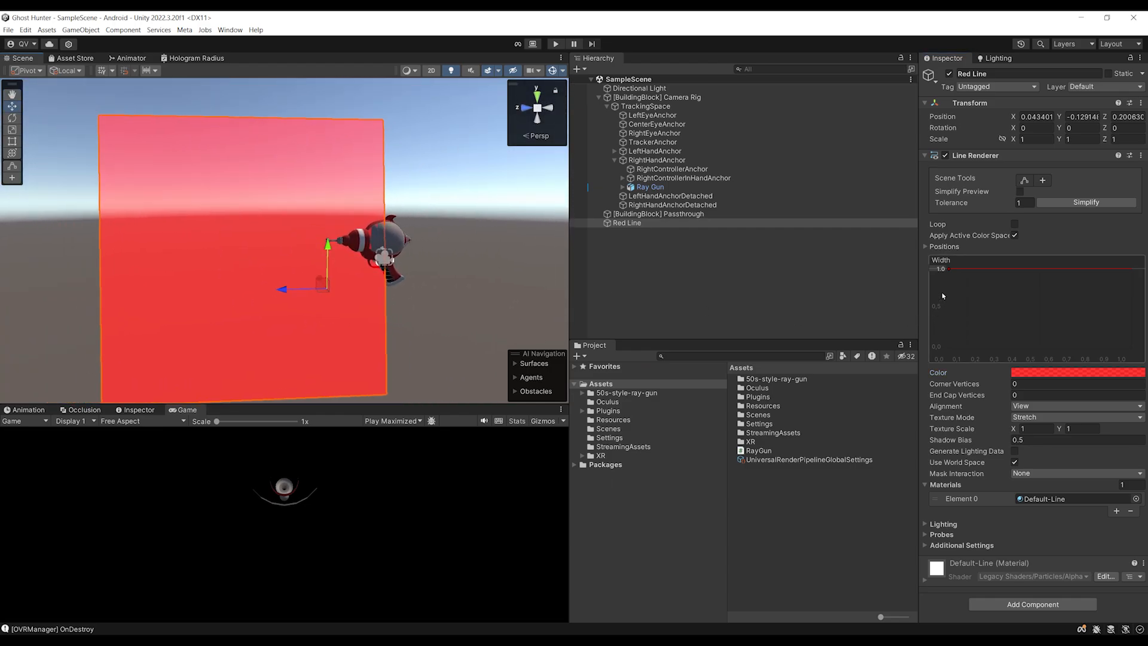
left_click(949, 270)
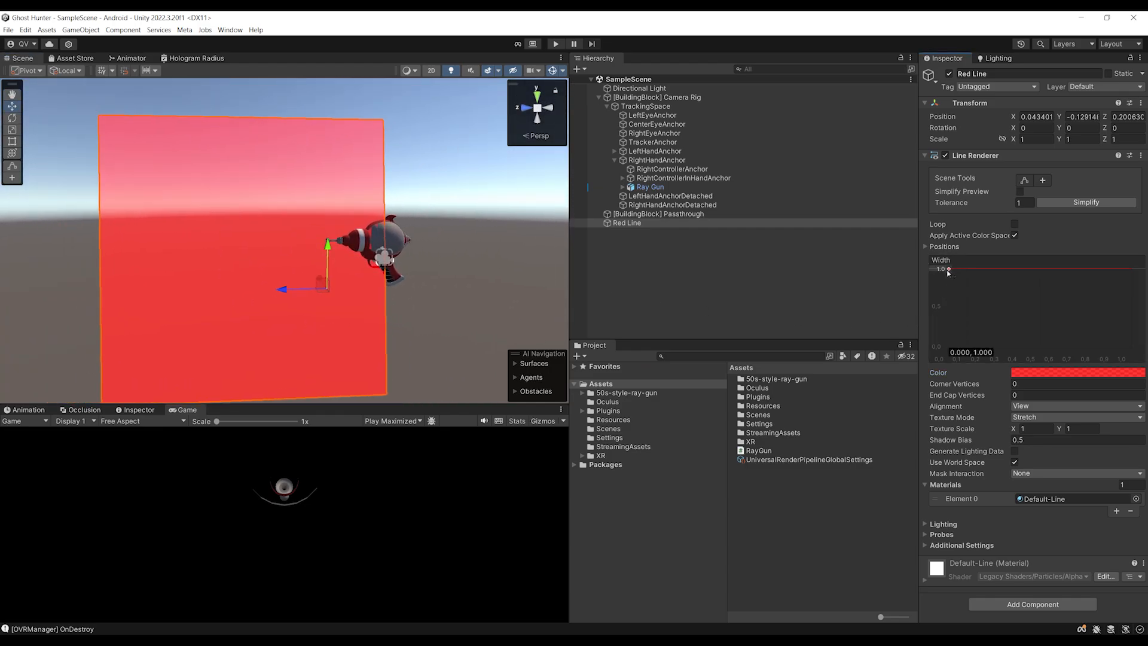
left_click_drag(947, 273, 944, 354)
scroll(415, 243, "down", 1)
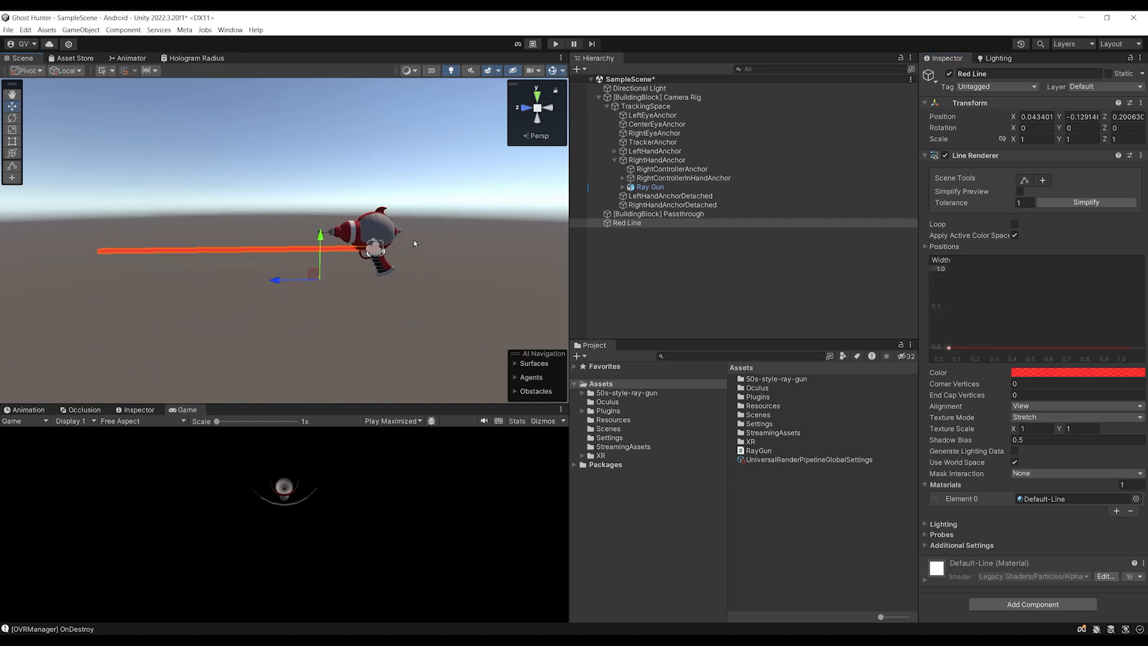
scroll(419, 249, "down", 2)
key("ctrl+s")
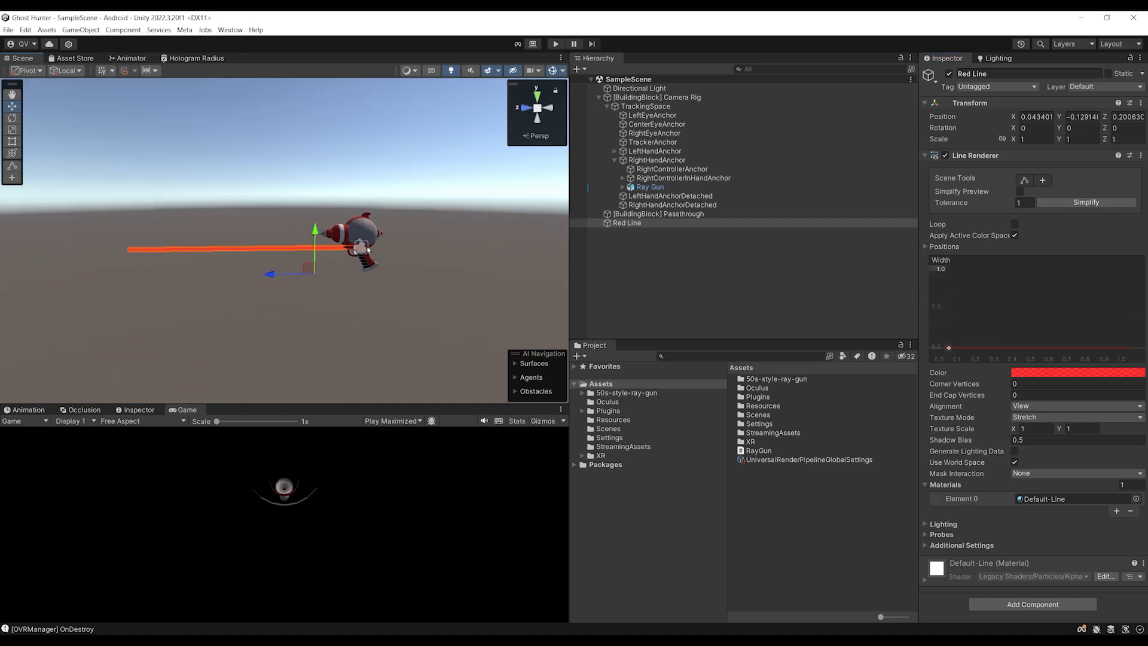
scroll(334, 211, "up", 1)
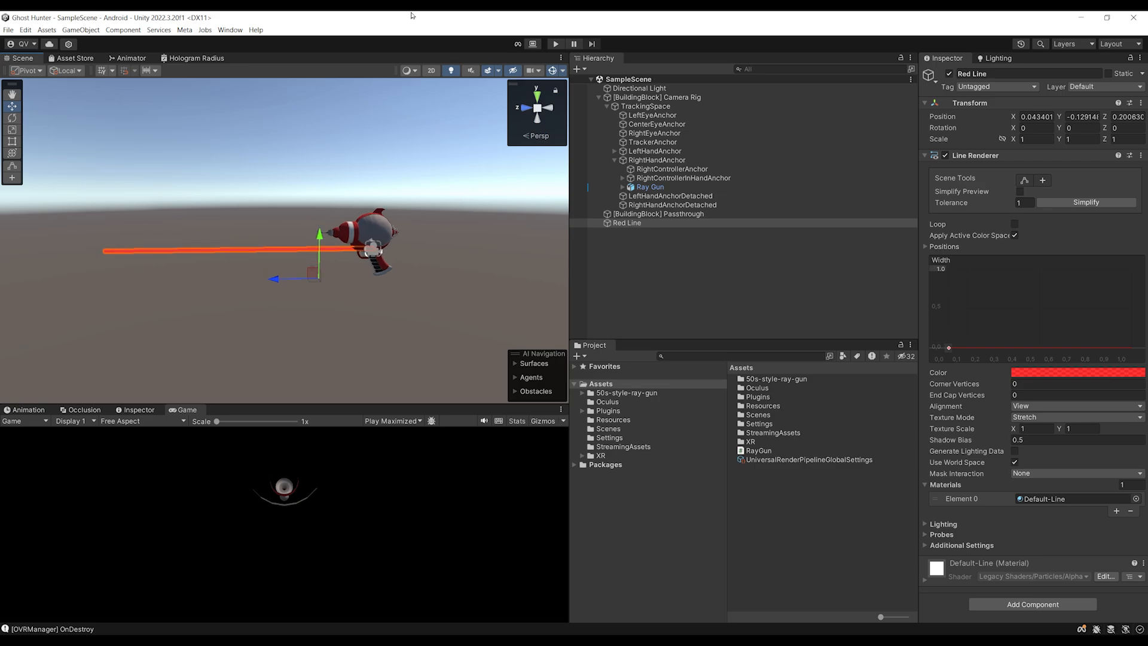
Step: Expand the Line Renderer's positions and try shifting the first point's X value, undoing the change
left_click(942, 246)
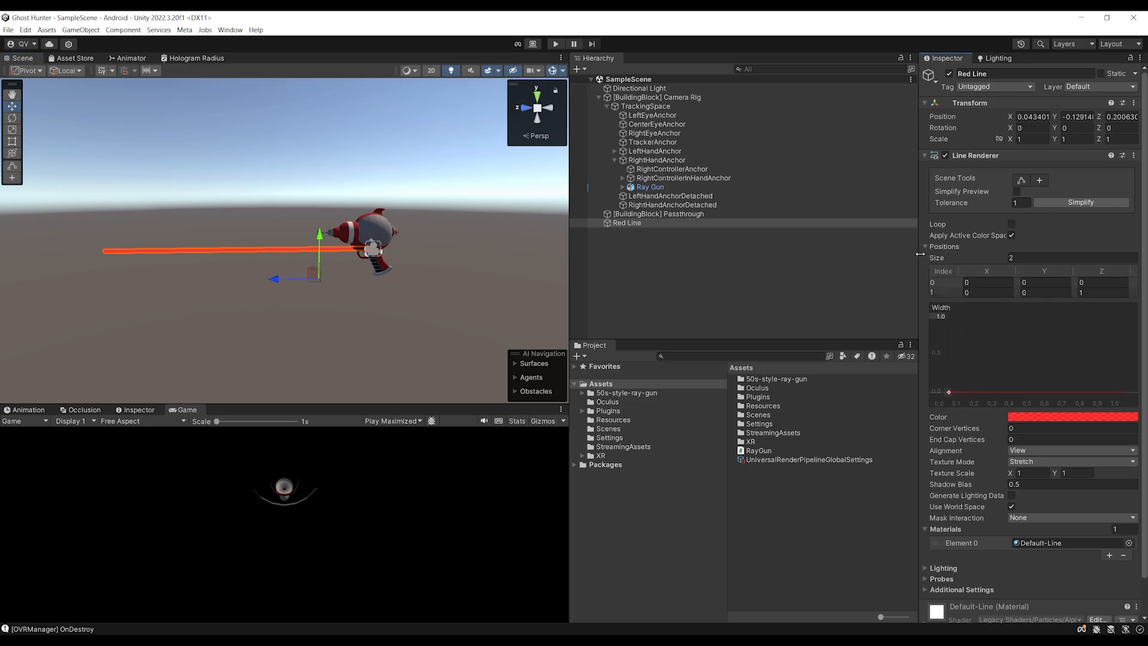
left_click(968, 282)
left_click_drag(962, 285, 973, 292)
key("ctrl+z")
scroll(383, 197, "up", 1)
middle_click_drag(382, 197, 365, 216)
scroll(365, 219, "up", 1)
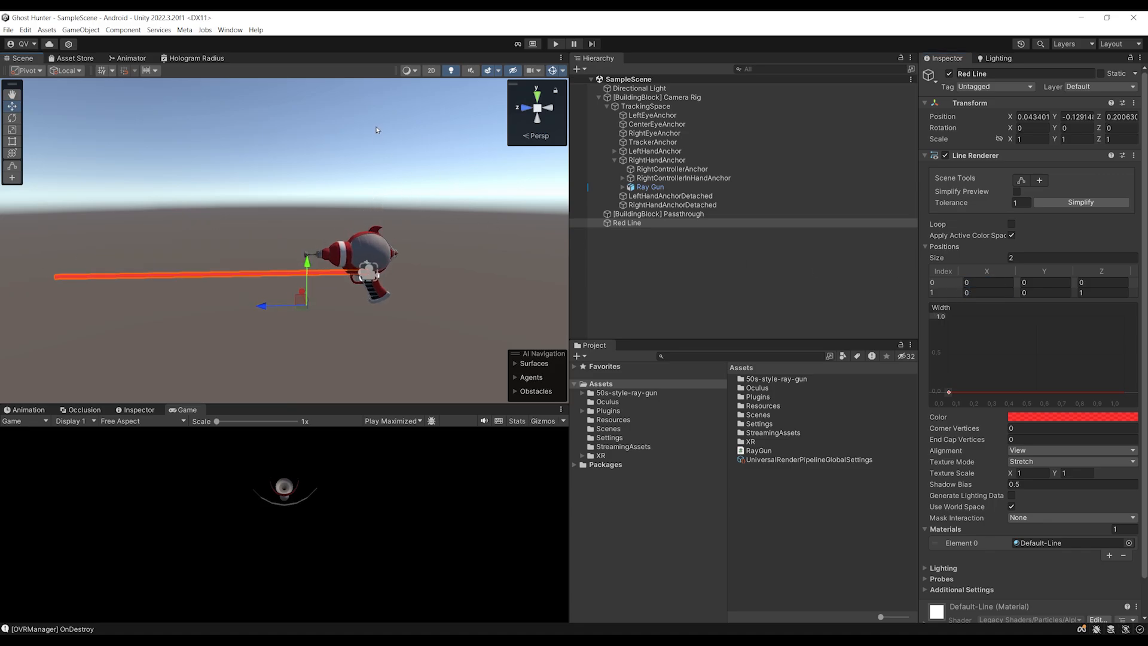
right_click_drag(376, 130, 376, 144)
scroll(376, 144, "down", 2)
Step: Make Red Line a prefab in the Assets folder and delete its instance from the scene
left_click(607, 106)
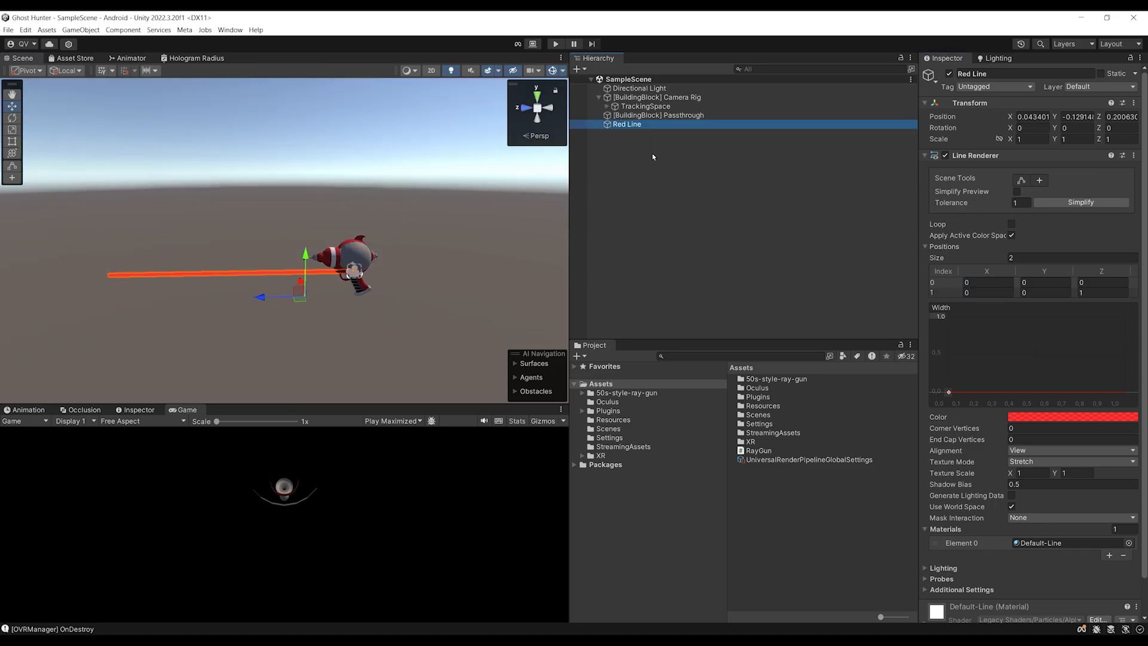
left_click(653, 157)
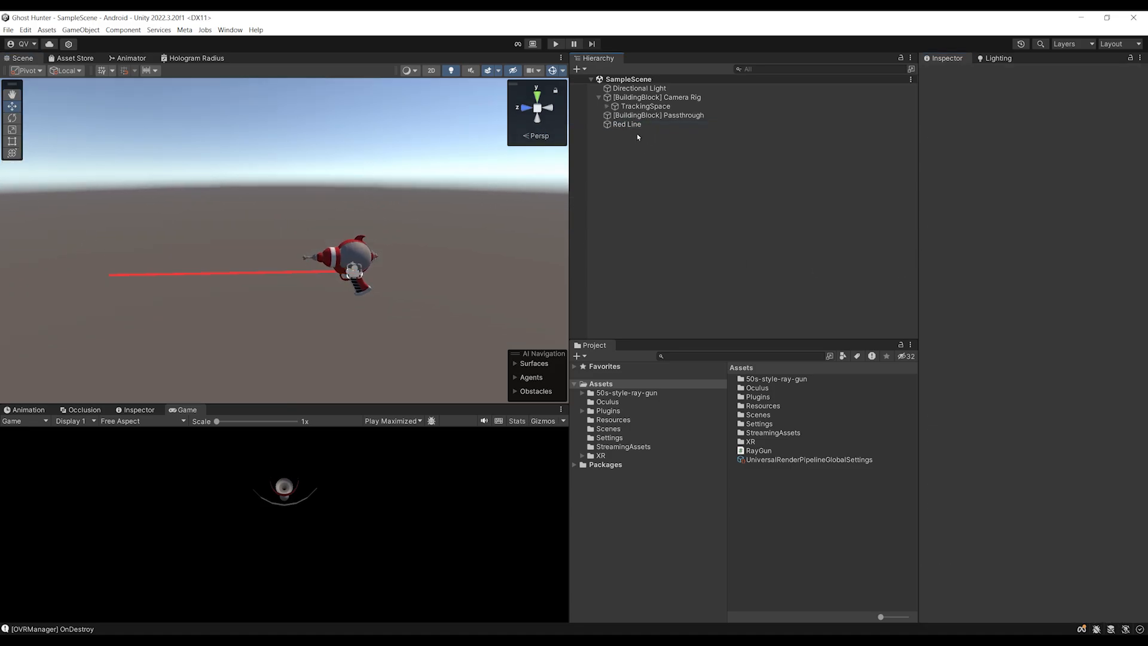
left_click(632, 125)
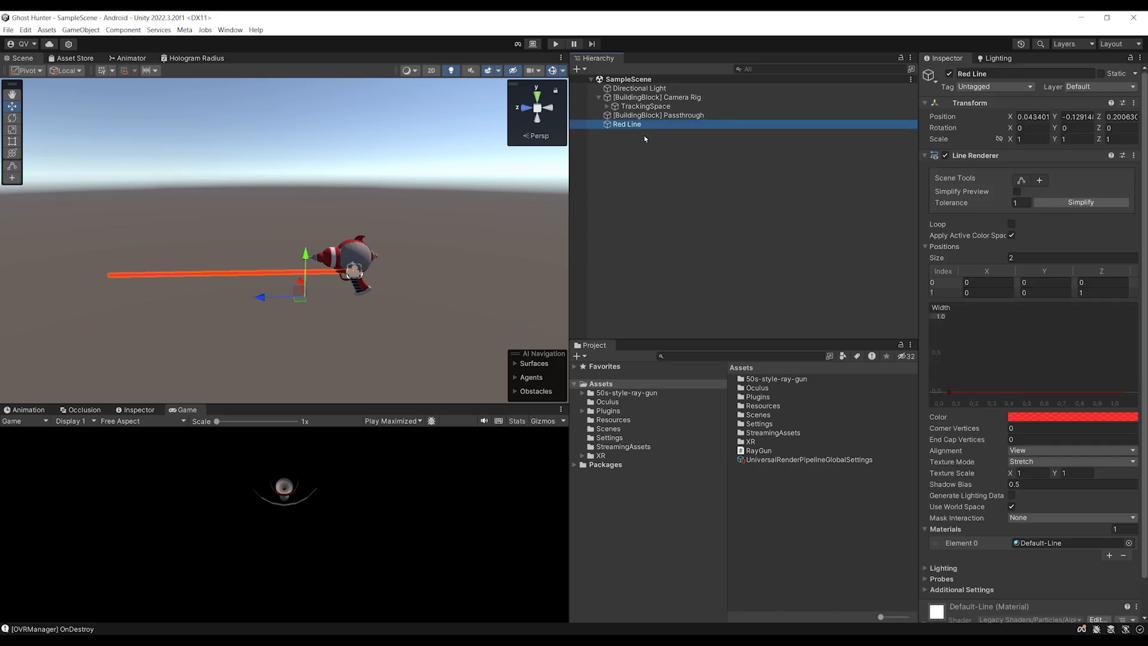
left_click_drag(640, 235, 769, 505)
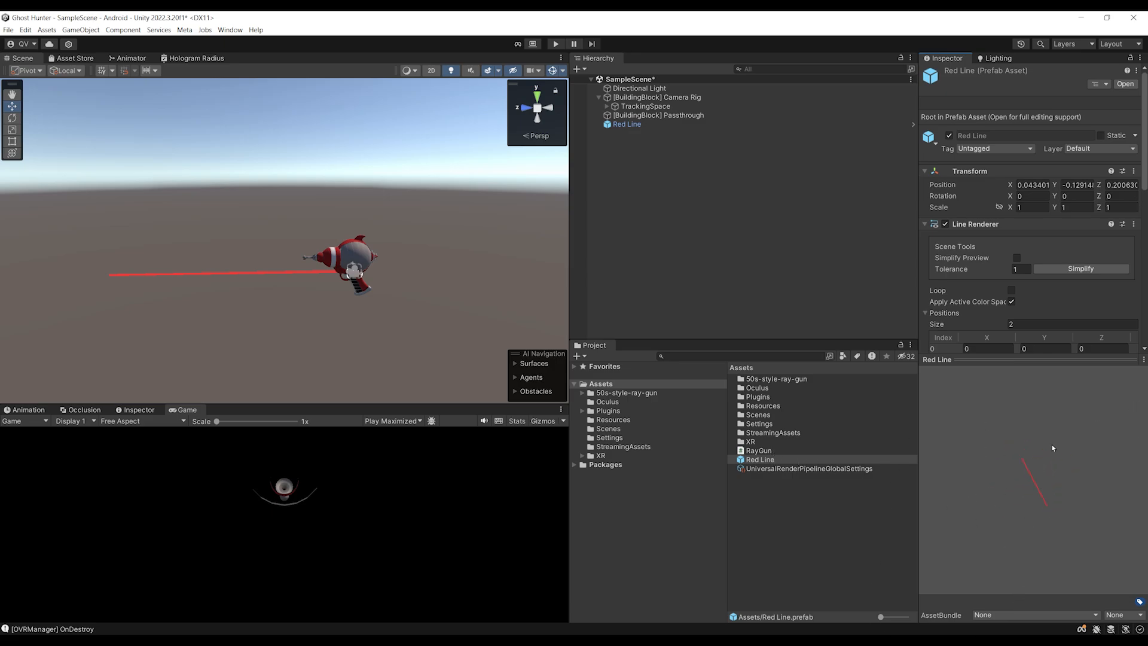
left_click(627, 125)
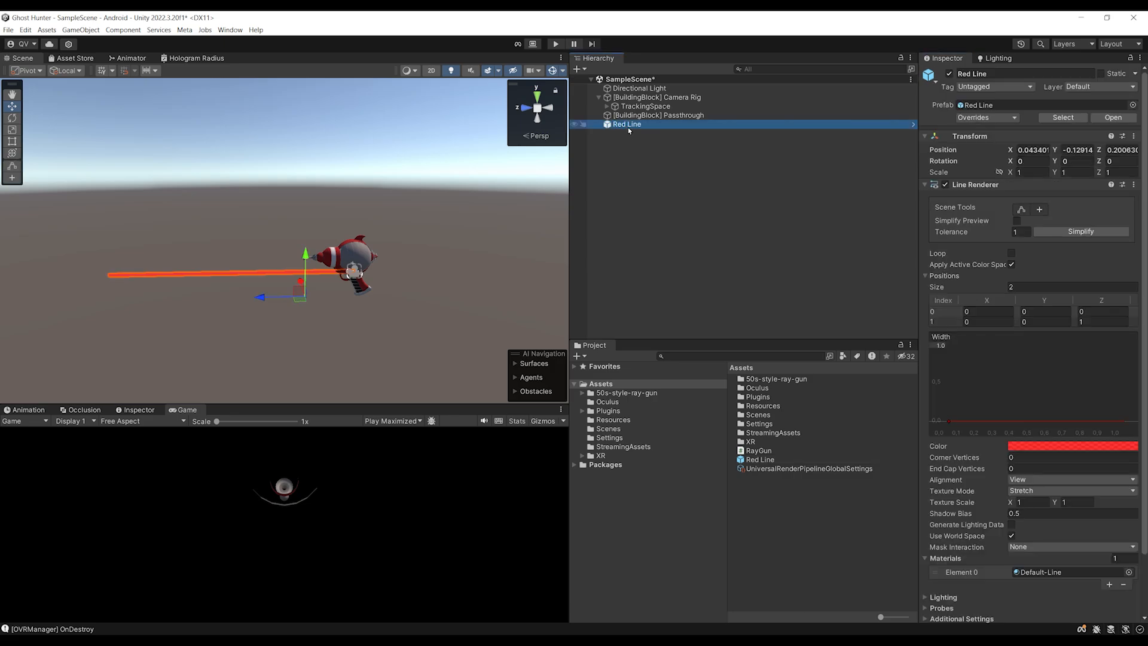
key("Delete")
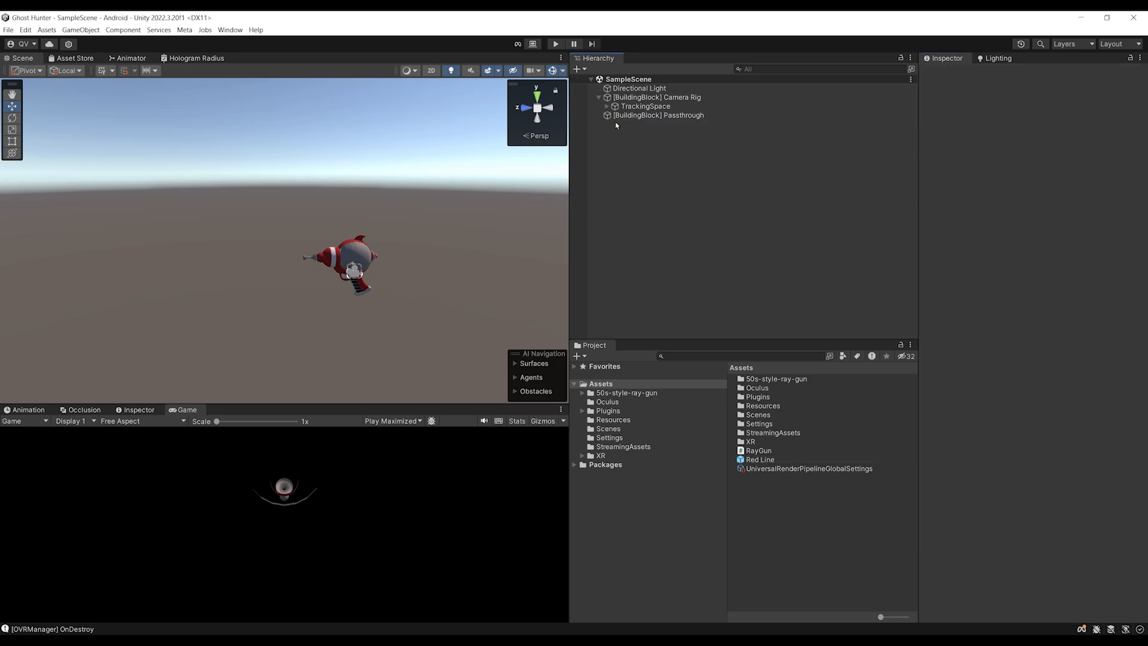
Step: Open the Ray Gun's script in Visual Studio, declare public GameObject linePrefab below shootingButton, and save the script
left_click(607, 106)
left_click(651, 189)
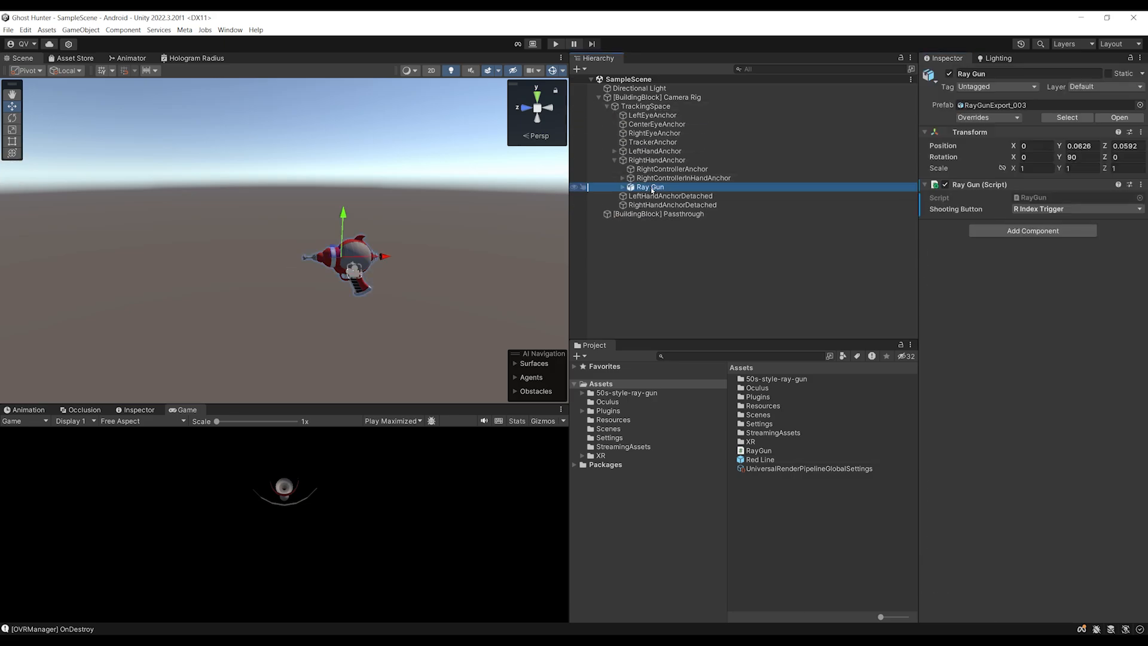
double_click(1032, 198)
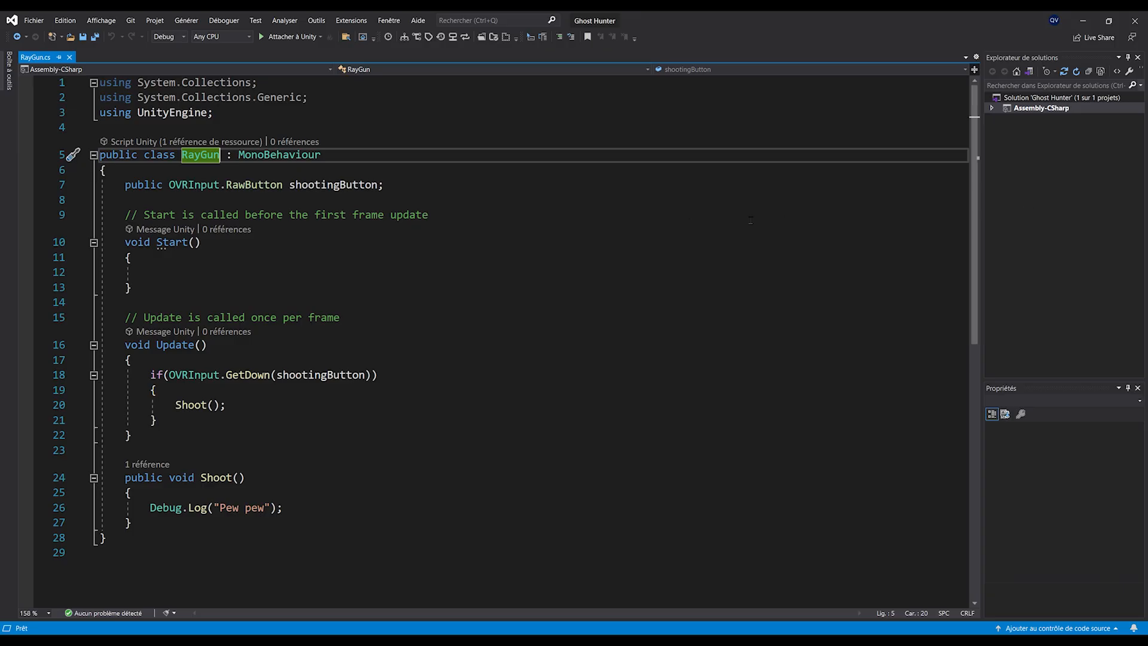
key("ctrl+s")
left_click(424, 183)
key("Return")
type("publ")
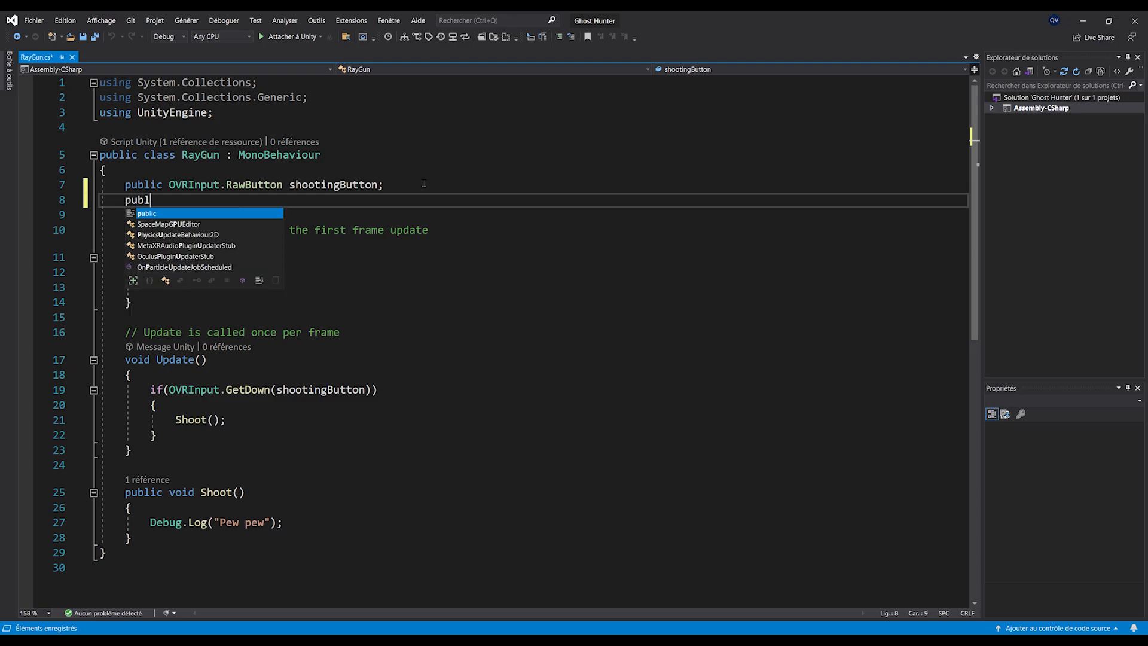
type("ic GameObject lin")
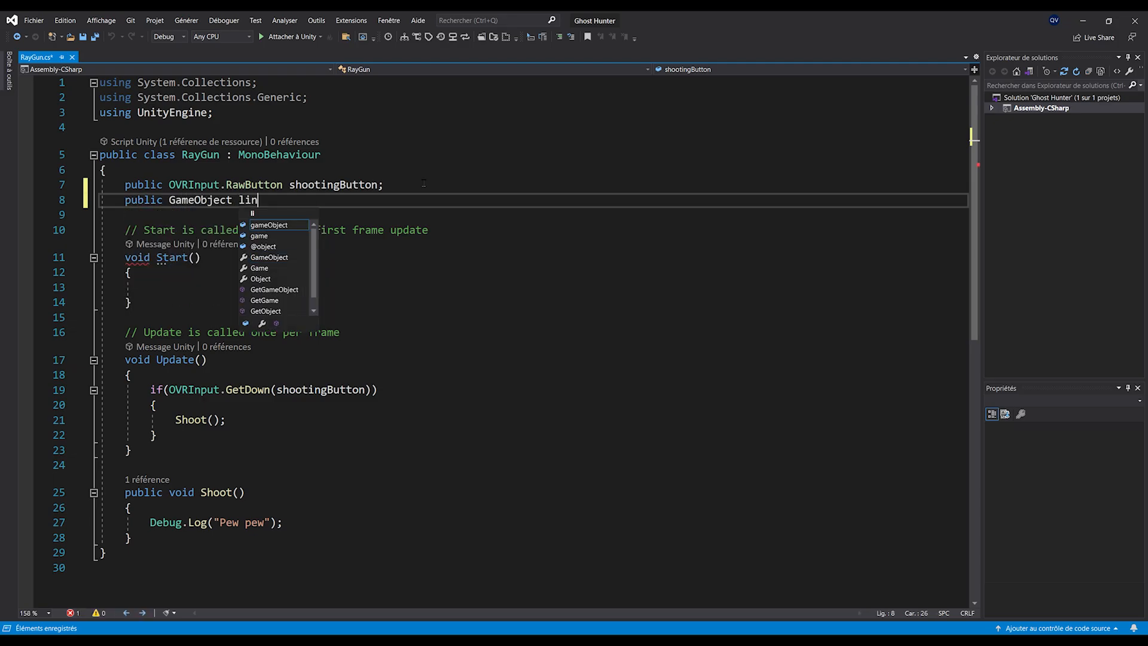
type("ePrefab;")
key("ctrl+s")
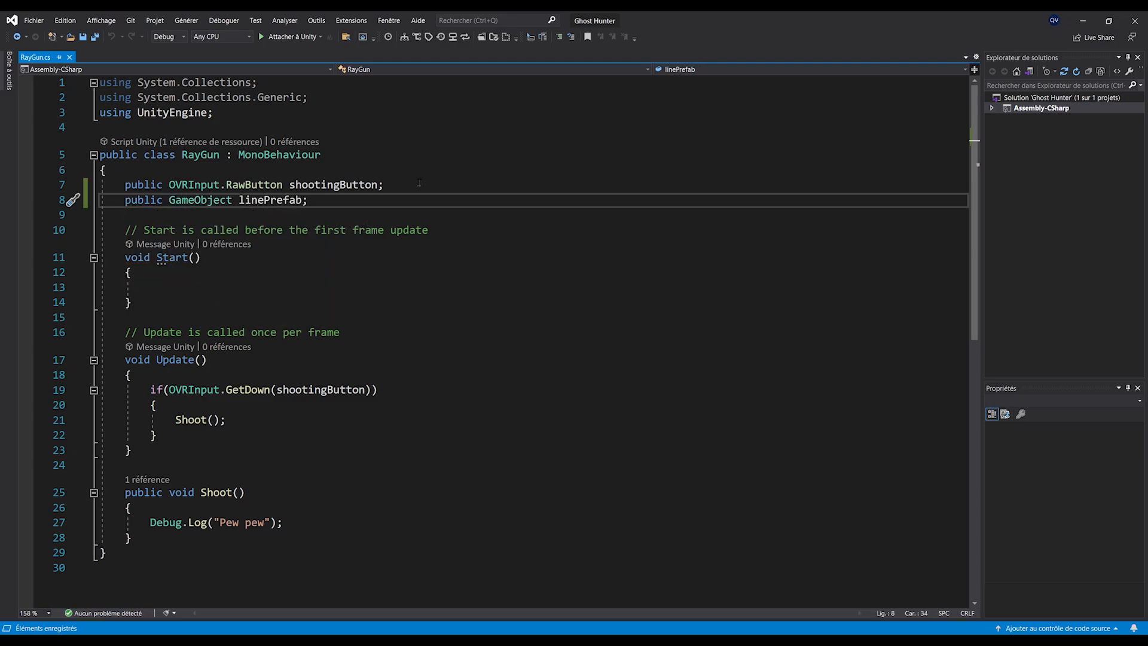
Step: Declare public Transform shootingPoint below linePrefab in the RayGun class and save the script
scroll(424, 183, "up", 1, "ctrl")
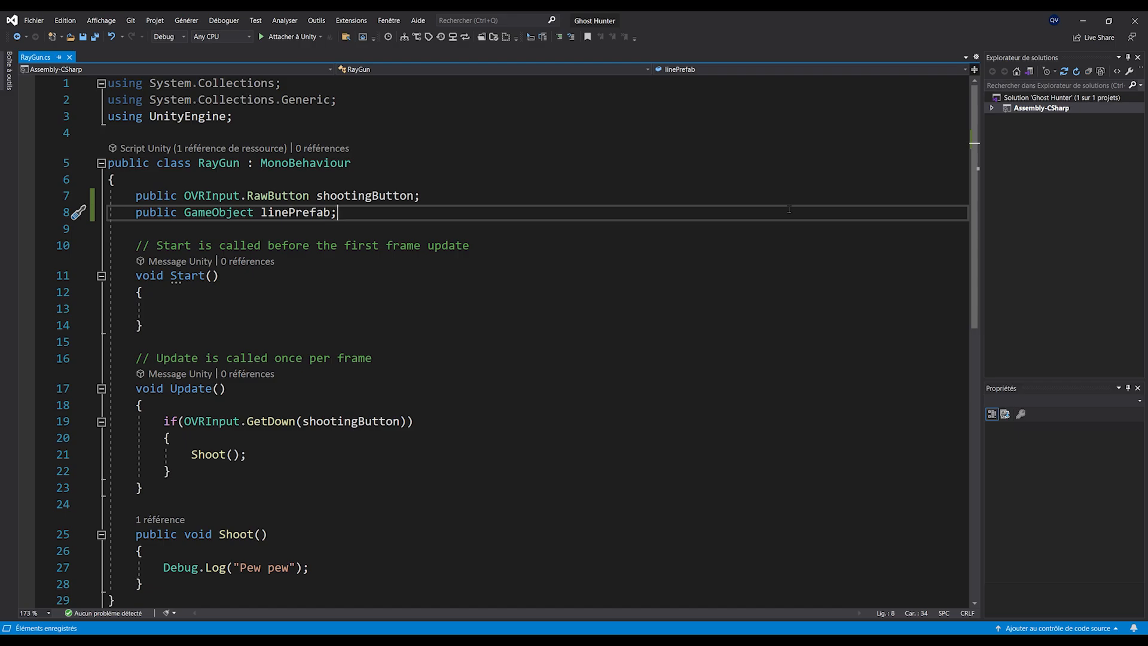
key("Return")
type("public Trans")
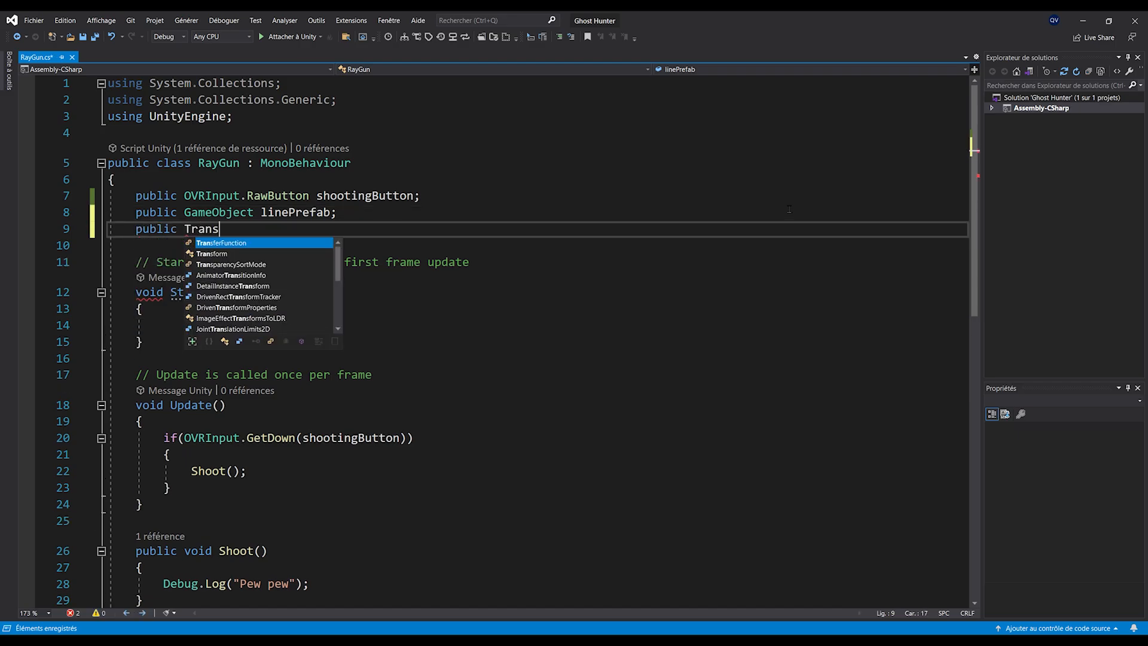
type("form shootingPo")
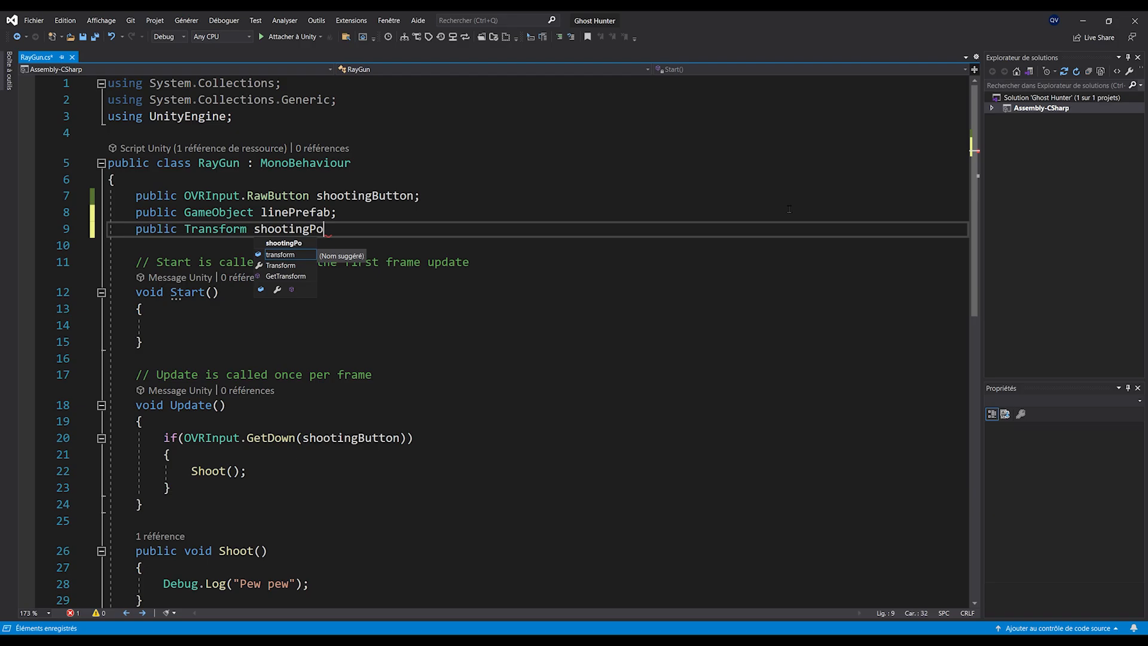
type("int;")
key("ctrl+s")
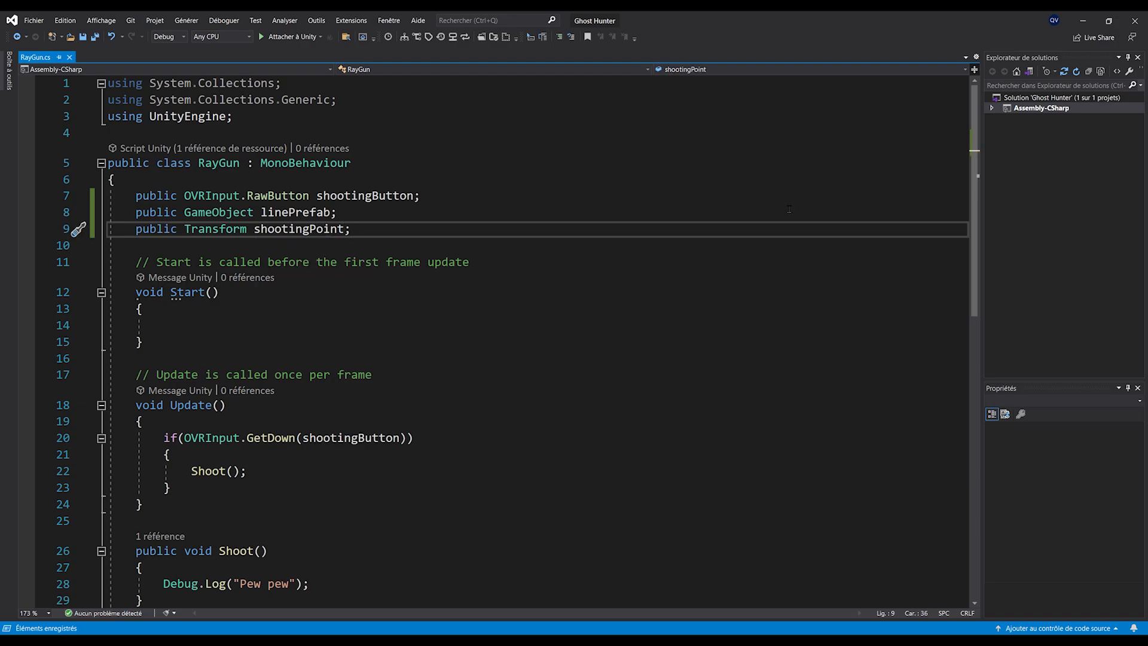
Step: Declare public float maxLineDistance = 5 below shootingPoint in the RayGun class and save the script
key("Return")
type("p")
key("BackSpace")
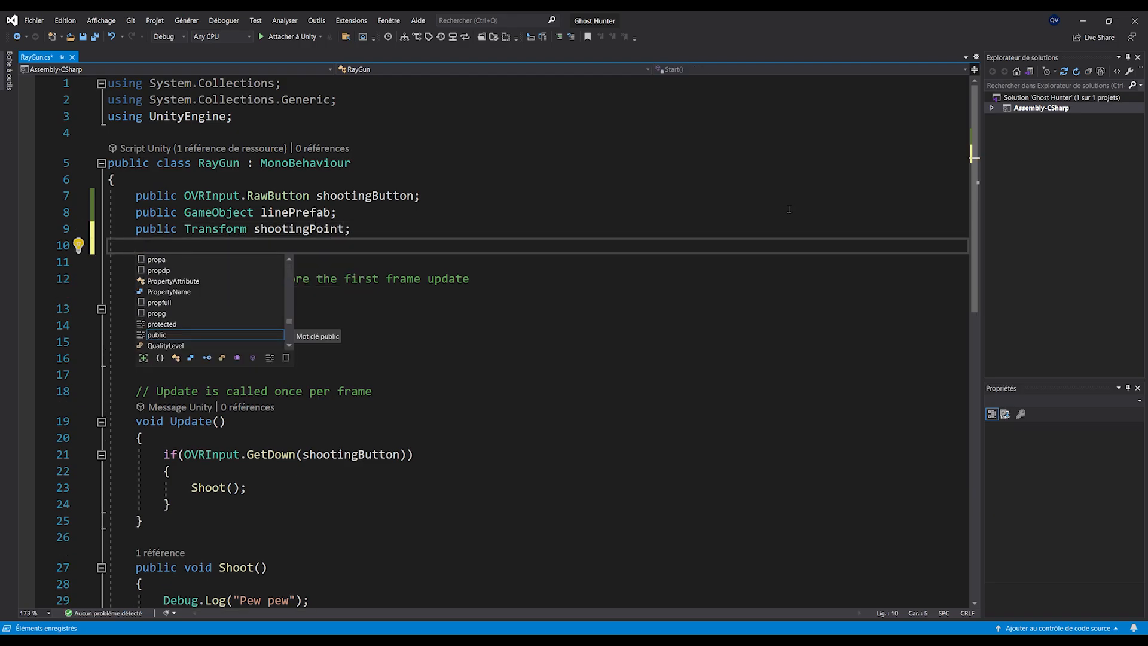
type("public flo")
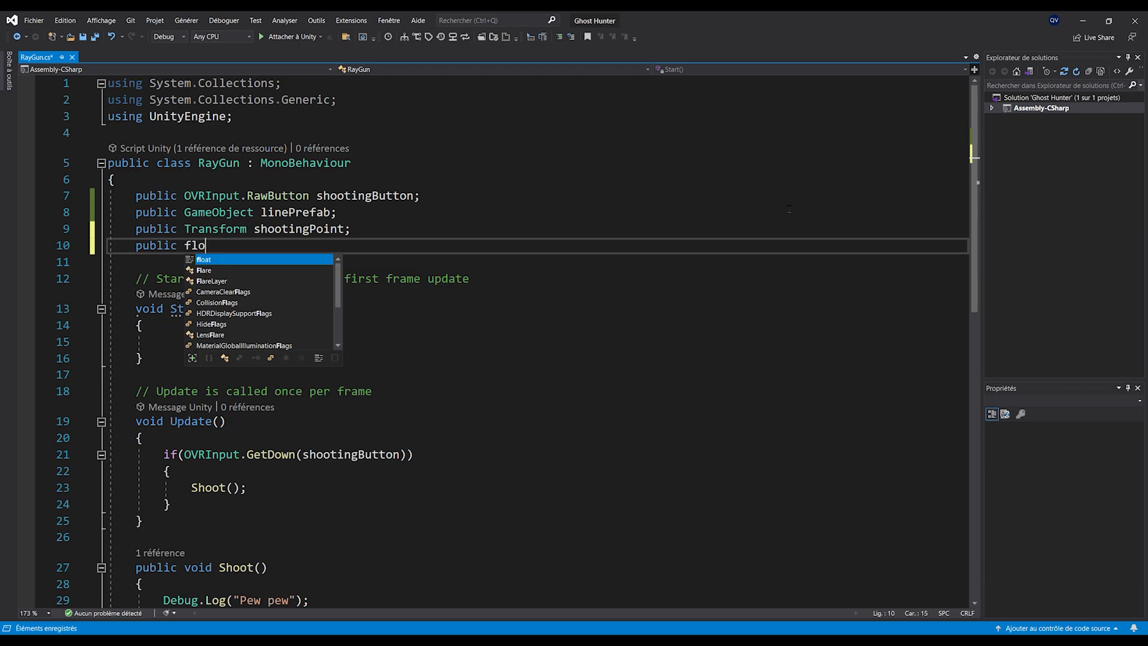
type("at maxLine")
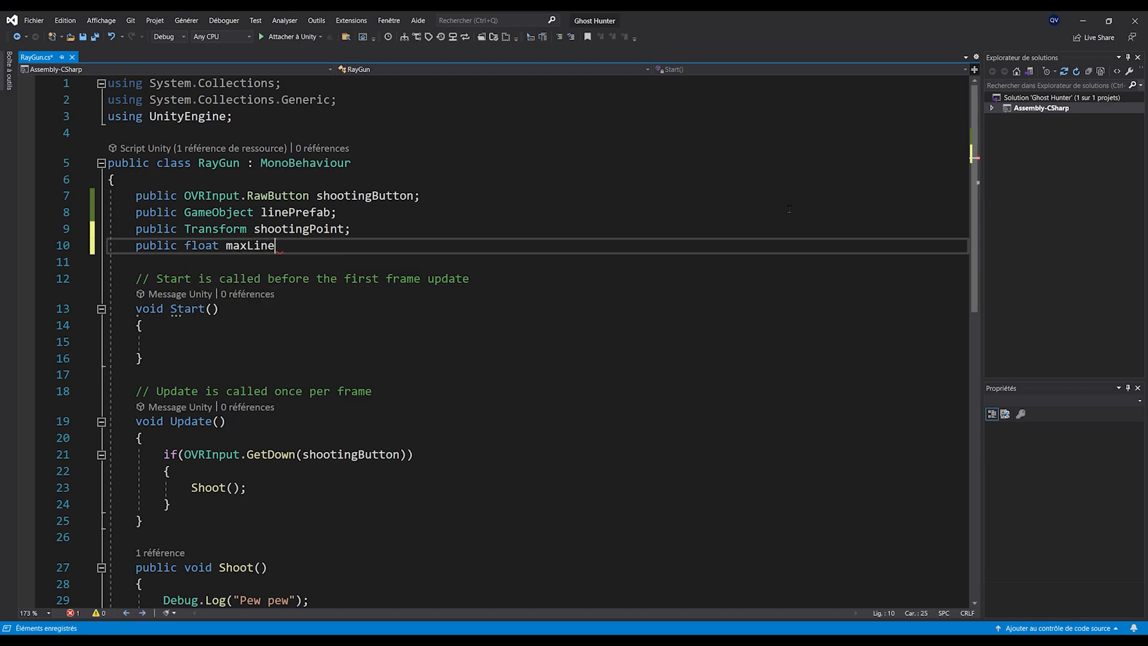
type("Distance")
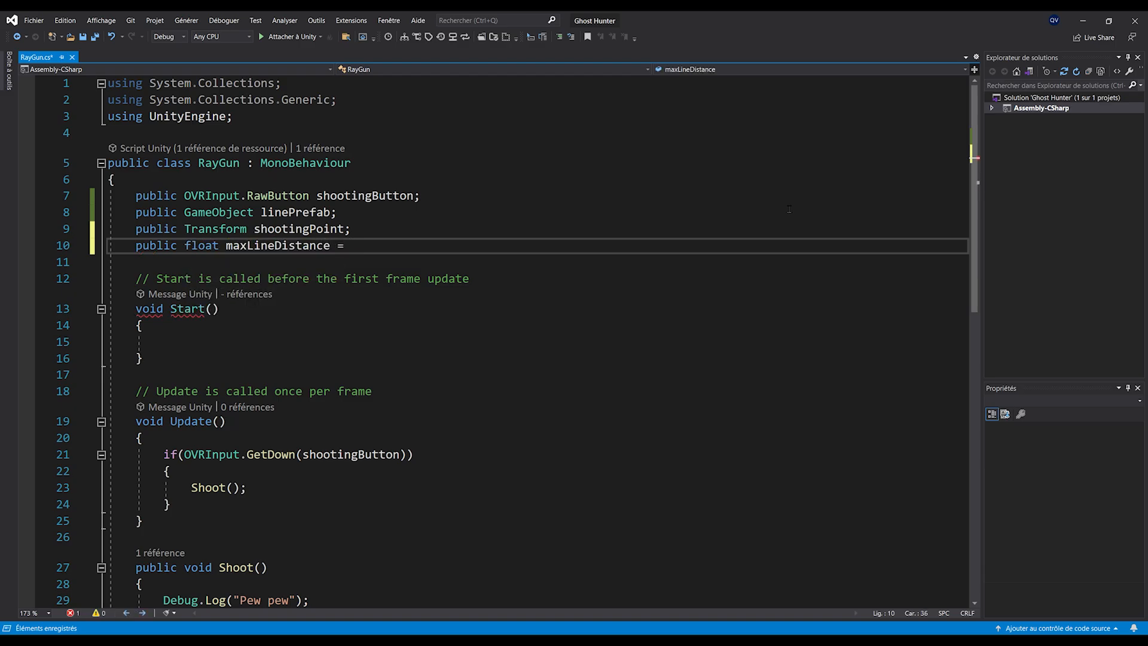
type(" = 5;")
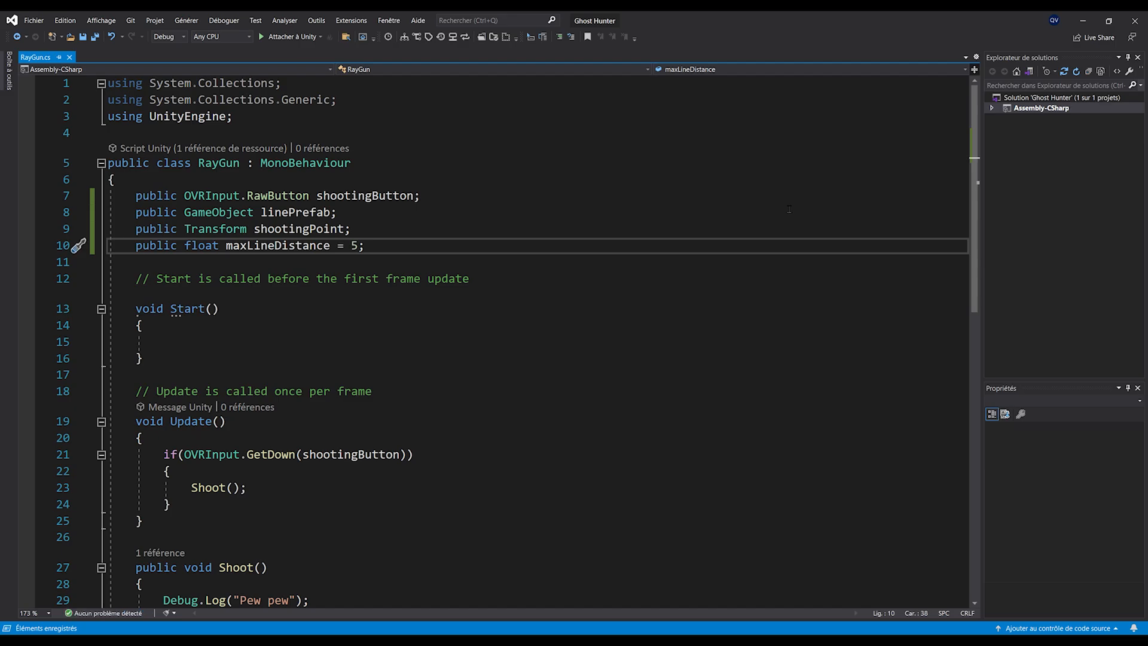
scroll(790, 209, "up", 2, "ctrl")
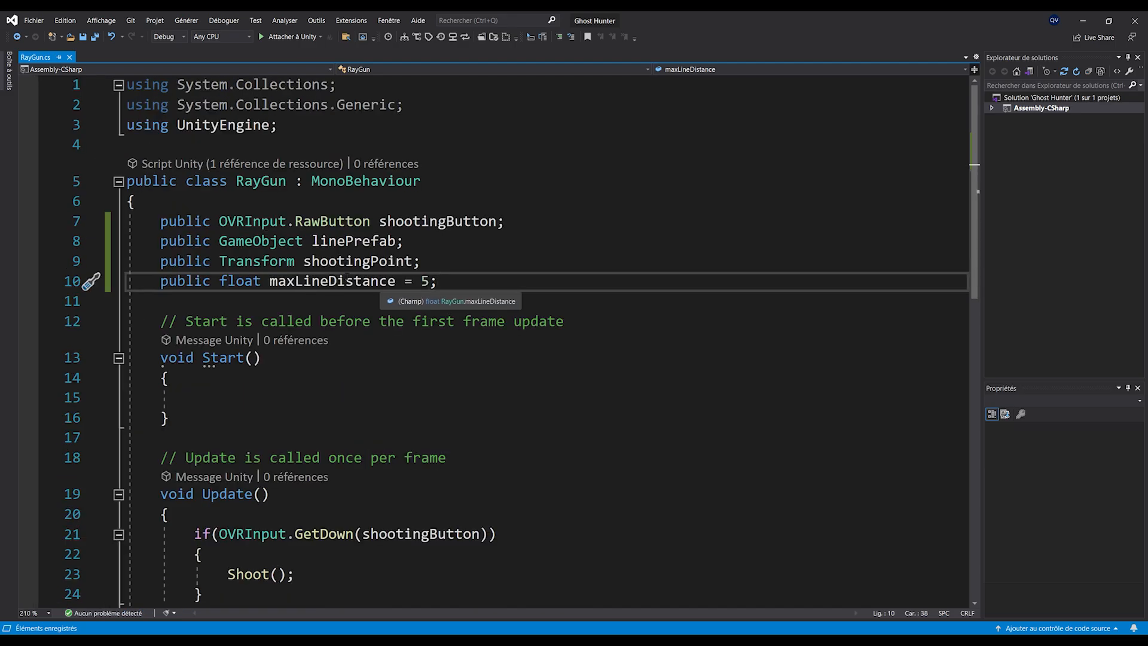
scroll(369, 290, "down", 2, "ctrl")
Step: Add LineRenderer line = Instantiate(linePrefab); below the Debug.Log call in the Shoot method and save the script
scroll(335, 320, "down", 4)
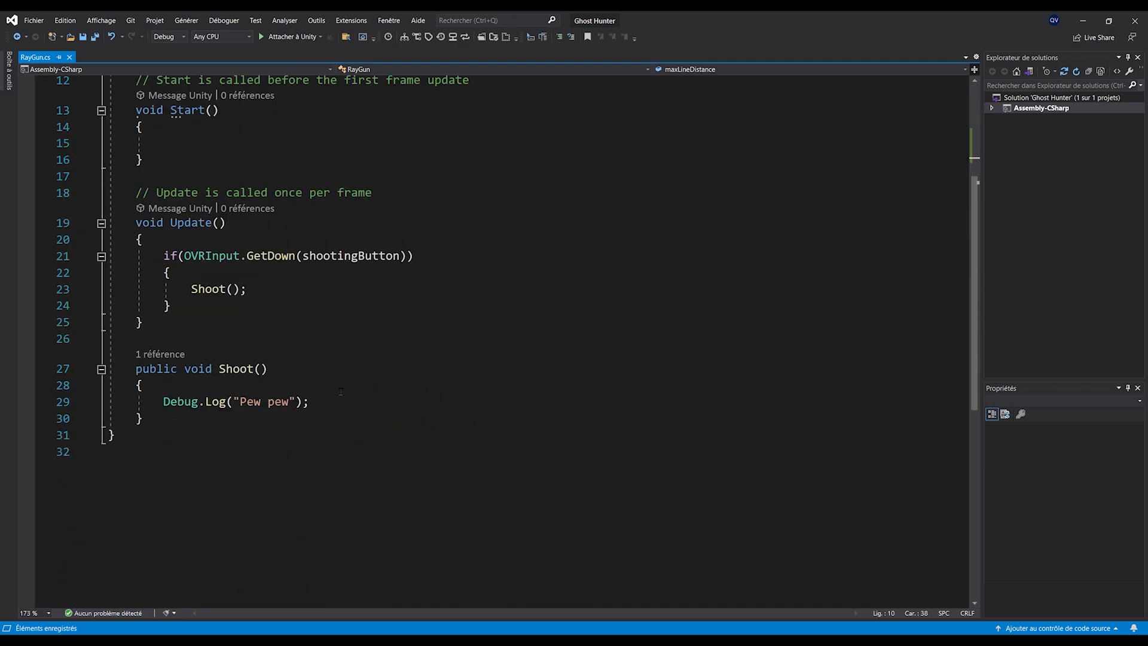
left_click(386, 404)
key("Return")
key("Return")
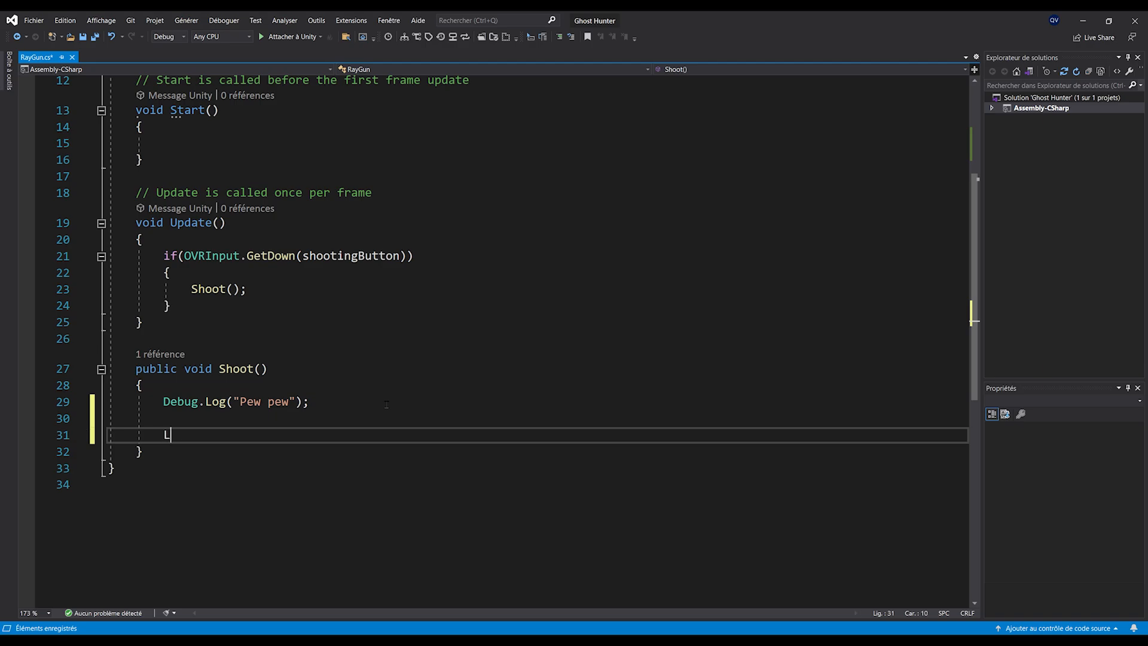
type("LineRenderer line")
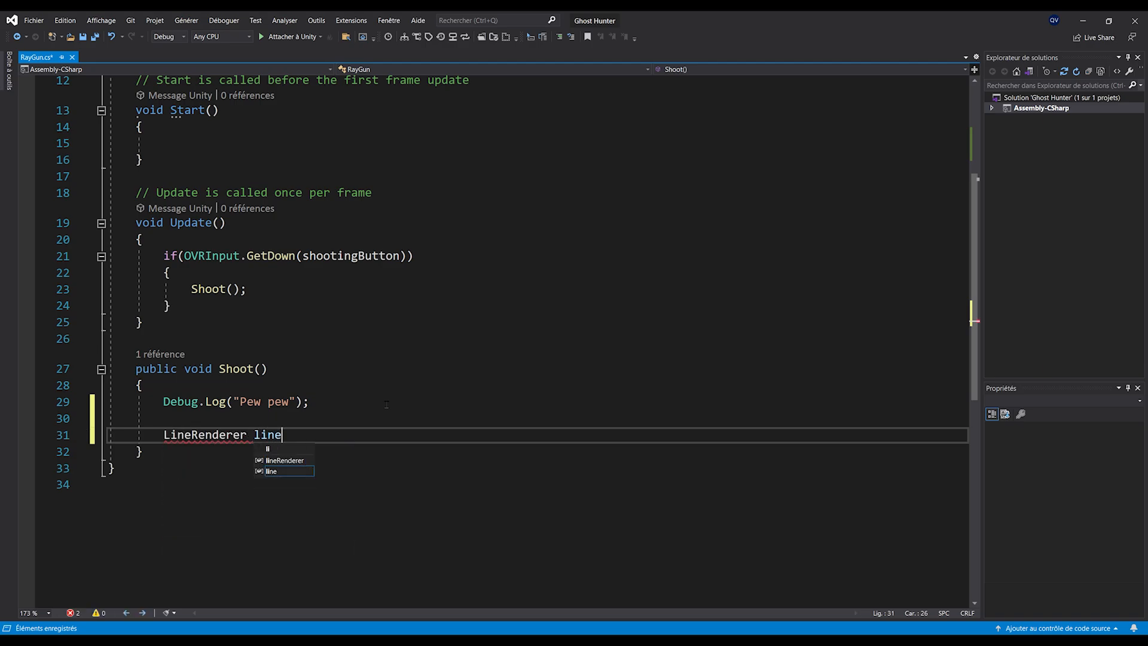
type(" = Instanti")
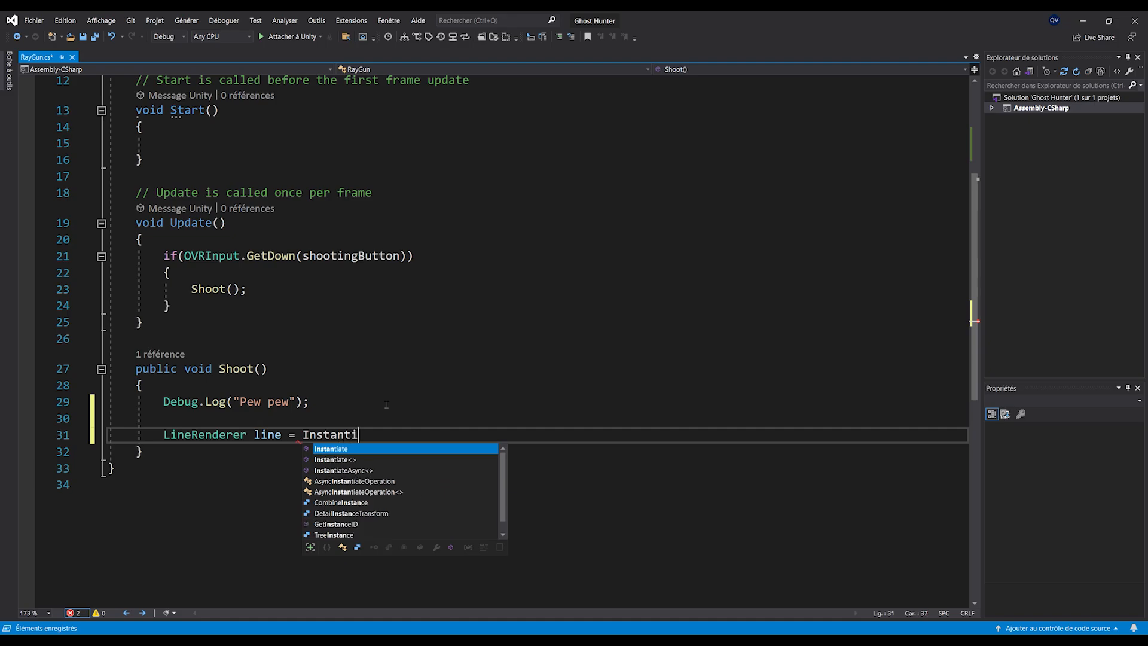
type("ate(linePrefab);")
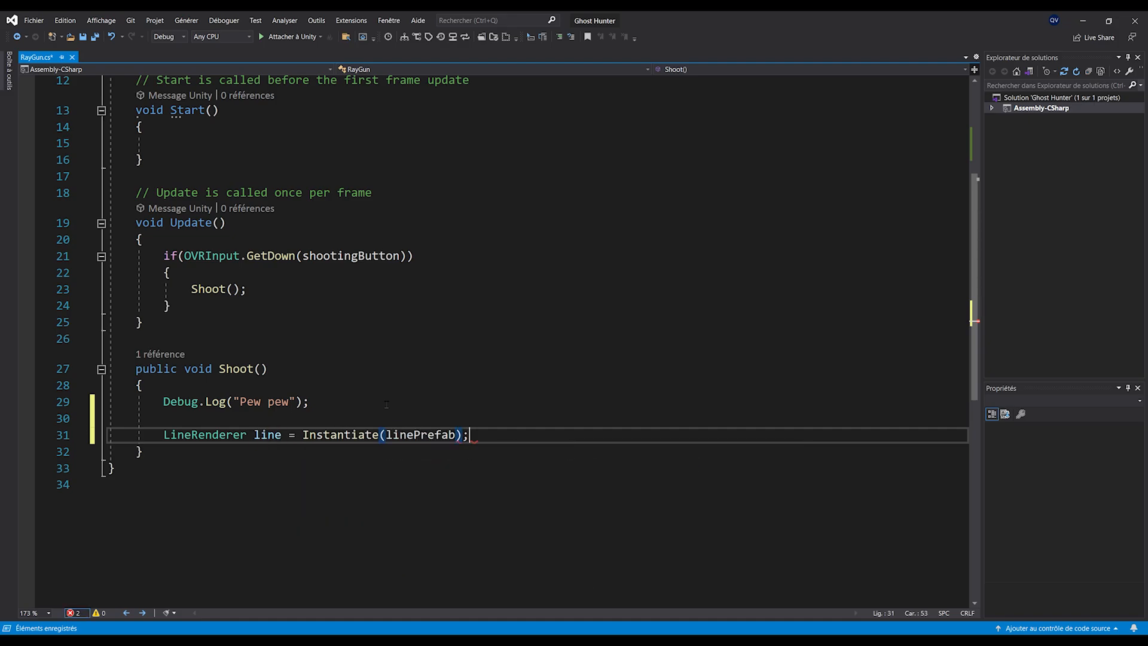
key("ctrl+s")
scroll(386, 404, "up", 1)
key("Down")
Step: Check the error on the Instantiate line, change the linePrefab field's type to LineRenderer, and save the script
mouse_move(372, 488)
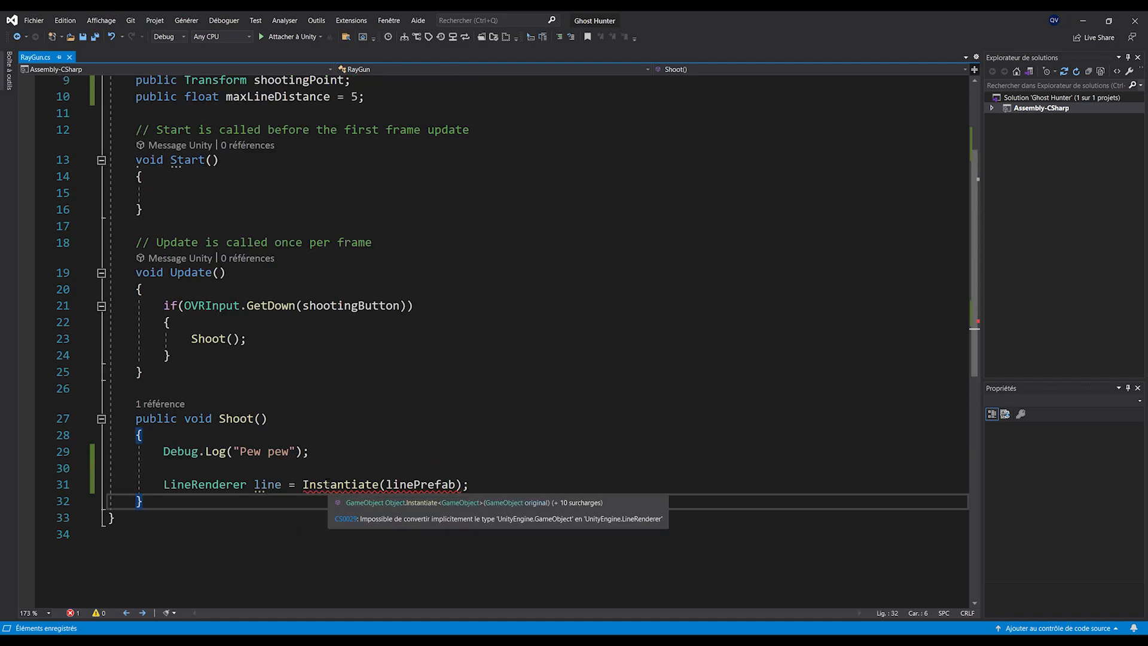
scroll(183, 466, "down", 1)
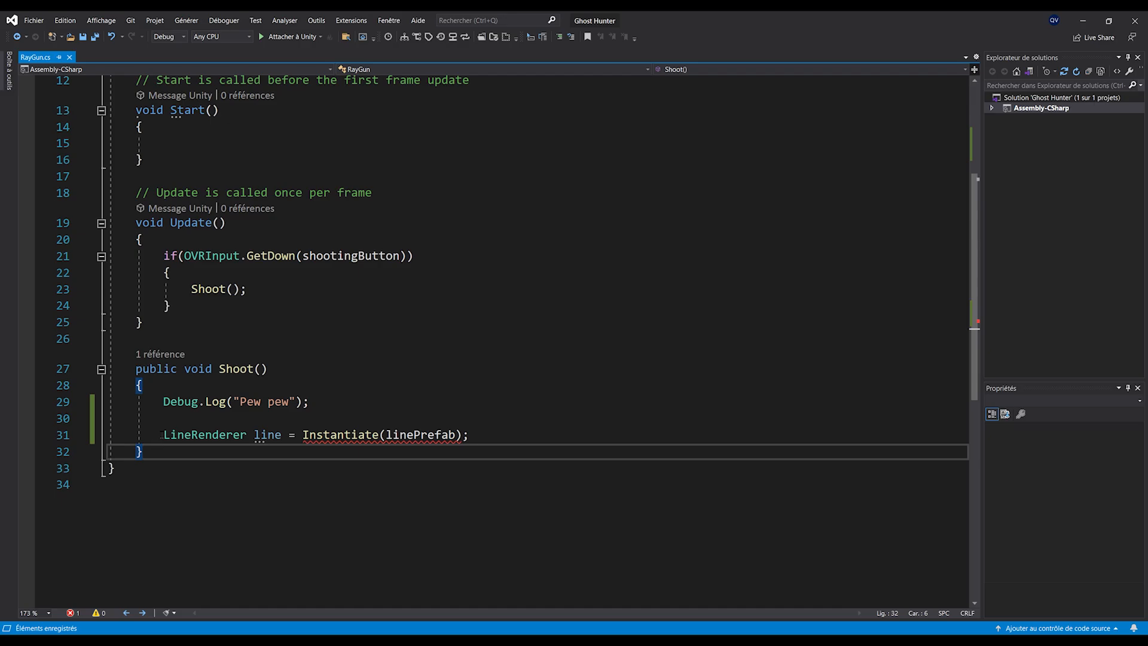
left_click_drag(163, 434, 281, 435)
left_click(143, 451)
triple_click(220, 436)
left_click(227, 503)
scroll(239, 264, "up", 4)
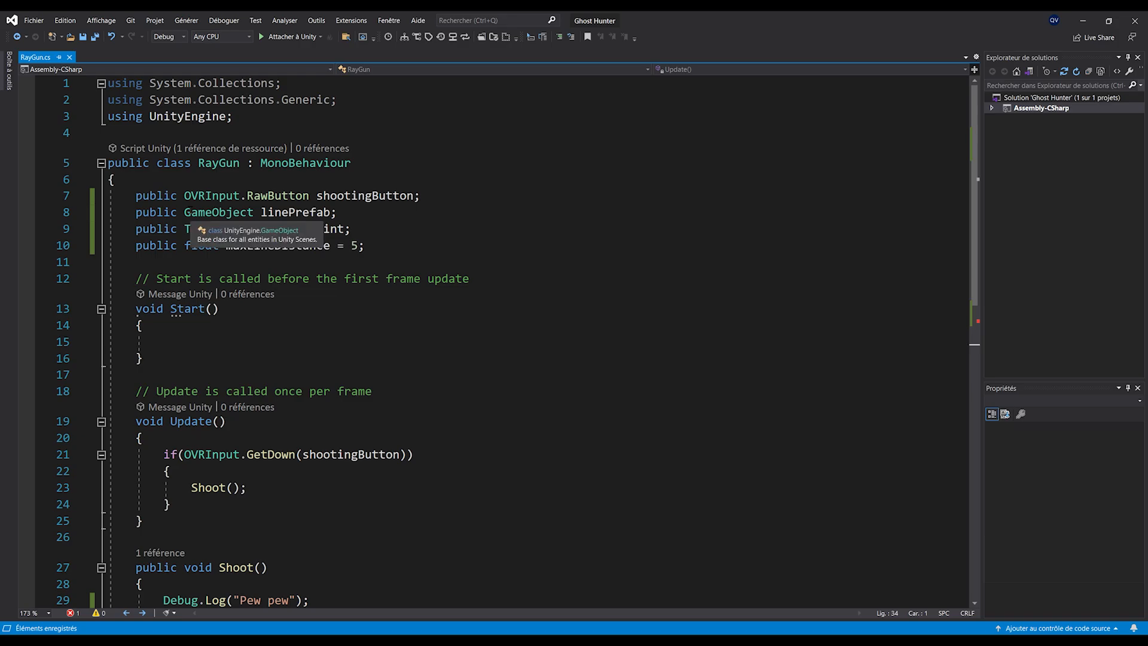
double_click(218, 212)
type("Lin")
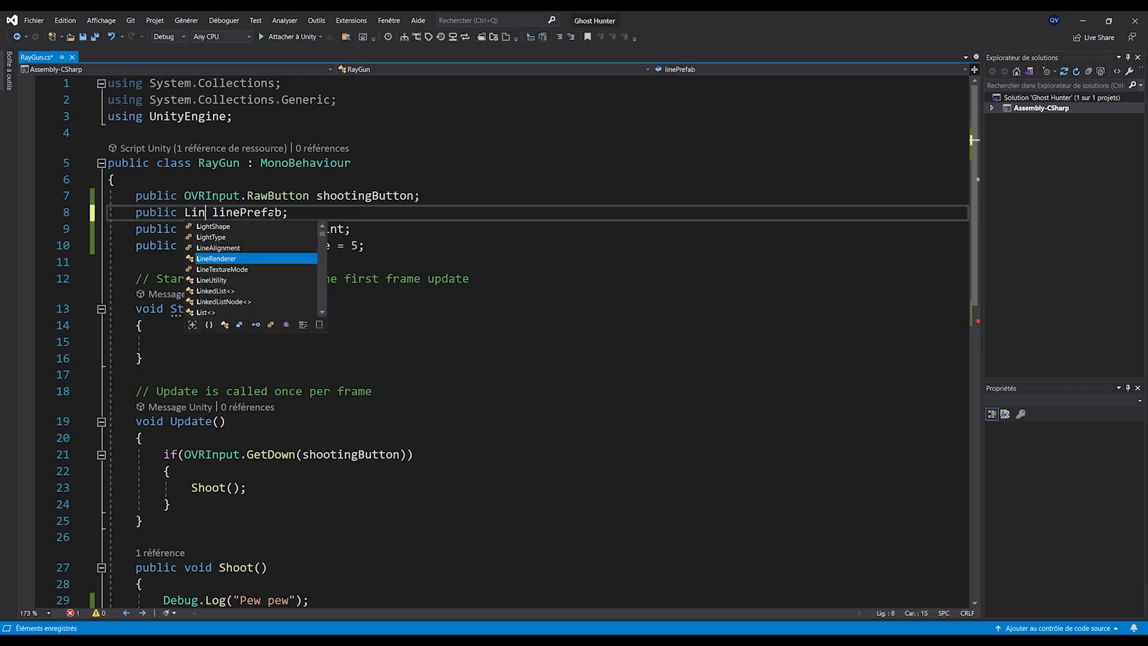
type("eRend")
key("Tab")
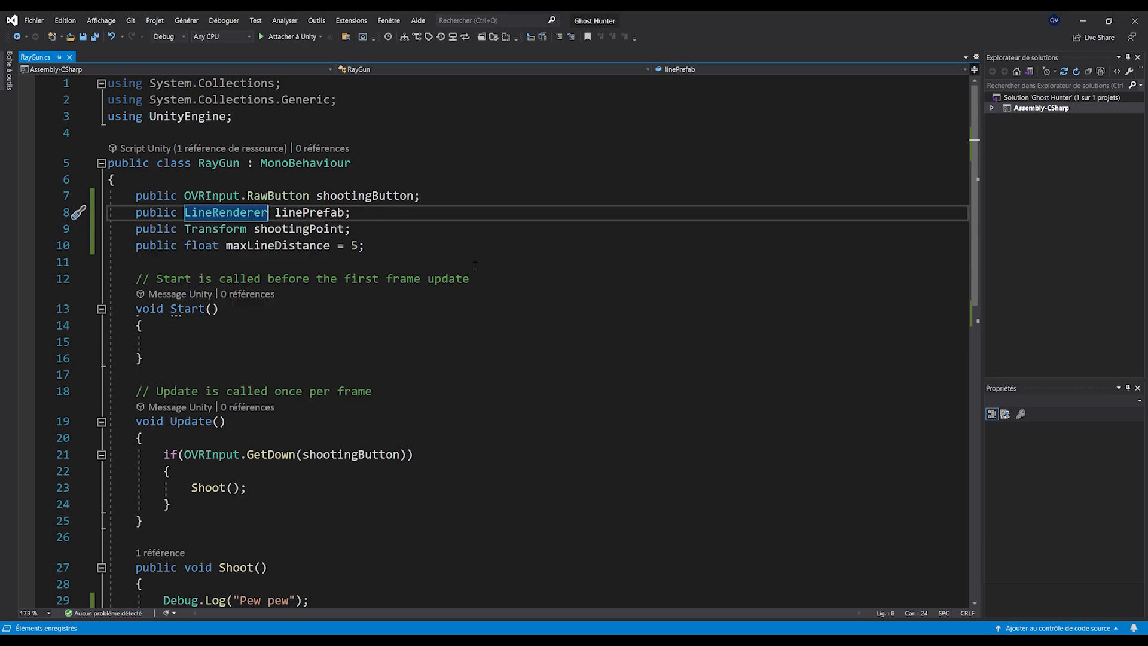
Step: Start a new line below the Instantiate statement in the Shoot method
scroll(436, 269, "down", 6)
triple_click(235, 337)
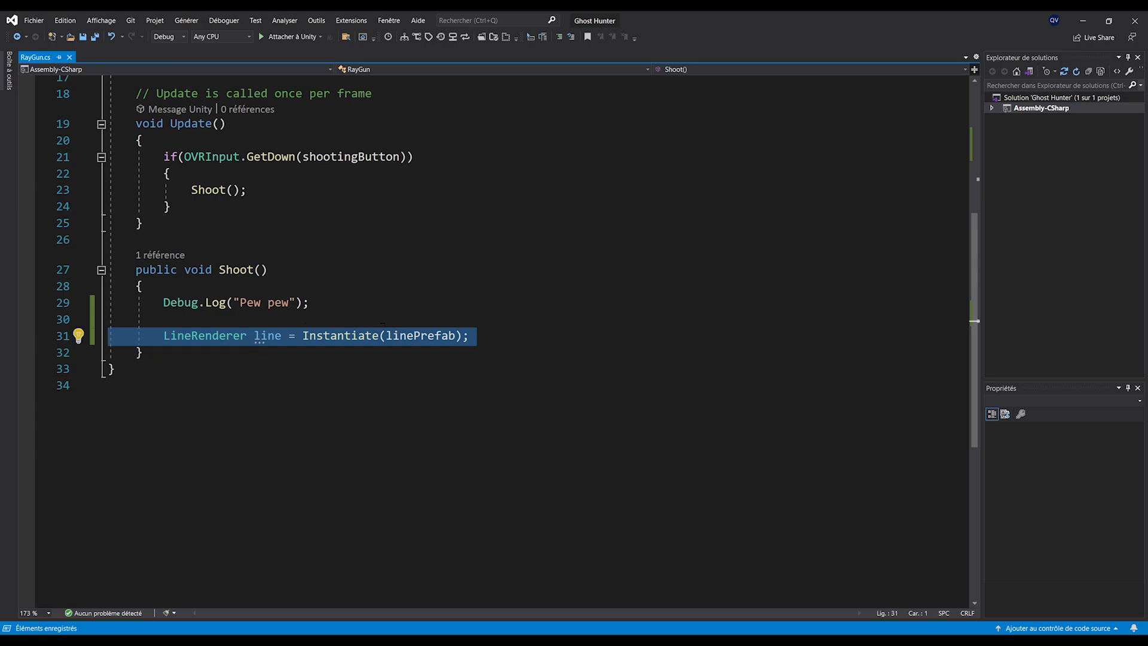
left_click(568, 335)
key("Return")
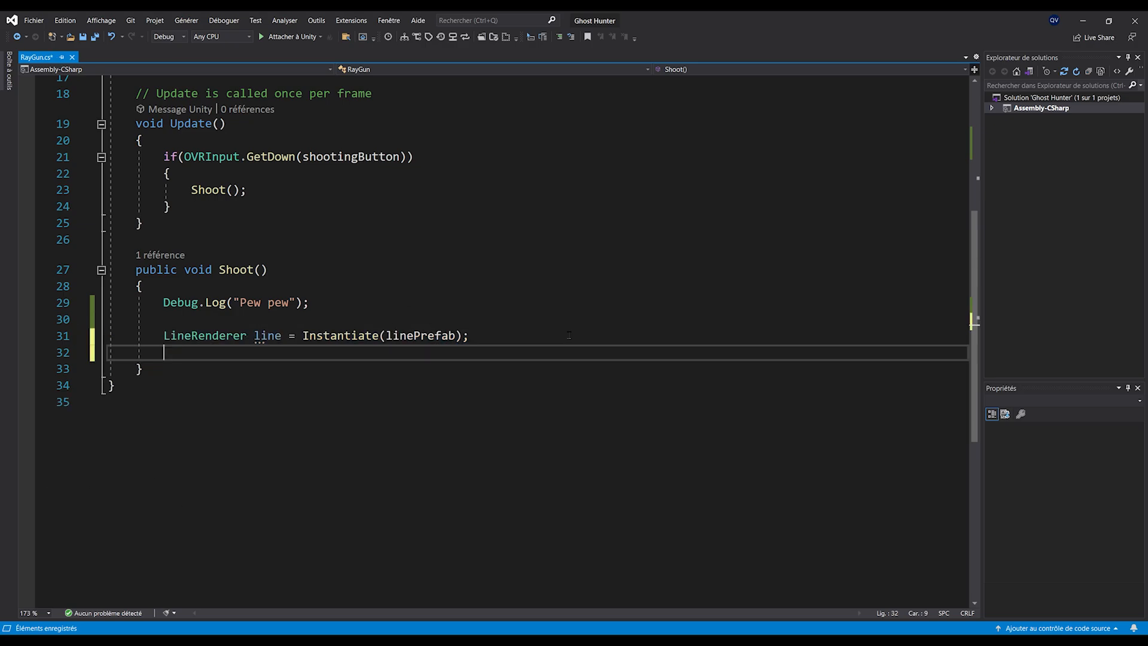
Step: Set line.positionCount to 2 under the Instantiate line in Shoot() and save the script
type("line.po")
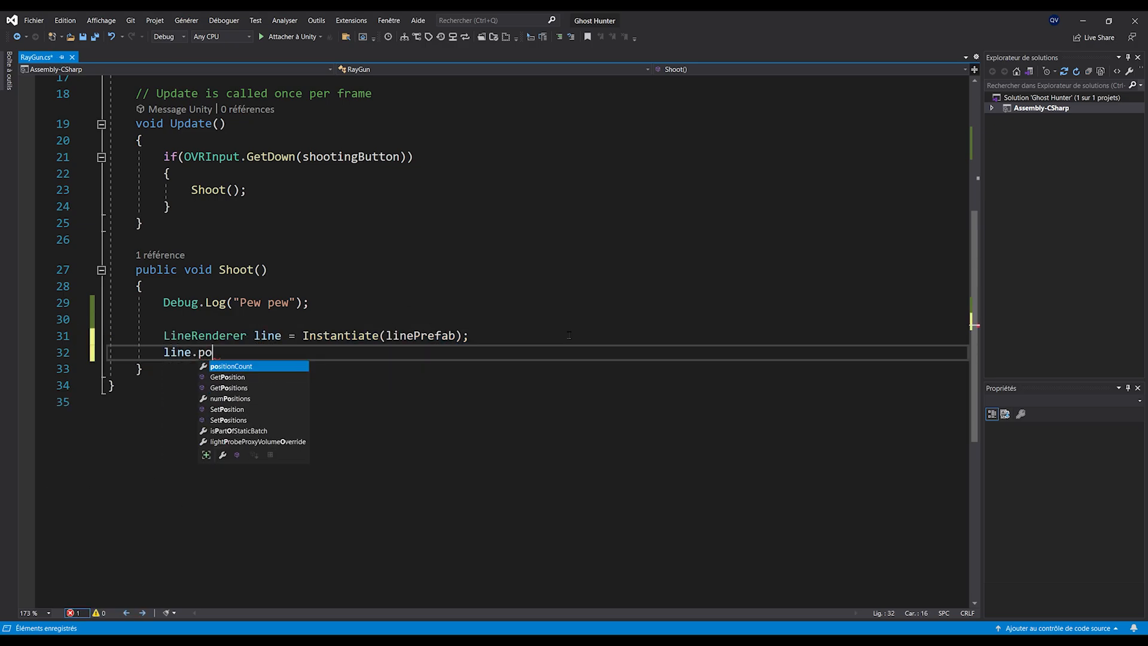
key("Tab")
type("=")
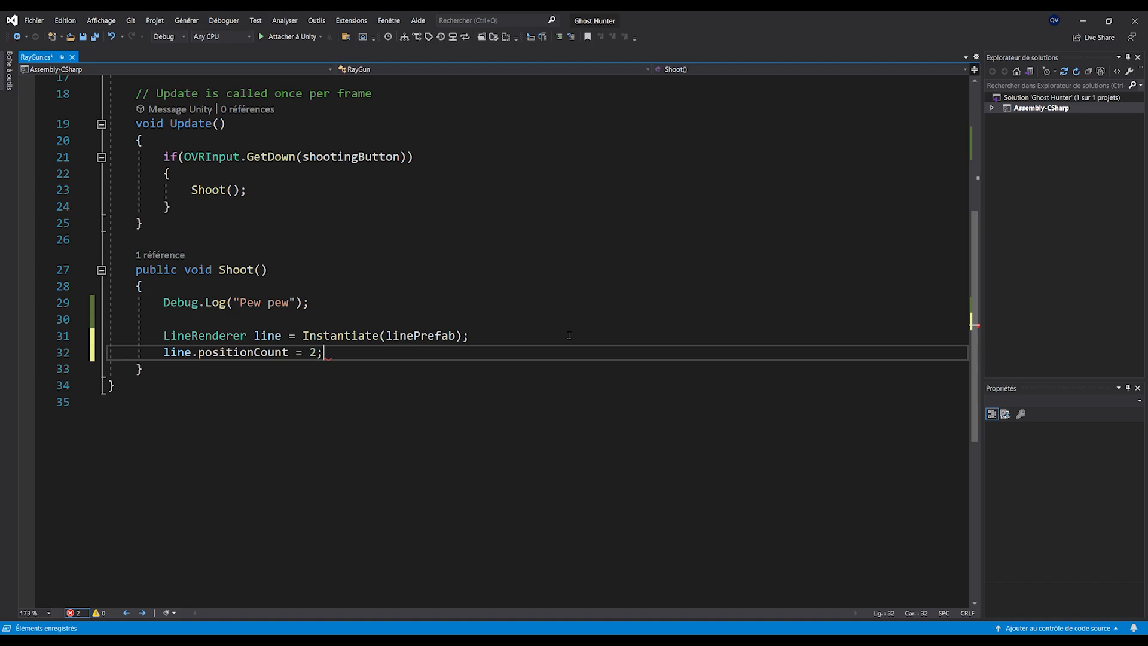
key("ctrl+s")
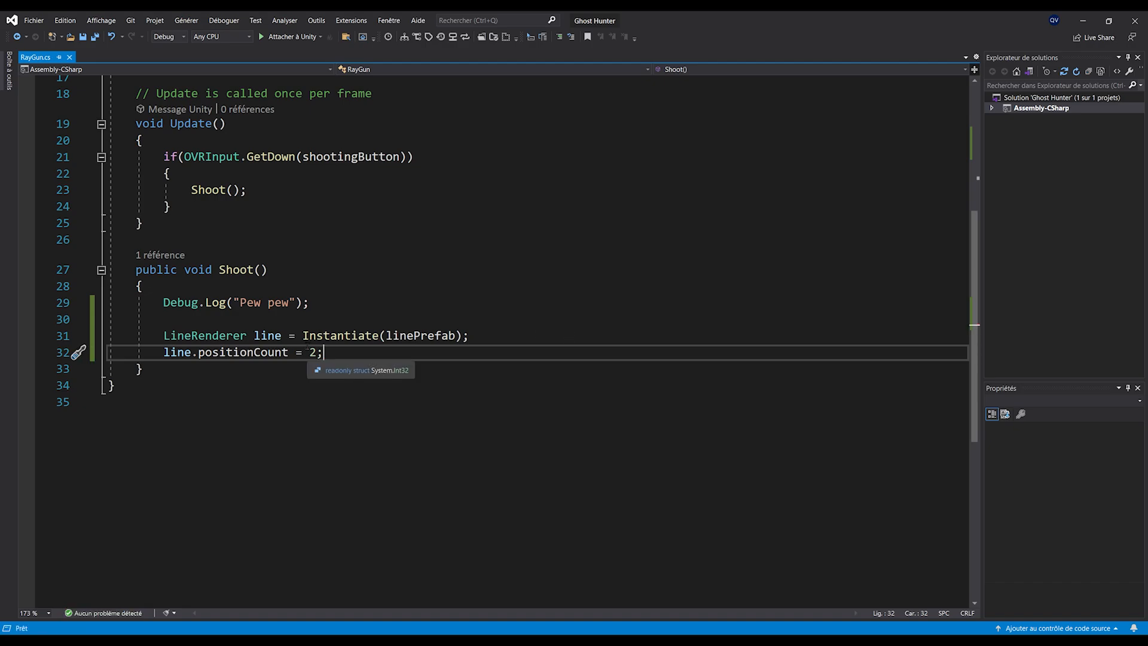
Step: Add line.SetPosition(0, shootingPoint.position); as the following statement in Shoot() and save the script
key("Return")
type("line")
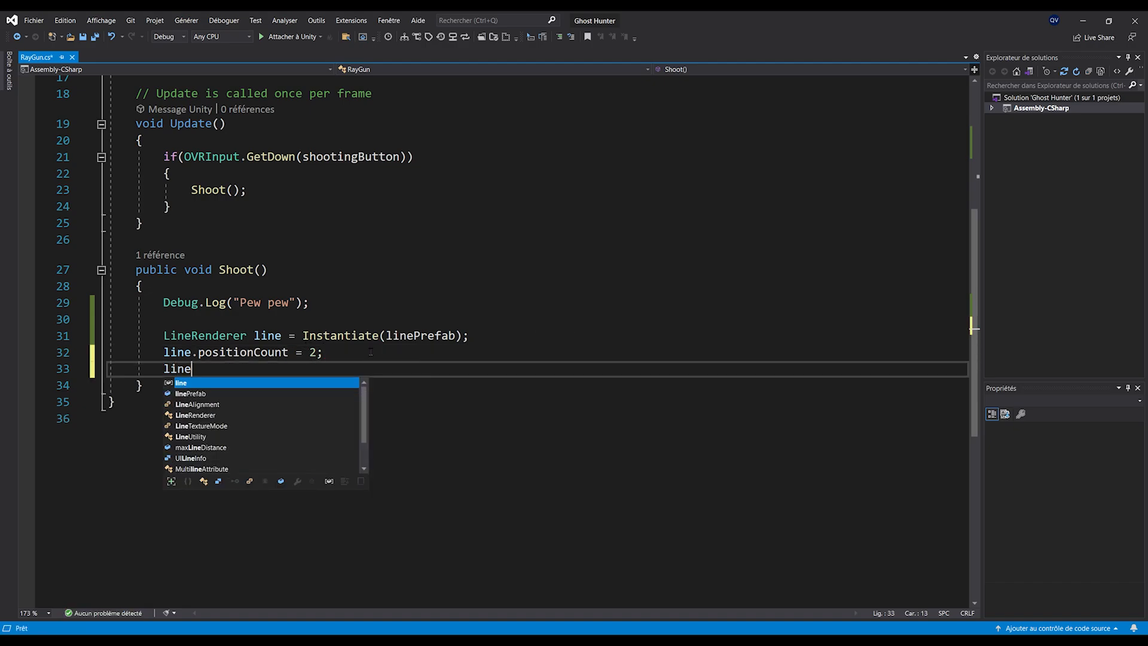
type(".setPosition(0")
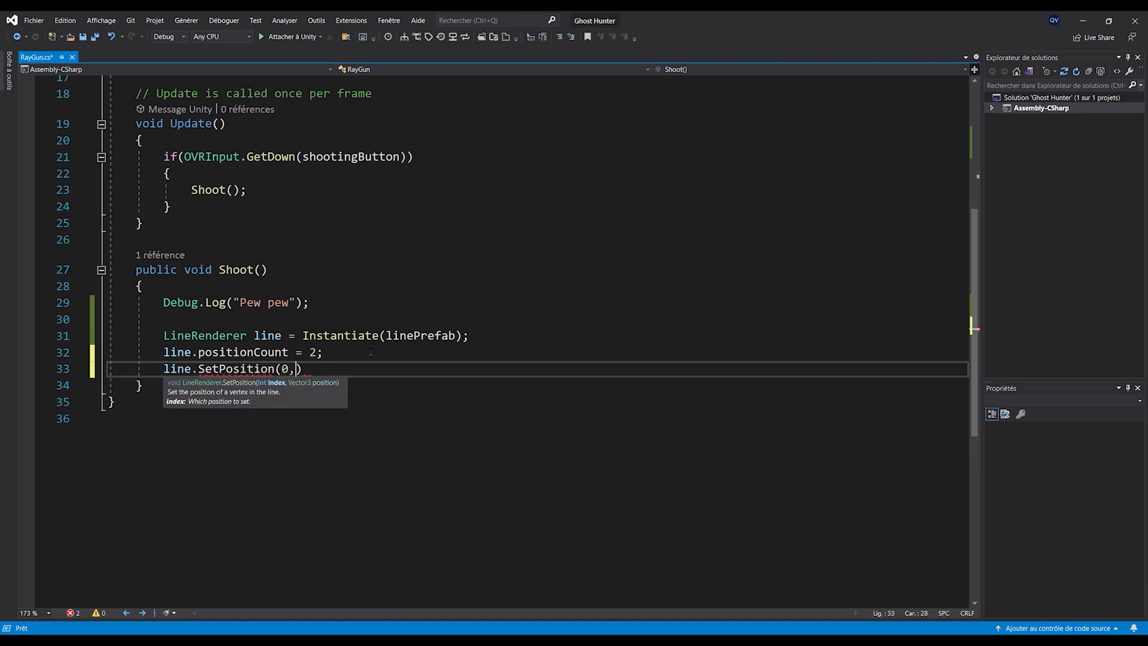
type(", sho")
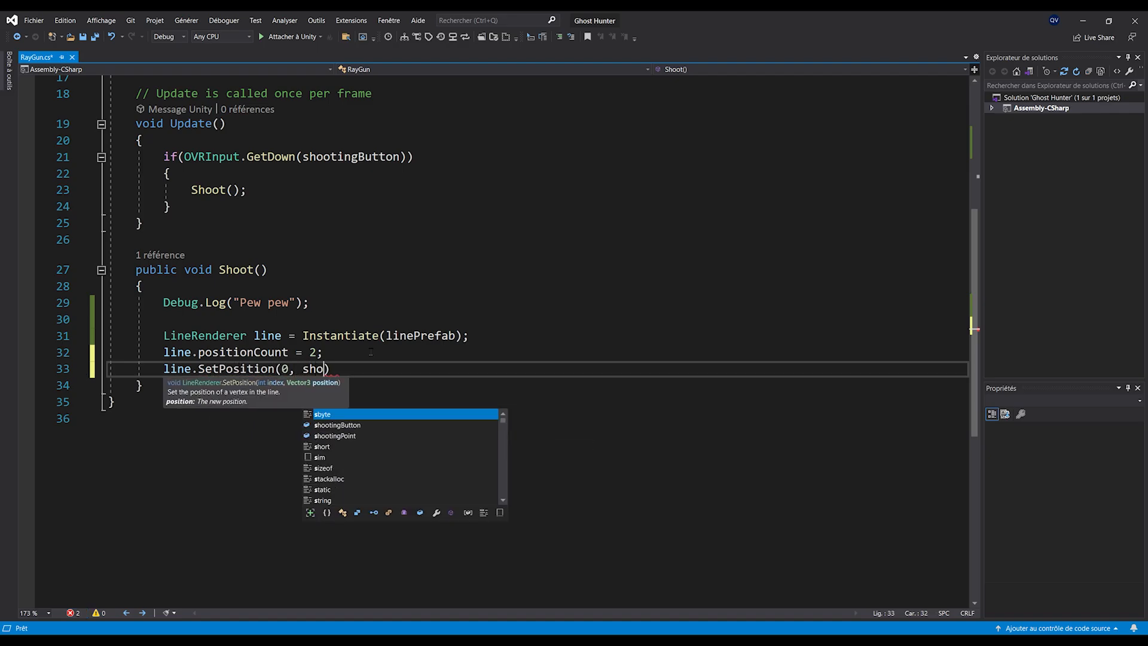
key("Tab")
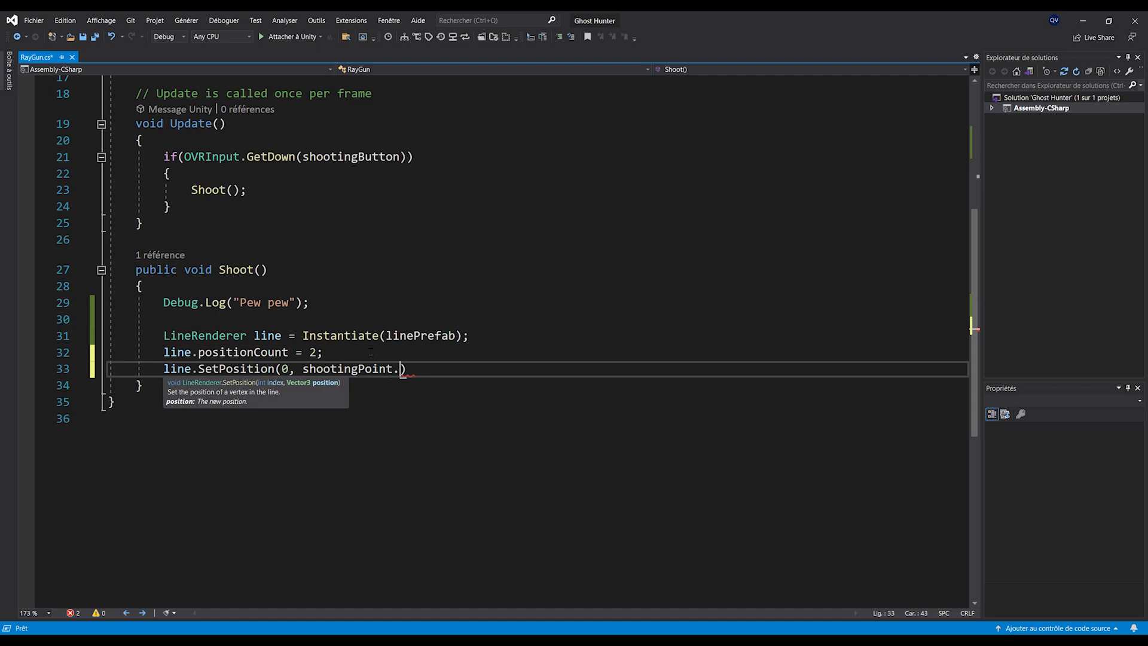
type(".position);")
key("ctrl+s")
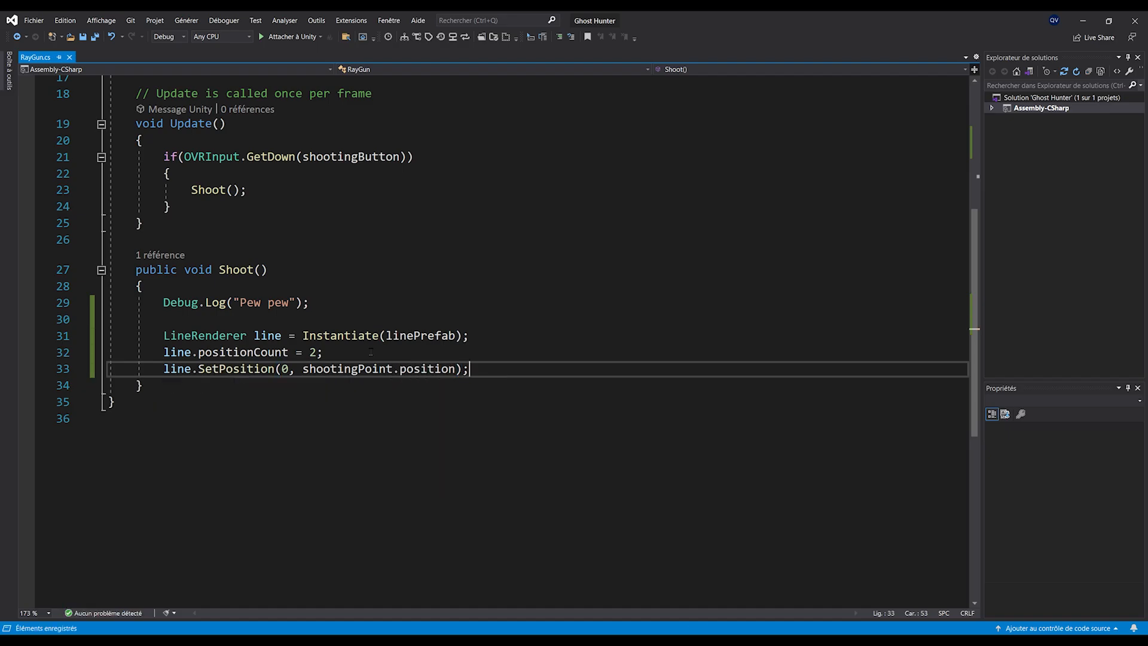
Step: After a blank line, declare Vector3 endPoint = shootingPoint.position + shootingPoint.forward * maxLineDistance; and save the script
key("Return")
key("Return")
type("V")
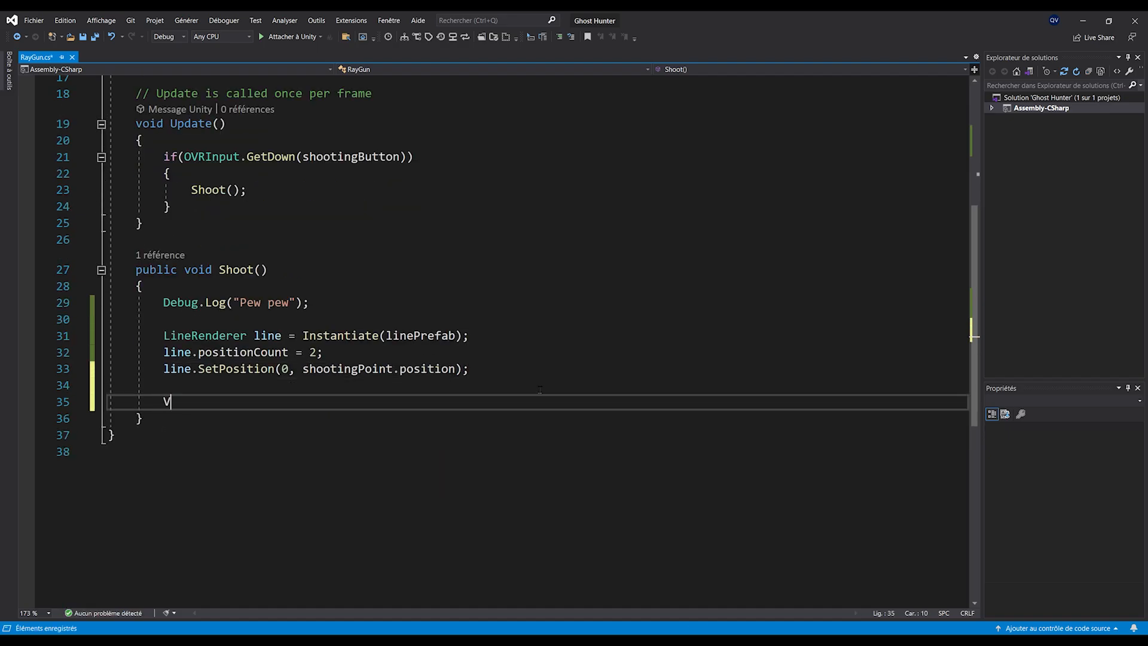
type("ector3 endP")
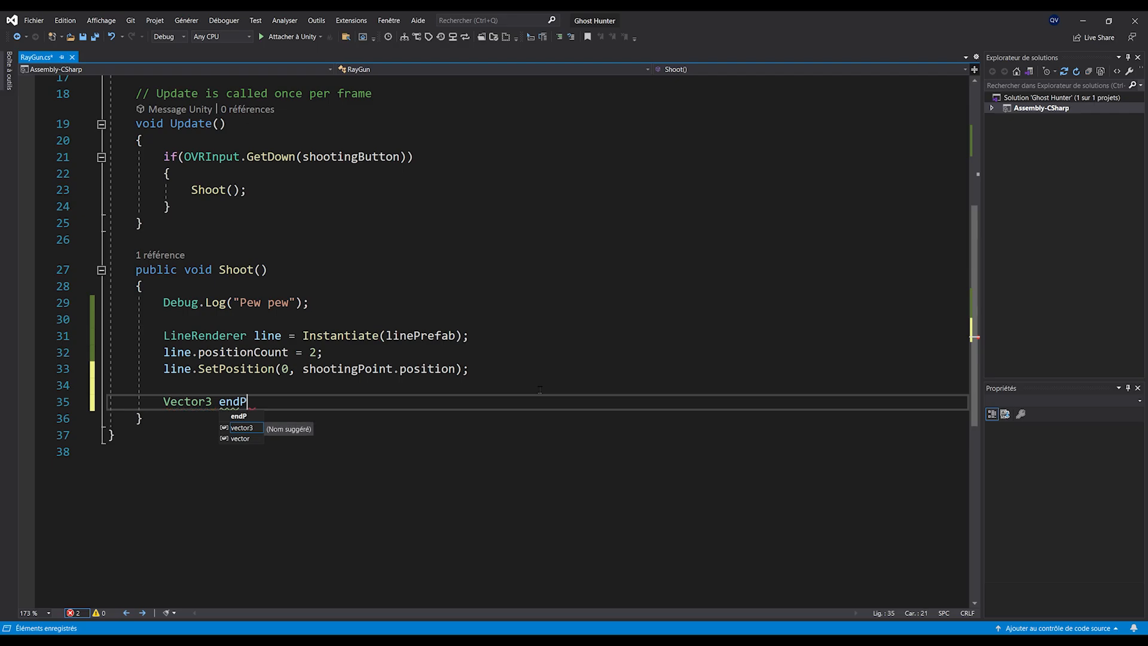
type("oint = shoo")
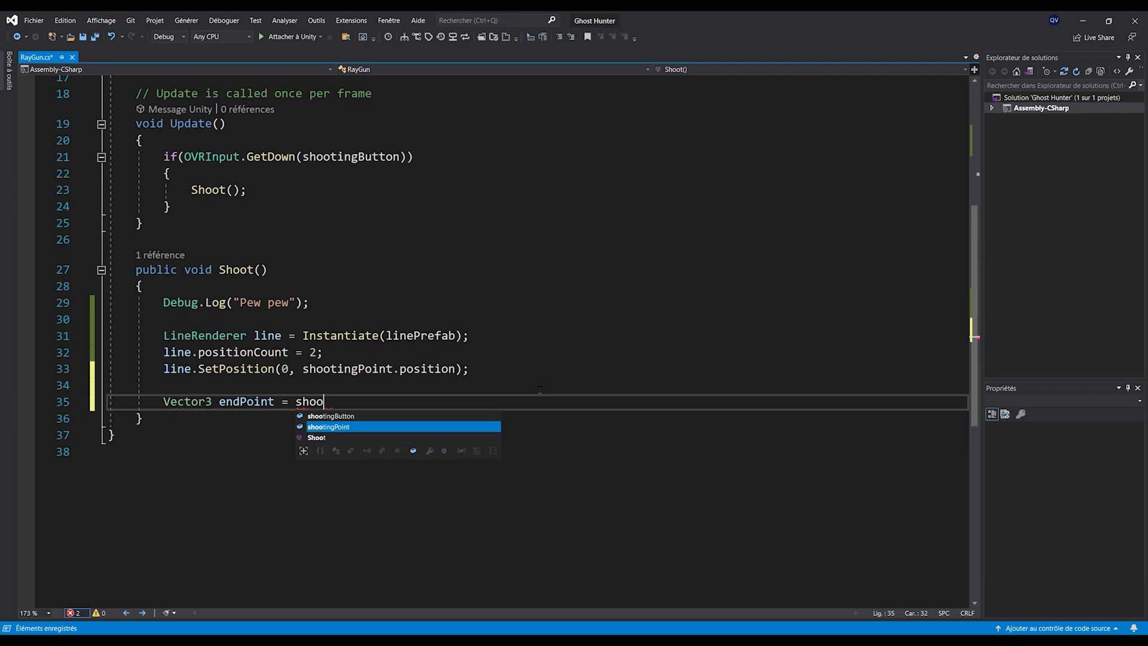
type("tingPoint.position + ")
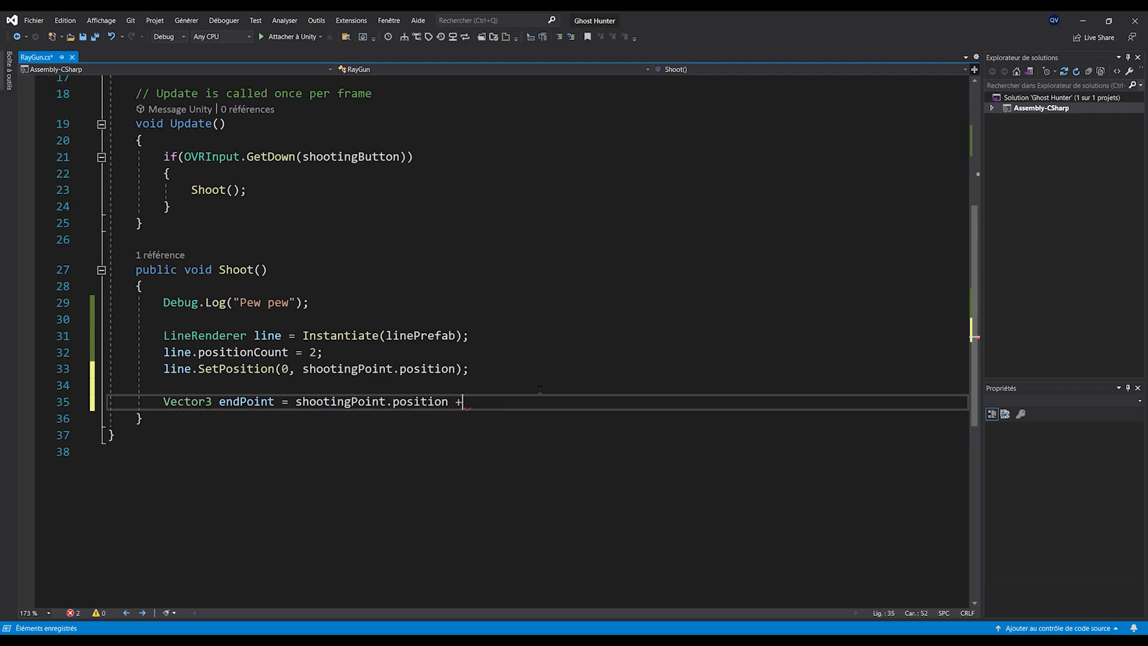
type("shootingPoint.")
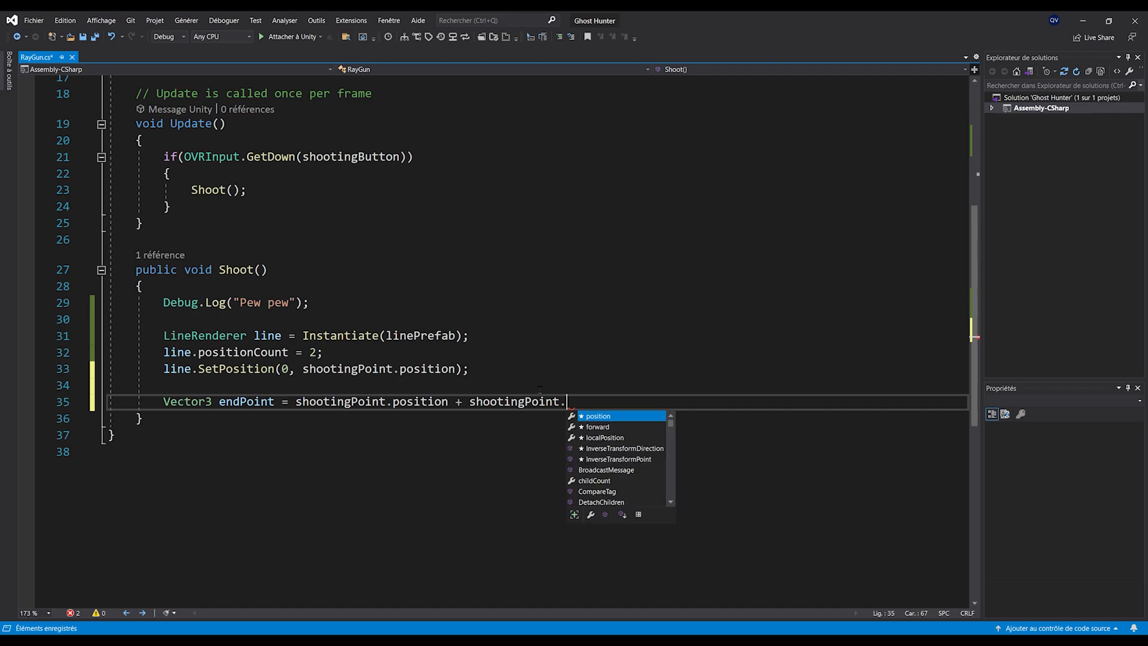
type("forward * ")
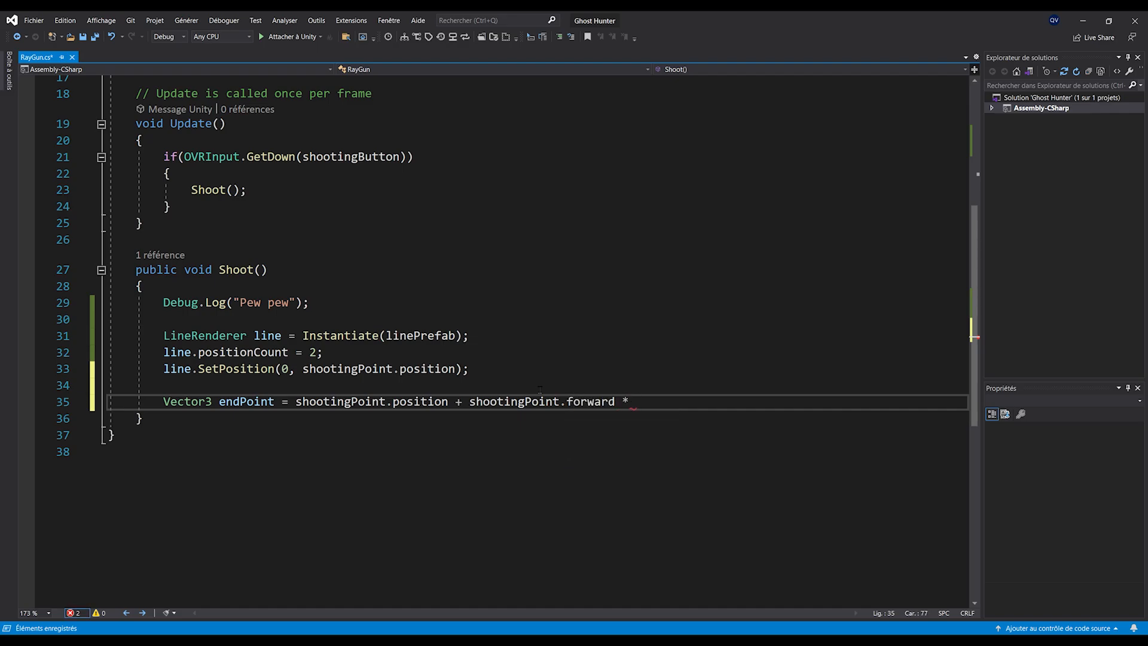
type("maxLineDistance;")
key("ctrl+s")
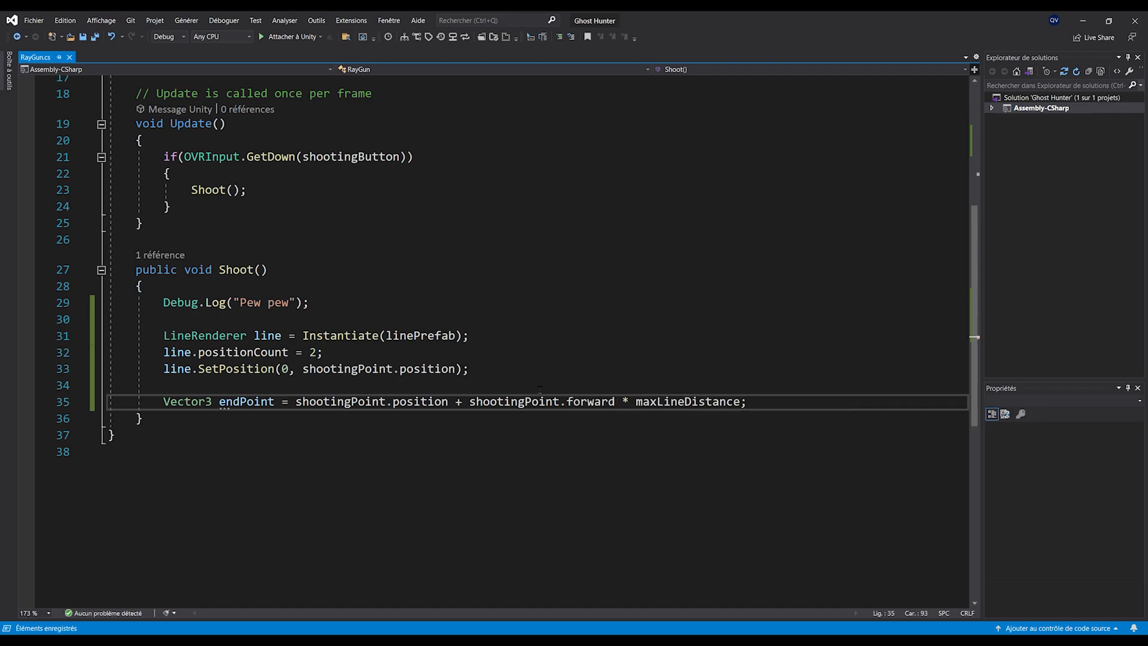
Step: Highlight the endPoint line and sketch a screen annotation of a gun, two dots joined by a dashed line, and a long arrow above
key("shift+Home")
key("shift+Home")
key("ctrl+Print")
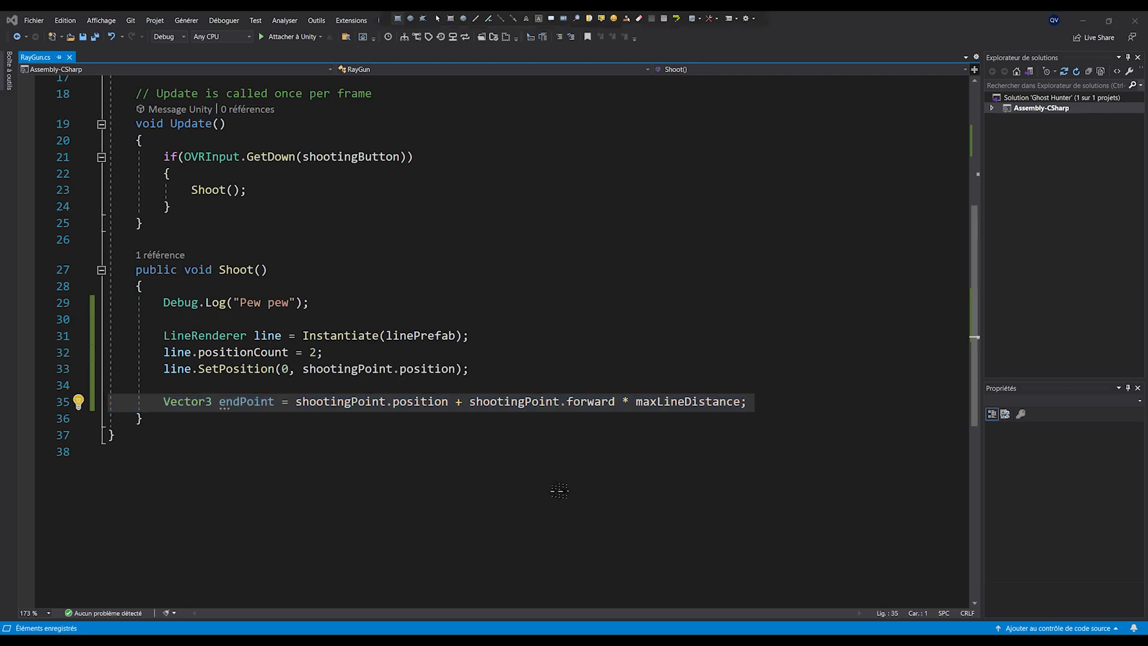
left_click(476, 19)
left_click_drag(584, 190, 517, 211)
mouse_move(512, 207)
left_mouse_down()
mouse_move(514, 220)
mouse_move(553, 195)
left_mouse_up()
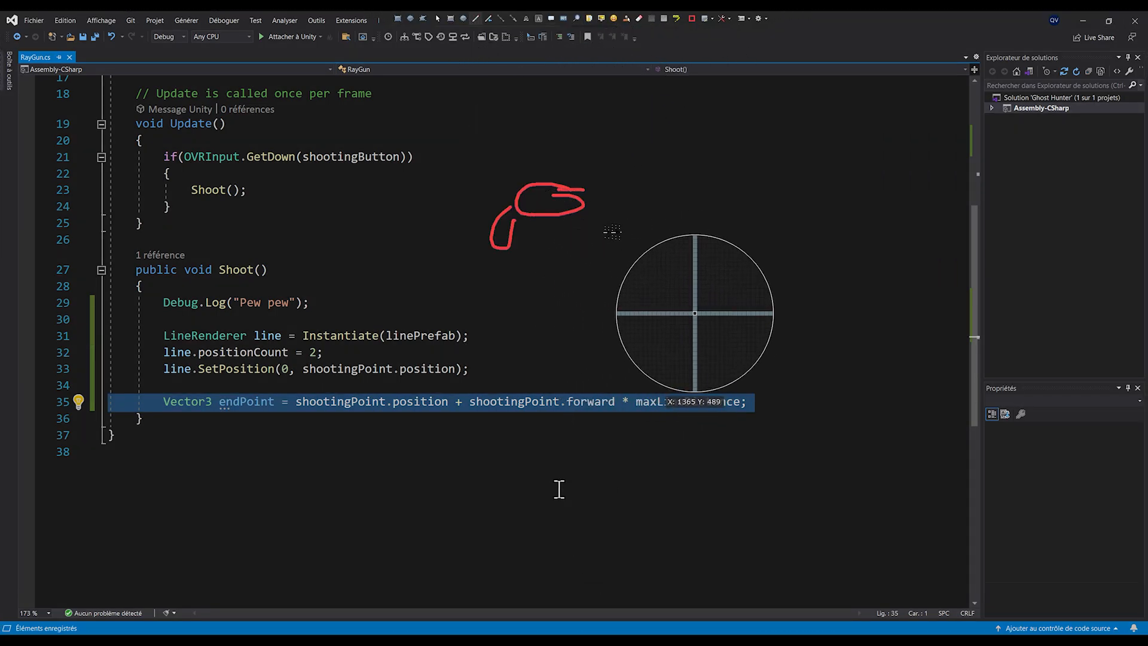
left_click(605, 202)
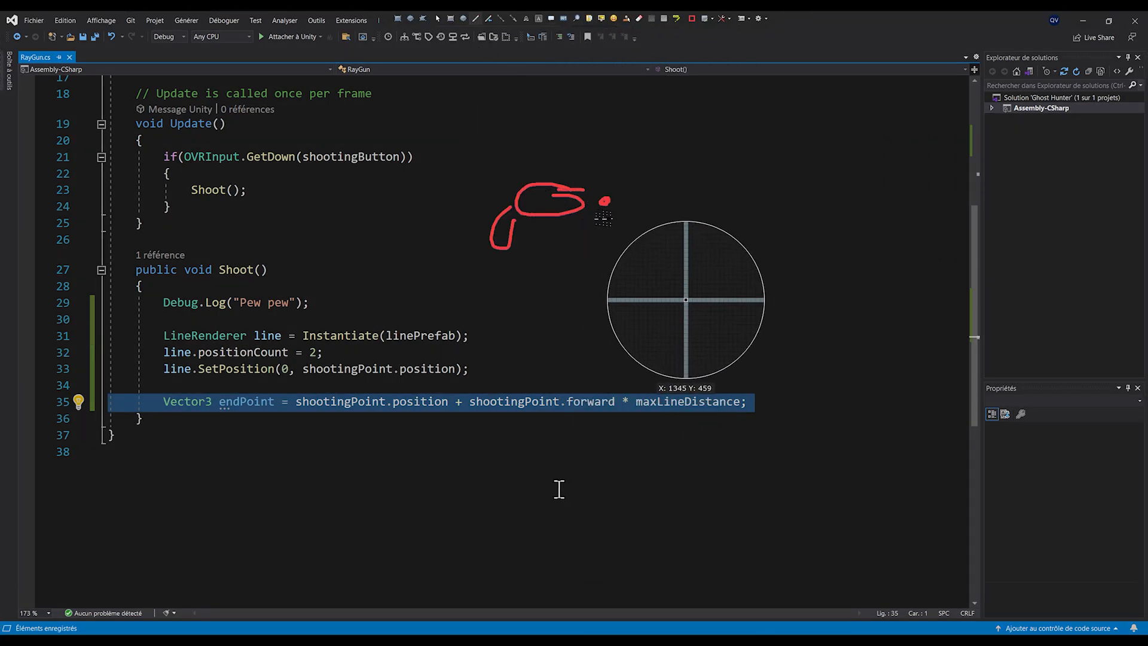
left_click_drag(619, 201, 864, 200)
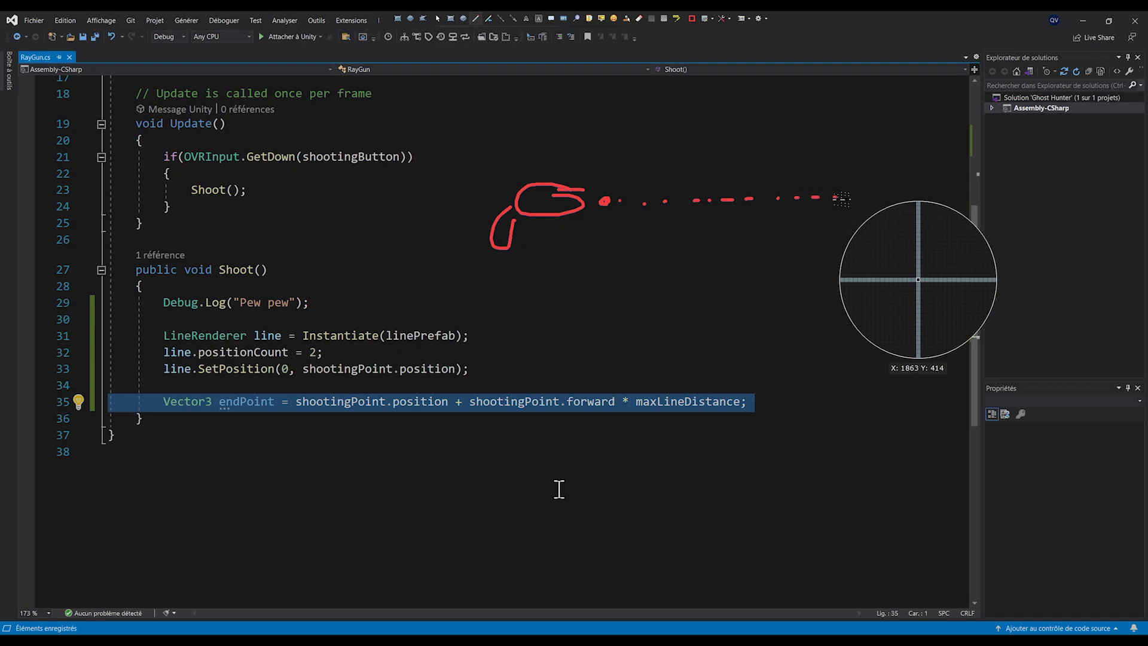
left_click(865, 199)
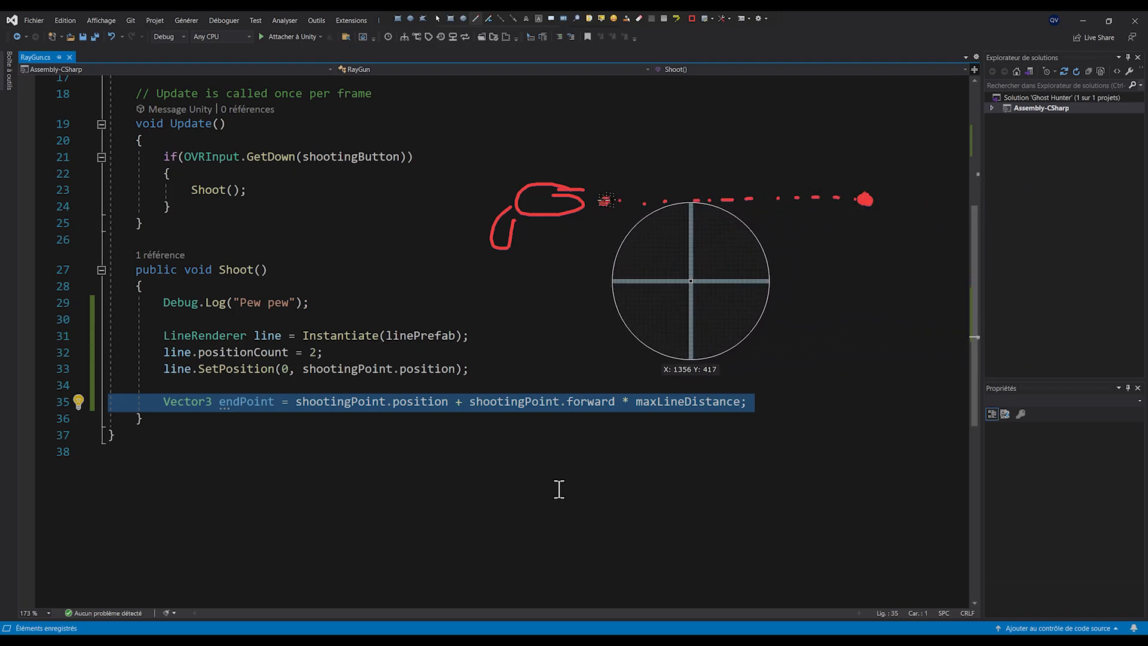
left_click_drag(607, 184, 867, 177)
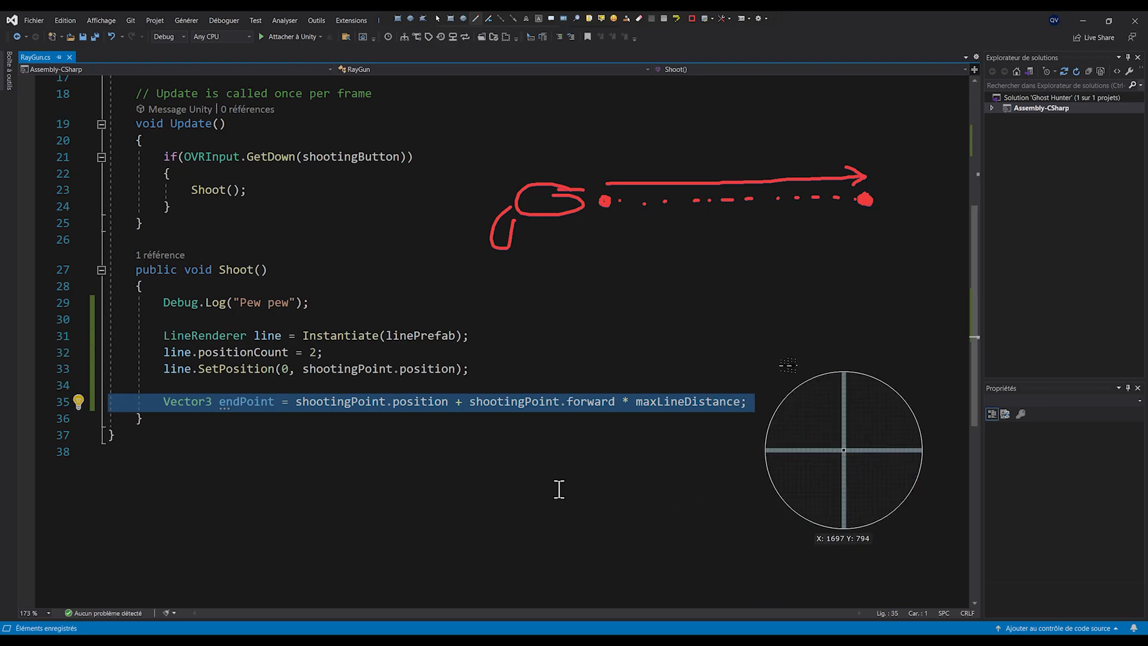
Step: Annotate the forward * maxLineDistance term with a brace, add a short direction arrow and handwritten endpoint label, and close the overlay
mouse_move(462, 415)
left_mouse_down()
mouse_move(568, 440)
mouse_move(670, 434)
mouse_move(755, 412)
left_mouse_up()
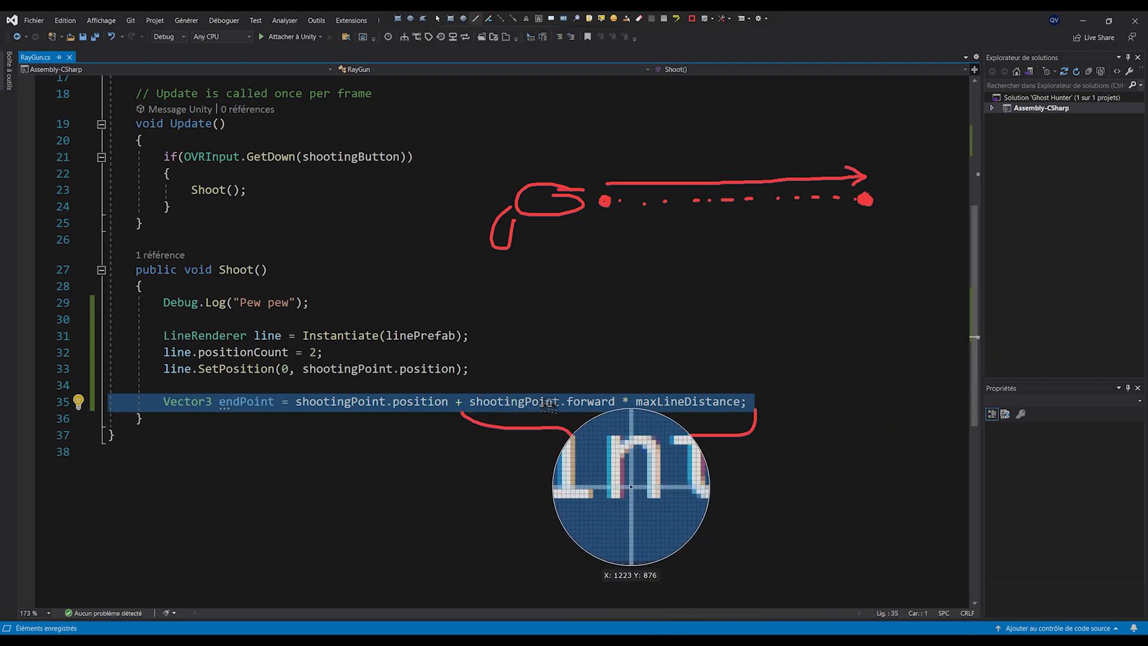
left_click_drag(571, 428, 598, 432)
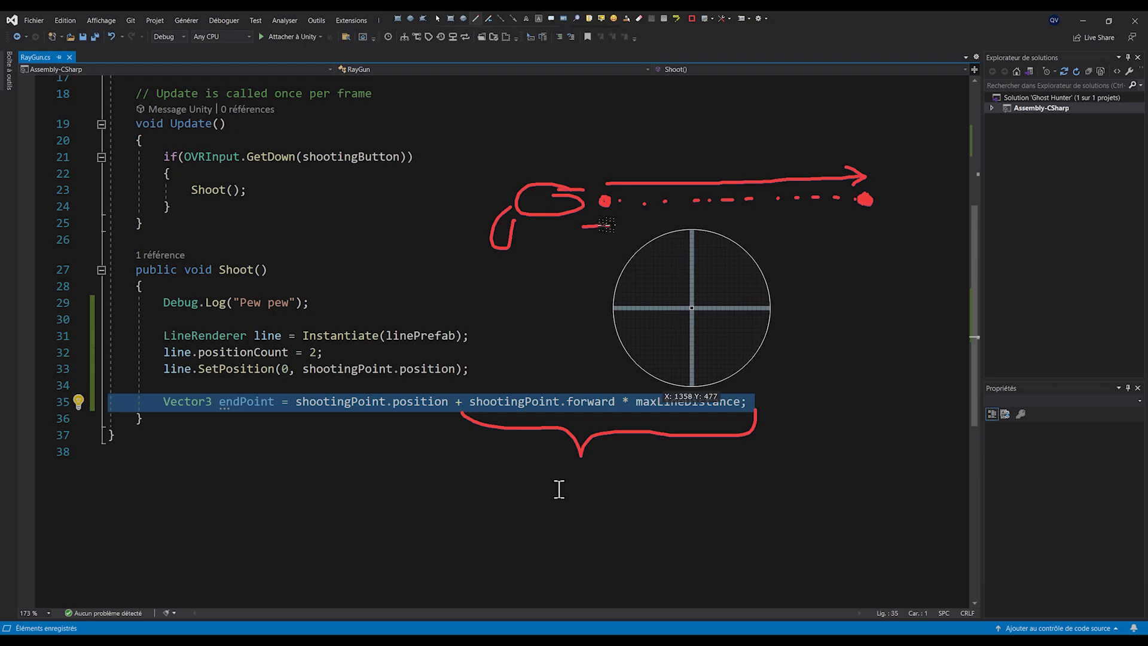
mouse_move(584, 226)
left_mouse_down()
mouse_move(611, 226)
mouse_move(602, 231)
left_mouse_up()
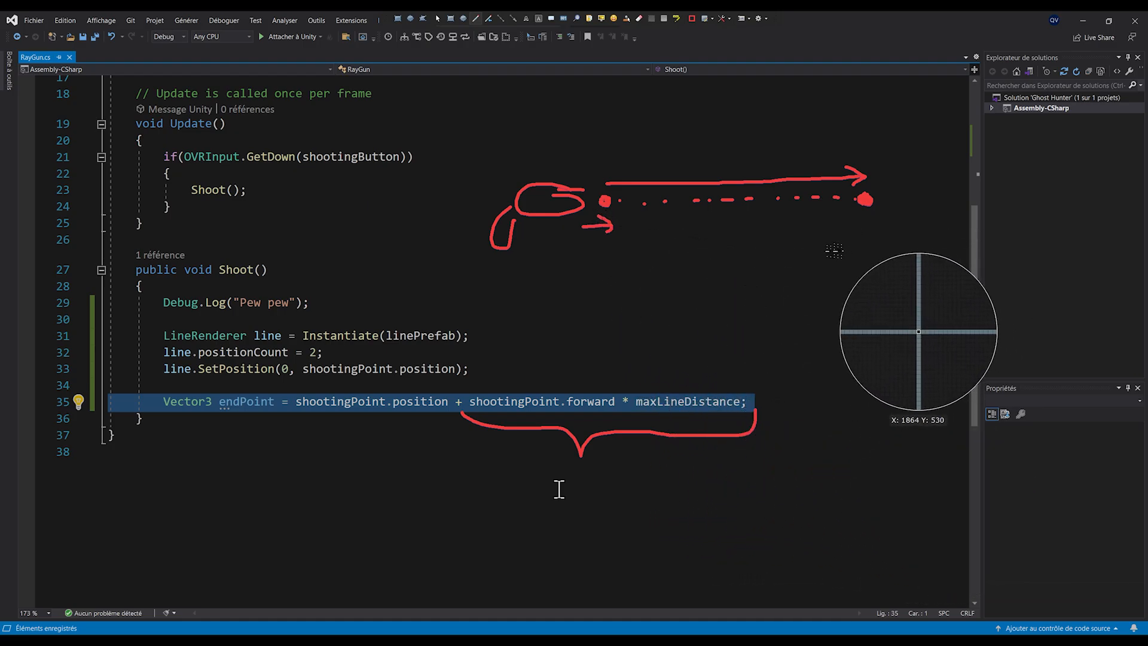
mouse_move(832, 251)
left_mouse_down()
mouse_move(872, 255)
mouse_move(879, 219)
mouse_move(892, 278)
left_mouse_up()
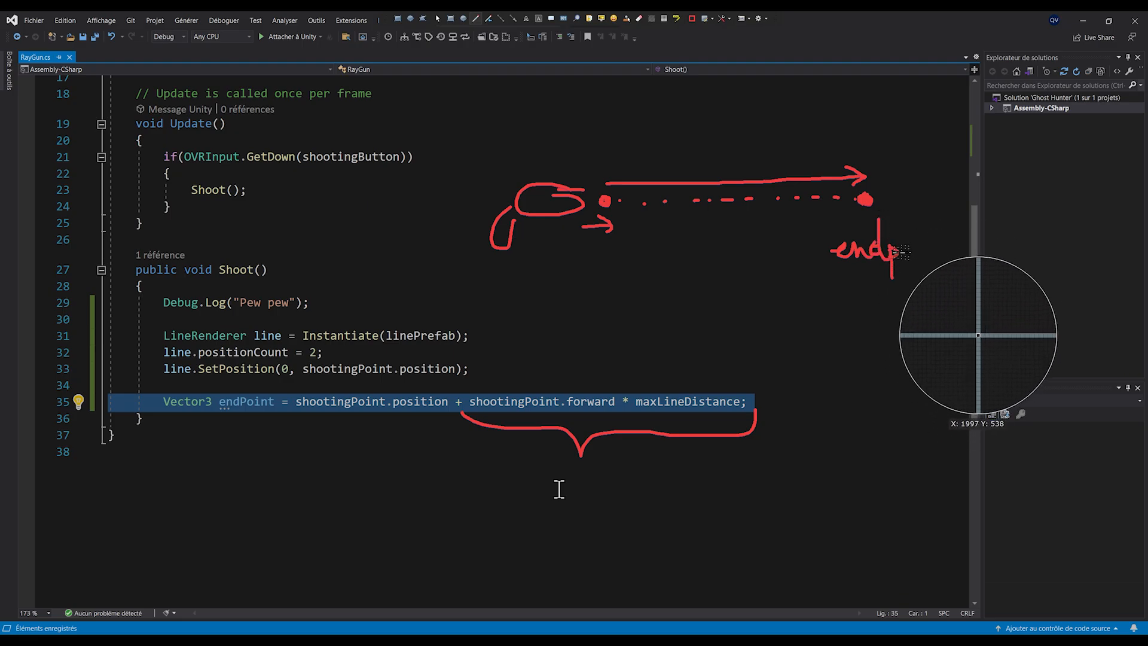
key("Escape")
Step: Add line.SetPosition(1, endPoint); below the endPoint declaration, separated by a blank line
left_click(788, 404)
key("Return")
key("Return")
type("line.set")
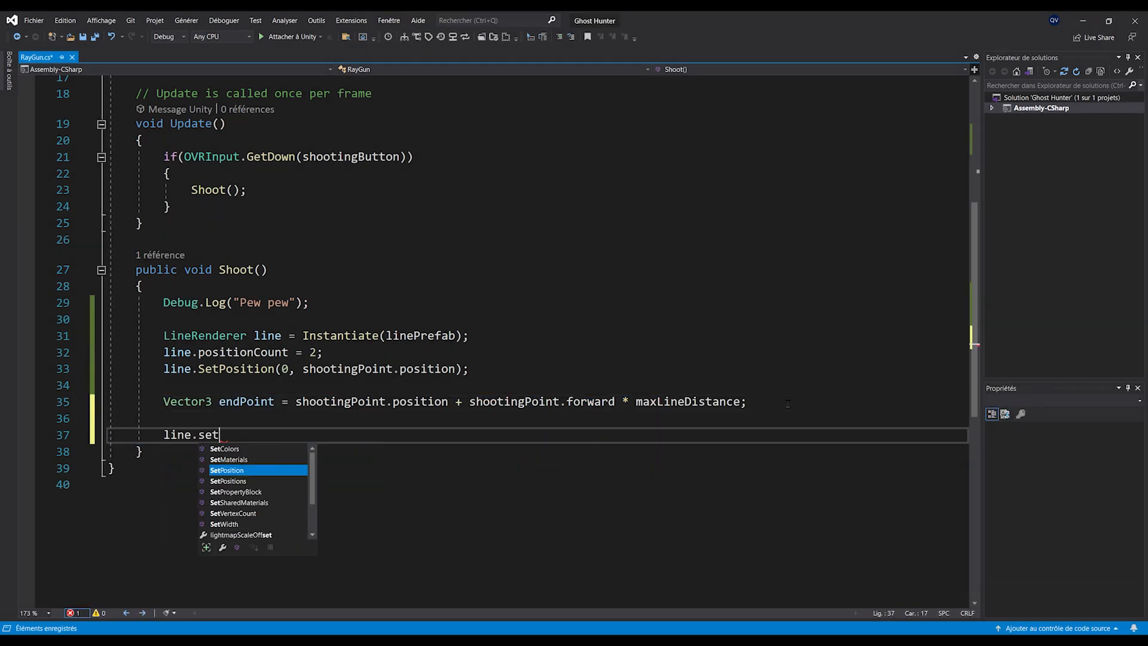
key("Tab")
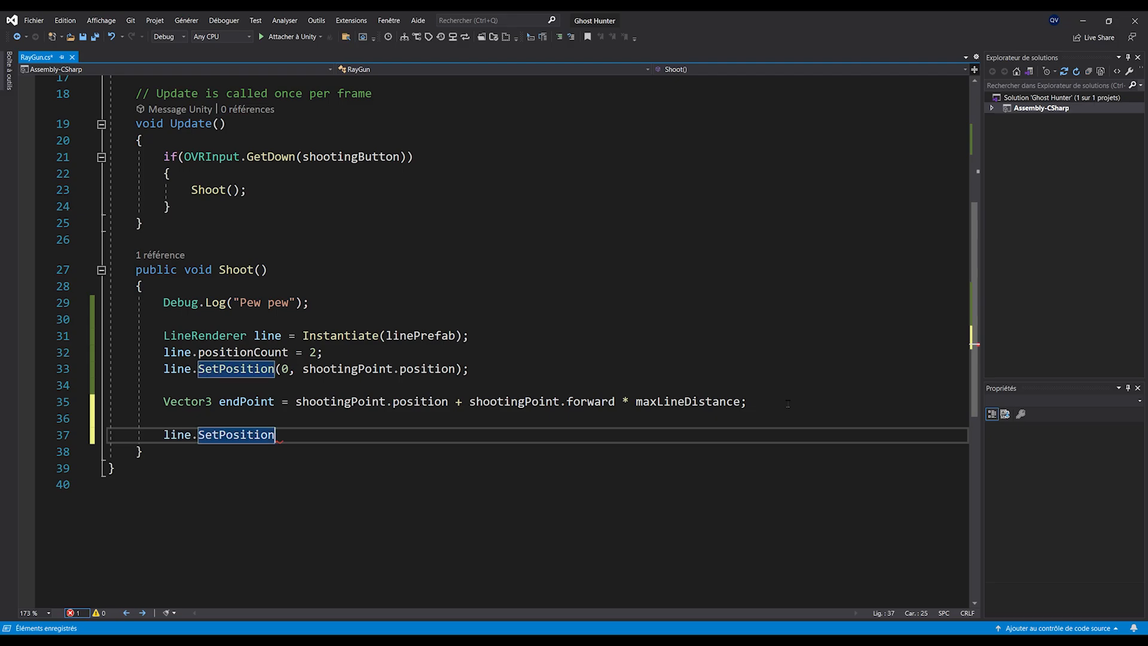
type("(1, endp")
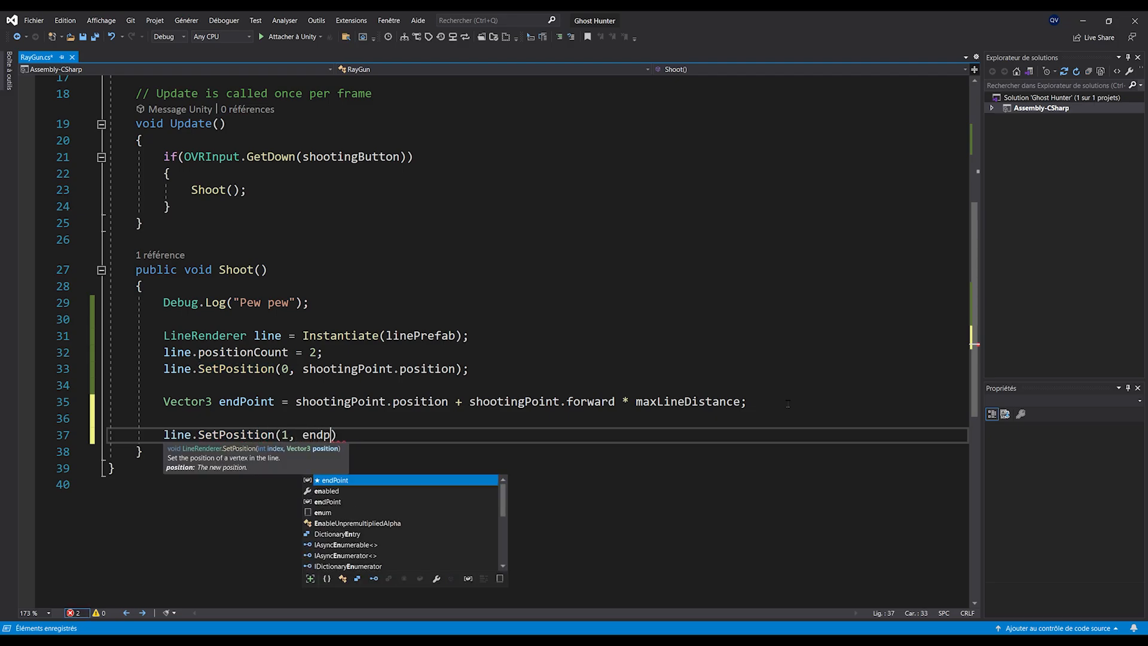
key("Tab")
type(");")
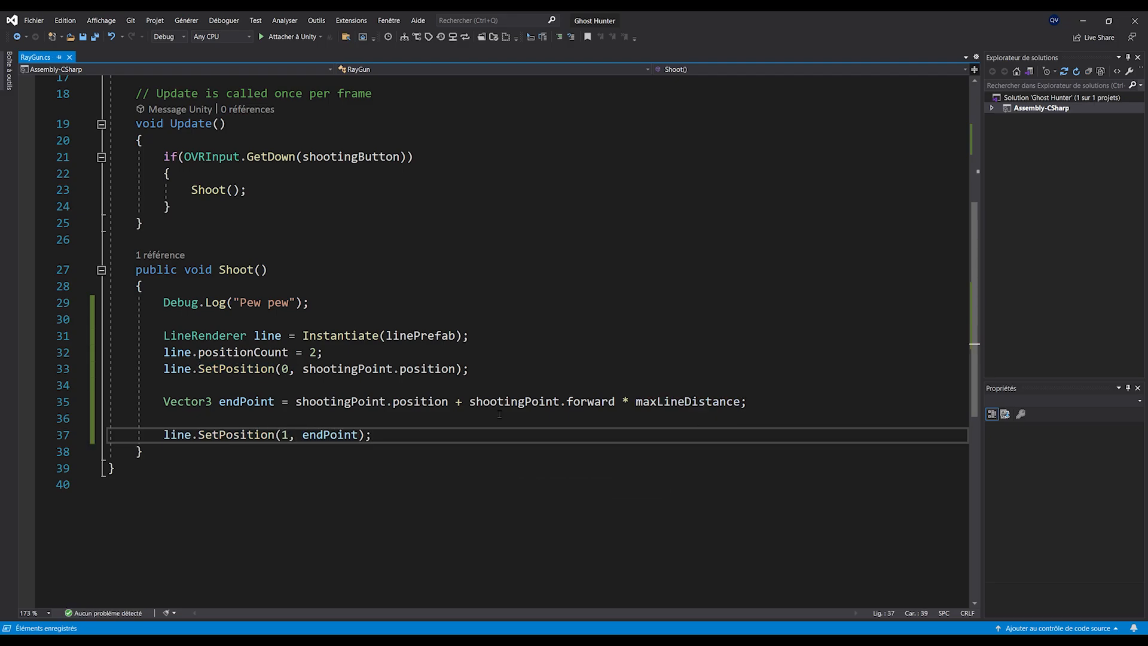
Step: Declare public float lineShowTimer = 0.3f; directly below the maxLineDistance field in the RayGun class
scroll(499, 414, "up", 1)
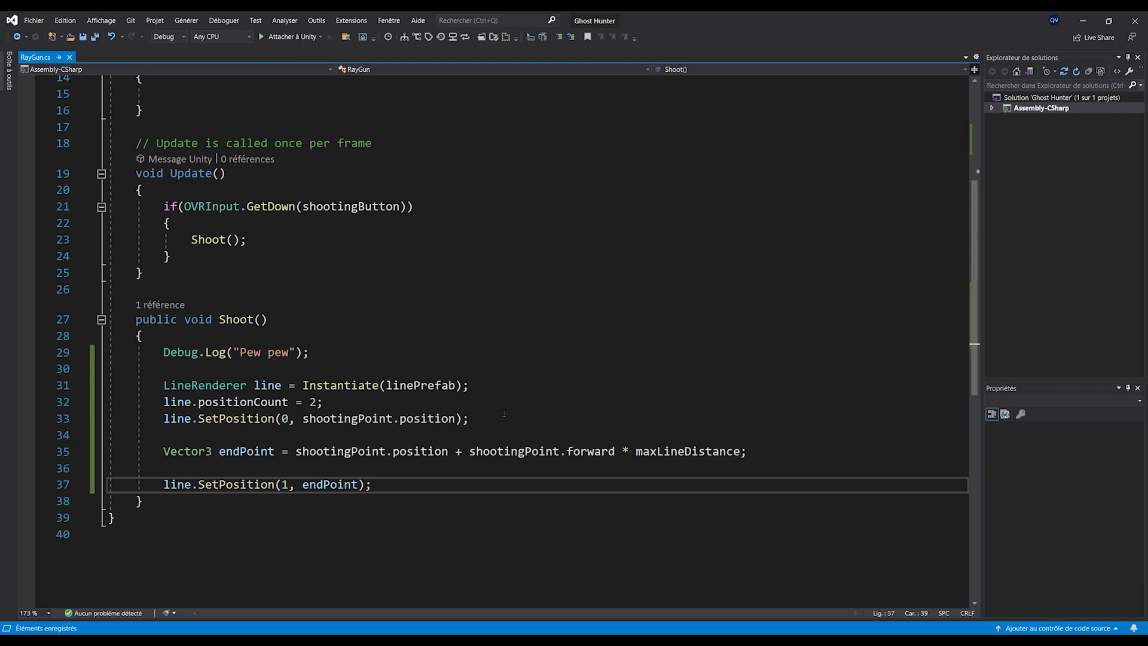
scroll(390, 466, "up", 1)
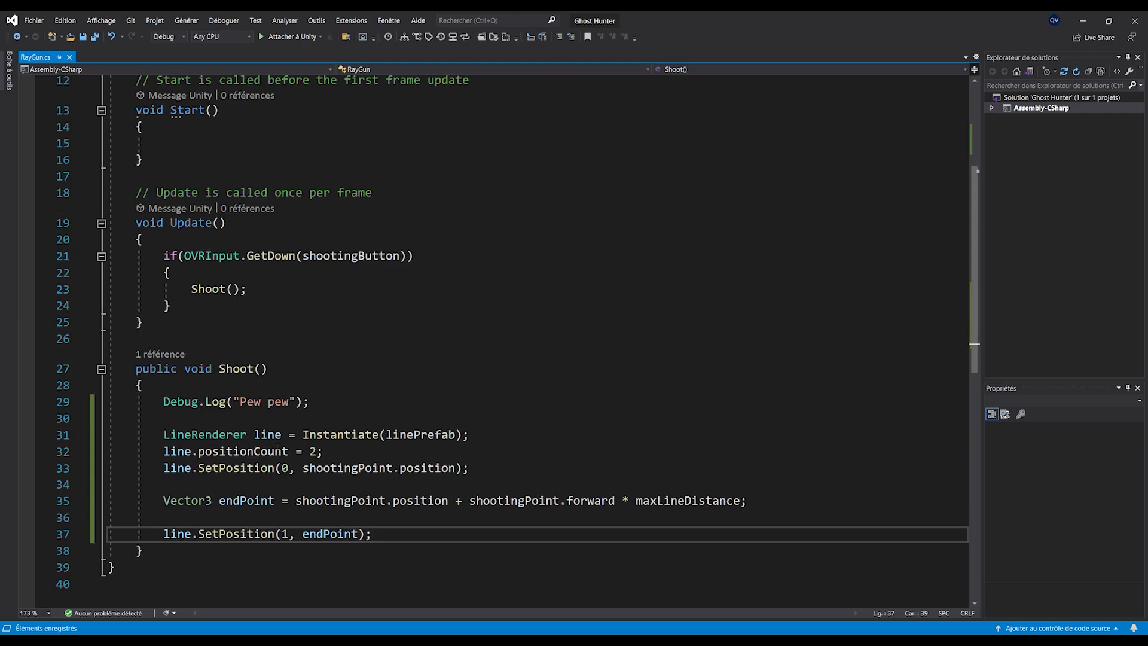
scroll(278, 451, "down", 2)
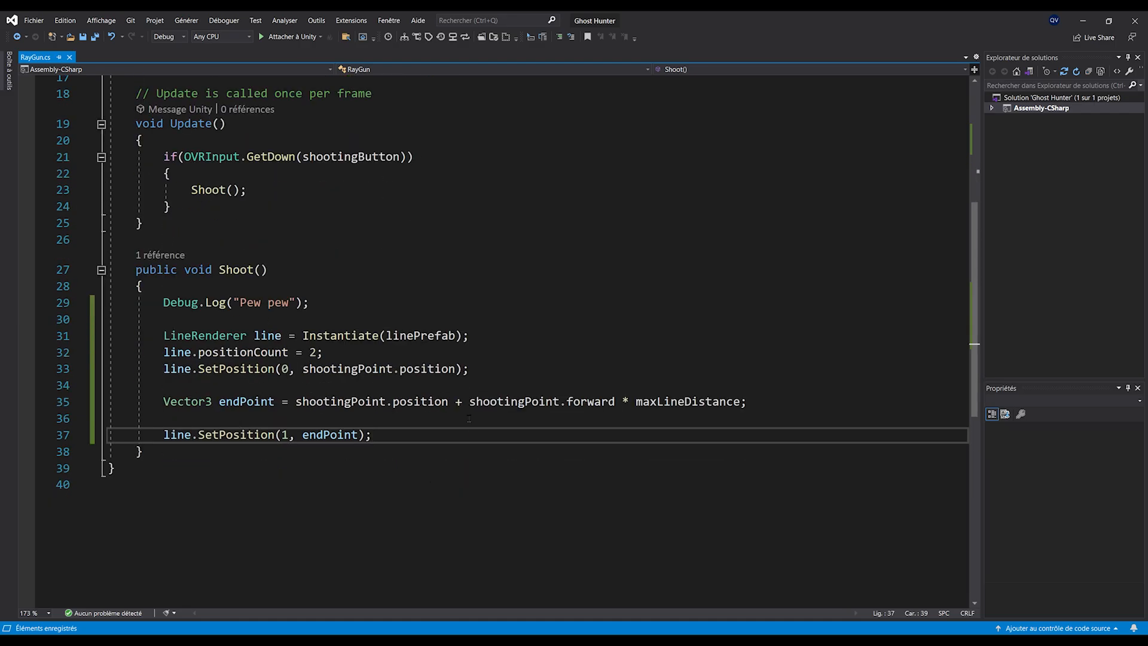
scroll(468, 418, "up", 5)
left_click(429, 250)
key("Return")
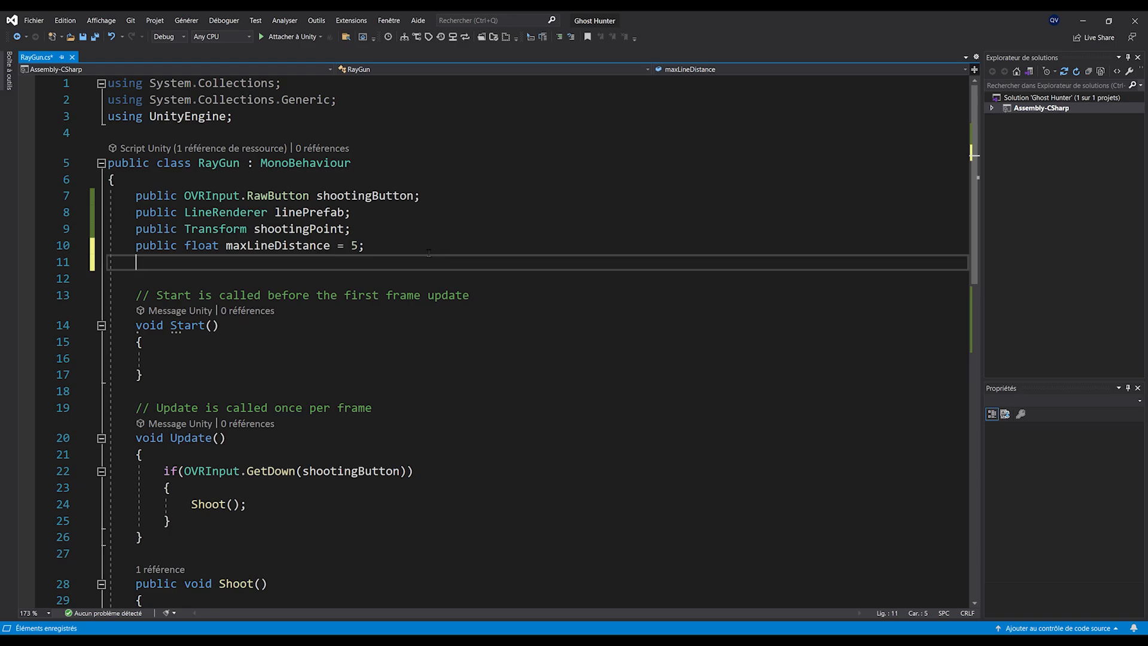
type("public float ")
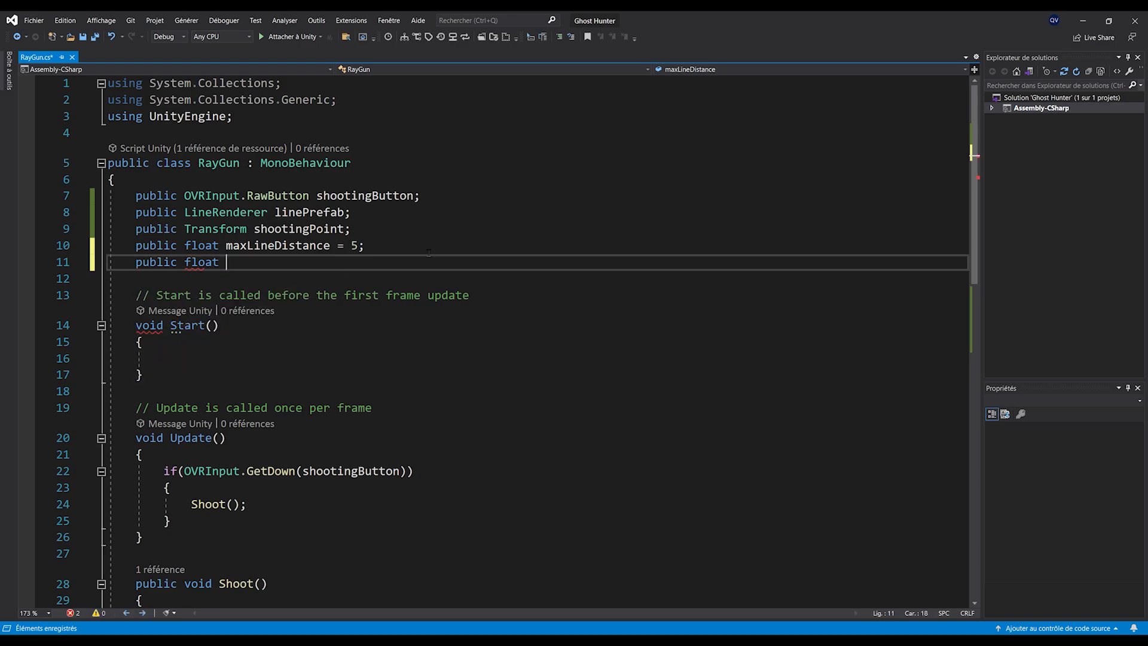
type("li")
type("neShowTi")
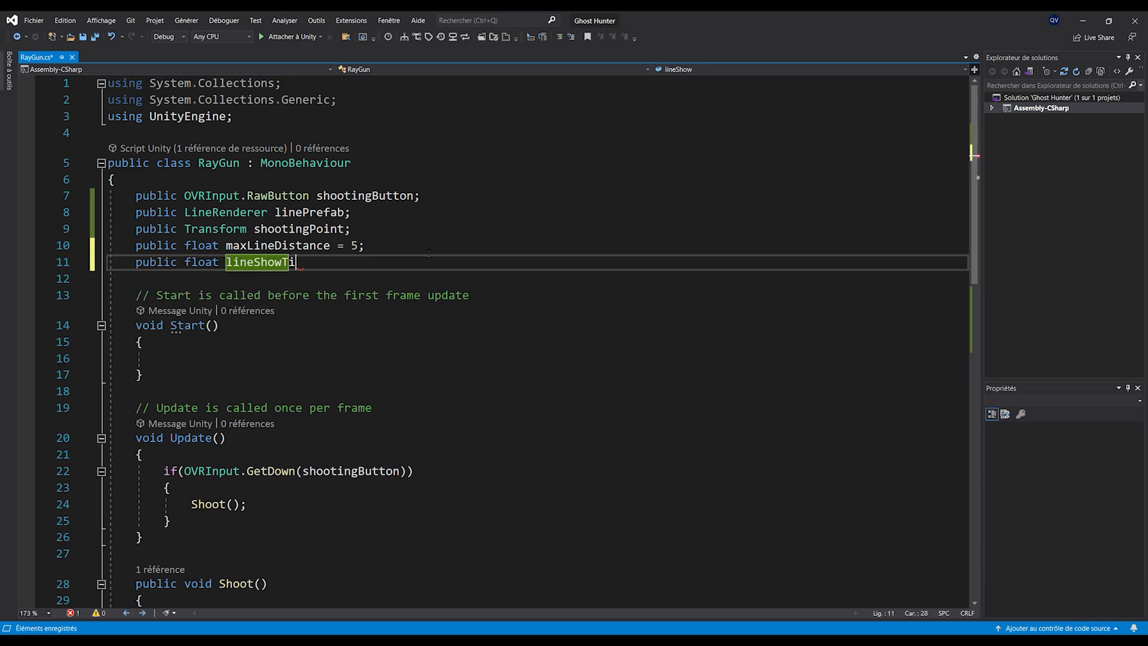
type("mer = 0")
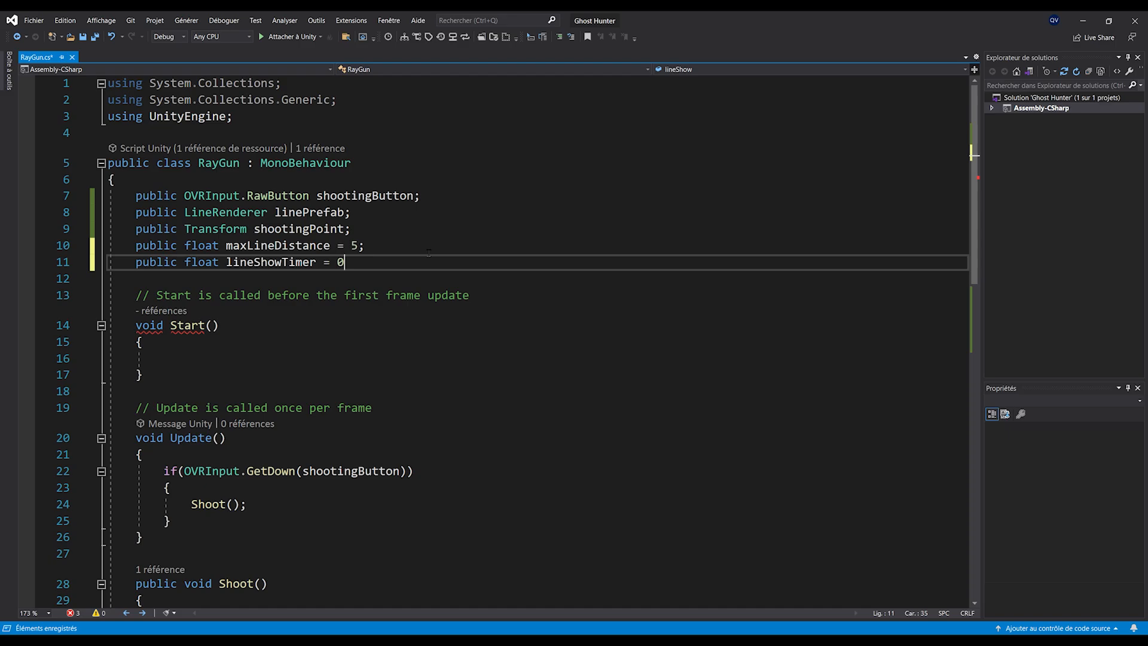
type(".3f;")
Step: Add Destroy(line.gameObject, lineShowTimer); at the end of Shoot(), separated by a blank line, and save the script
scroll(428, 252, "down", 8)
left_click(463, 303)
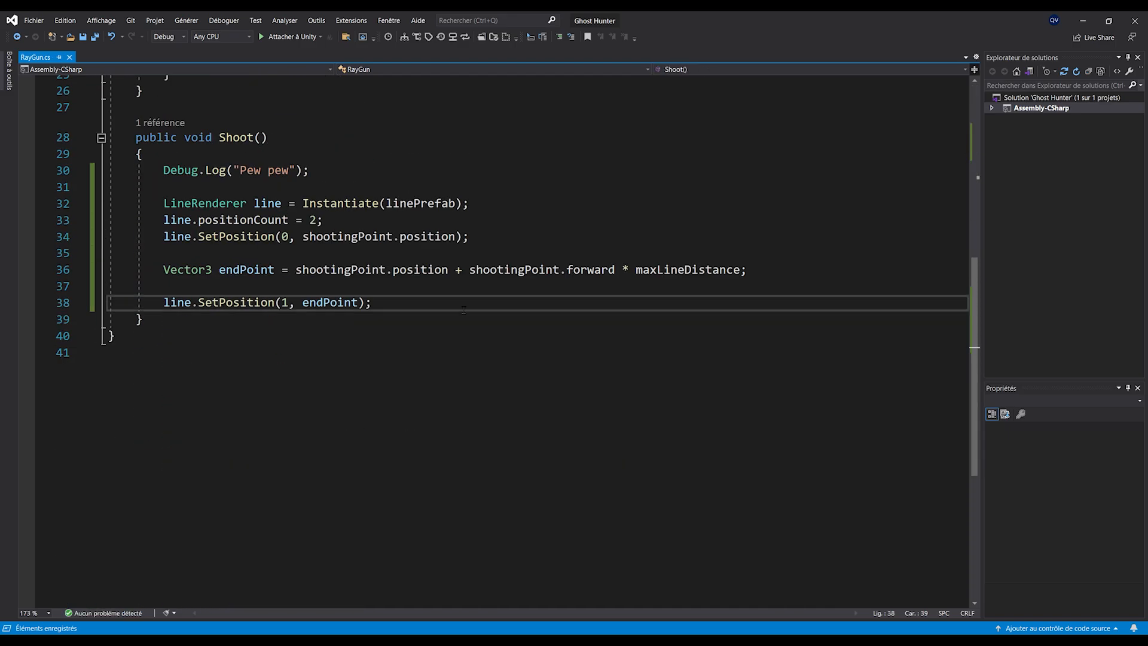
key("Return")
key("Return")
type("Destroy(line")
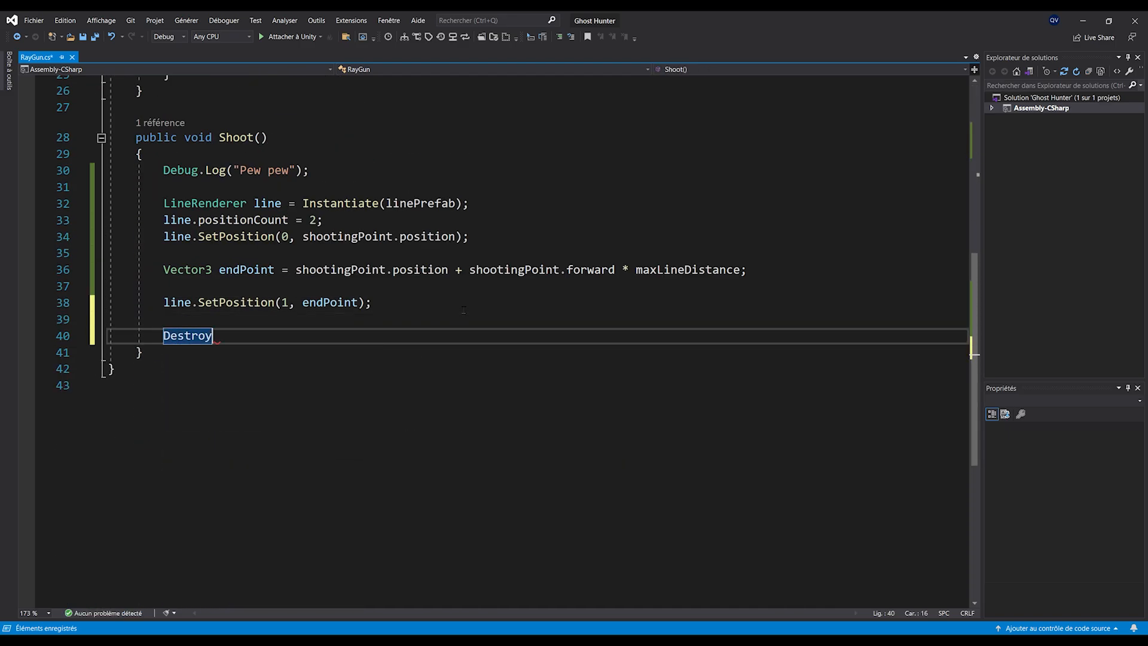
type("meObject, lineShowTimer")
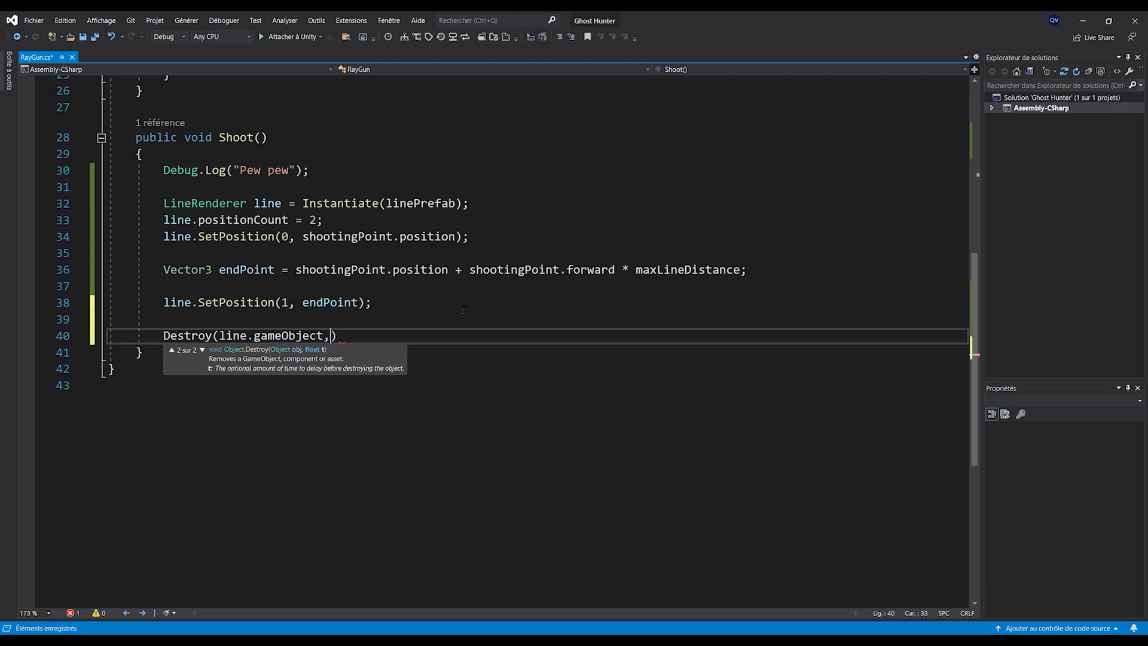
type(");")
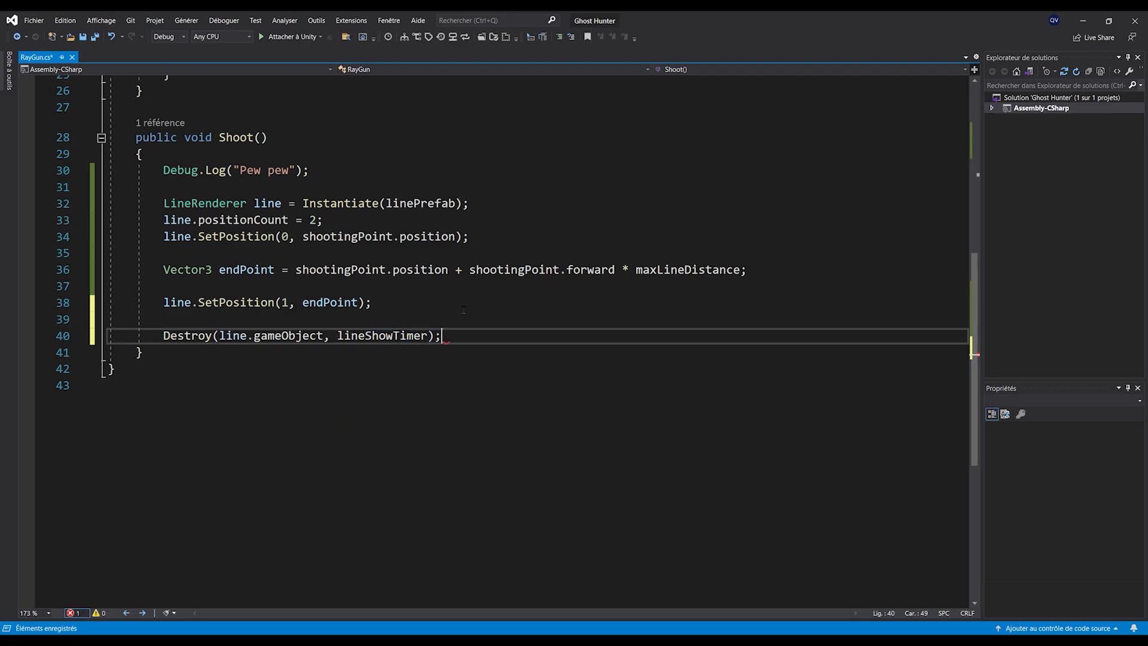
Step: Review the Destroy call in Shoot(), highlighting the method name, line.gameObject and lineShowTimer in turn
double_click(179, 333)
left_click(206, 399)
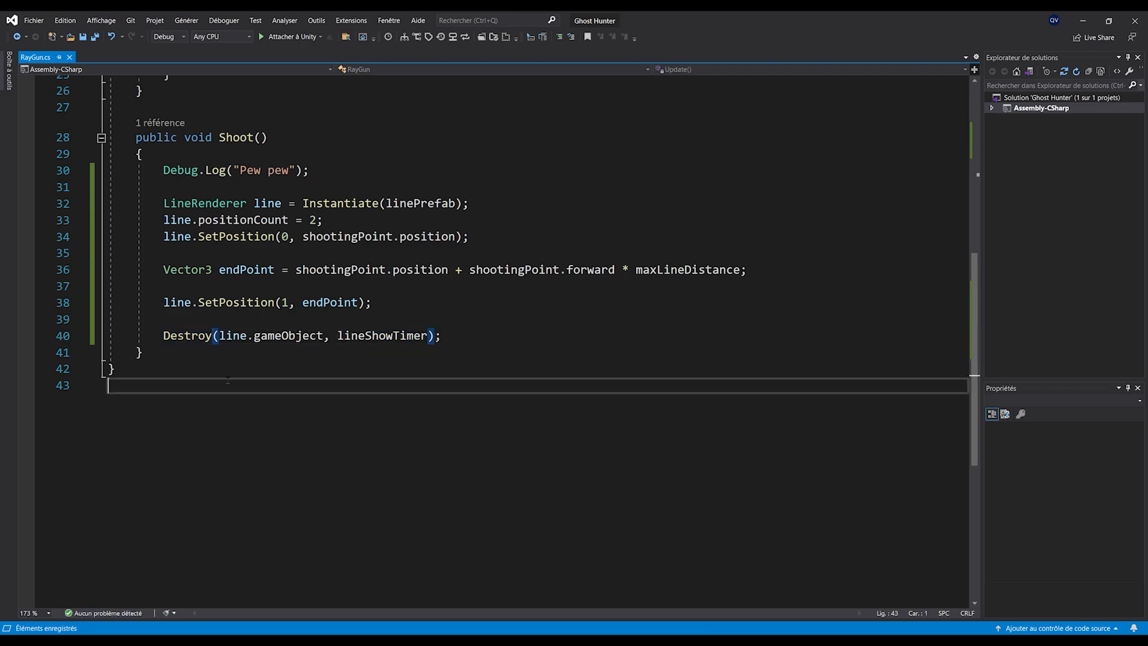
left_click_drag(219, 336, 325, 336)
left_click(180, 385)
scroll(383, 382, "up", 1)
double_click(383, 385)
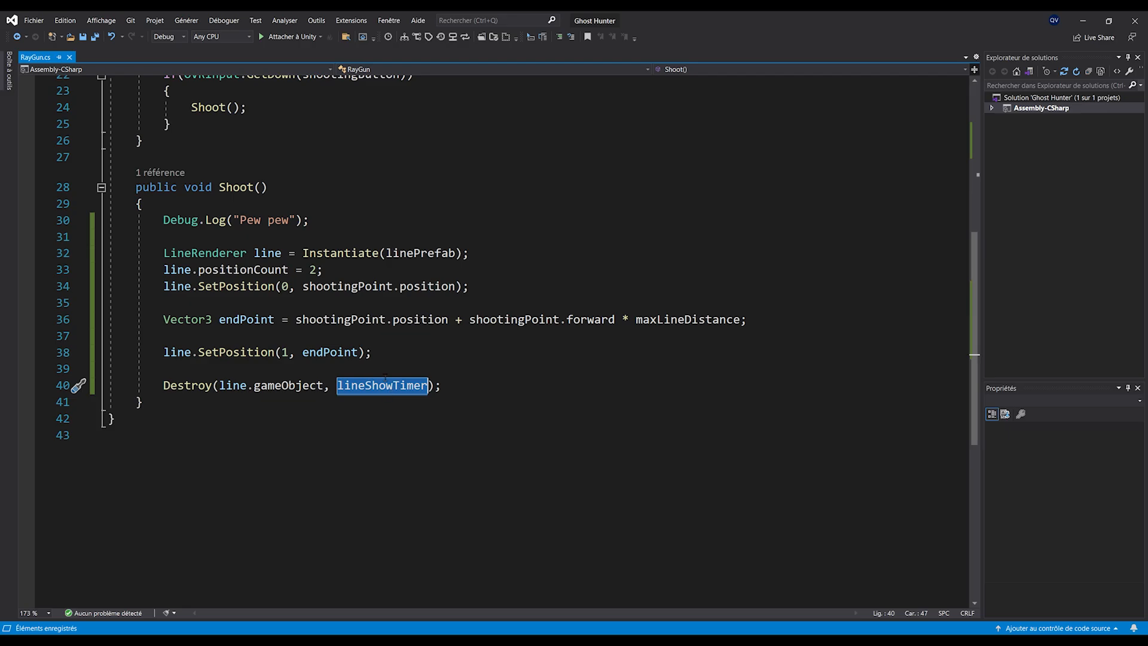
left_click(286, 418)
scroll(286, 418, "down", 1, "ctrl")
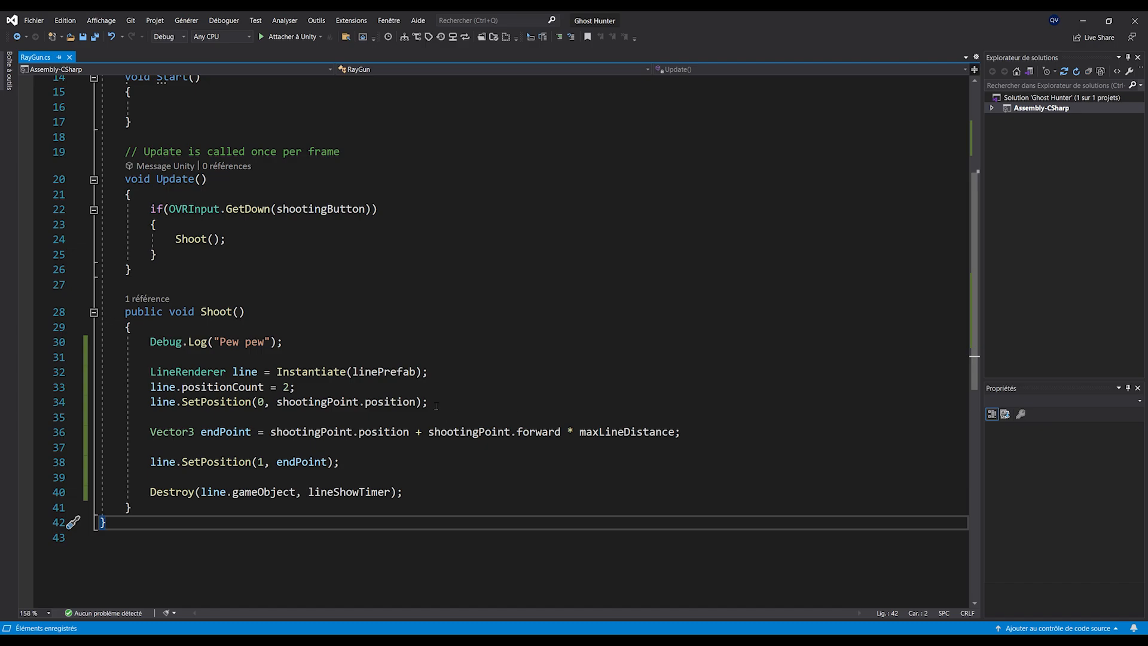
Step: Switch to Unity and assign the Red Line prefab as the Ray Gun script's Line Prefab
left_click(1083, 21)
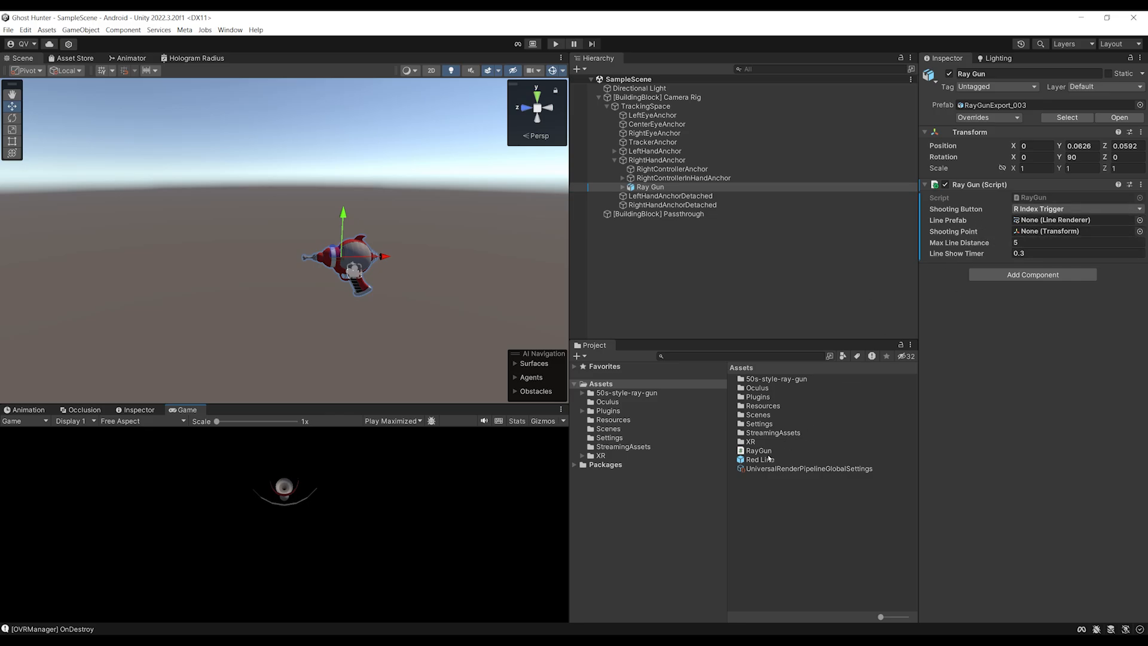
left_click_drag(759, 460, 1040, 223)
Step: Create an empty child object under Ray Gun and name it Shooting Point
scroll(334, 244, "up", 5)
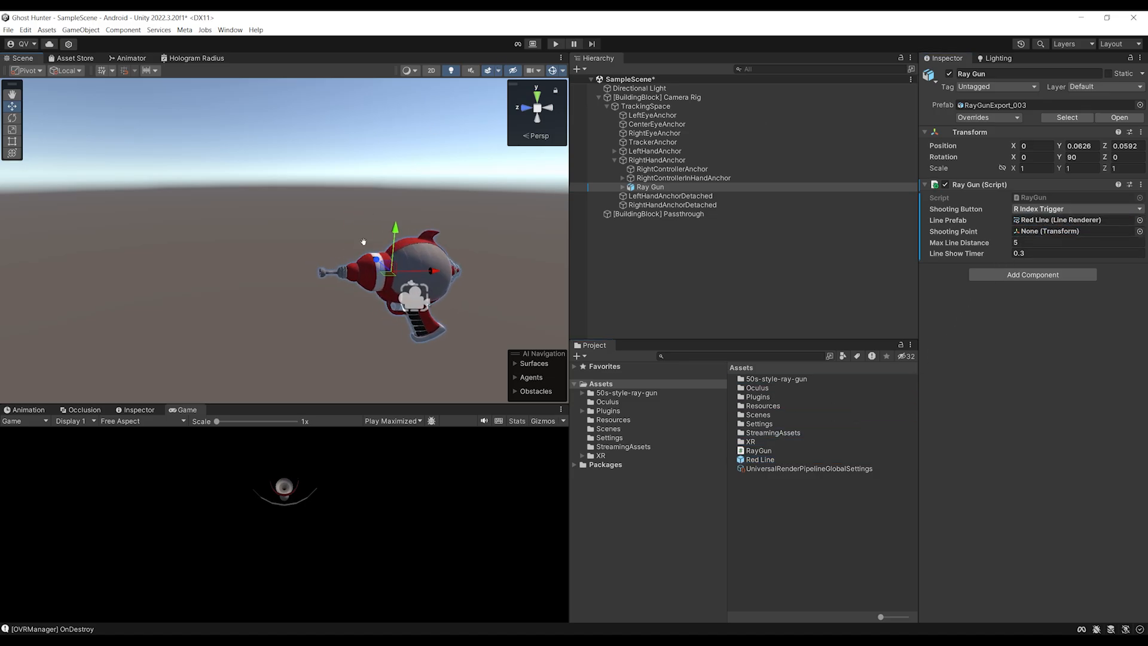
middle_click_drag(334, 244, 341, 242)
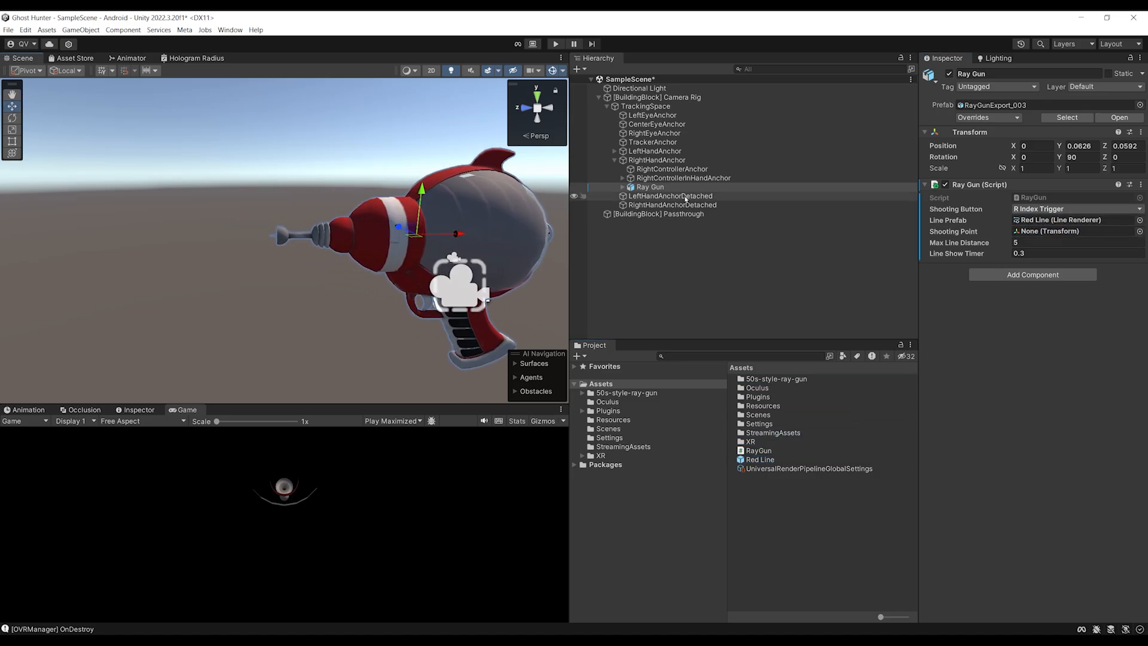
right_click(651, 188)
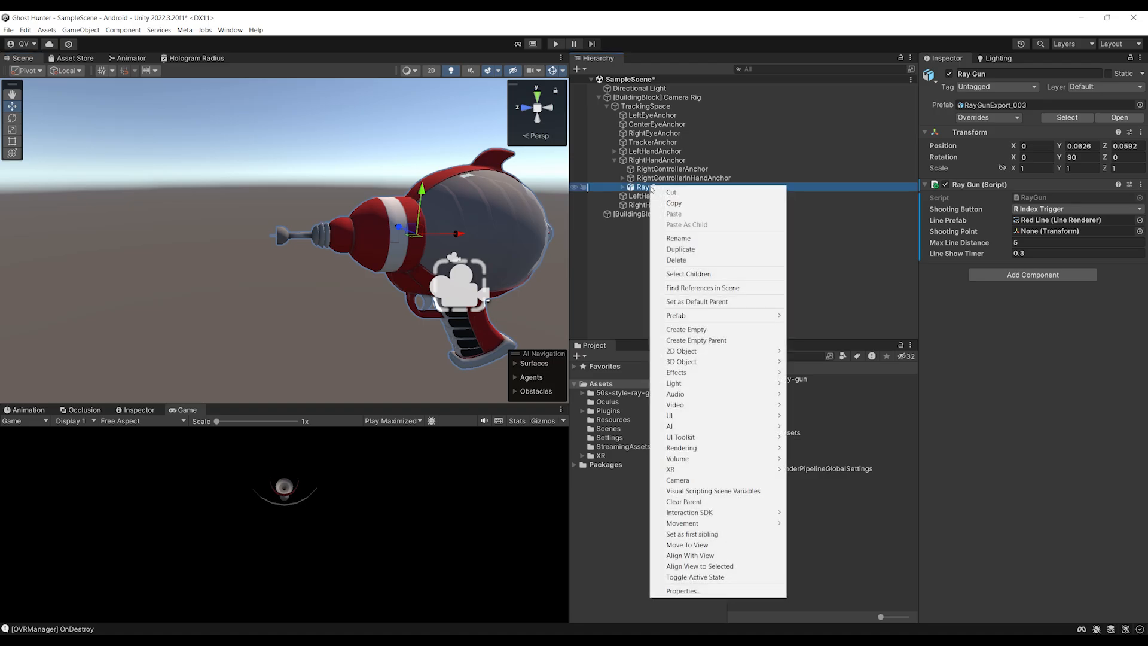
left_click(686, 330)
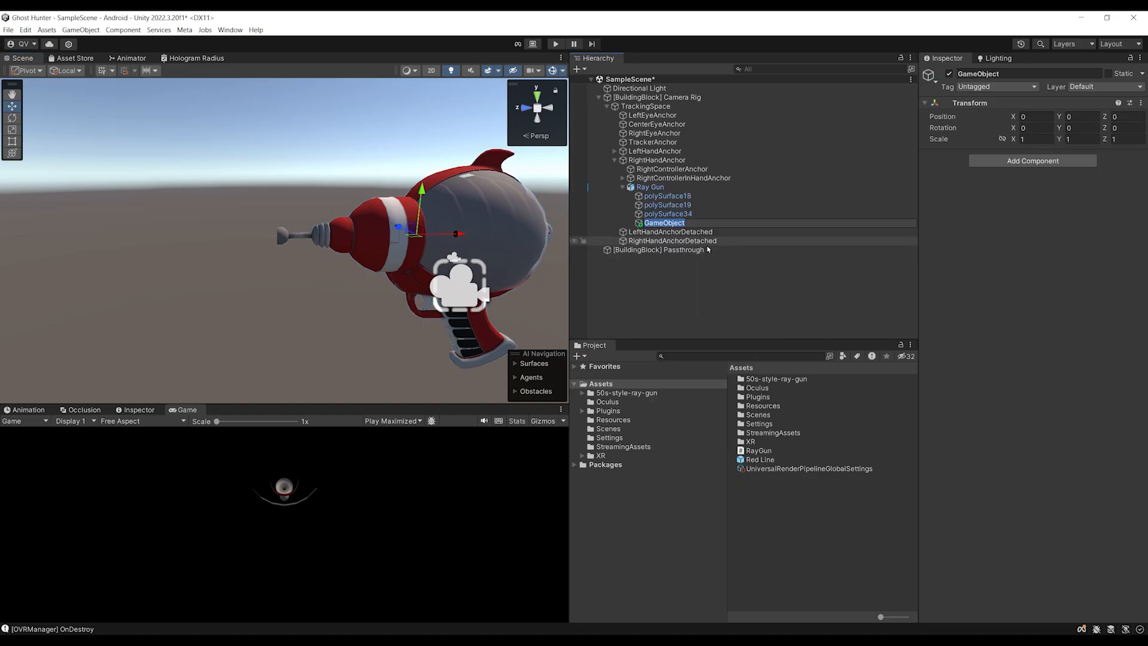
type("Shooting Point")
key("Return")
Step: Move Shooting Point along its X axis to the tip of the gun barrel, at about X -0.165
right_click_drag(335, 239, 310, 244)
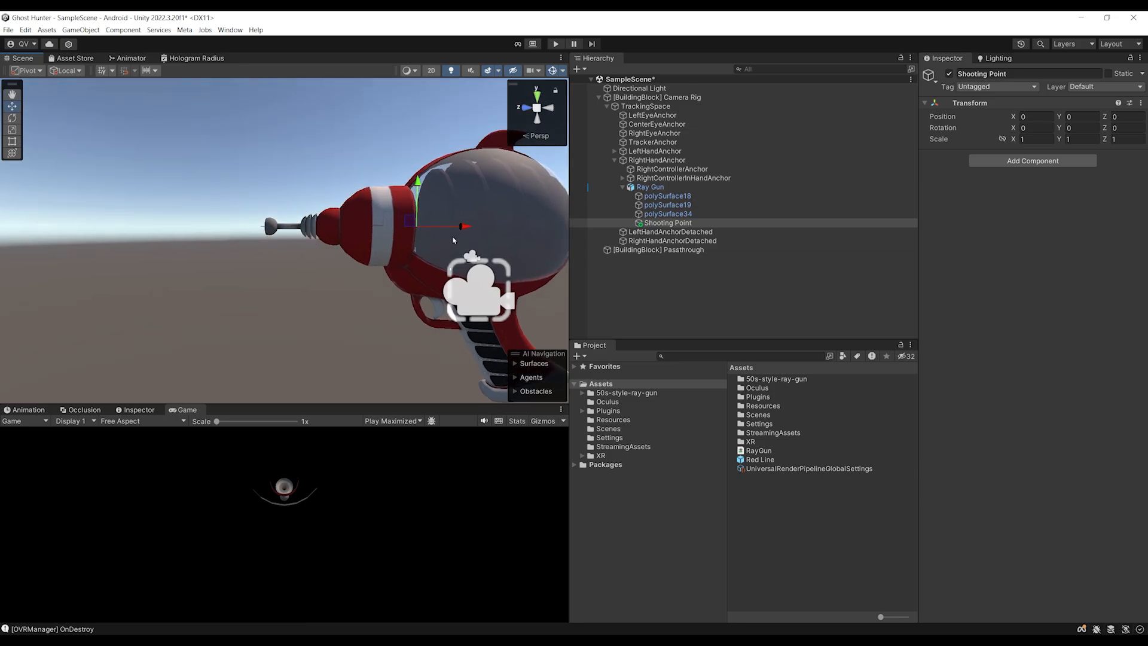
left_click_drag(465, 228, 343, 250)
scroll(304, 242, "up", 3)
scroll(327, 271, "up", 3)
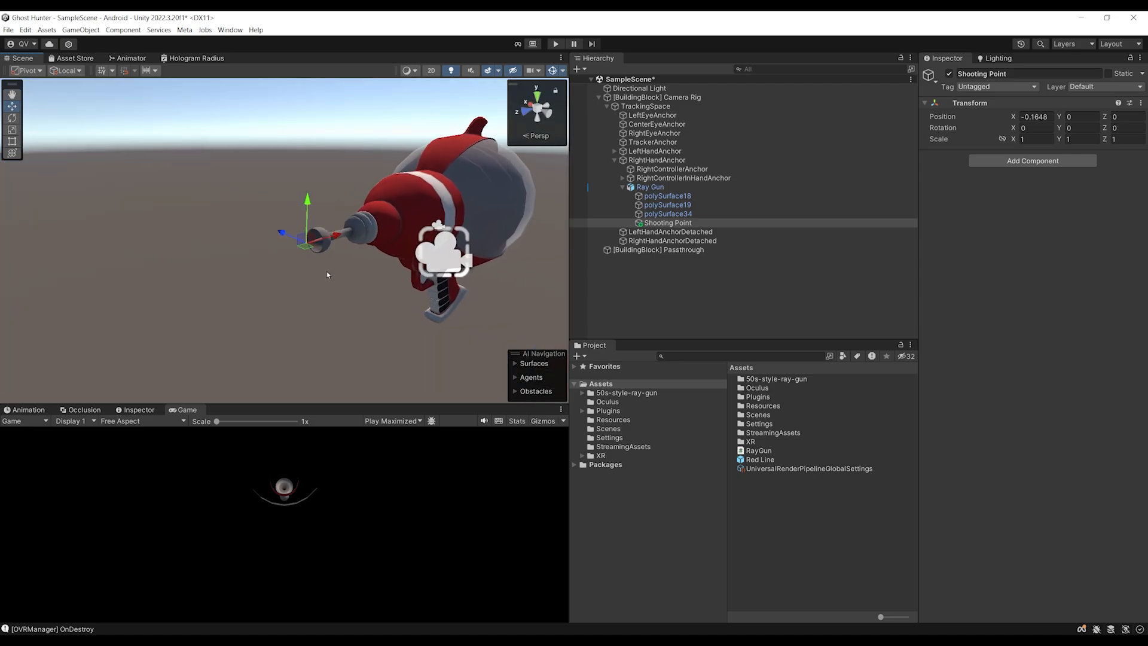
scroll(326, 271, "down", 4)
scroll(334, 283, "up", 3)
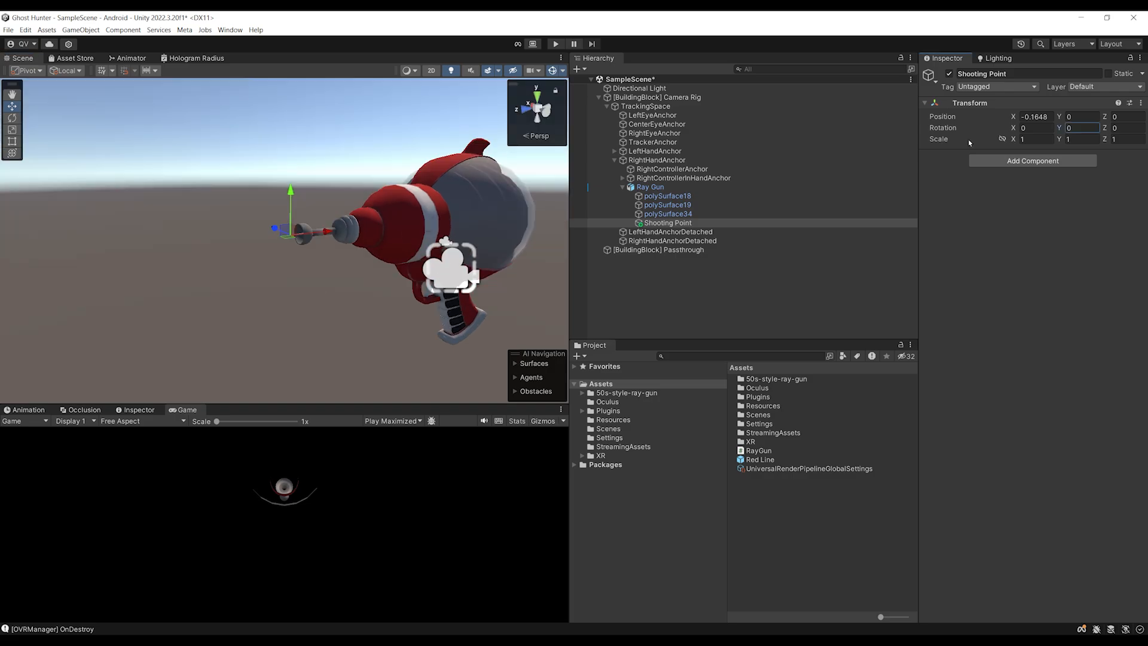
Step: Set Shooting Point's Y rotation to -90 so its forward axis points out of the barrel, and save the scene
double_click(1069, 128)
type("-90")
scroll(292, 241, "up", 1)
scroll(292, 242, "up", 5)
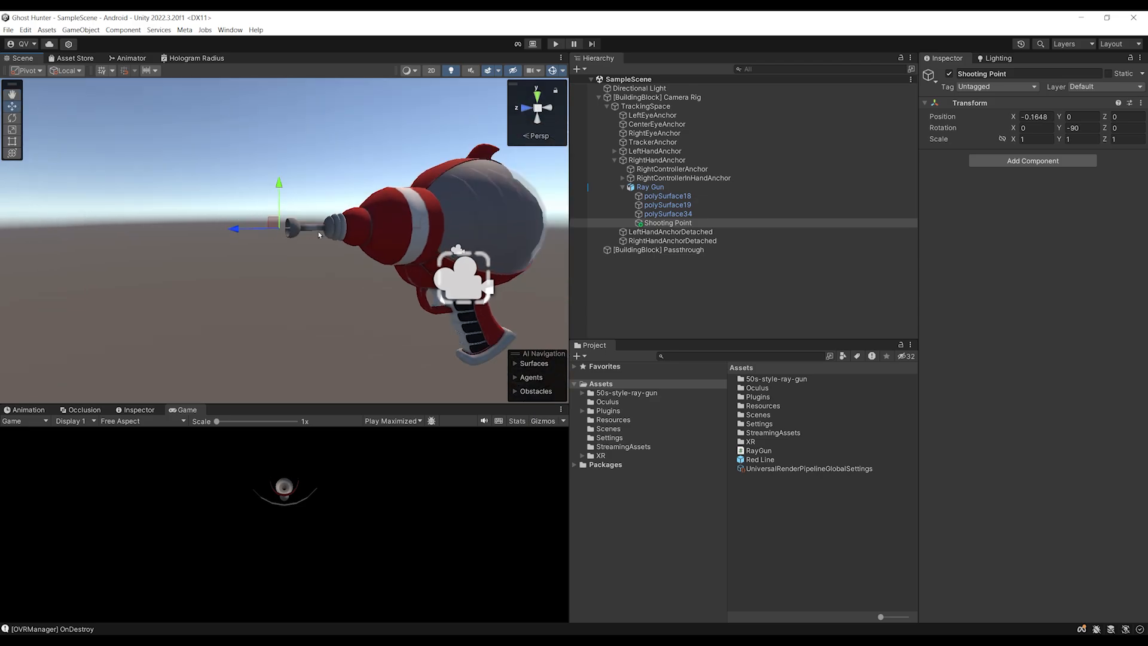
scroll(399, 258, "down", 2)
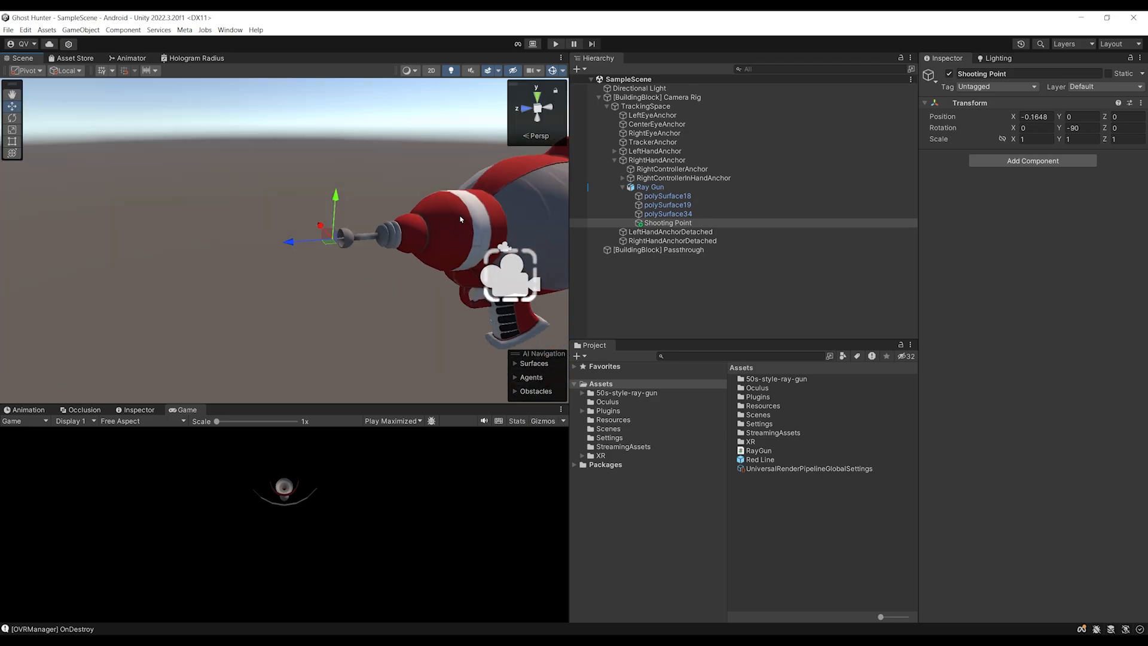
scroll(270, 239, "down", 1)
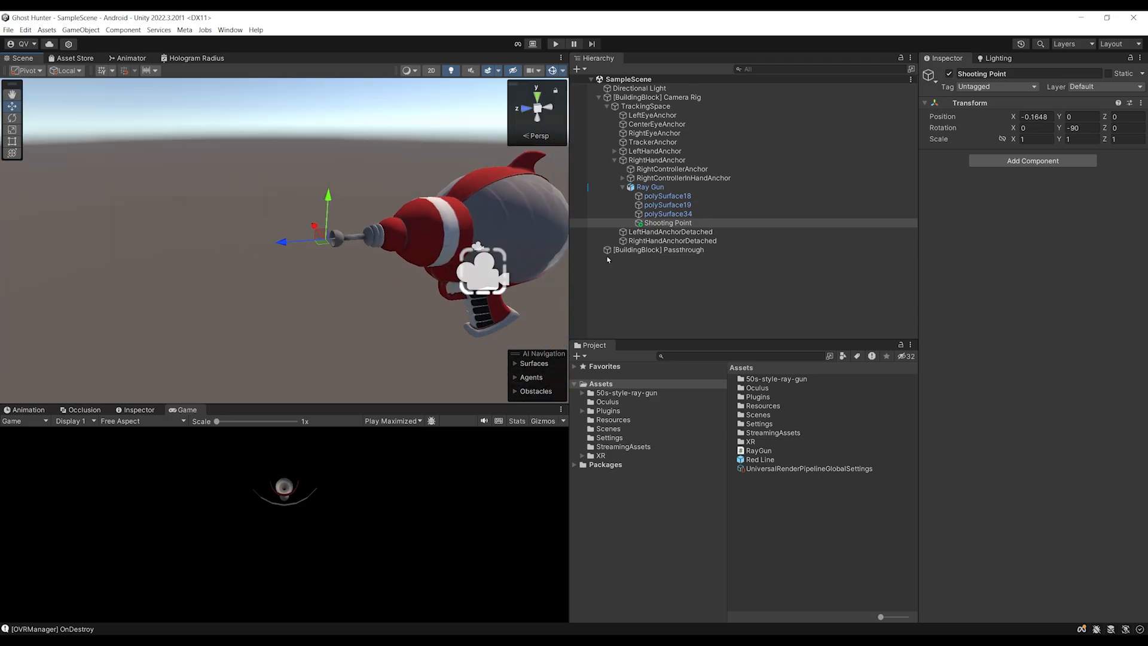
Step: Assign the Shooting Point child object as the Shooting Point of the Ray Gun script
left_click(650, 188)
left_click_drag(668, 222, 1045, 232)
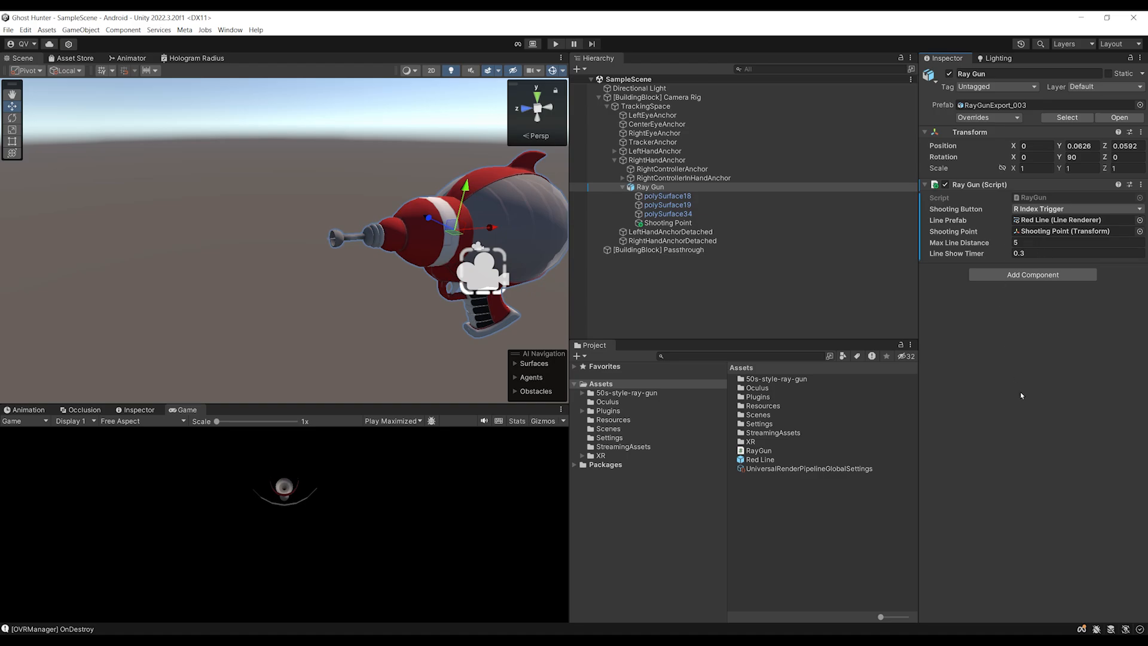
scroll(318, 220, "down", 3)
middle_click_drag(406, 206, 356, 217)
right_click_drag(394, 212, 386, 243)
middle_click_drag(387, 243, 336, 207)
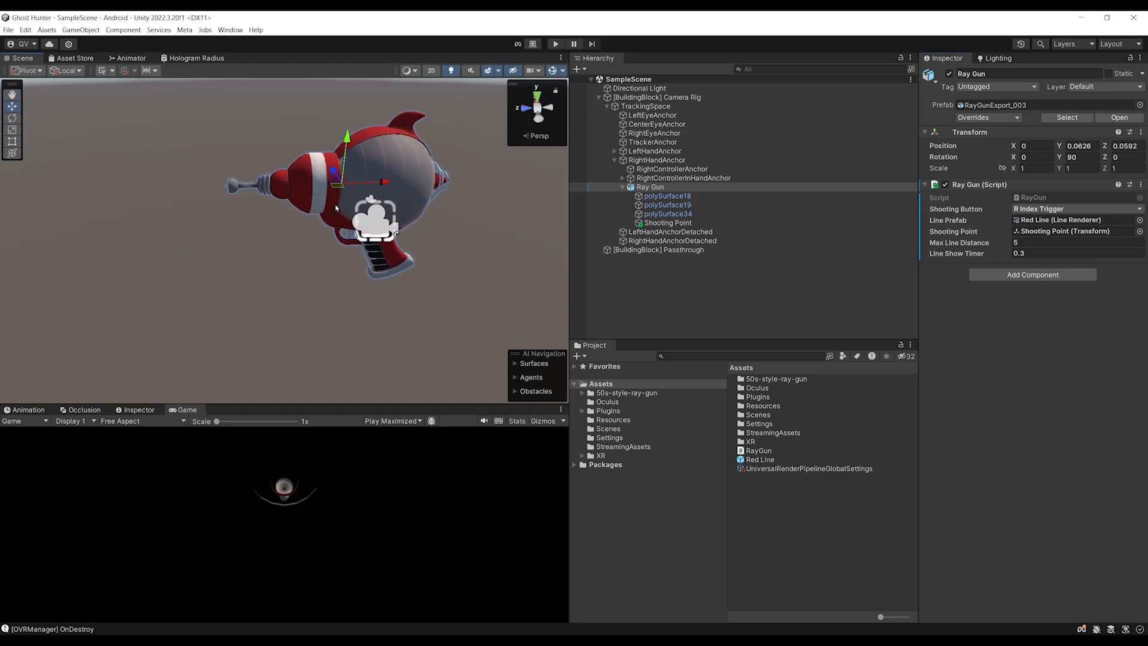
middle_click_drag(318, 156, 366, 199)
right_click_drag(330, 232, 325, 207)
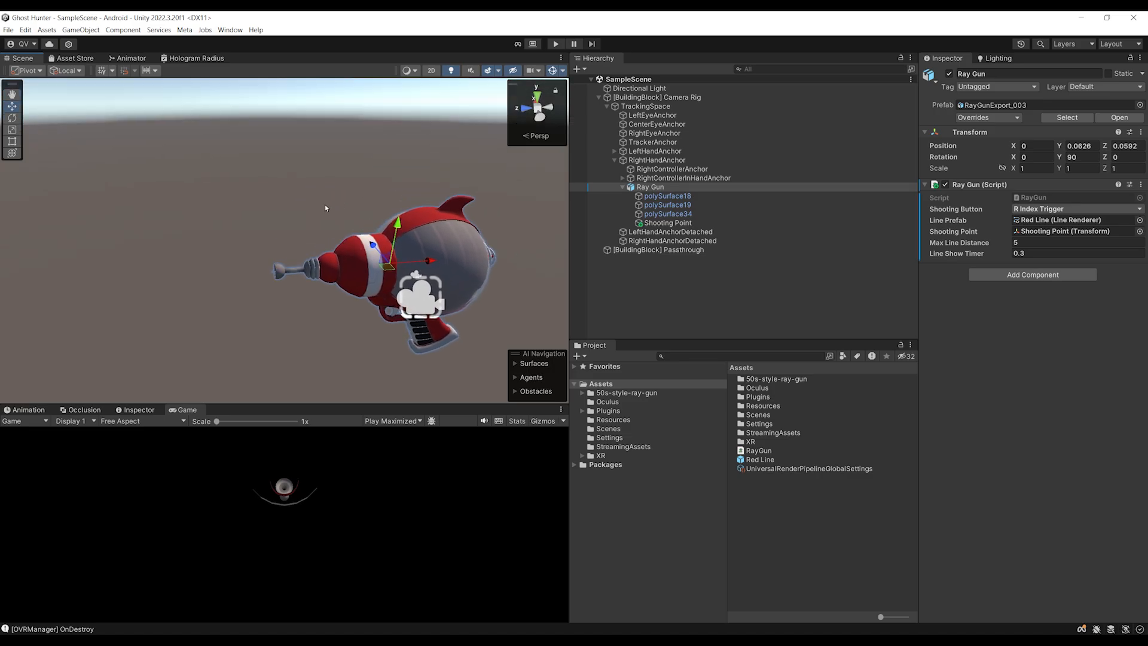
middle_click_drag(323, 184, 321, 161)
scroll(352, 176, "up", 2)
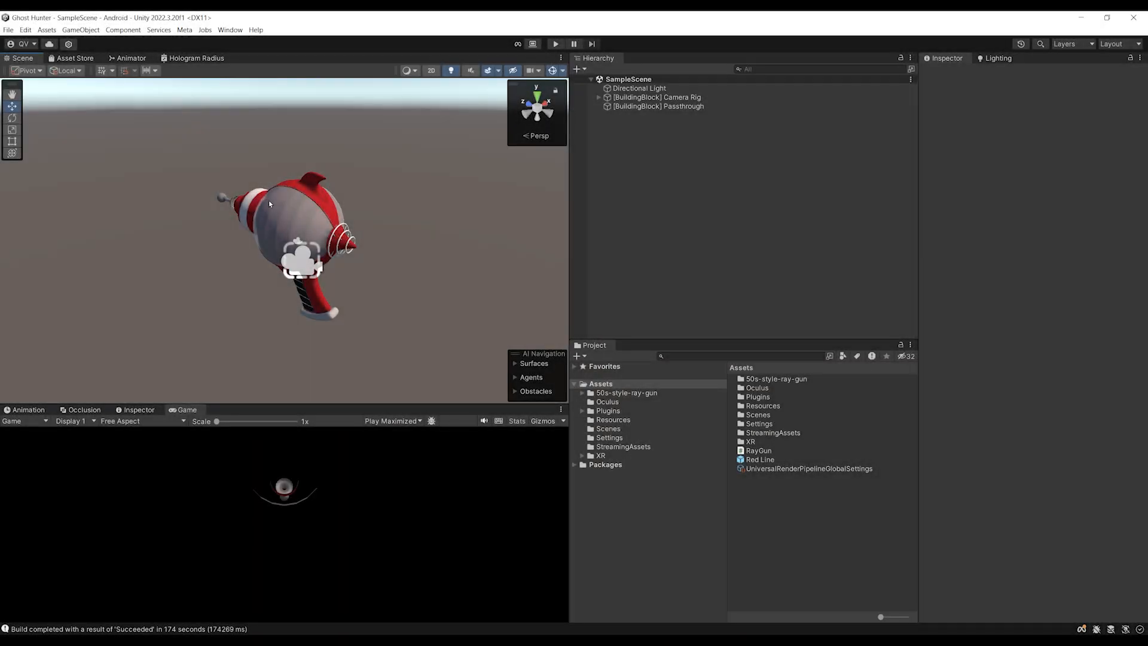
middle_click_drag(215, 168, 211, 210)
right_click_drag(211, 210, 248, 214)
middle_click_drag(224, 214, 249, 207)
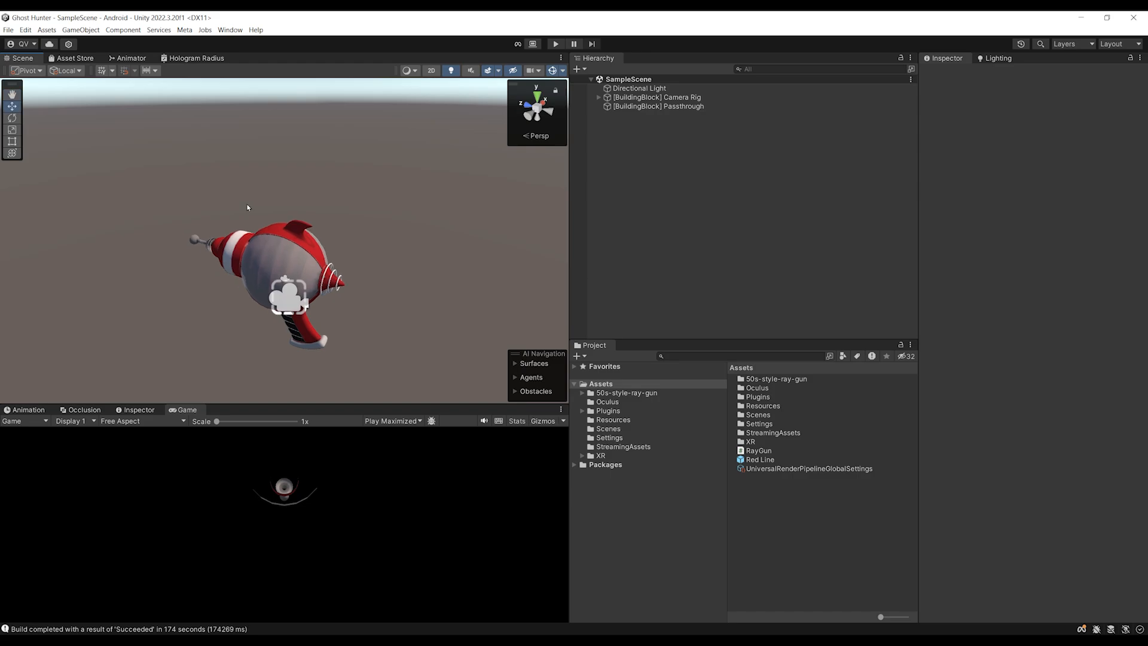
right_click_drag(248, 268, 231, 280)
middle_click_drag(245, 246, 259, 204)
right_click_drag(273, 254, 275, 226)
scroll(272, 226, "down", 2)
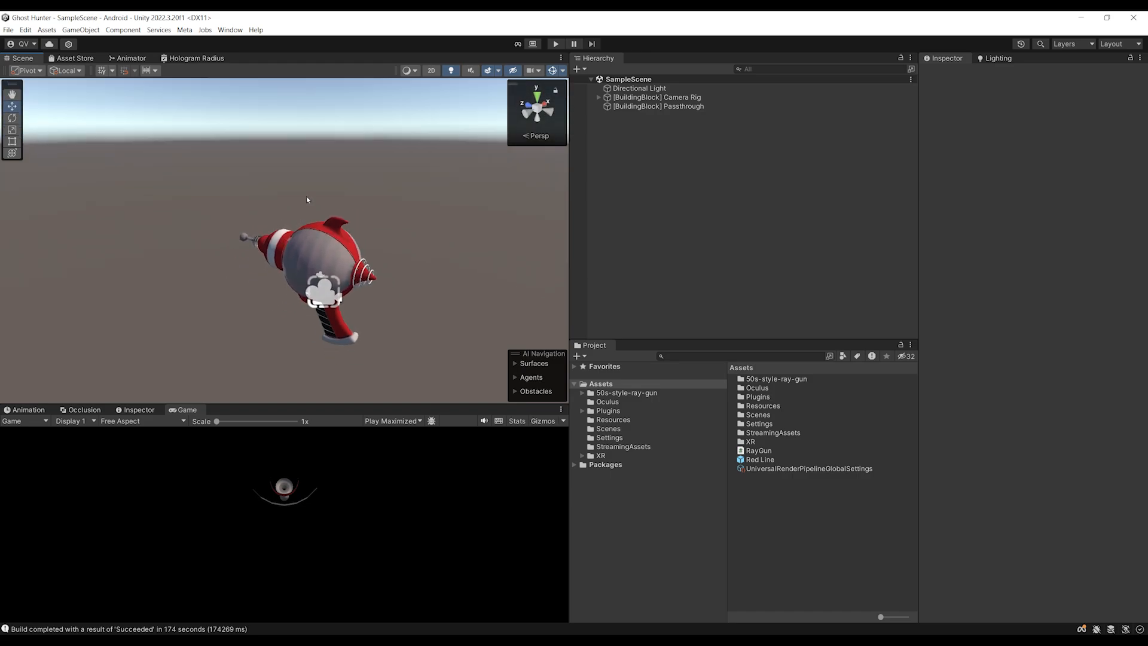
middle_click_drag(308, 200, 272, 174)
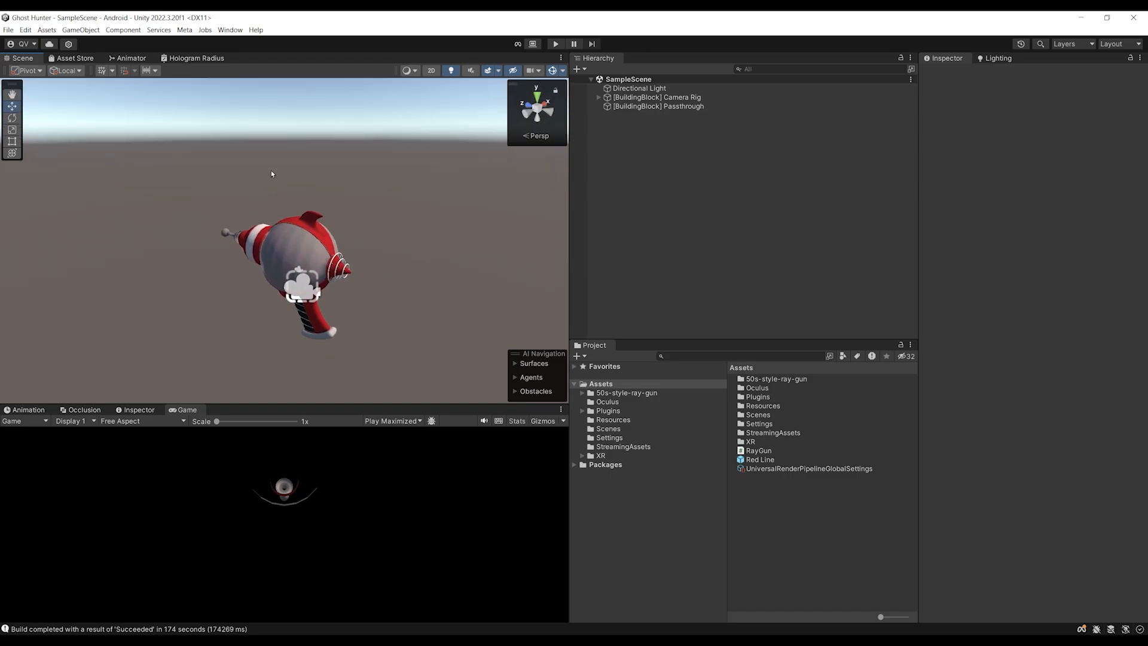
Step: Open Meta's Building Blocks library and filter it to the Scene category
left_click(185, 30)
mouse_move(207, 57)
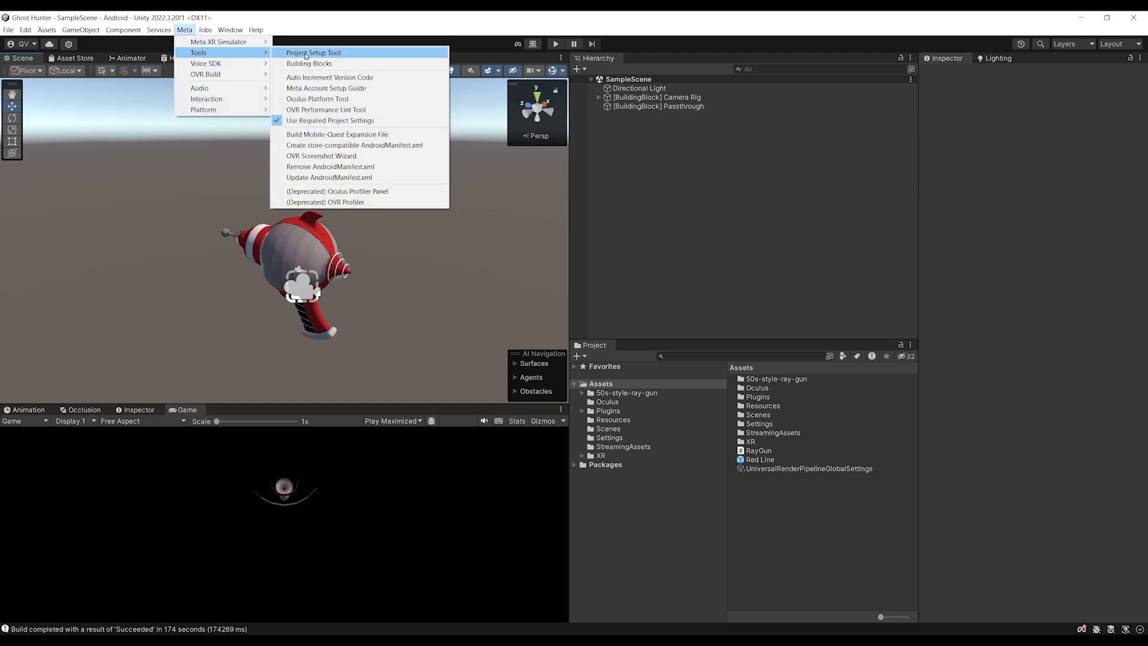
left_click(307, 63)
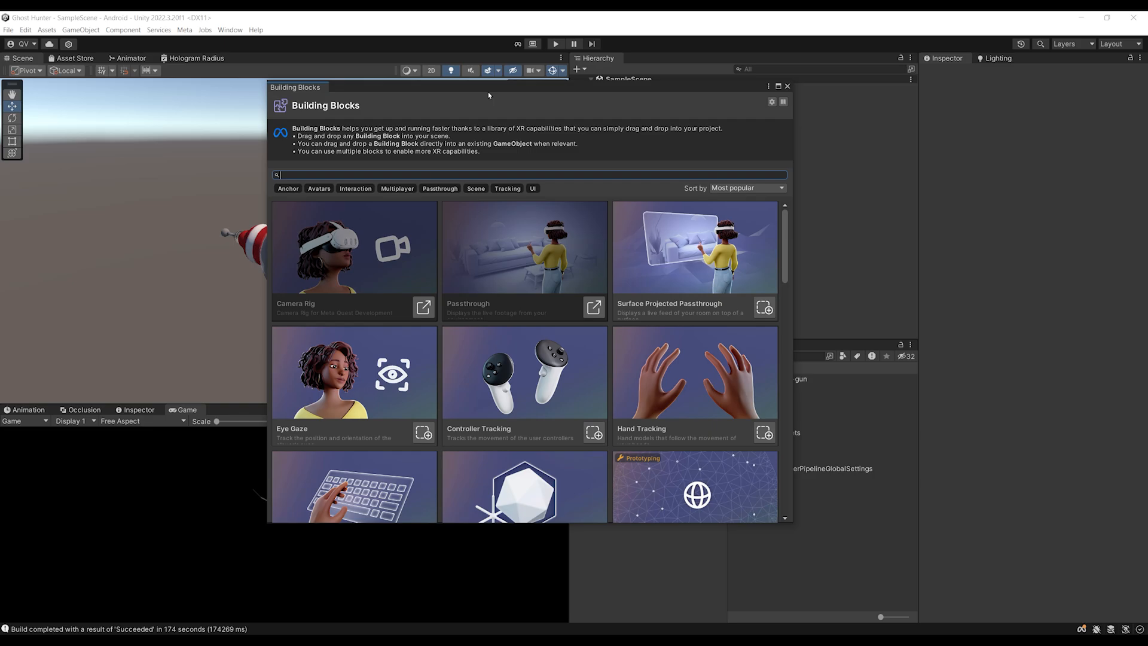
left_click(474, 189)
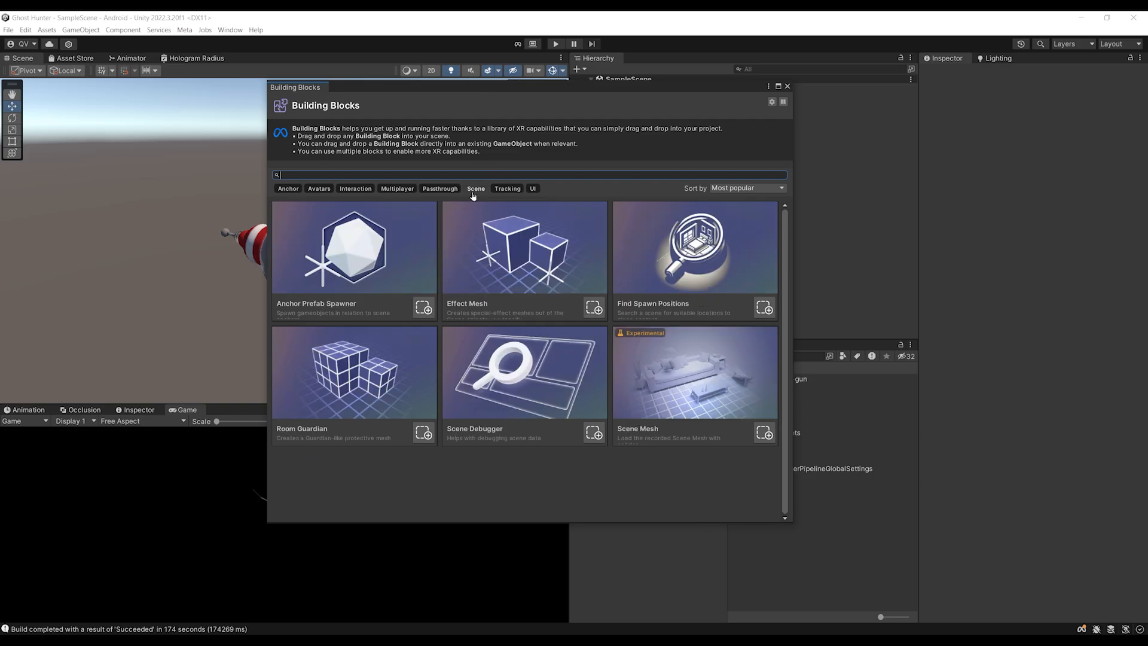
Step: Add the Effect Mesh building block to SampleScene and close the Building Blocks library
left_click_drag(395, 98, 150, 122)
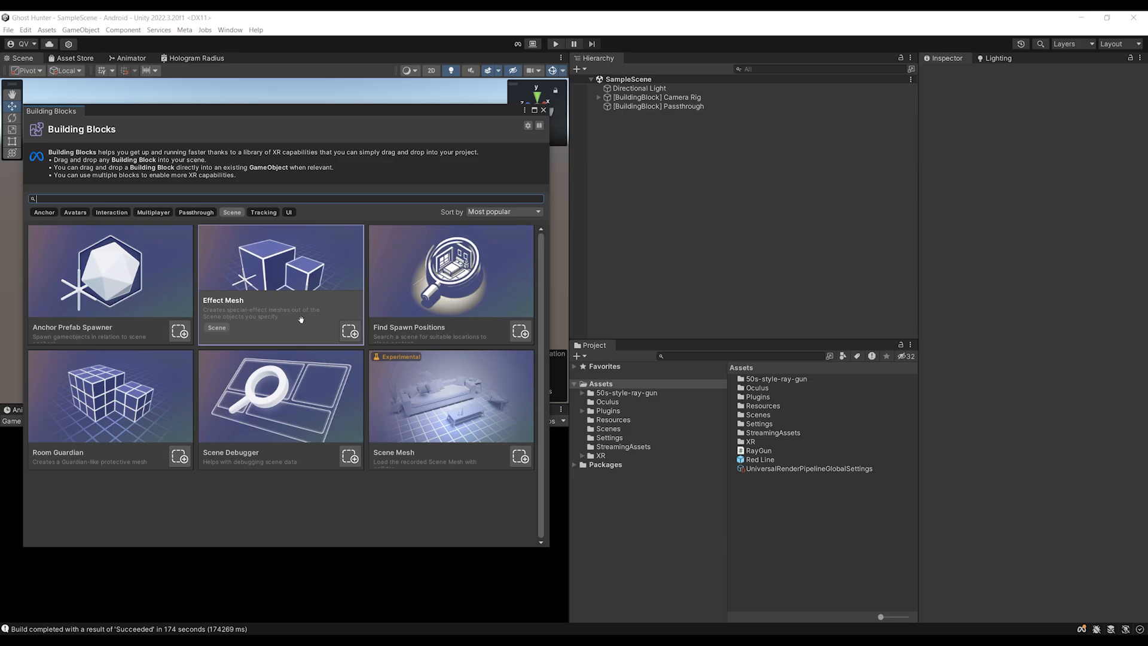
left_click_drag(303, 318, 687, 206)
left_click_drag(505, 112, 480, 157)
left_click(518, 155)
Step: Inspect the added Effect Mesh and MR Utility Kit blocks, including the MRUK Scene Settings and the list of Room Prefabs
left_click(665, 115)
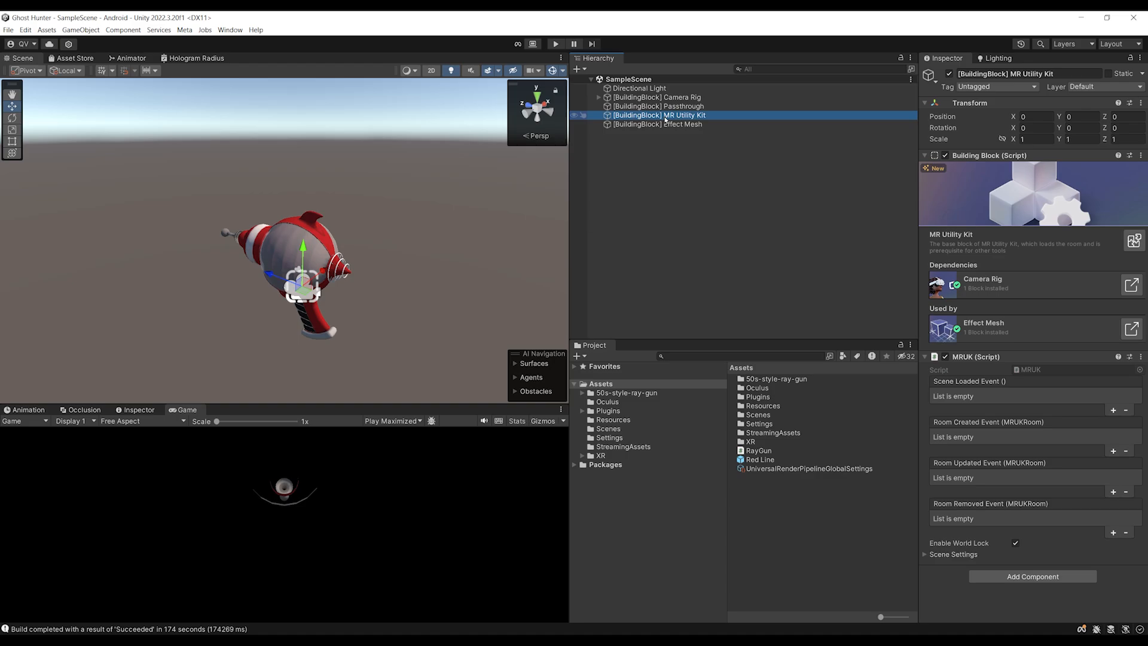
left_click(696, 124)
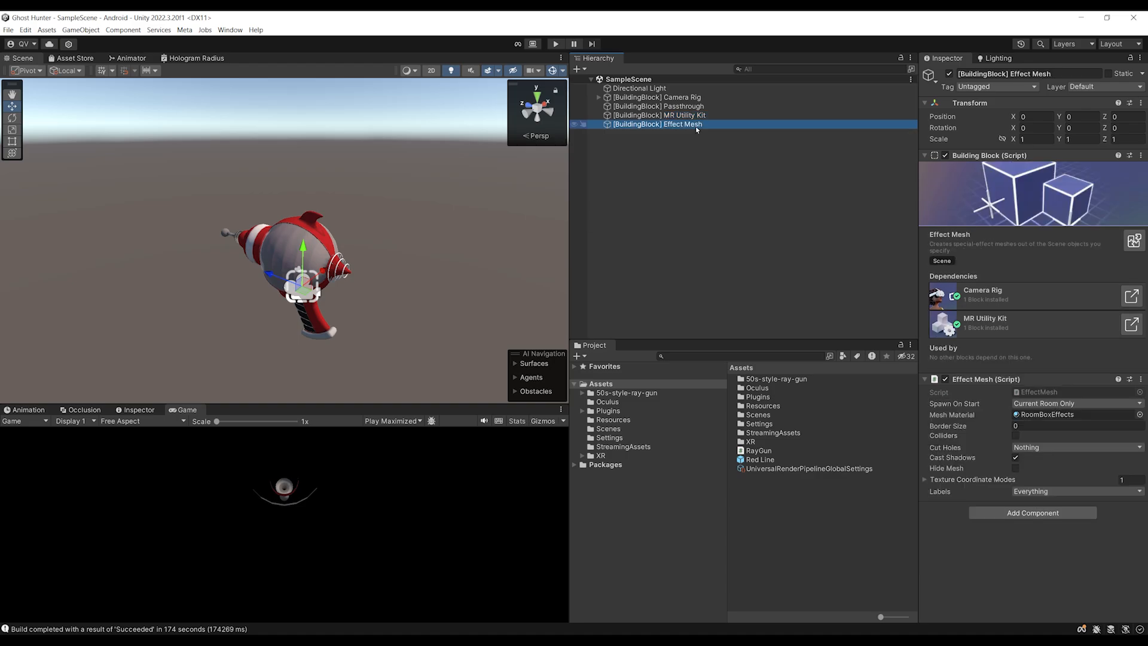
left_click(686, 116)
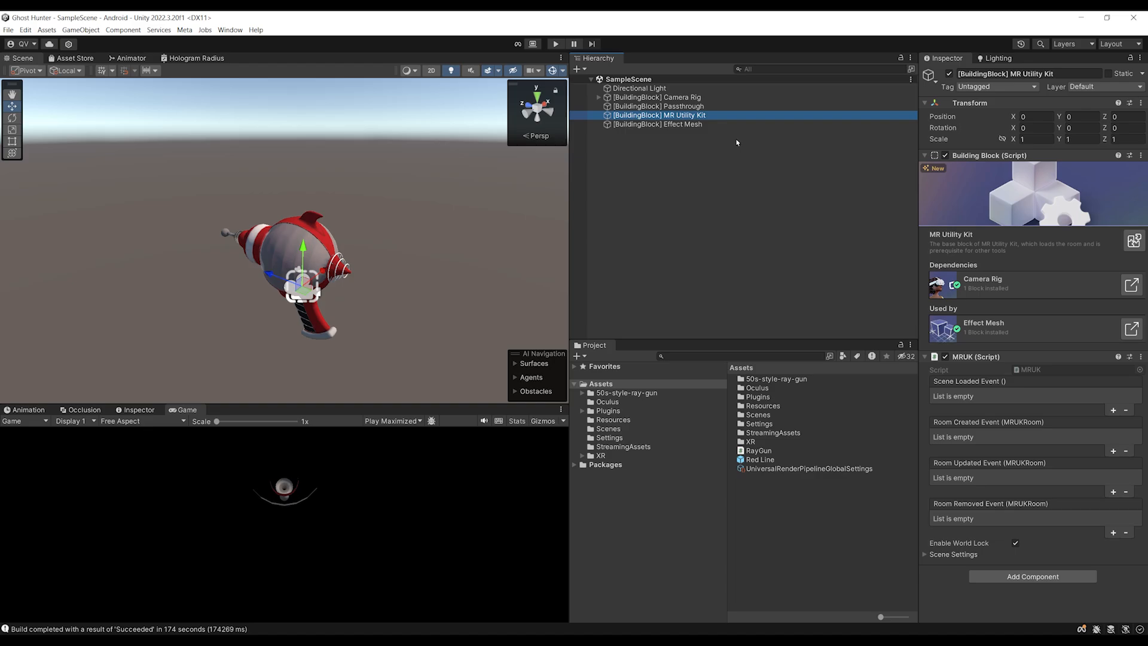
left_click(1017, 281)
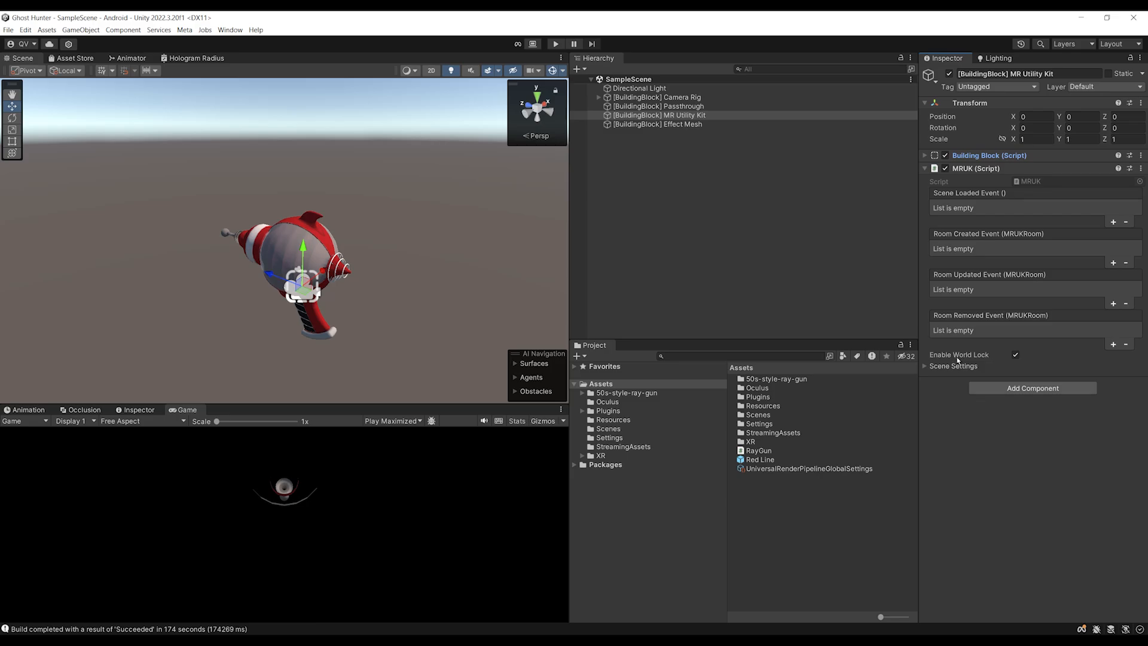
left_click(950, 366)
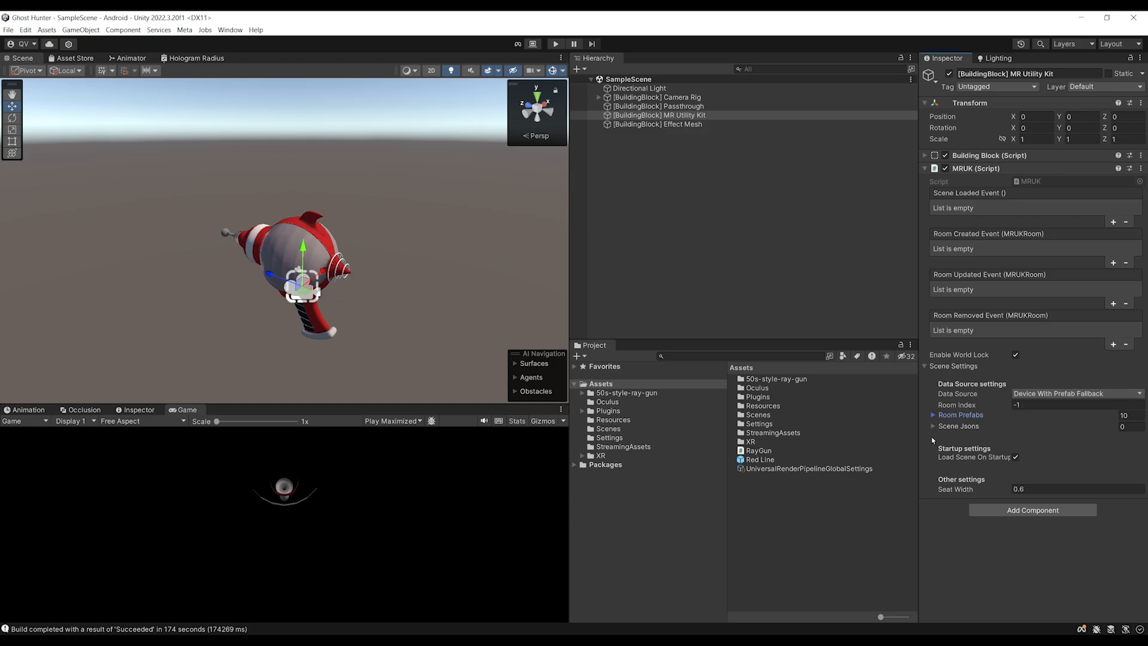
left_click(957, 415)
scroll(1017, 455, "down", 1)
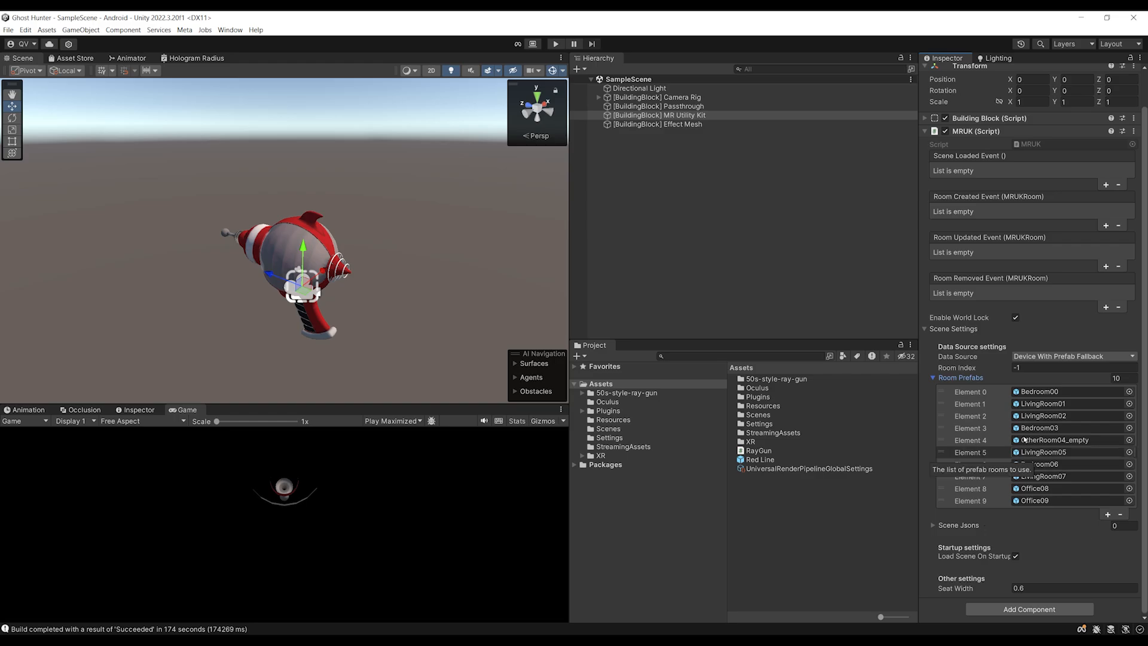
left_click(959, 377)
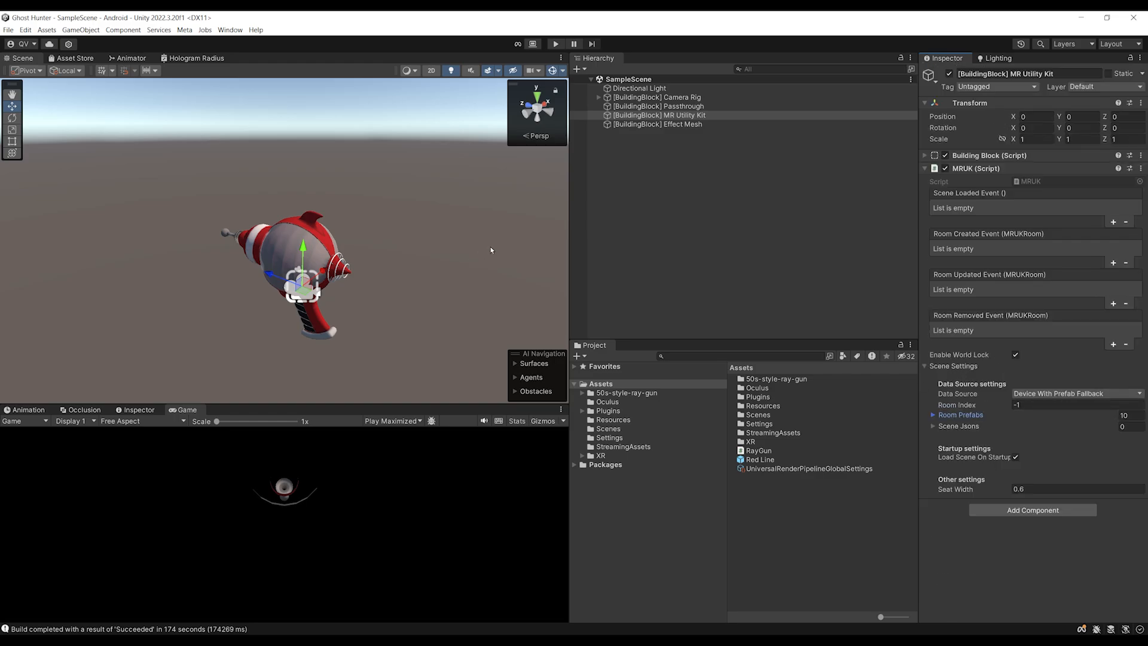
Step: Exclude GLOBAL_MESH from the Labels of the Effect Mesh block
left_click(679, 116)
left_click(683, 126)
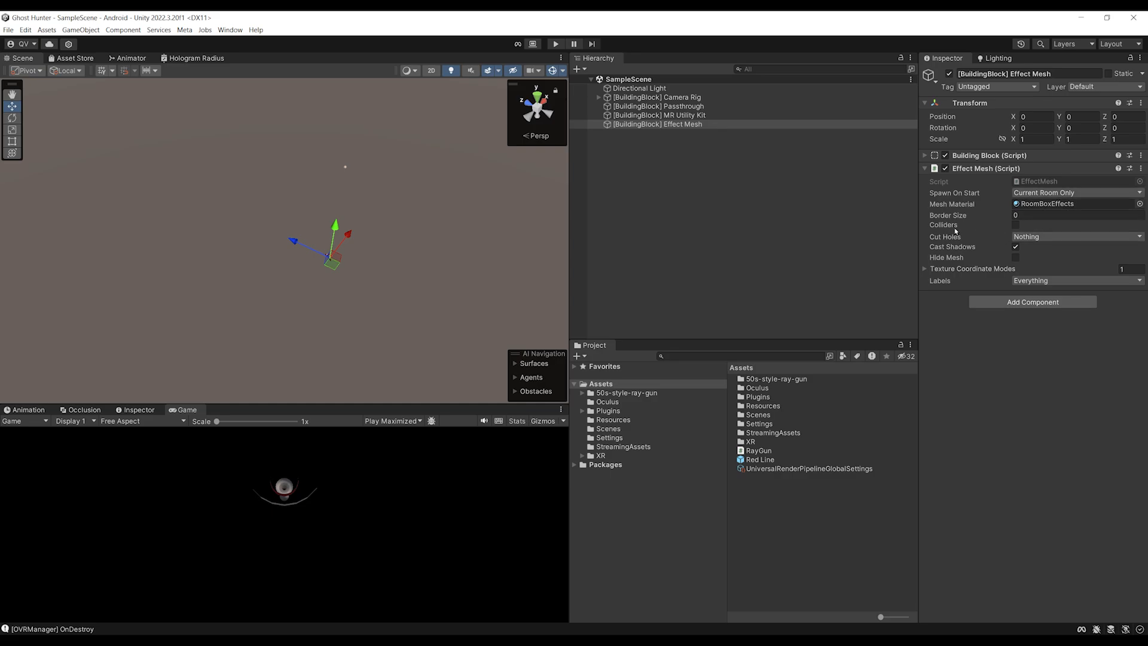
mouse_move(942, 227)
left_click(1041, 281)
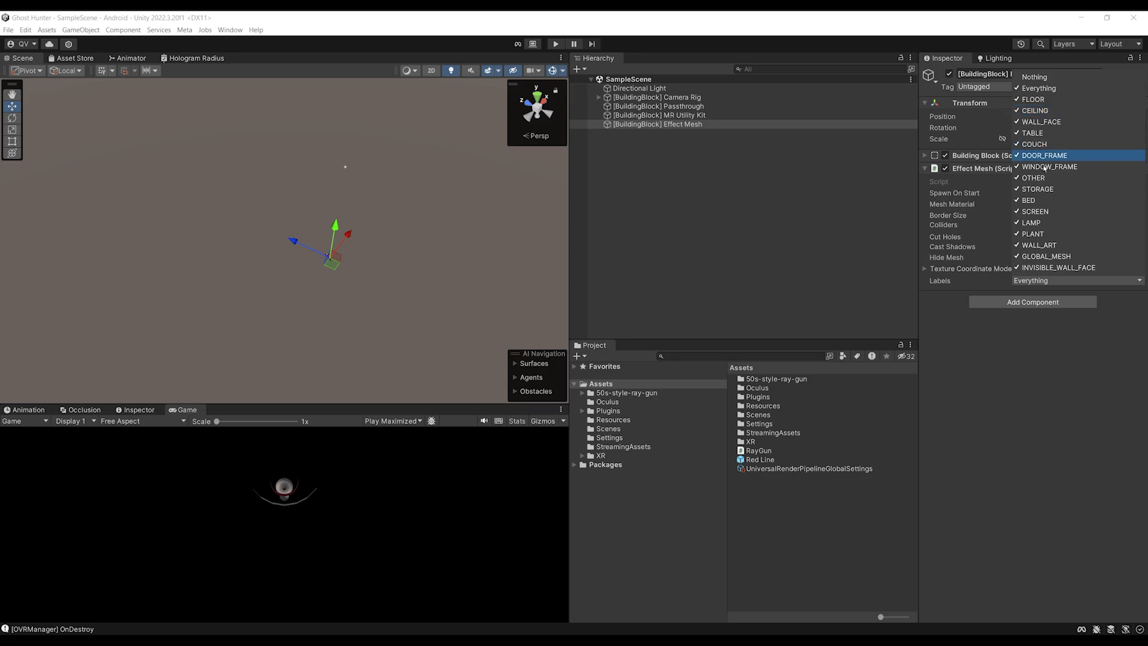
left_click(1047, 257)
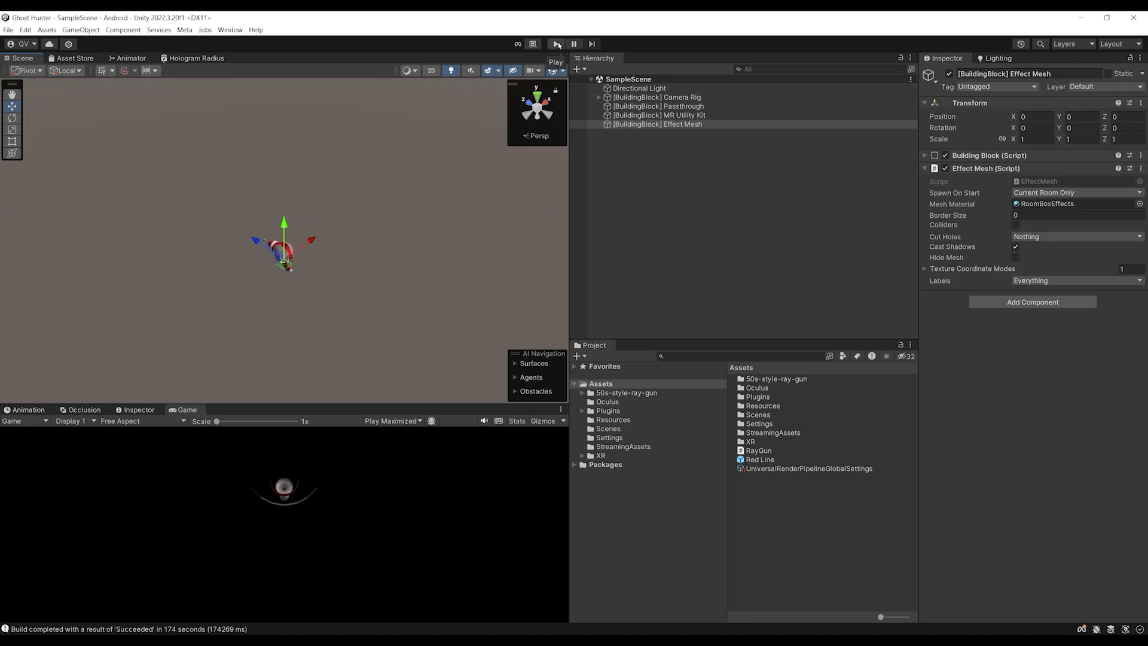
Step: Run the scene and examine the generated room mesh from several angles in the Scene view
left_click(557, 44)
left_click_drag(309, 283, 292, 240, "alt")
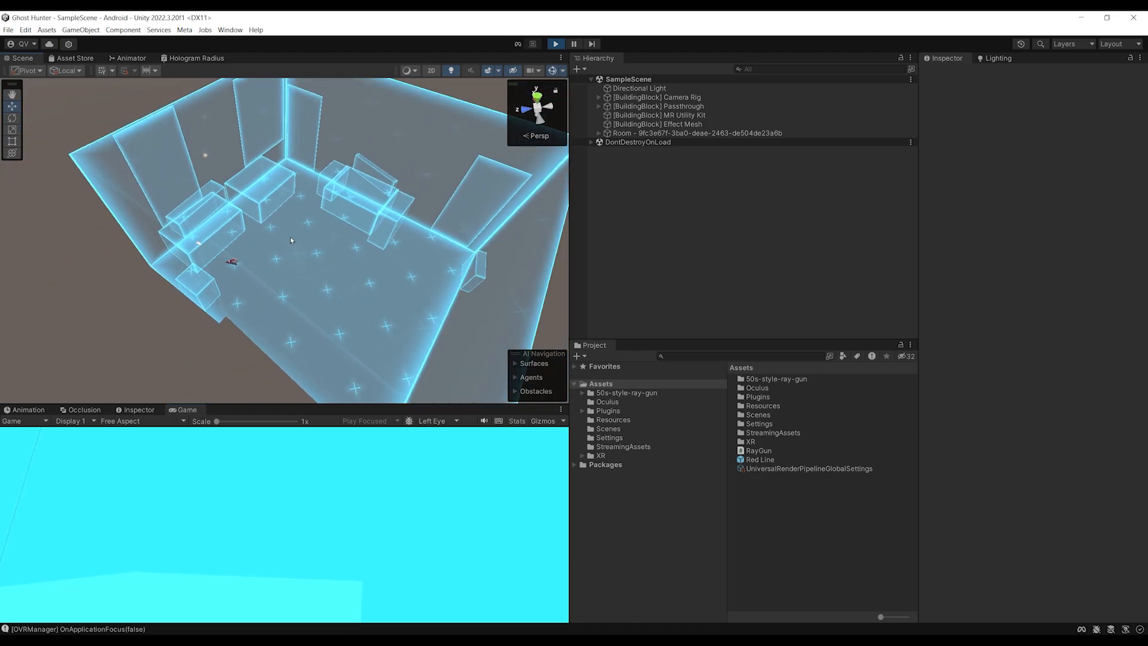
scroll(218, 289, "down", 5)
left_click_drag(219, 289, 269, 262, "alt")
scroll(265, 270, "up", 3)
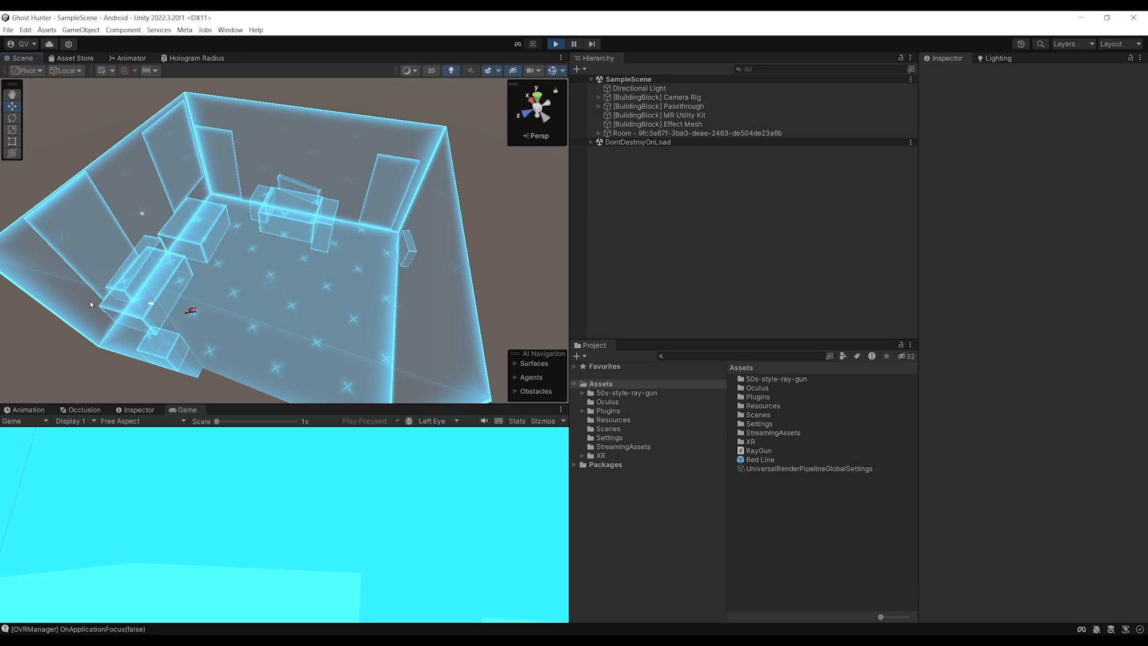
scroll(334, 288, "down", 4)
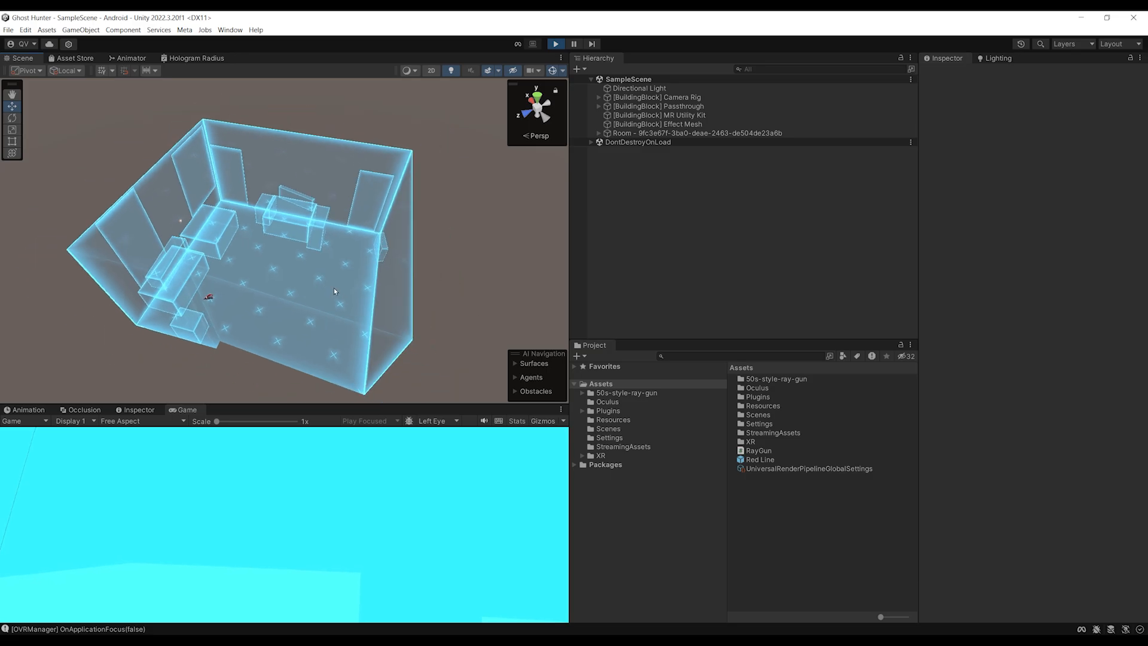
scroll(334, 288, "up", 5)
mouse_move(334, 289)
left_mouse_down("alt")
mouse_move(299, 287)
mouse_move(317, 284)
left_mouse_up("alt")
middle_click_drag(317, 284, 342, 306)
left_click_drag(343, 306, 374, 326, "alt")
scroll(317, 296, "down", 4)
scroll(317, 288, "up", 3)
scroll(378, 300, "up", 3)
Step: Expand the generated Room object and inspect its anchors, such as TABLE, SCREEN, FLOOR, WALL_FACE, CEILING and WINDOW_FRAME
left_click(613, 134)
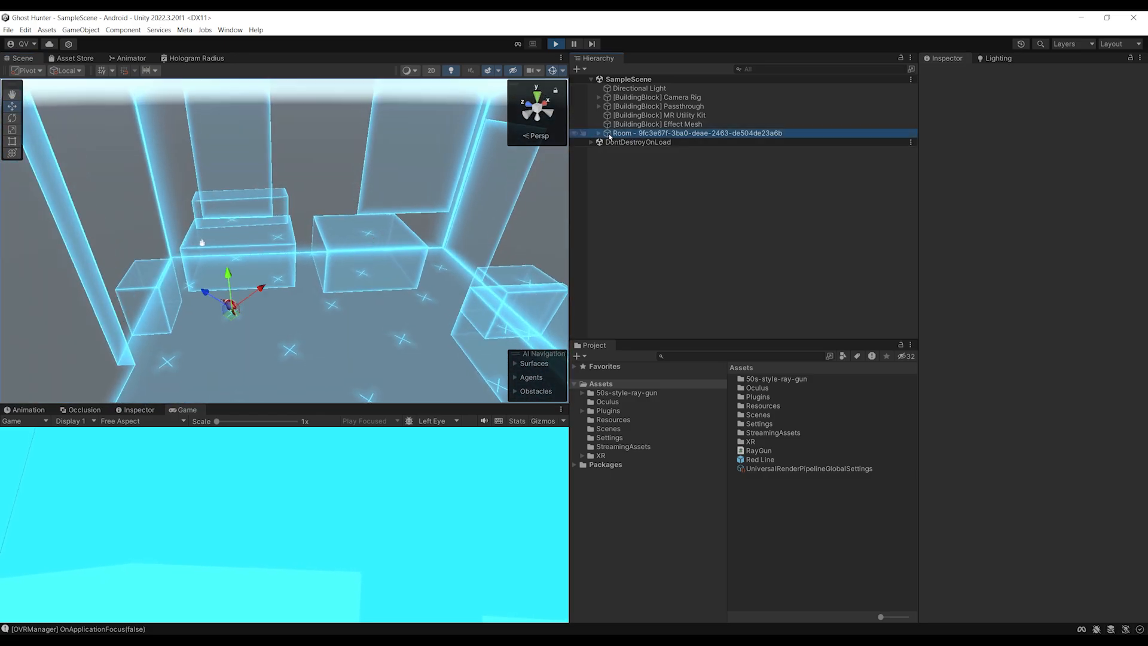
left_click(599, 134)
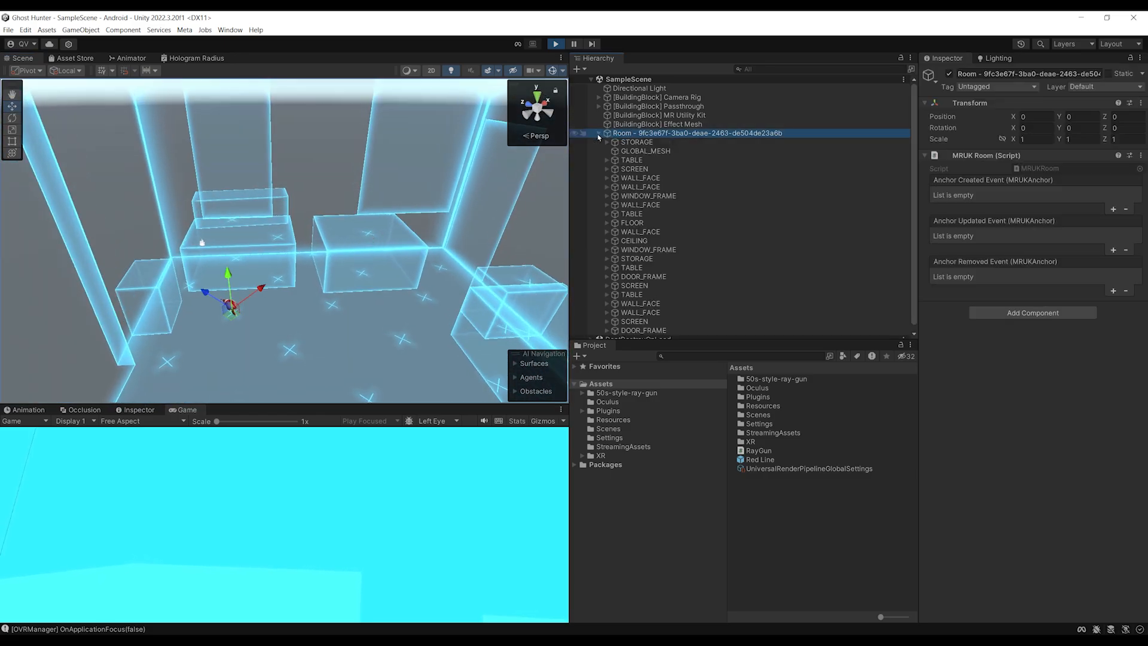
left_click_drag(352, 247, 437, 263, "alt")
scroll(681, 308, "down", 2)
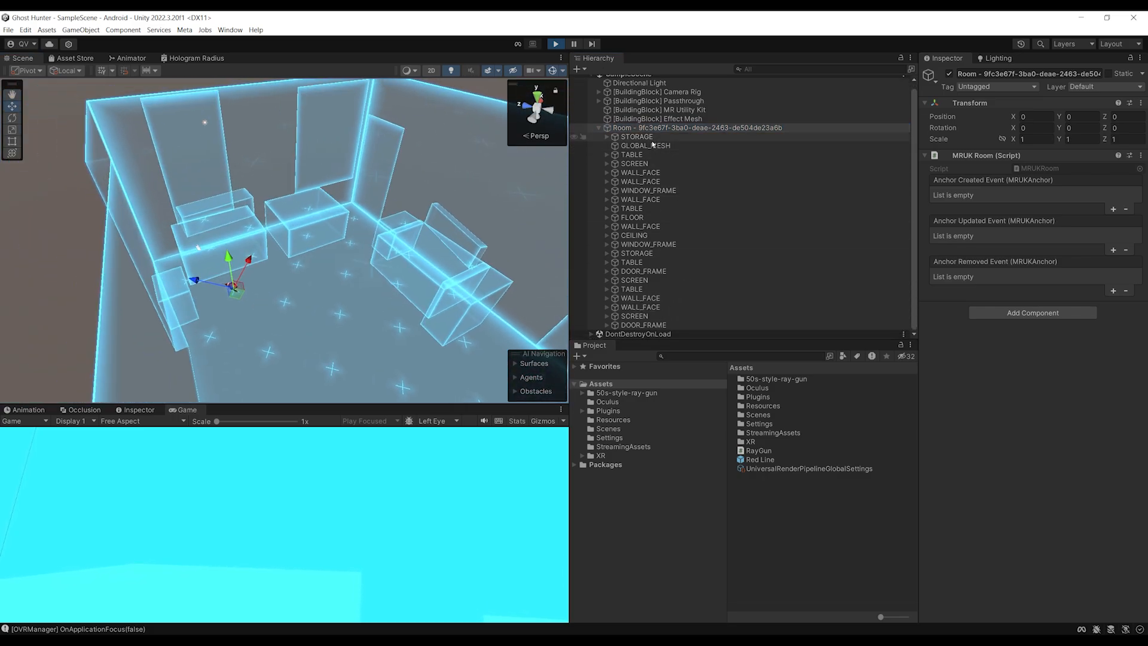
left_click(655, 136)
left_click(655, 145)
left_click(655, 154)
left_click(657, 164)
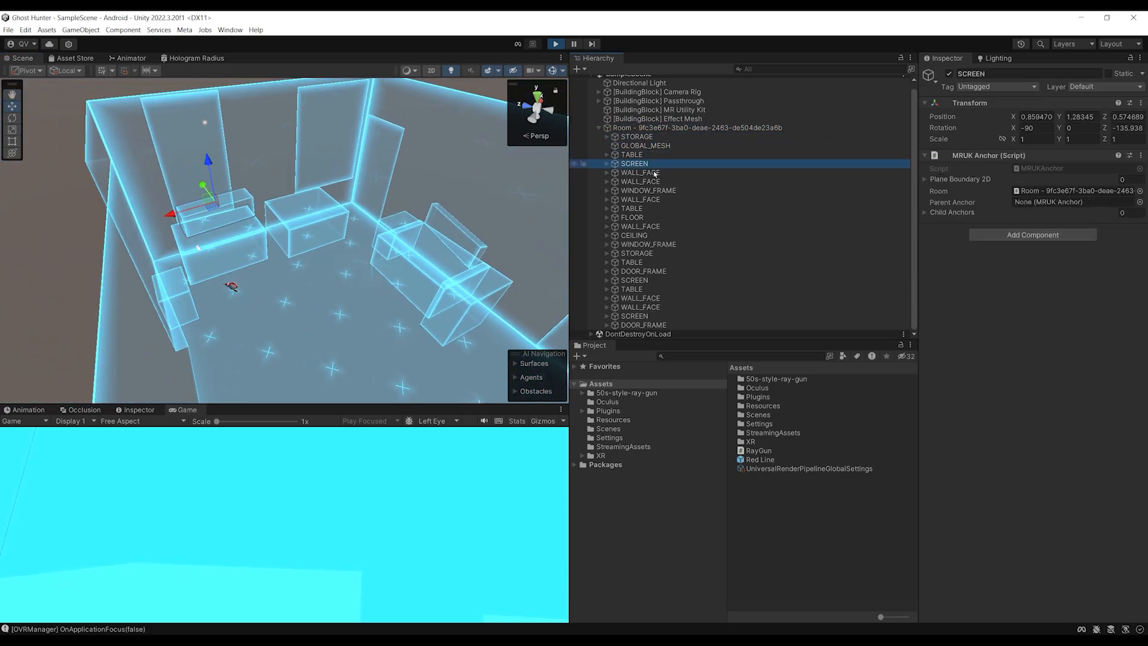
left_click(652, 217)
left_click(650, 227)
left_click(642, 236)
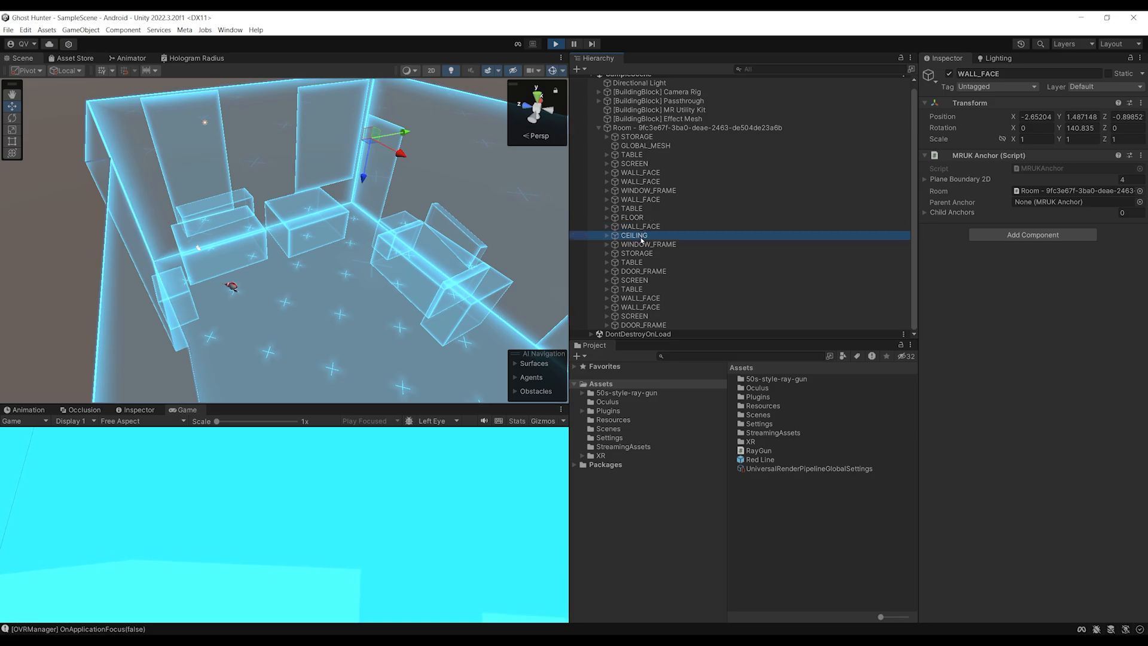
double_click(646, 244)
left_click(662, 182)
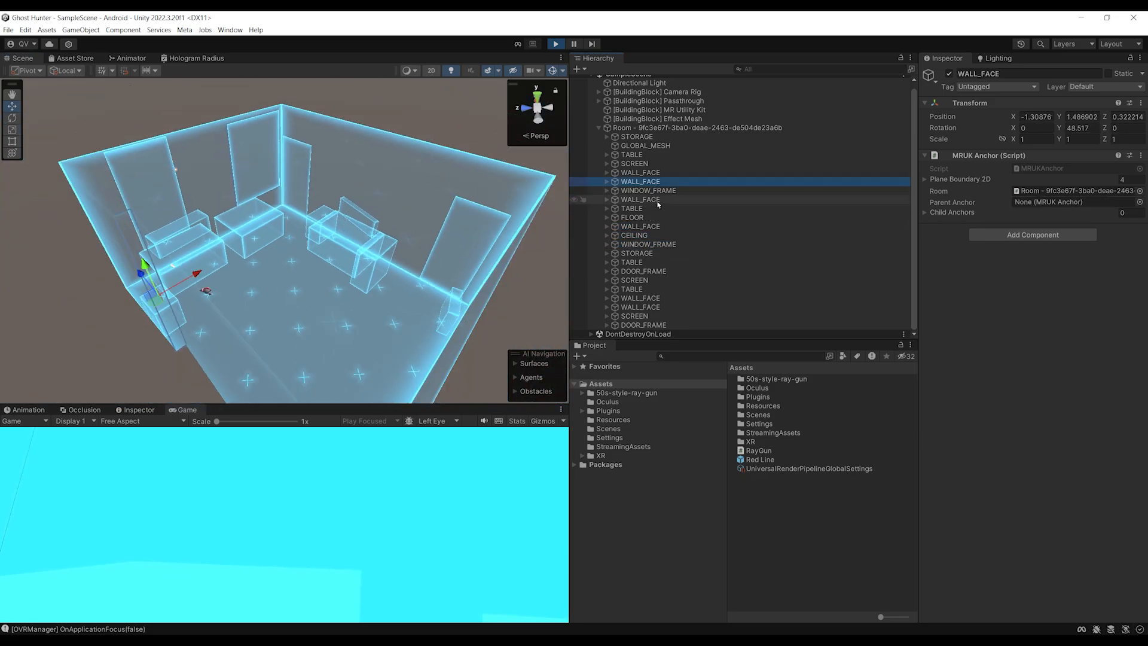
left_click(646, 191)
left_click(644, 200)
left_click(644, 235)
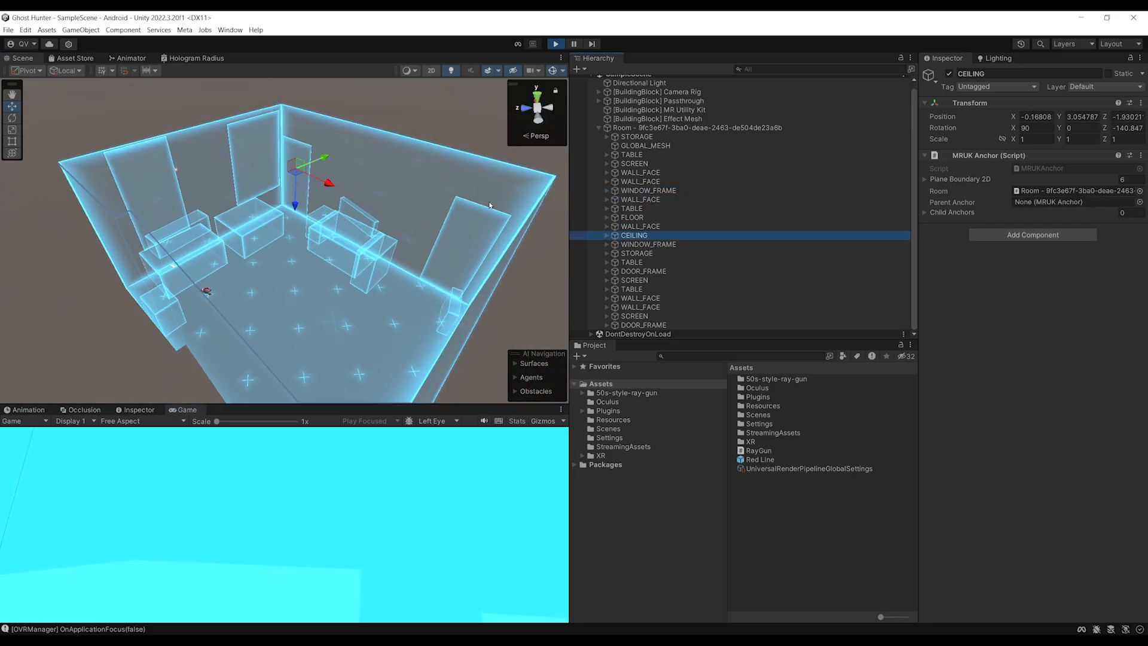
Step: Examine the room mesh's walls and furniture volumes up close and from above, and stop the running scene
left_click_drag(382, 237, 268, 279, "alt")
scroll(284, 339, "up", 10)
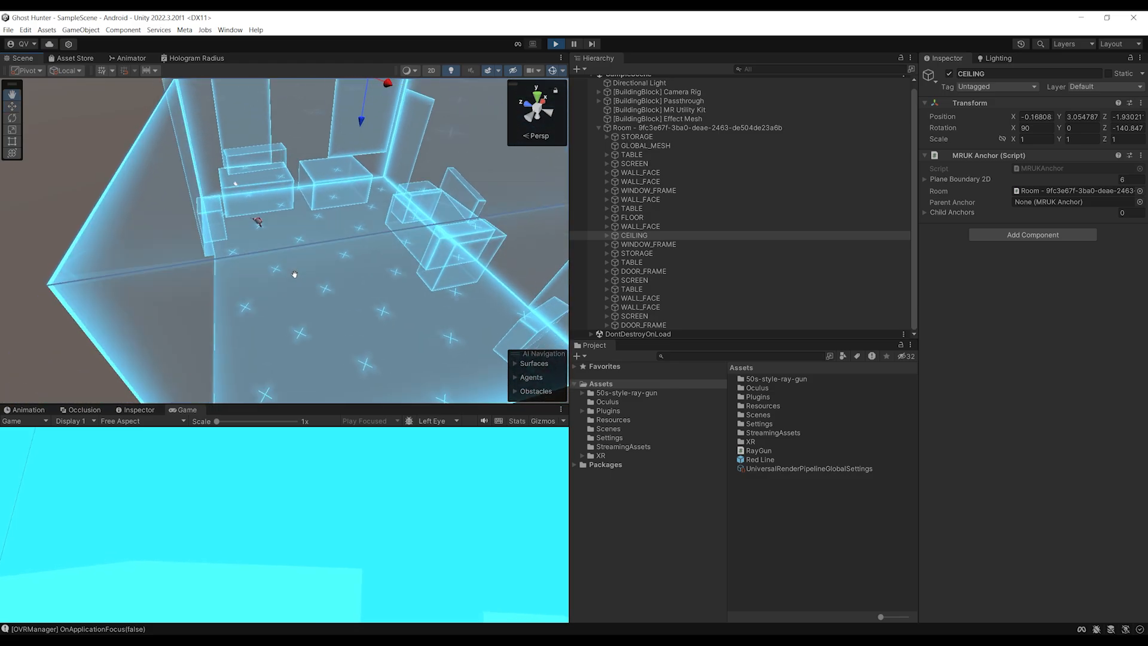
scroll(215, 304, "down", 10)
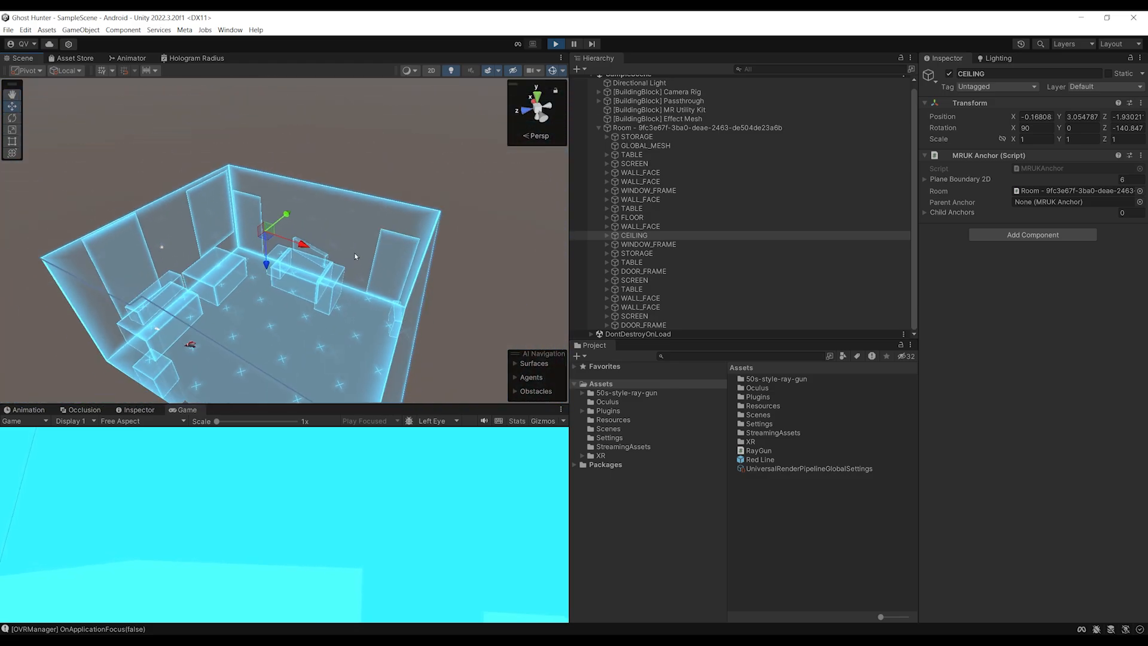
left_click(355, 256)
left_click_drag(355, 256, 171, 300, "alt")
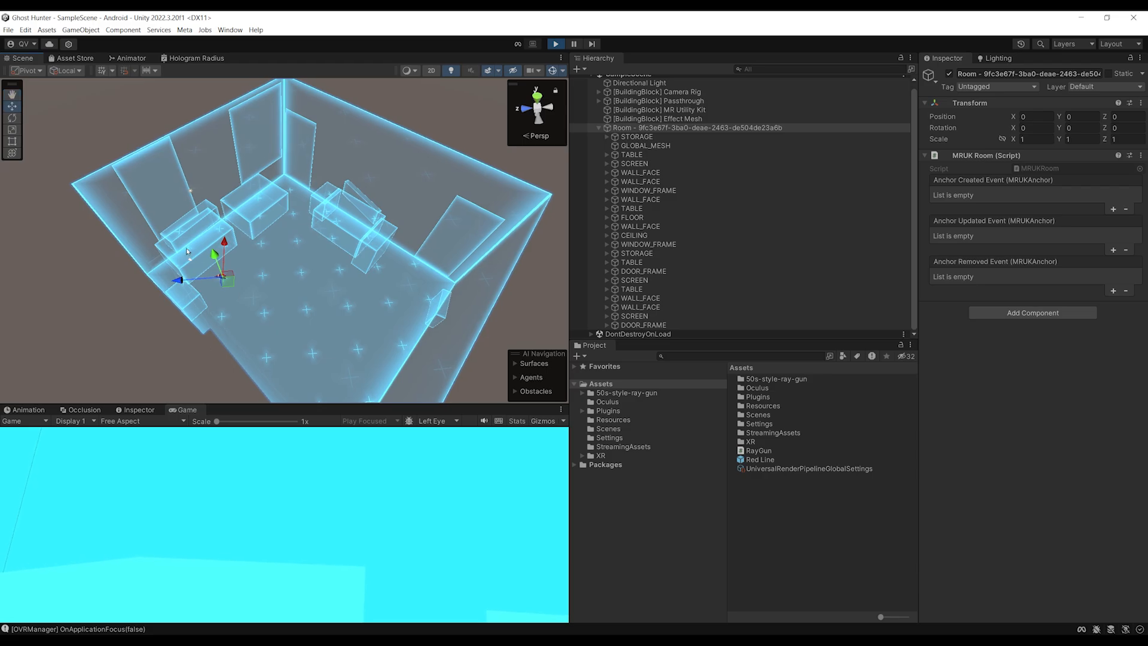
scroll(239, 245, "down", 3)
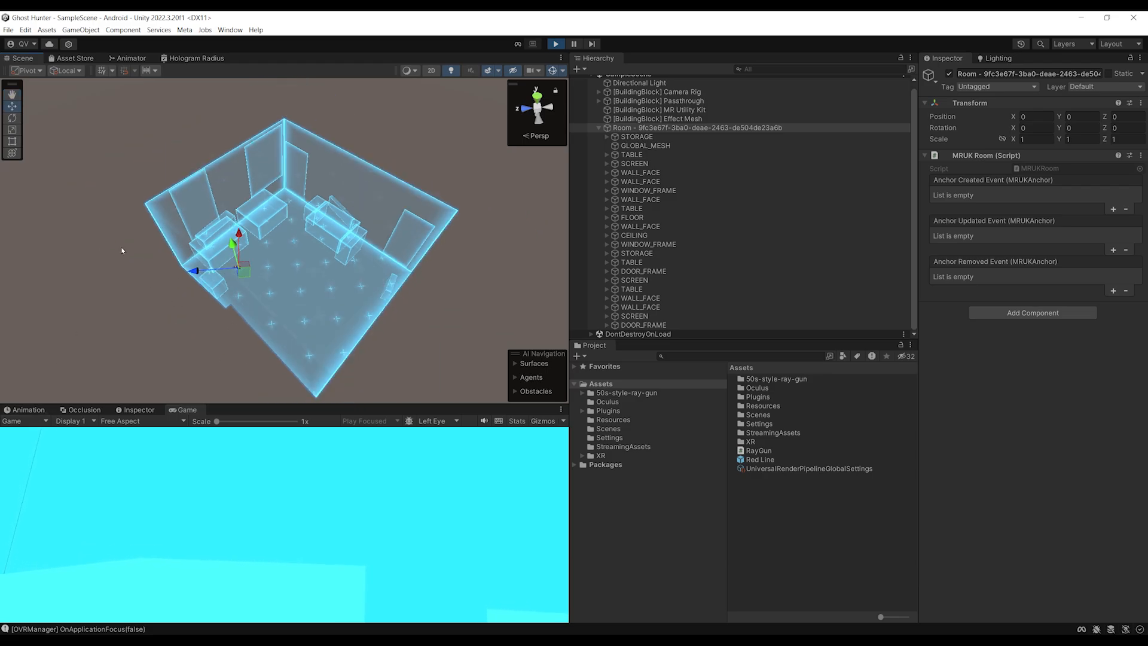
left_click_drag(223, 198, 318, 218, "alt")
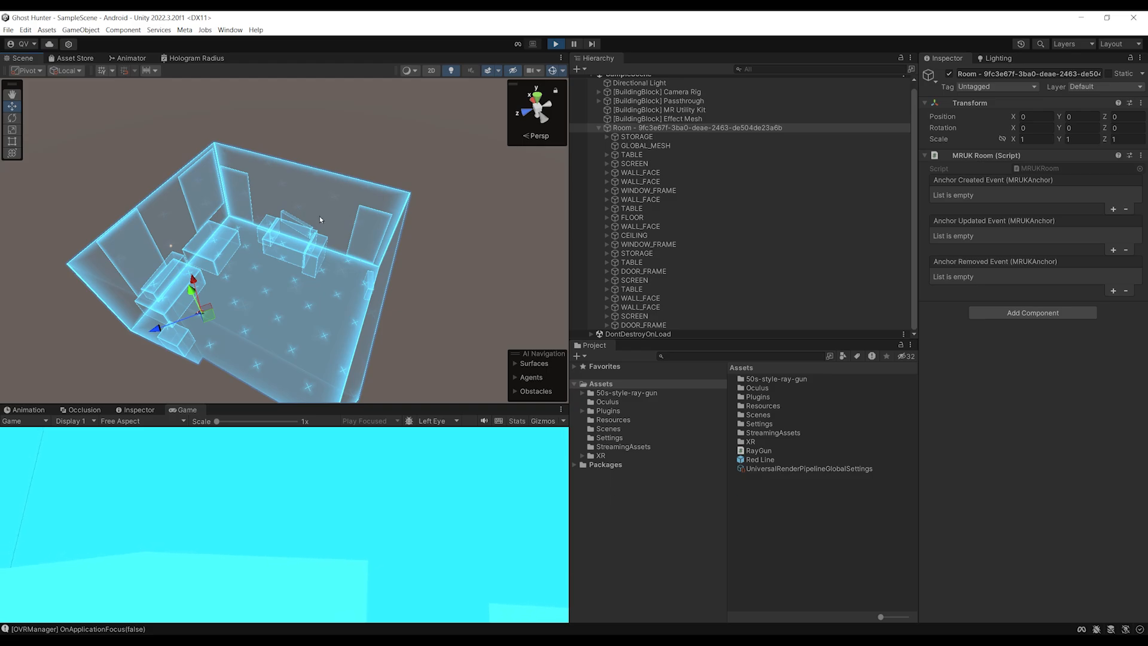
left_click(555, 45)
Step: Enable Hide Mesh and Colliders on the Effect Mesh block
left_click(692, 125)
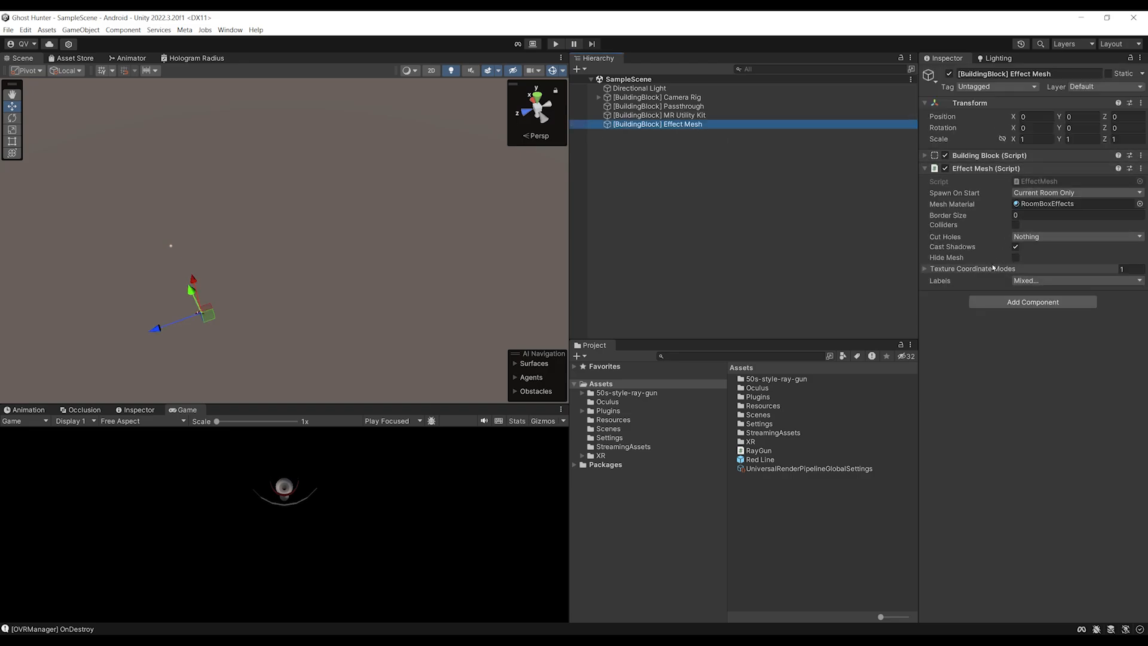
left_click(1016, 258)
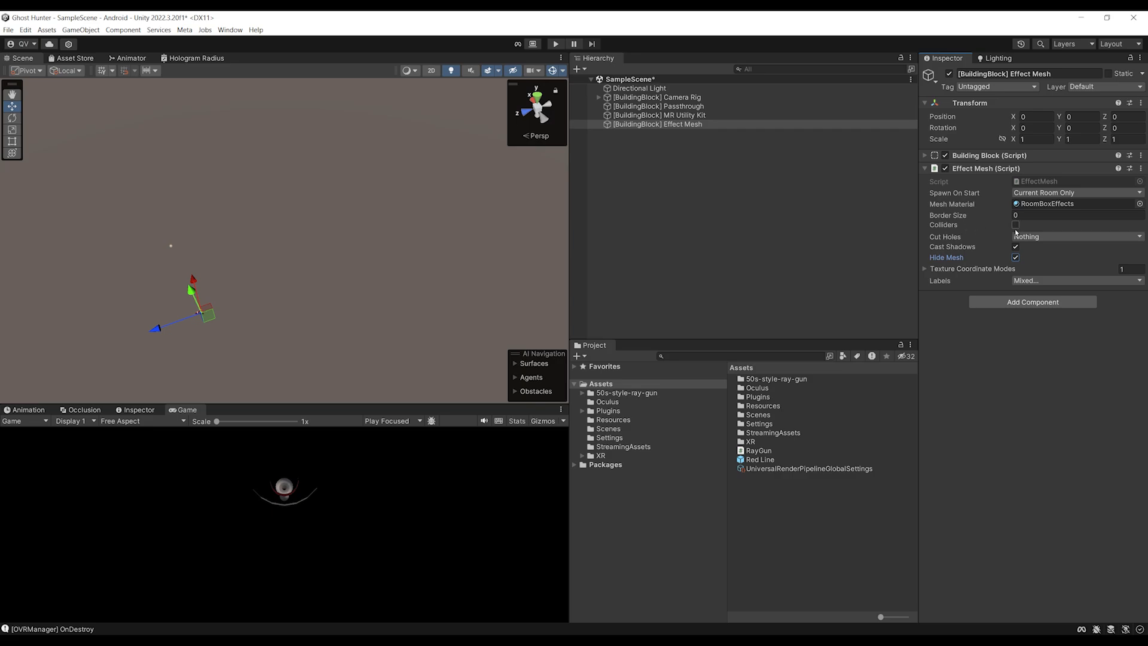
Step: Run the scene again, select the generated Room object and examine its collider wireframes from several angles
left_click(559, 44)
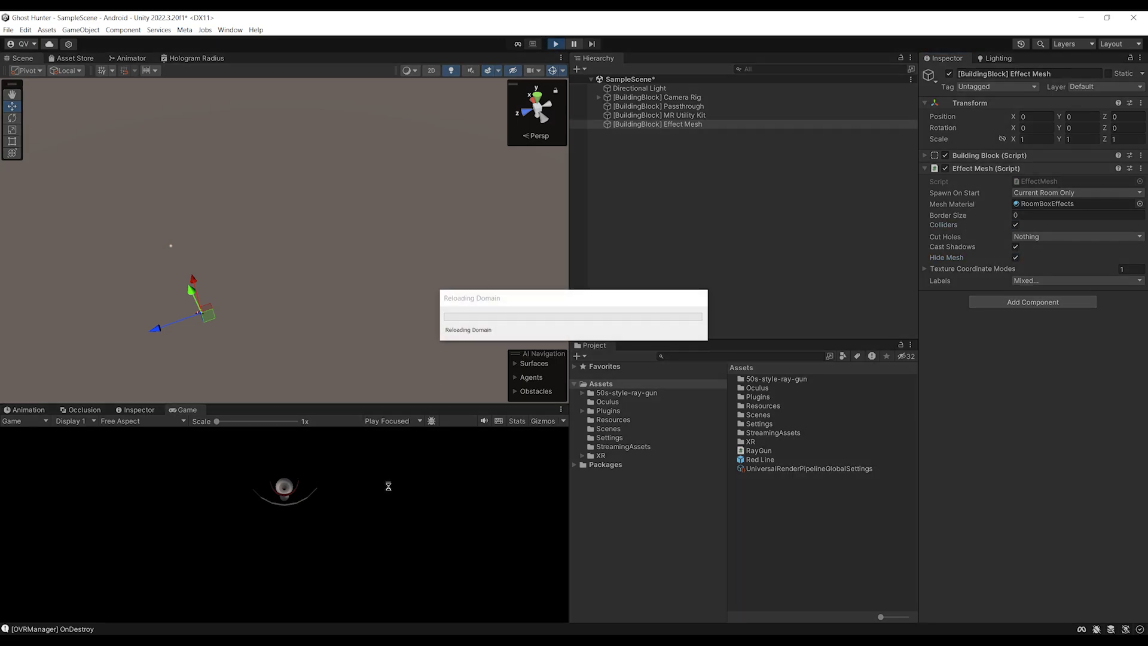
right_click_drag(353, 262, 362, 193)
left_click(622, 134)
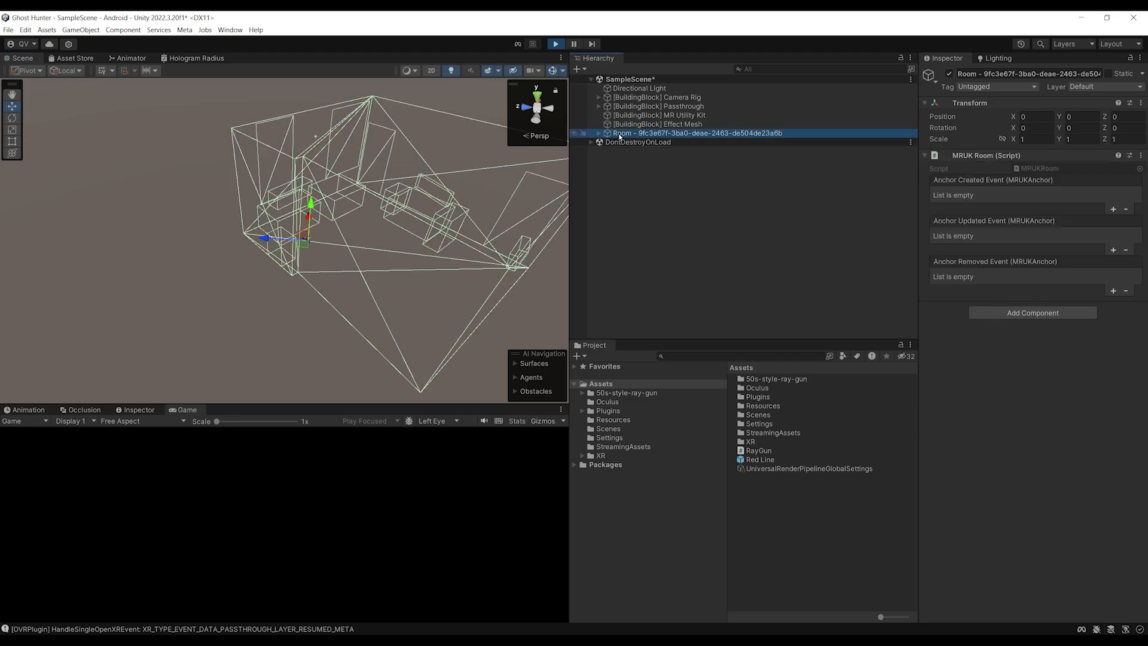
right_click_drag(496, 269, 445, 272)
middle_click_drag(463, 293, 293, 302)
scroll(244, 315, "up", 2)
scroll(250, 317, "down", 4)
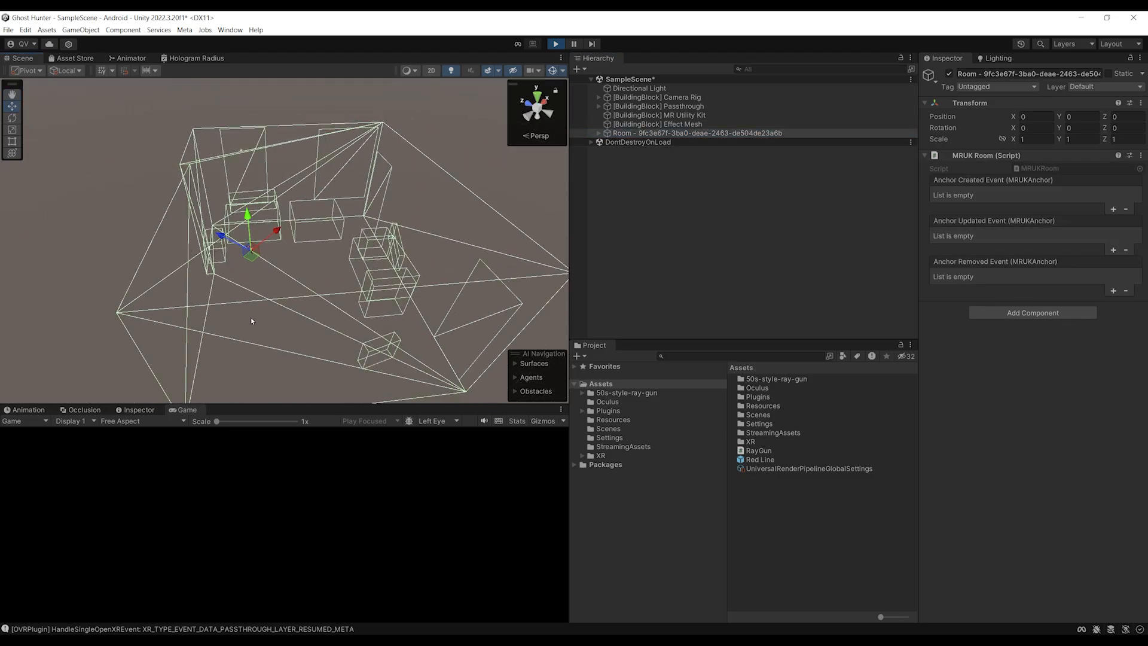
left_click_drag(250, 317, 347, 281, "alt")
middle_click_drag(347, 281, 317, 306)
mouse_move(316, 306)
left_mouse_down("alt")
mouse_move(355, 317)
mouse_move(333, 303)
left_mouse_up("alt")
scroll(333, 304, "down", 2)
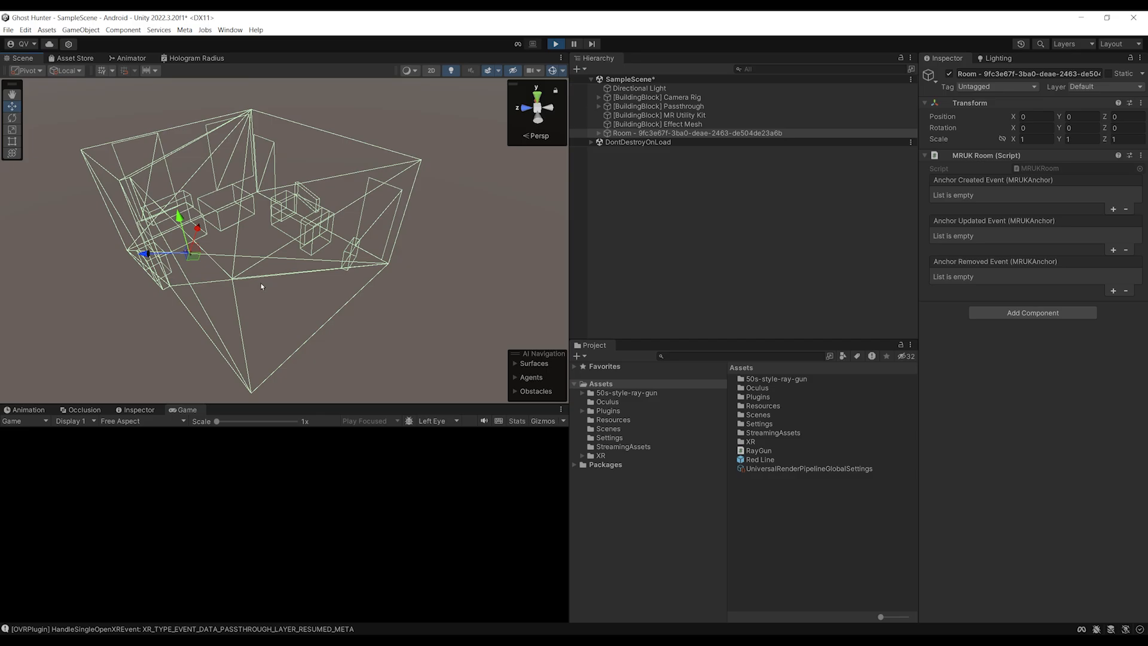
left_click_drag(295, 247, 347, 242, "alt")
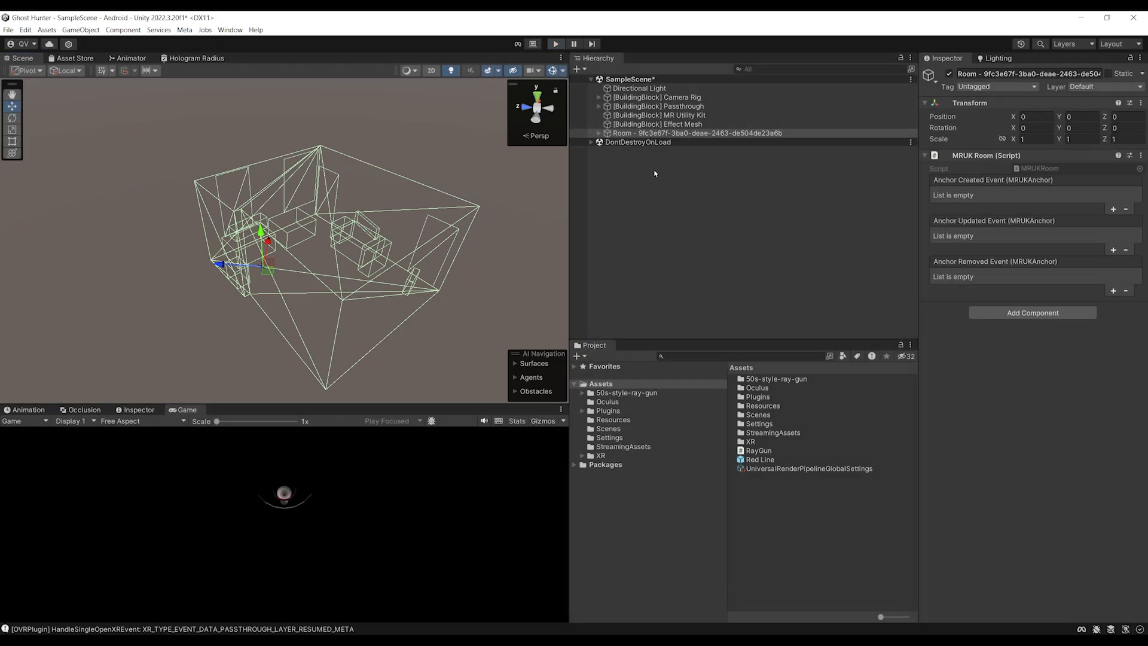
Step: Switch to the RayGun script in Visual Studio and remove the "Pew pew" Debug.Log line from the Shoot method
left_click(620, 213)
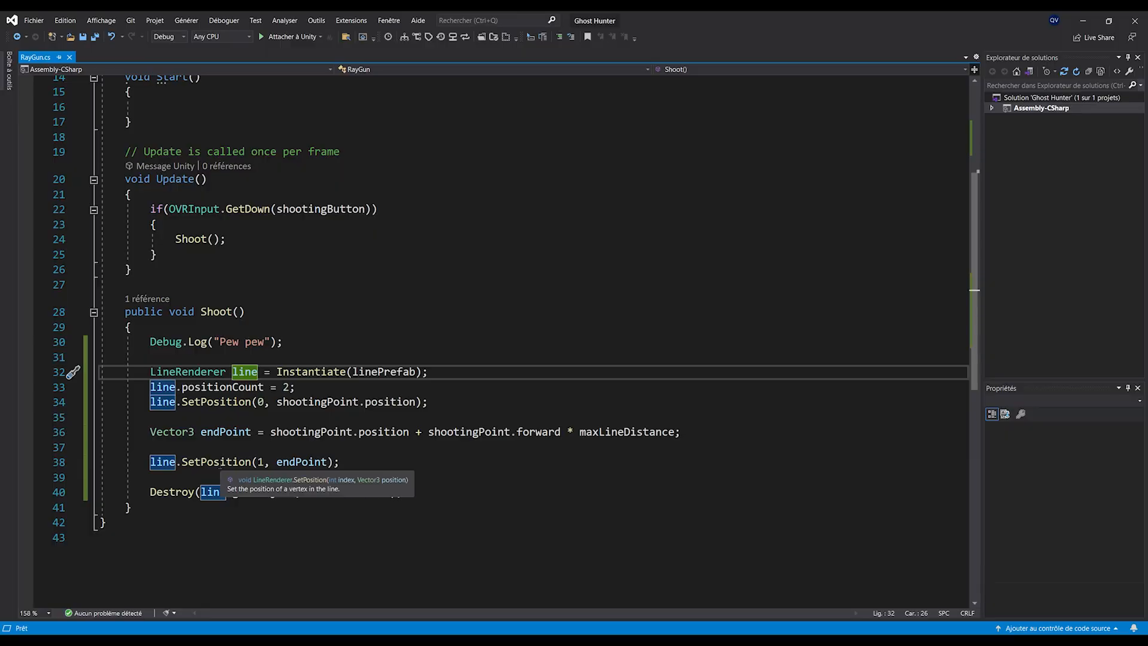
scroll(372, 366, "down", 2)
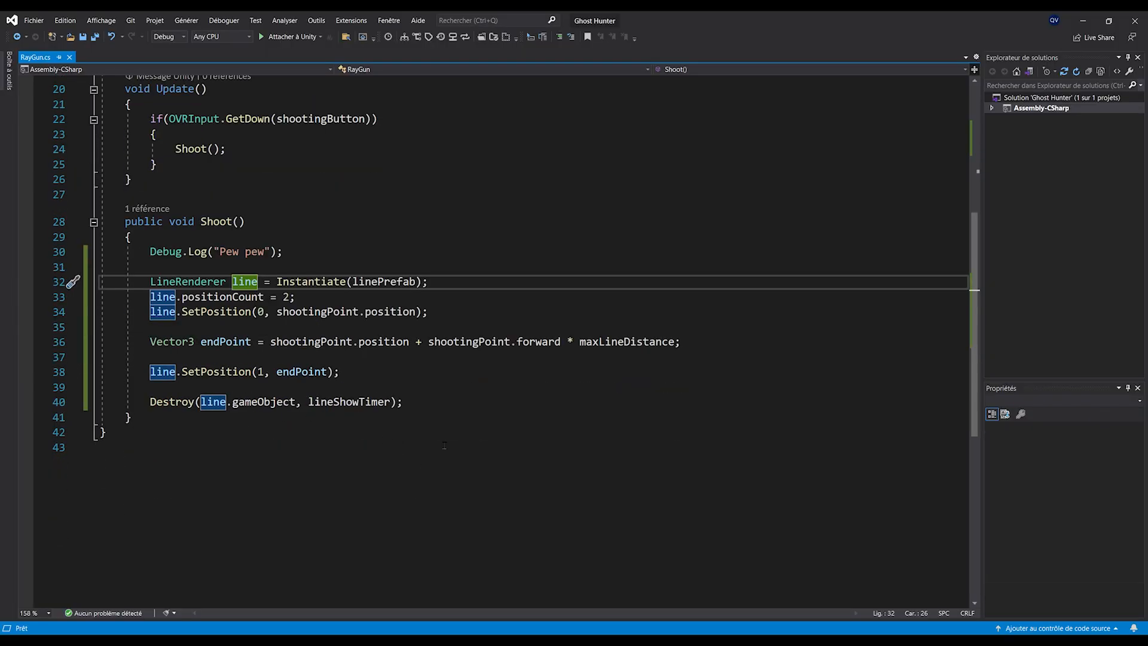
scroll(310, 410, "up", 1, "ctrl")
left_click(524, 433)
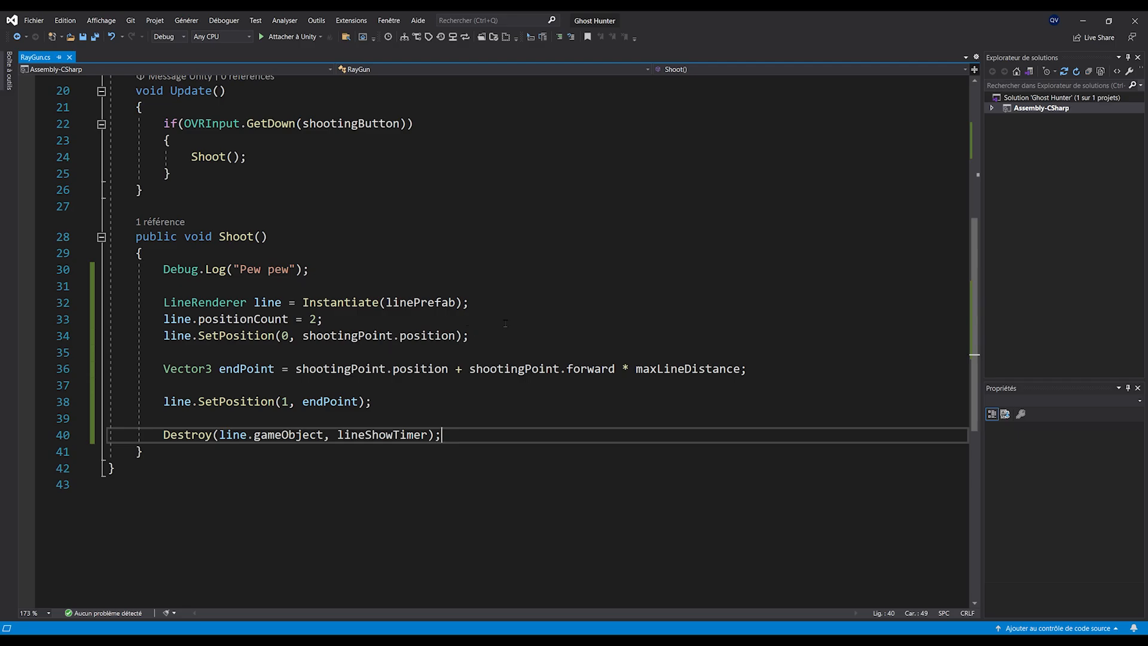
left_click(526, 270)
key("Return")
key("Return")
key("Return")
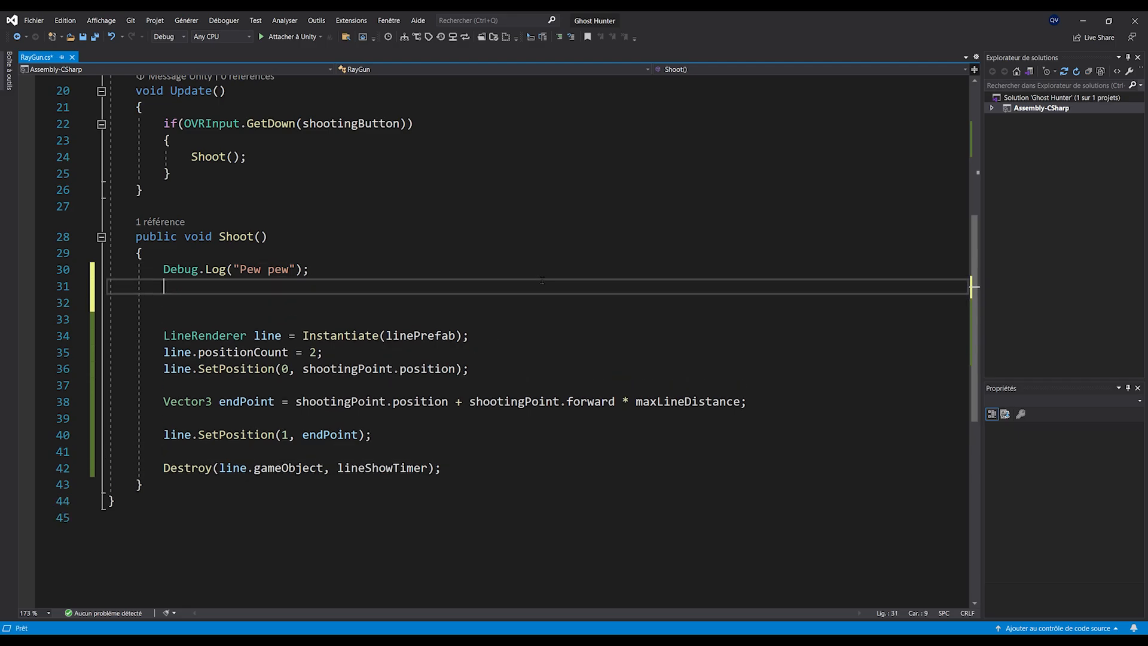
key("Up")
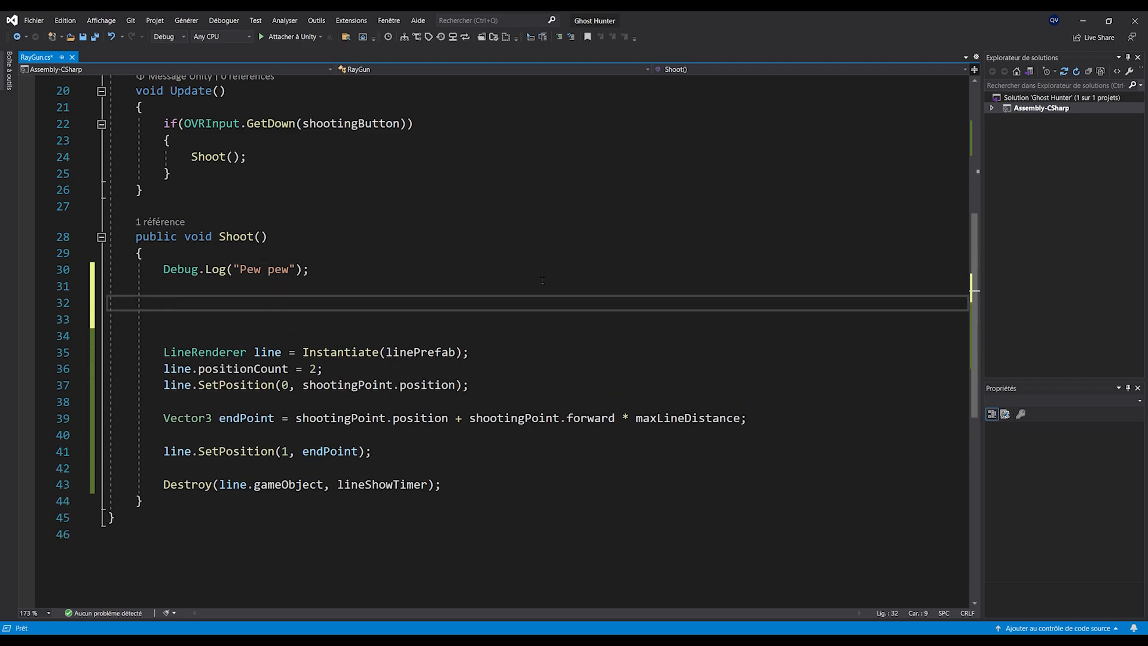
left_click_drag(198, 319, 165, 270)
key("BackSpace")
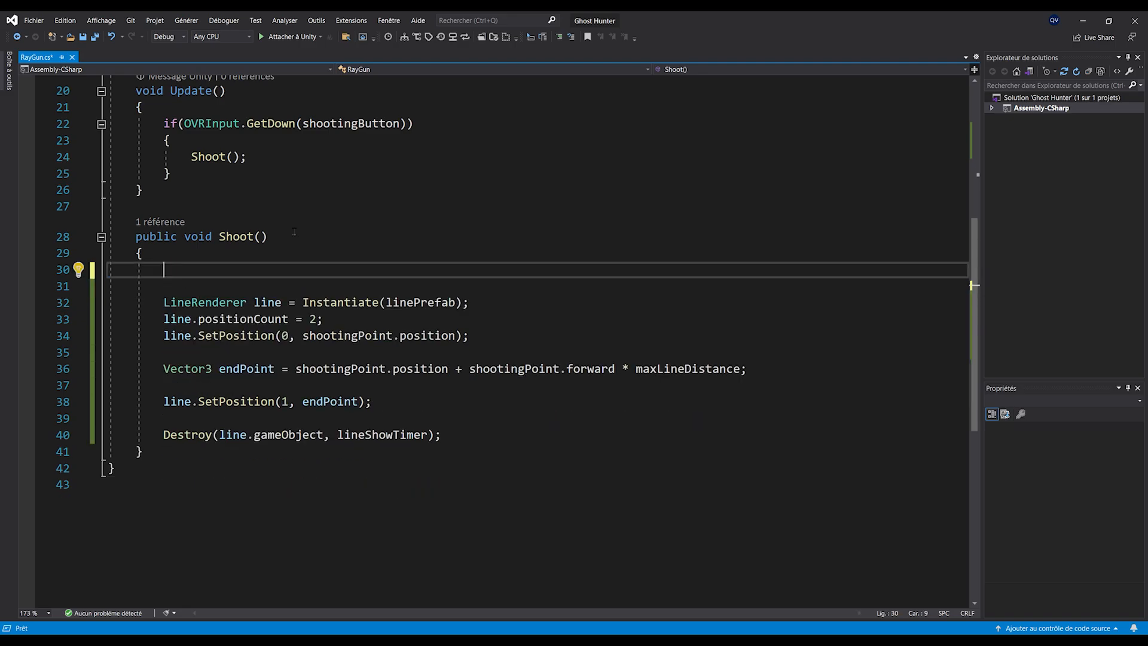
Step: At the start of Shoot, add Ray ray = new Ray(shootingPoint.position, shootingPoint.forward); and save the script
type("Ray ")
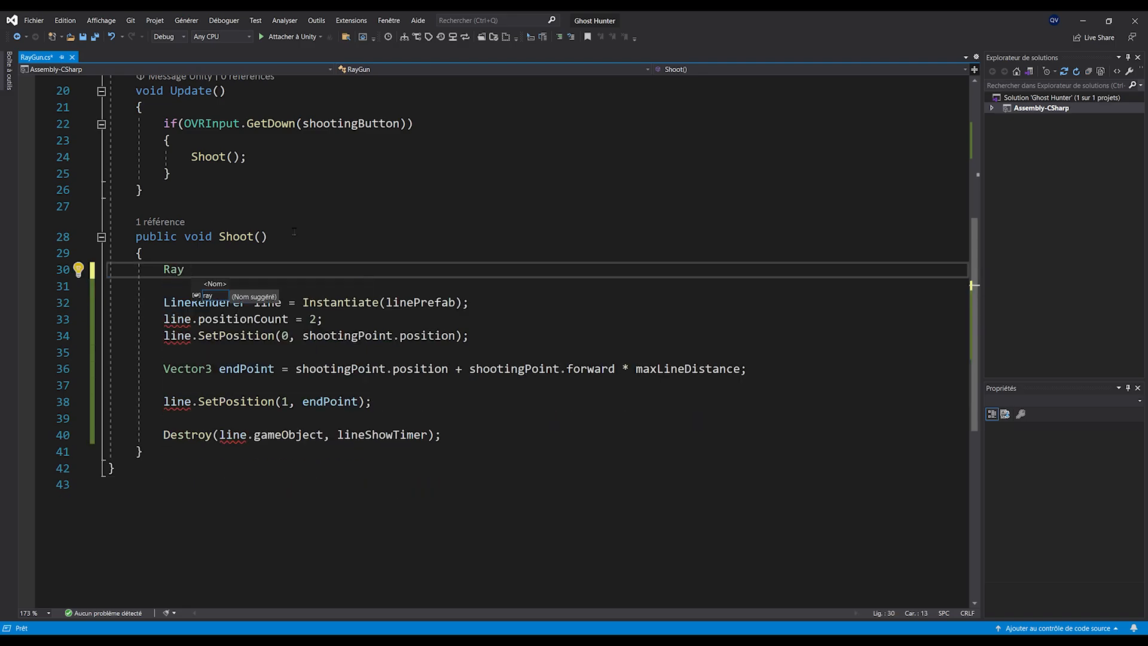
type("ray = new Ray(")
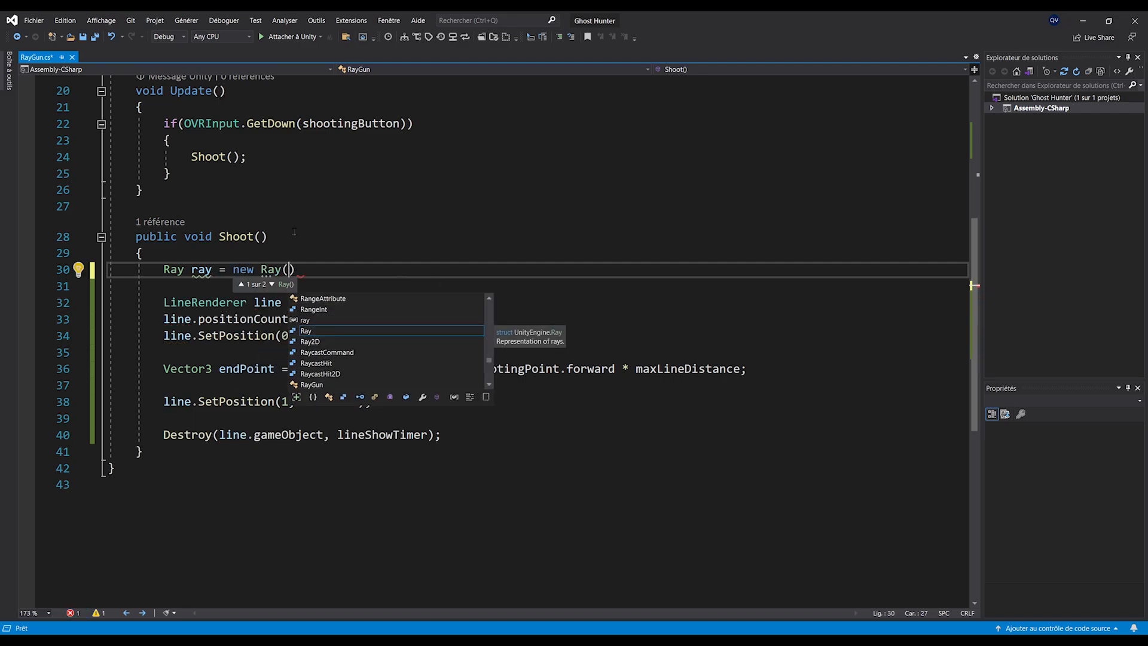
type("shootingPoint")
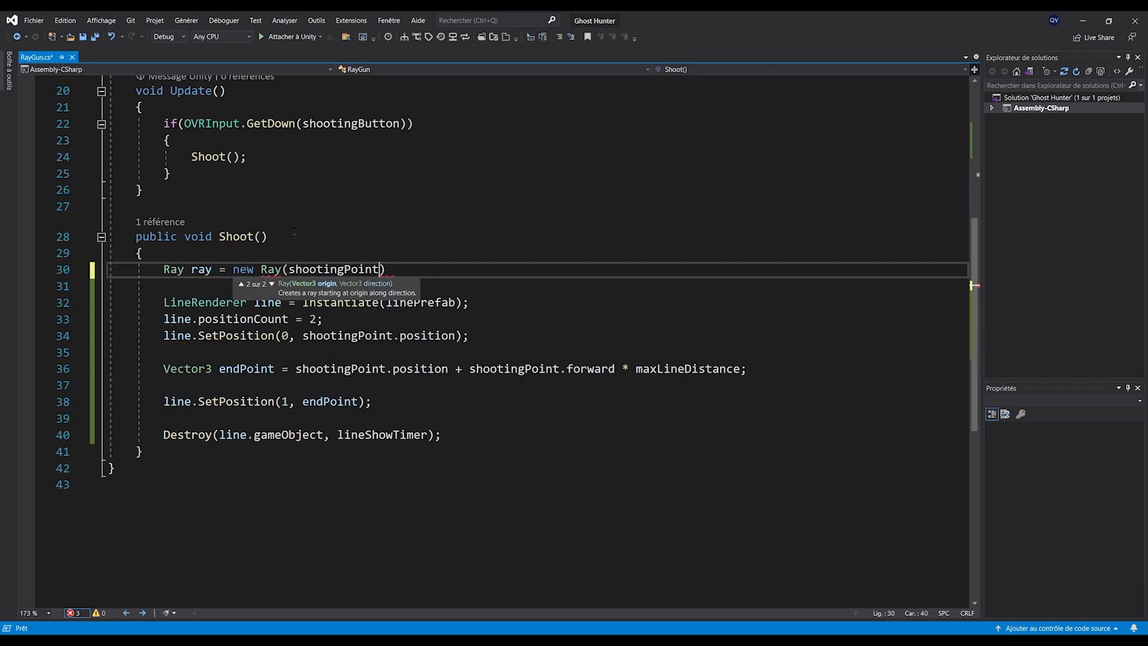
type(".position")
type(", shoot")
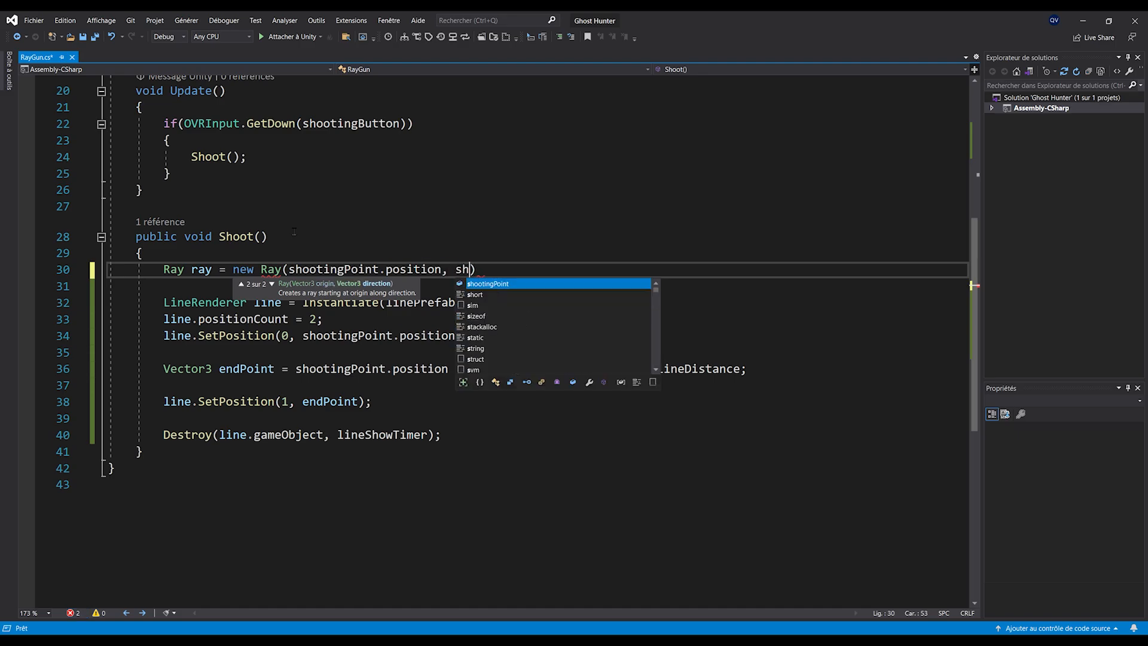
type("ingPoint.forward);")
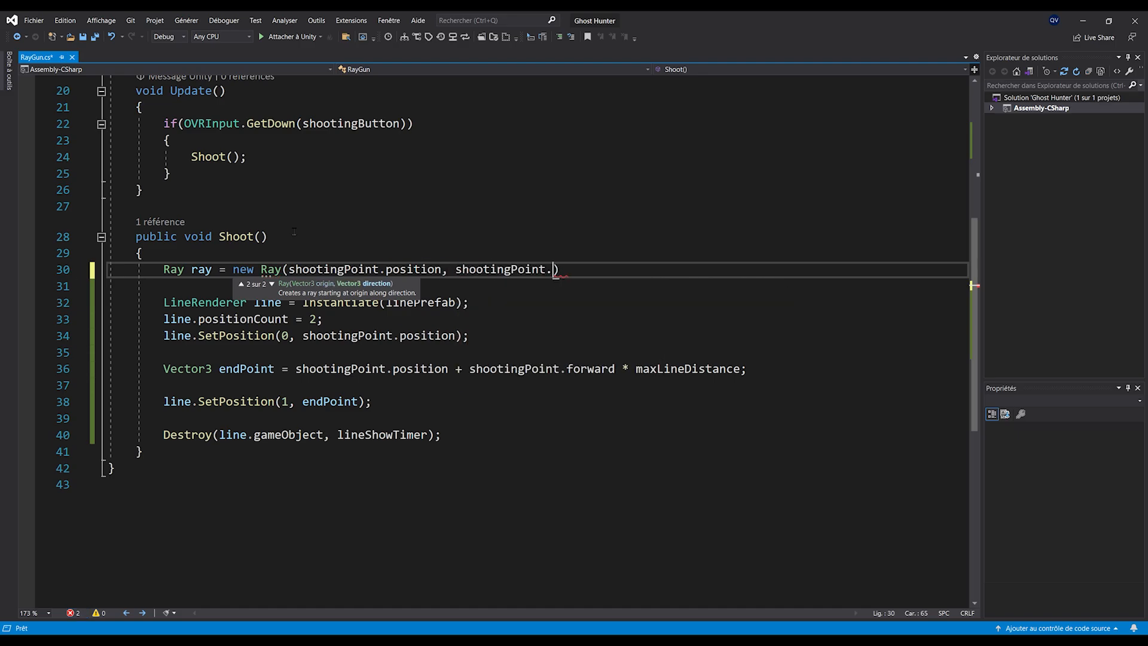
key("Return")
key("ctrl+s")
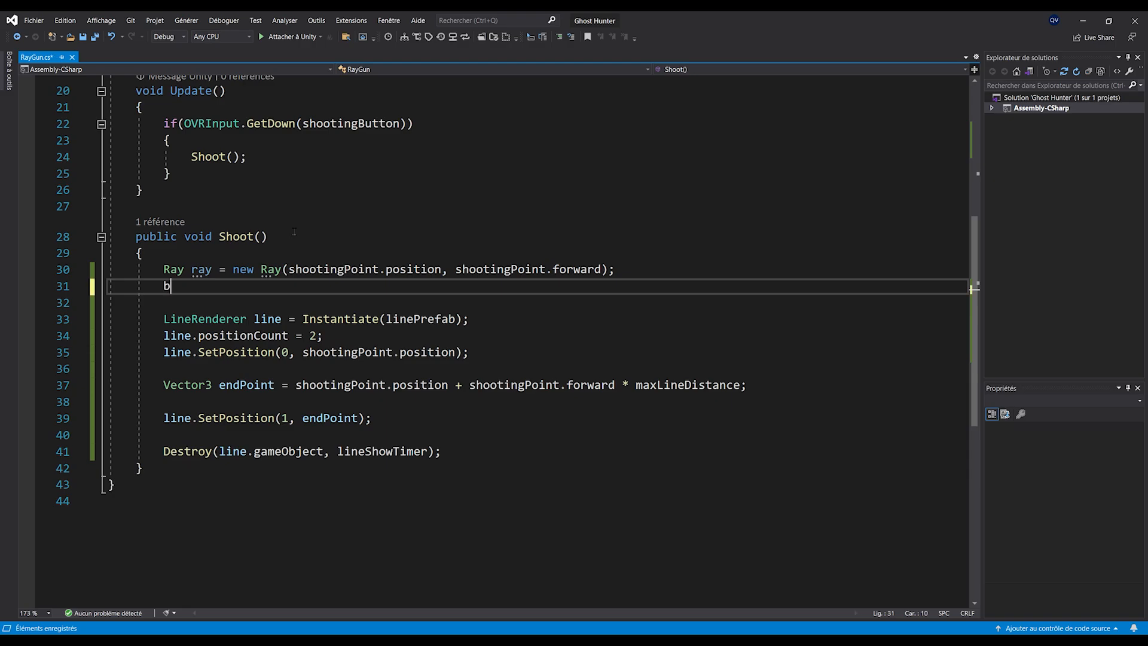
Step: Below the ray, begin bool hasHit = Physics.Raycast(ray, out RaycastHit hit, maxLineDistance, leaving the final argument open
type("bool hasH")
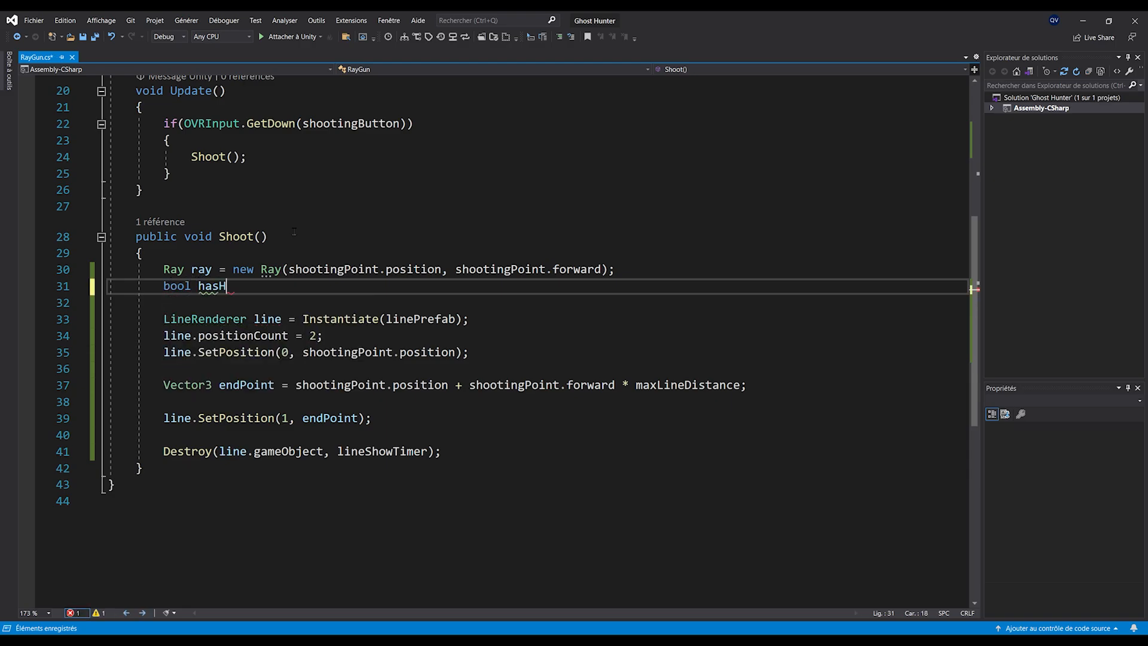
type("it = Physi")
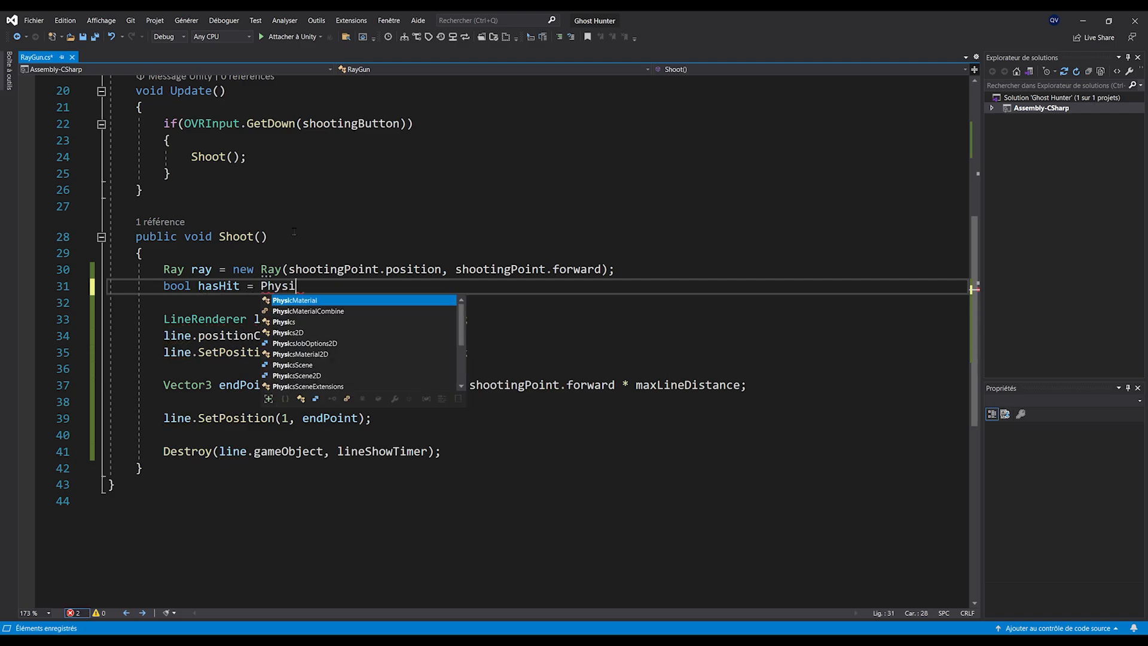
type("cs.Rayc")
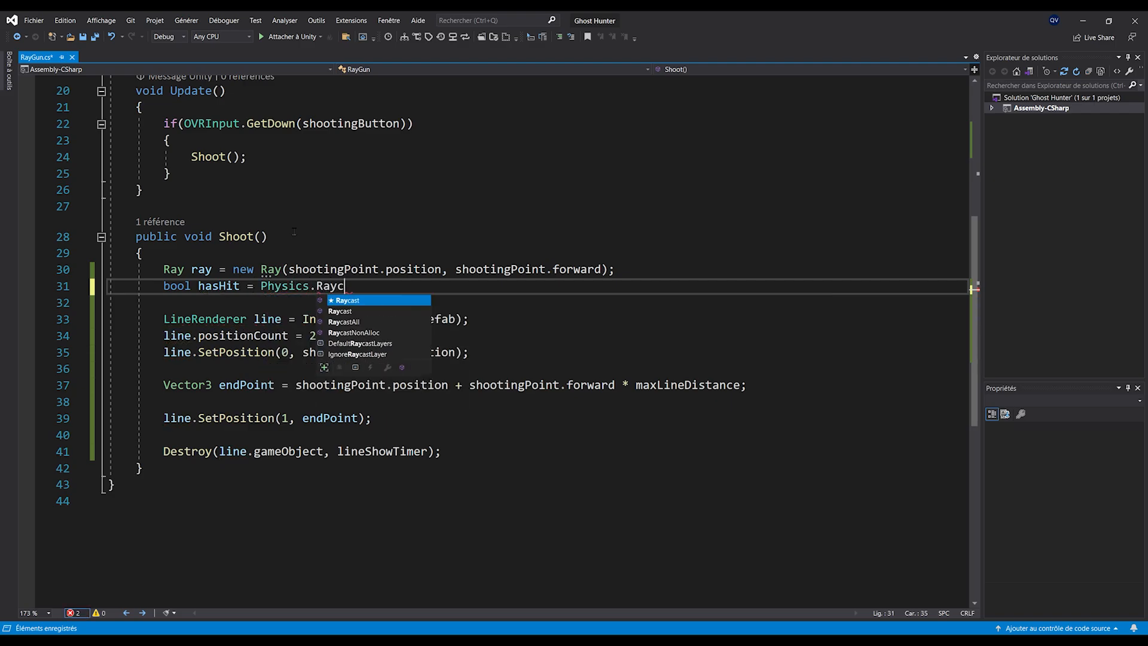
type("ast(ray, out Ra")
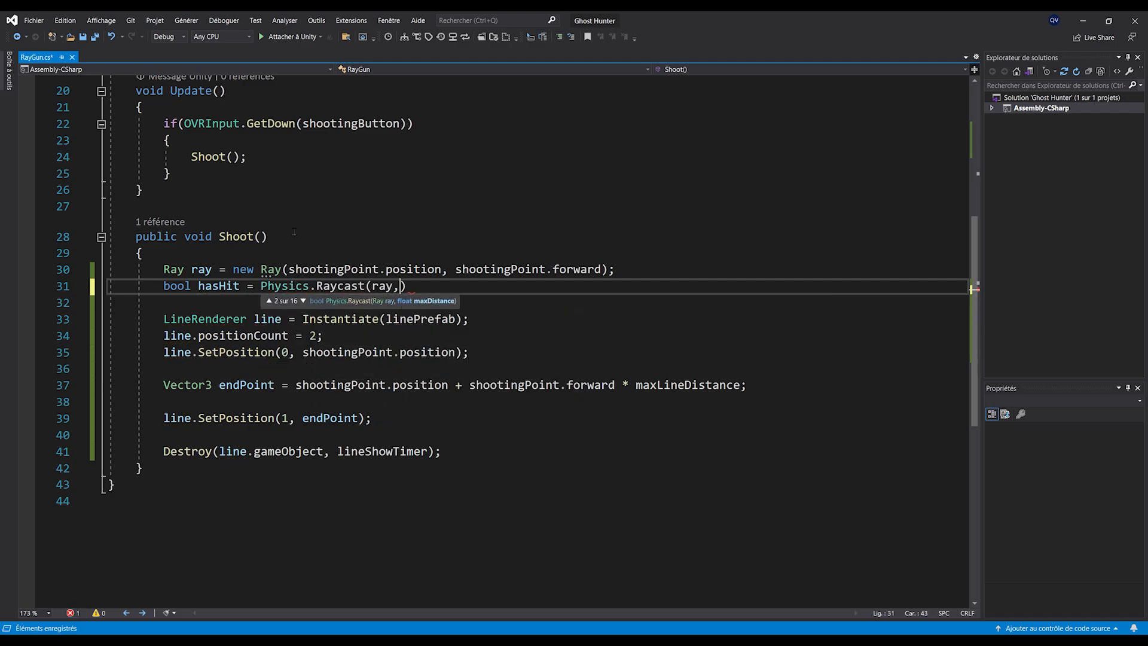
type("ycastHit hit")
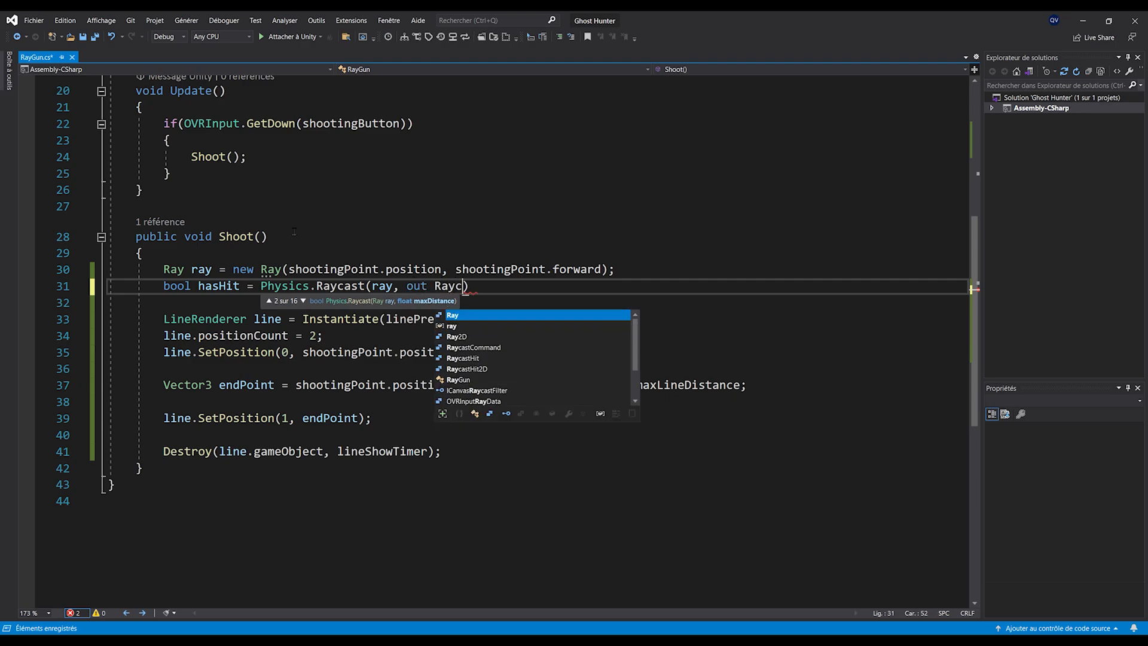
type(", maxl")
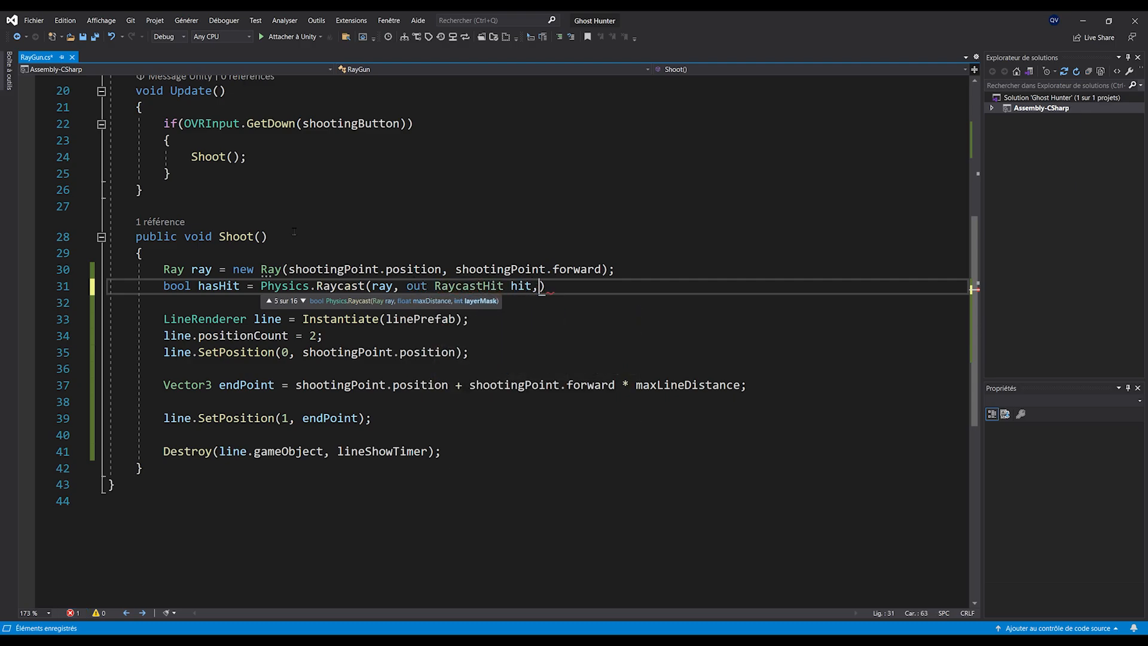
key("Tab")
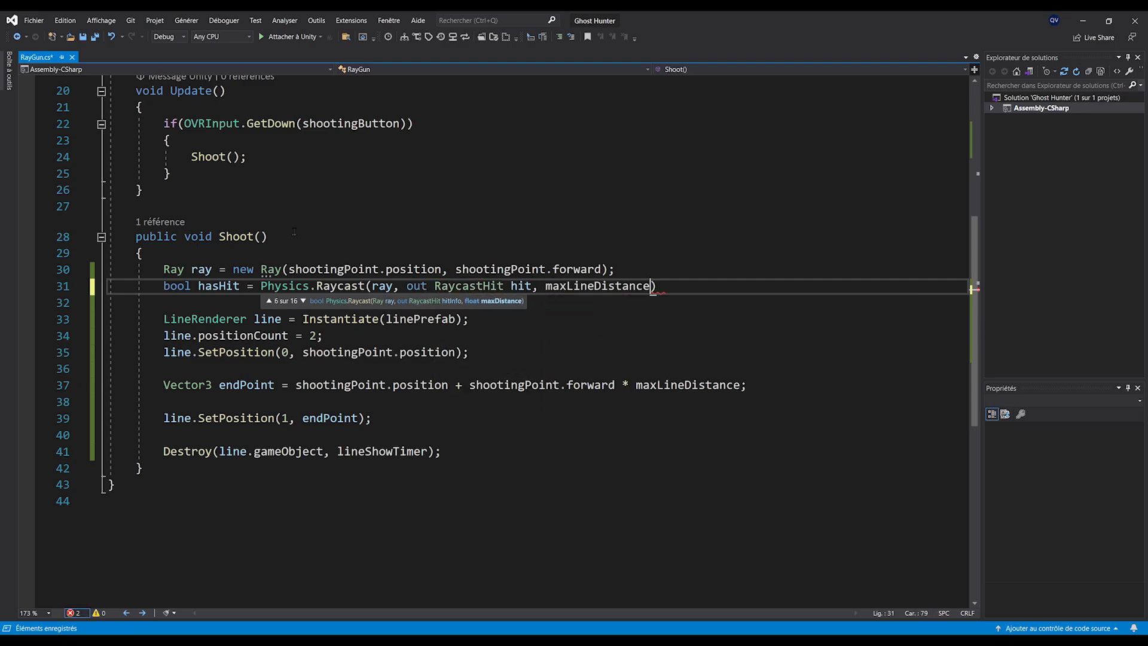
type(",")
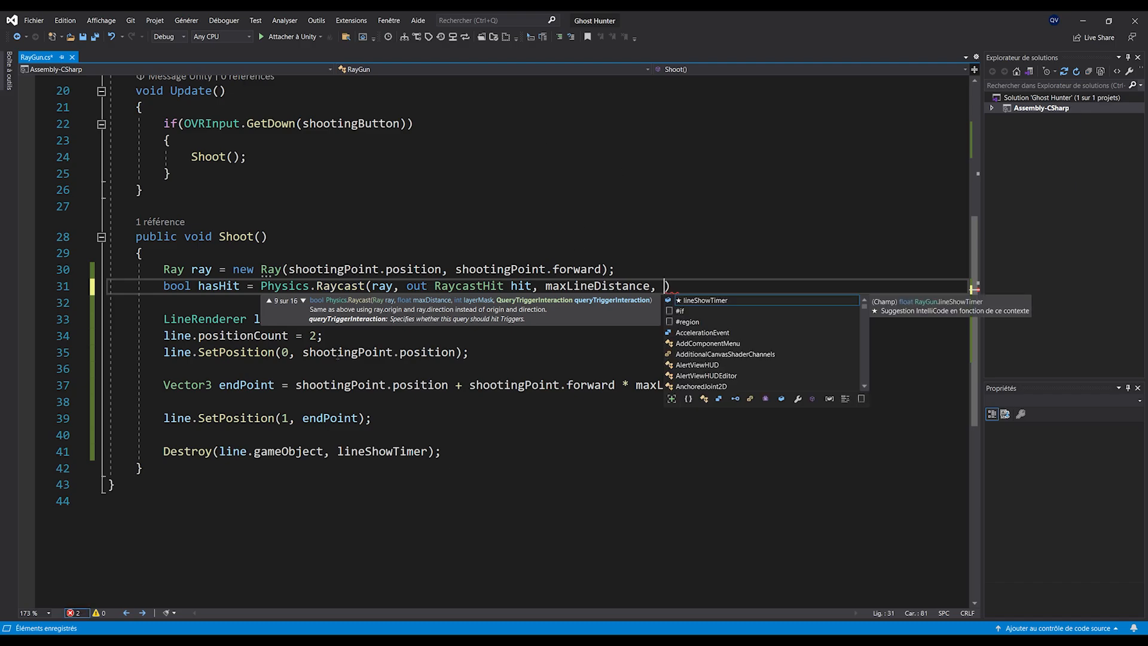
Step: Declare a public LayerMask field named layerMask as the first variable of the RayGun class
left_click(338, 352)
scroll(353, 500, "up", 7)
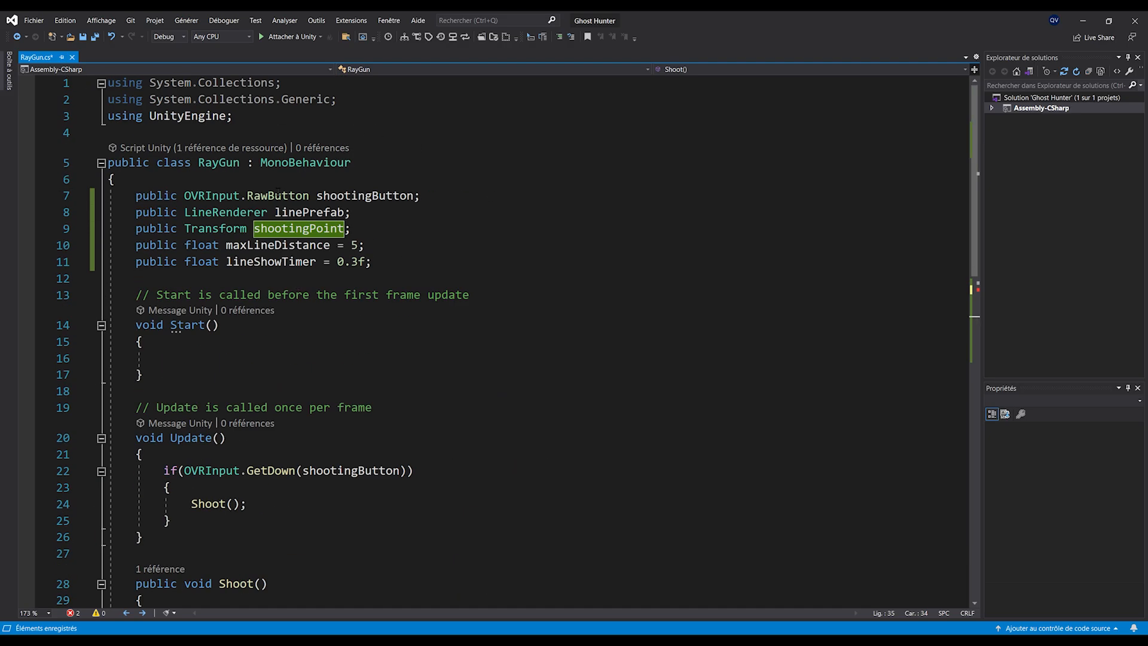
left_click(252, 178)
key("Return")
type("public La")
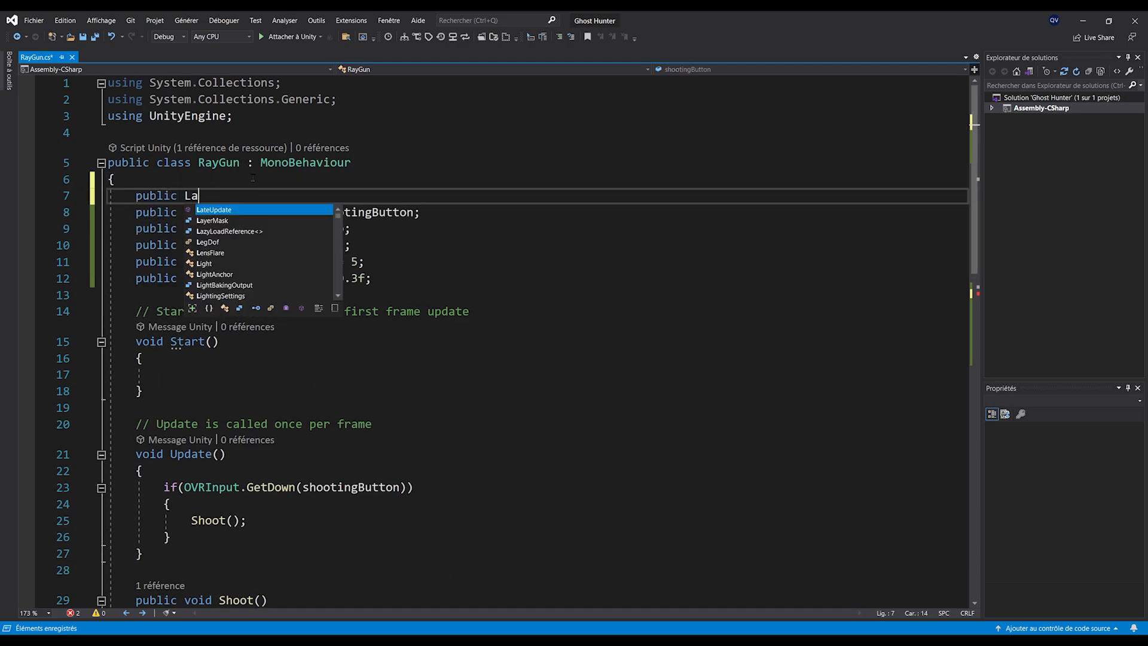
type("yerMask la")
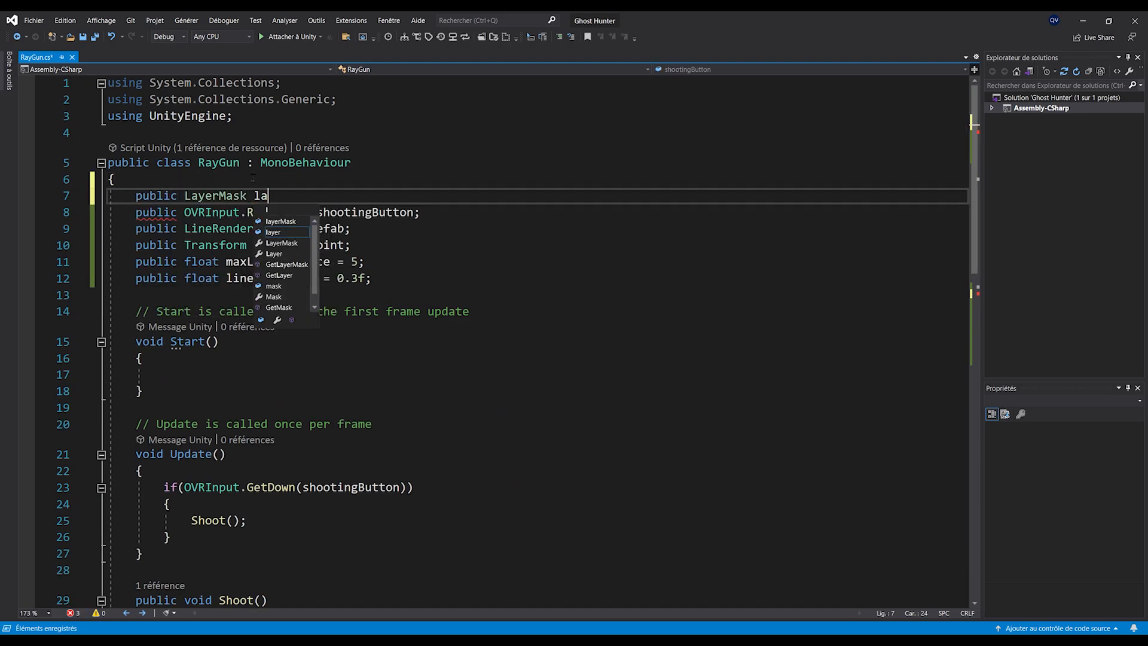
type("yerMask;")
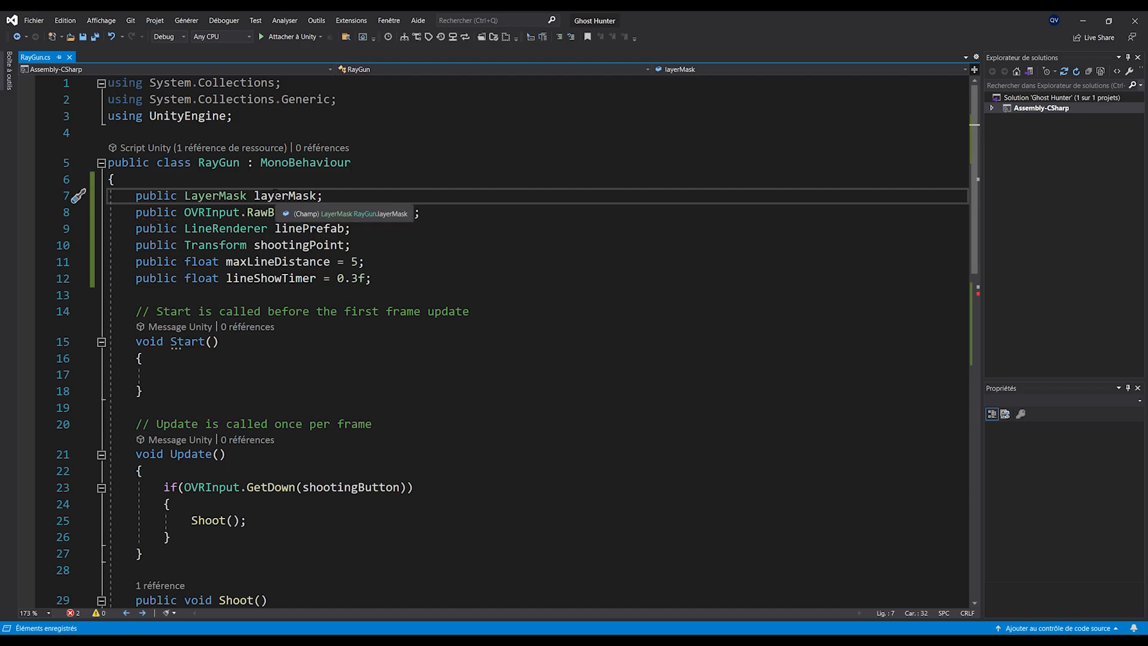
Step: Complete the hasHit Raycast call in Shoot with layerMask as its last argument and save the script
scroll(274, 193, "down", 8)
left_click(708, 204)
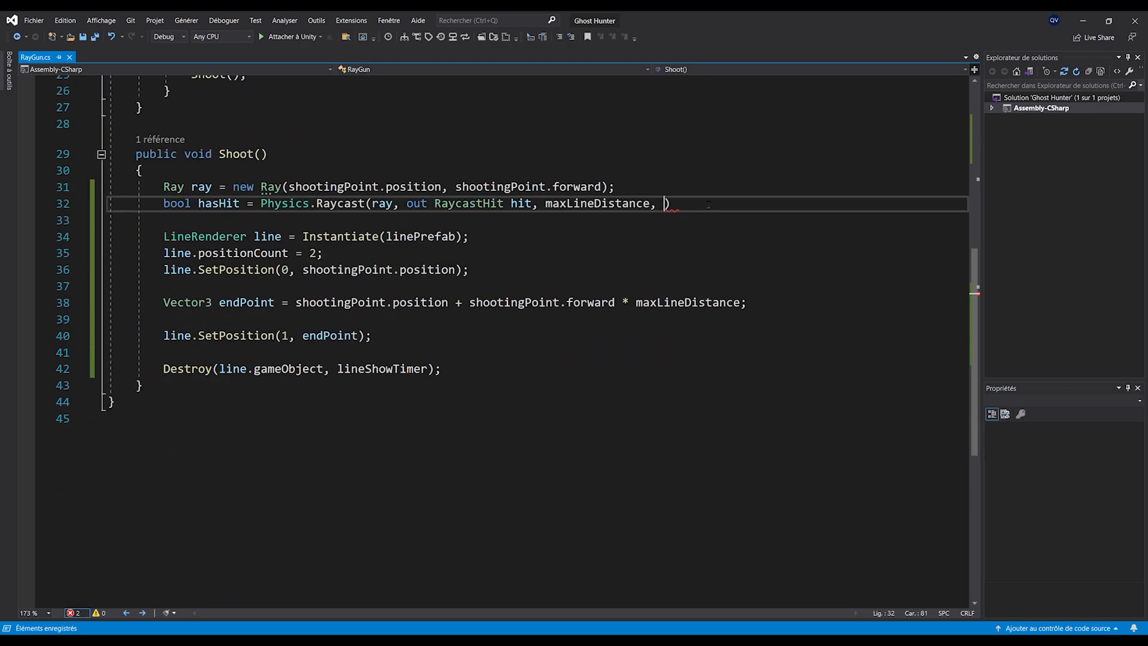
type("layerMask")
key("Right")
type(";")
key("ctrl+s")
scroll(359, 240, "up", 1)
double_click(317, 254)
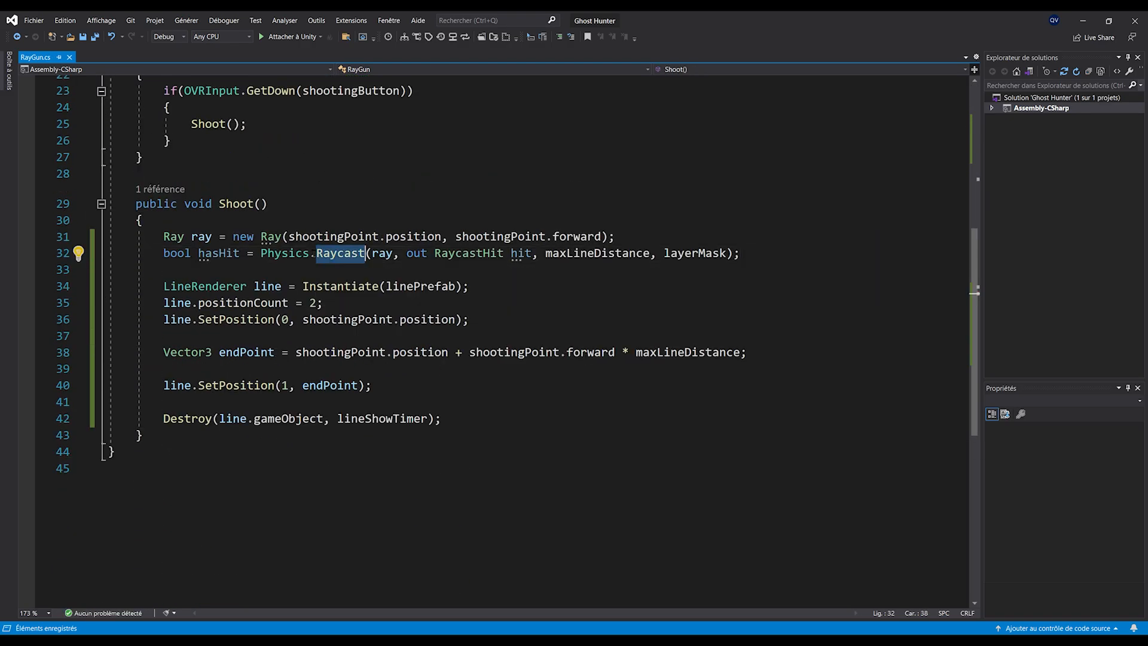
triple_click(335, 253)
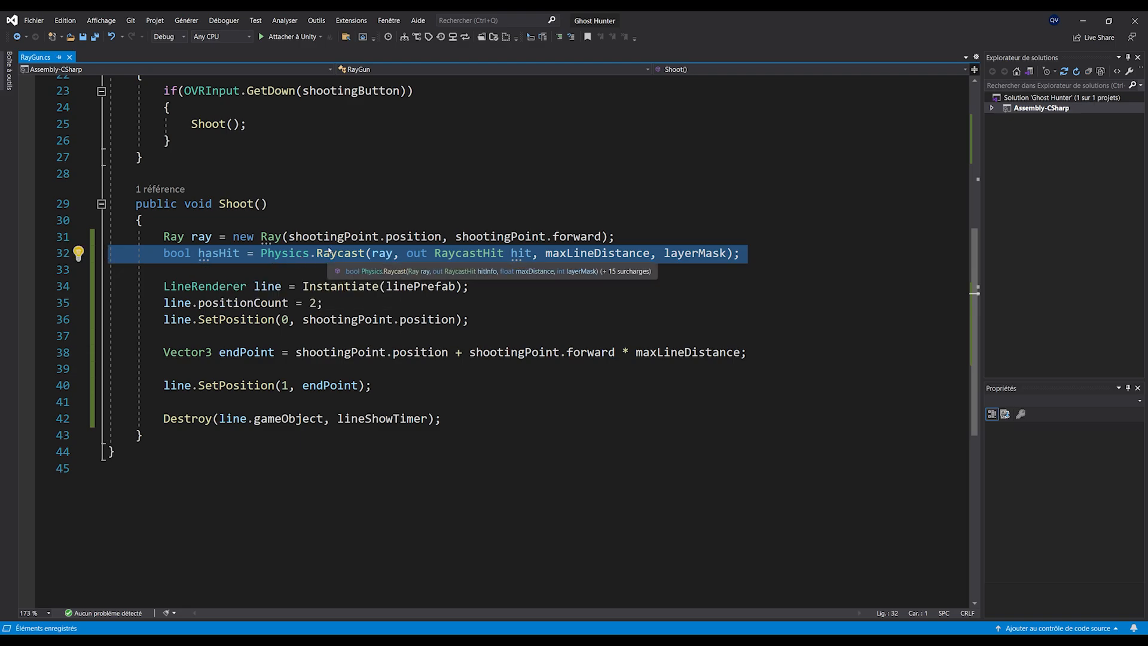
Step: Below the raycast, add an if(hasHit) block containing the comment //stop the ray
key("End")
key("Return")
key("Return")
type("if(hasHit")
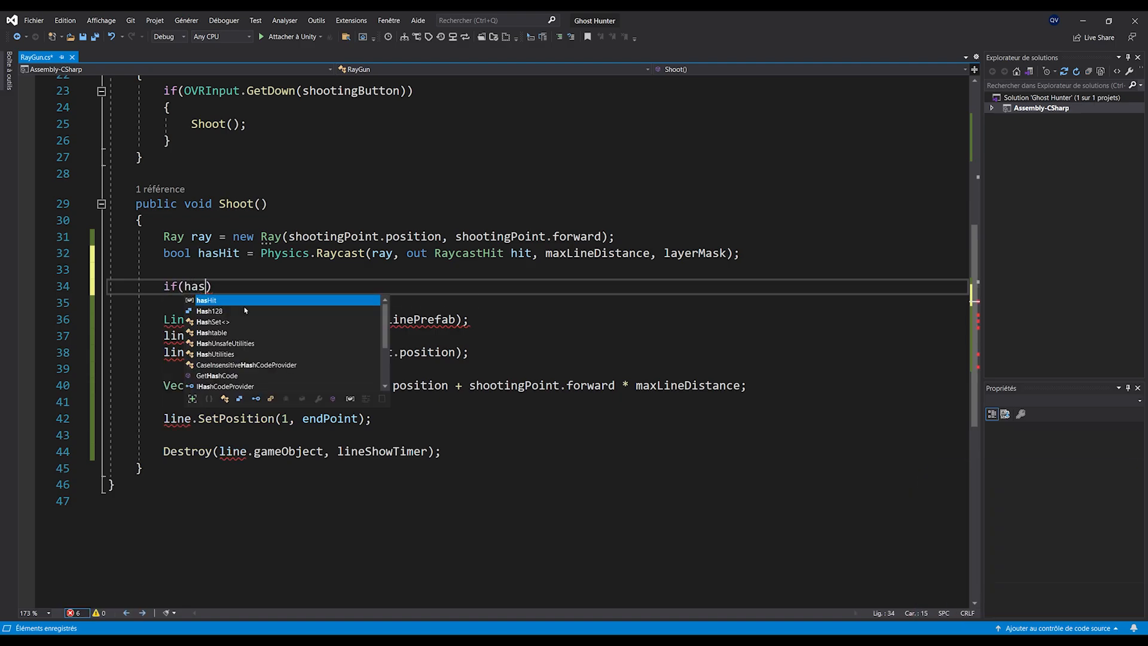
type(")")
key("Return")
type("{")
key("Return")
type("//stop")
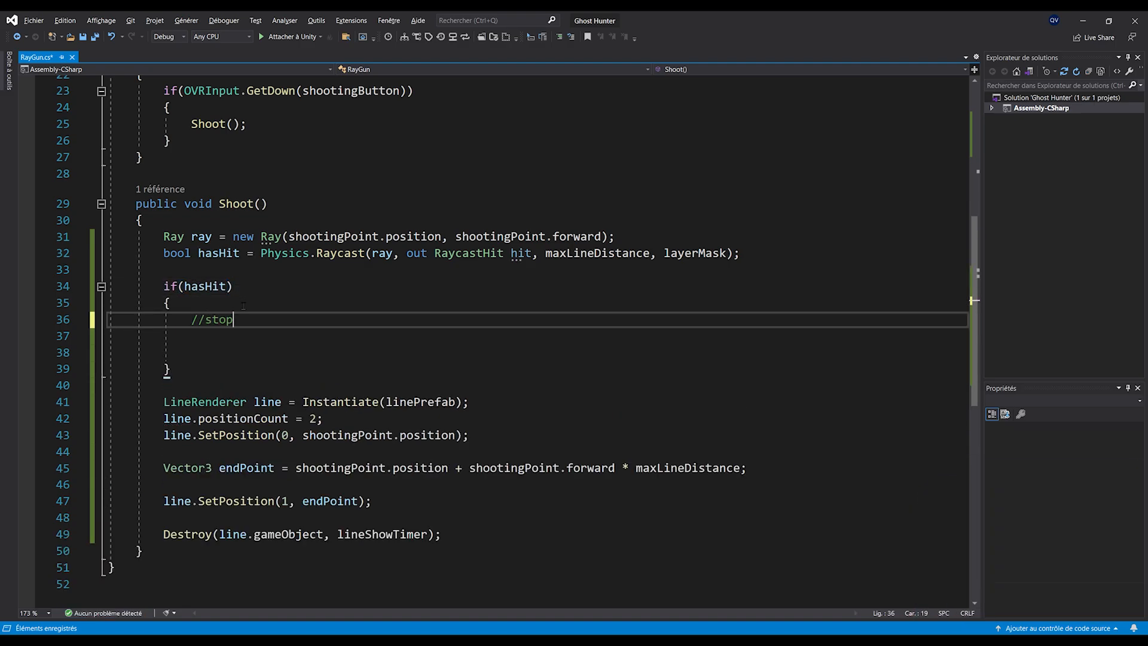
type(" the ray")
Step: Add an empty else block after the if(hasHit) block
key("Down")
key("Down")
key("Down")
key("Return")
type("else")
key("Return")
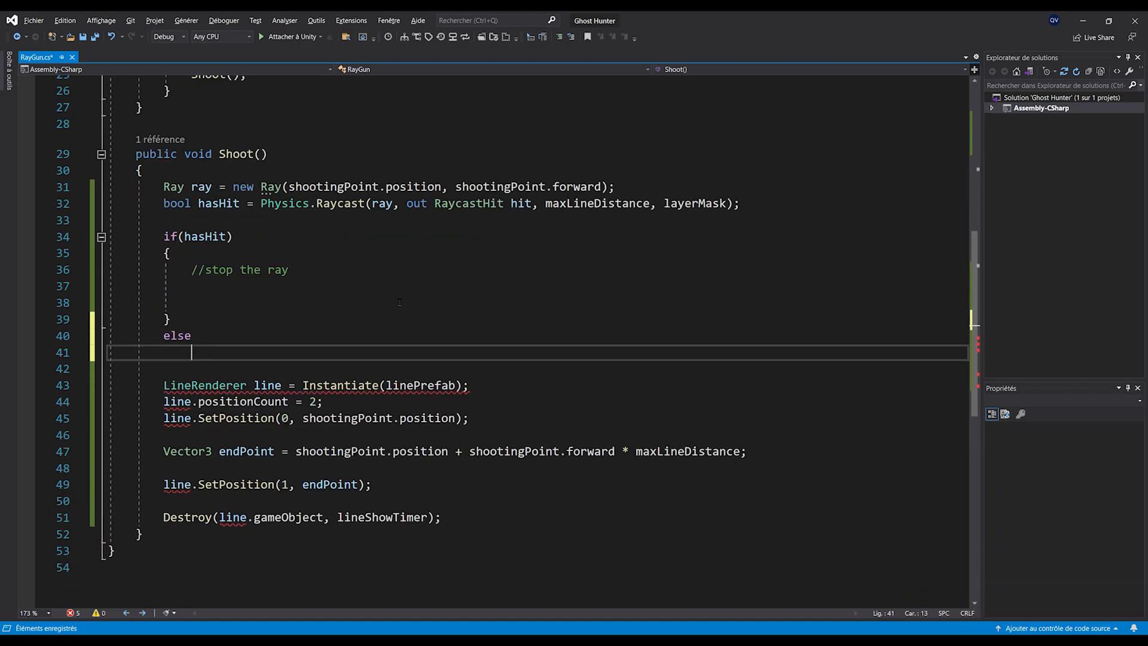
type("{")
key("Return")
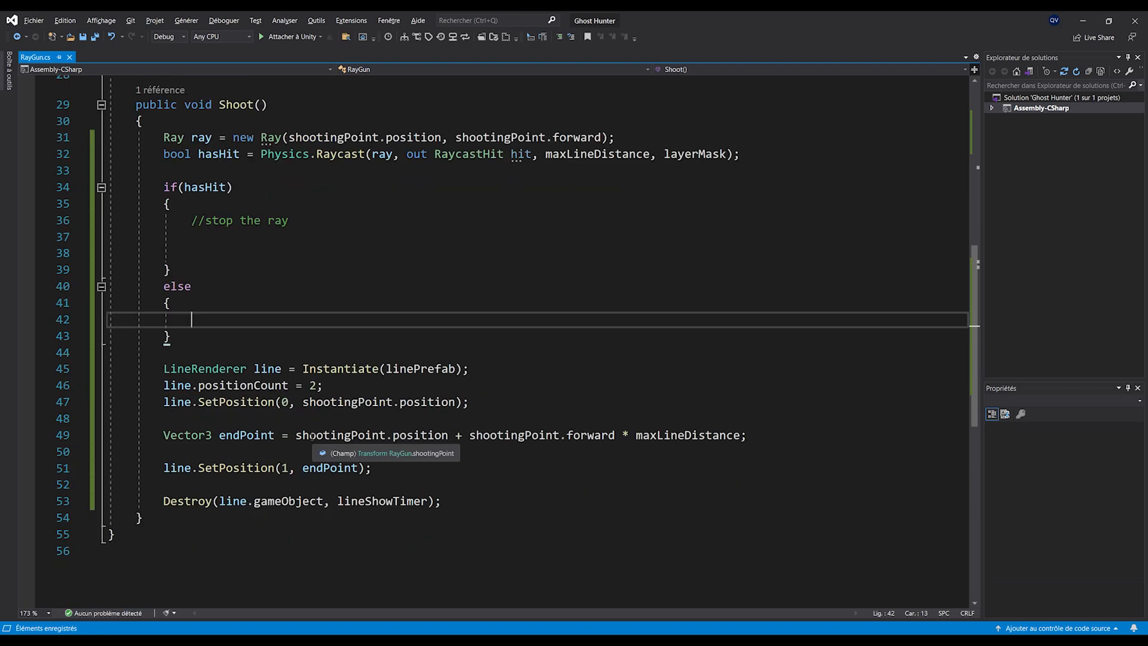
Step: Declare Vector3 endPoint = Vector3.zero; between the Raycast line and the if(hasHit) block in Shoot, and save the script
scroll(312, 439, "up", 1)
triple_click(228, 483)
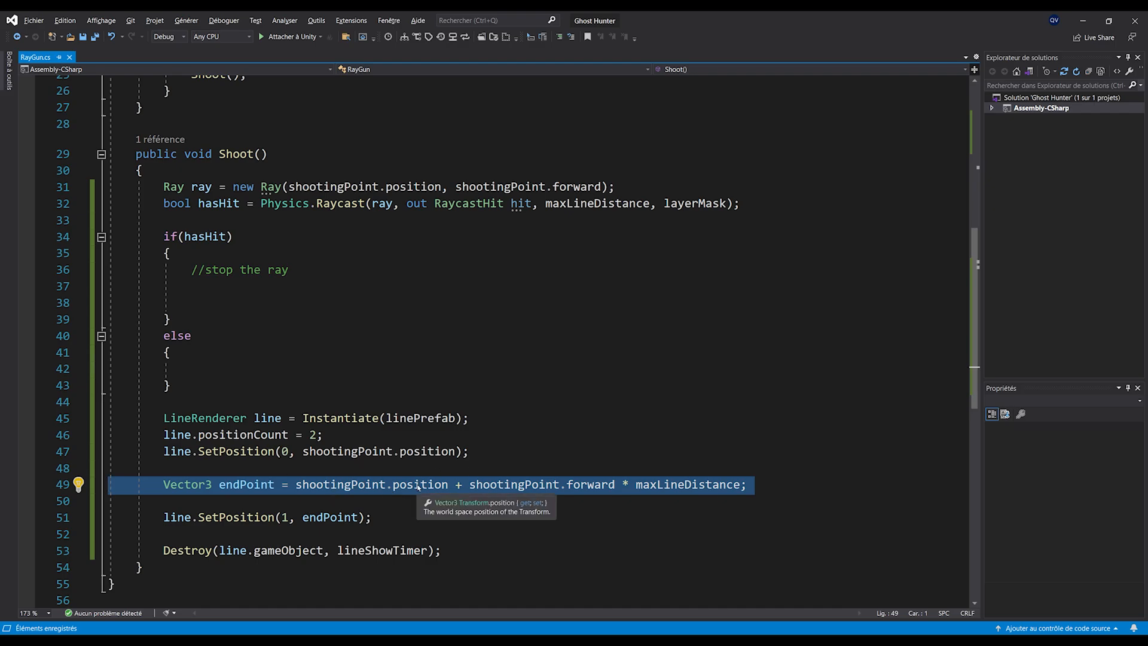
left_click(227, 221)
key("Return")
key("Return")
key("Up")
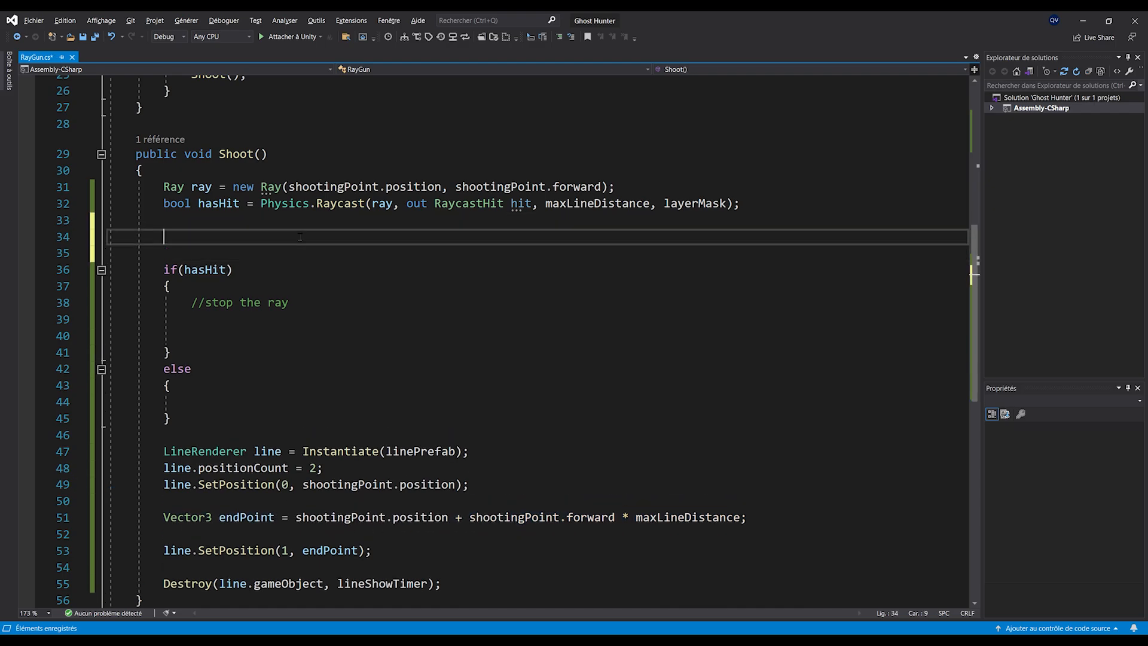
type("Vector3")
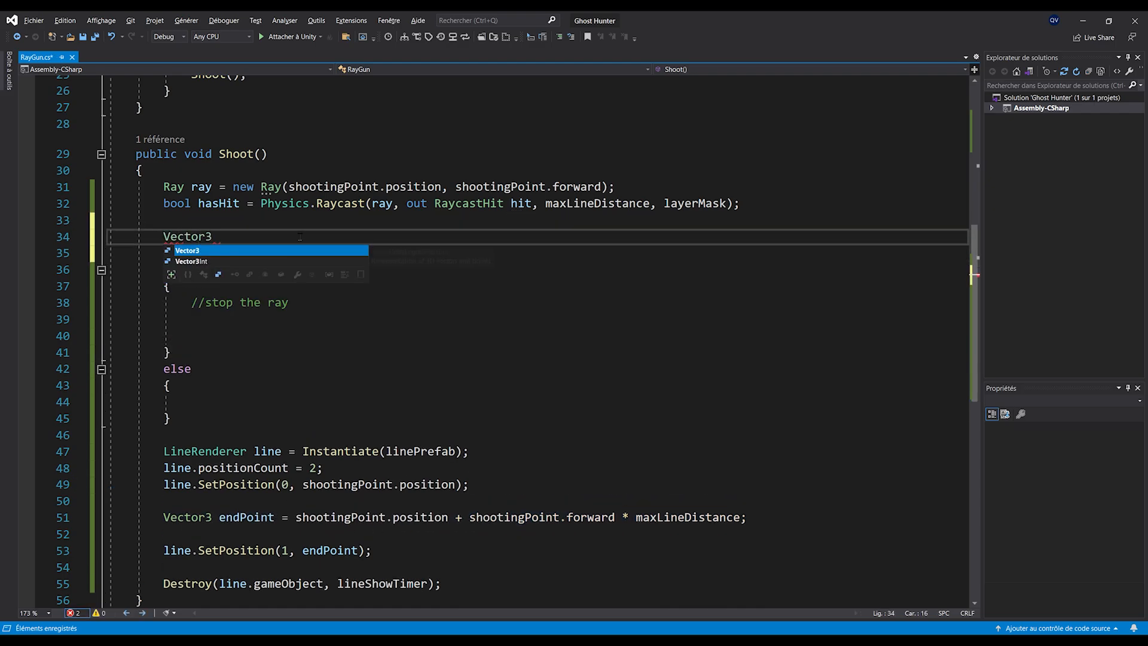
type(" endPoint = ")
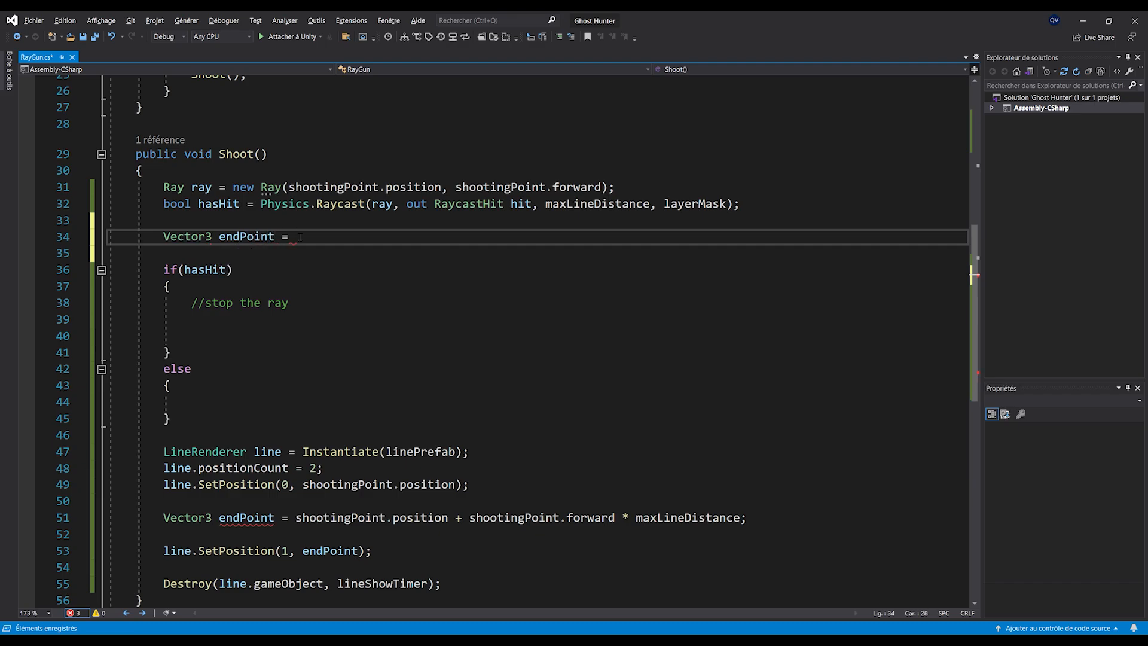
type("Vector3.zero;")
key("ctrl+s")
Step: Move the original Vector3 endPoint assignment using shootingPoint and maxLineDistance into the else block, without a blank line above it
scroll(786, 460, "down", 1)
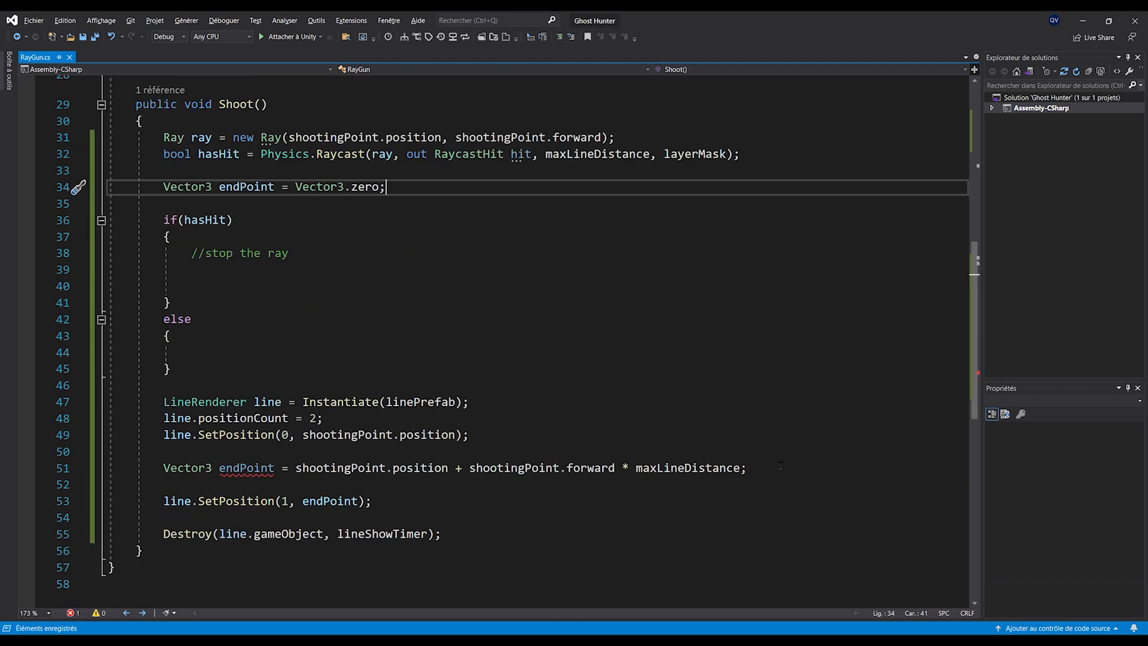
left_click(787, 466)
key("ctrl+x")
left_click(214, 353)
key("ctrl+v")
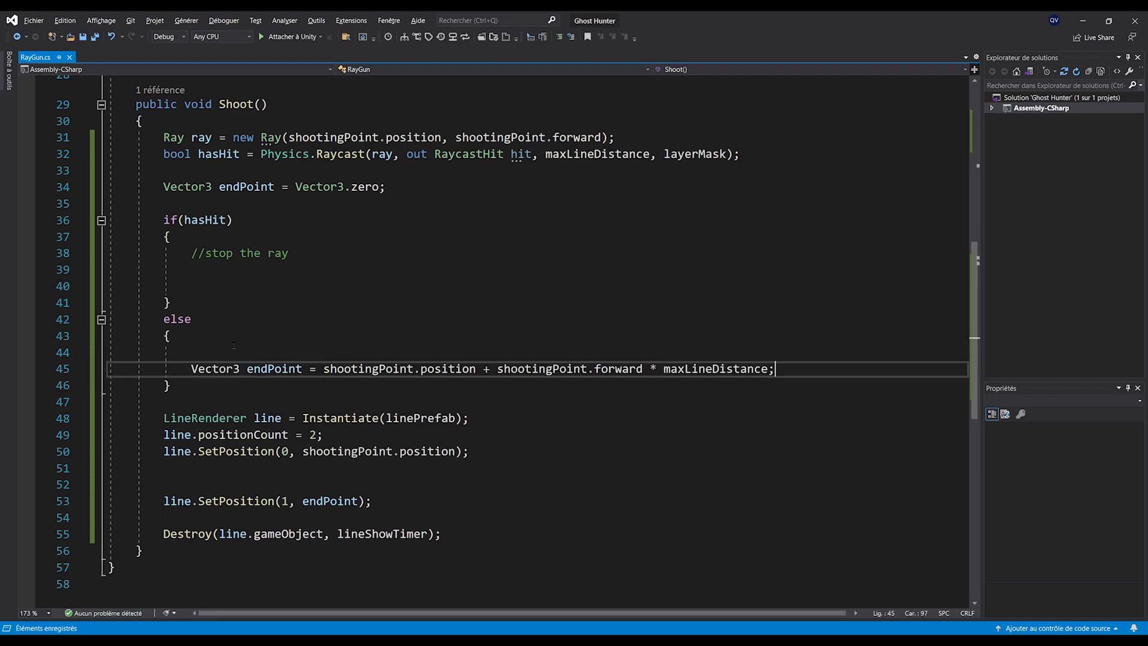
left_click(213, 336)
key("Delete")
Step: Remove the Vector3 type from the endPoint assignment in the else block and save the script
double_click(213, 352)
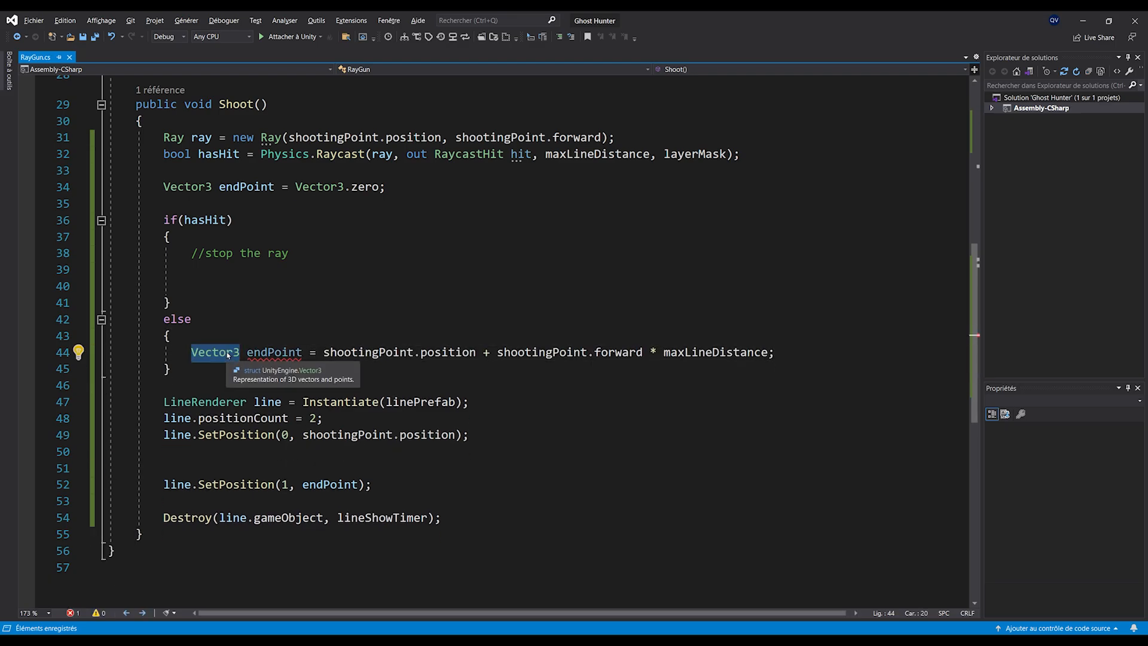
key("Delete")
key("Delete")
key("ctrl+s")
left_click(233, 368)
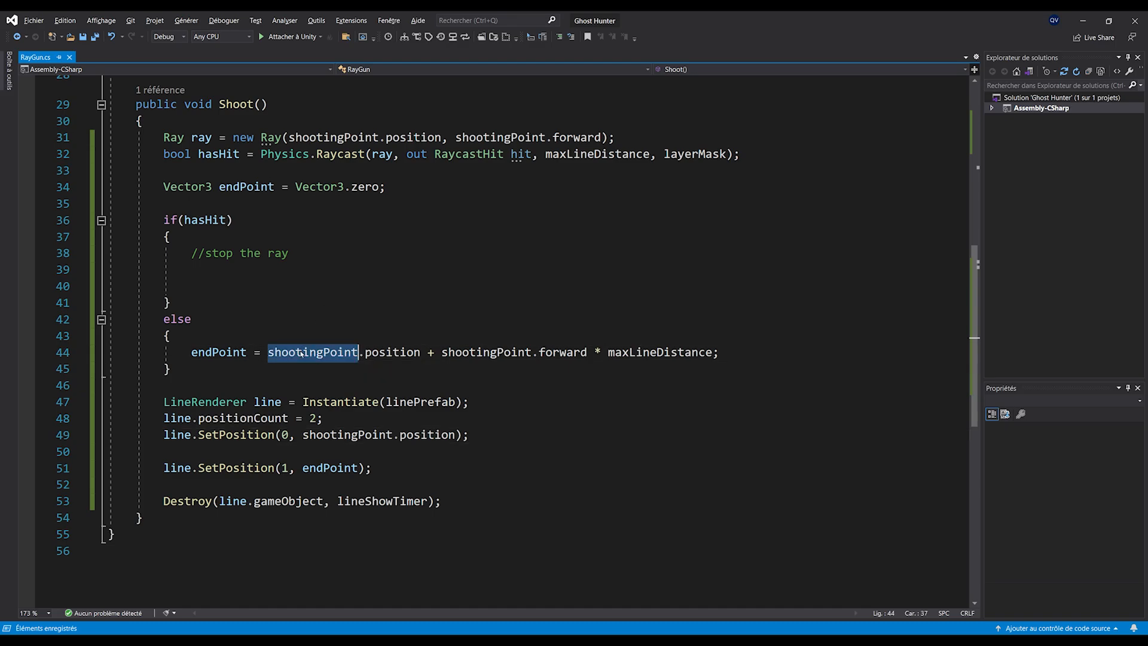
Step: In the if(hasHit) block, assign hit.point to endPoint directly under the //stop the ray comment
triple_click(302, 353)
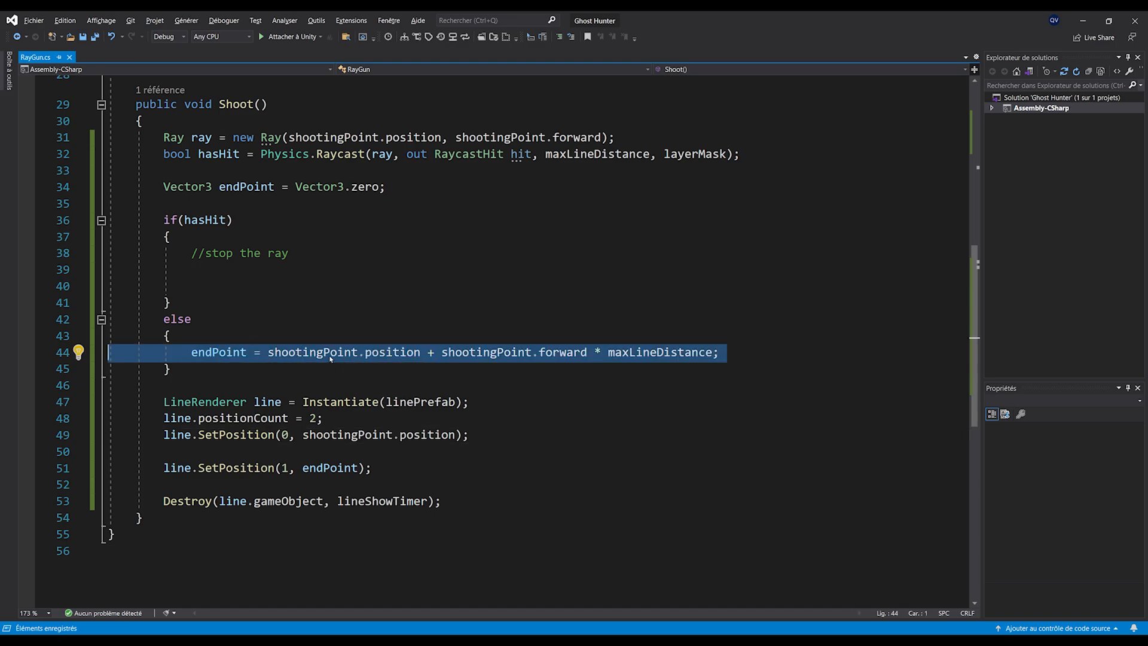
left_click(210, 283)
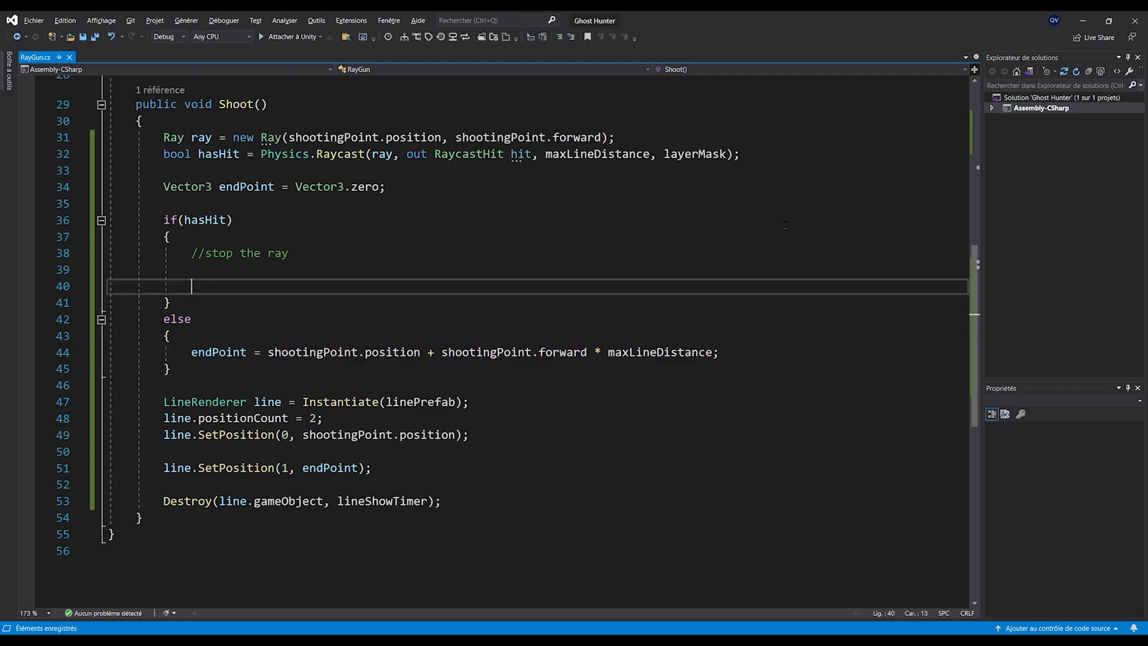
type("end")
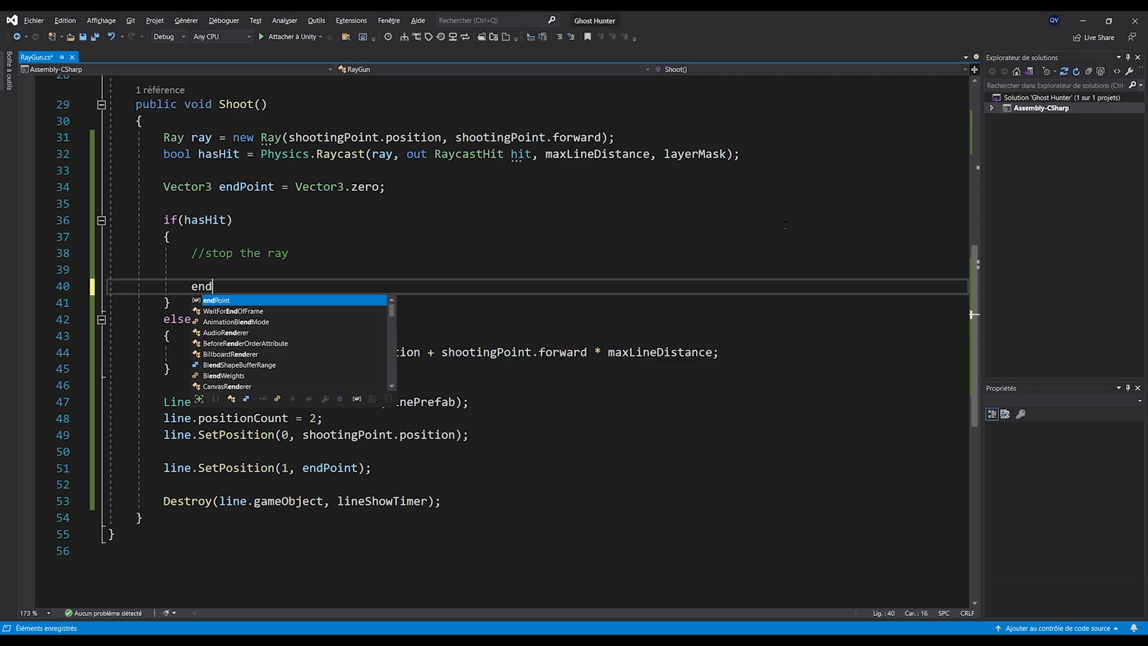
type("Point = hit.point;")
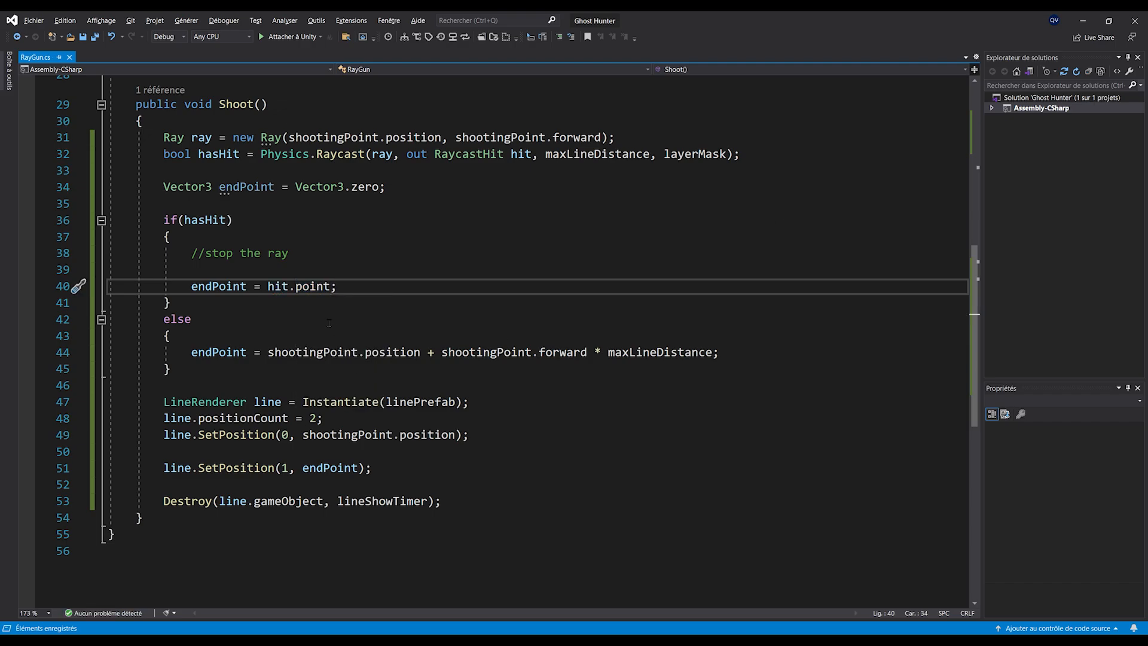
left_click_drag(268, 287, 311, 287)
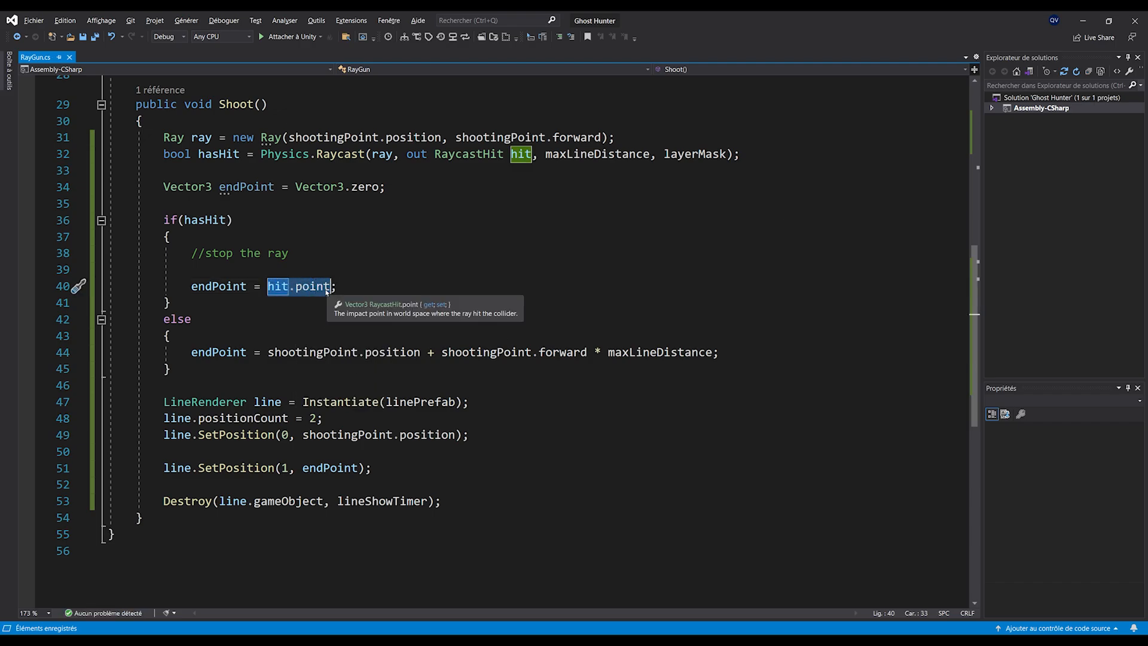
left_click(341, 296)
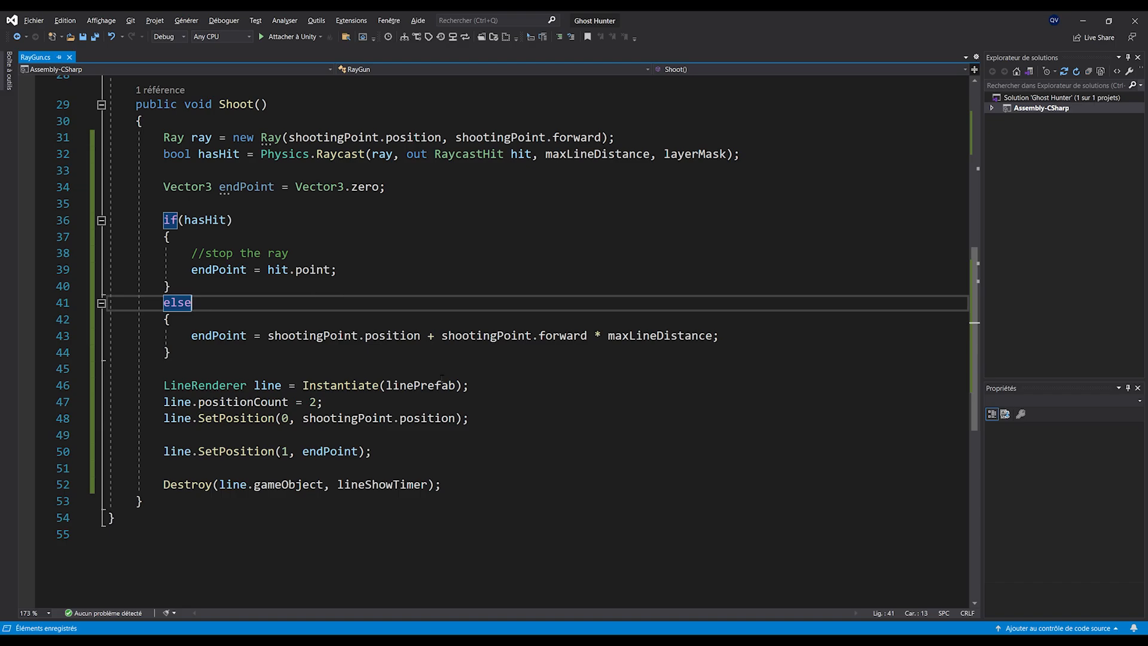
Step: Review the Shoot method's raycast lines and how endPoint is assigned when the ray hits something
scroll(441, 376, "up", 1)
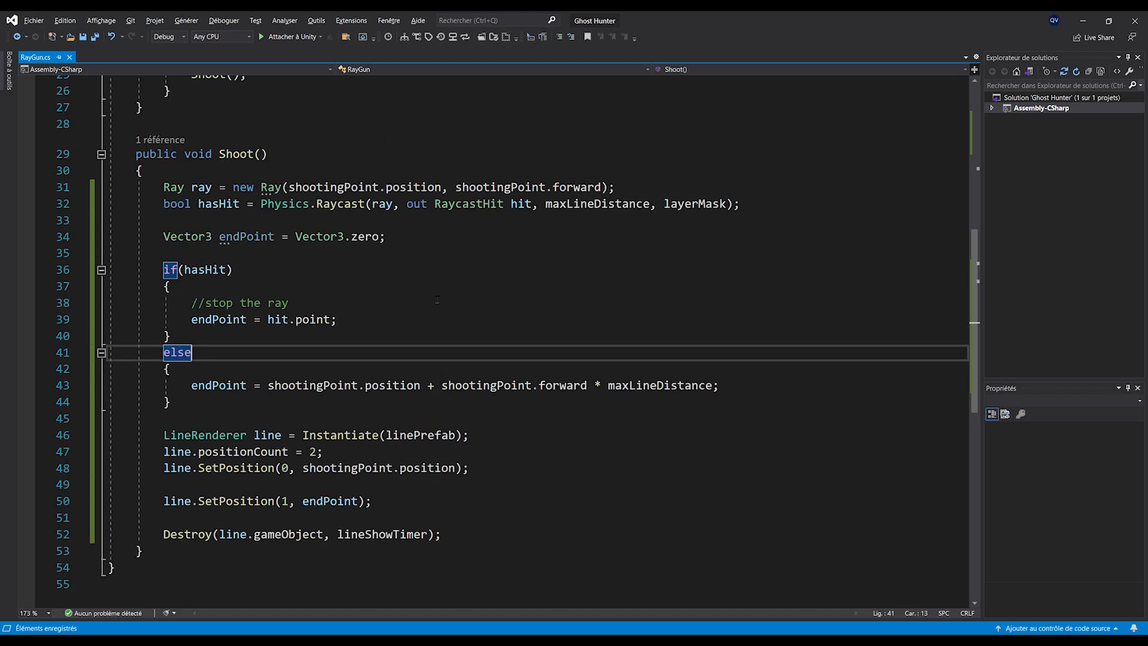
left_click_drag(763, 210, 69, 187)
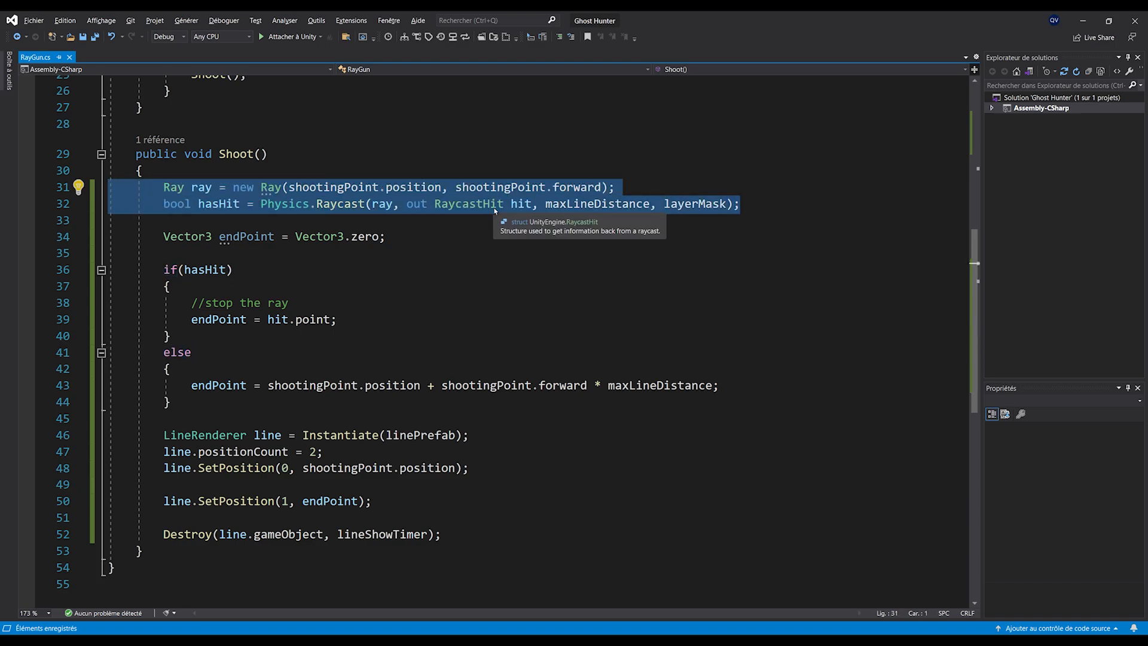
scroll(359, 305, "down", 1)
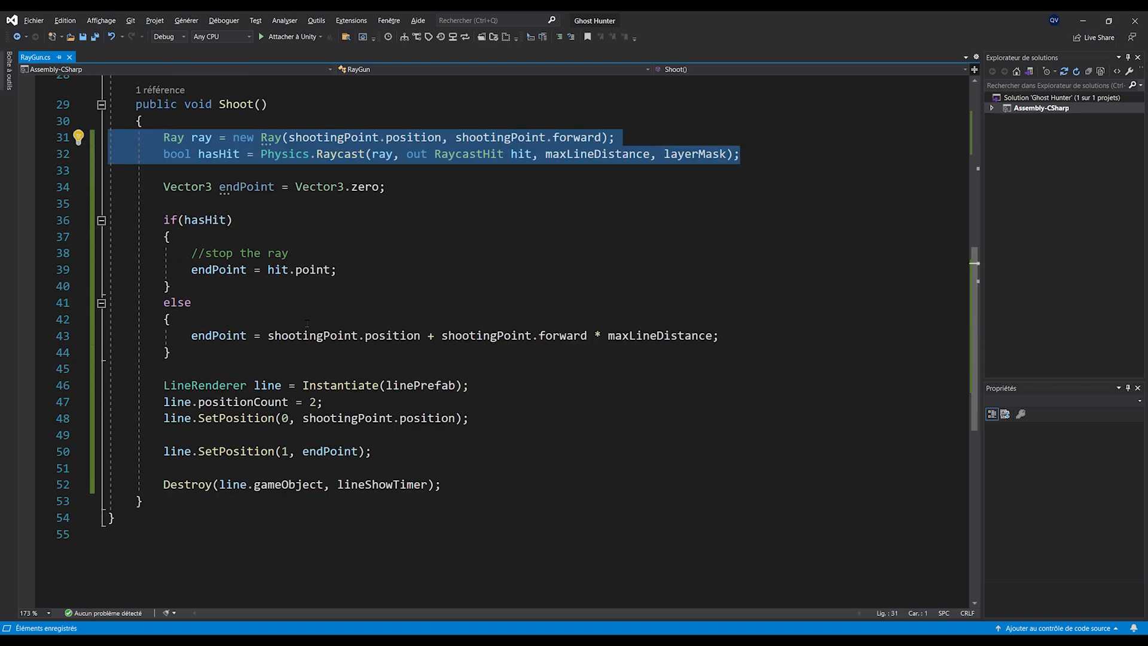
left_click(250, 305)
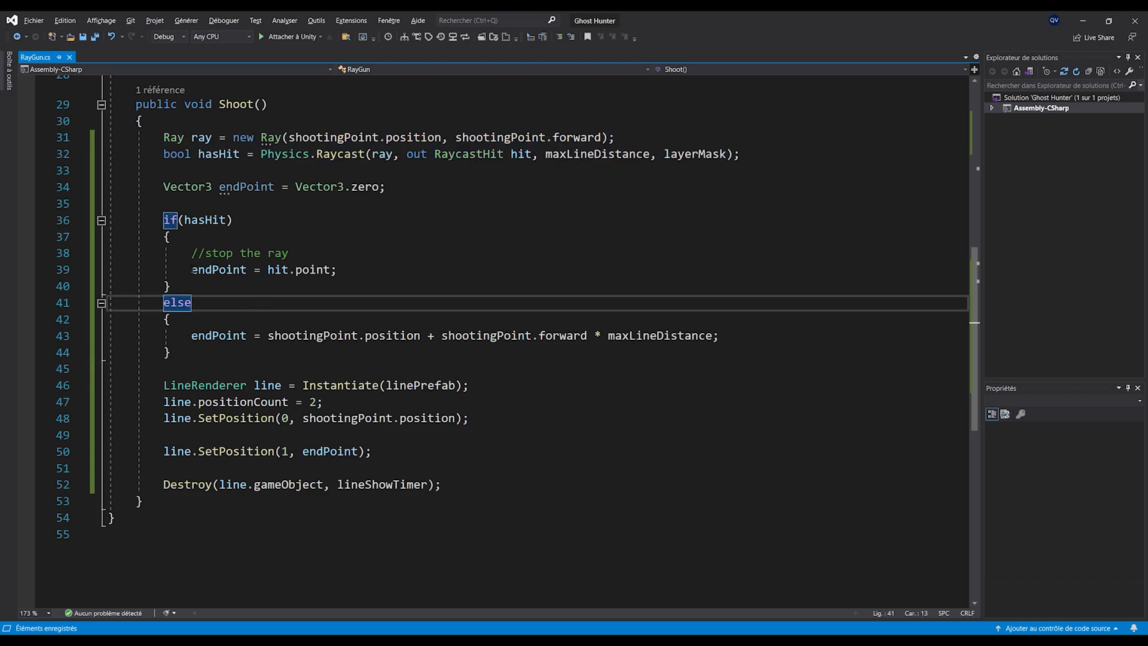
double_click(219, 270)
double_click(278, 269)
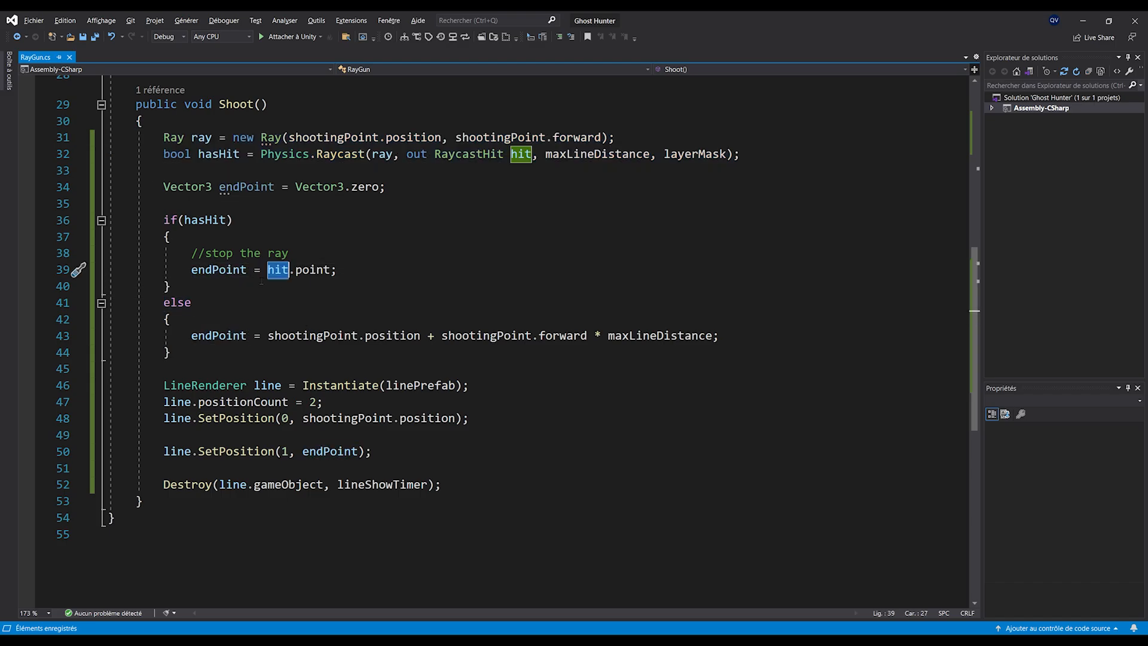
left_click(388, 304)
scroll(388, 305, "up", 1)
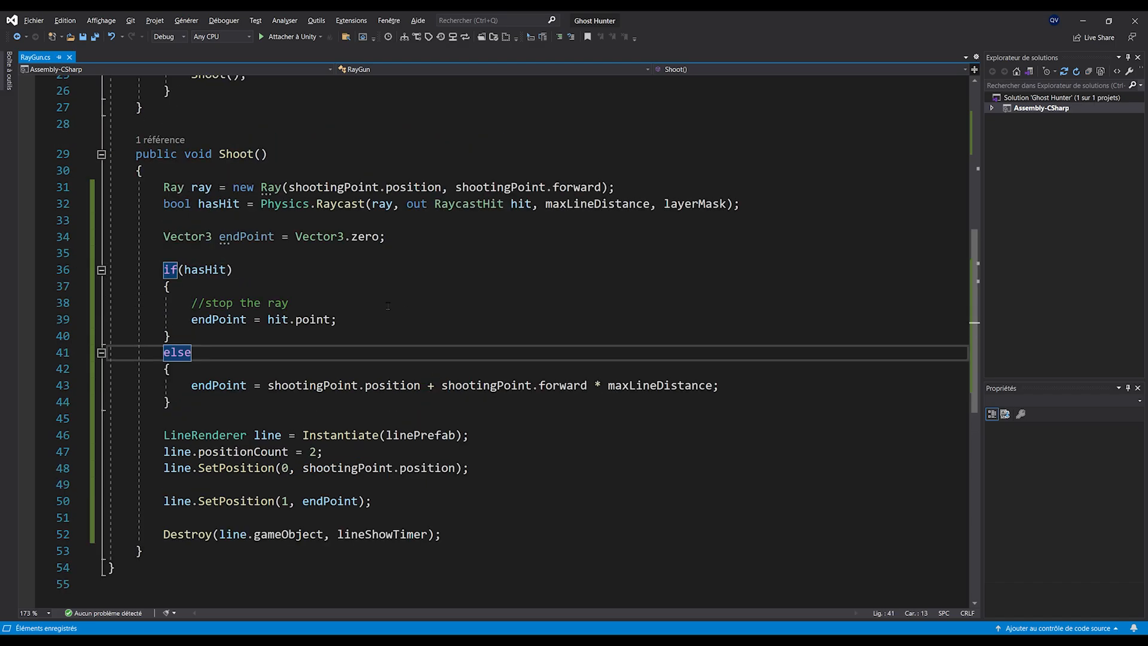
scroll(388, 305, "up", 1)
scroll(387, 316, "down", 1)
Step: Switch to Unity and set the Layer Mask of the Ray Gun under RightHandAnchor to Default
mouse_move(454, 640)
left_click(453, 597)
left_click(655, 159)
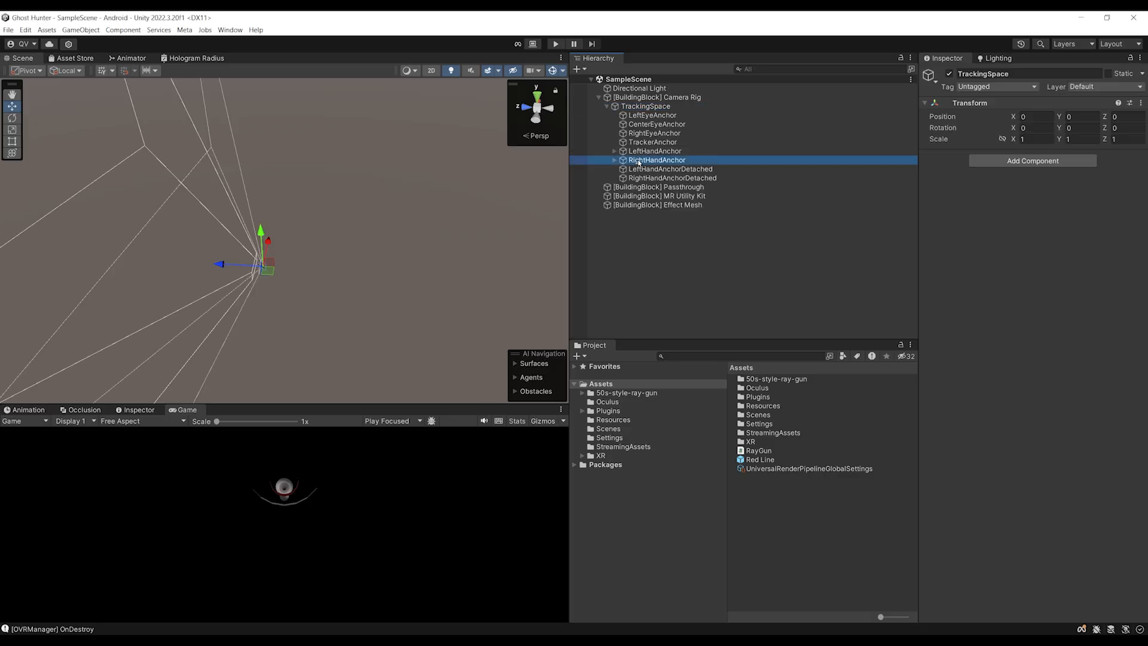
left_click(615, 160)
left_click(650, 186)
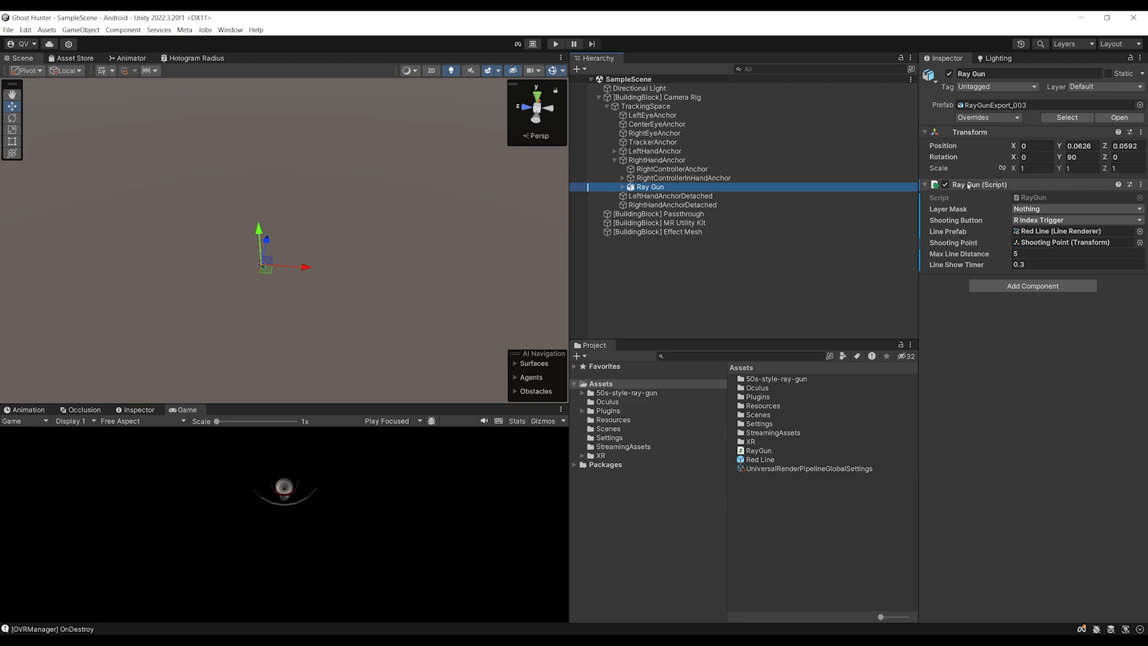
left_click(1048, 209)
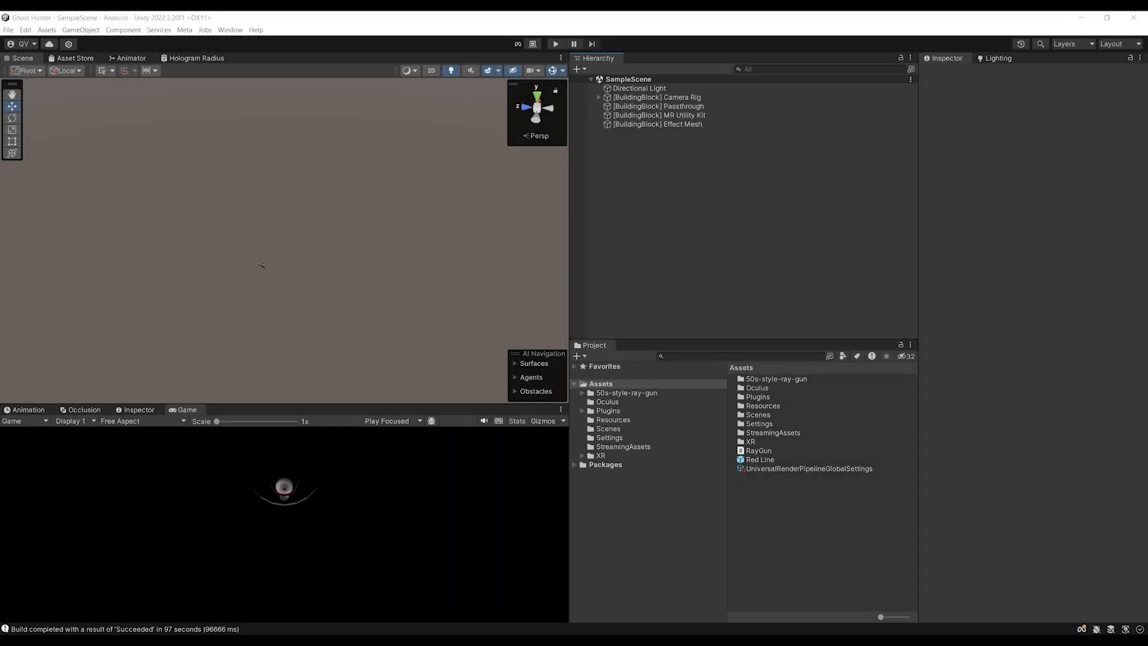
Step: Download the Laser_09.wav sound from Freesound in the browser and import it into the Unity project's Assets folder
left_click_drag(0, 383, 448, 111)
double_click(585, 115)
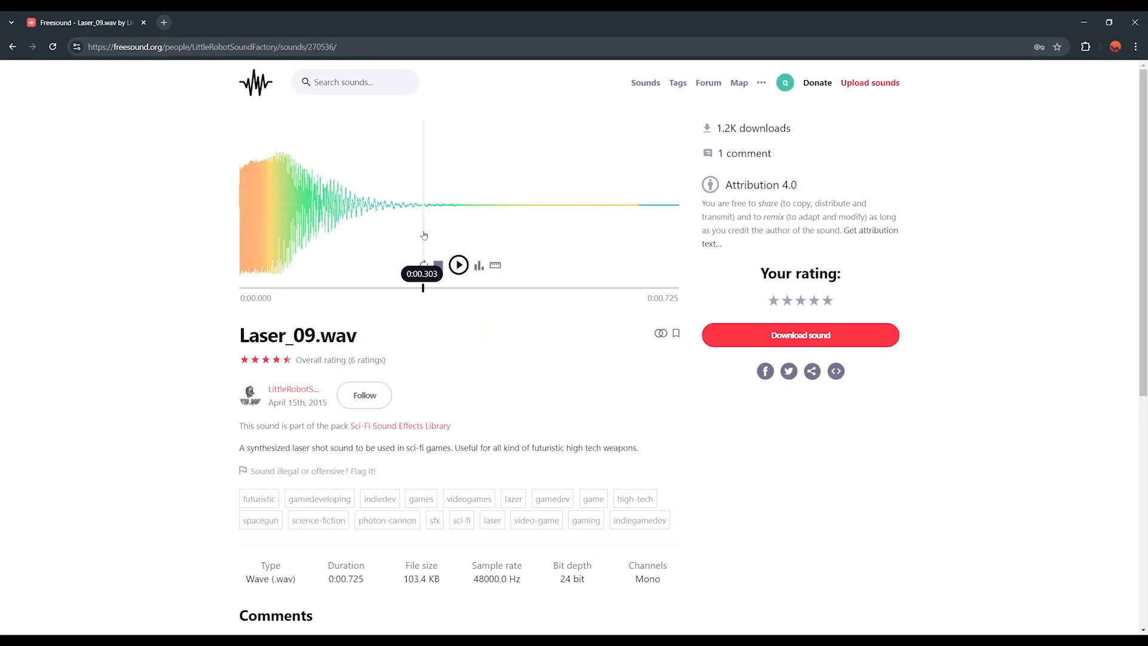
left_click(458, 265)
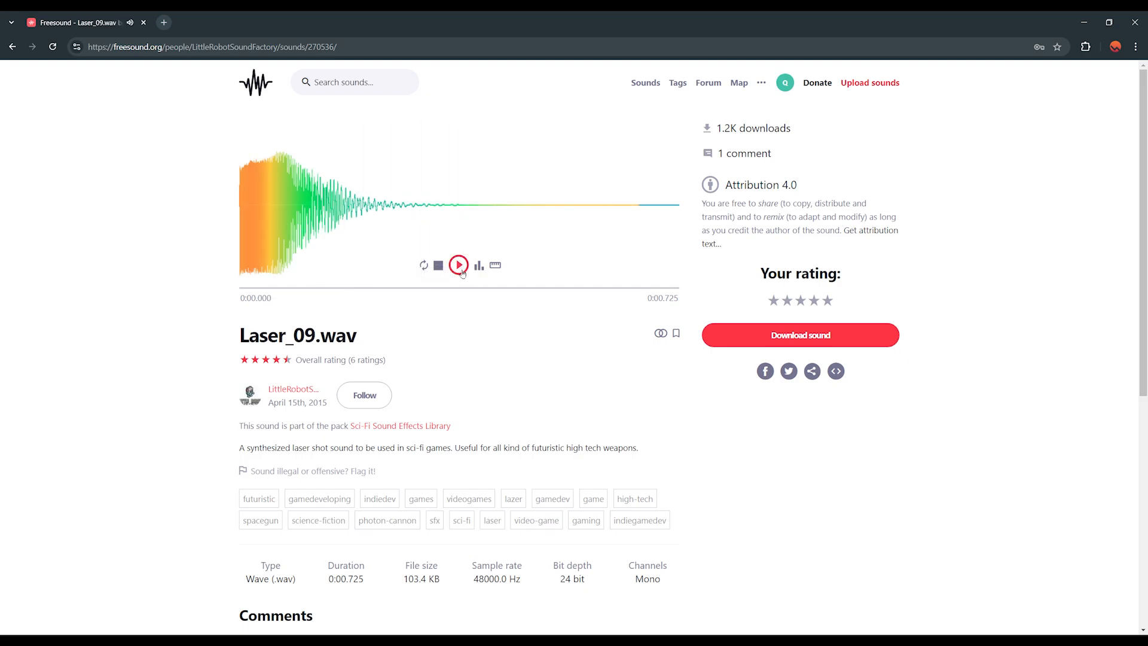
left_click(821, 333)
left_click_drag(1010, 78, 639, 404)
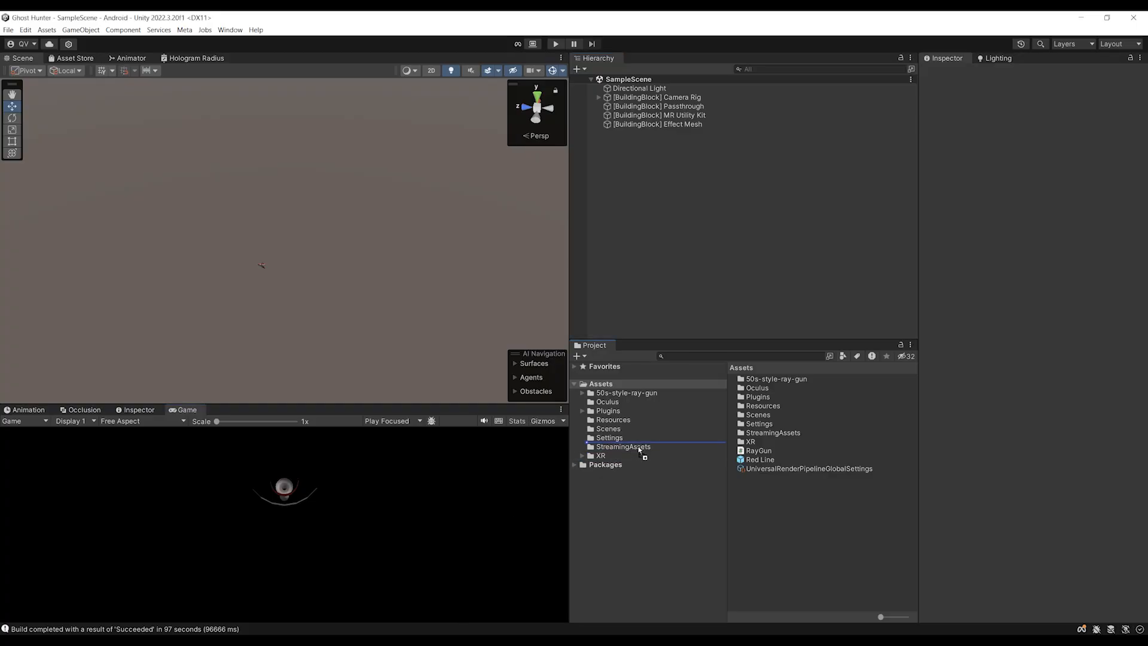
Step: Add an Audio Source component to the Ray Gun, with Play On Awake off and Spatial Blend at 1
left_click(598, 97)
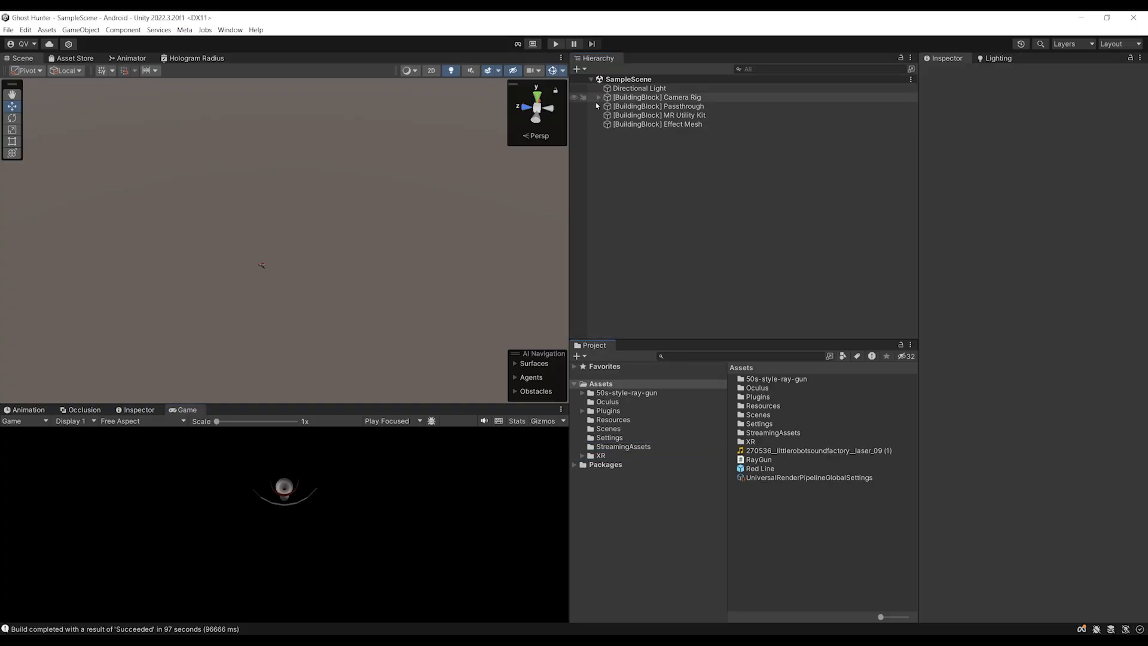
left_click(606, 105)
left_click(614, 159)
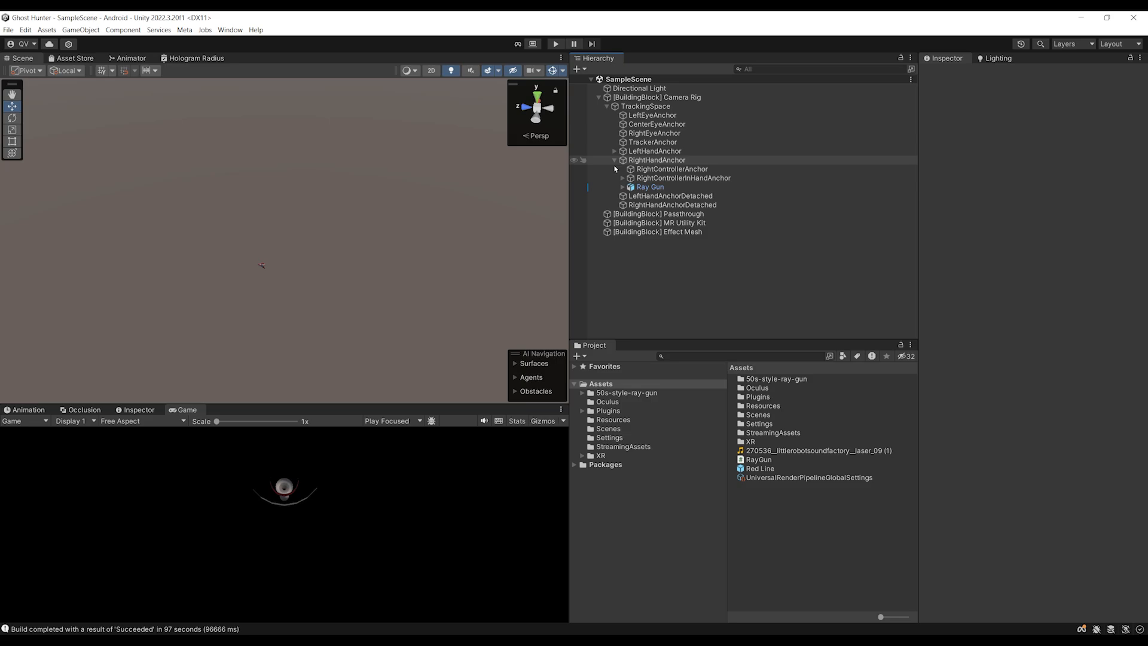
left_click(650, 188)
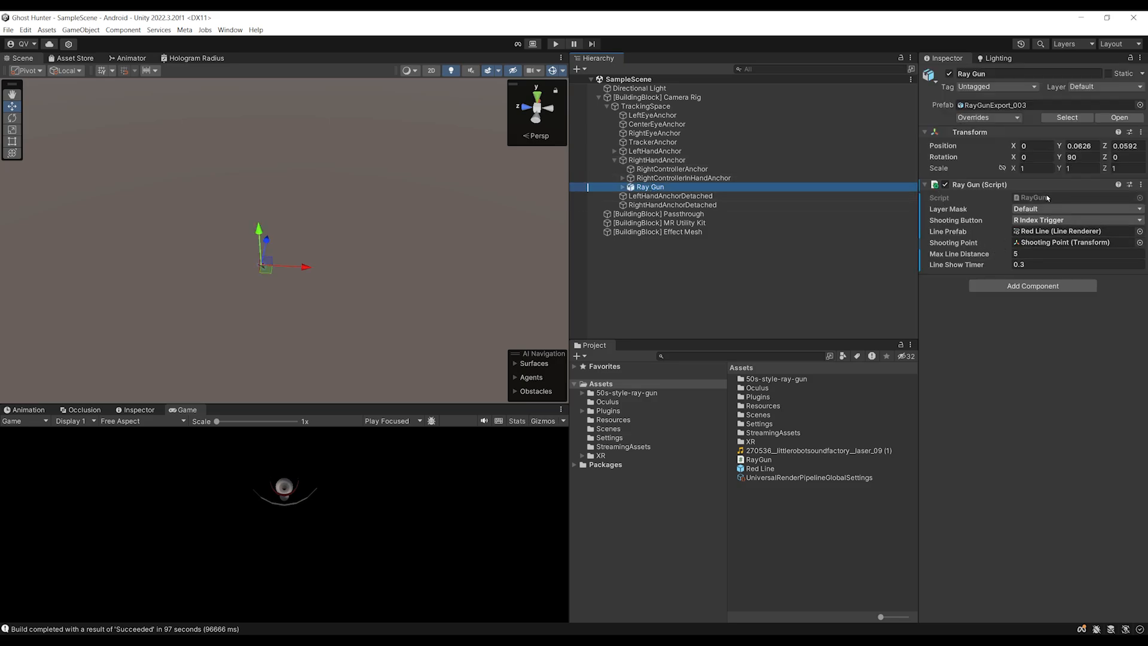
left_click(1003, 289)
type("audio s")
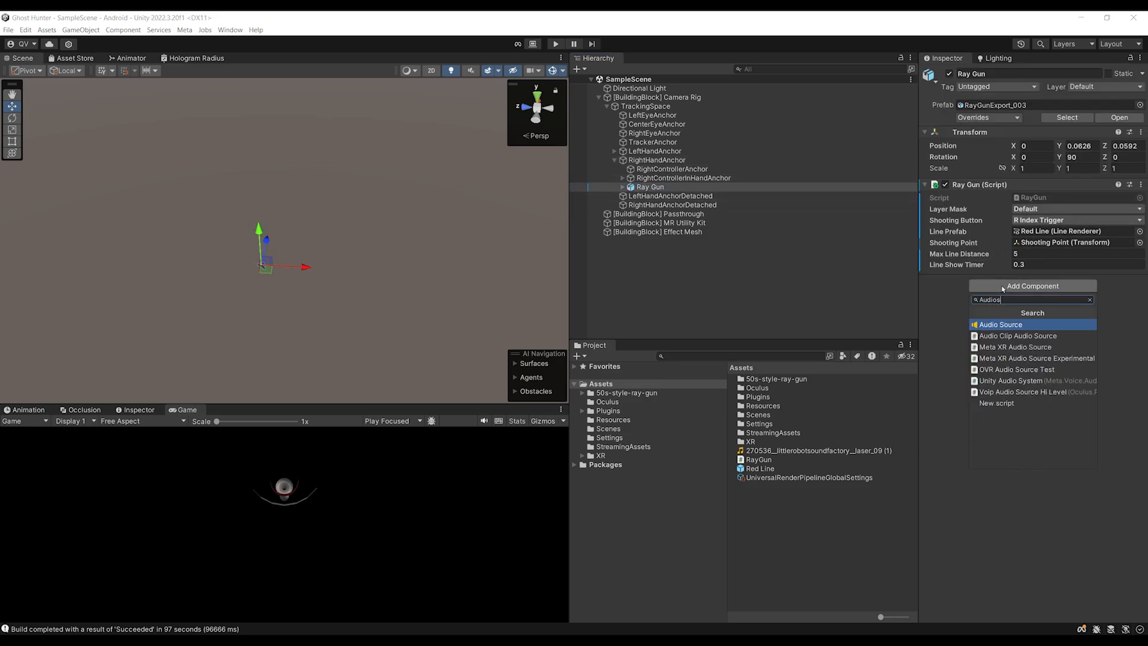
key("Return")
scroll(1033, 323, "down", 5)
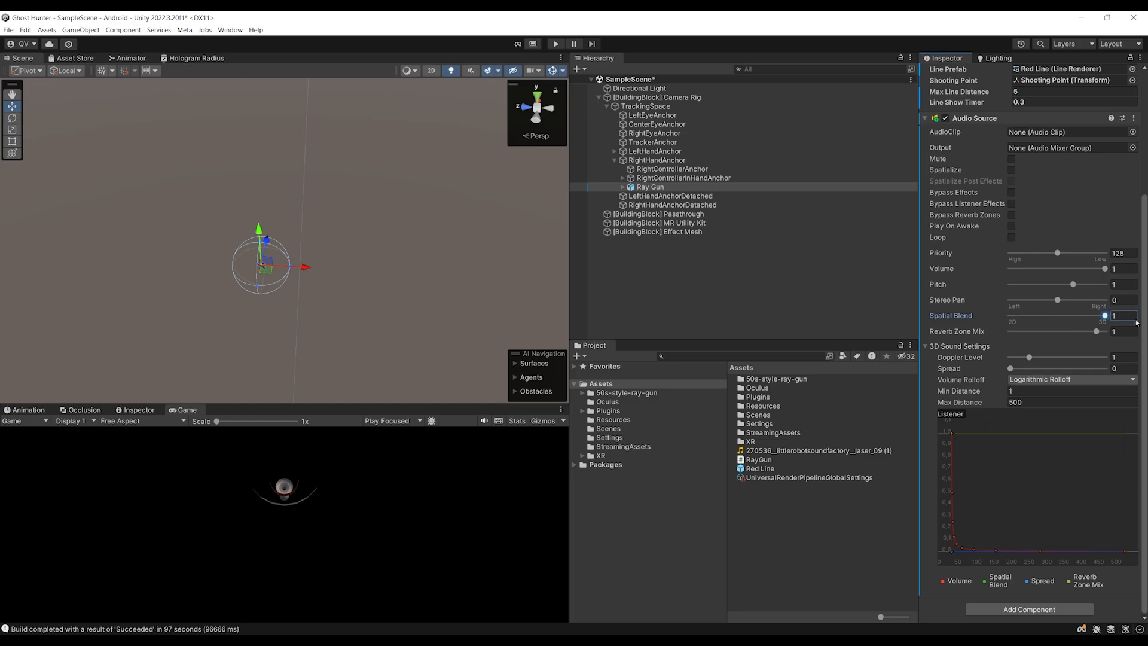
scroll(1048, 241, "up", 5)
Step: Open the RayGun script, declare a public AudioSource field named source below lineShowTimer, and save
double_click(758, 459)
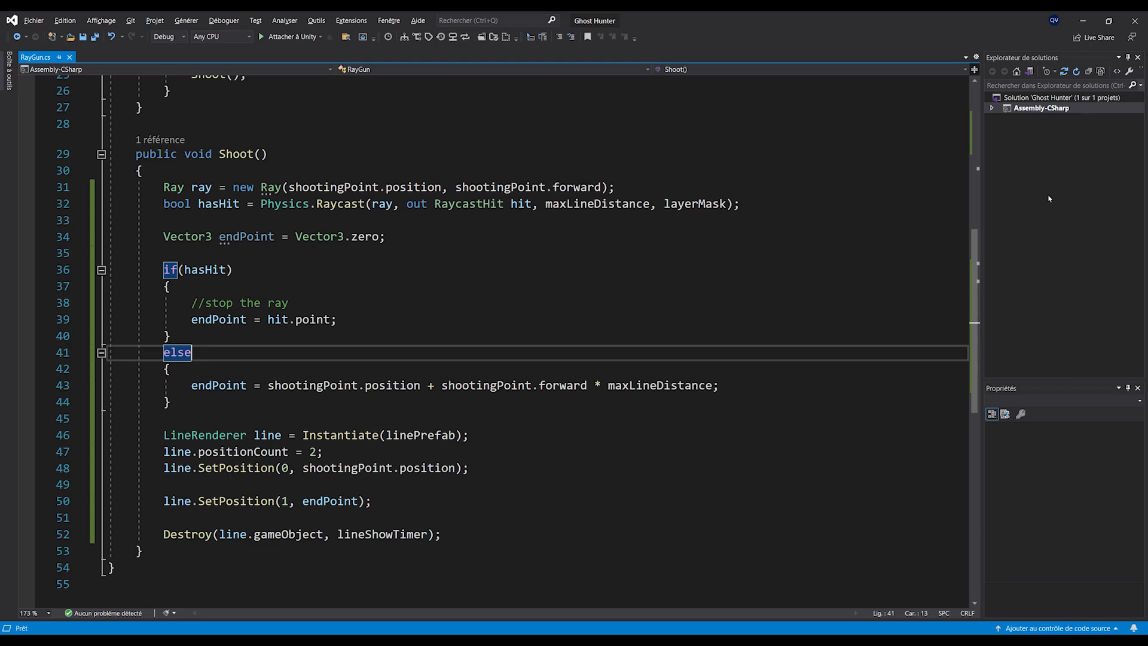
left_click(426, 274)
key("Return")
type("p")
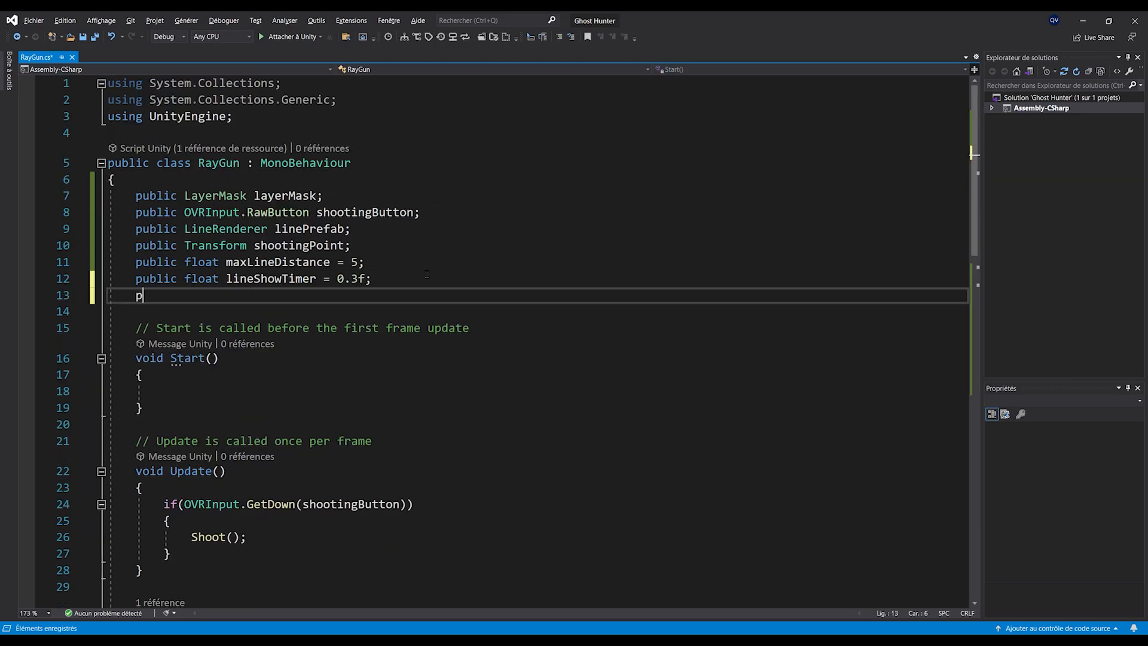
type("ublic Audios")
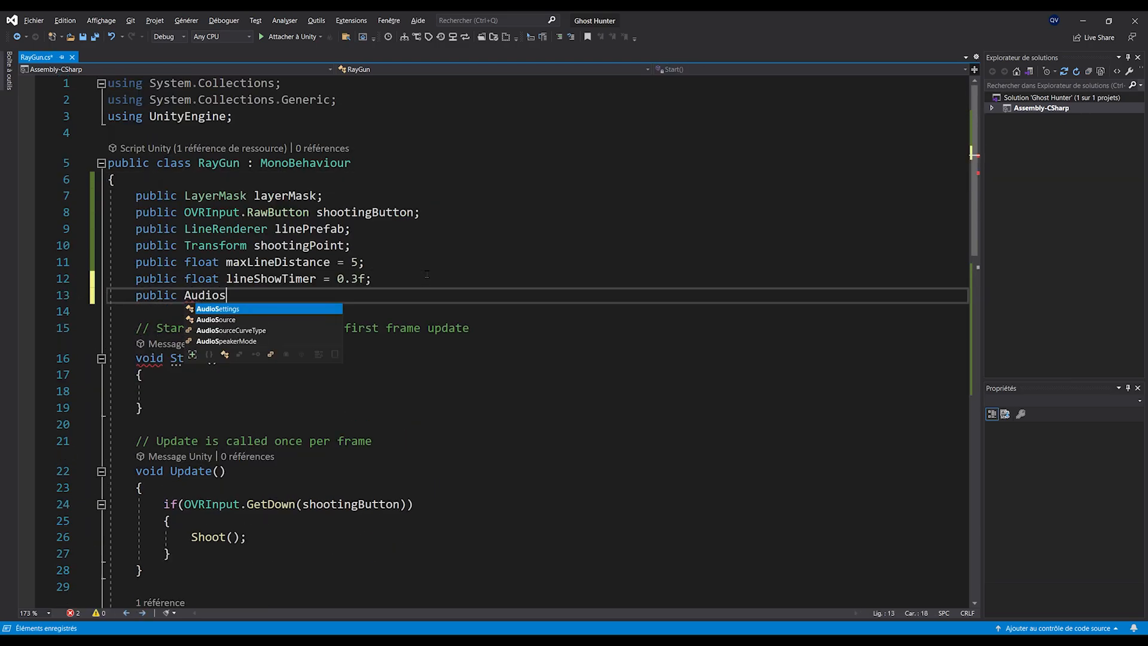
type("ource source;")
key("ctrl+s")
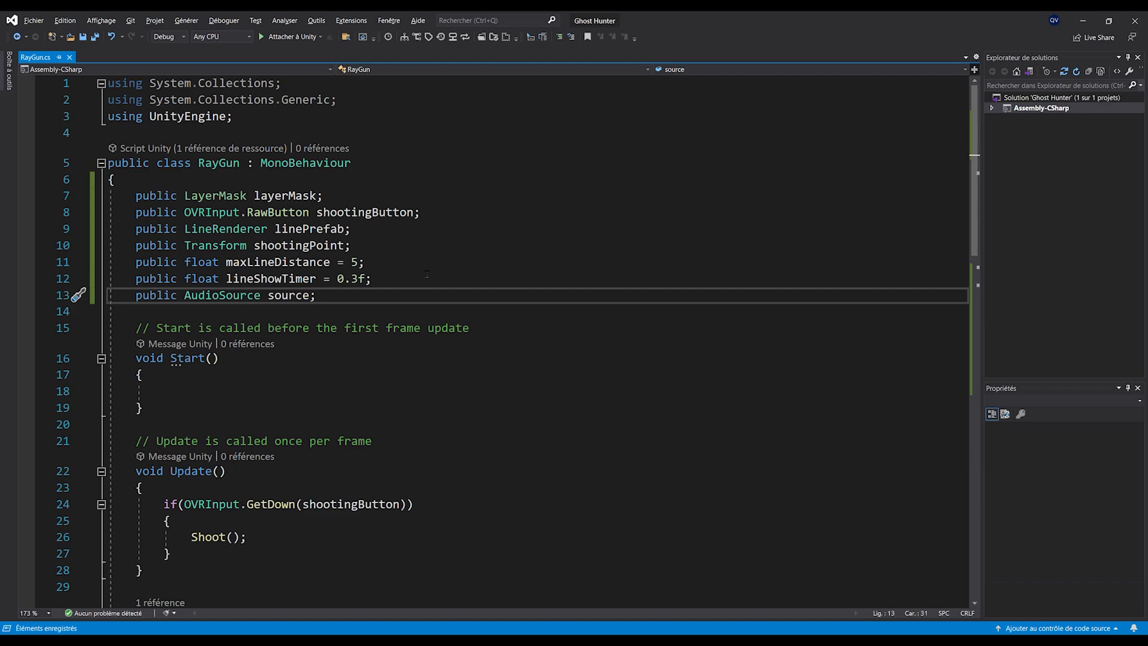
Step: Declare a public AudioClip field named shootingAudioClip below the source field in the RayGun script
key("Return")
type("public Audio")
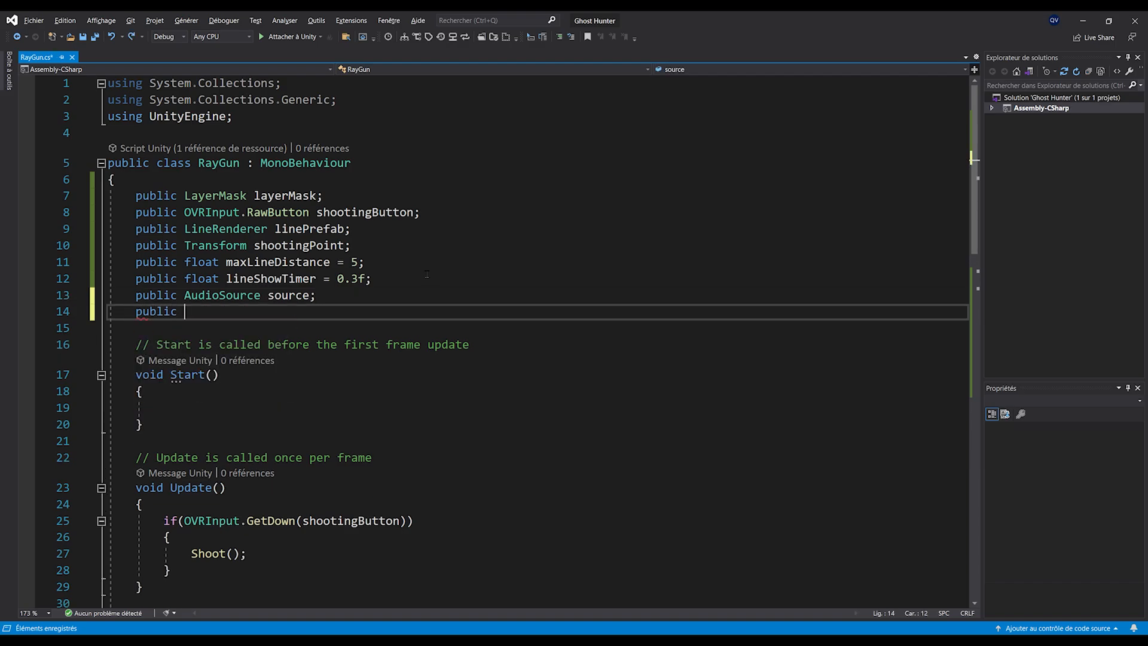
type("Clip shootingAudio;")
key("ctrl+s")
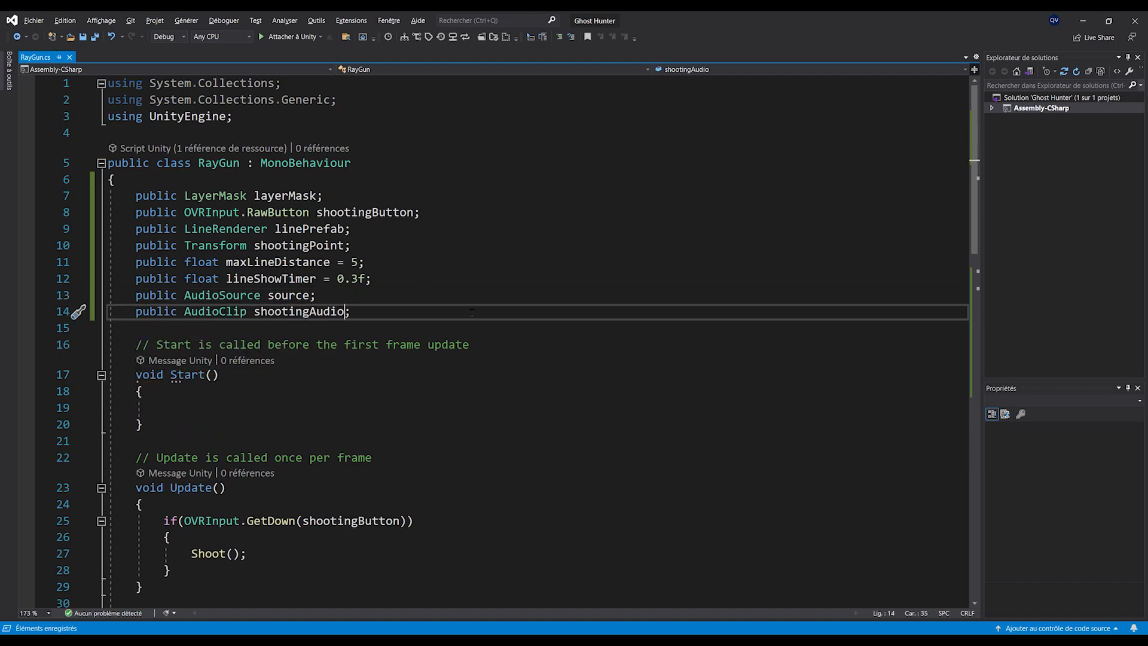
key("Left")
type("Cl")
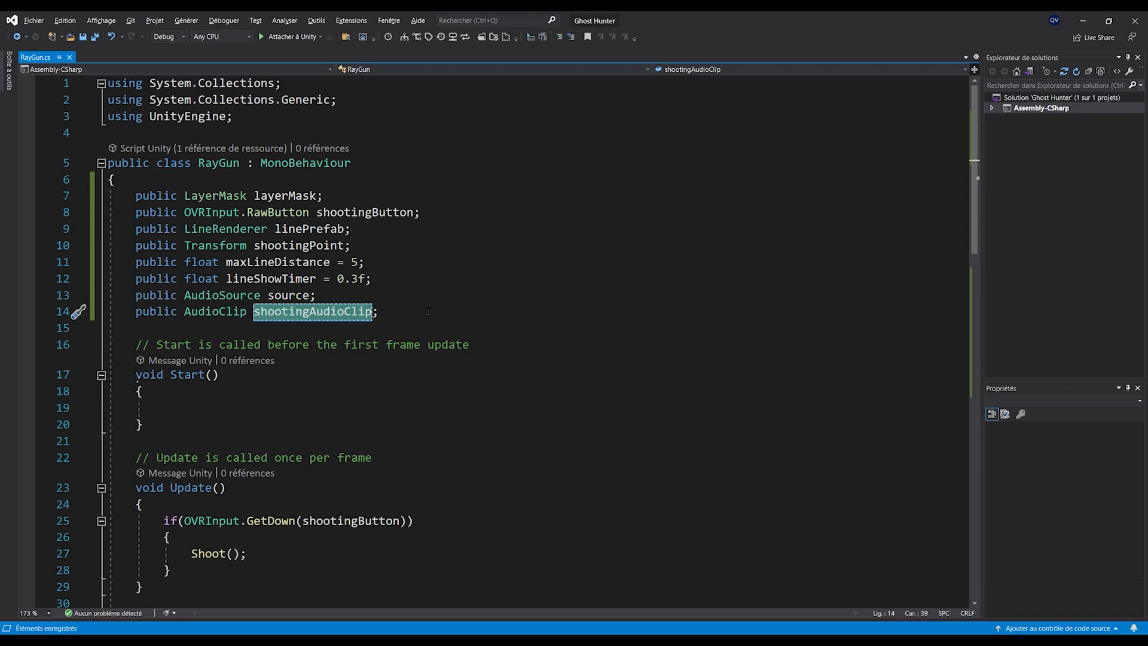
Step: Add source.PlayOneShot(shootingAudioClip); as the first statement of the Shoot method and save the script
scroll(428, 311, "down", 11)
scroll(376, 256, "up", 4)
left_click(376, 256)
key("Return")
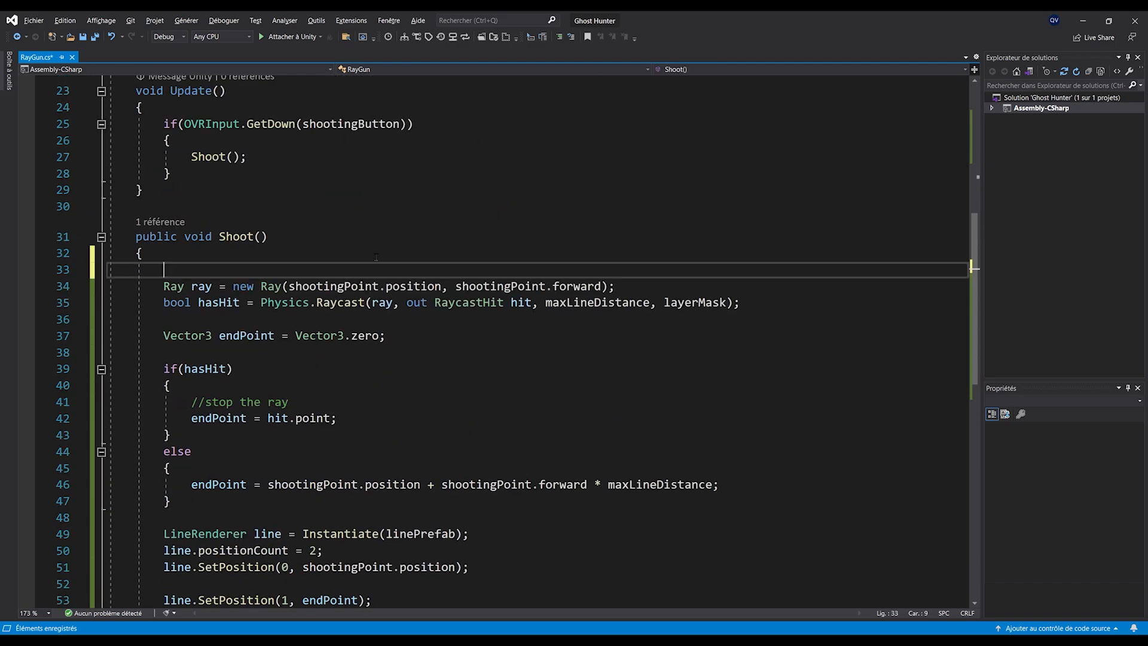
key("Return")
key("Up")
type("source.")
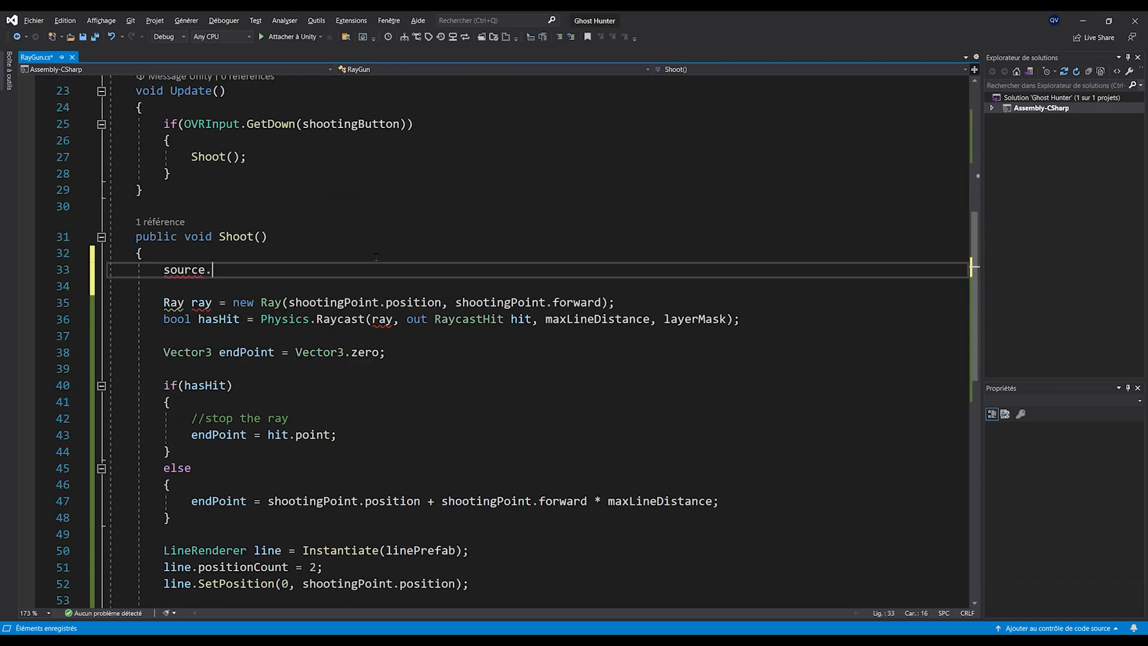
type("playon")
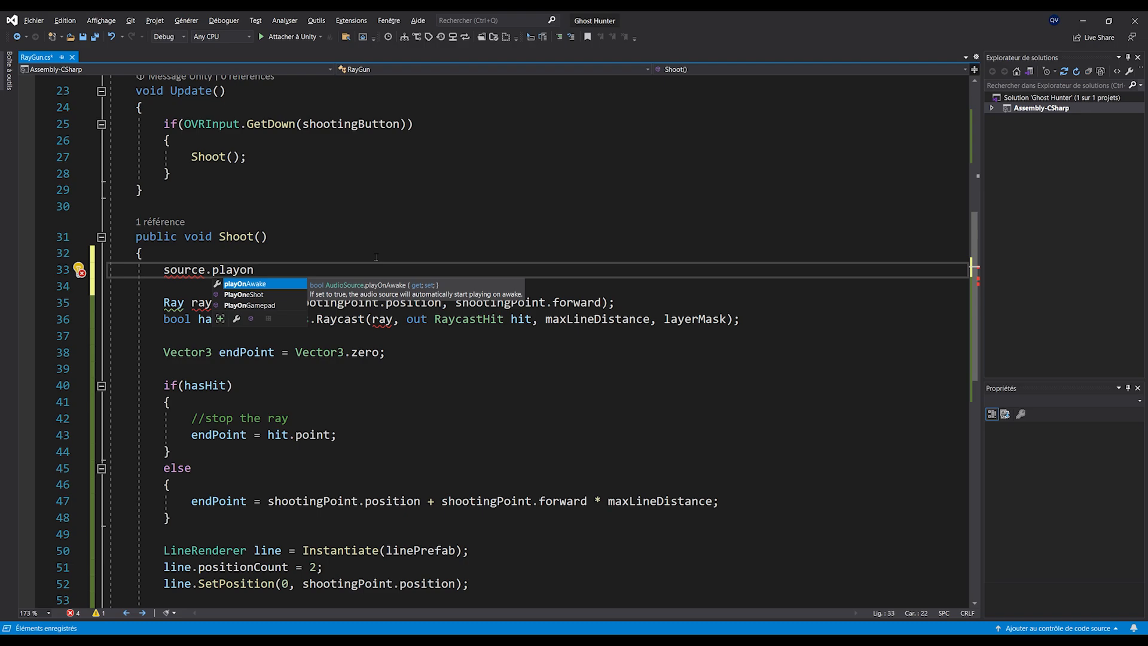
key("Down")
type("(shootingAudioClip)")
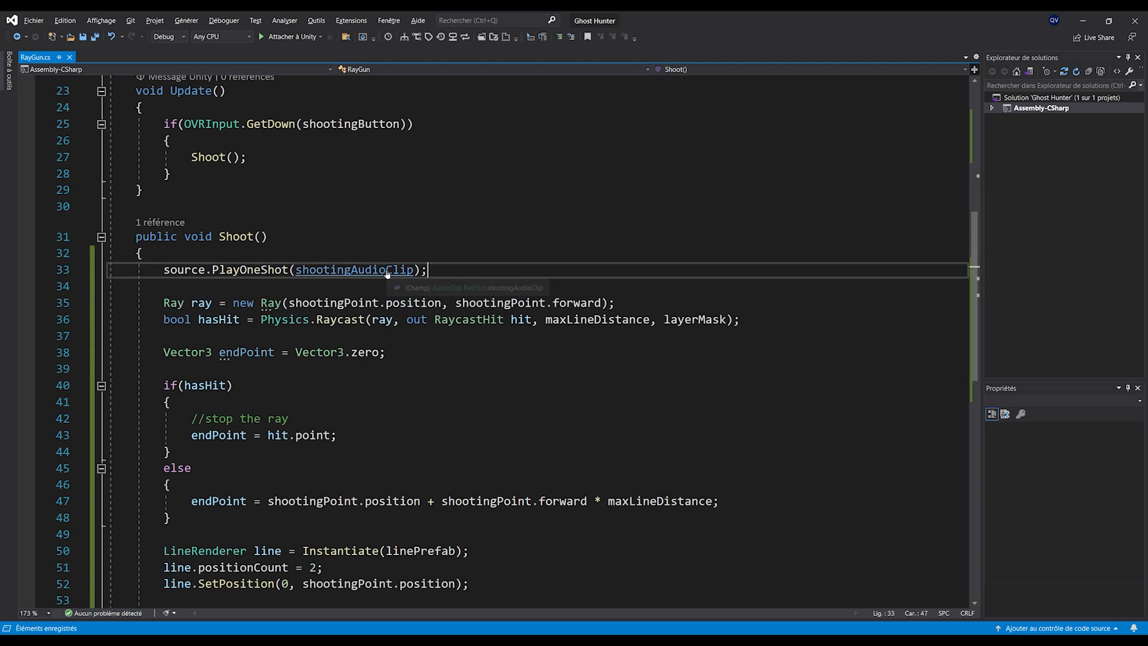
key("ctrl+s")
Step: Back in Unity, assign the Ray Gun's own Audio Source to Source and the laser_09 sound to Shooting Audio Clip, and save the scene
left_click(1084, 22)
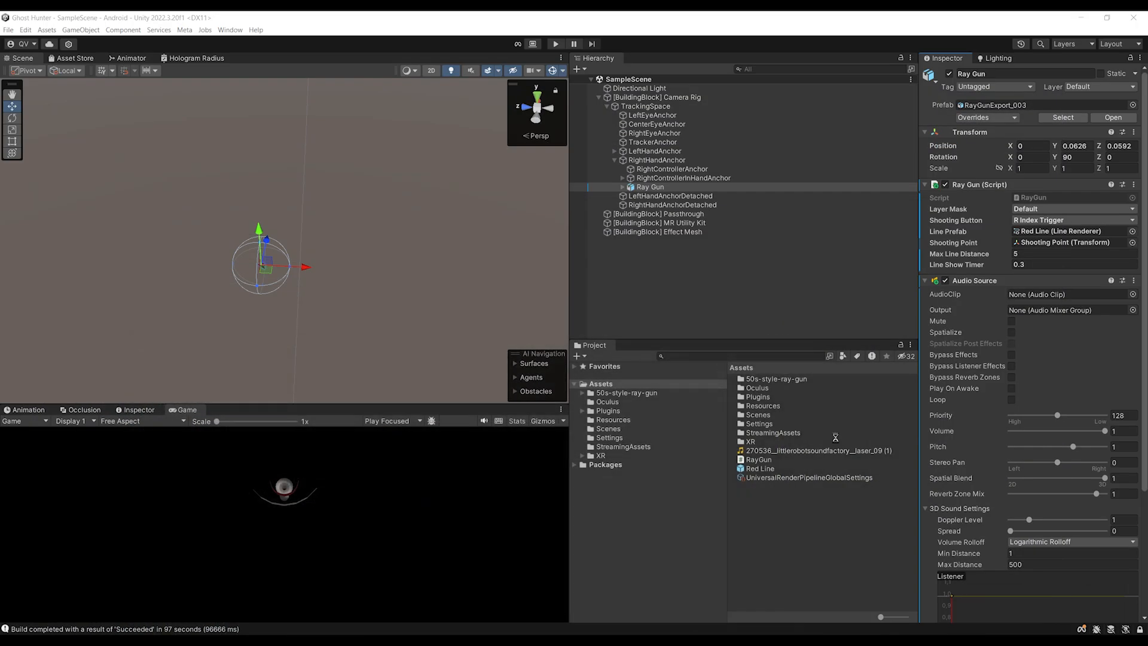
scroll(979, 250, "down", 2)
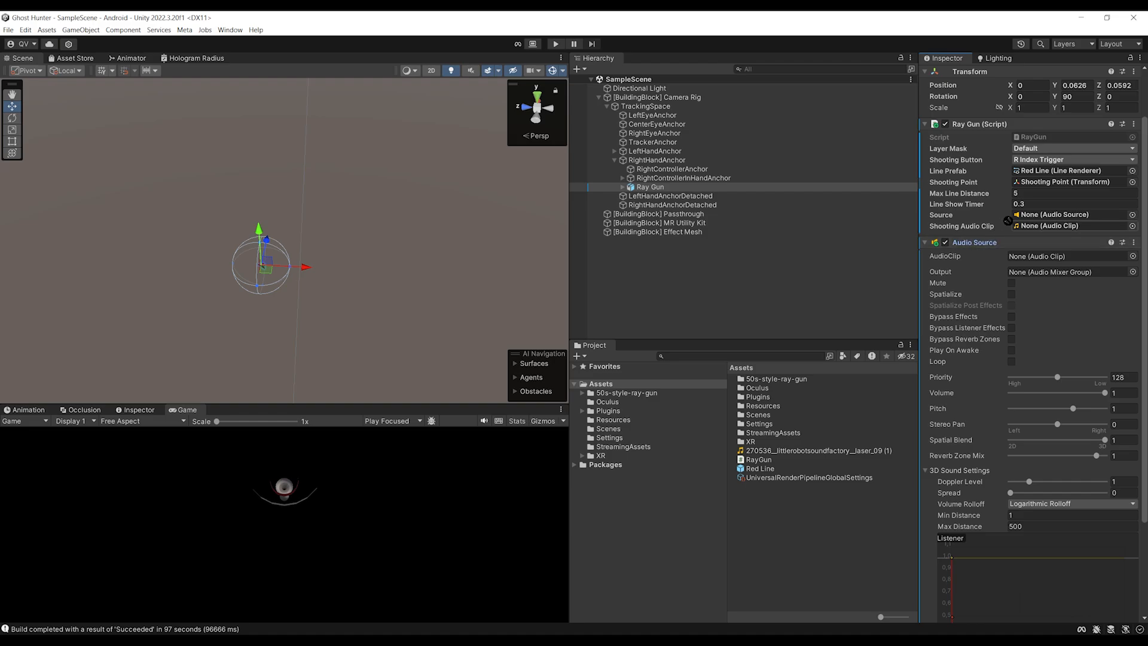
left_click_drag(1008, 221, 1026, 215)
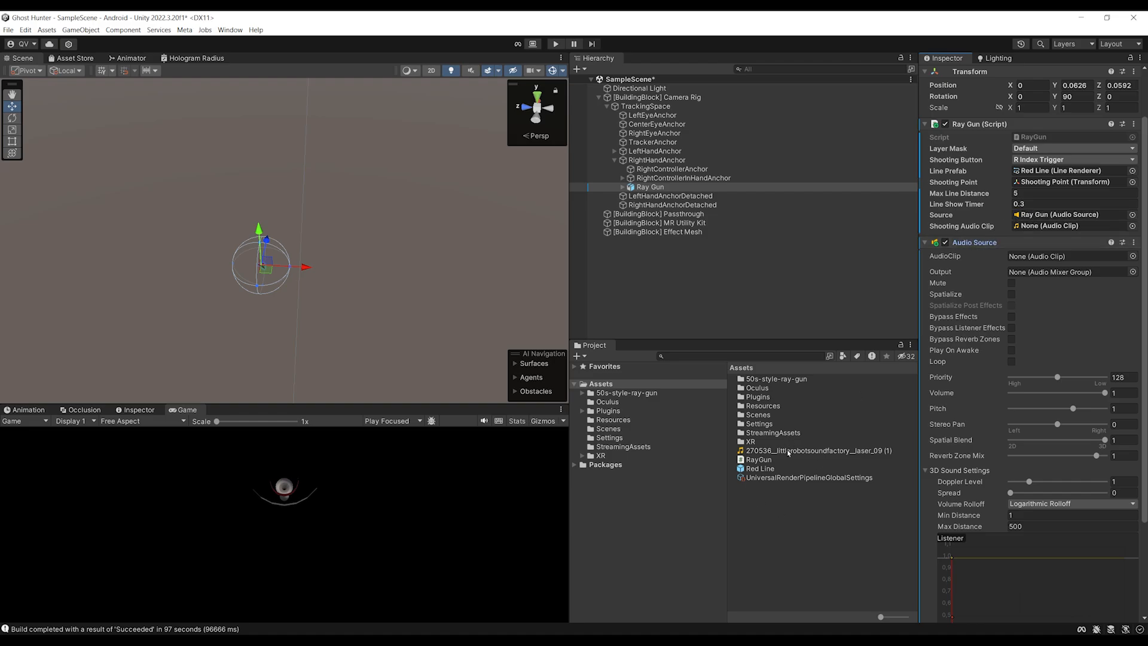
left_click_drag(788, 453, 1043, 228)
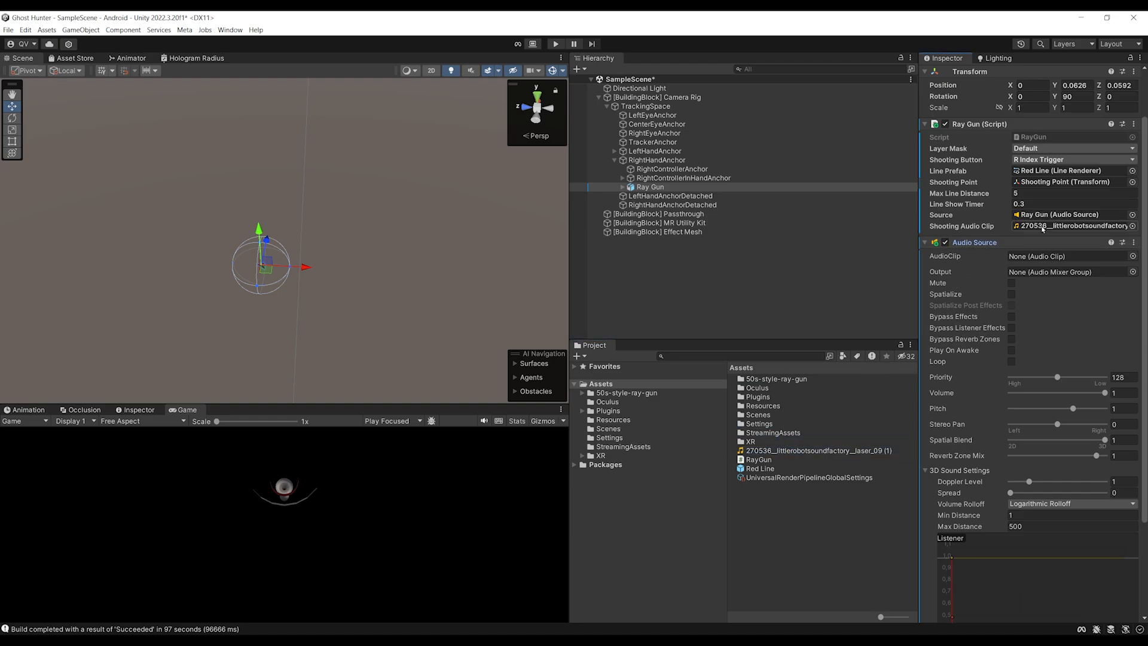
key("ctrl+s")
Step: Set the Game view to Play Maximized and run the scene to test the shooting sound
left_click(392, 421)
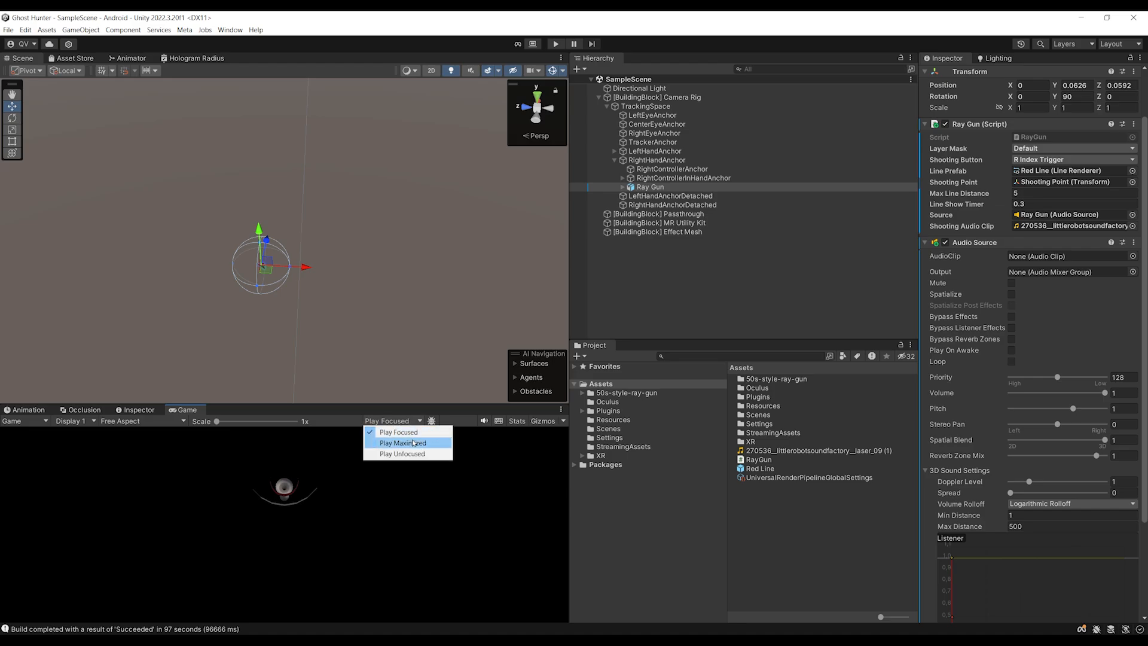
left_click(397, 440)
left_click(555, 44)
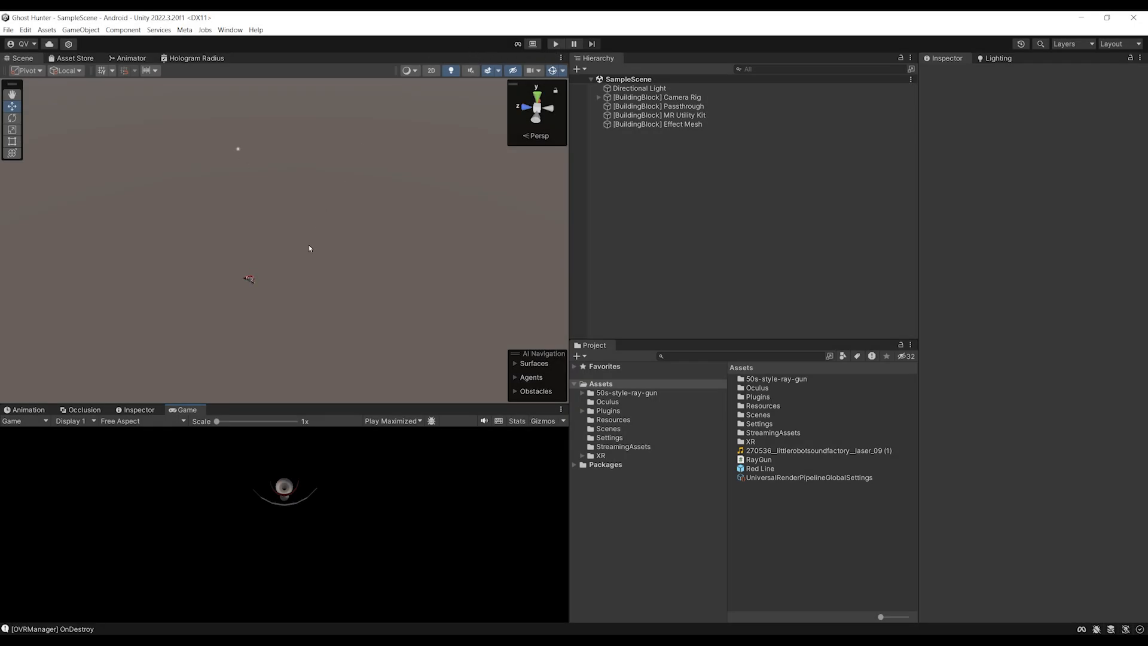
Step: Add a 3D Quad to the root of SampleScene and frame it in the Scene view
left_click_drag(308, 245, 274, 229, "alt")
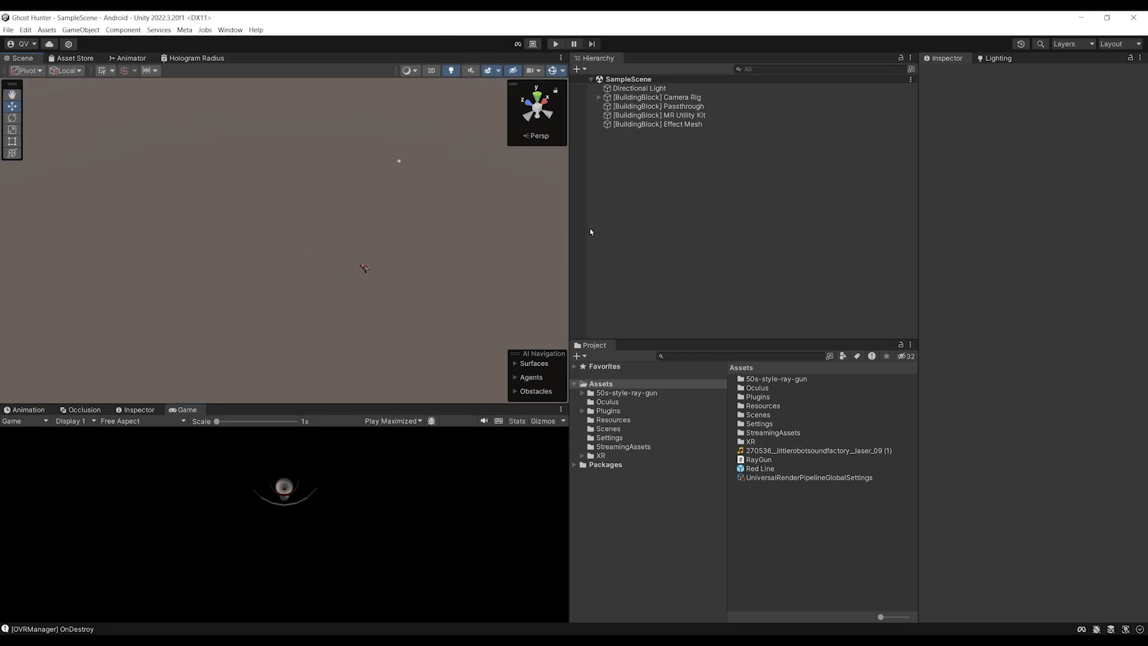
right_click(605, 161)
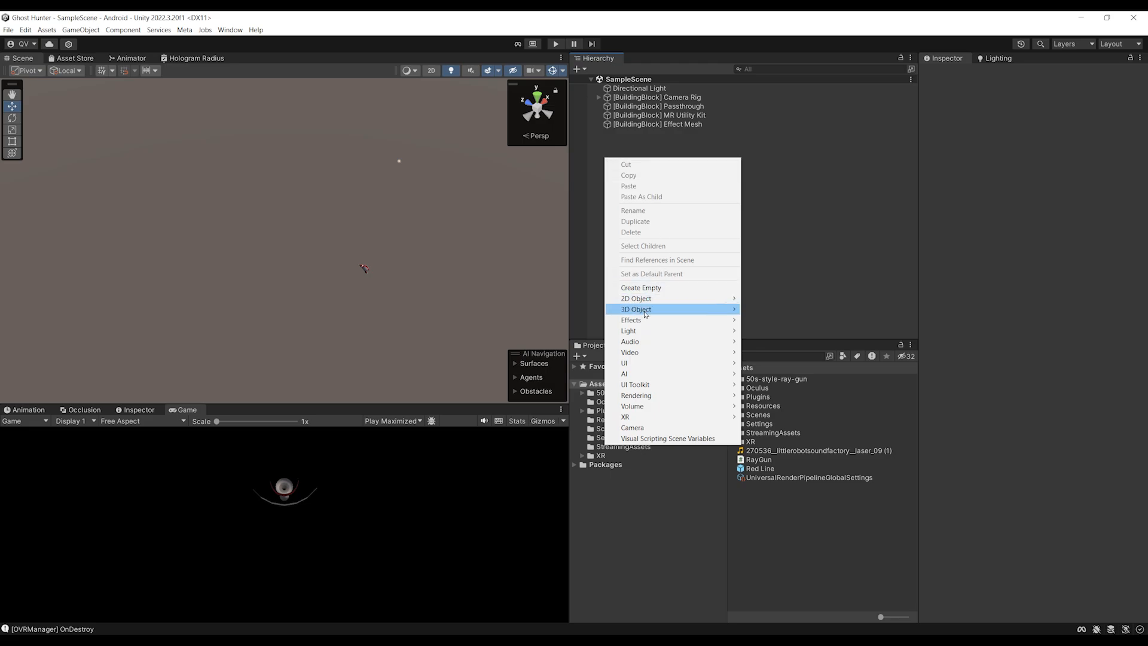
mouse_move(682, 315)
left_click(763, 363)
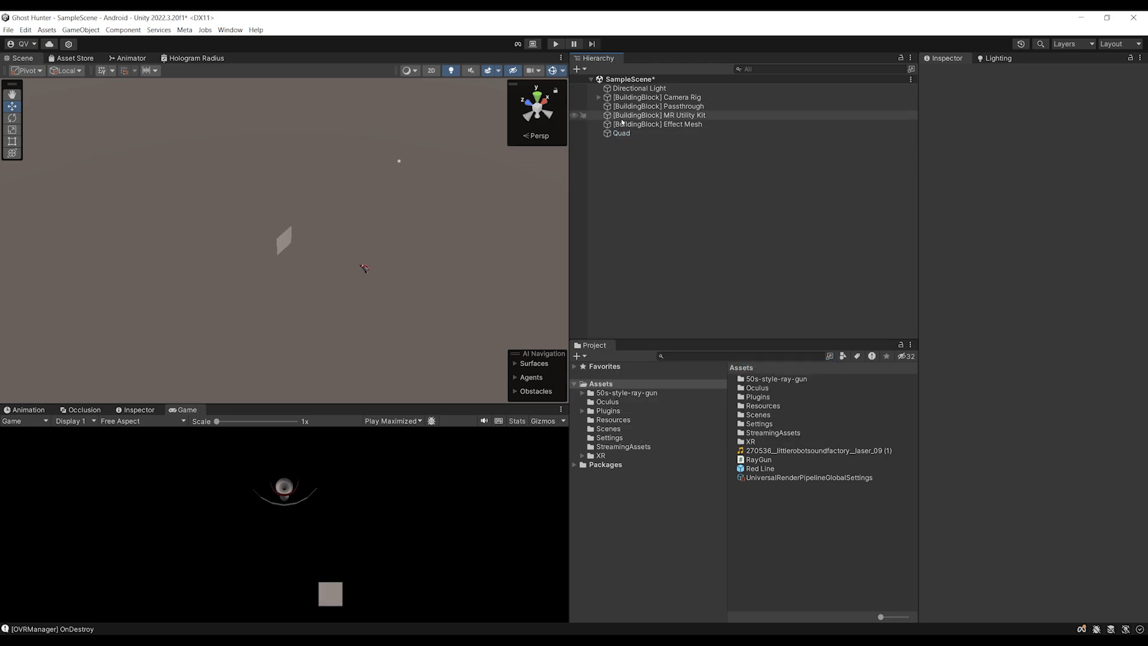
left_click(623, 134)
double_click(624, 137)
left_click_drag(431, 199, 250, 101, "alt")
scroll(251, 222, "down", 4)
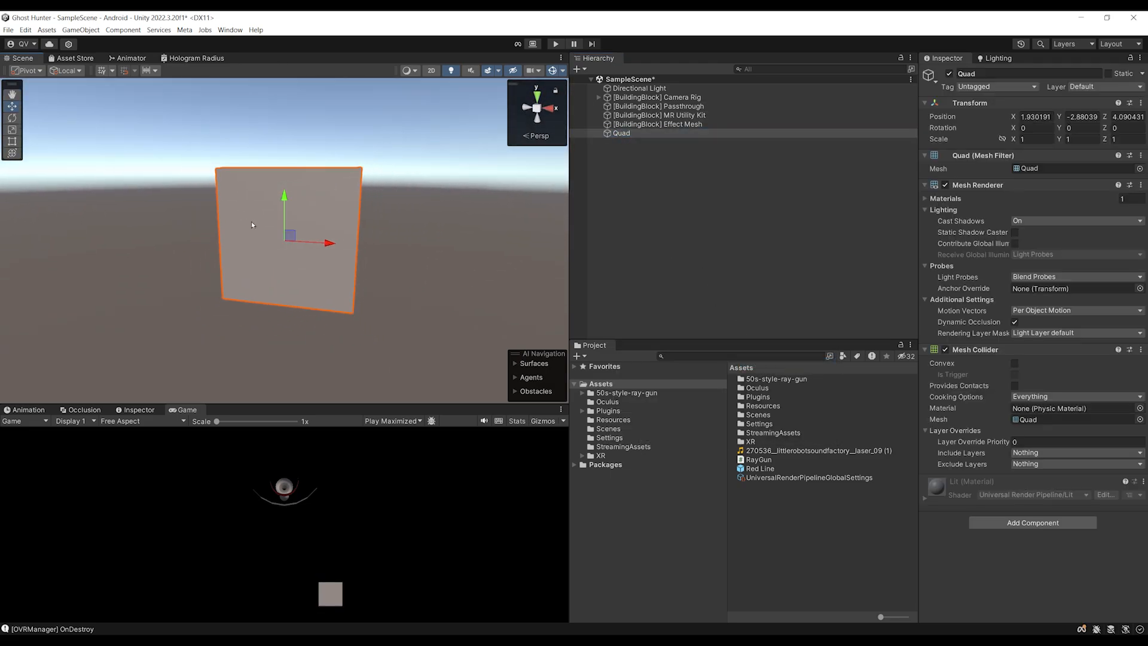
left_click_drag(190, 233, 217, 223, "alt")
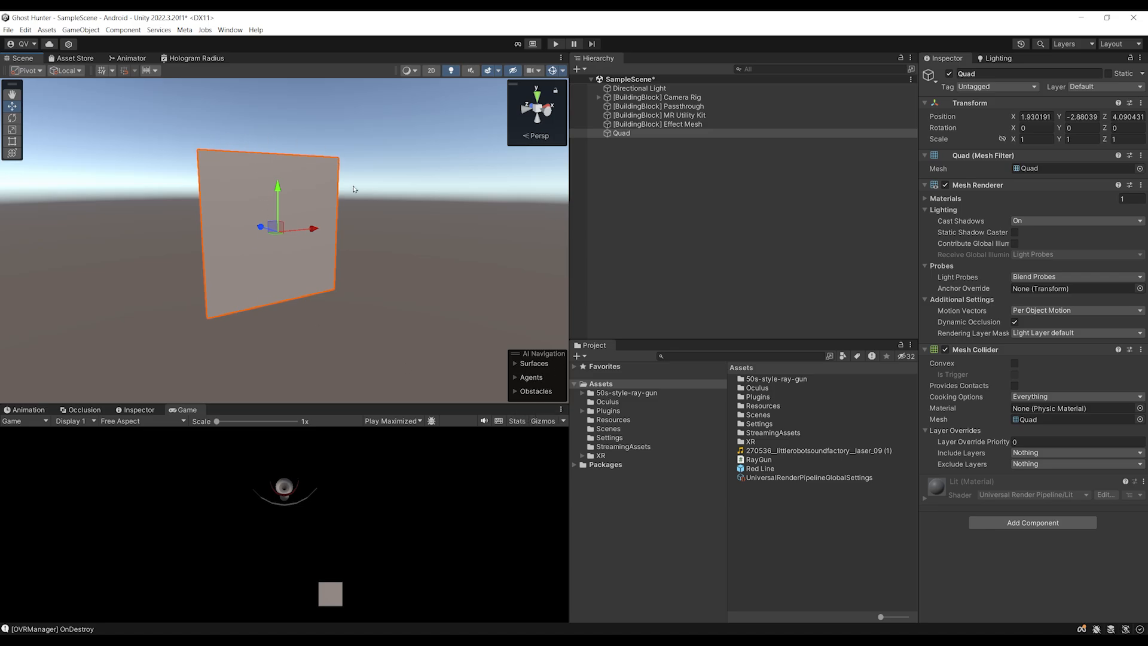
Step: Create a new material named Ray Impact in the Assets folder
right_click(591, 387)
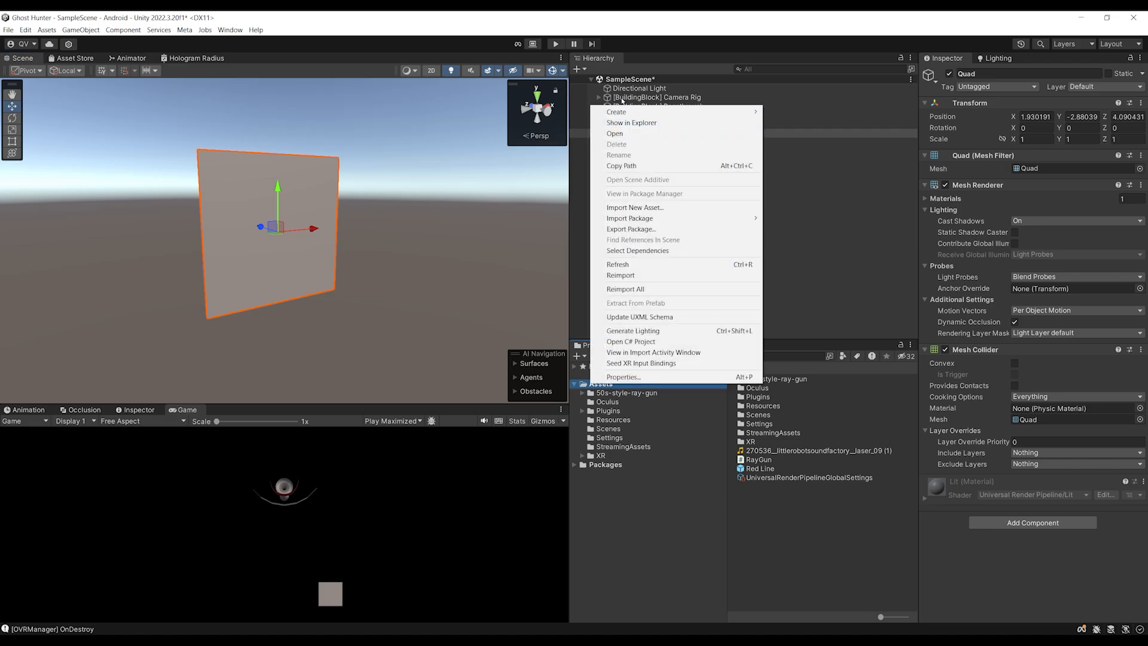
mouse_move(619, 112)
left_click(789, 396)
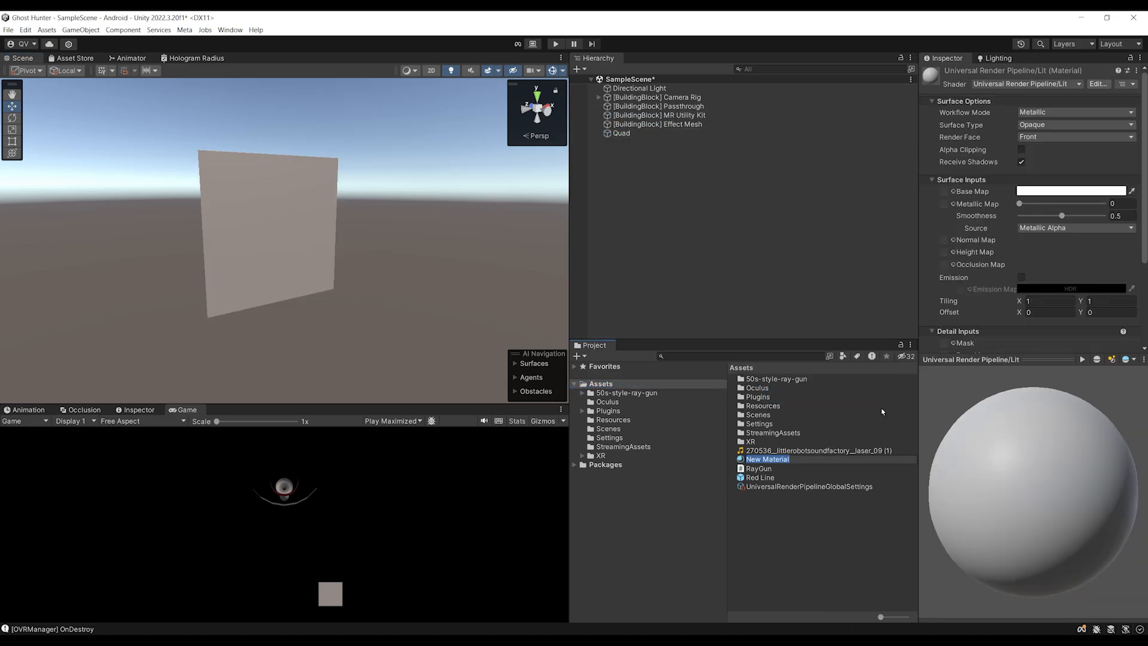
type("Ray Impact")
key("Return")
Step: Give the Ray Impact material the Universal Render Pipeline/Unlit shader, with Transparent surface type and Additive blending mode
left_click_drag(918, 117, 863, 114)
left_click(952, 86)
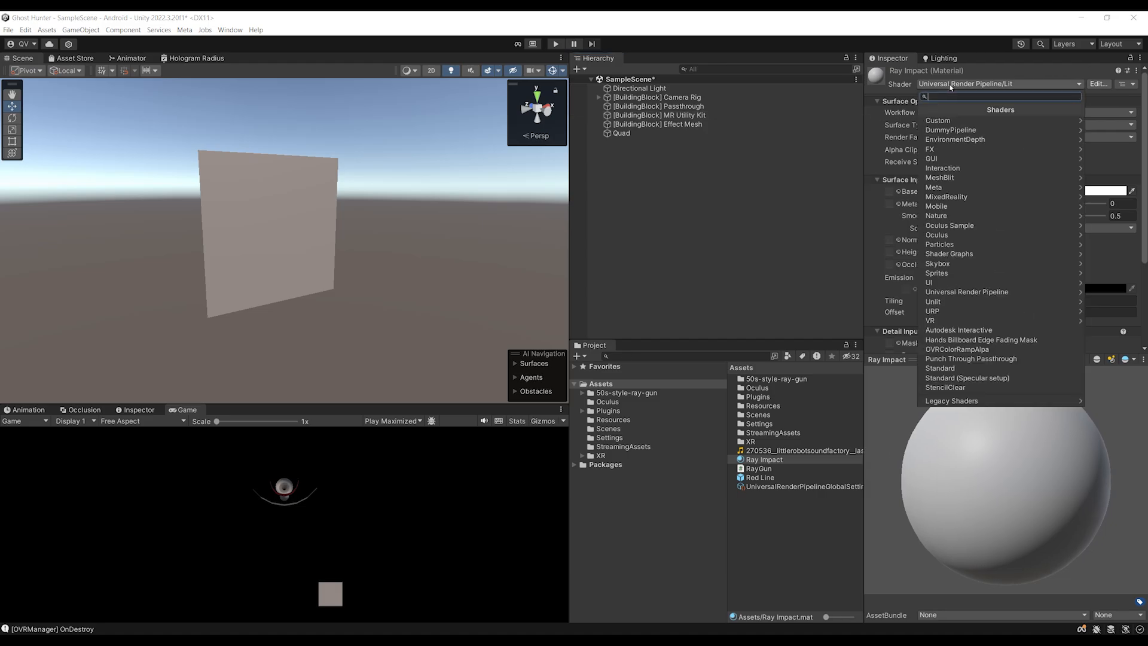
left_click(961, 293)
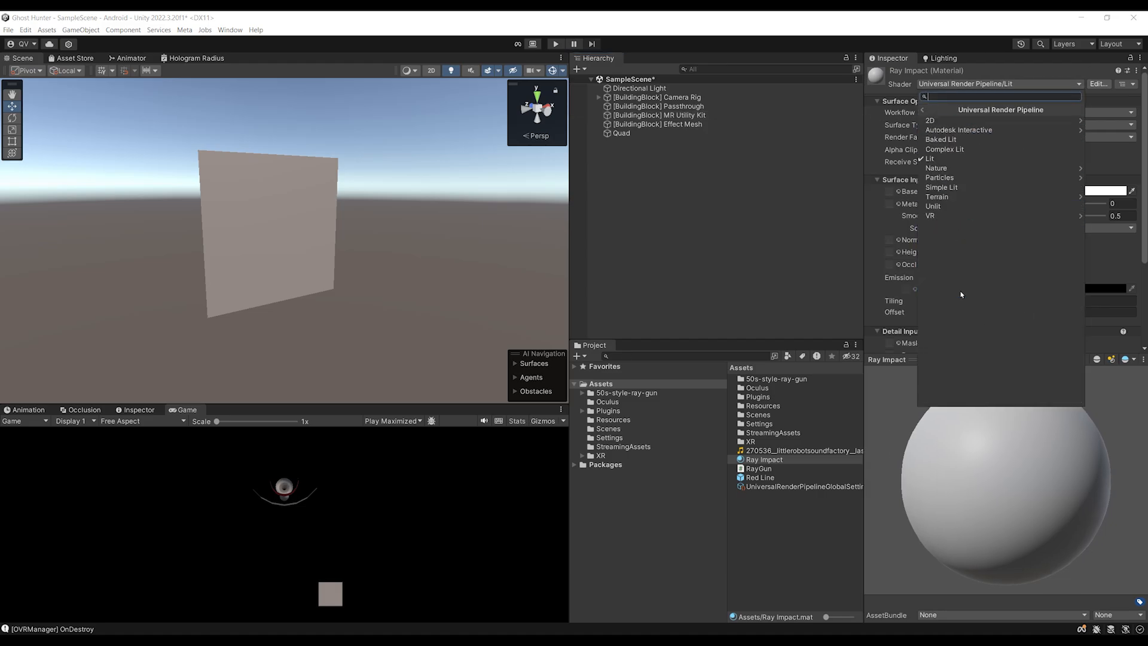
left_click(935, 206)
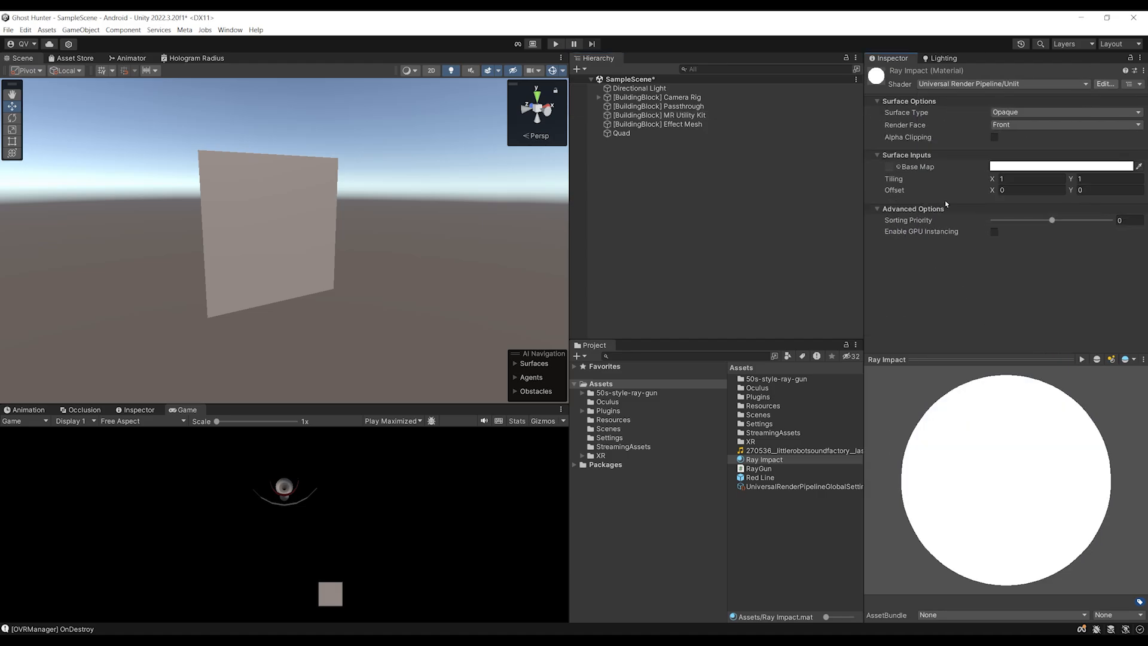
left_click(1002, 116)
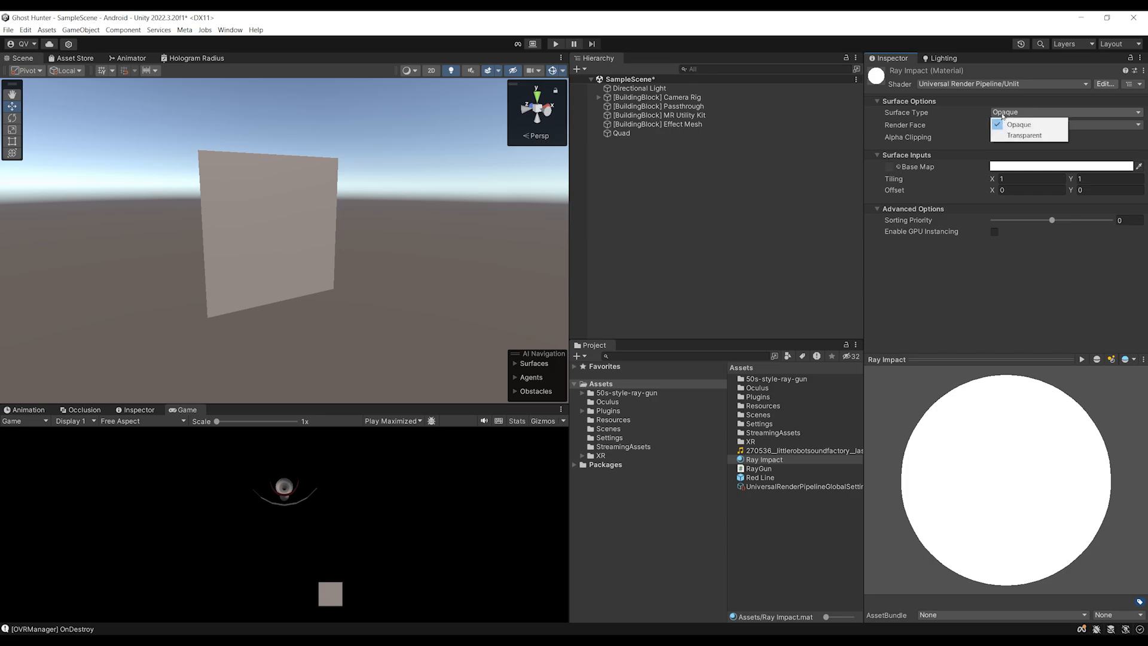
left_click(1024, 135)
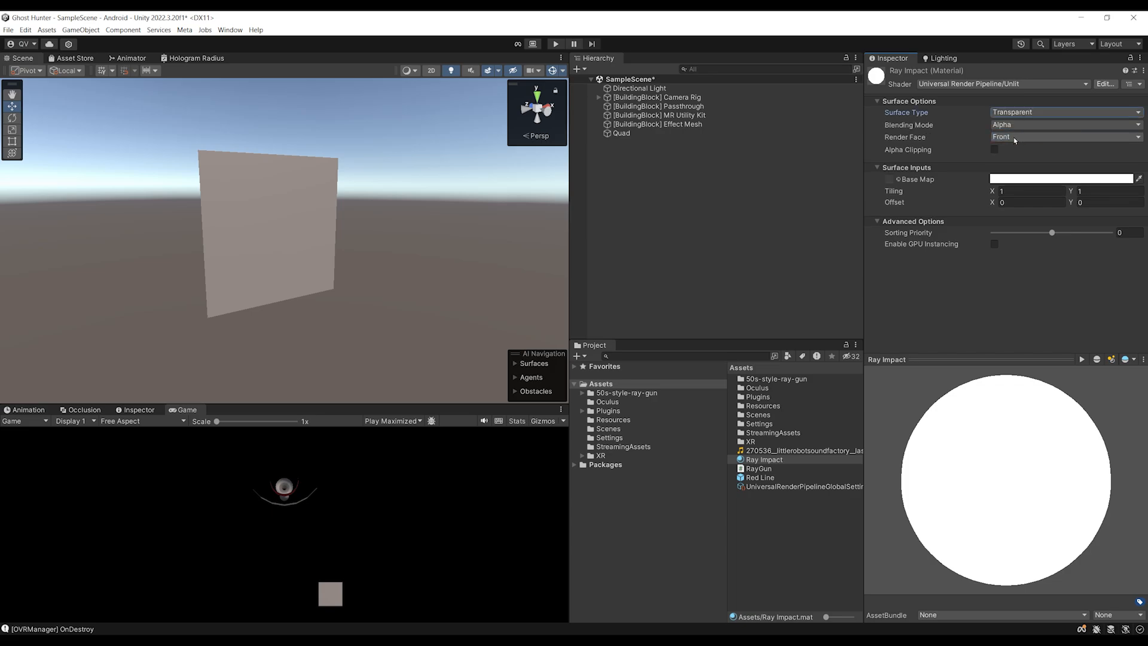
left_click(1006, 125)
left_click(1031, 159)
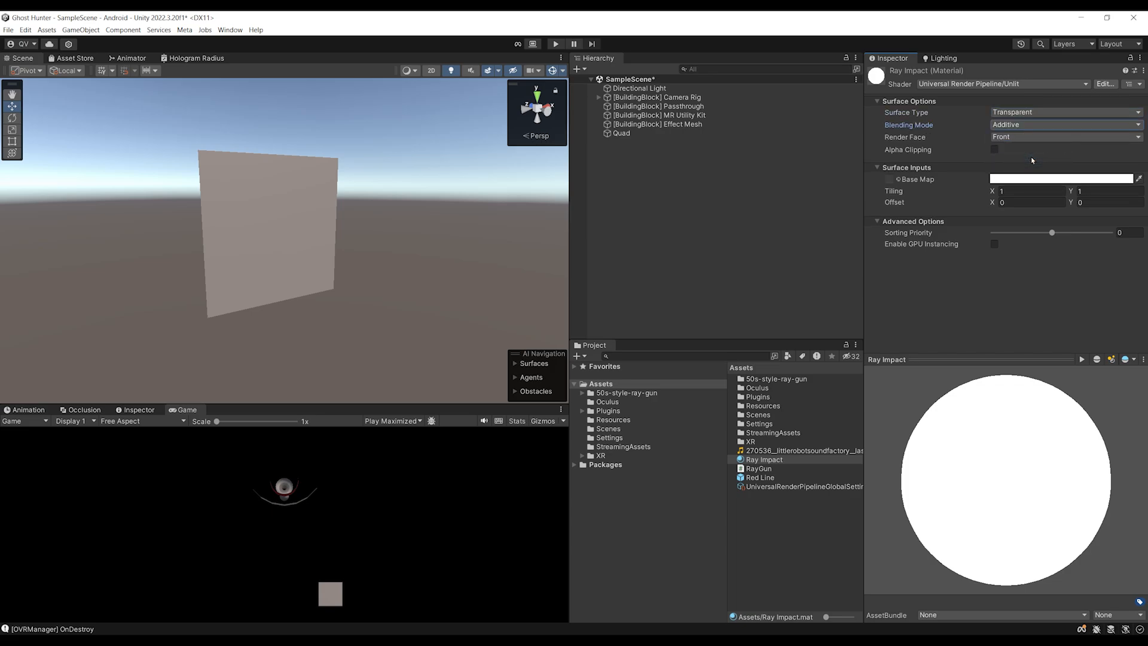
Step: Set the Ray Impact material's Base Map texture to Default-Particle and apply the material to the Quad
left_click(898, 180)
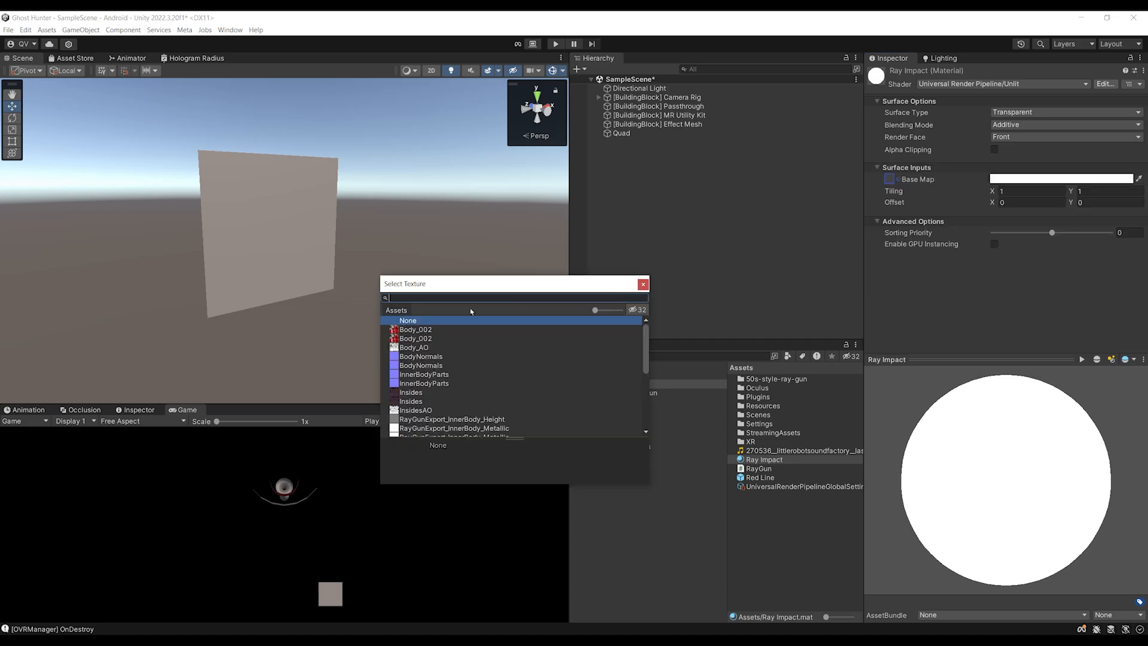
type("particl")
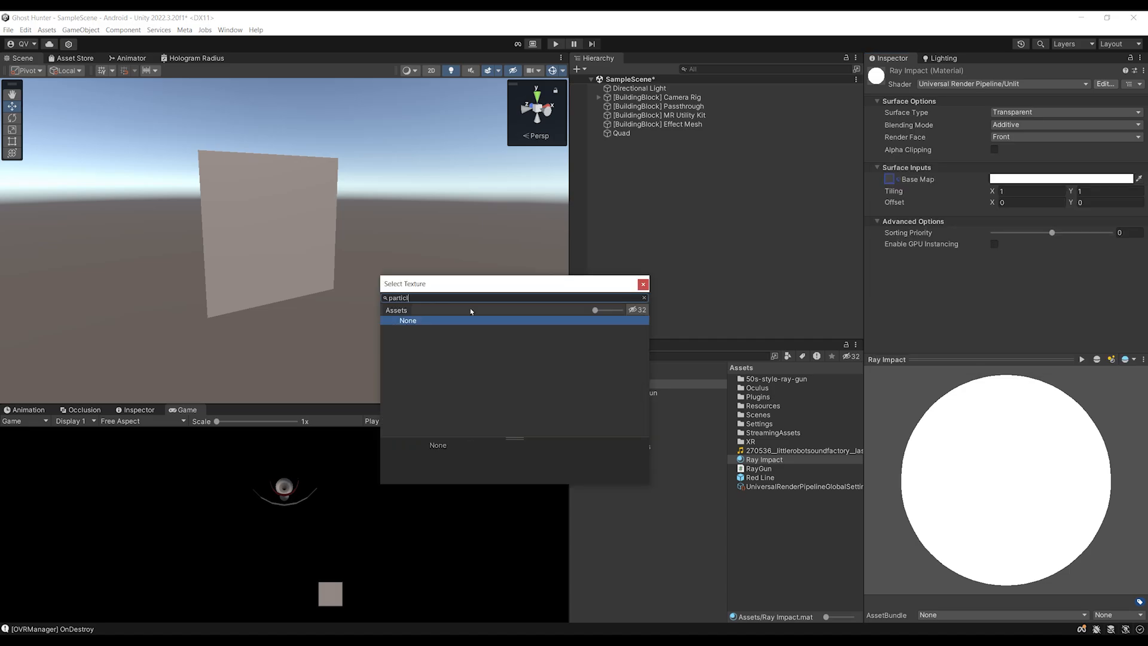
type("e")
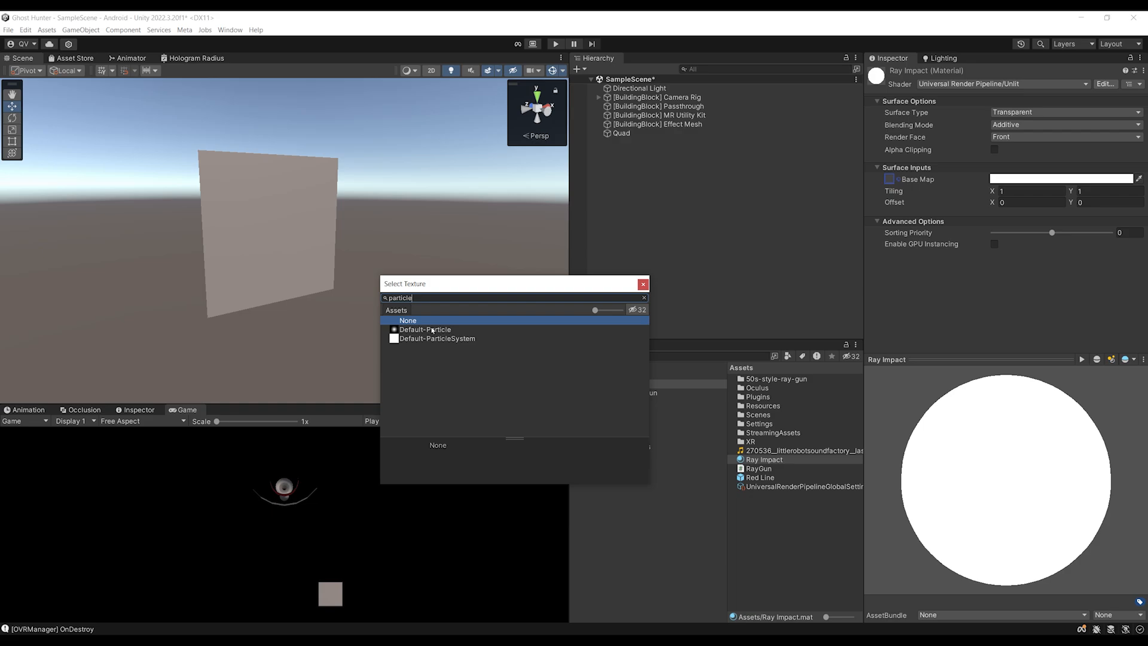
double_click(435, 329)
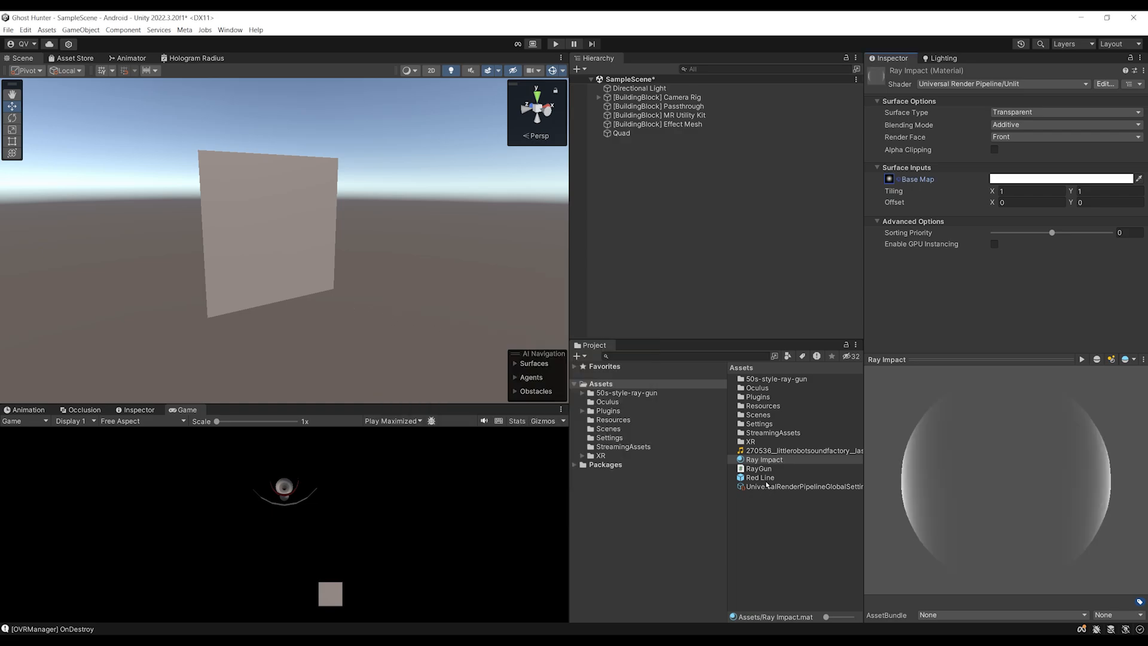
left_click(763, 461)
left_click_drag(763, 461, 319, 288)
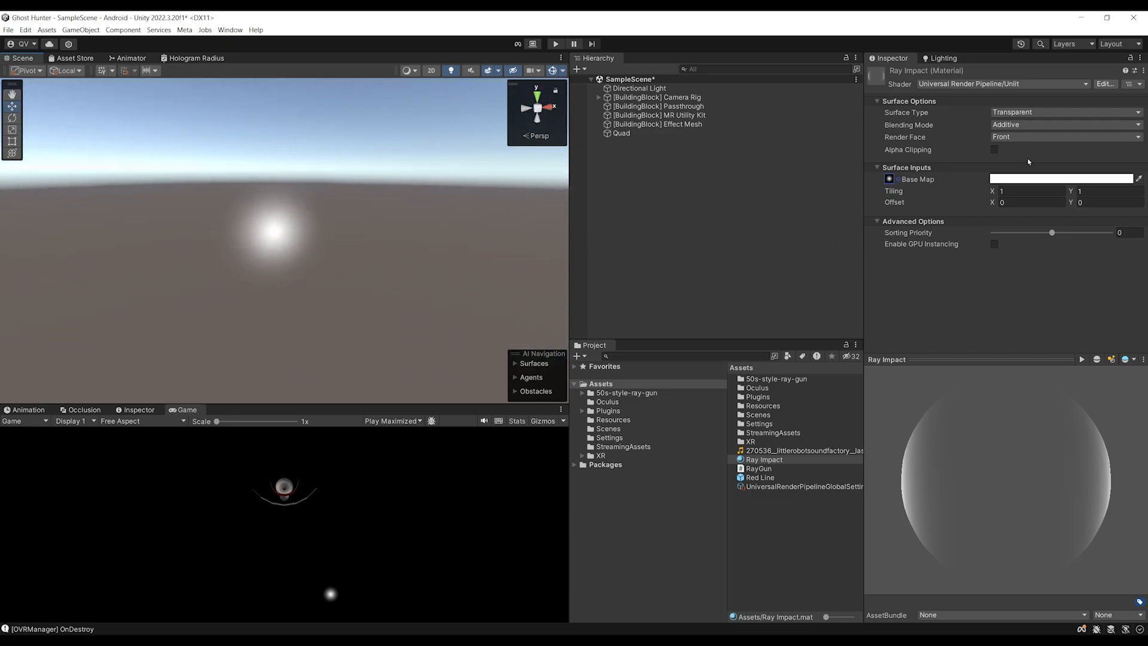
Step: Set the Ray Impact material's Base Map color to pure red (FF0000), save the scene, and inspect the Quad
left_click(1025, 179)
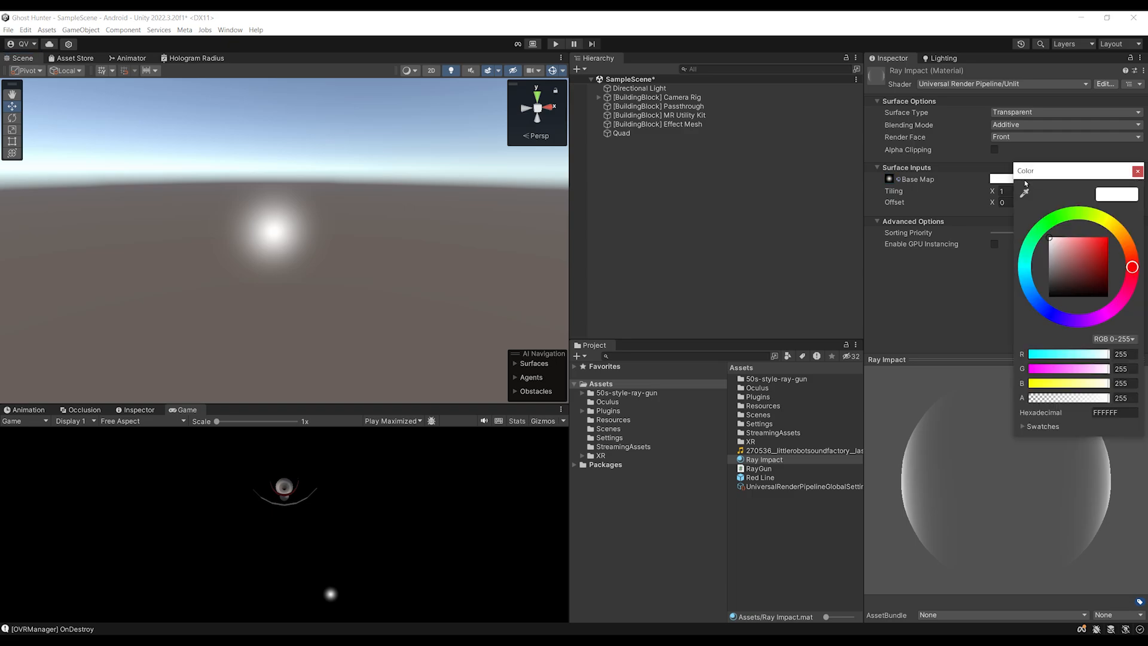
left_click_drag(1083, 247, 1146, 213)
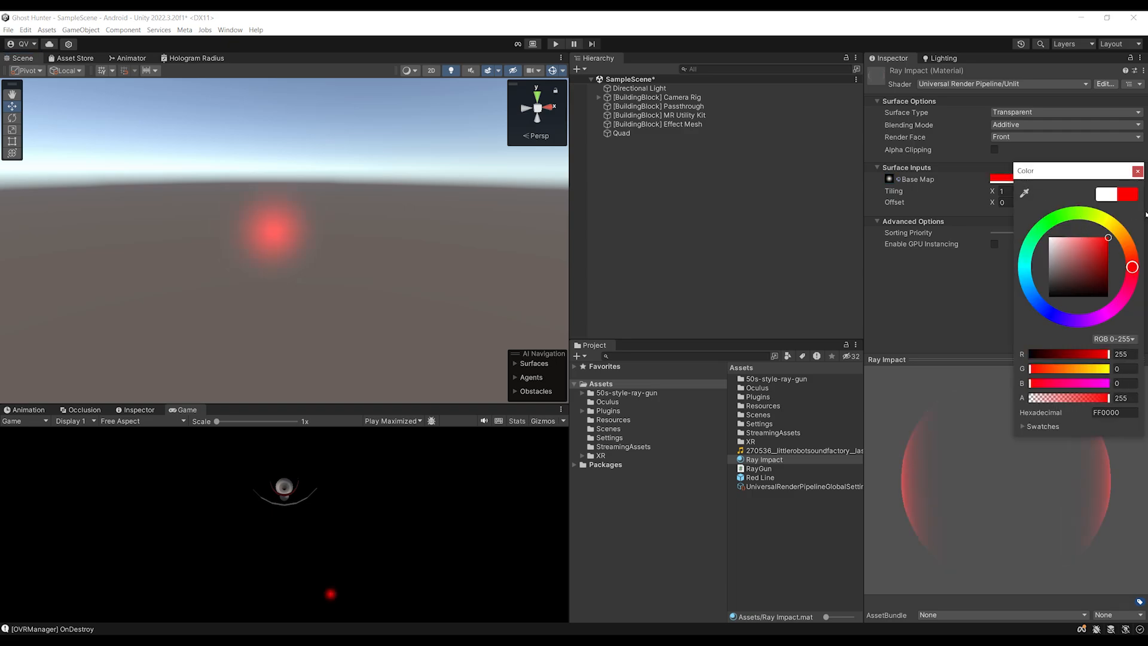
left_click(1137, 171)
scroll(237, 195, "down", 4)
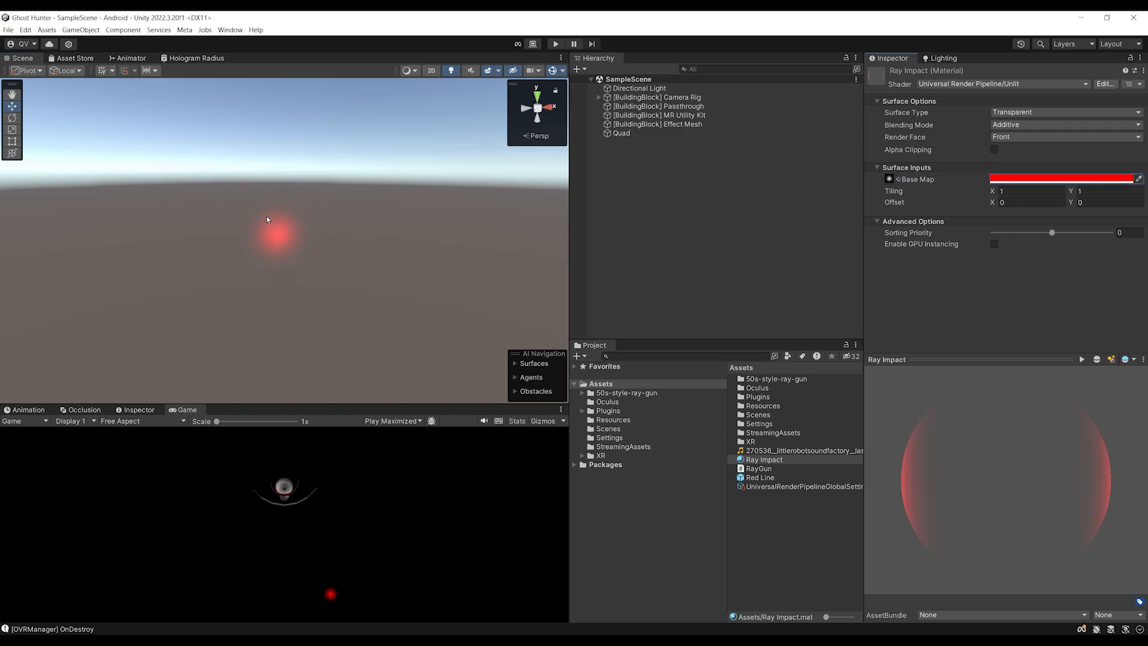
left_click_drag(315, 226, 270, 278, "alt")
left_click_drag(270, 278, 263, 239, "alt")
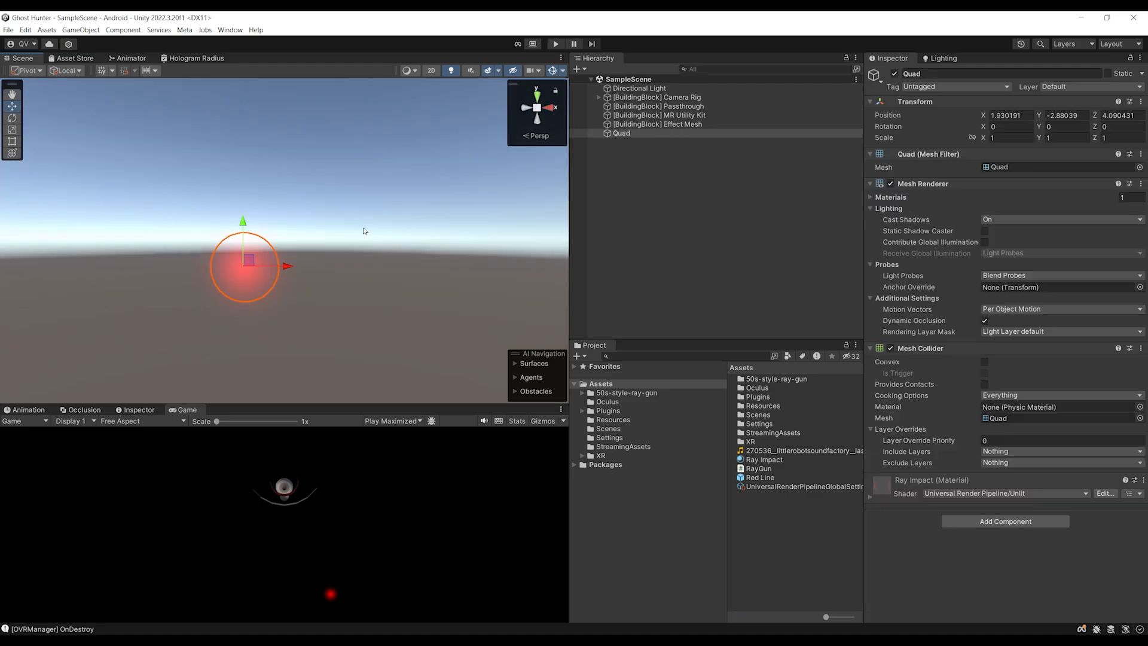
middle_click_drag(363, 231, 338, 227)
key("r")
left_click_drag(299, 255, 361, 245)
key("ctrl+z")
left_click_drag(287, 257, 340, 219)
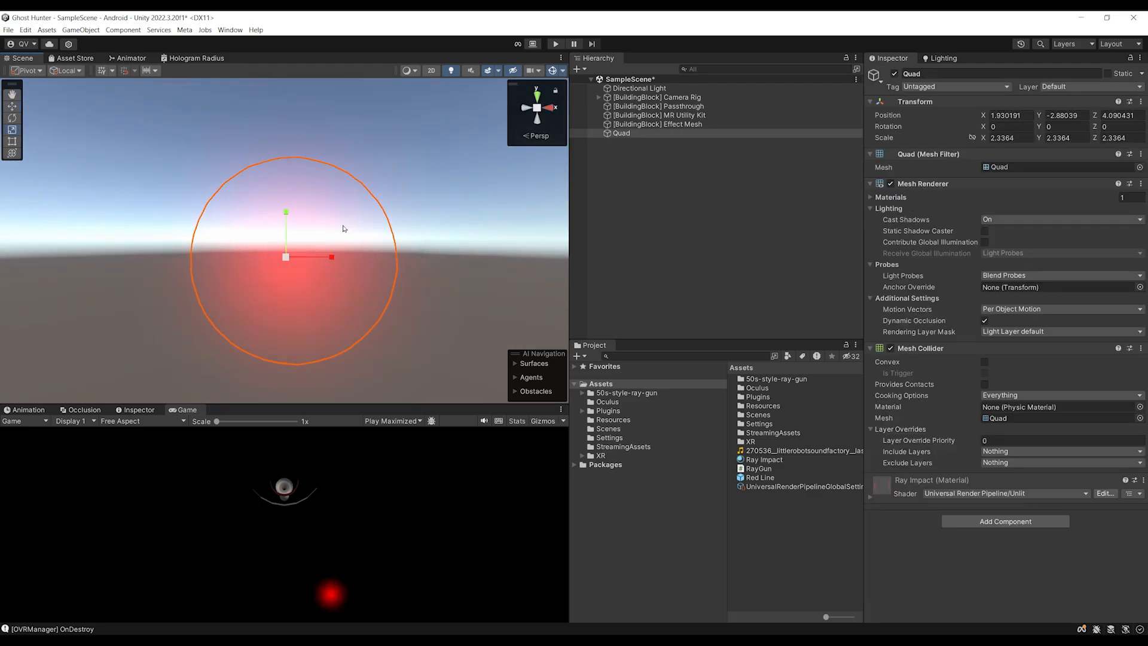
key("ctrl+z")
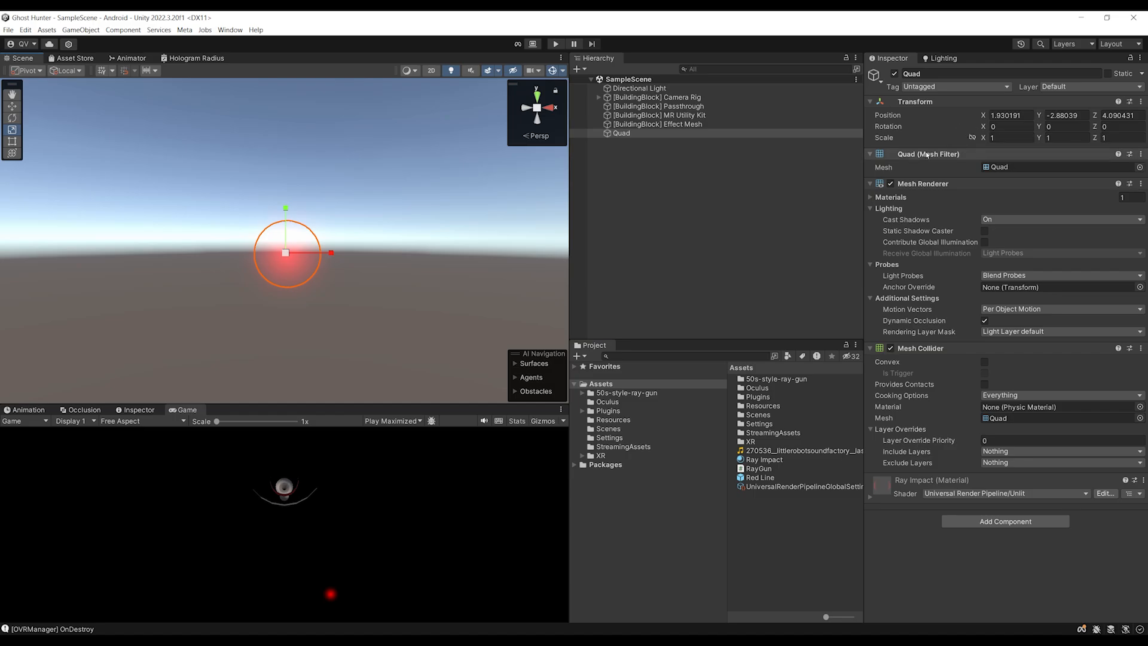
Step: Rename the Quad object in the scene as Ray Impact
left_click(633, 133)
left_click(621, 134)
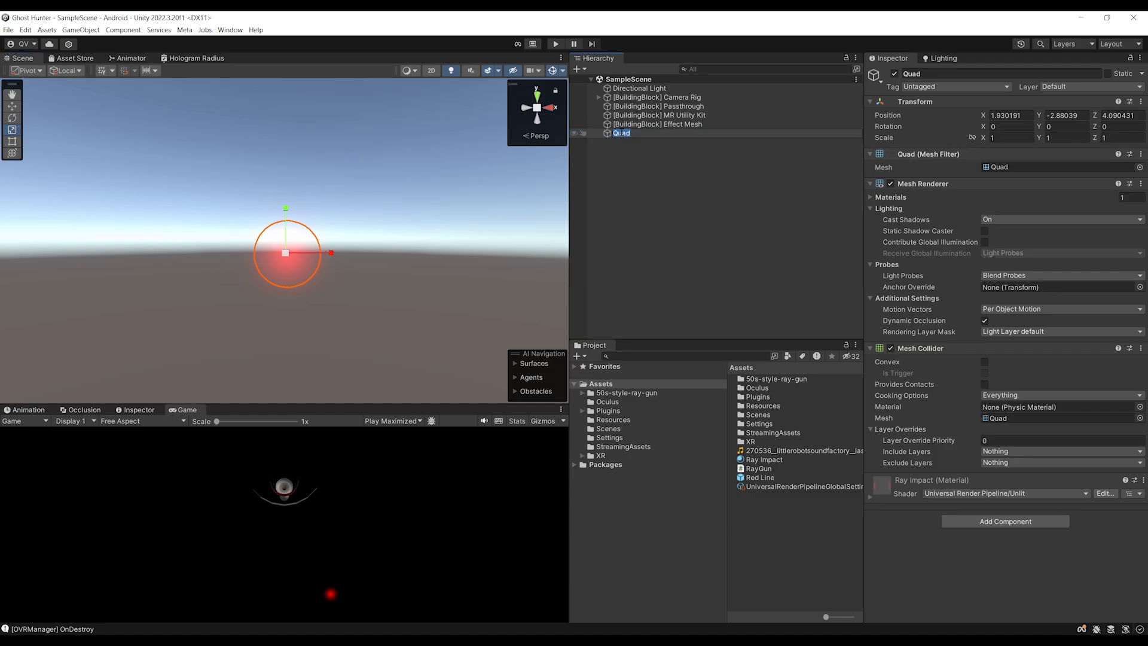
type("Ray Impact")
key("Return")
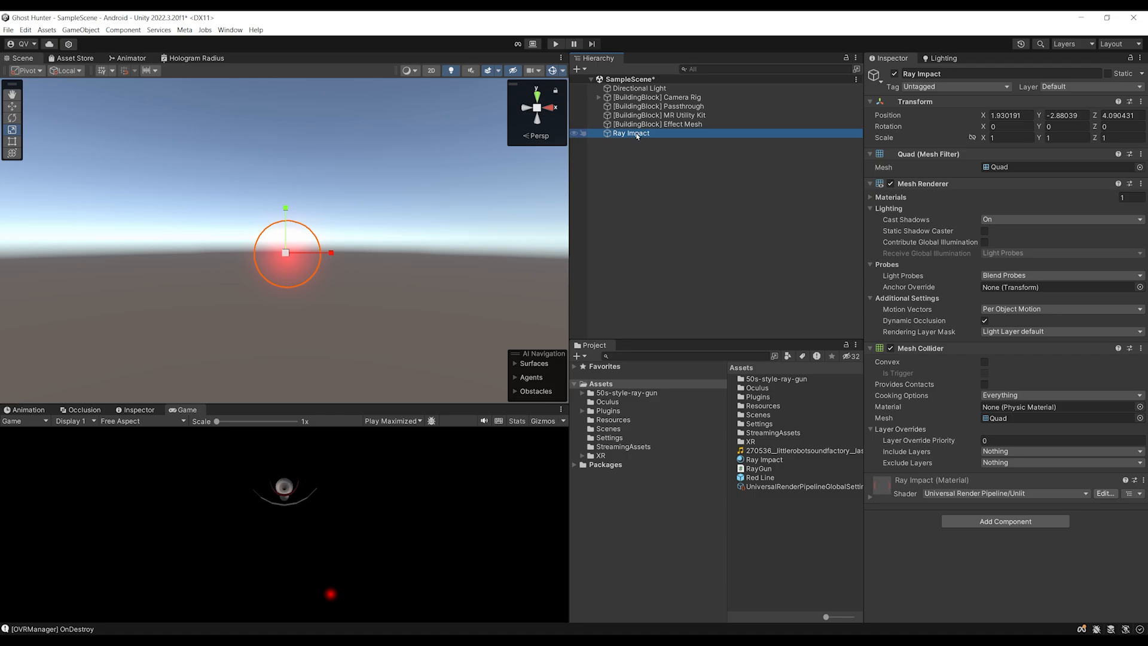
Step: Make a prefab of the Ray Impact object in the Assets folder and delete its instance from the scene
left_click_drag(638, 137, 755, 515)
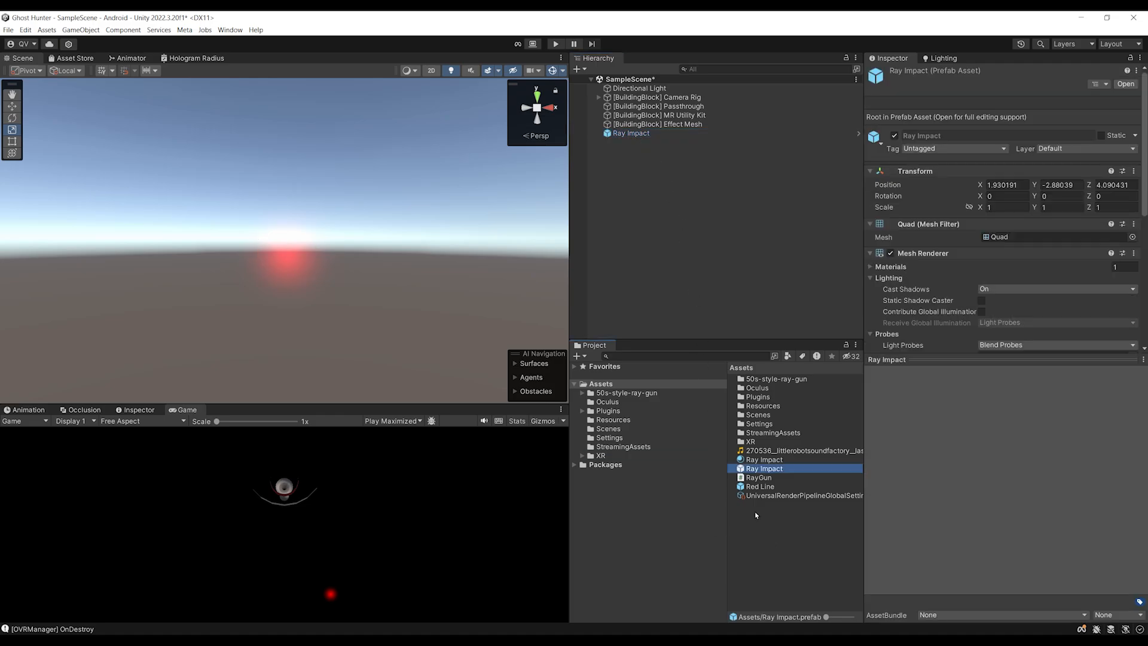
left_click(632, 133)
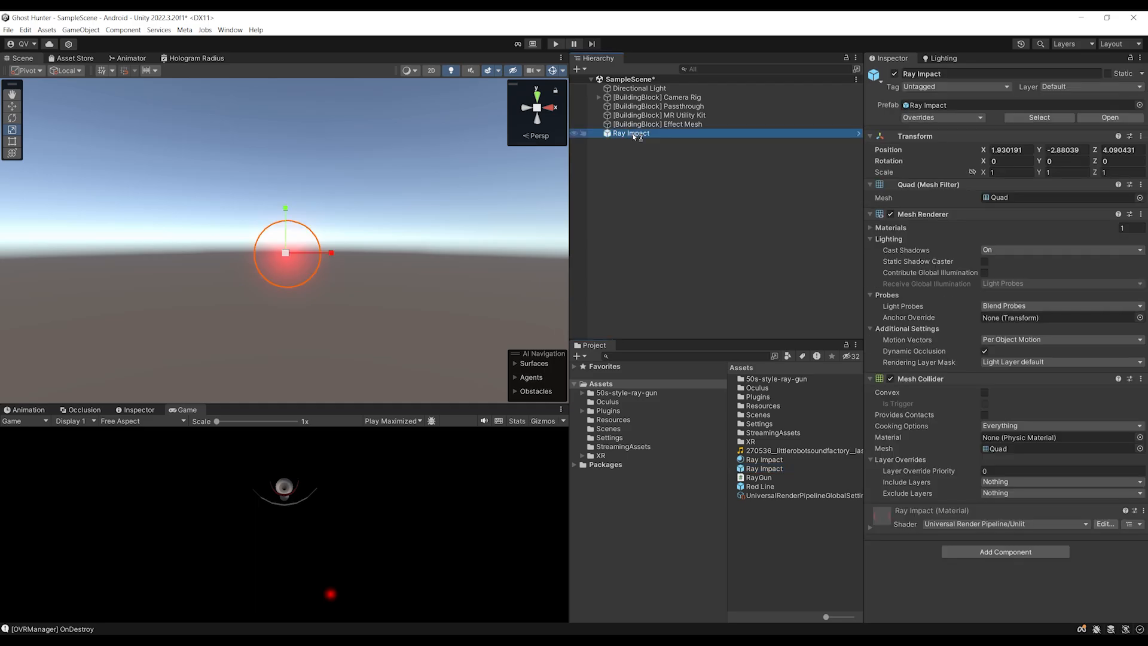
key("Delete")
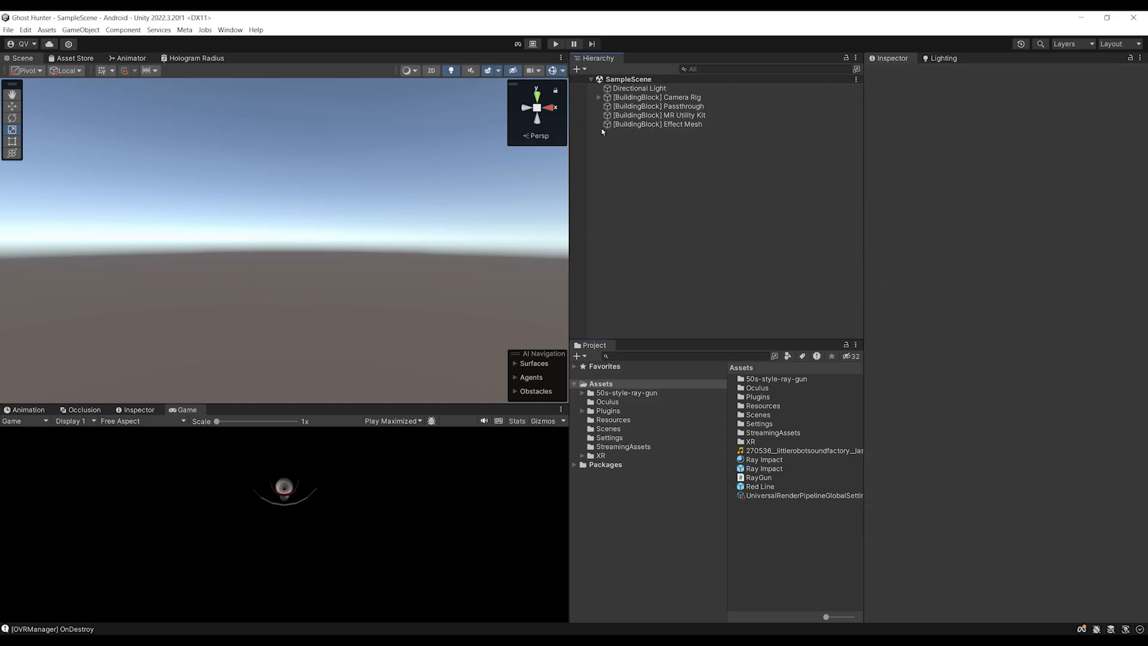
Step: Select the Ray Gun under the Camera Rig's RightHandAnchor and open its RayGun script in Visual Studio
left_click(599, 97)
left_click(647, 187)
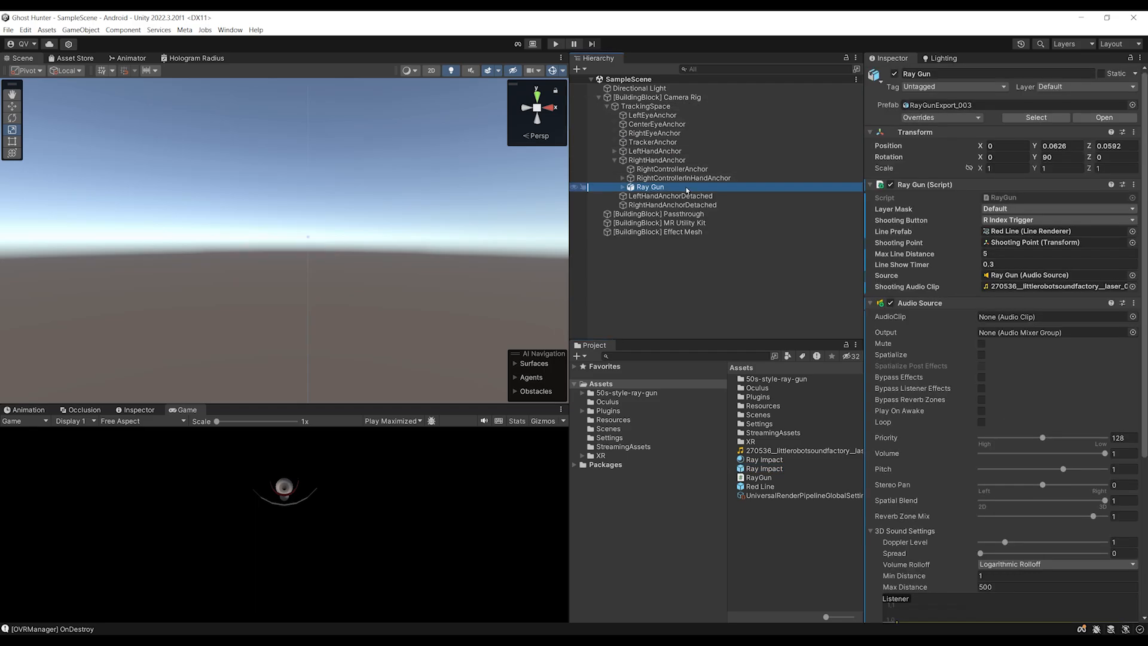
left_click(938, 305)
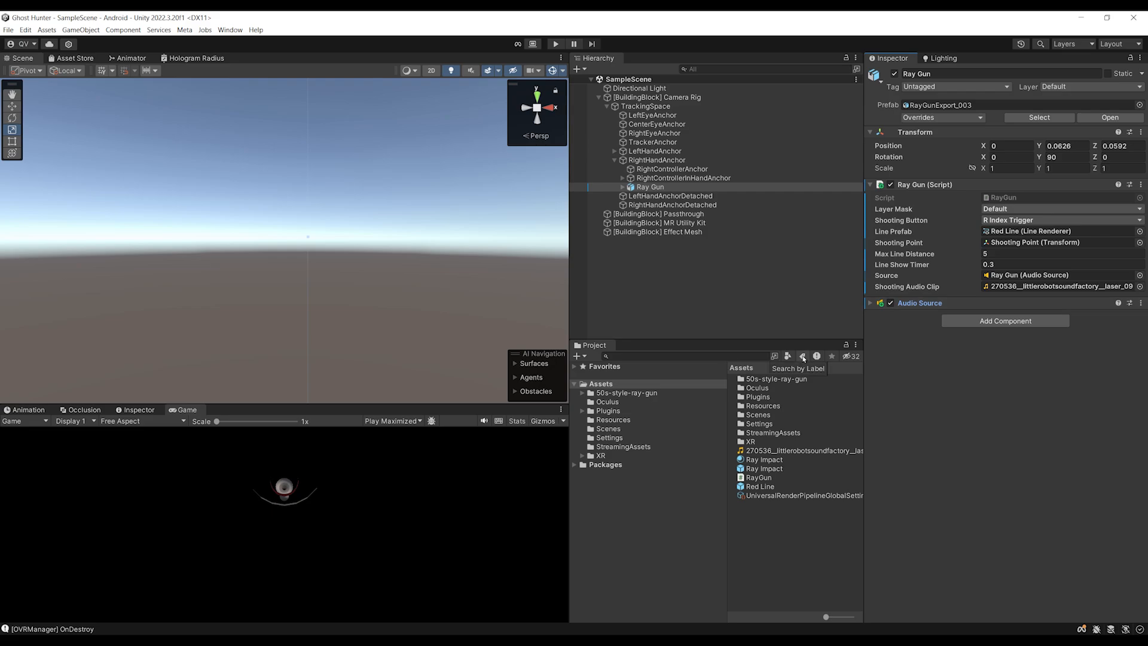
double_click(1004, 197)
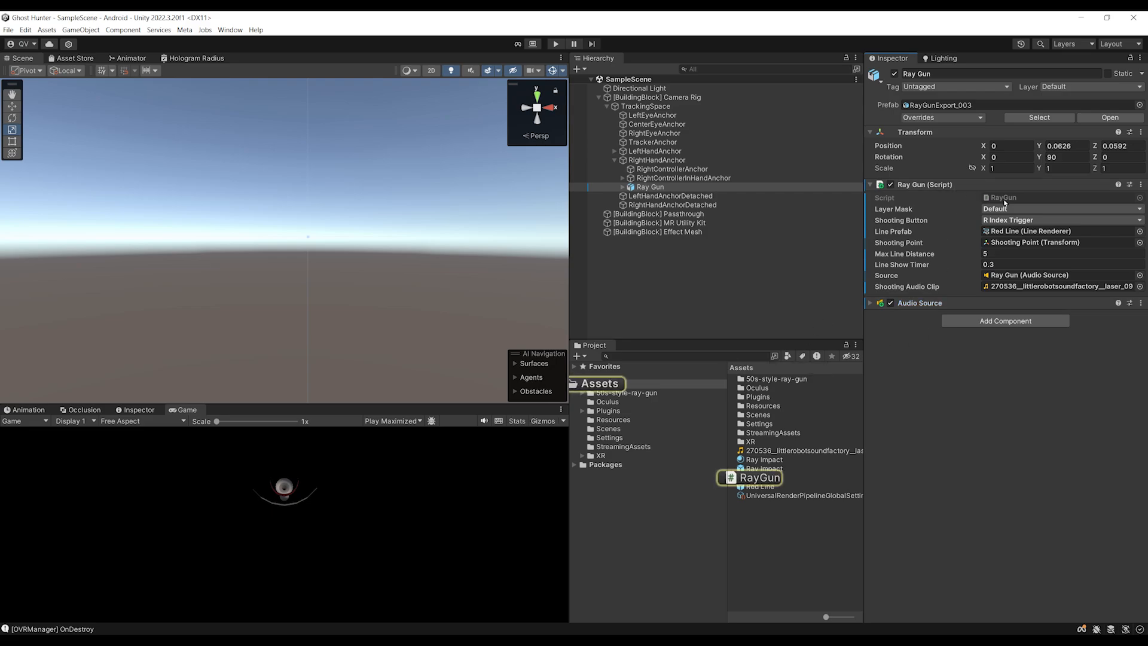
scroll(335, 257, "up", 5)
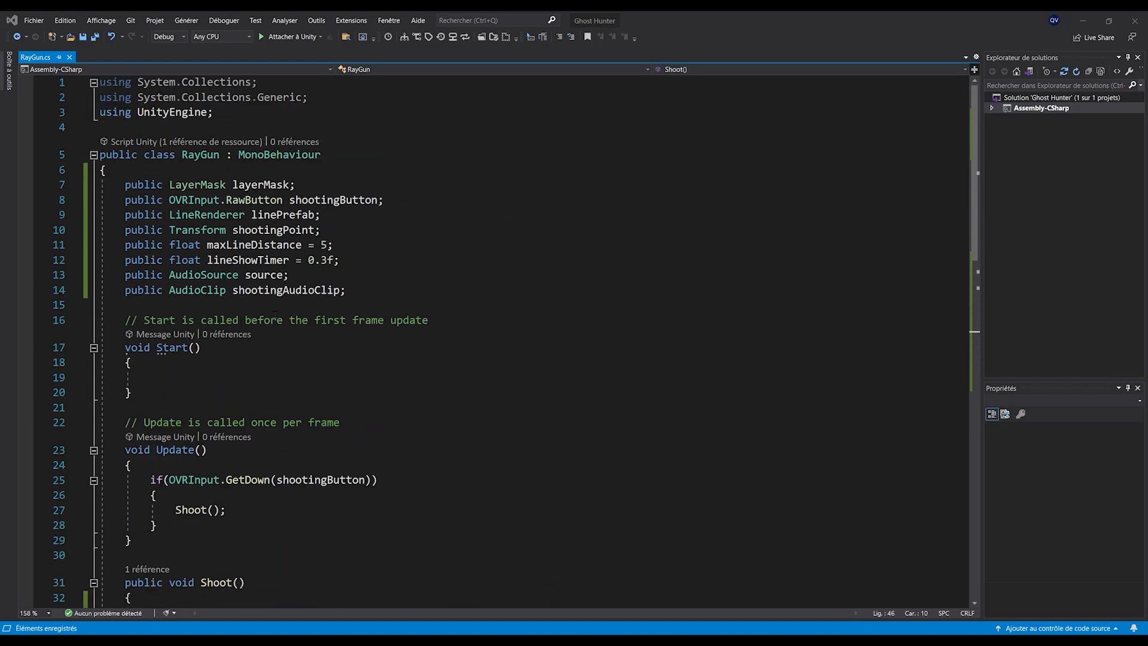
Step: Declare a public GameObject field named rayImpactPrefab below linePrefab in the RayGun class
scroll(275, 313, "down", 1, "ctrl")
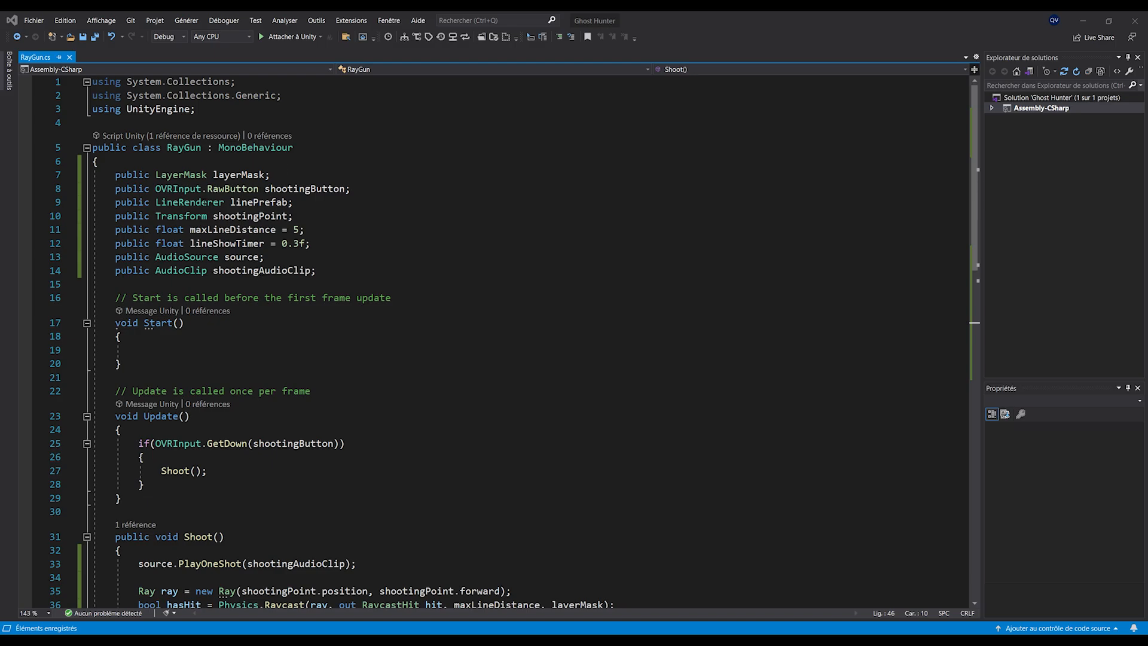
left_click(309, 202)
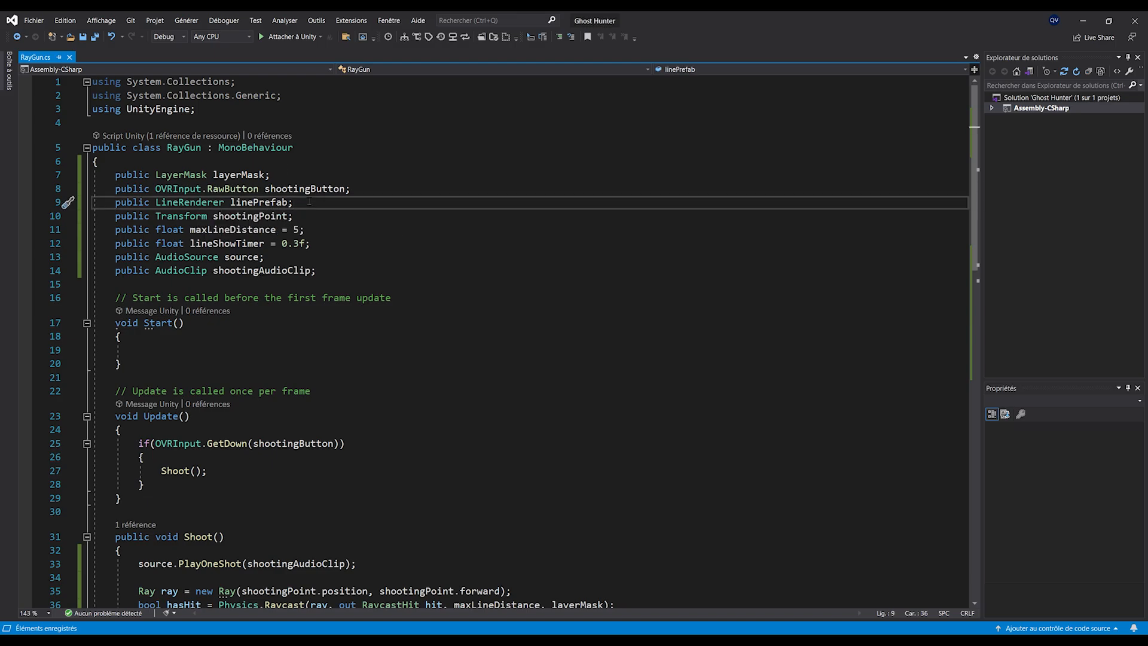
key("Return")
type("public ")
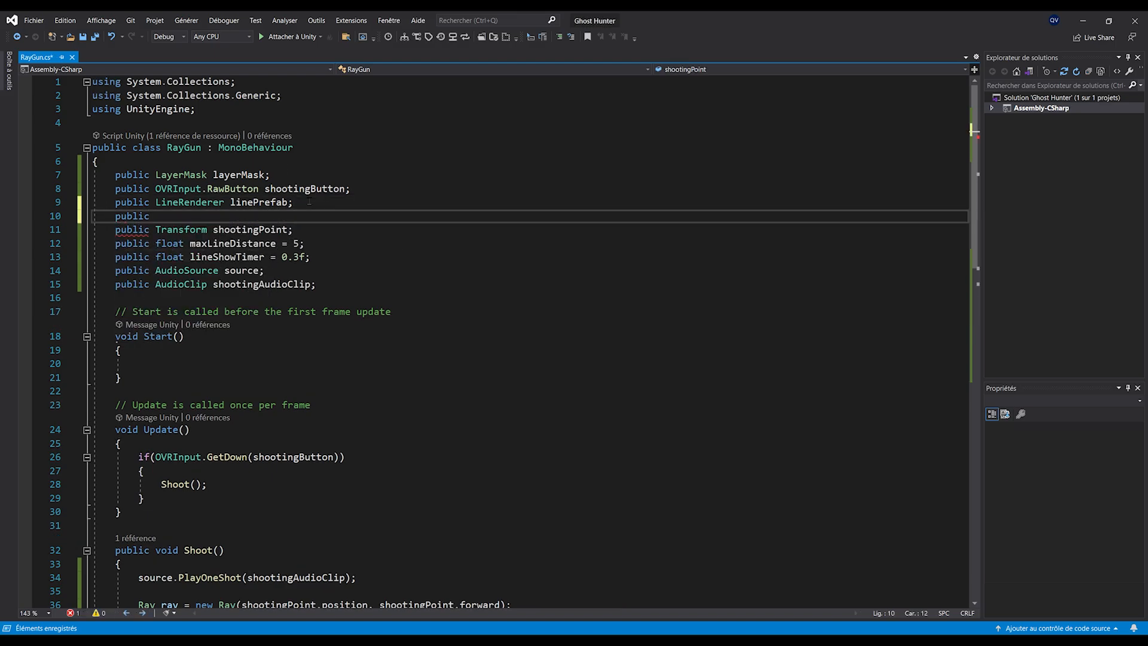
type("GameObject rayIm")
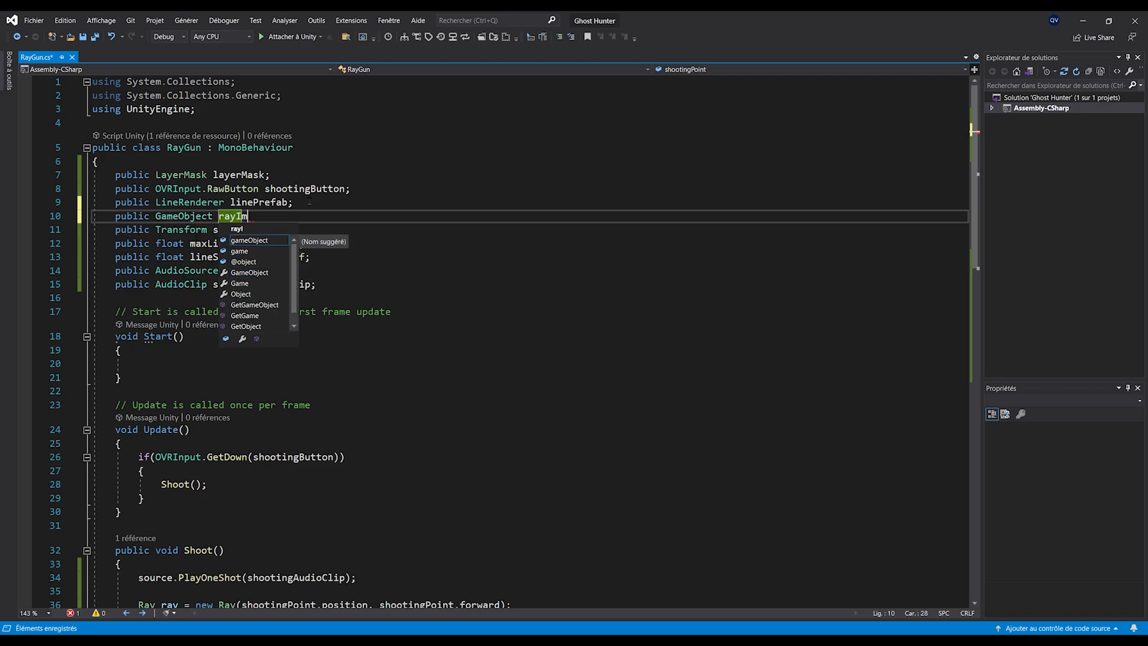
type("pactPrefab;")
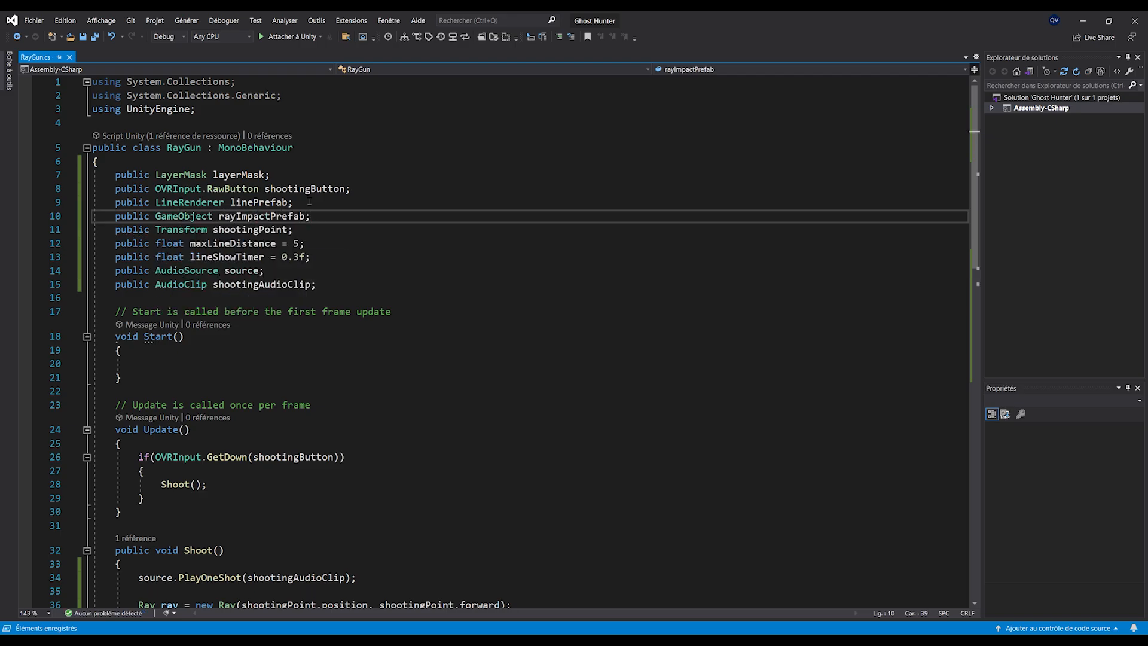
double_click(262, 215)
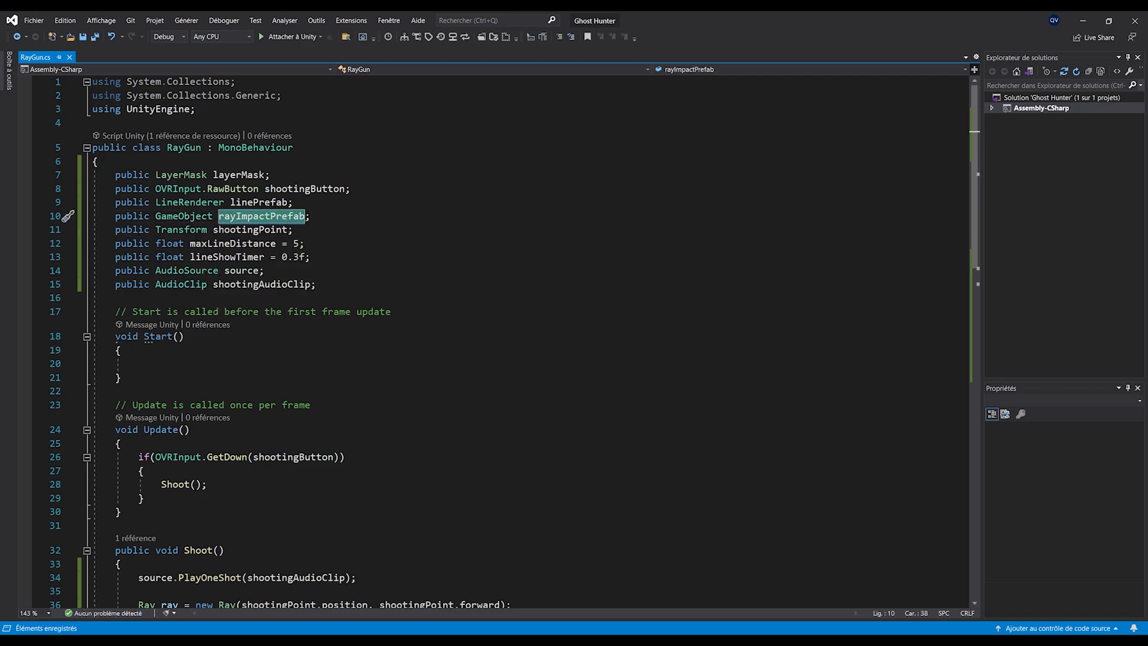
Step: In Shoot's hasHit block, start a GameObject rayImpact assignment that instantiates rayImpactPrefab at hit.point, with the rotation argument left empty
scroll(261, 351, "down", 9)
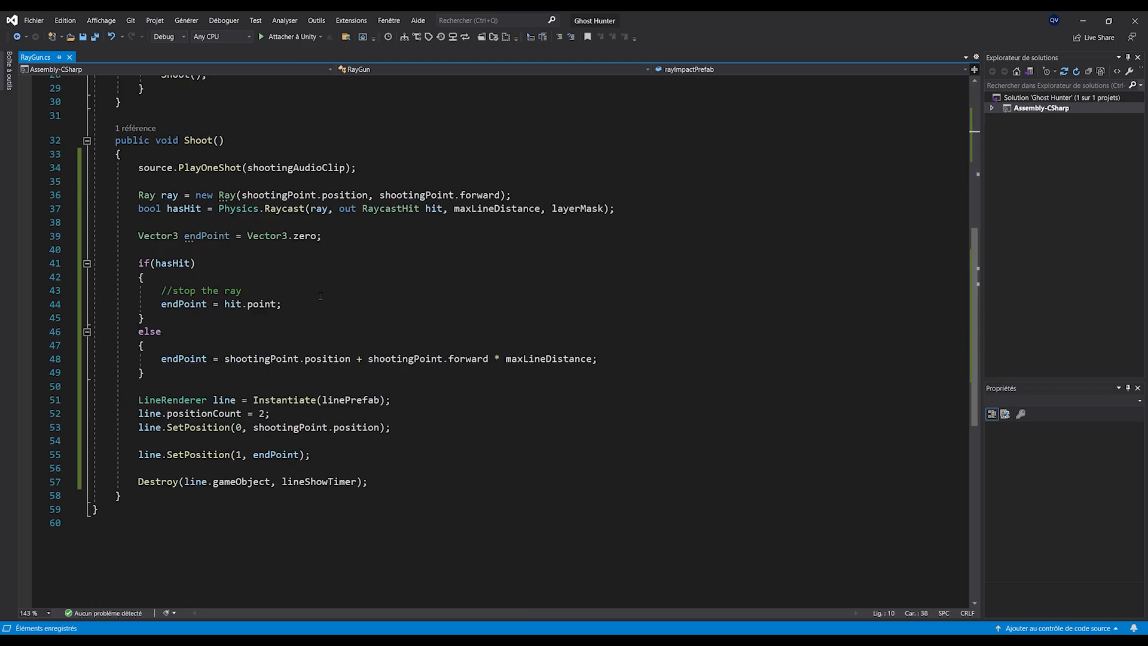
left_click(323, 304)
key("Return")
key("Return")
type("Game")
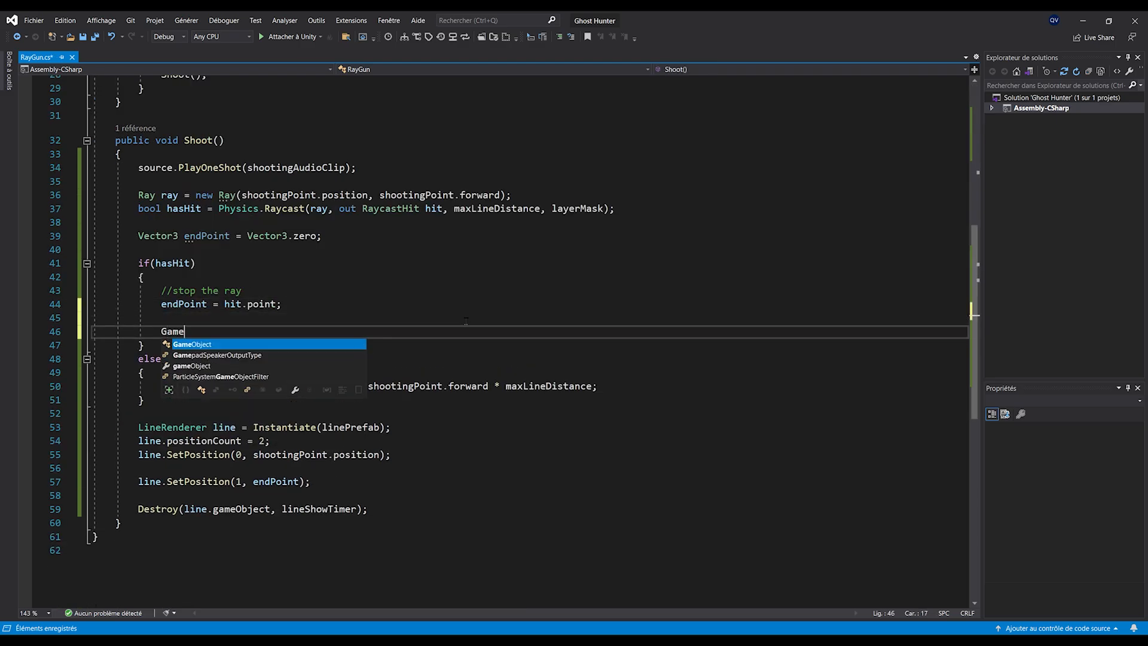
type("Object rayImpact = ")
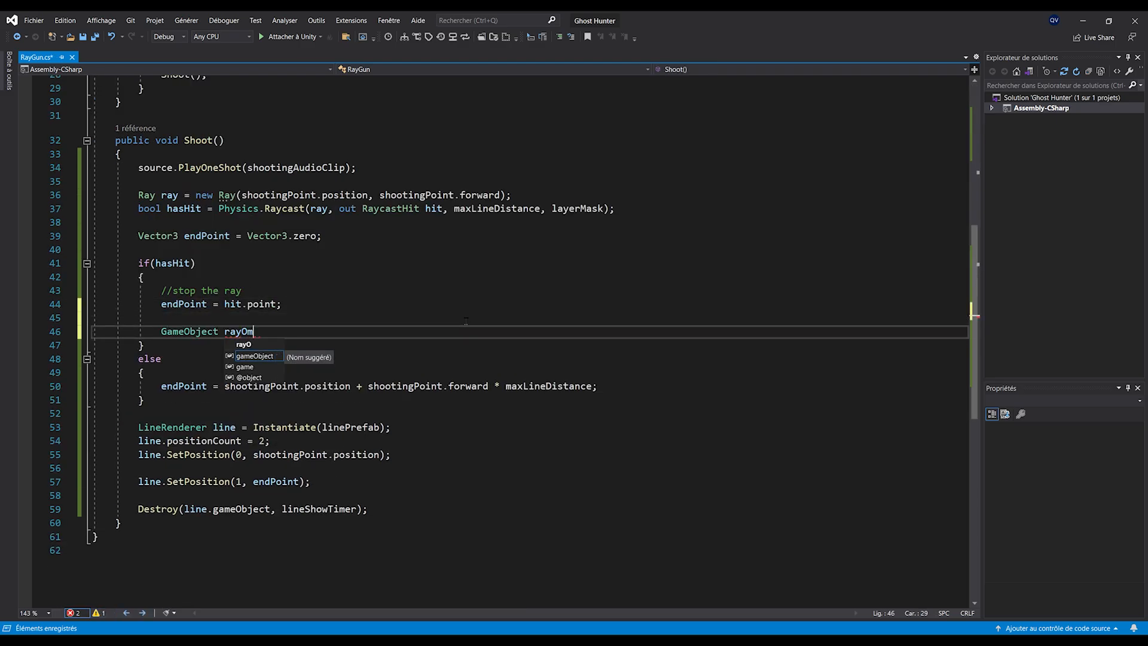
type("Instantiate(rayI")
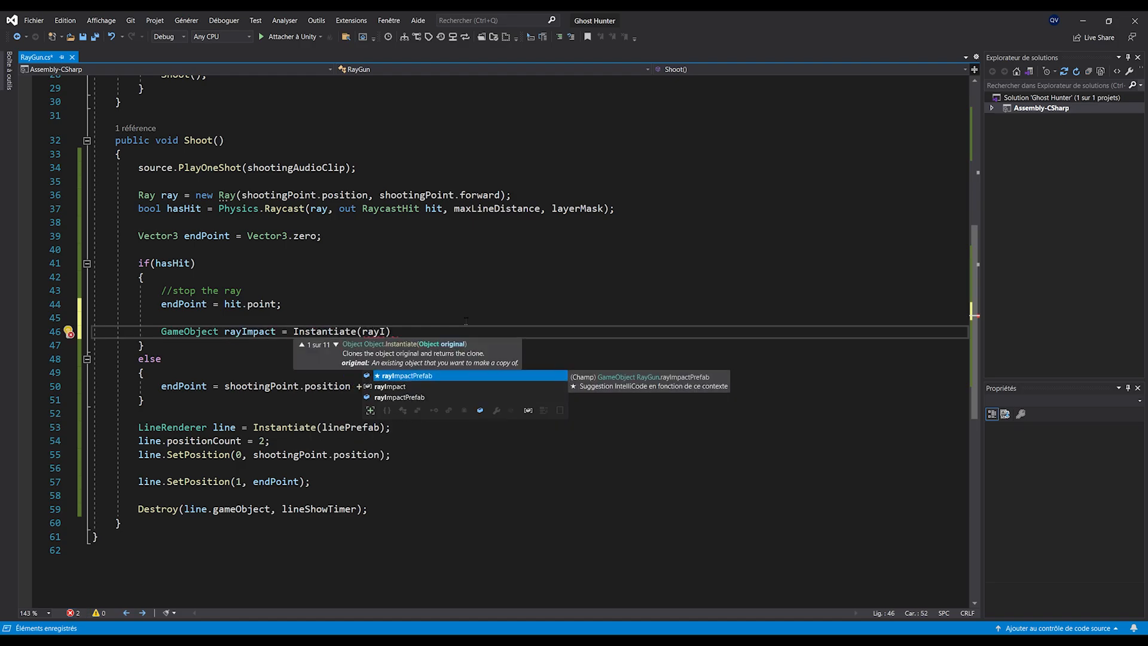
key("Tab")
type(",")
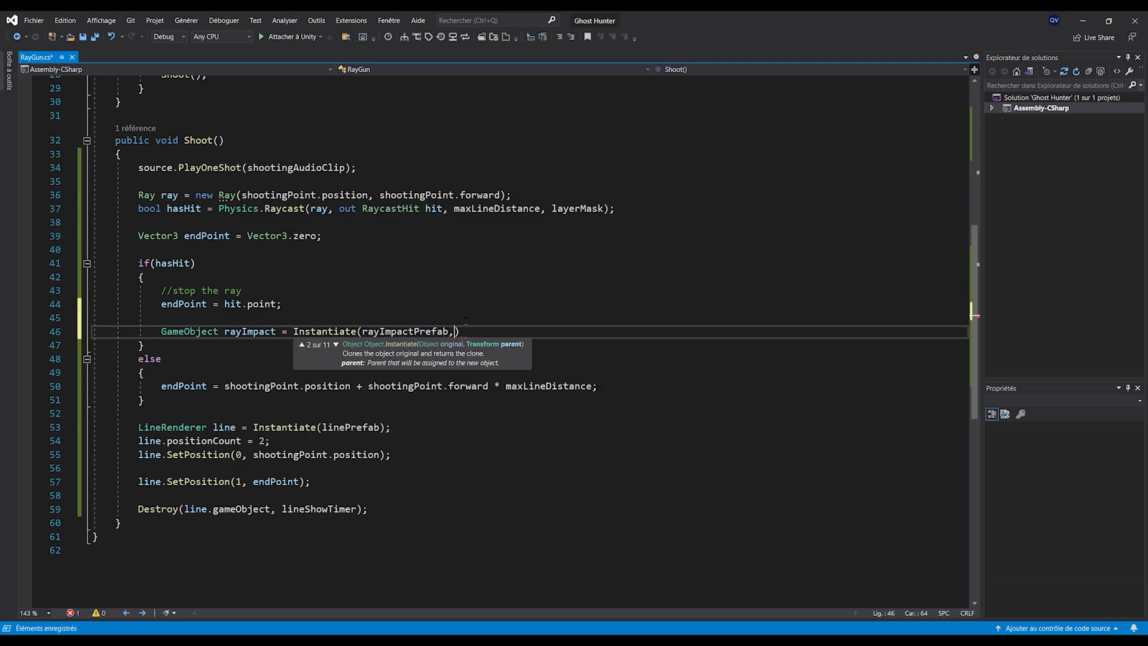
type(" hit.point,")
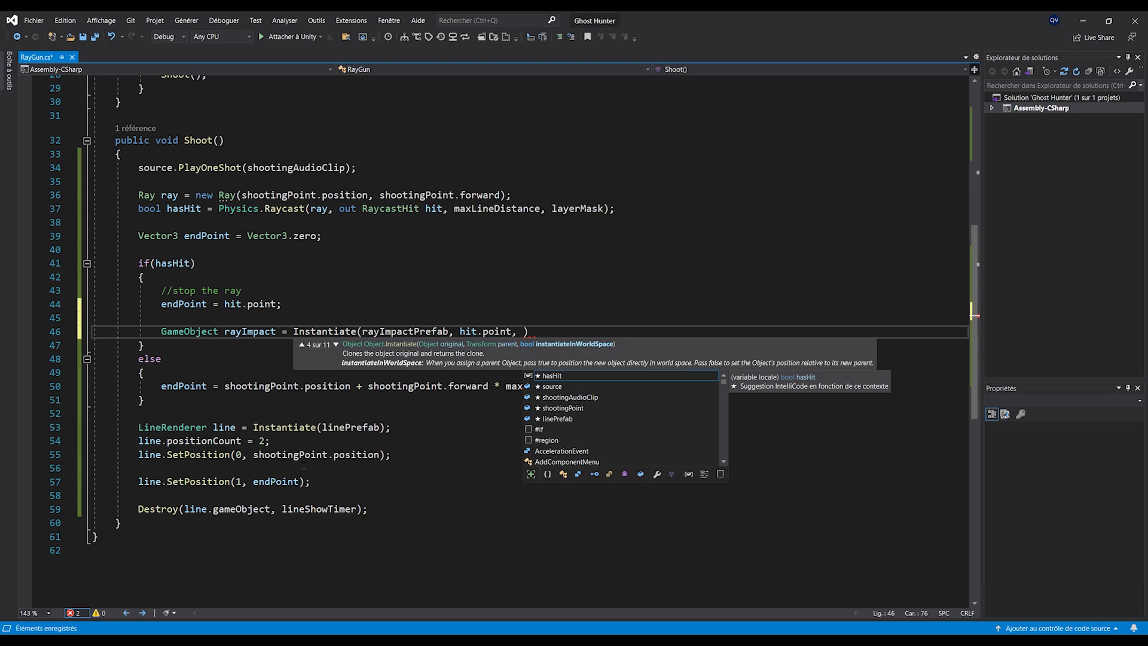
key("ctrl+Print")
mouse_move(772, 302)
left_mouse_down()
mouse_move(804, 239)
mouse_move(1025, 218)
mouse_move(1018, 308)
left_mouse_up()
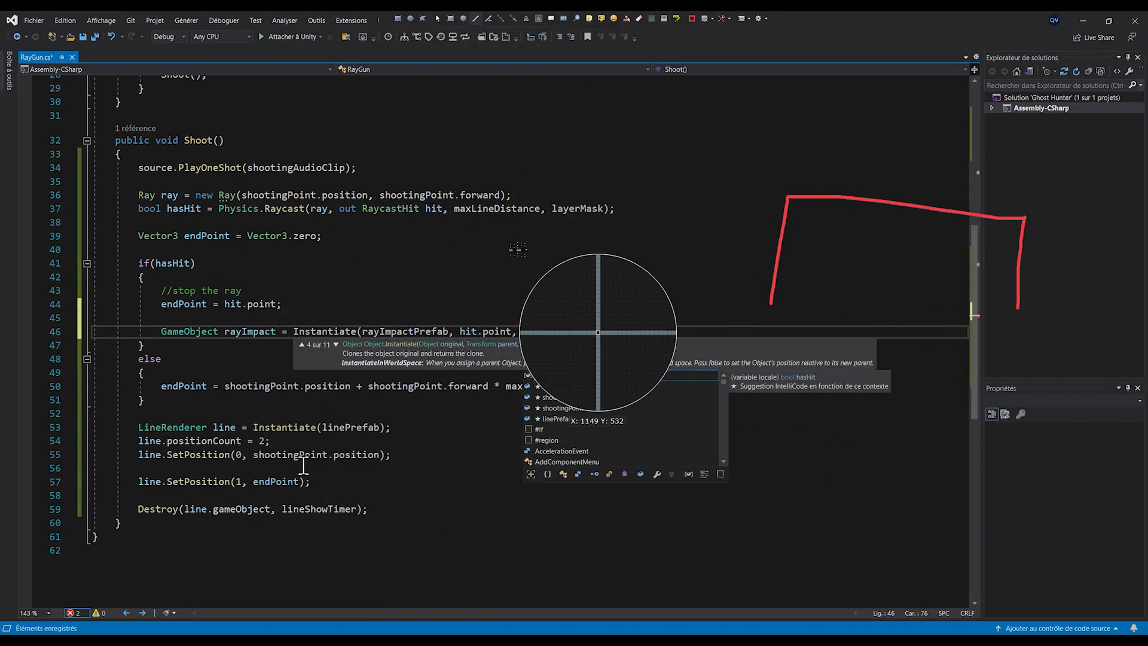
left_click_drag(539, 241, 775, 250)
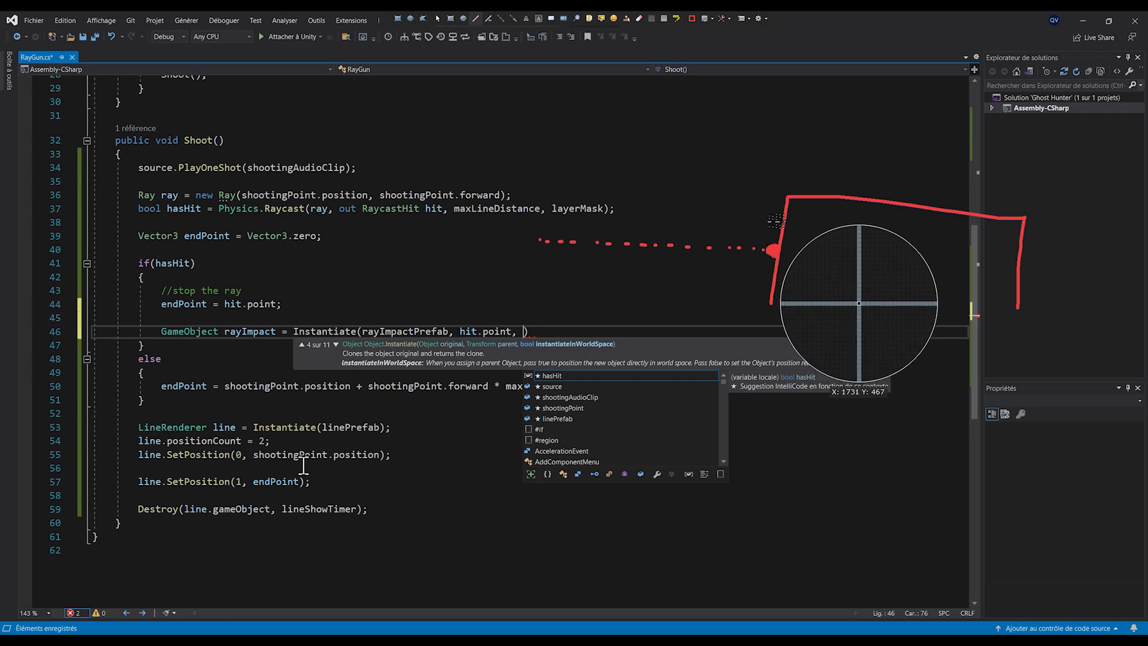
left_click_drag(776, 221, 772, 250)
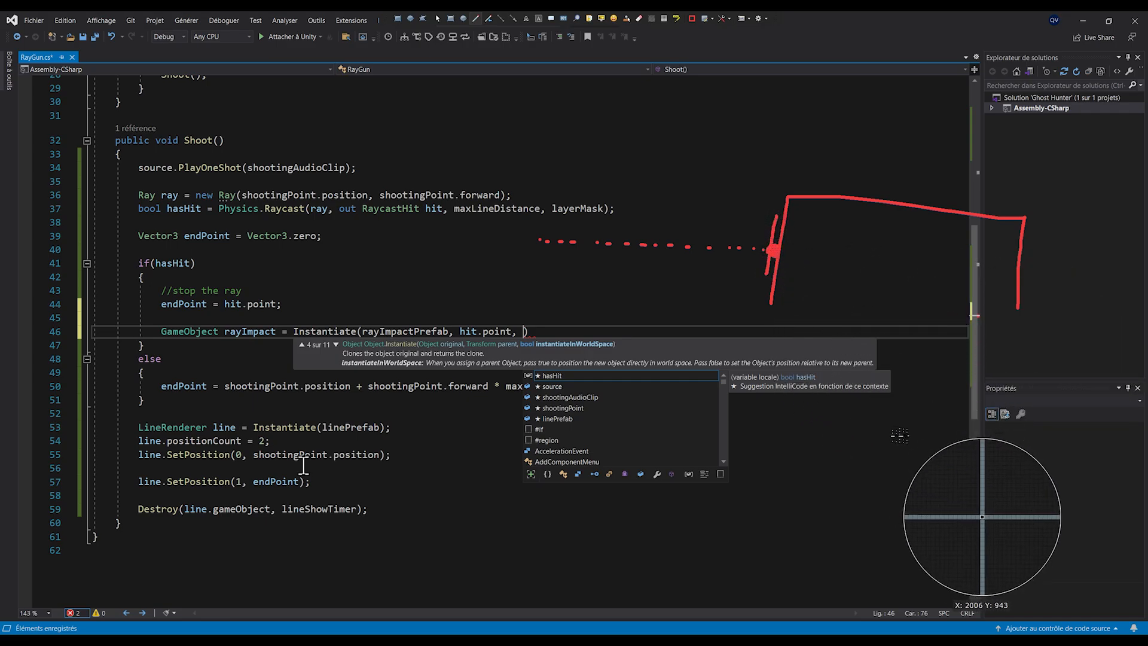
key("Escape")
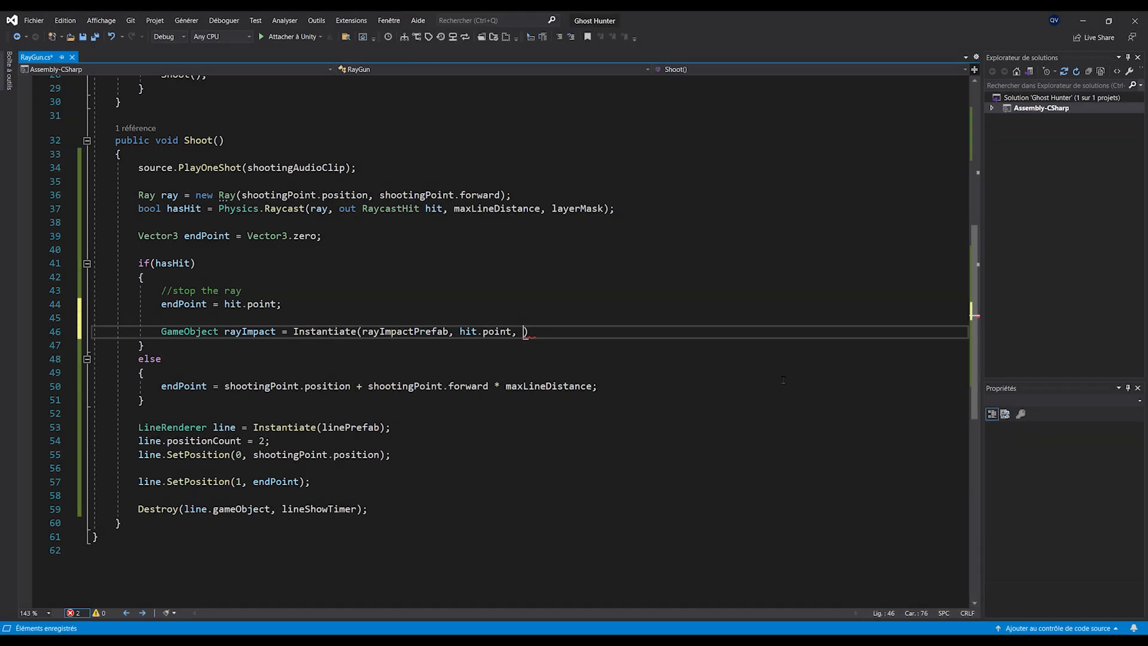
Step: Above the rayImpact line, add "Quaternion rayImpactRotation = Quaternion.LookRotation(-hit.normal);" and save the script
left_click(445, 314)
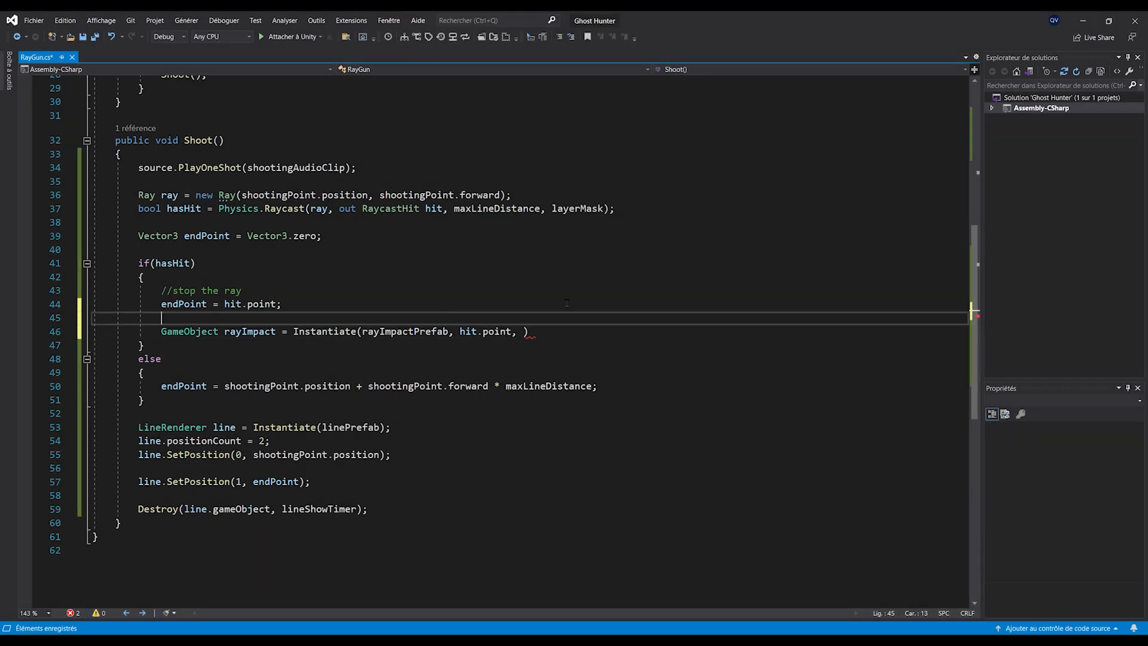
key("Return")
key("Return")
key("Up")
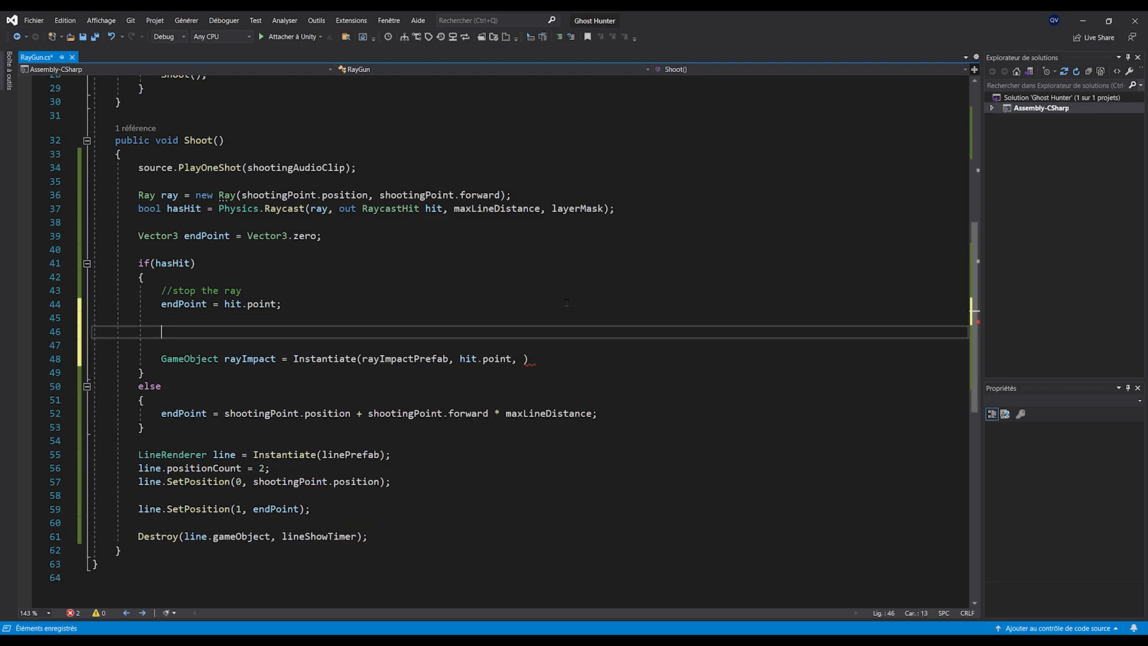
type("Quaternion rayImpactRot")
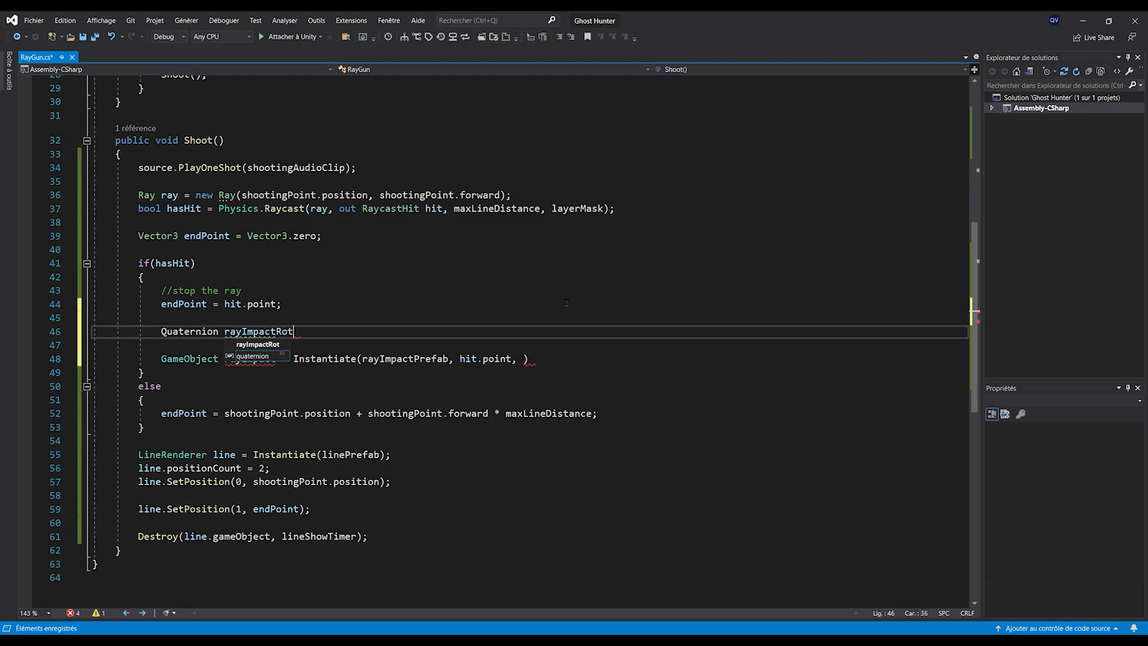
type("ation = Quate")
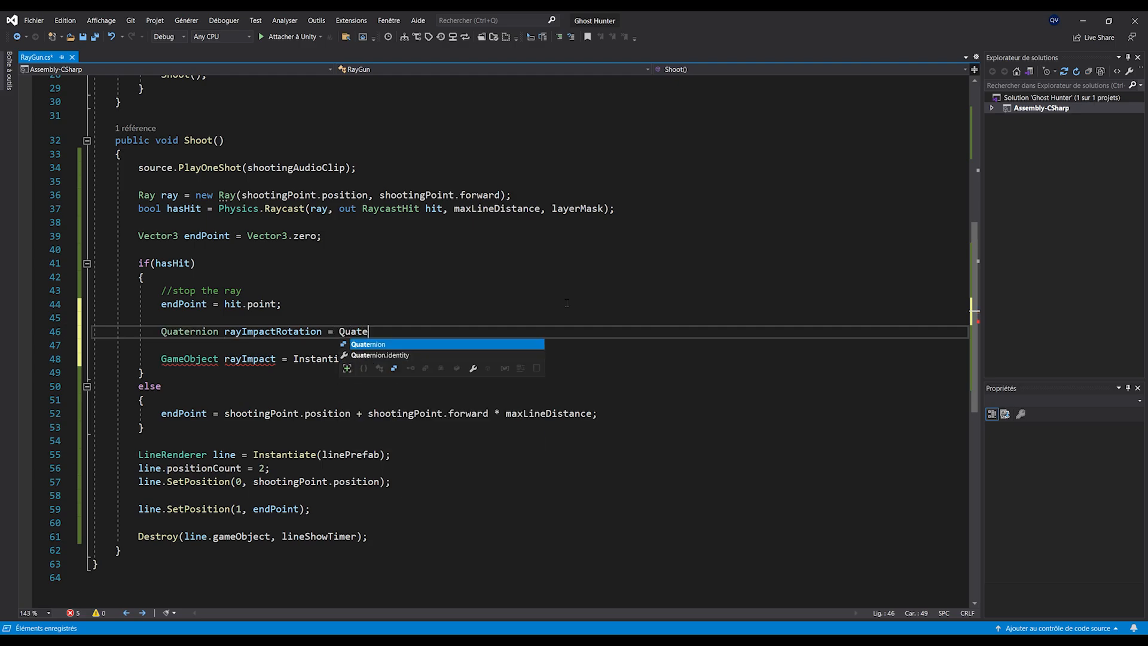
type("rnion.LookR")
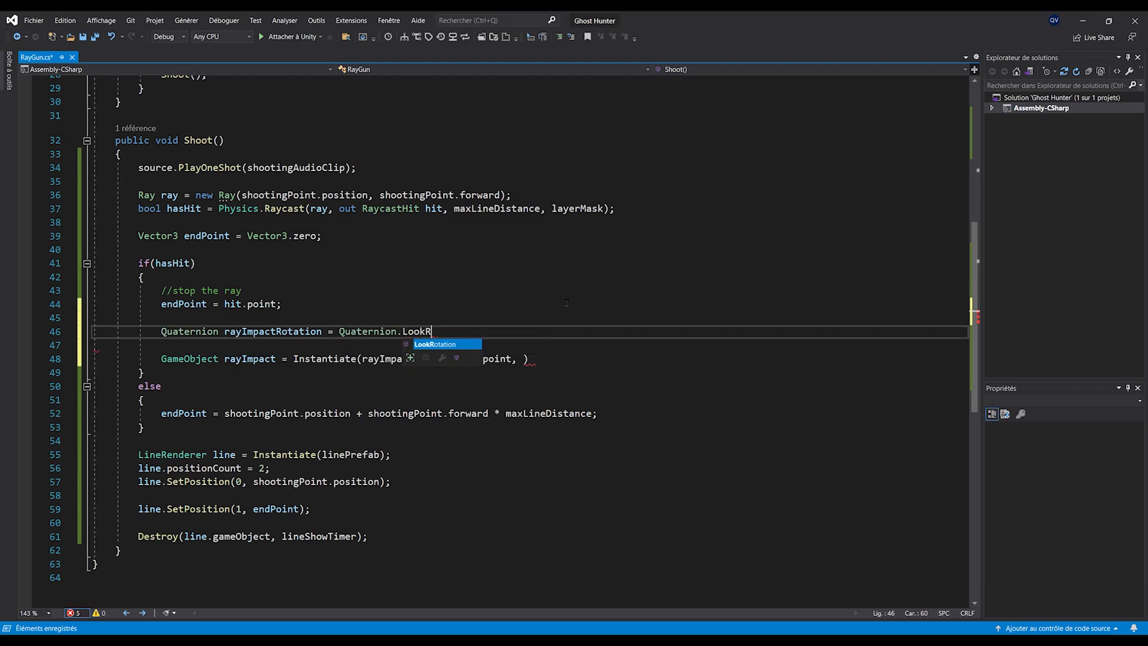
type("otation(-hit.normal)")
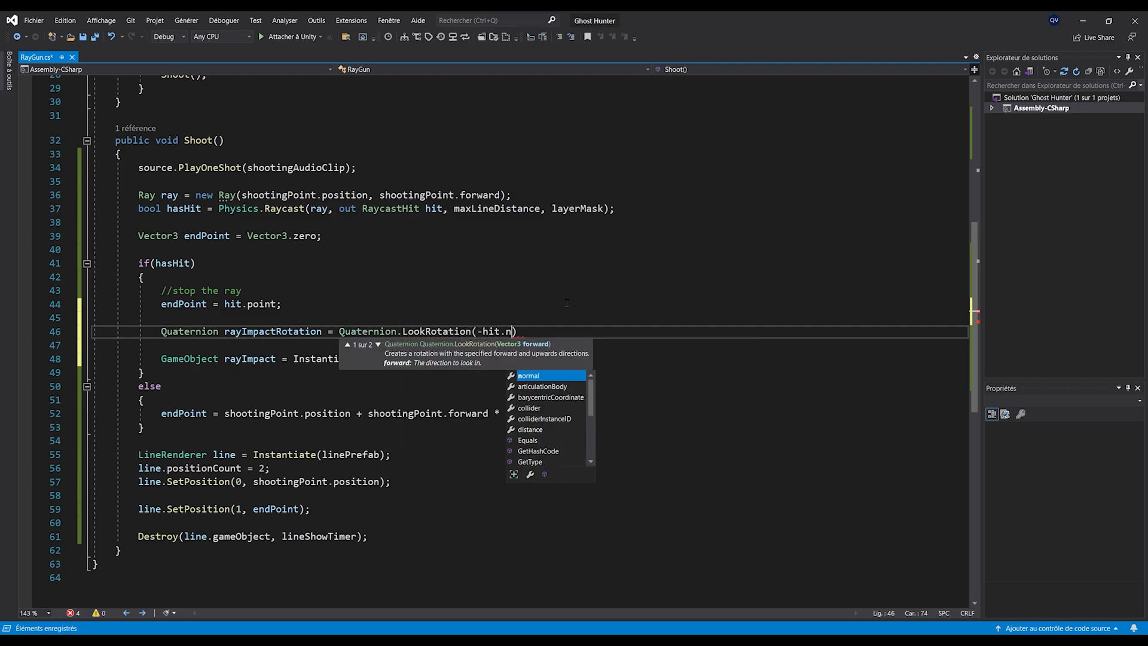
type(";")
key("ctrl+s")
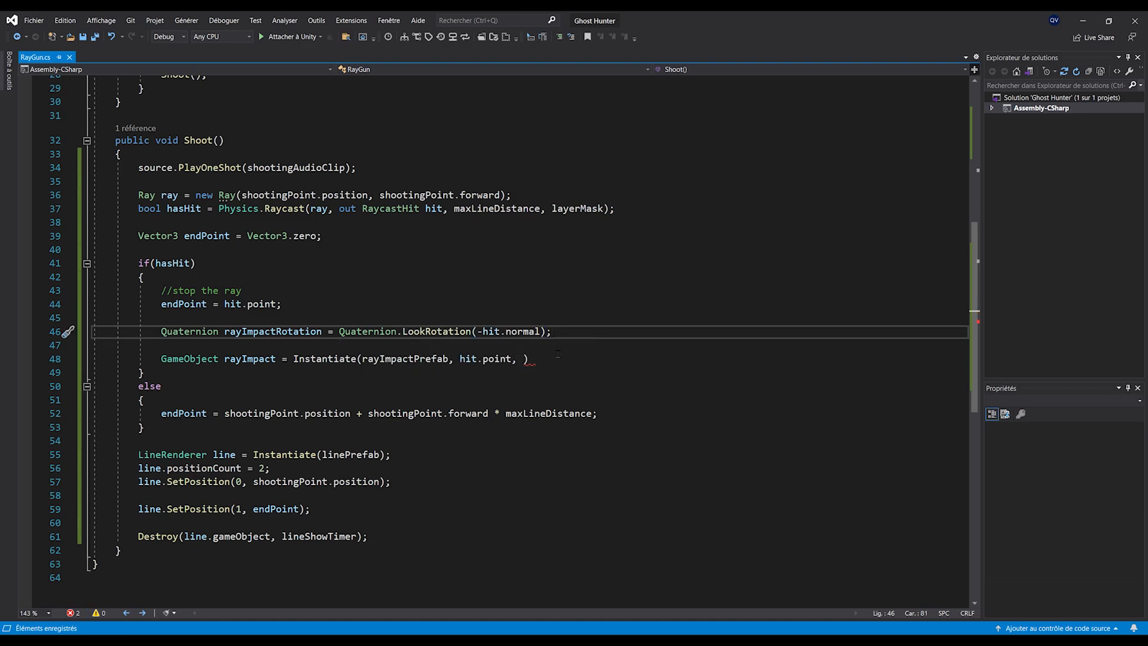
key("Down")
key("Down")
left_click_drag(482, 331, 540, 331)
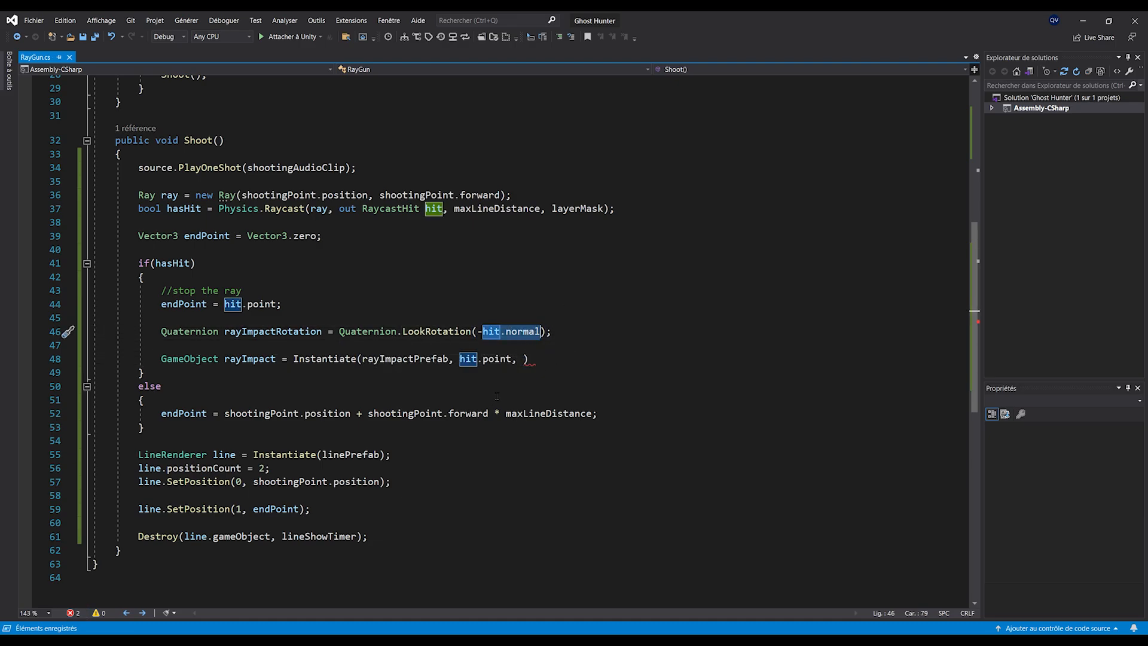
key("ctrl+Print")
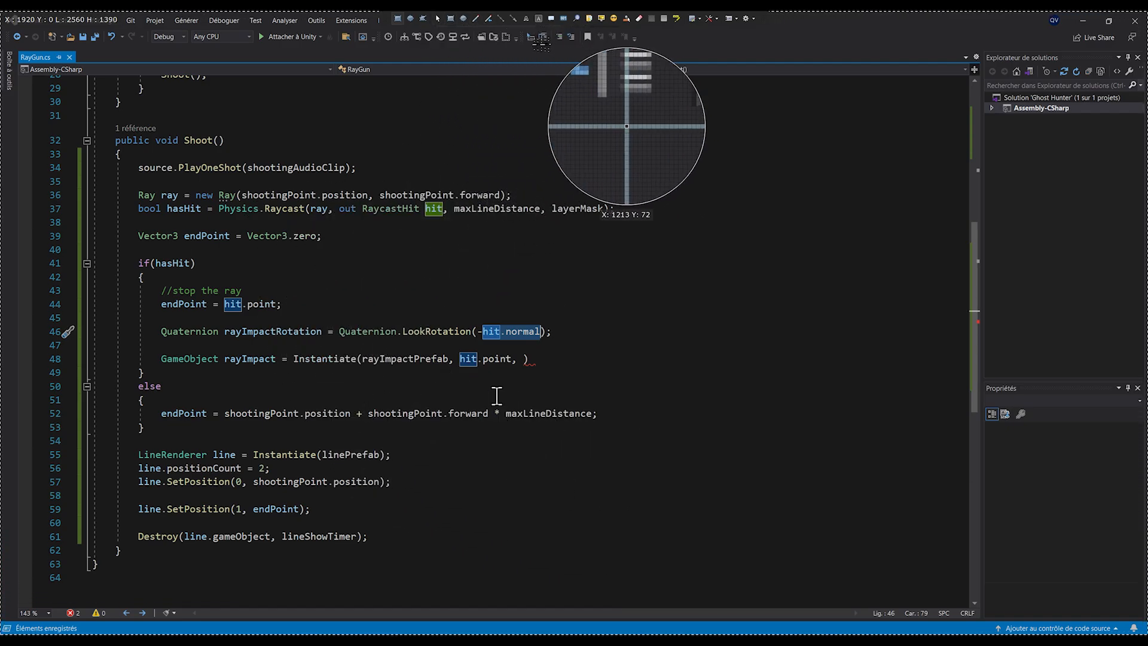
mouse_move(966, 359)
left_mouse_down()
mouse_move(704, 245)
mouse_move(701, 260)
left_mouse_up()
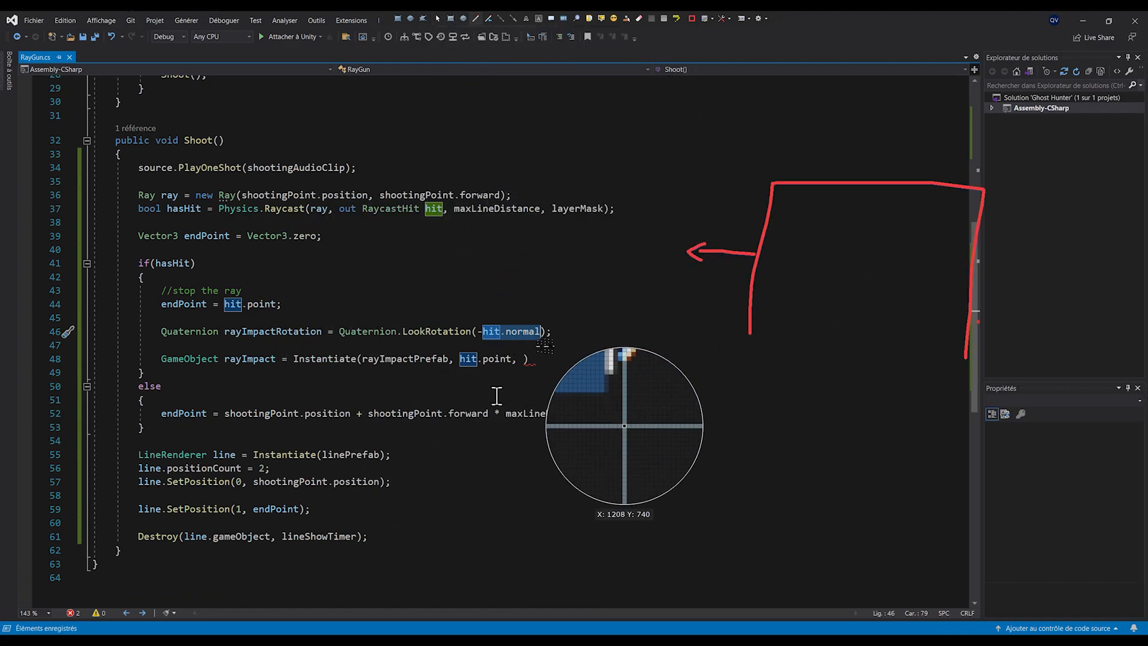
mouse_move(339, 321)
left_mouse_down()
mouse_move(358, 310)
mouse_move(556, 317)
left_mouse_up()
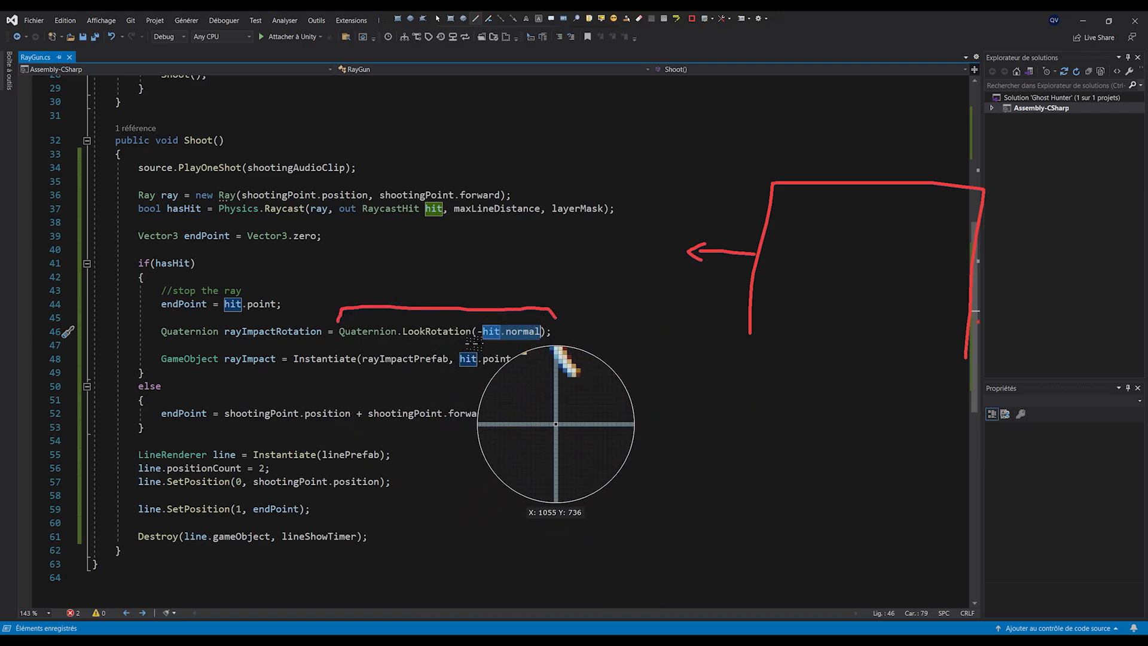
left_click_drag(474, 343, 482, 339)
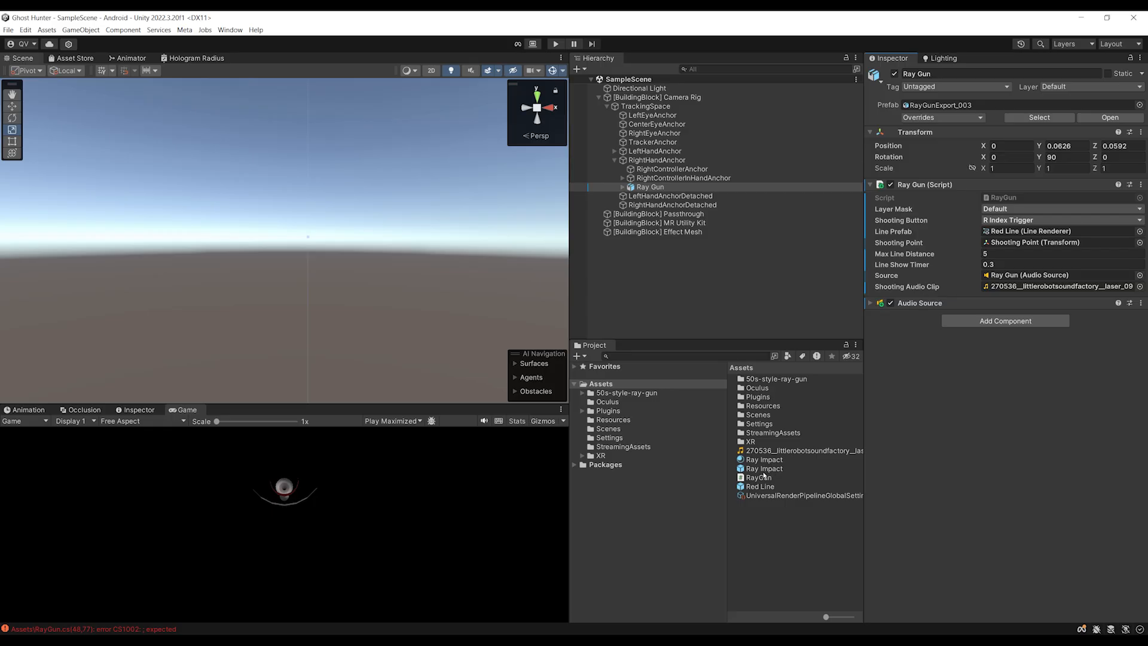
Step: Open the Ray Impact prefab, examine which way its quad faces relative to its Z axis, and return to the scene
left_click(764, 469)
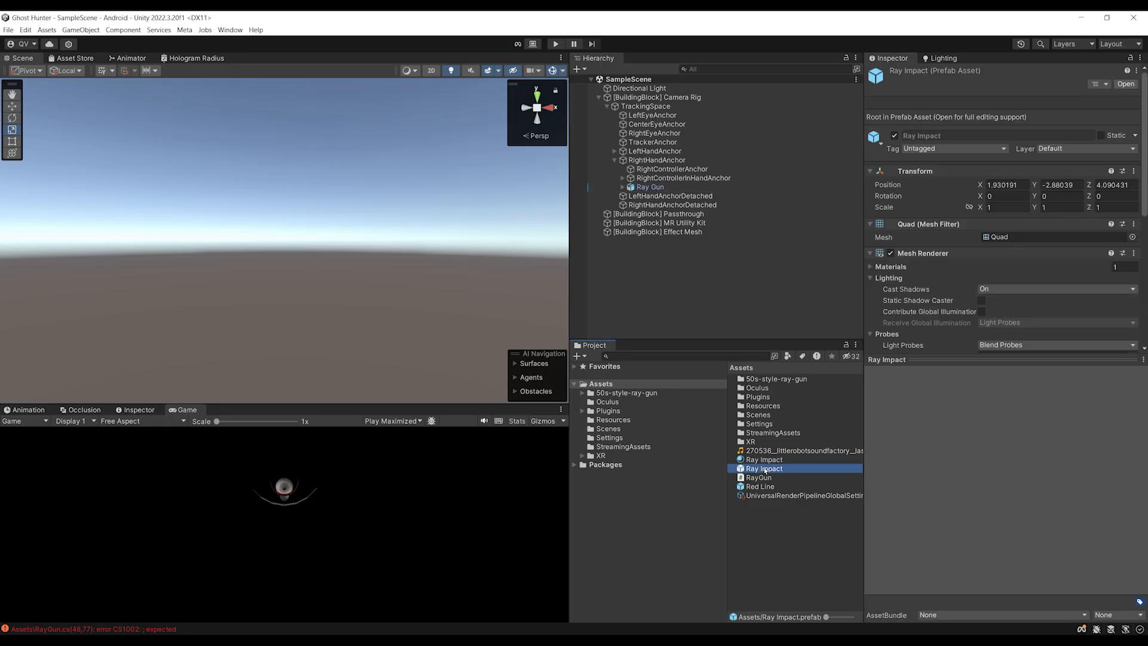
double_click(767, 473)
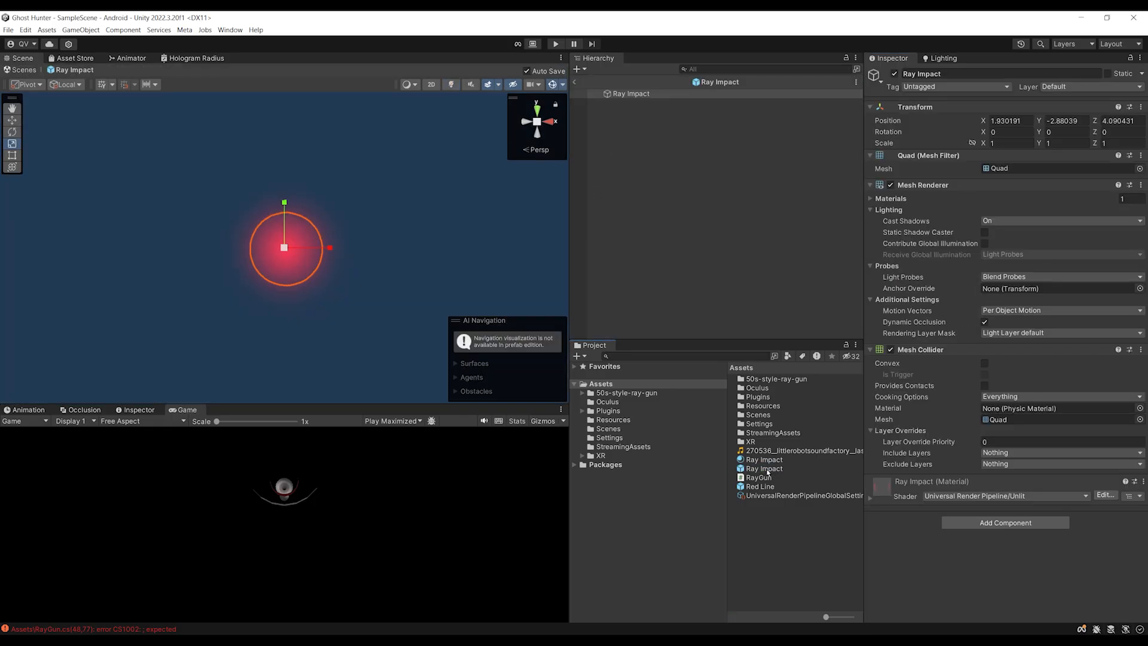
left_click_drag(286, 209, 351, 272, "alt")
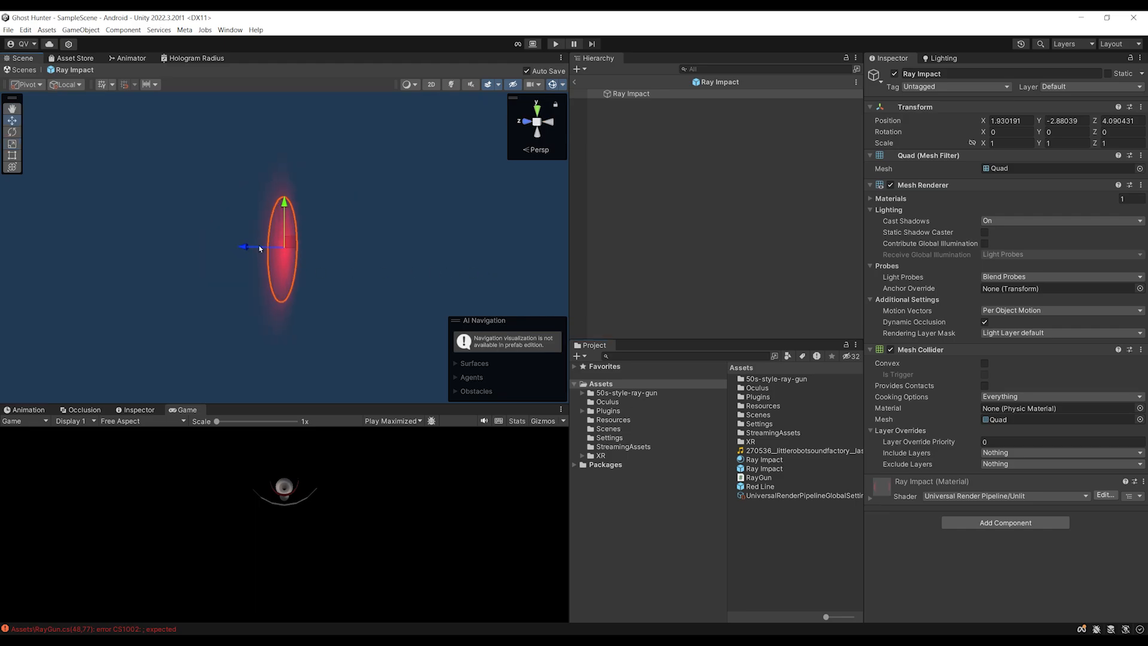
mouse_move(222, 245)
left_mouse_down("alt")
mouse_move(83, 257)
mouse_move(377, 253)
mouse_move(91, 272)
mouse_move(446, 249)
mouse_move(167, 243)
mouse_move(298, 250)
mouse_move(92, 261)
mouse_move(213, 253)
mouse_move(230, 229)
left_mouse_up("alt")
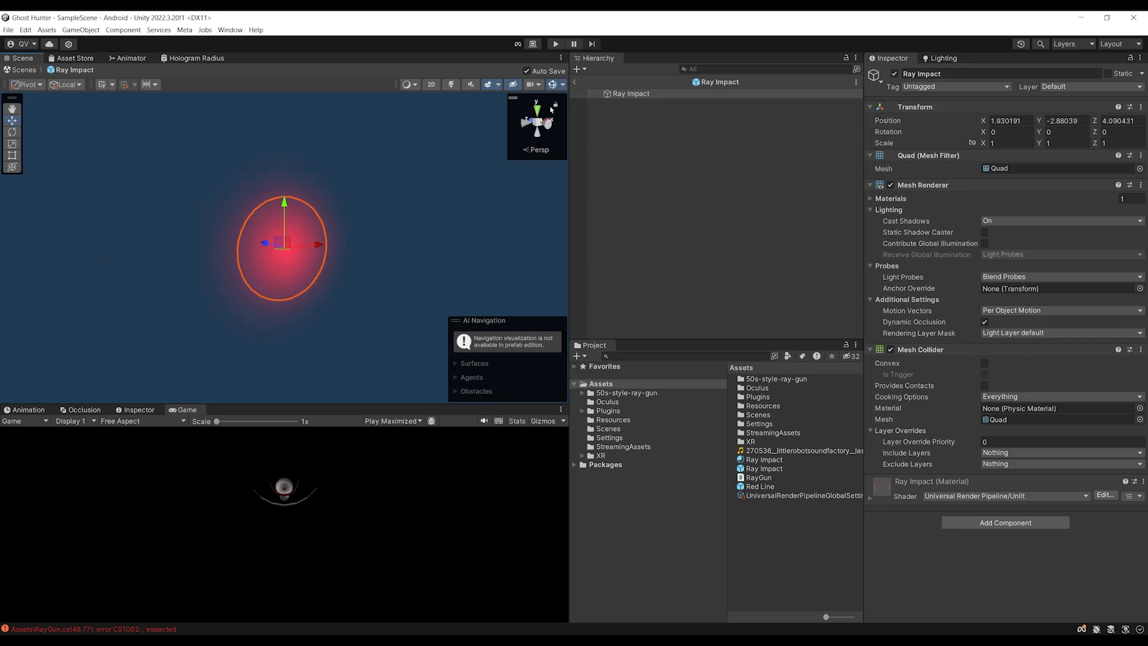
left_click(576, 85)
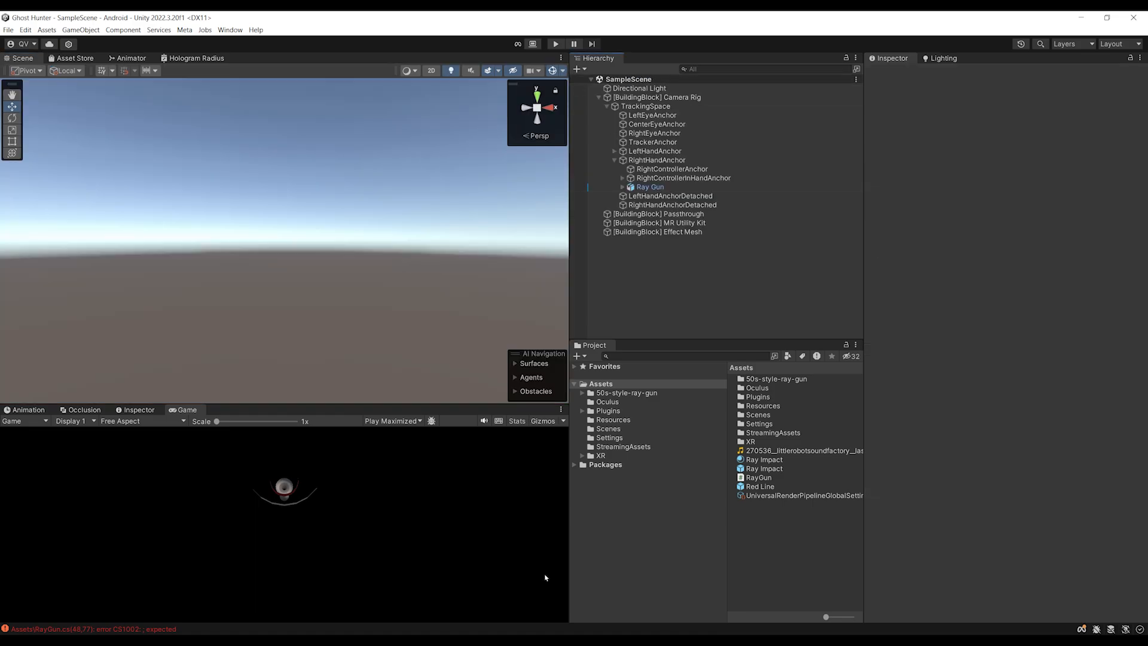
Step: In Visual Studio, pass rayImpactRotation as the rotation argument of the rayImpact Instantiate call and end the statement with a semicolon
left_click(259, 640)
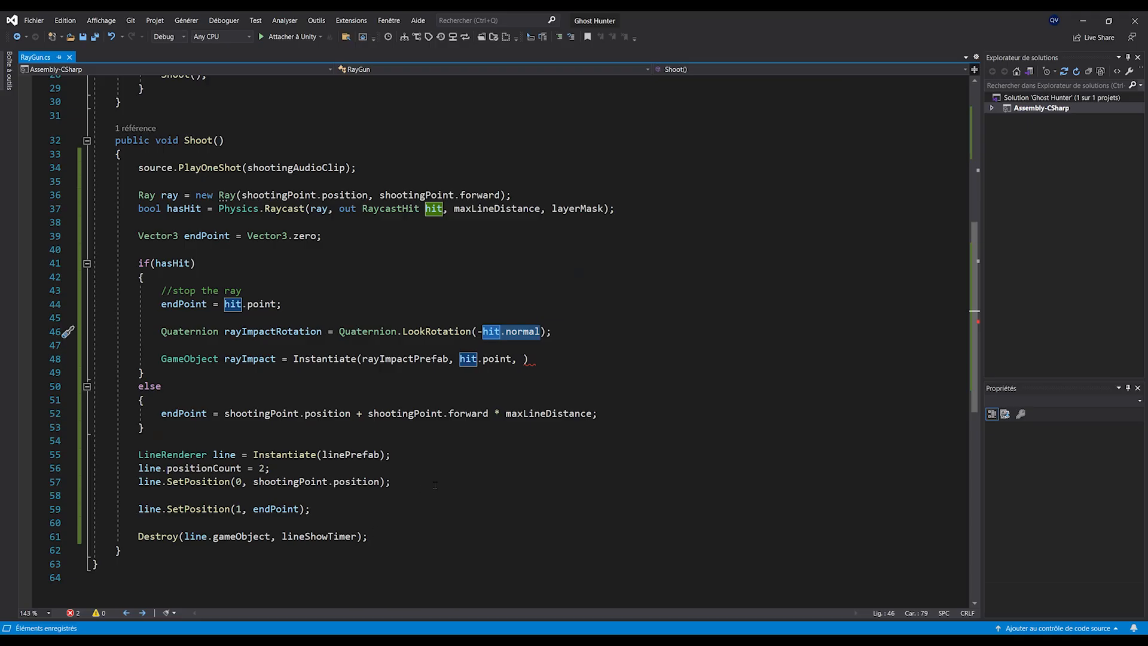
double_click(281, 332)
key("ctrl+c")
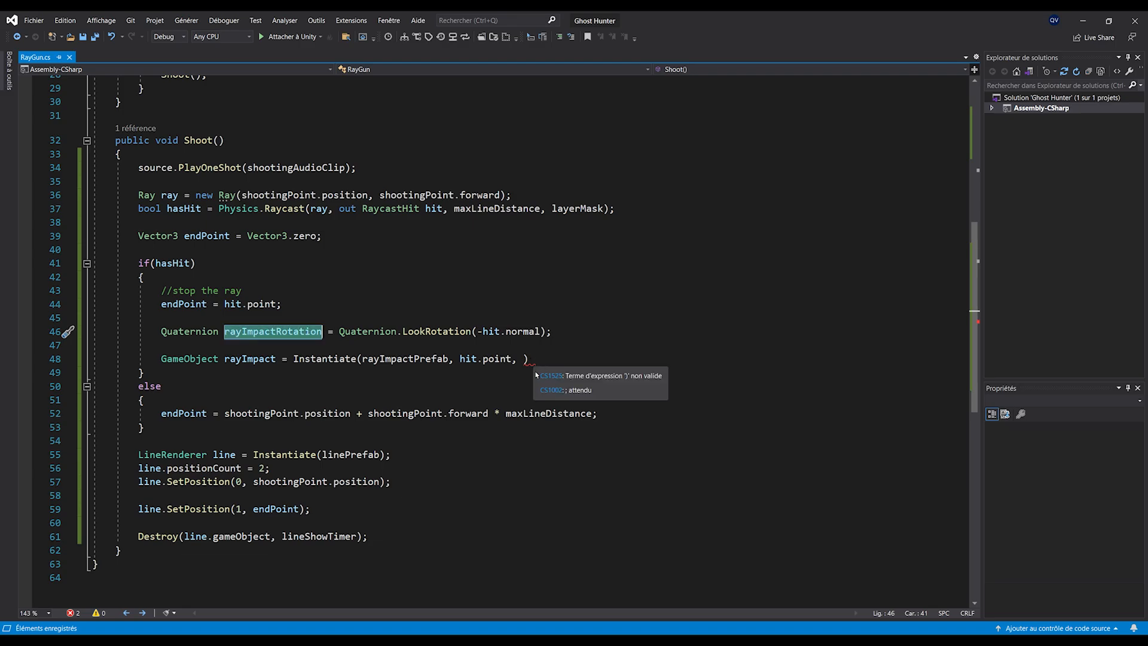
left_click(524, 358)
key("ctrl+v")
type(");")
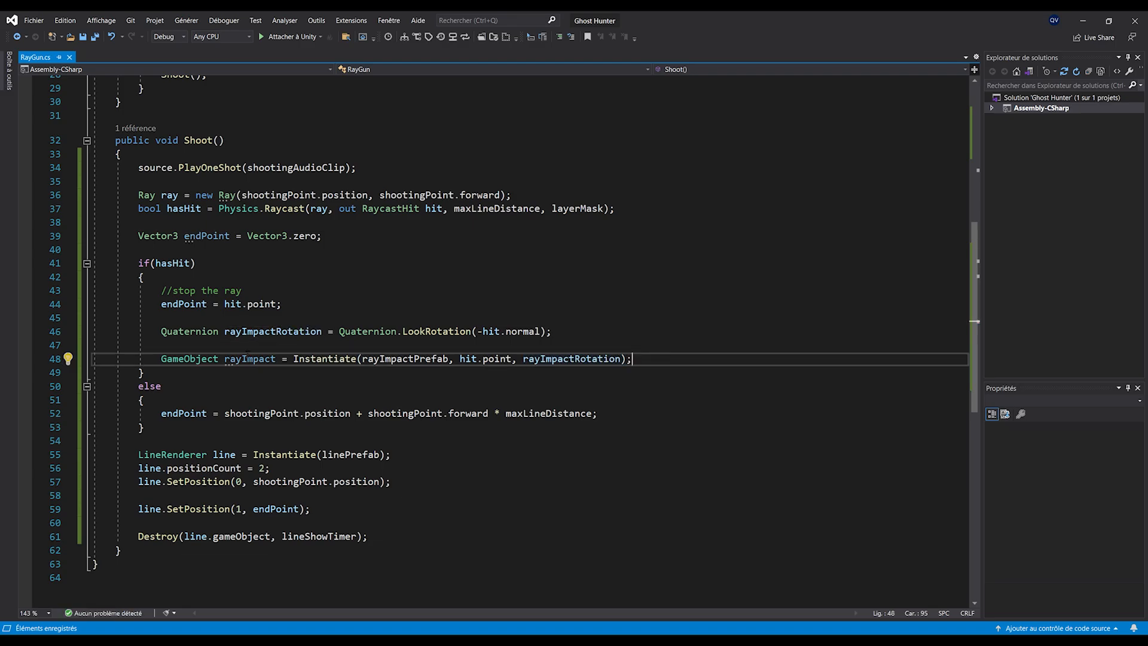
Step: Below the rayImpact Instantiate line, add "Destroy(rayImpact, 1);" and save the RayGun script
key("Return")
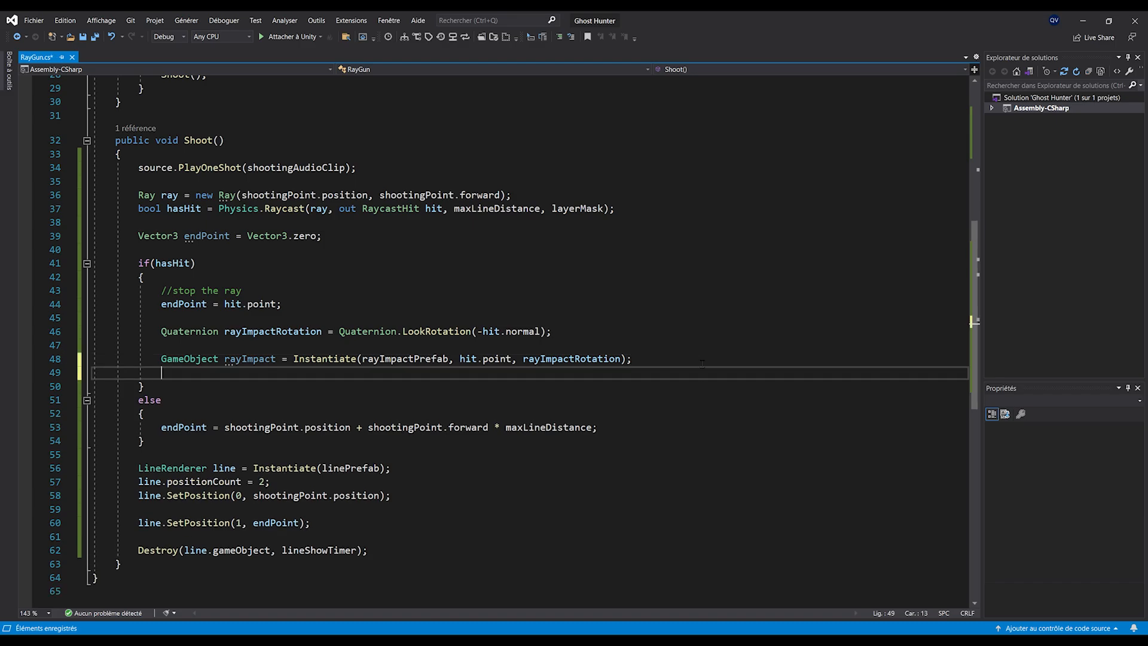
type("Destroy(ray")
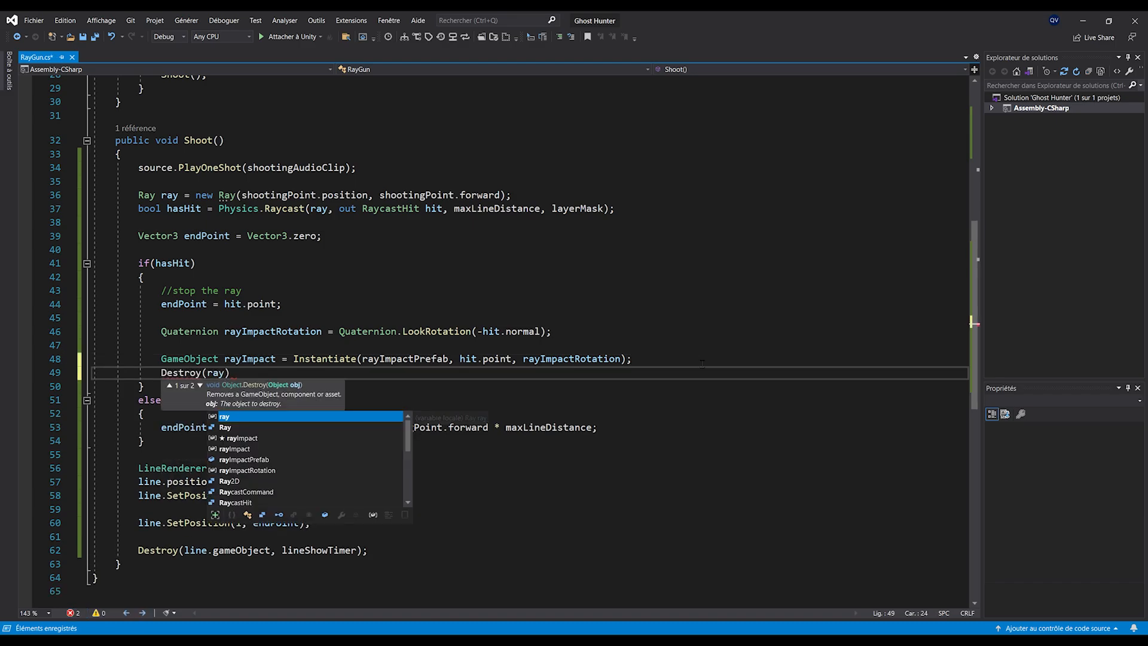
type("Impact, 1);")
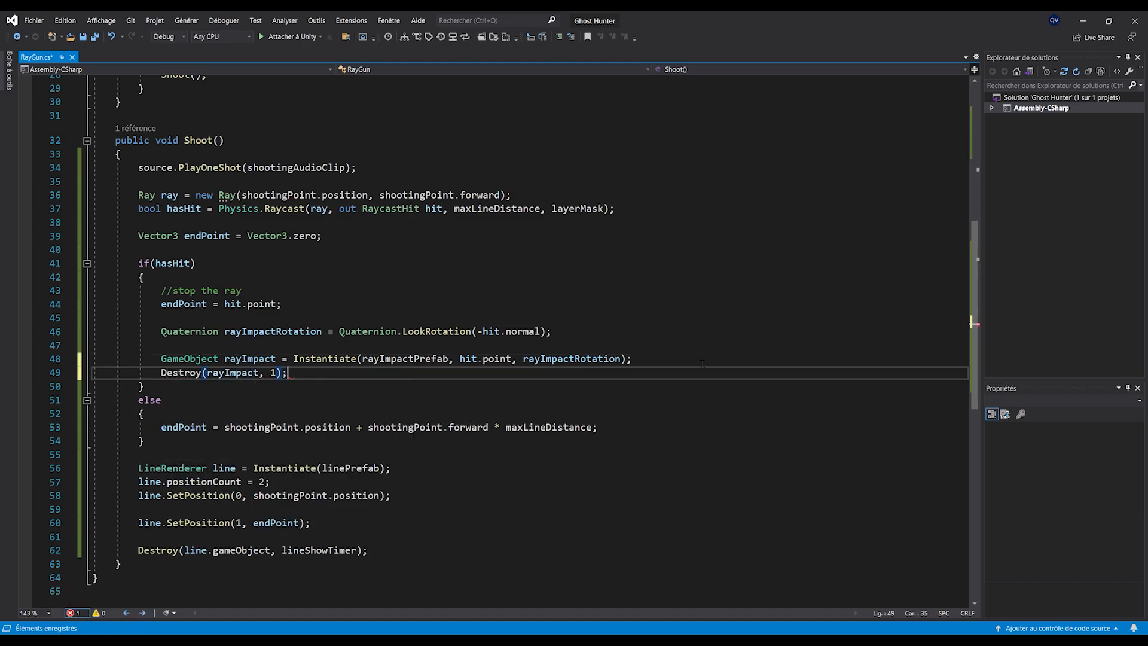
key("ctrl+s")
scroll(702, 363, "down", 2, "ctrl")
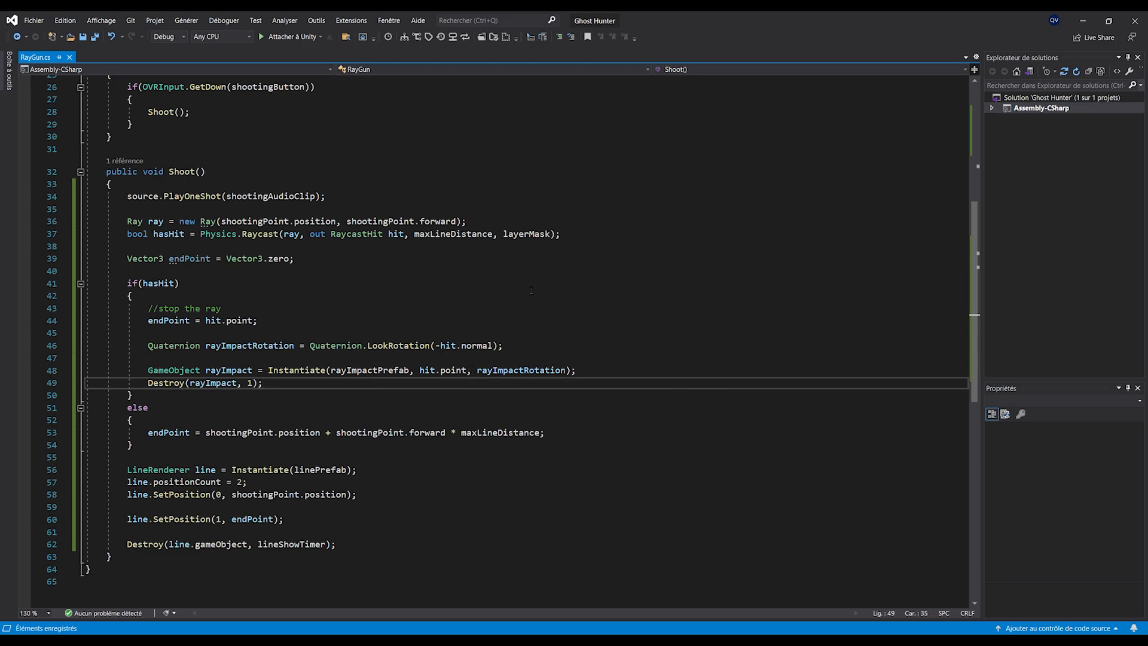
Step: Switch to Unity, assign the Ray Impact prefab to the Ray Gun script's Ray Impact Prefab field, and save the scene
key("alt+Tab")
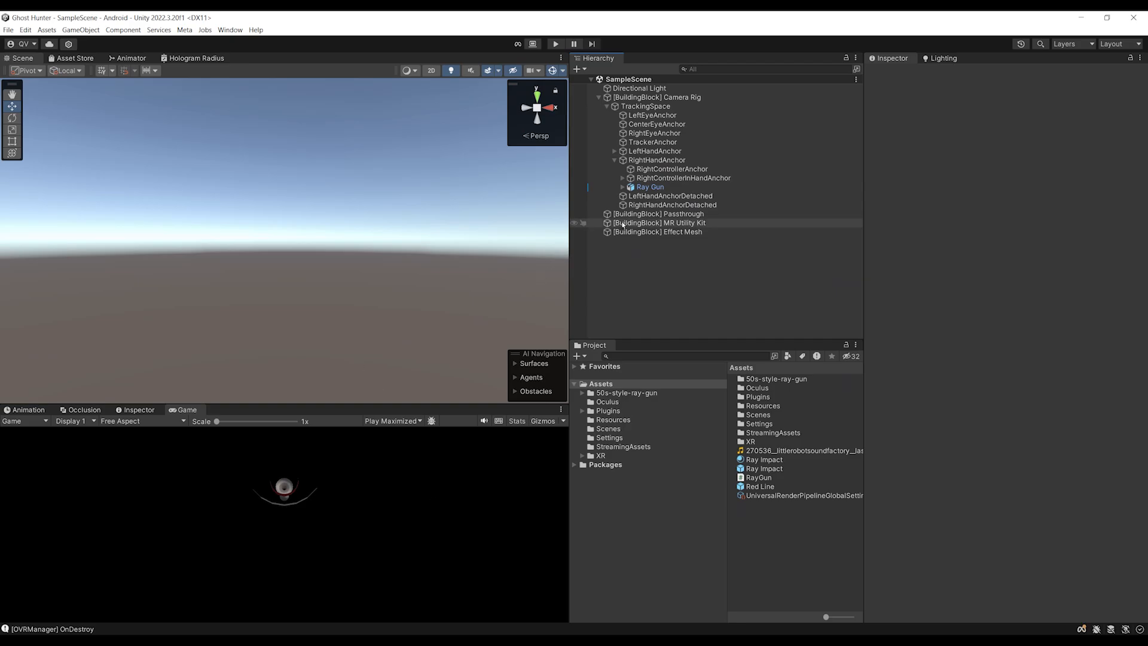
left_click(651, 187)
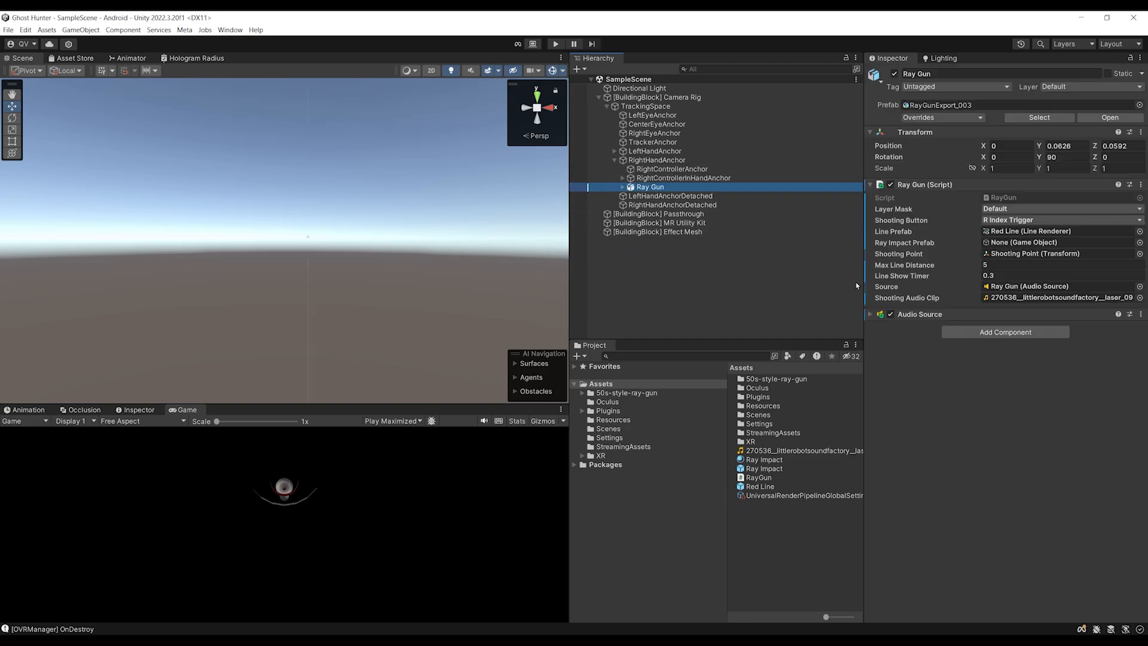
left_click(761, 470)
left_click_drag(785, 456, 1011, 242)
key("ctrl+s")
left_click_drag(287, 259, 287, 285, "alt")
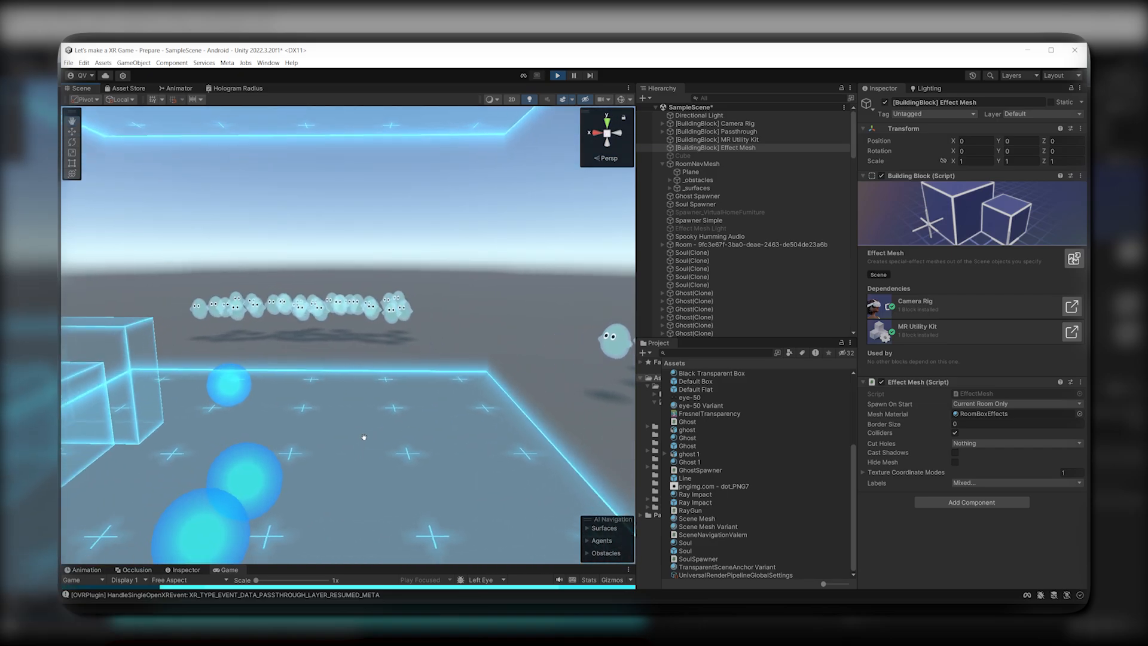
right_click_drag(364, 437, 300, 448)
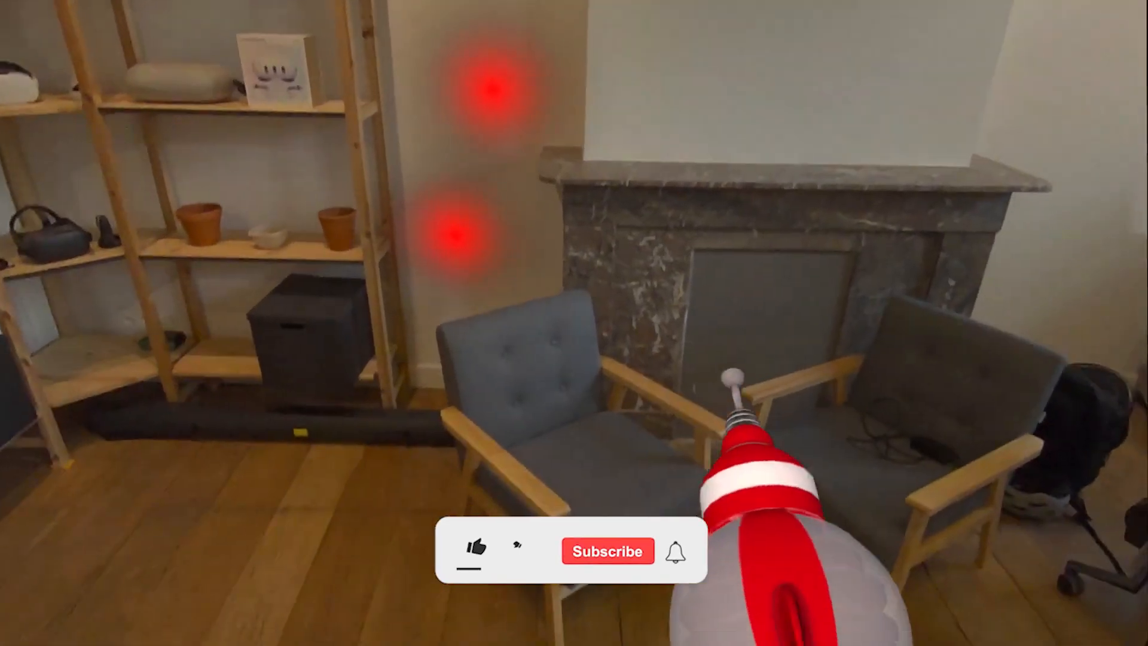